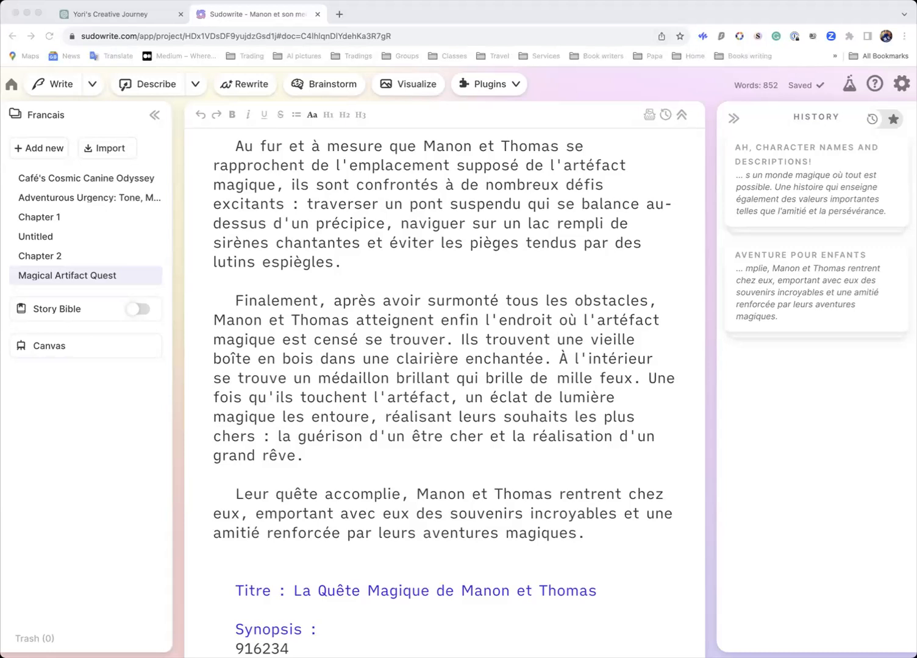
left_click(498, 13)
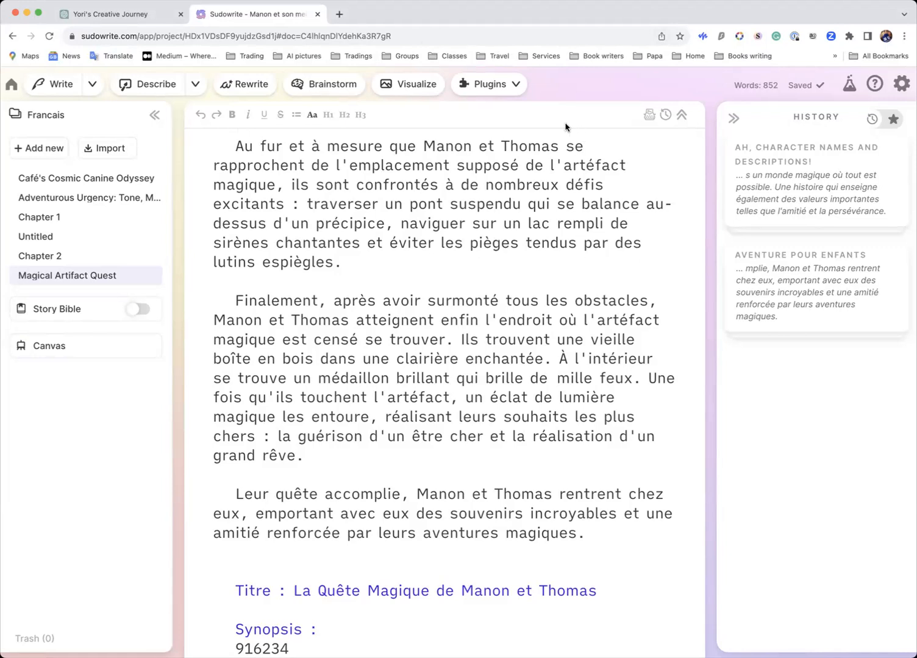
left_click(515, 88)
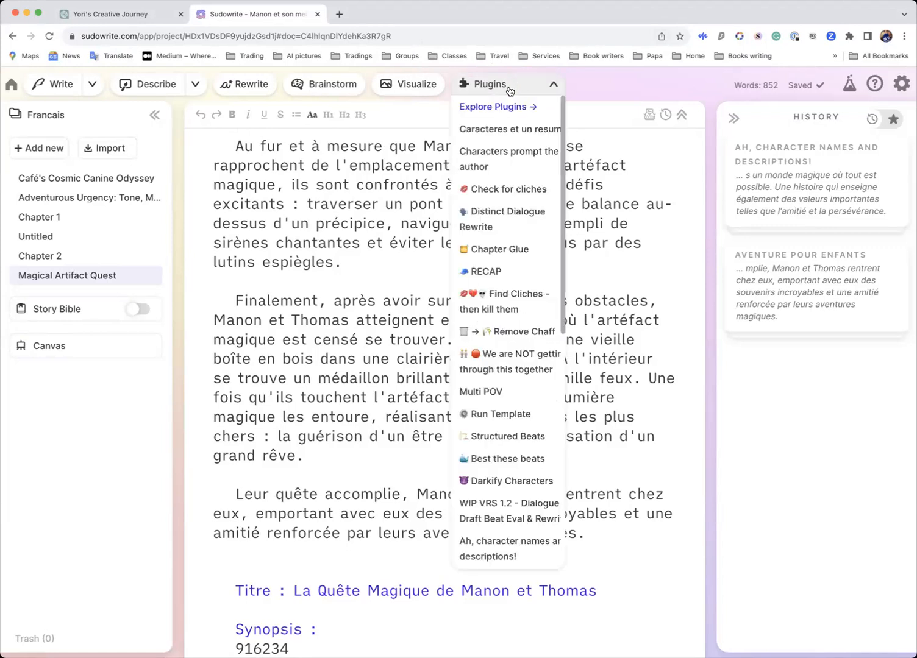
left_click(550, 83)
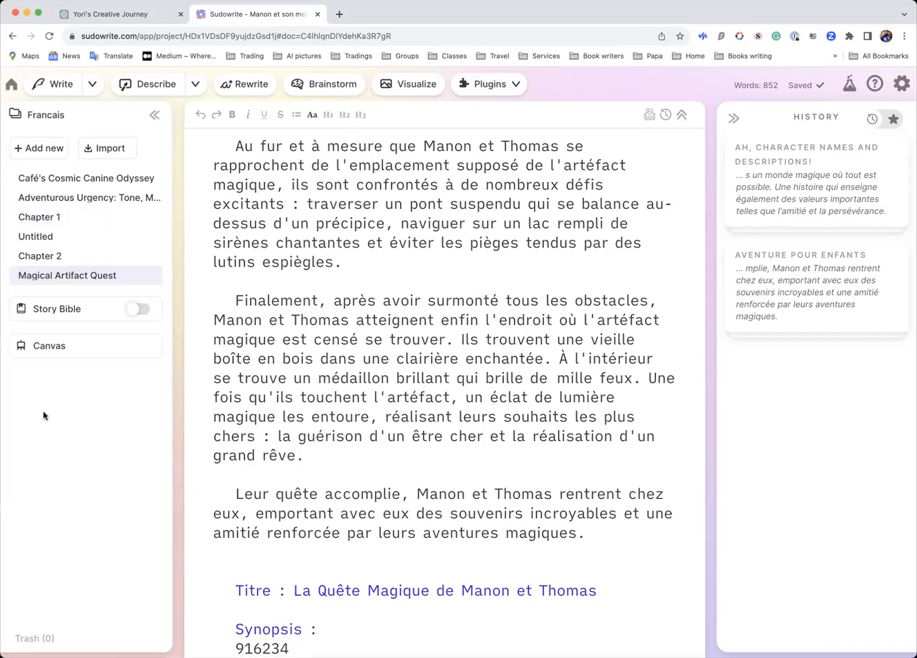
Step: Delete the stray number below the "Synopsis :" heading in the Magical Artifact Quest document
left_click_drag(290, 648, 235, 649)
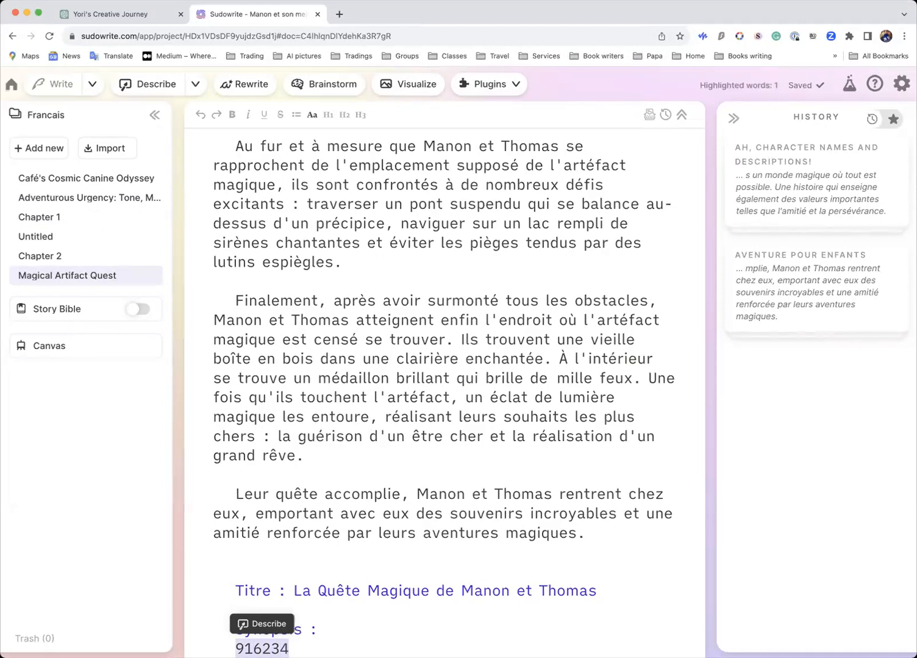
key("BackSpace")
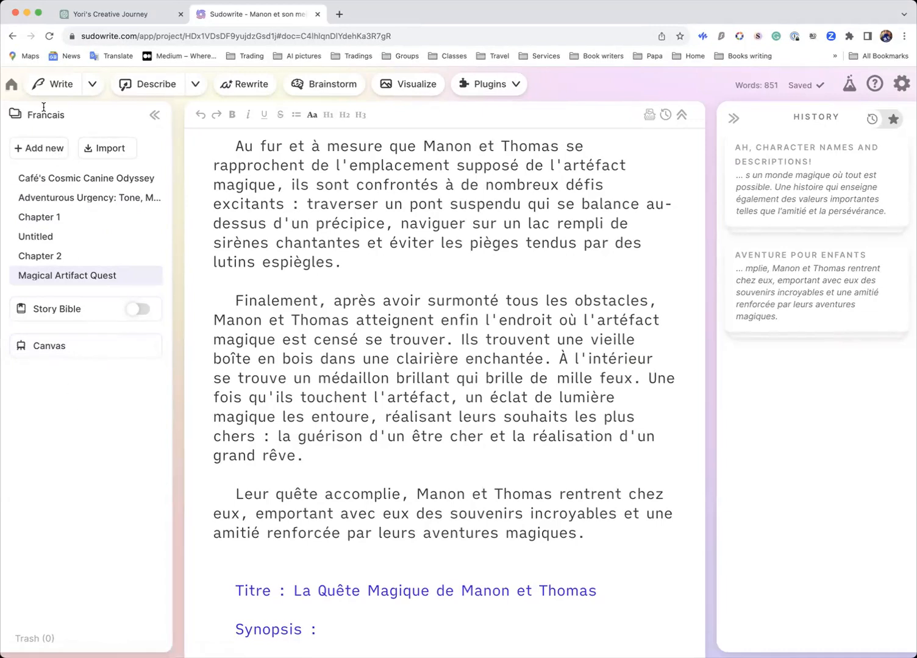
Step: Create a new blank project from the project list and show the chapter generator in its untitled document
left_click(11, 87)
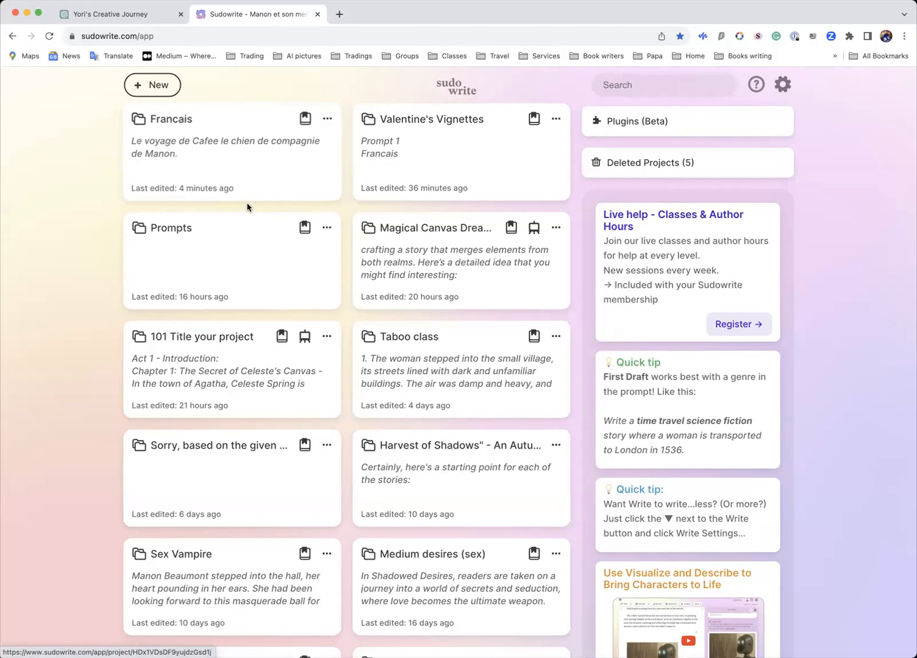
left_click(203, 153)
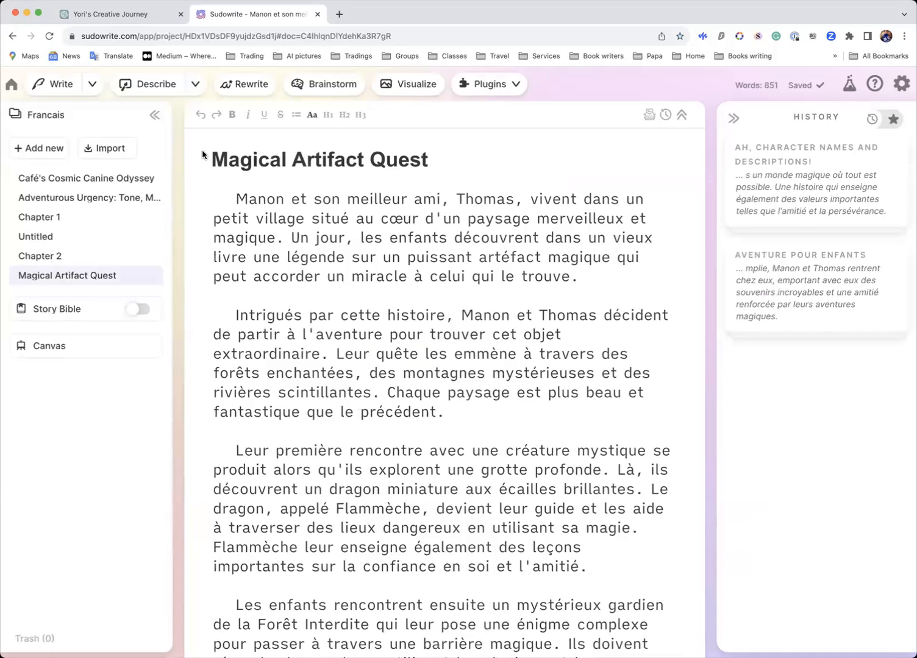
left_click(12, 86)
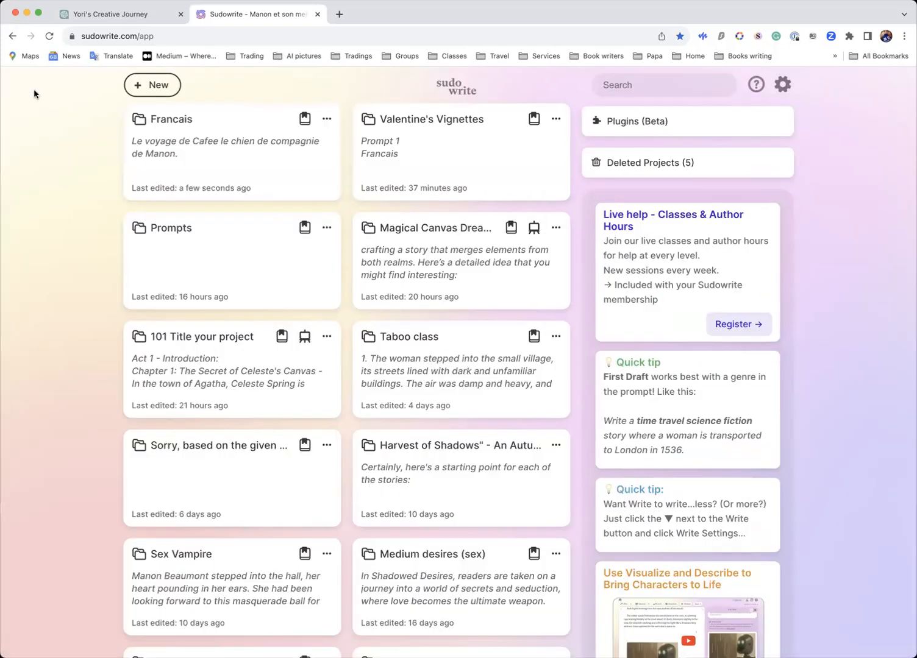
left_click(149, 89)
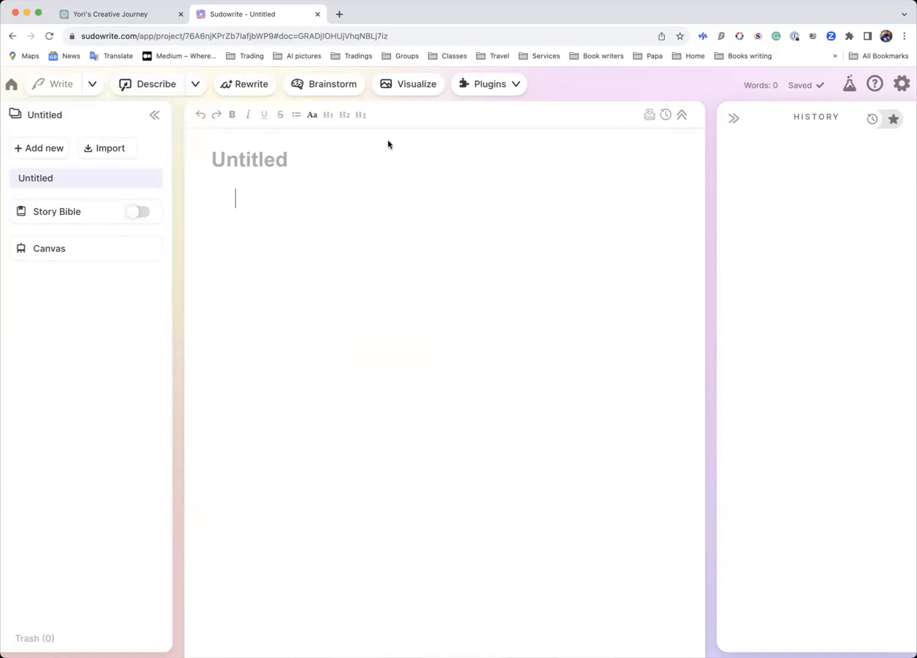
left_click(650, 115)
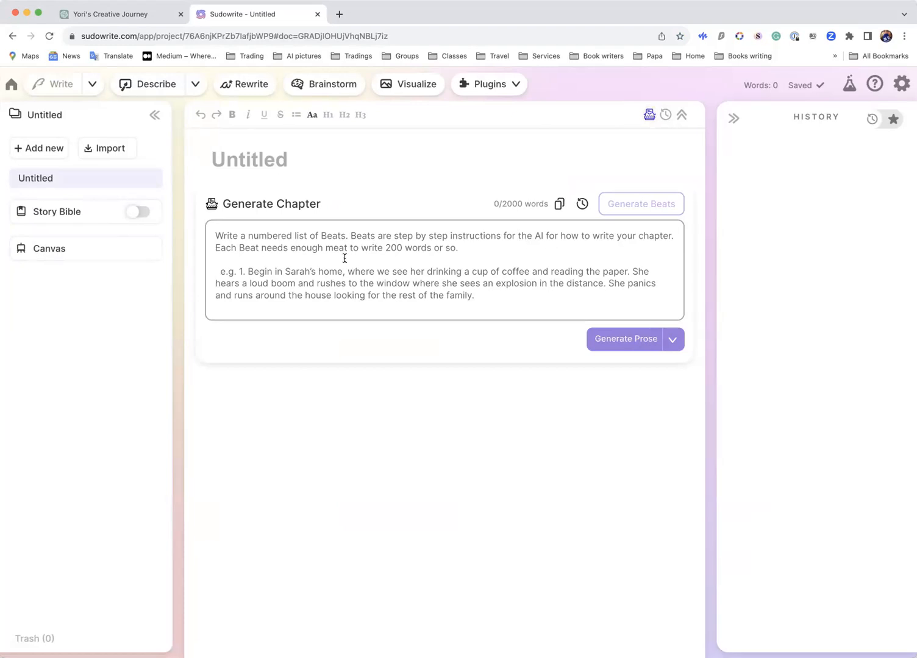
left_click(218, 235)
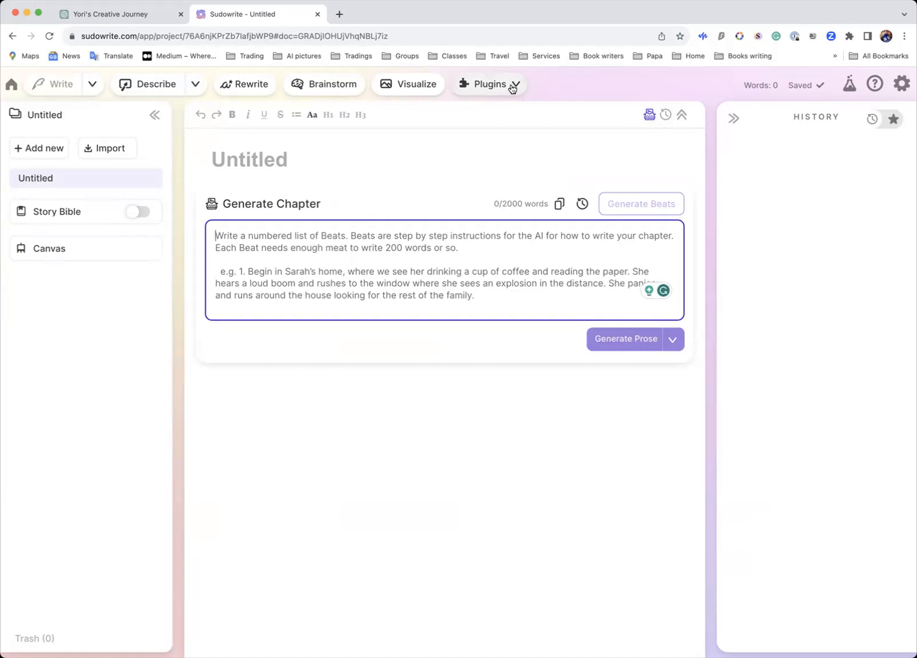
left_click(515, 89)
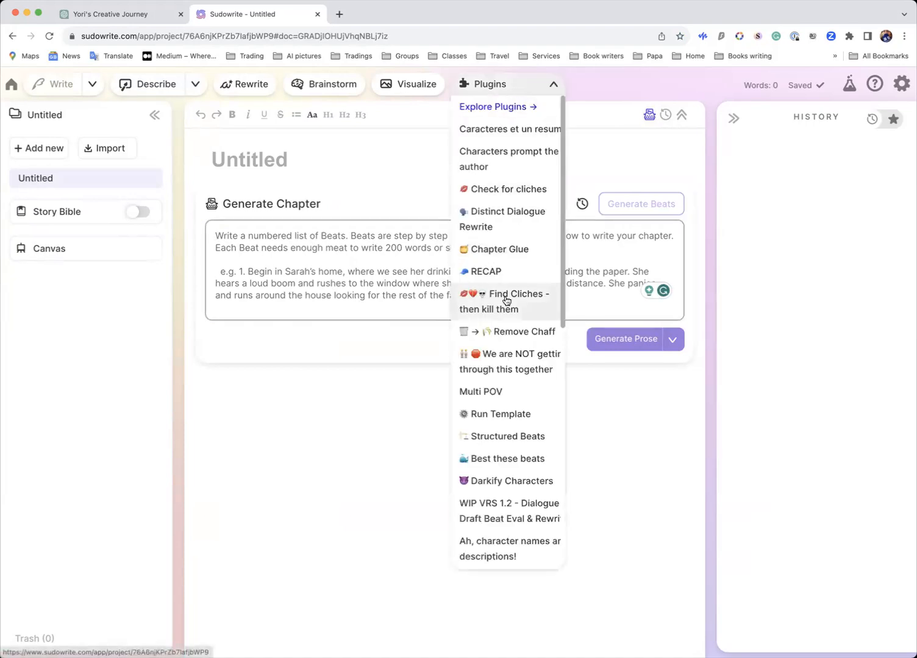
scroll(488, 310, "down", 10)
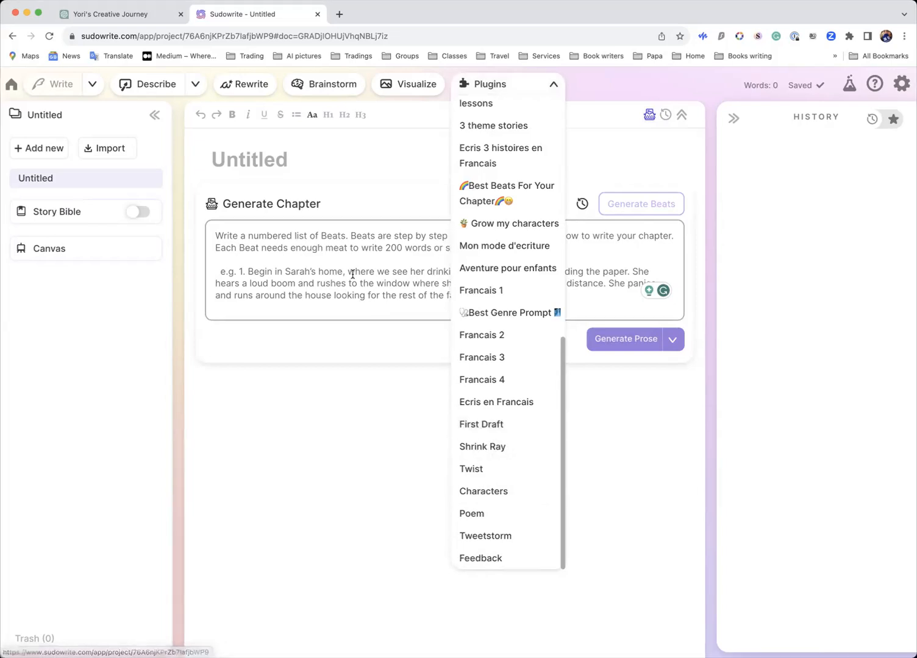
left_click(363, 277)
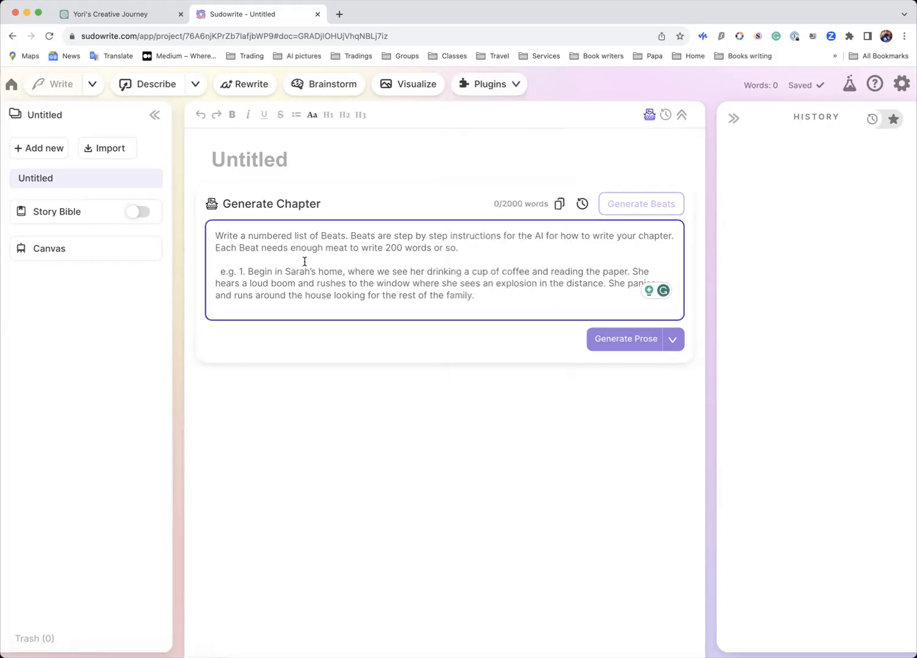
left_click(289, 434)
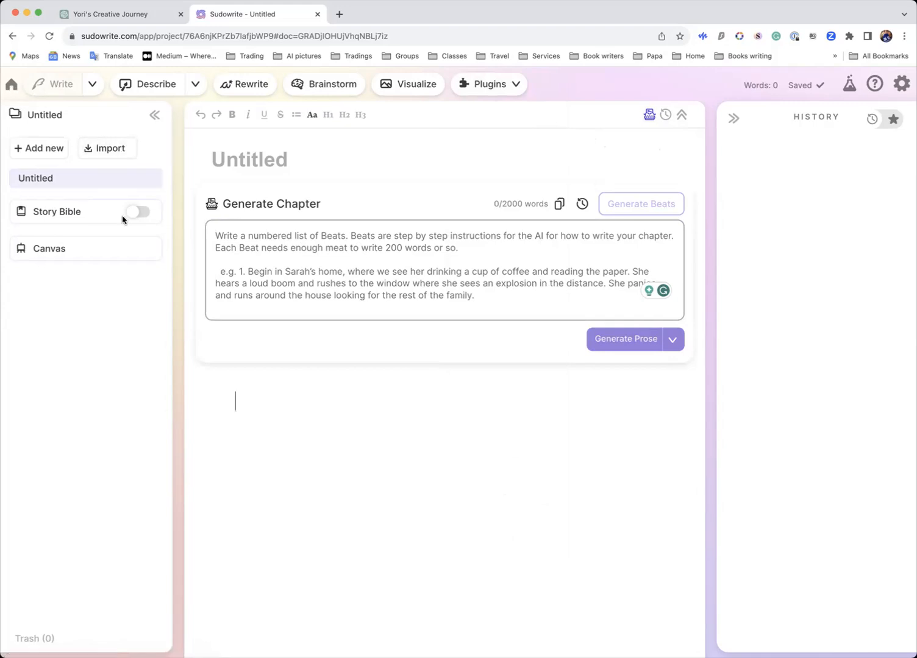
Step: Return to the project list and open the existing project "Sex Vampire"
left_click(13, 91)
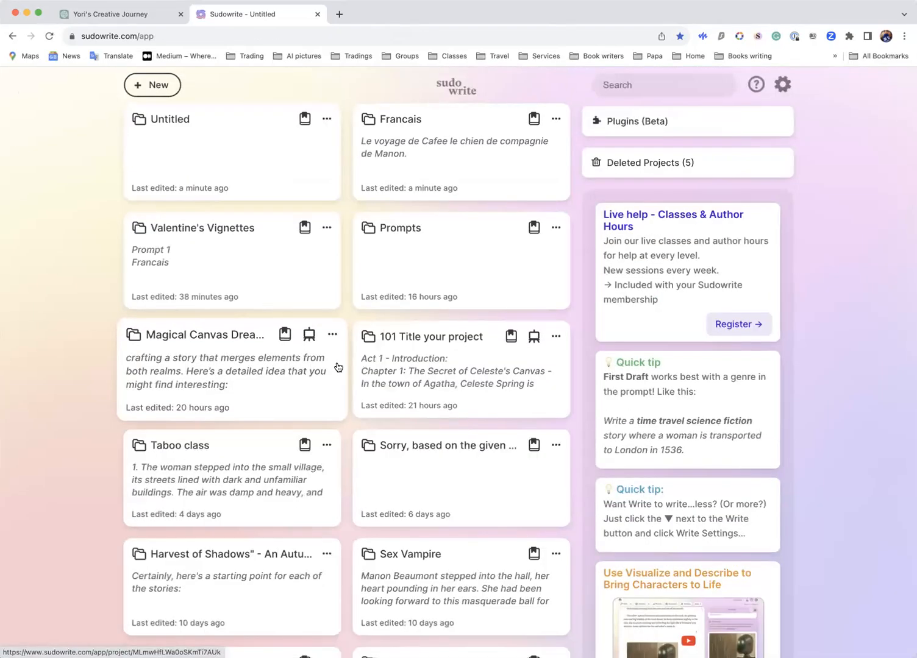
scroll(335, 393, "down", 4)
scroll(334, 393, "down", 1)
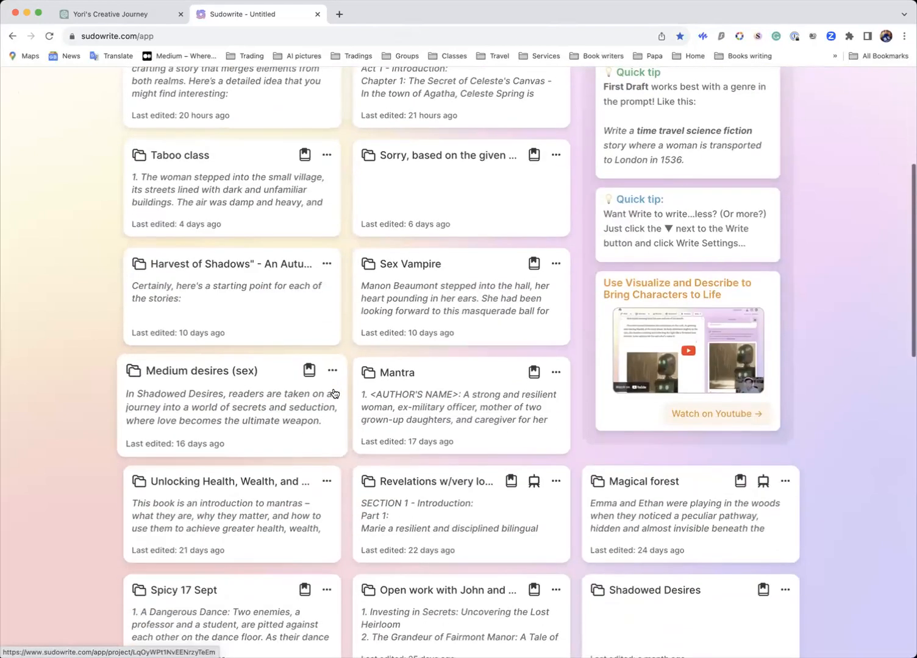
left_click(402, 305)
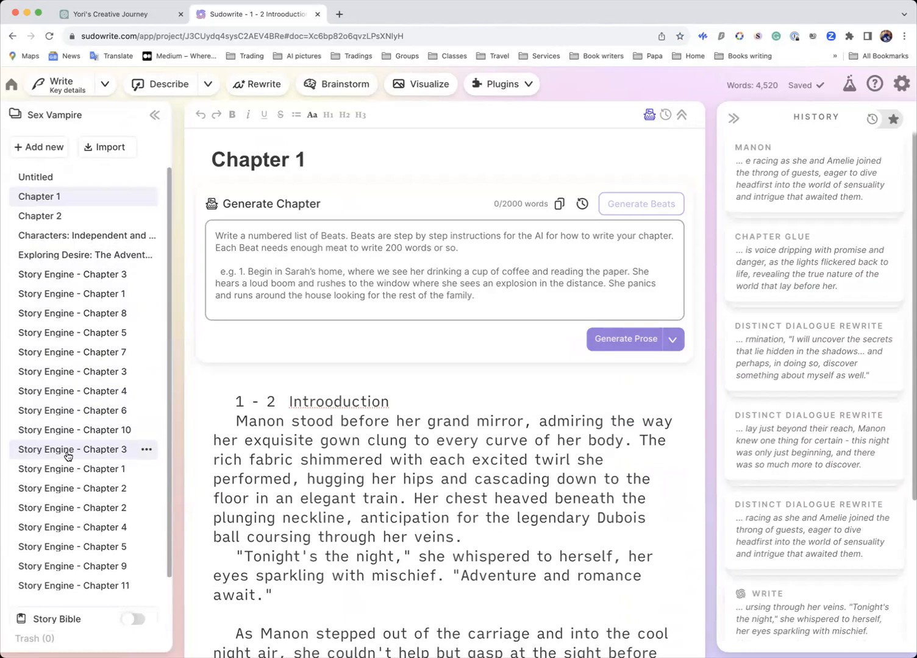
Step: Look through the project's document list and skim the text of Chapter 1
scroll(67, 455, "down", 3)
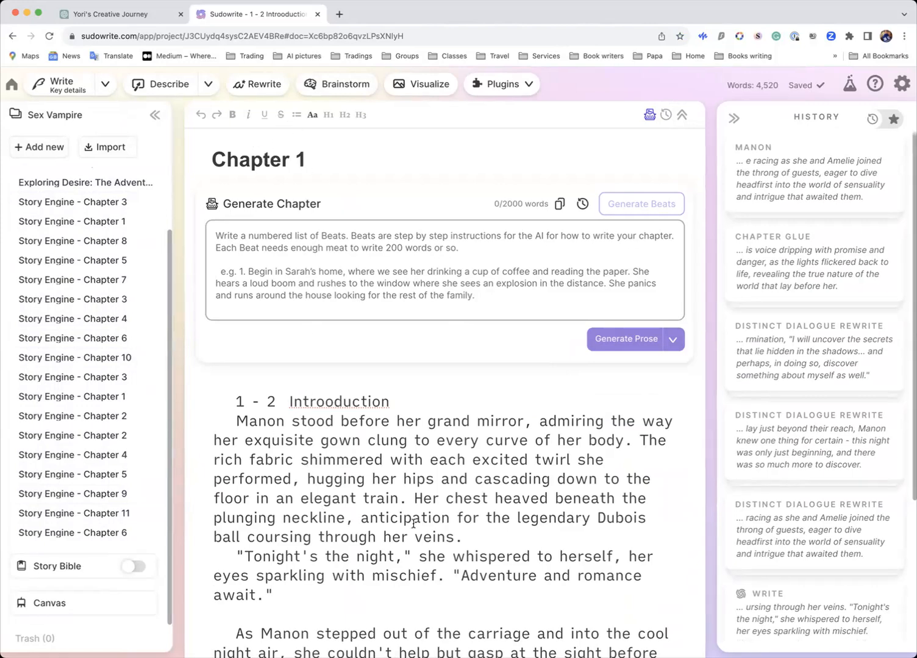
scroll(425, 539, "down", 15)
scroll(425, 539, "down", 12)
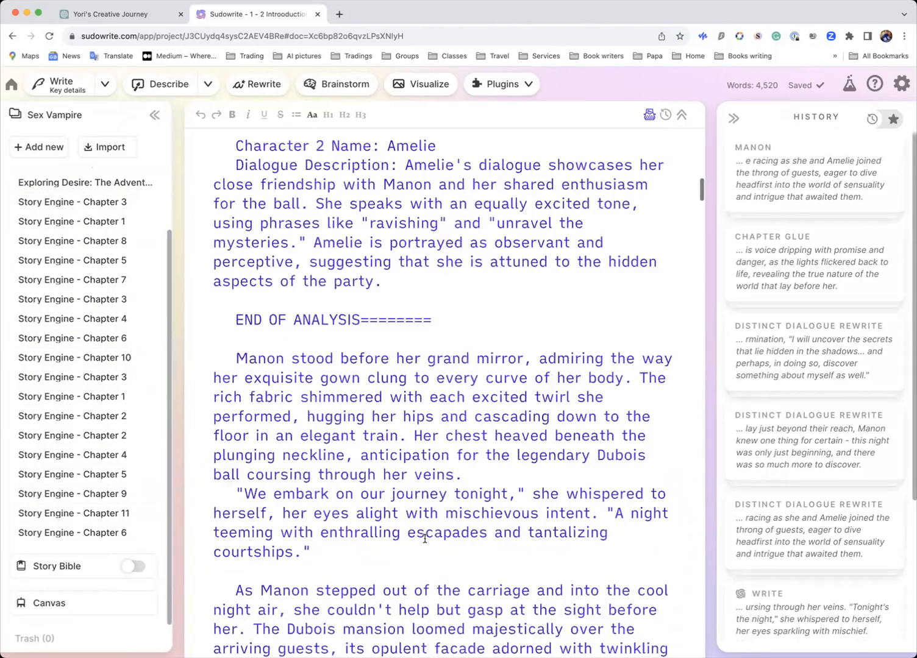
scroll(424, 538, "up", 7)
scroll(424, 539, "up", 15)
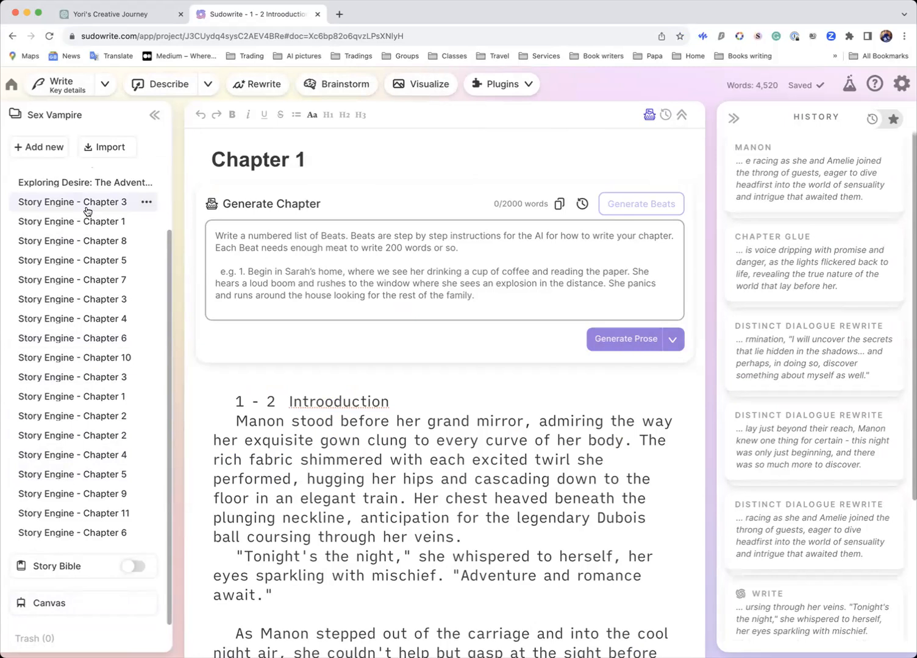
Step: Open "Story Engine - Chapter 7" and examine its numbered beats together with the prose beneath them
left_click(83, 284)
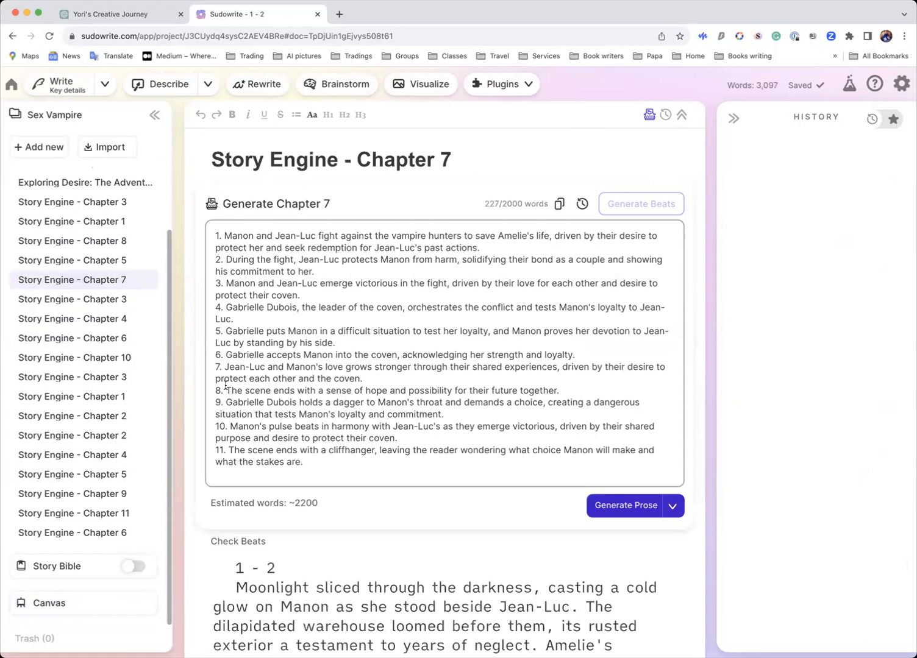
scroll(268, 368, "down", 5)
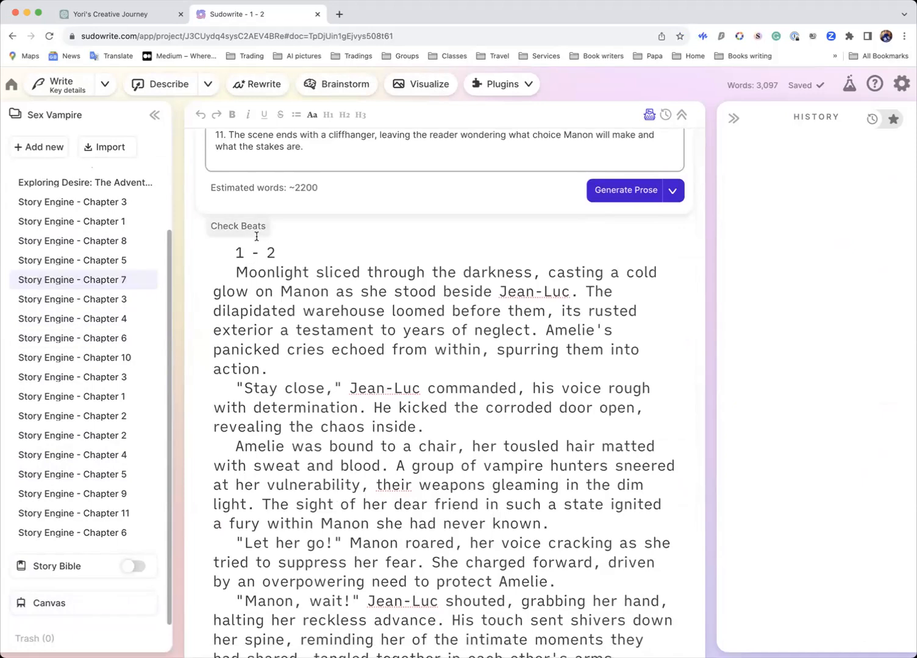
scroll(259, 241, "up", 1)
scroll(259, 244, "up", 2)
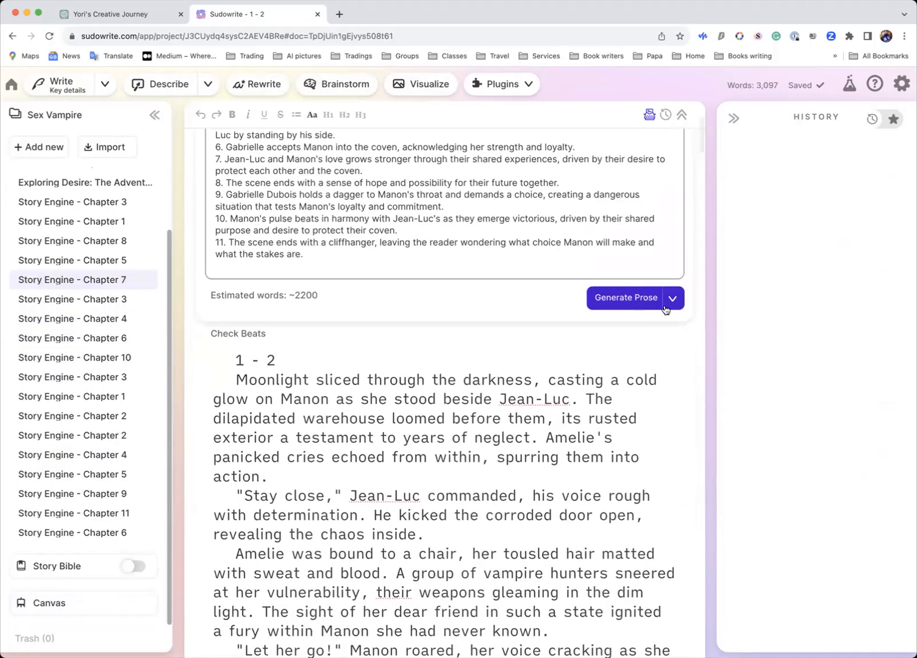
scroll(546, 418, "down", 6)
scroll(545, 418, "down", 13)
scroll(548, 420, "up", 16)
scroll(543, 420, "up", 7)
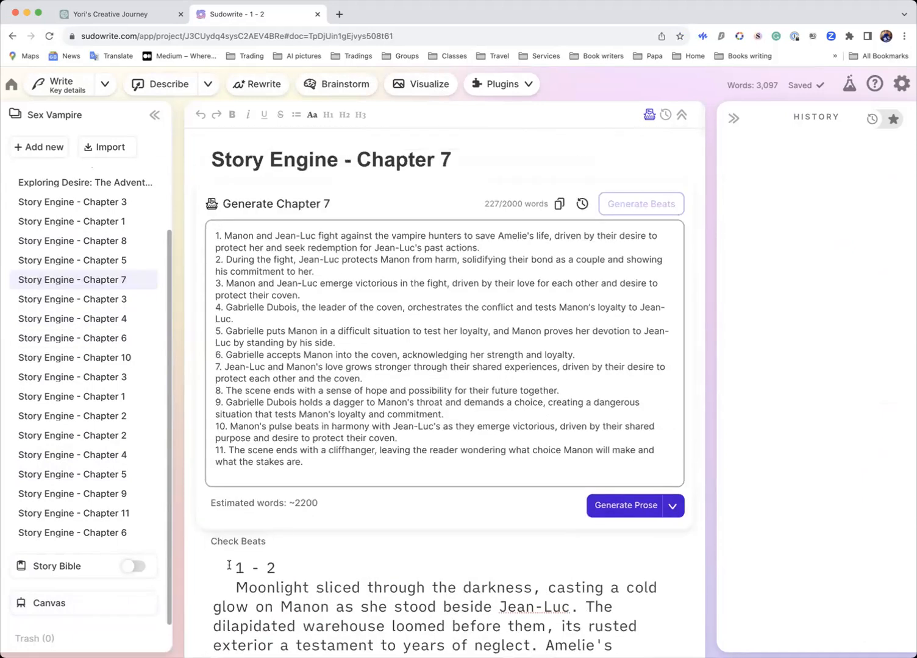
left_click(297, 567)
scroll(298, 558, "down", 15)
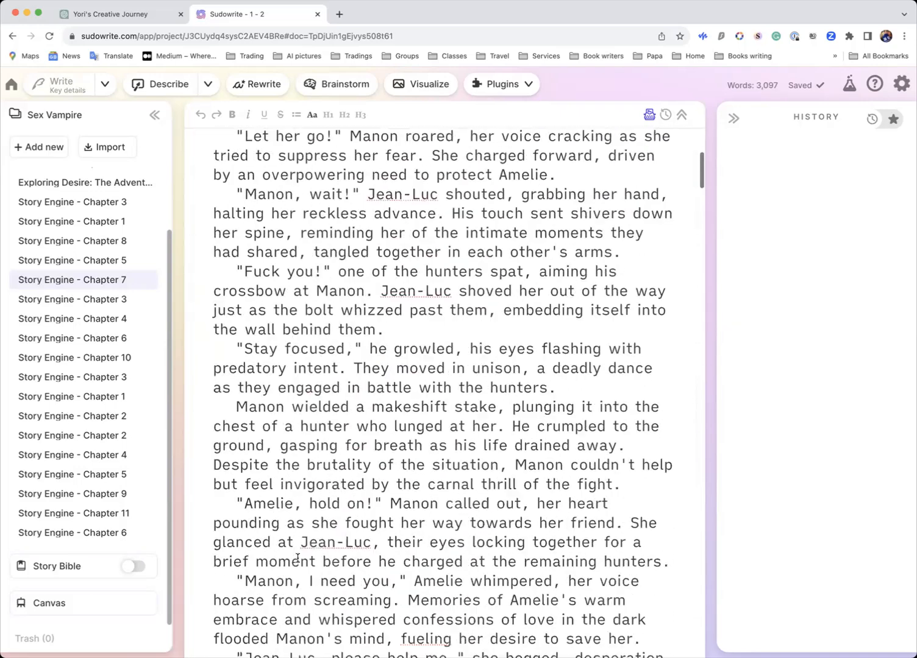
scroll(296, 559, "up", 12)
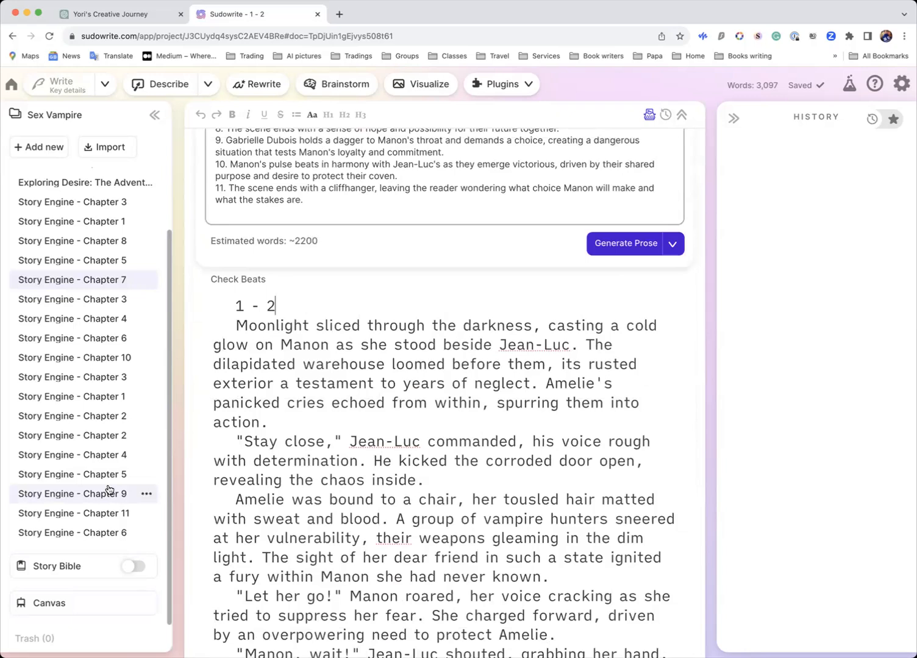
Step: Turn on the Story Bible for the project and read through its Braindump section
left_click(128, 569)
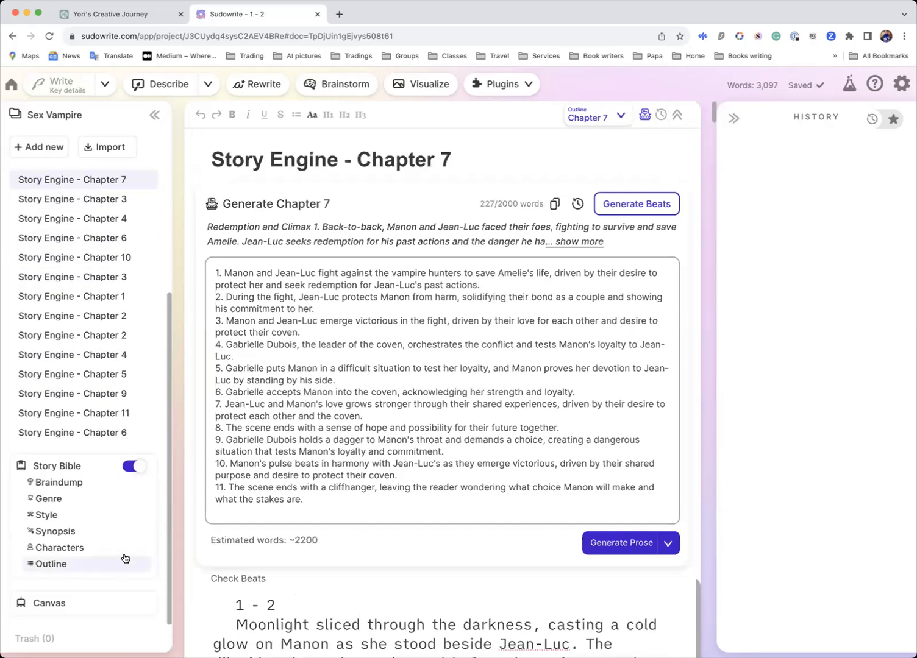
left_click(81, 485)
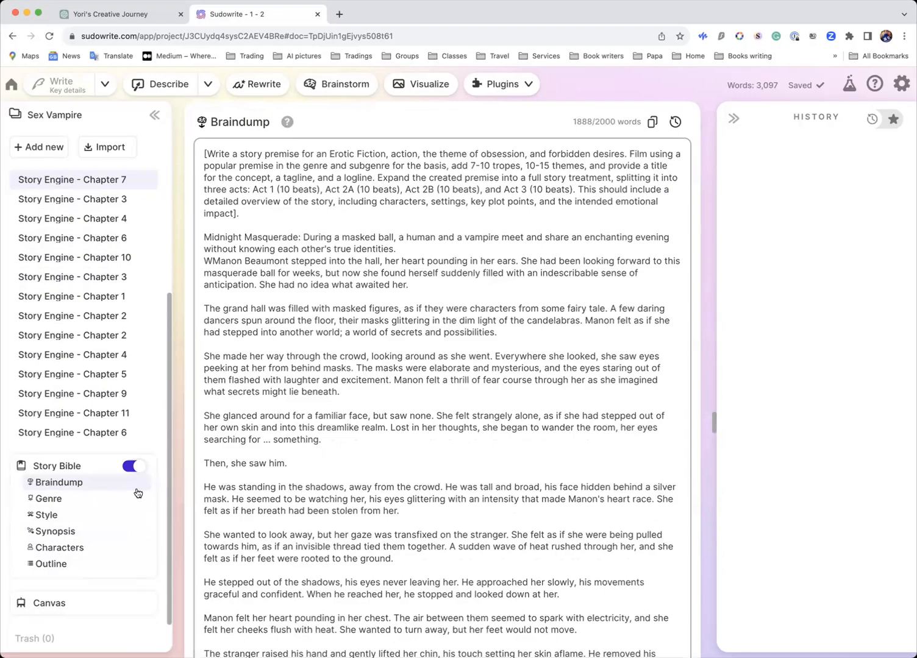
scroll(210, 494, "down", 20)
scroll(209, 491, "down", 10)
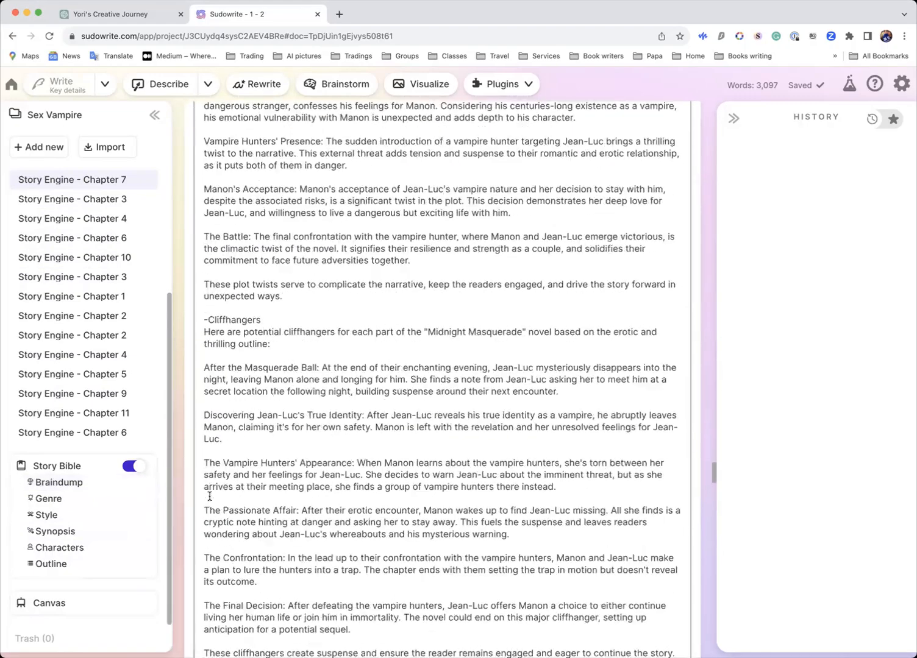
Step: Review the Story Bible's Genre, Style, Synopsis, Characters and Outline sections one after another
left_click(49, 498)
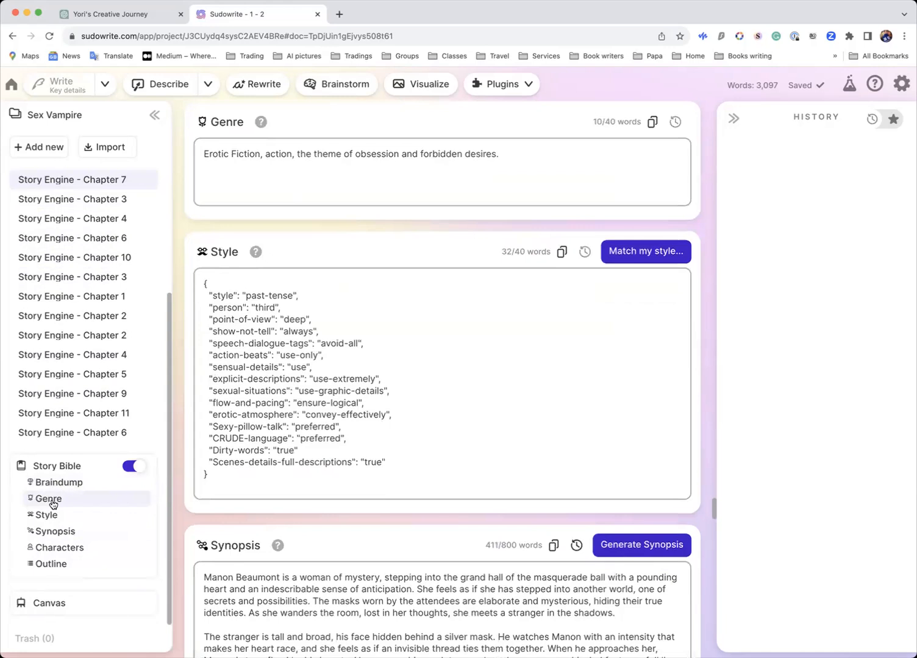
left_click(46, 515)
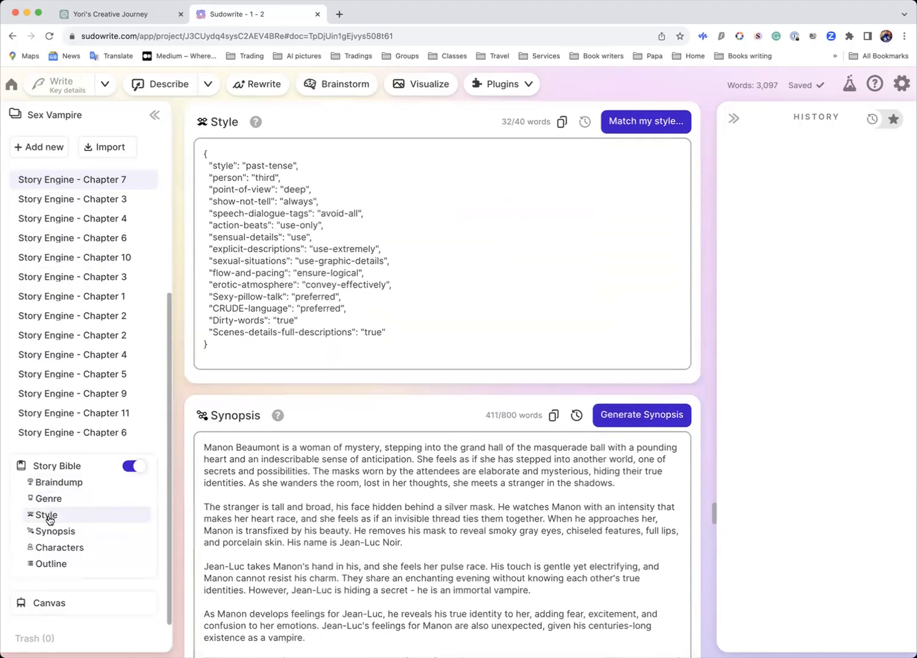
left_click(53, 537)
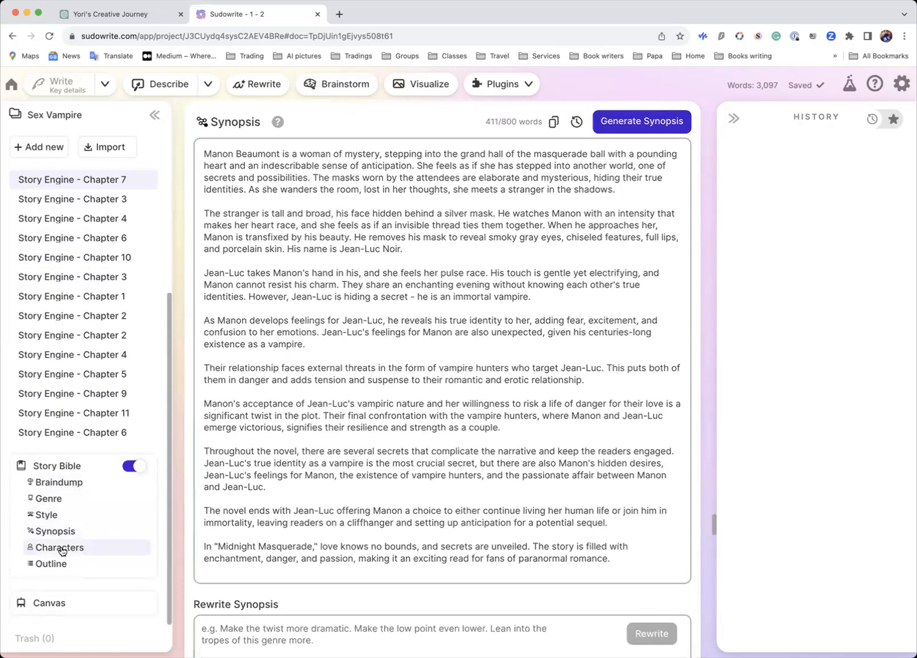
left_click(61, 549)
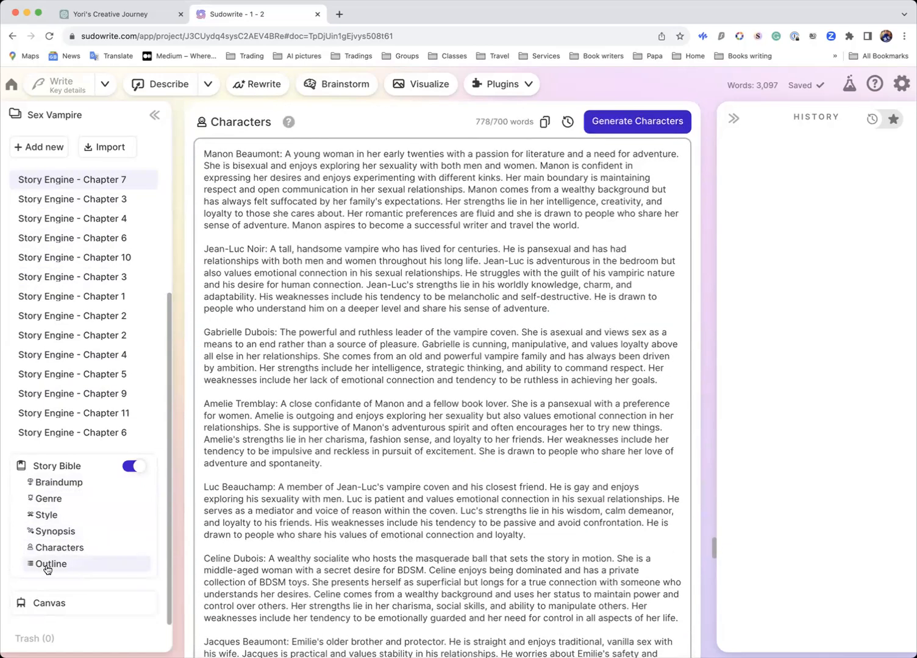
left_click(47, 568)
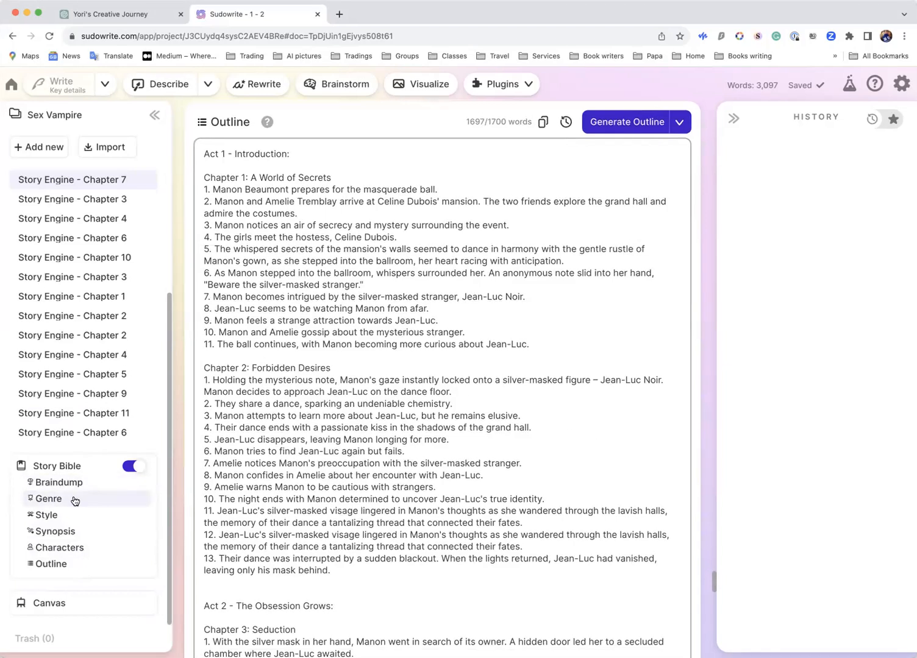
Step: View the project's Canvas and return to the overview of all projects
left_click(60, 605)
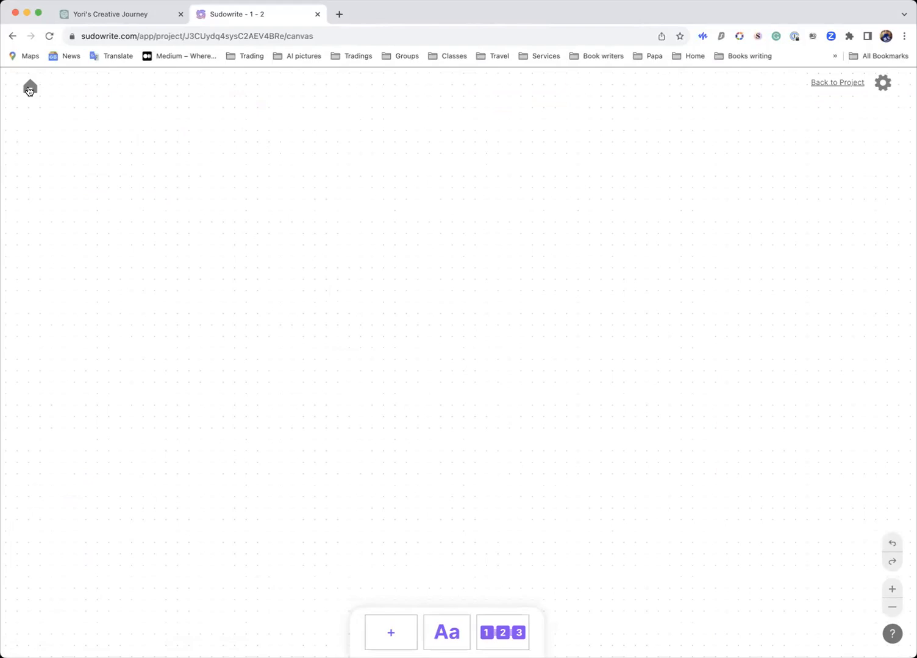
left_click(30, 89)
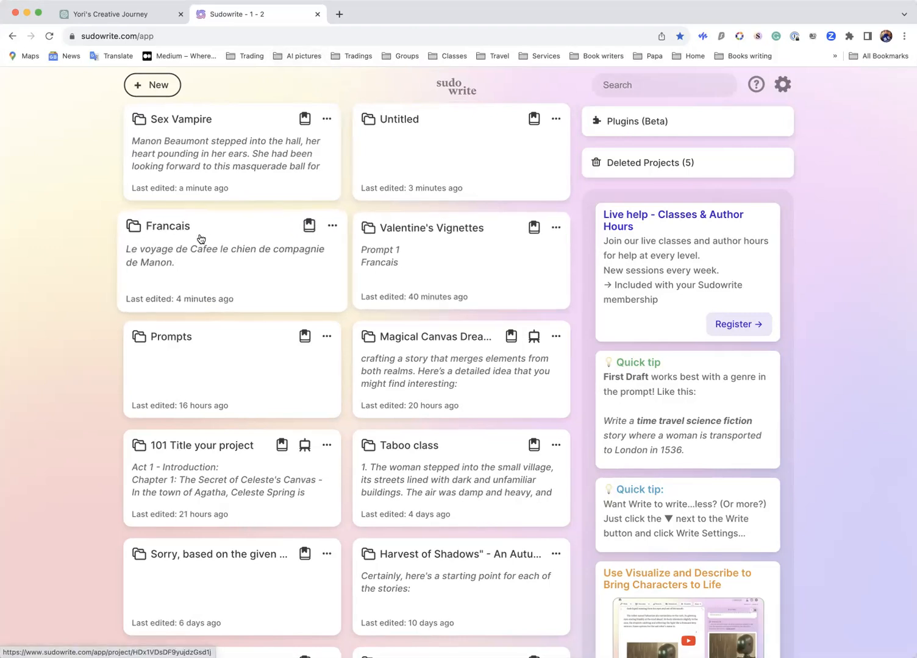
Step: Open the Francais project and skim the "Magical Artifact Quest" document's beats area and French prose
left_click(180, 261)
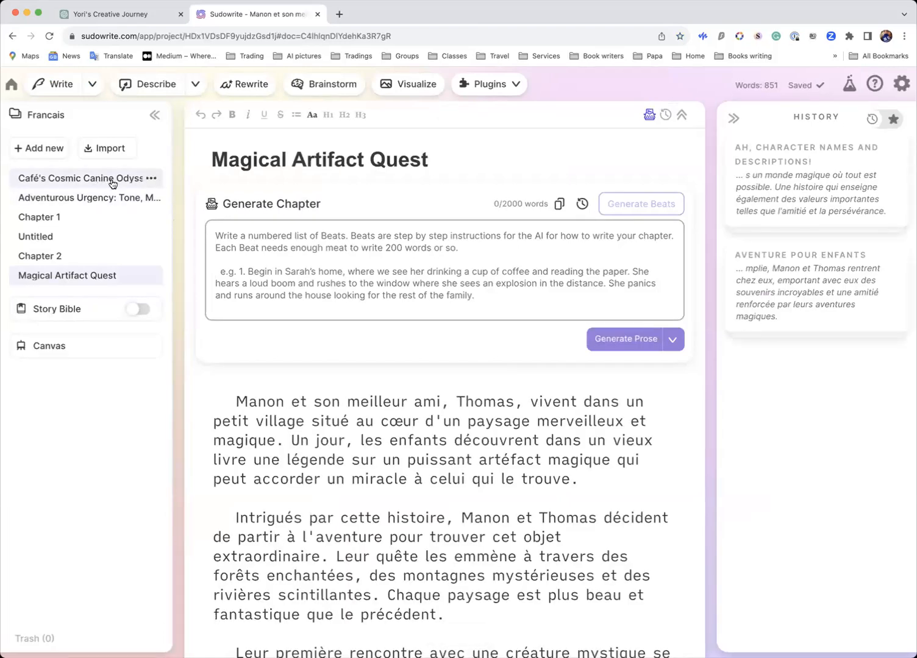
scroll(218, 219, "down", 5)
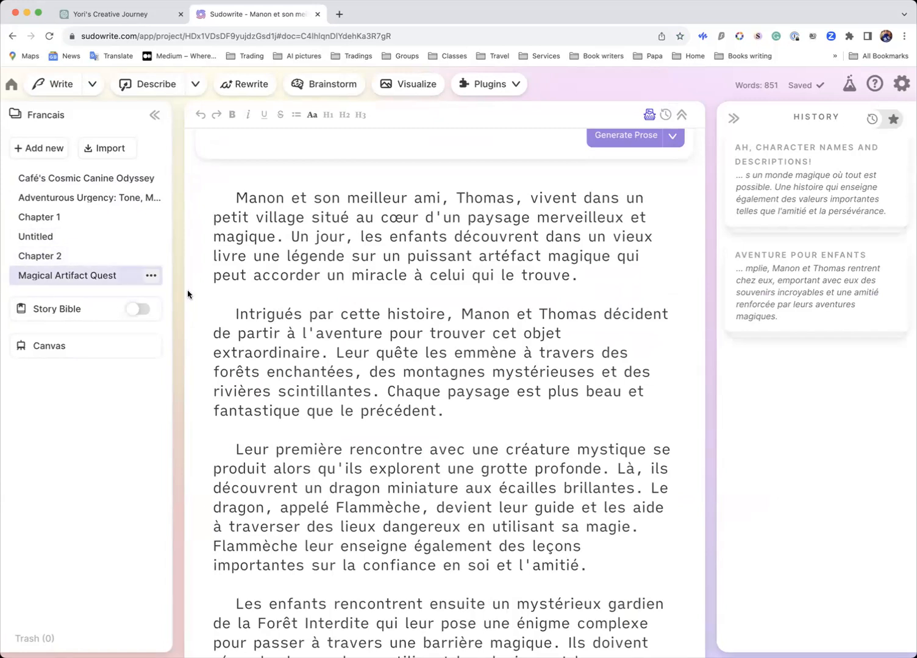
scroll(238, 298, "up", 3)
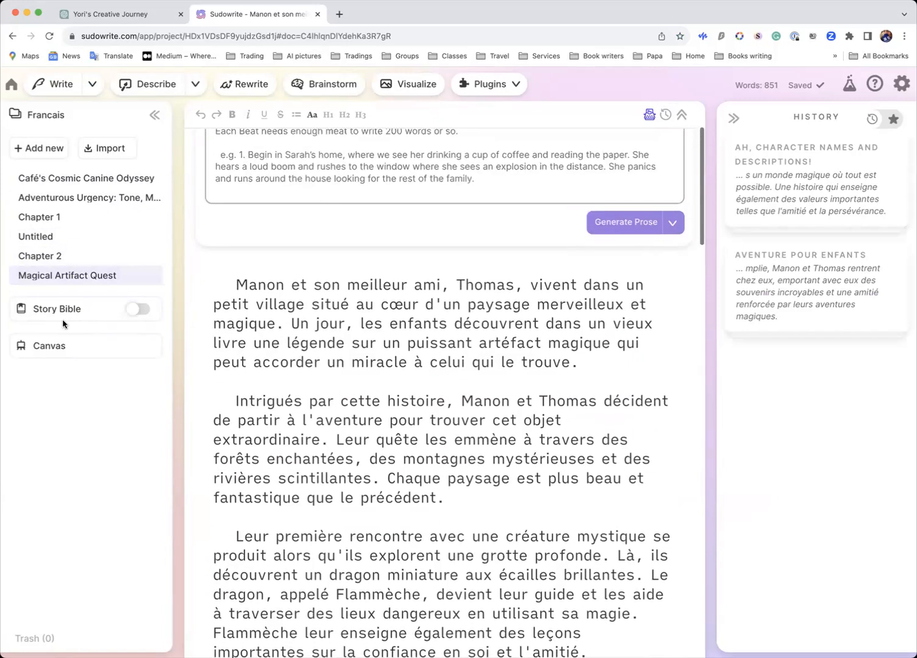
scroll(255, 352, "up", 3)
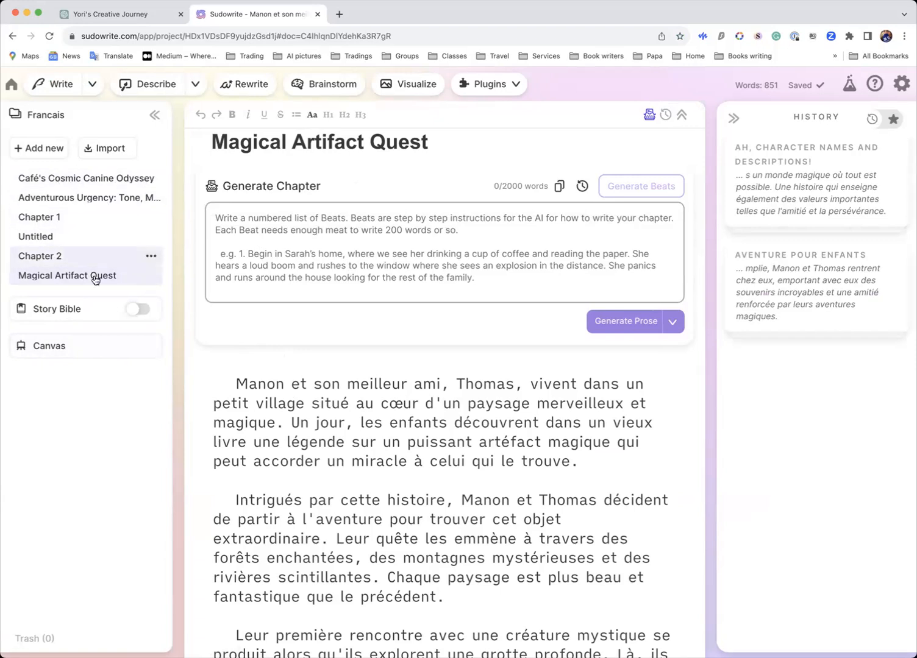
Step: Open Chapter 1 of the Francais project and examine its French beats and the prose beneath them
left_click(60, 226)
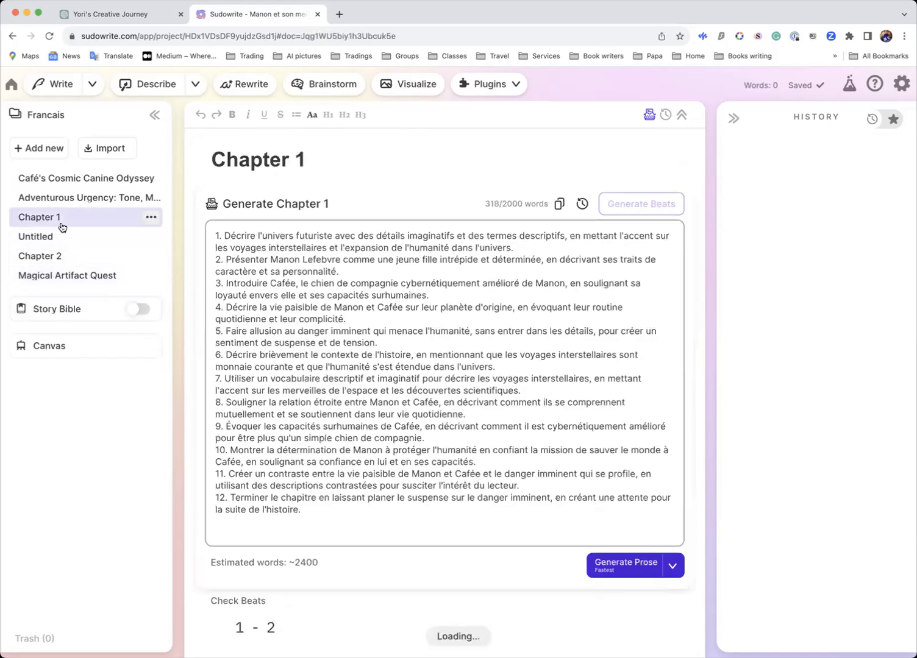
scroll(356, 292, "down", 15)
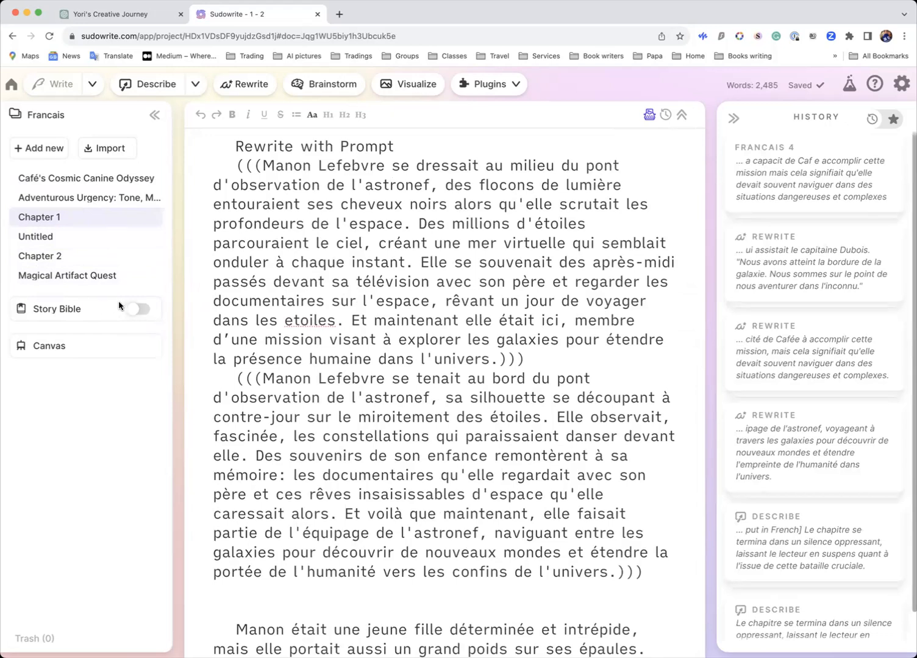
scroll(218, 311, "up", 8)
scroll(218, 311, "up", 4)
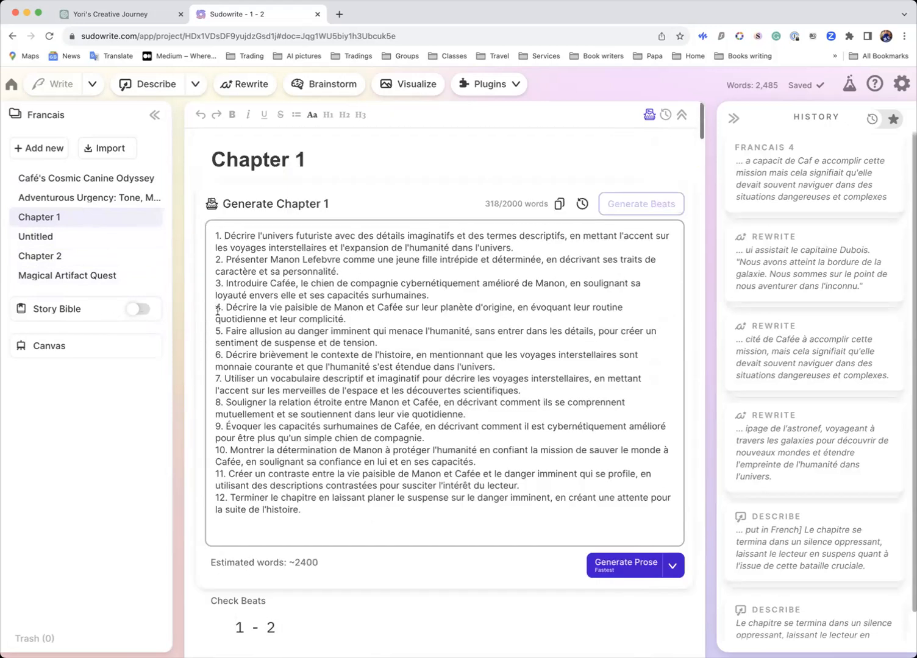
Step: Turn on the Story Bible for the Francais project and highlight "[Write all output in French]" in its Braindump
left_click(130, 309)
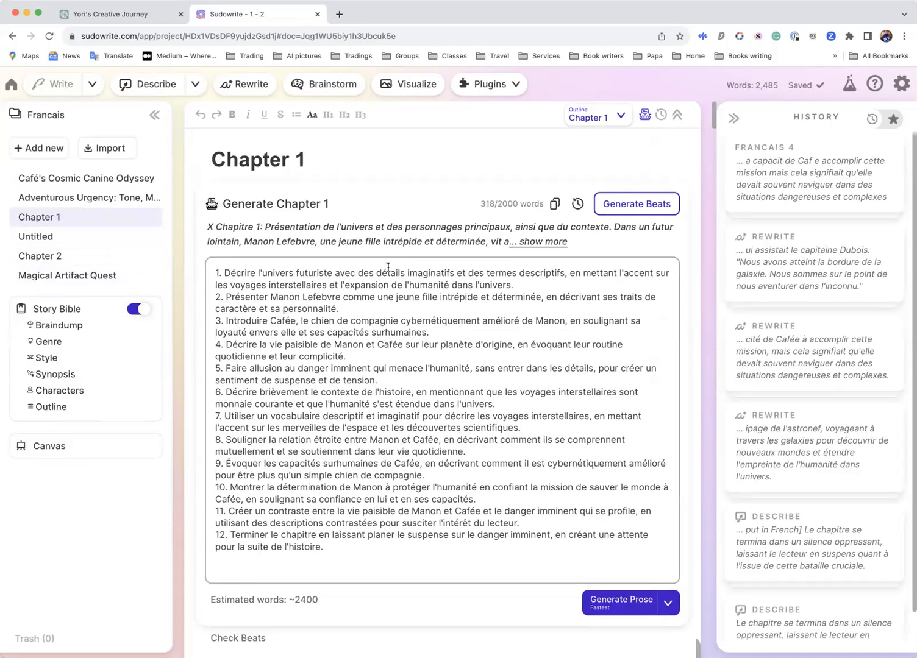
left_click(82, 329)
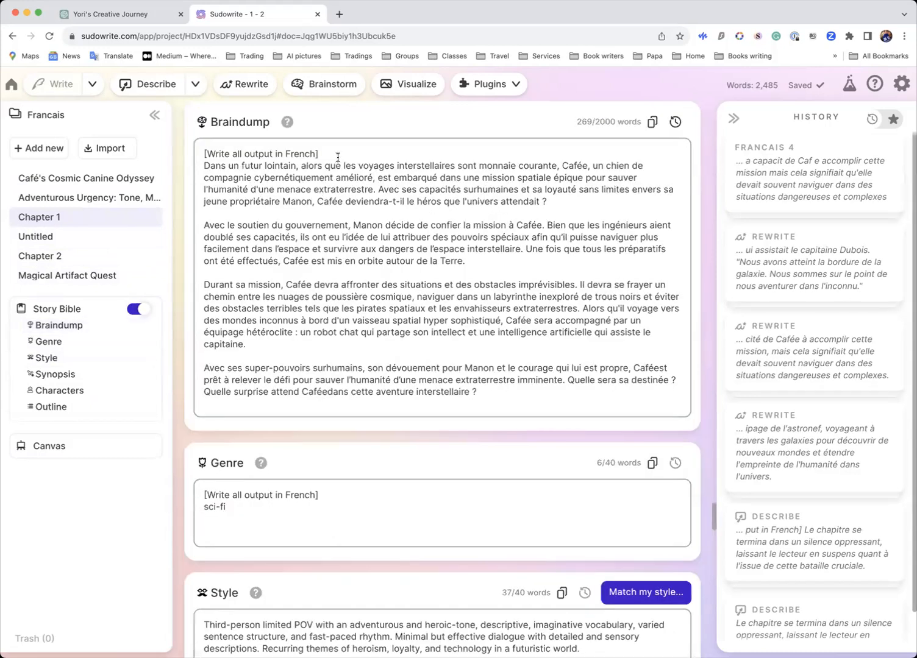
left_click_drag(327, 153, 203, 153)
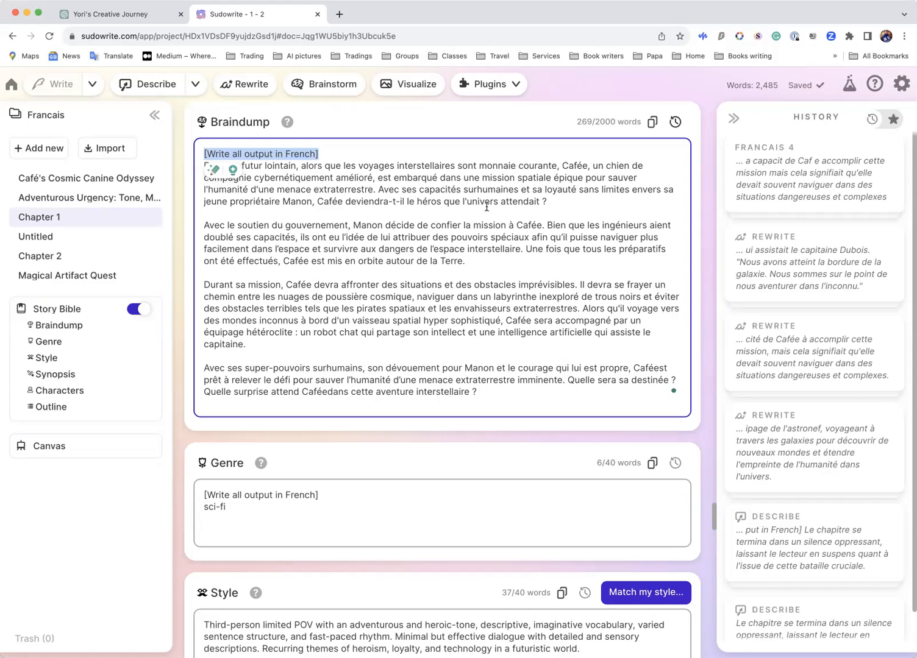
Step: Look through the Style, Synopsis and Characters sections for how the French-output instruction is used
scroll(487, 207, "down", 10)
scroll(487, 208, "down", 8)
scroll(486, 208, "up", 5)
scroll(486, 208, "down", 9)
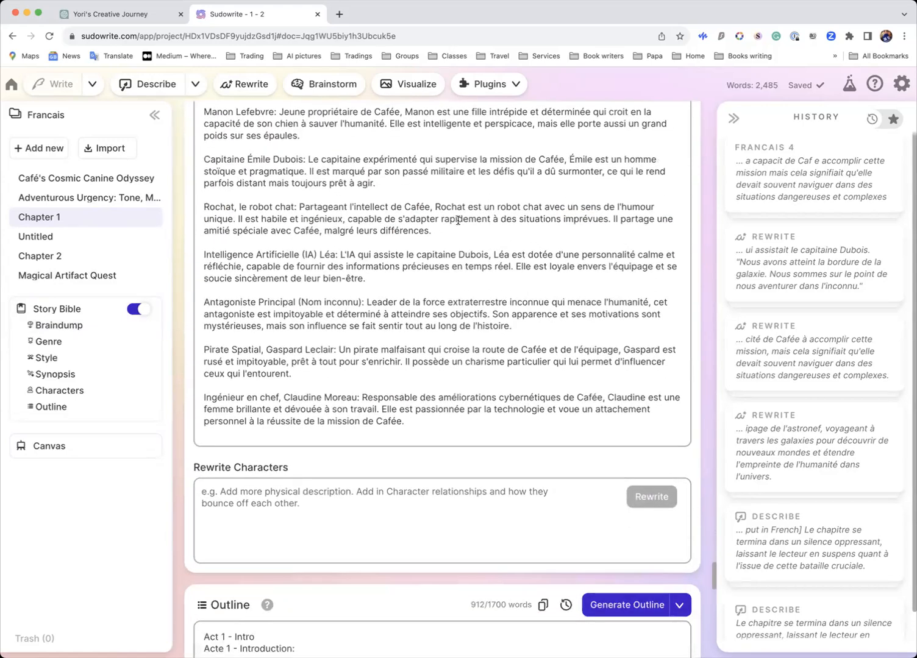
scroll(458, 220, "up", 6)
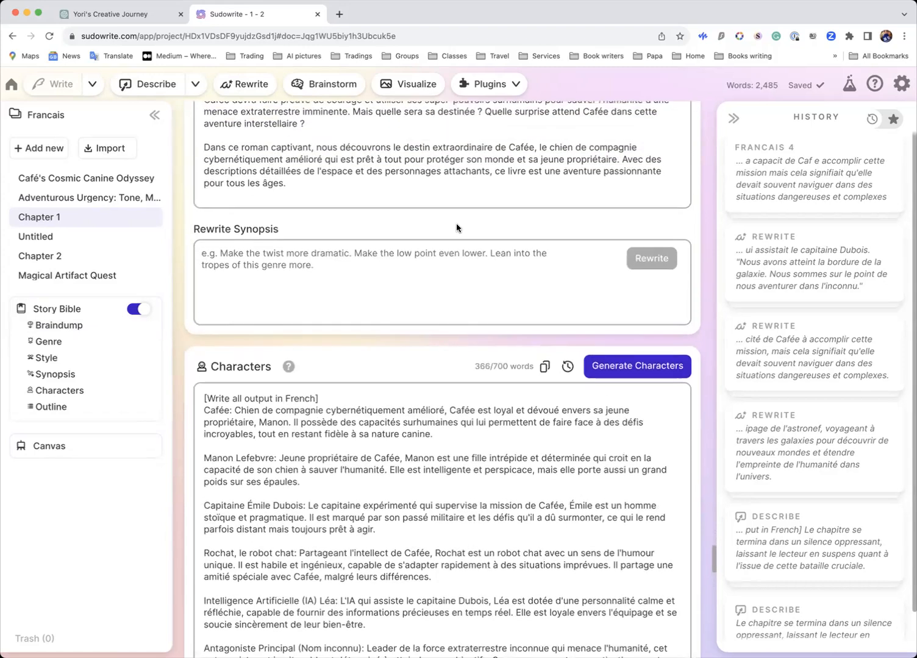
scroll(457, 228, "up", 2)
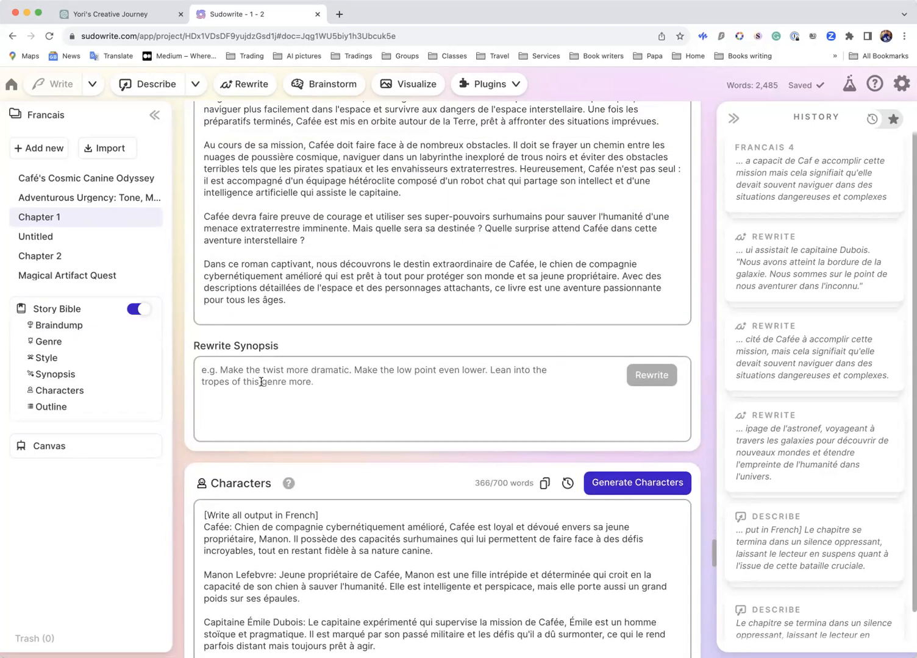
scroll(261, 381, "up", 5)
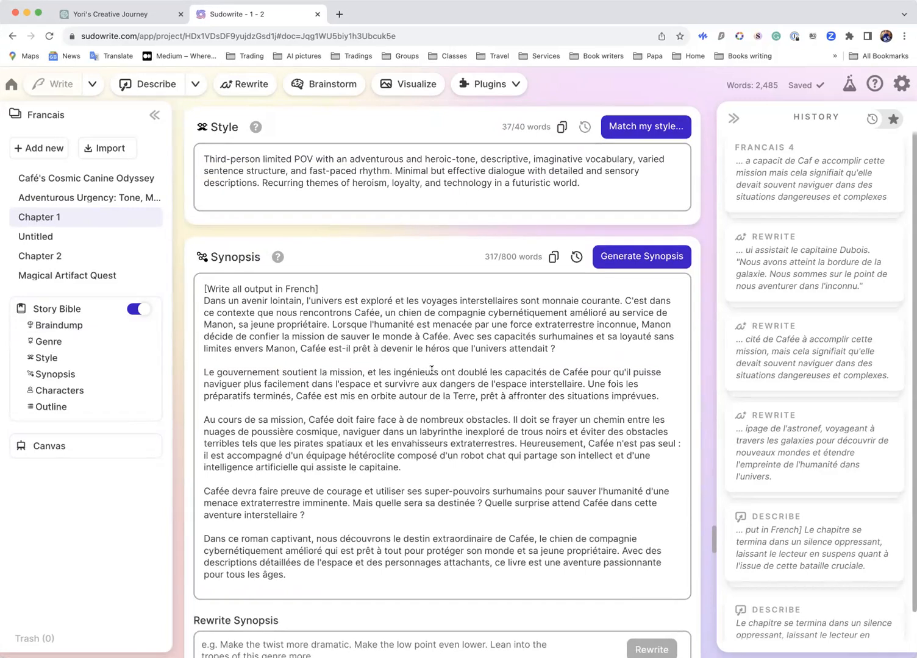
scroll(431, 370, "up", 5)
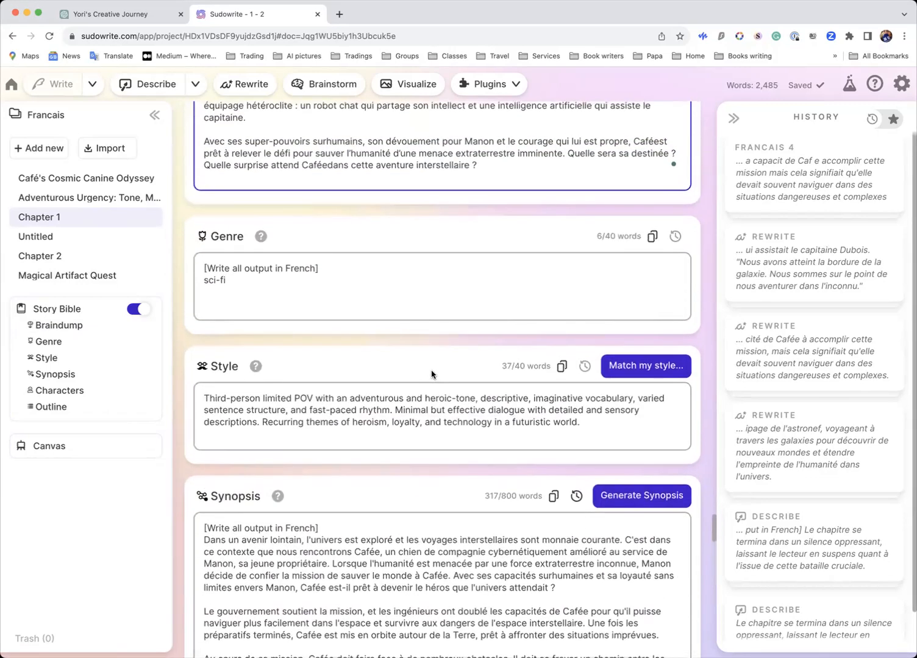
scroll(432, 374, "up", 12)
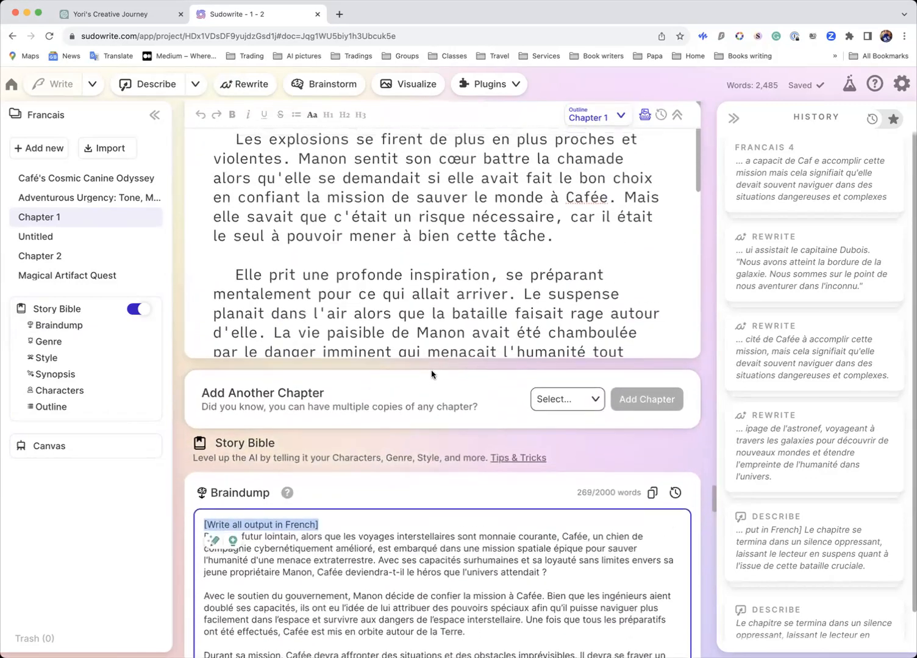
Step: Reread the Braindump and highlight the "[Write all output in French]" line in the Genre section
scroll(432, 374, "down", 6)
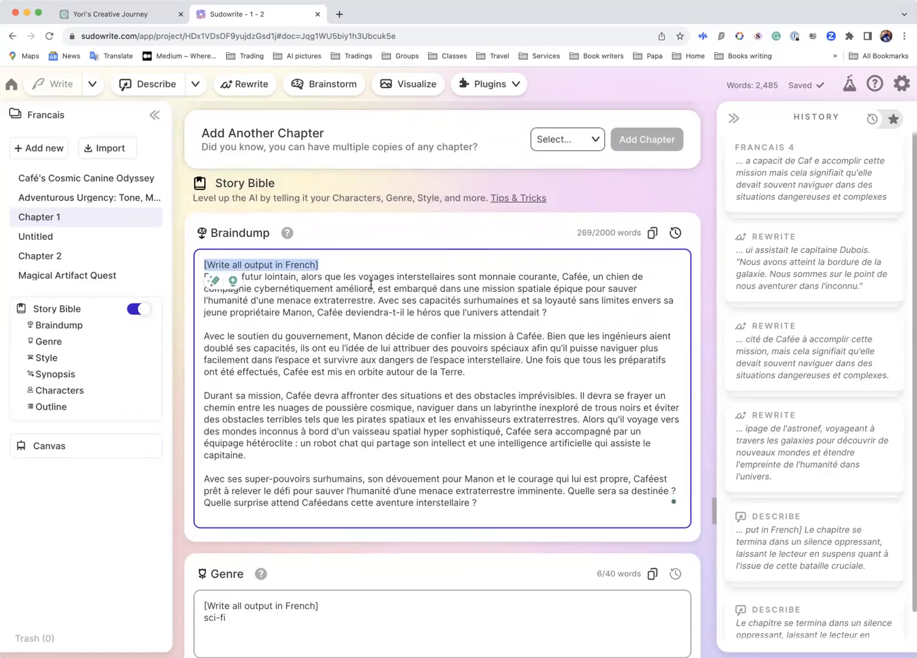
scroll(381, 360, "down", 3)
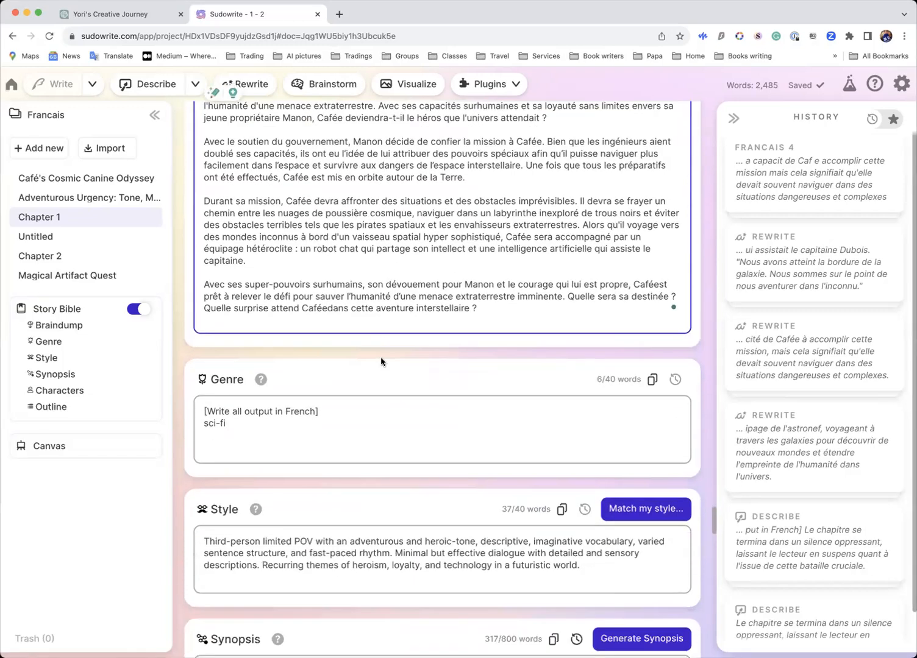
scroll(381, 359, "up", 3)
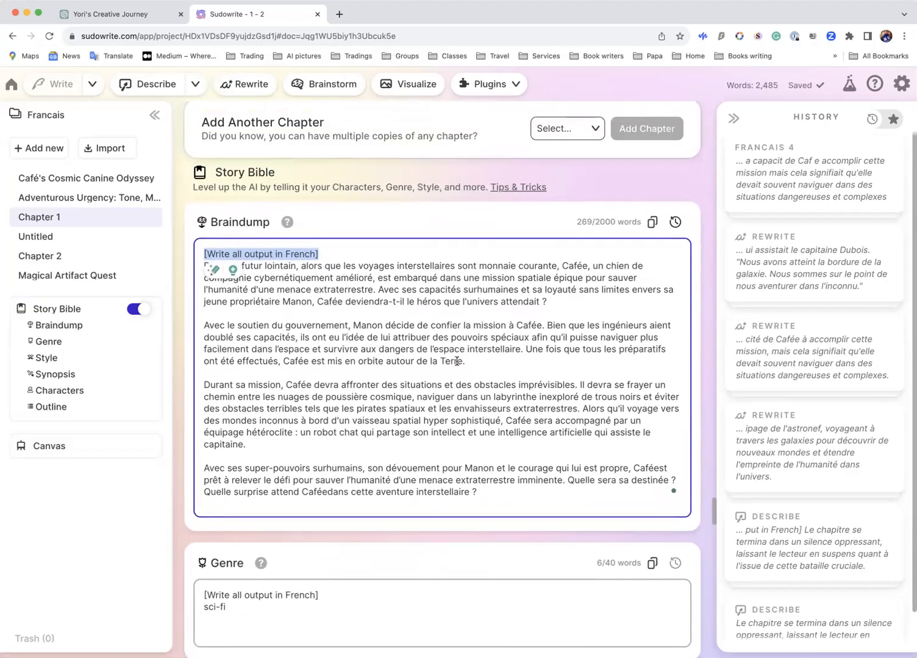
scroll(457, 360, "down", 4)
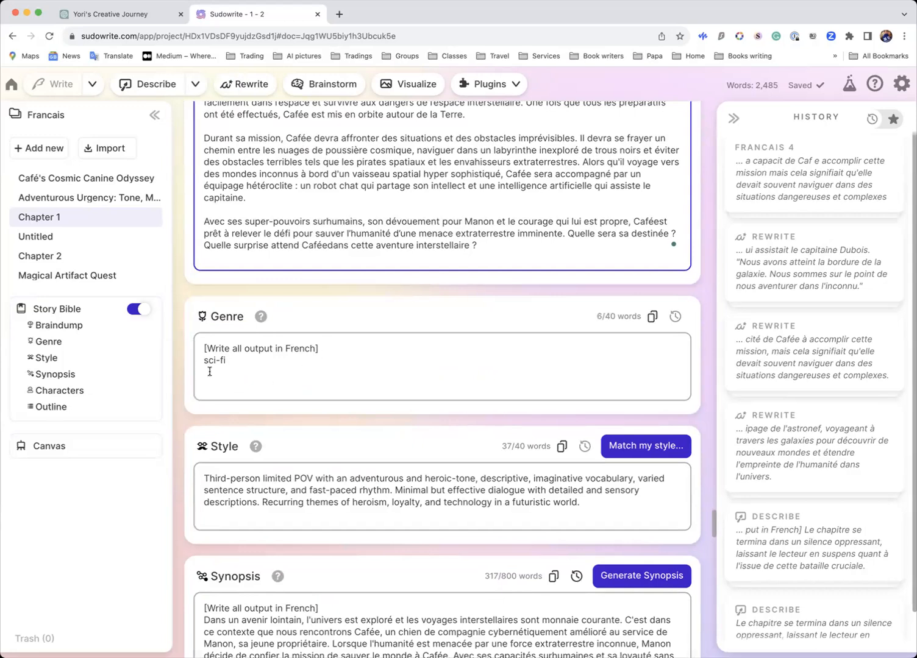
left_click_drag(203, 348, 334, 350)
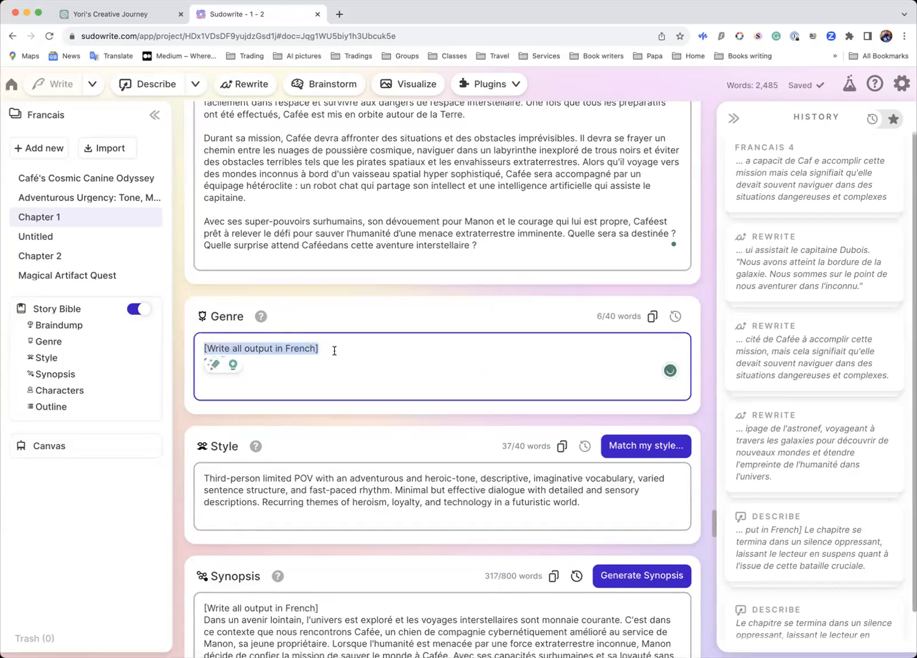
scroll(334, 351, "down", 1)
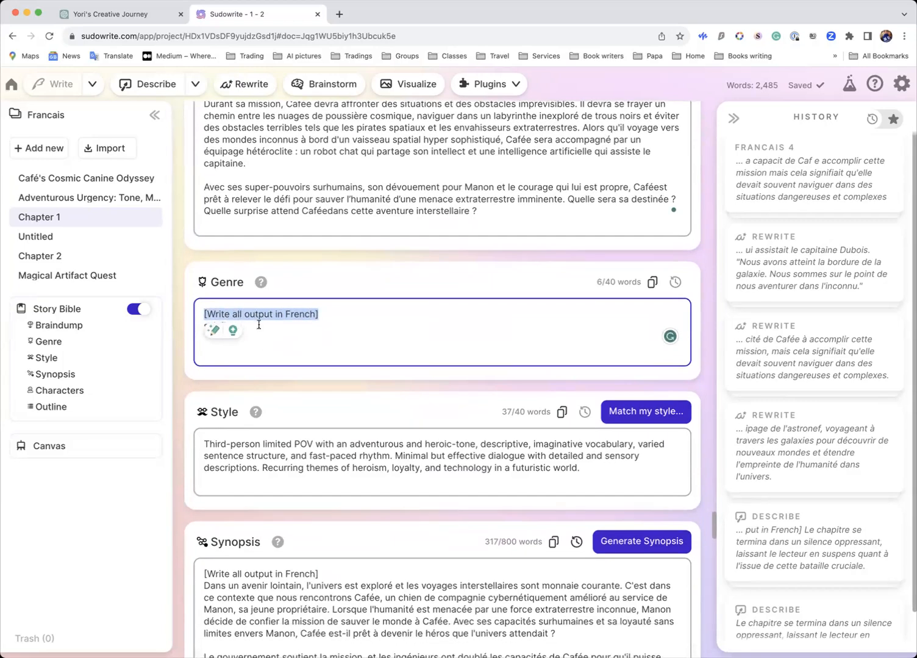
Step: Read the Style section's text and its "How it works" explanation, comparing it with the Braindump and Chapter 1's ending
scroll(266, 377, "down", 6)
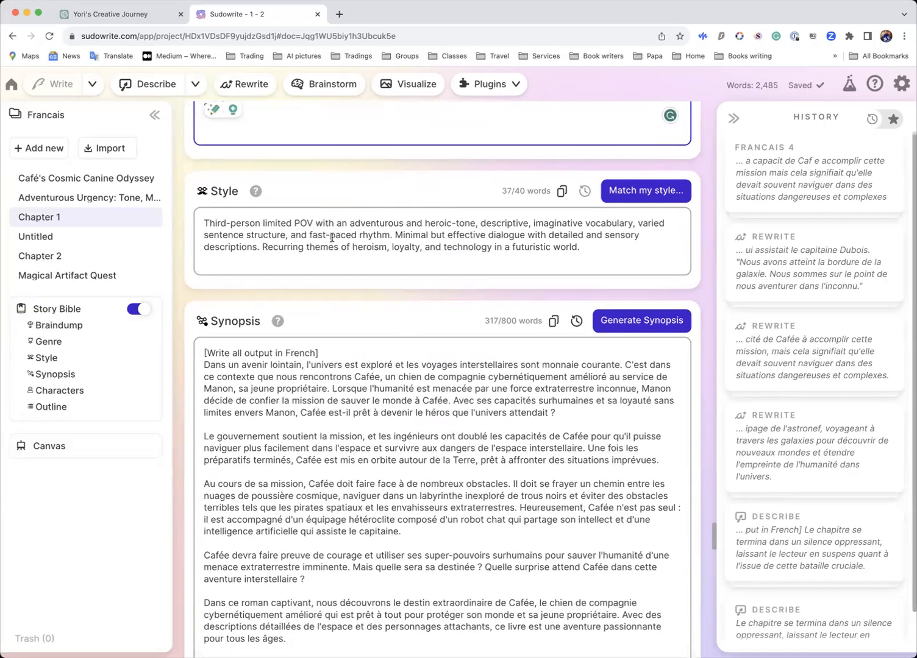
mouse_move(256, 193)
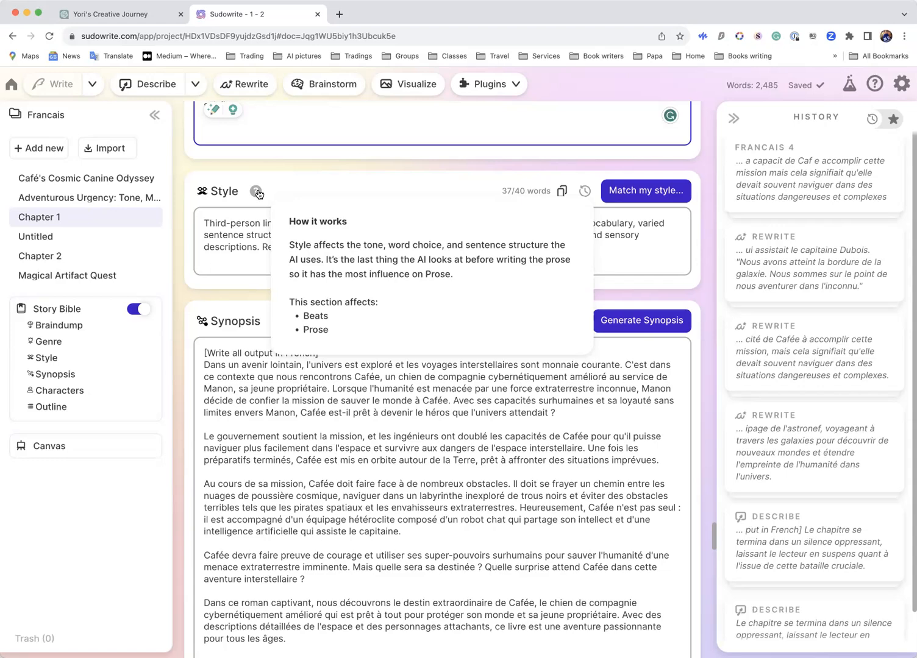
scroll(258, 194, "down", 1)
scroll(258, 192, "up", 5)
scroll(258, 189, "up", 10)
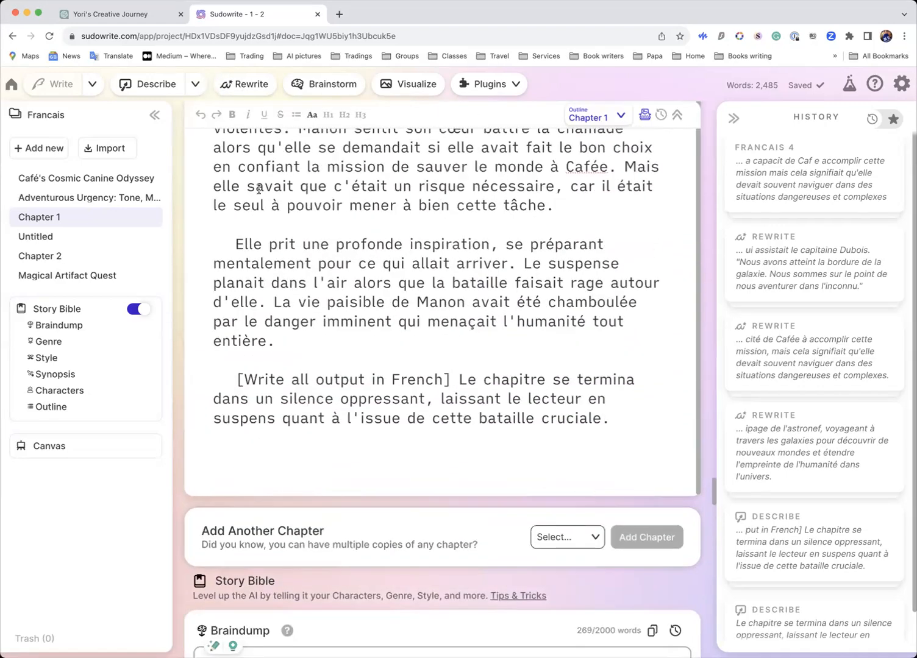
scroll(259, 189, "down", 6)
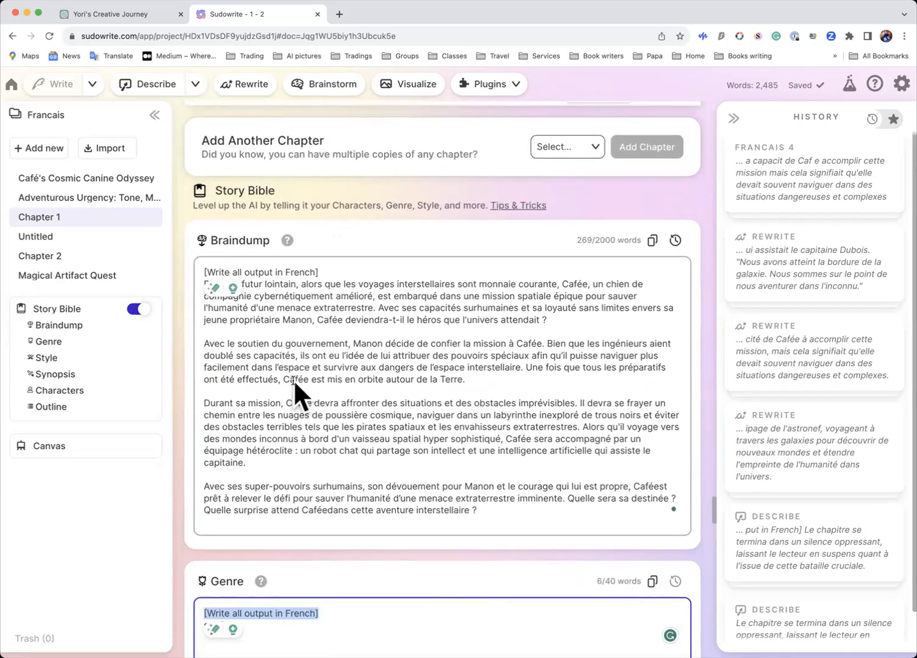
scroll(314, 377, "down", 8)
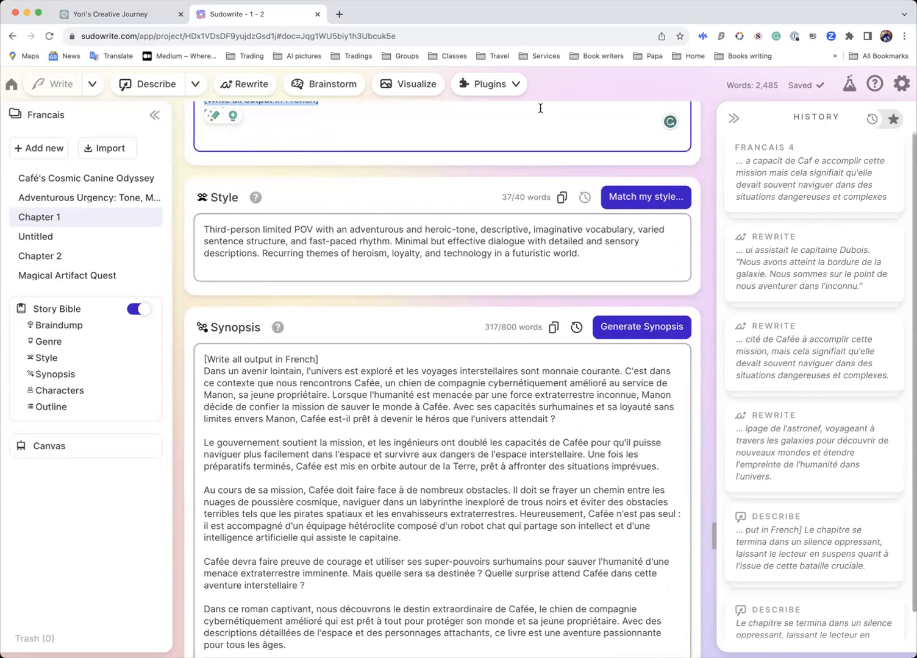
Step: Look through the list of available plugins and the Chapter 1 history cards
left_click(512, 86)
scroll(504, 296, "down", 8)
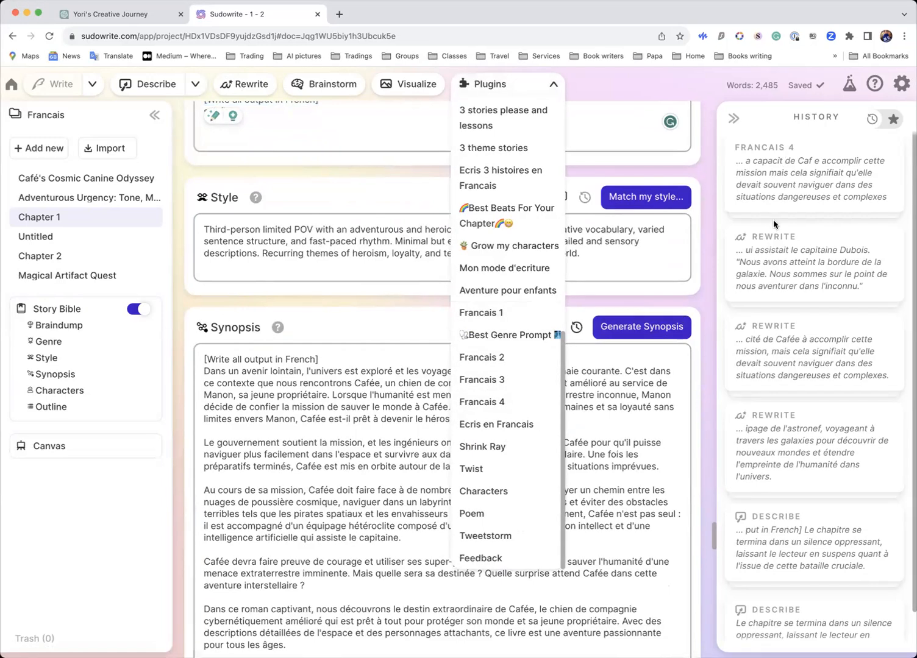
scroll(790, 332, "down", 1)
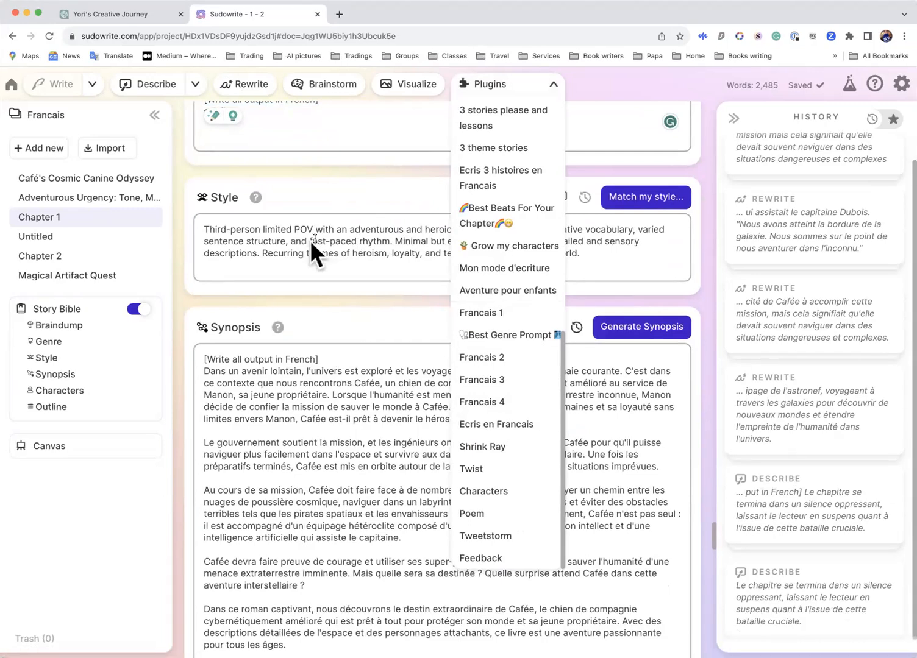
Step: Close the plugin list and review the Style and Synopsis sections against the Braindump
left_click(359, 242)
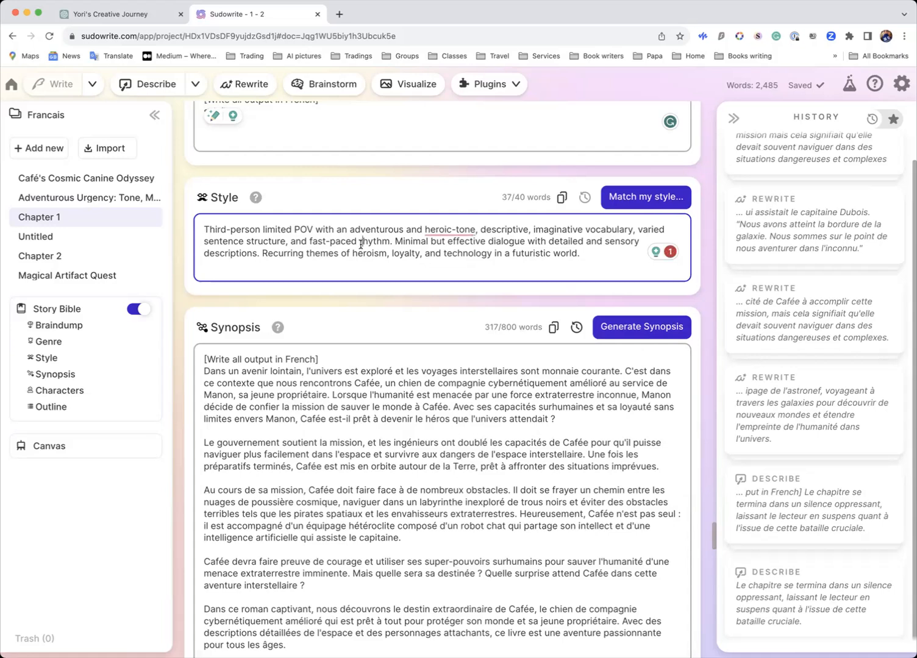
scroll(324, 386, "down", 5)
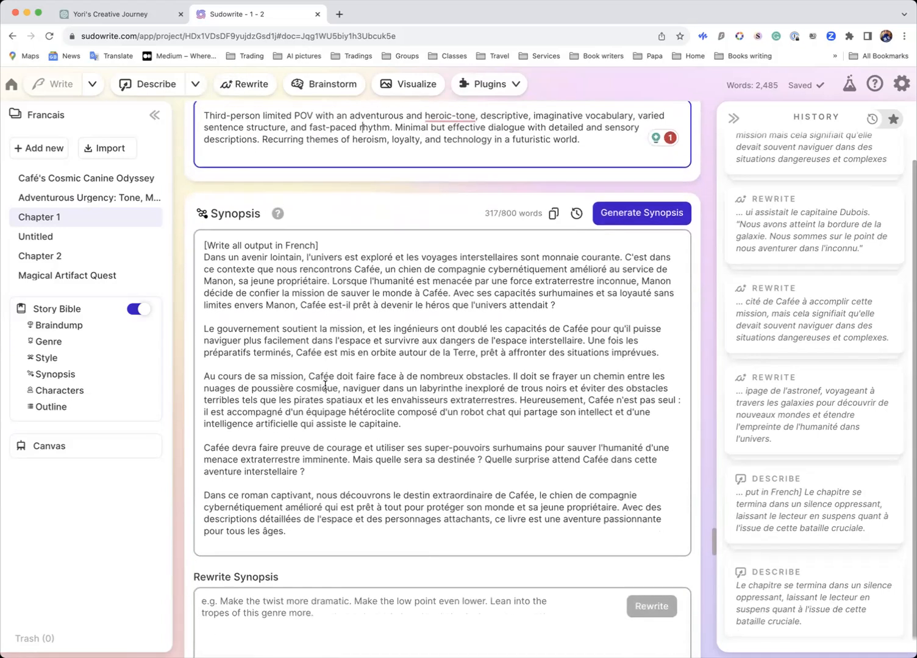
mouse_move(277, 164)
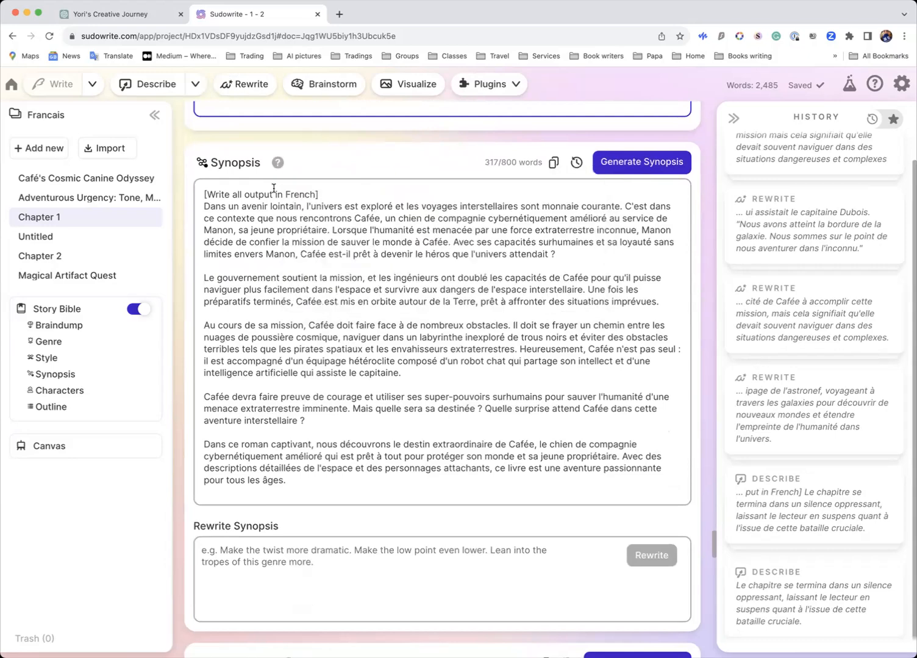
scroll(290, 238, "up", 10)
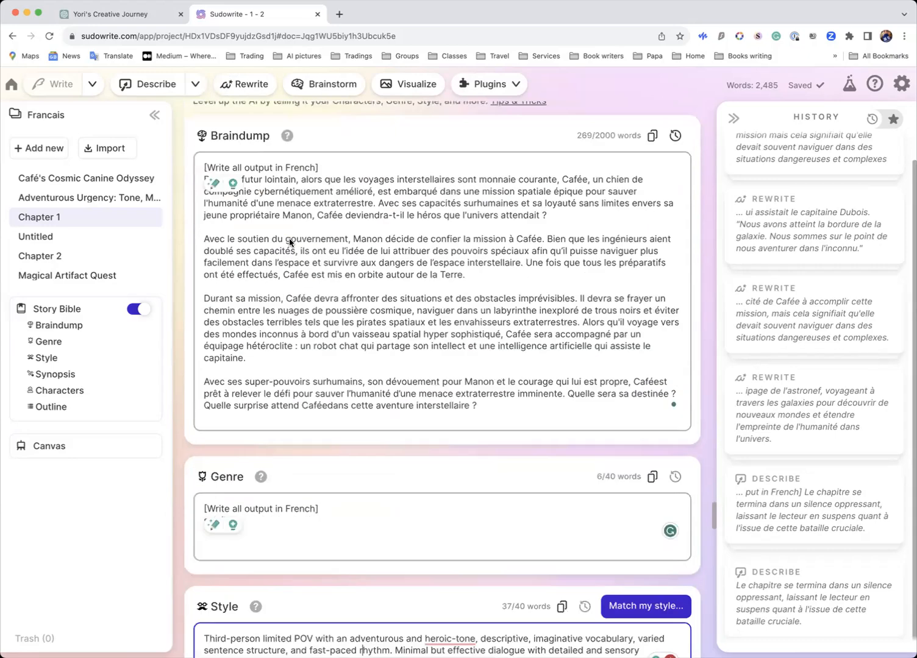
Step: Highlight the "[Write all output in French]" line in the Braindump and again in the Synopsis, reading the sections between them
scroll(289, 239, "down", 3)
left_click_drag(203, 317, 344, 318)
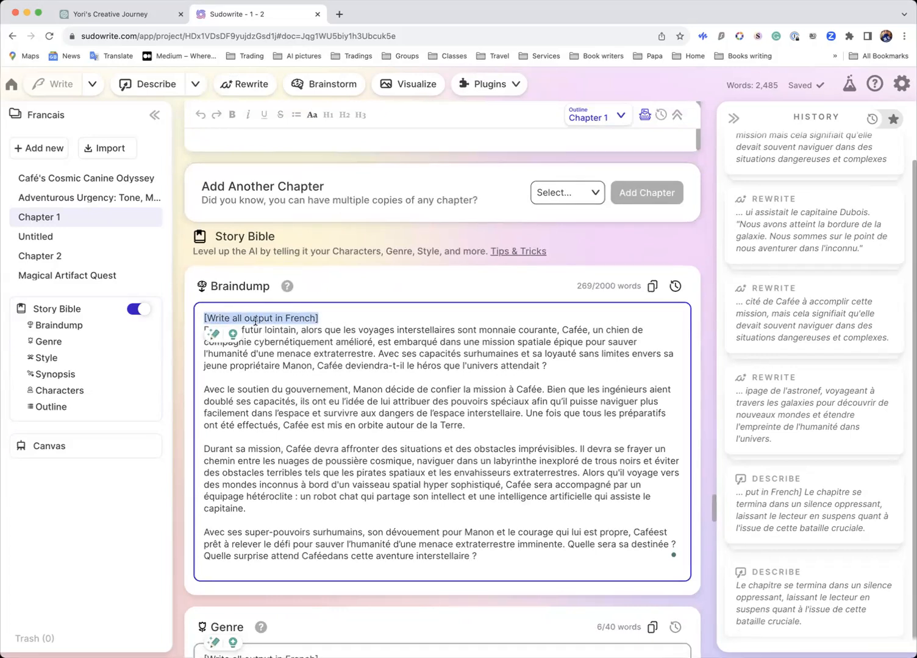
scroll(255, 320, "down", 10)
mouse_move(281, 284)
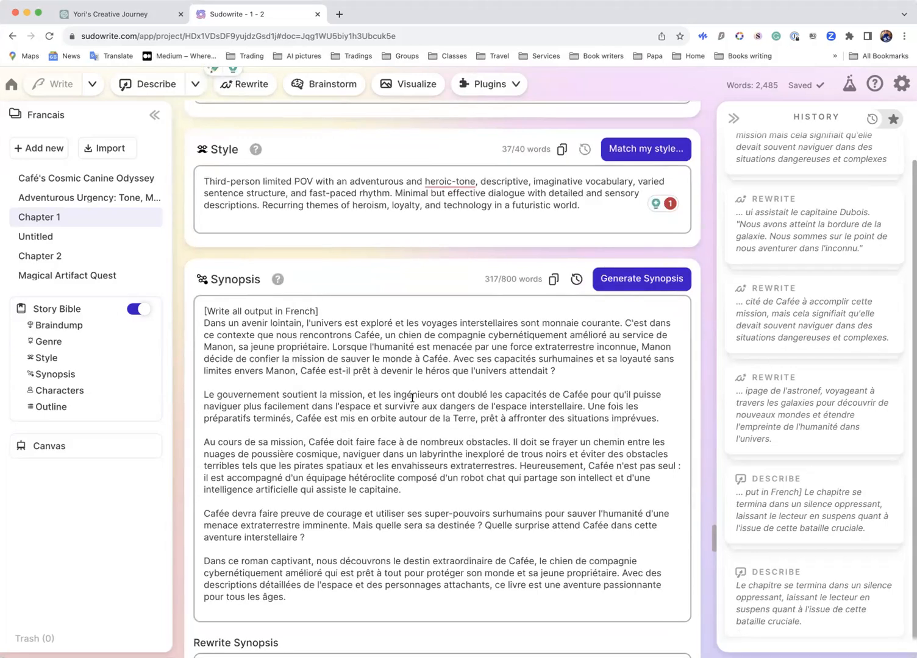
scroll(412, 397, "down", 4)
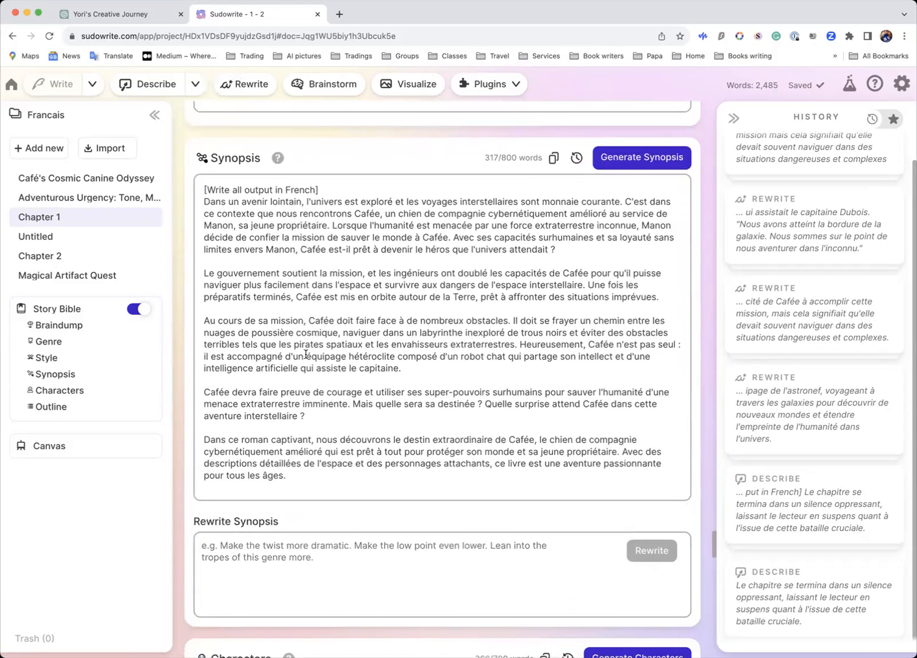
scroll(306, 354, "down", 9)
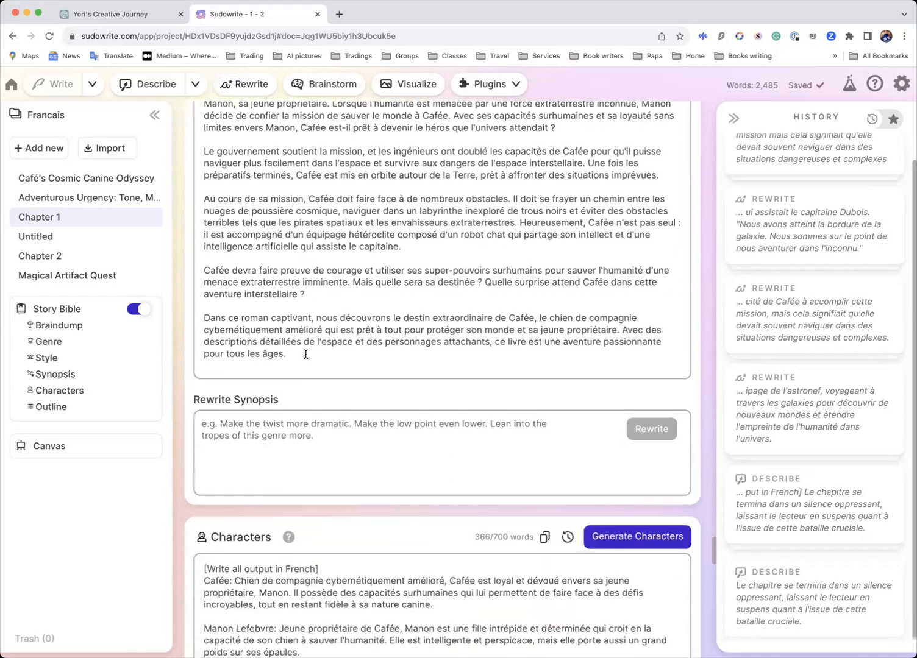
mouse_move(290, 394)
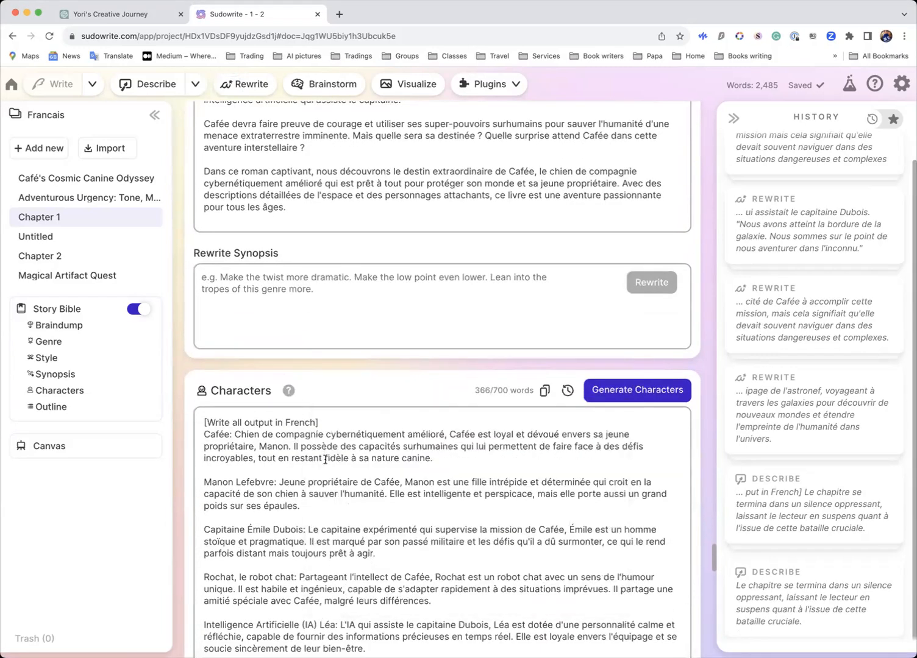
scroll(355, 311, "up", 5)
scroll(355, 311, "up", 10)
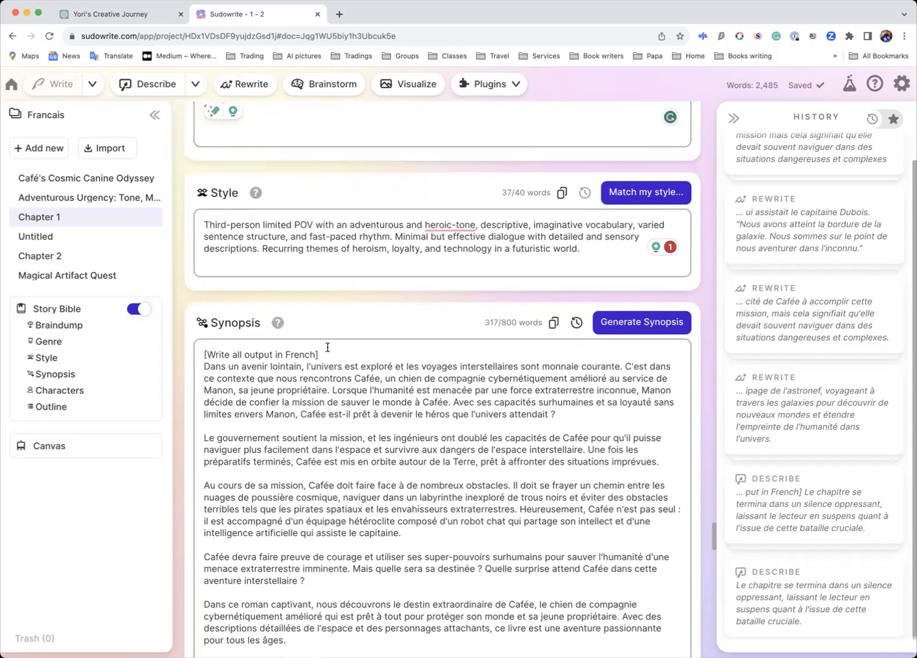
left_click_drag(204, 354, 333, 356)
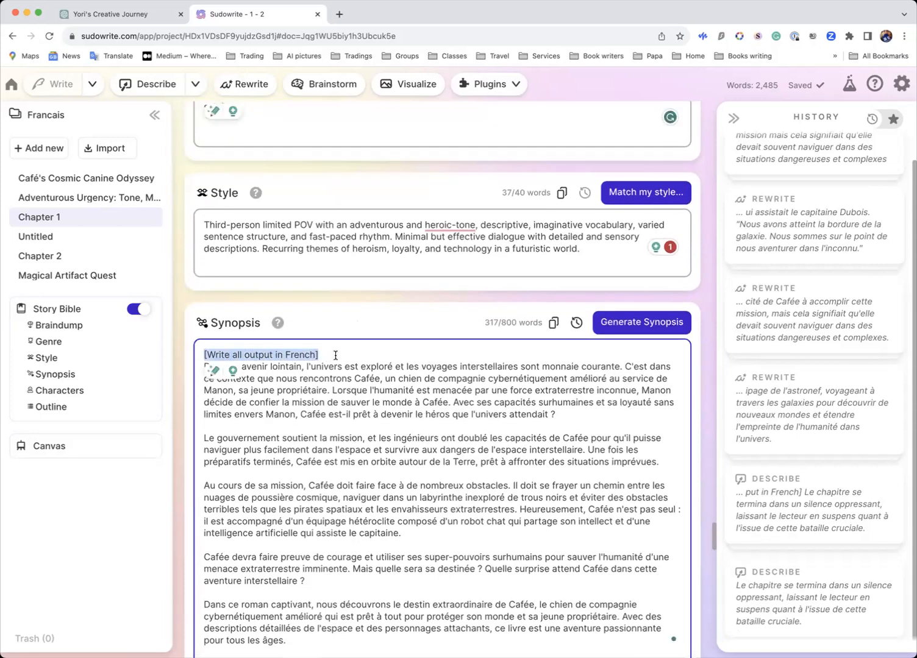
Step: Read through the French character descriptions in the Characters section, from the language instruction to the last character
scroll(334, 356, "down", 17)
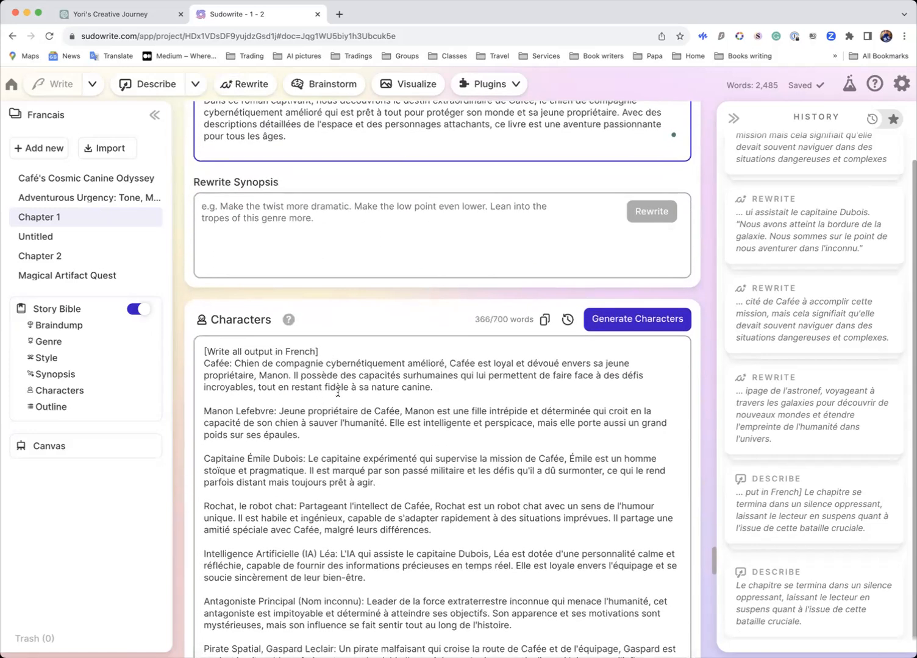
scroll(353, 388, "down", 6)
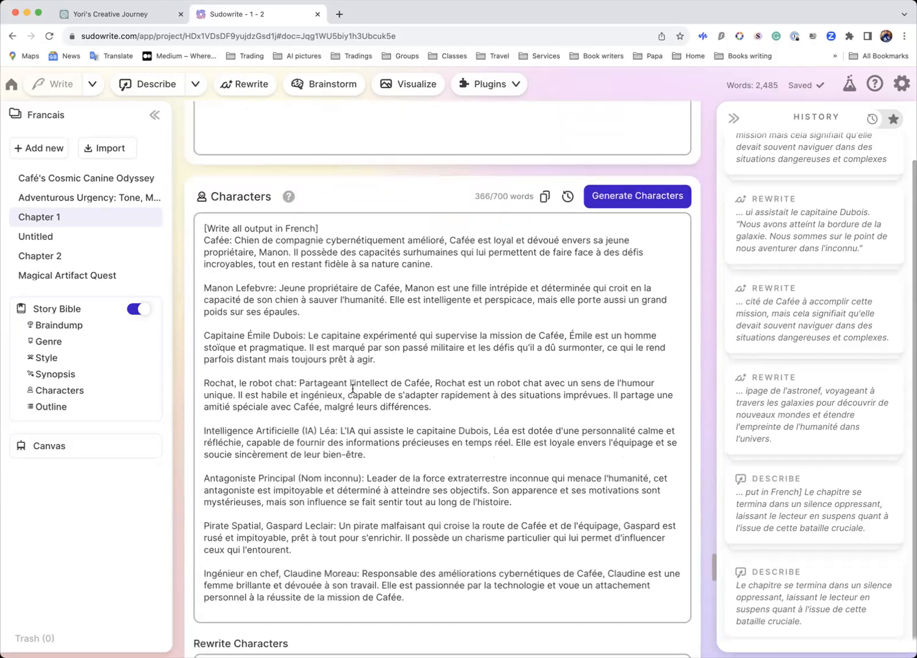
scroll(352, 388, "down", 4)
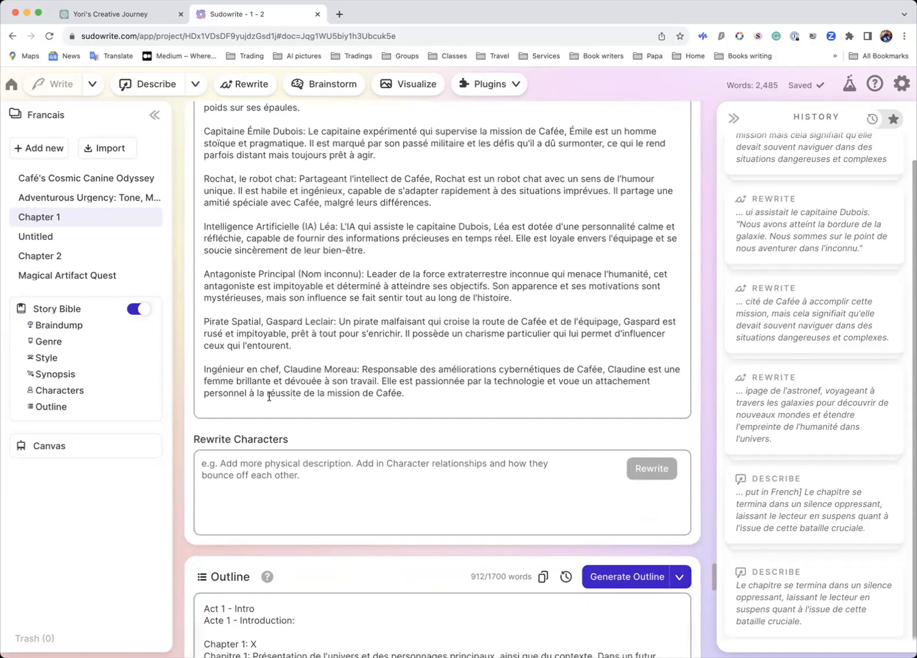
scroll(332, 361, "up", 4)
scroll(362, 355, "down", 6)
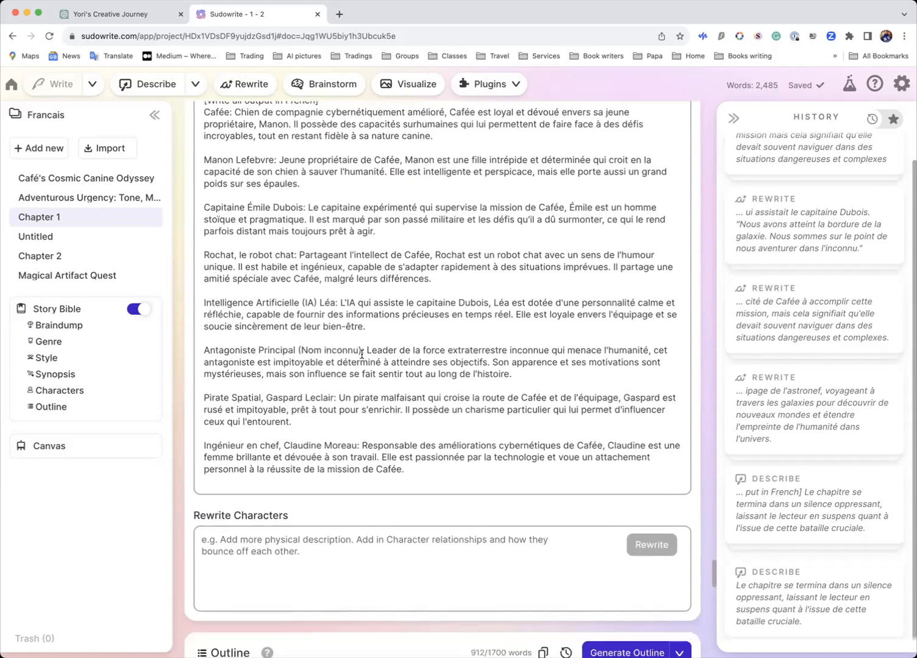
Step: Read the Outline section's "How it works" explanation, including the sections it is generated from and the required act and chapter format
scroll(362, 354, "down", 5)
mouse_move(264, 376)
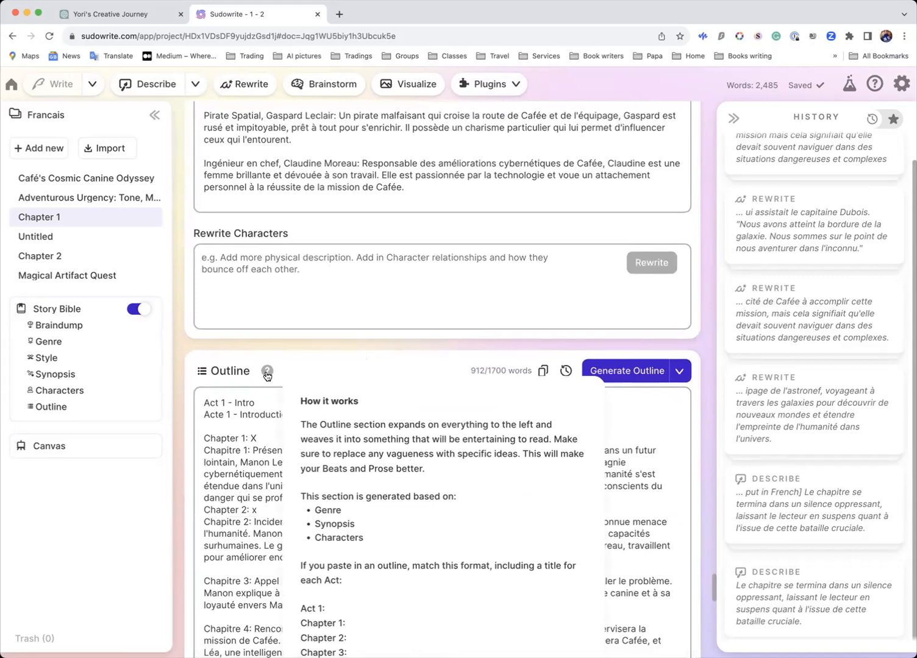
scroll(266, 375, "down", 5)
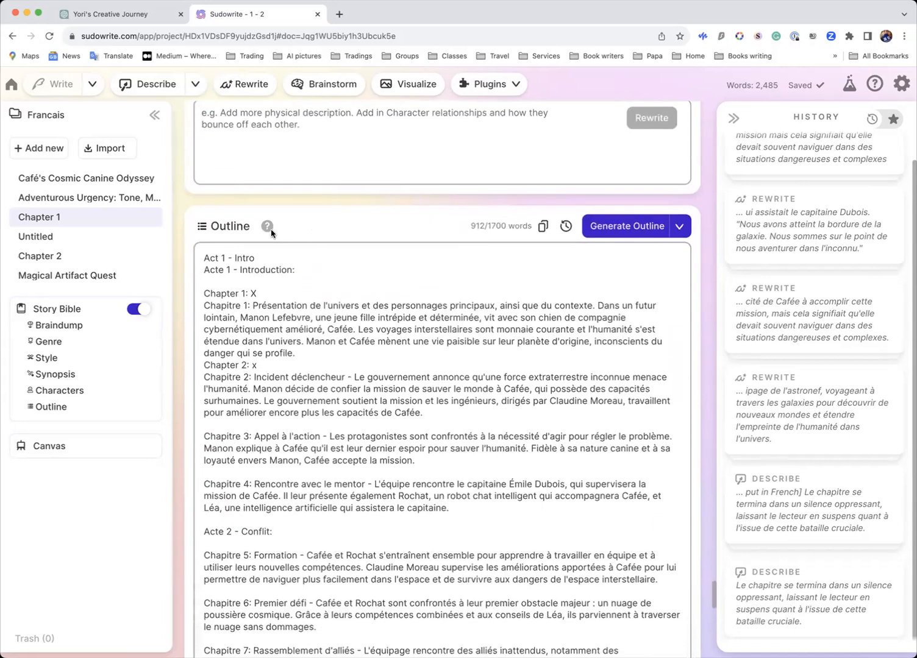
mouse_move(268, 234)
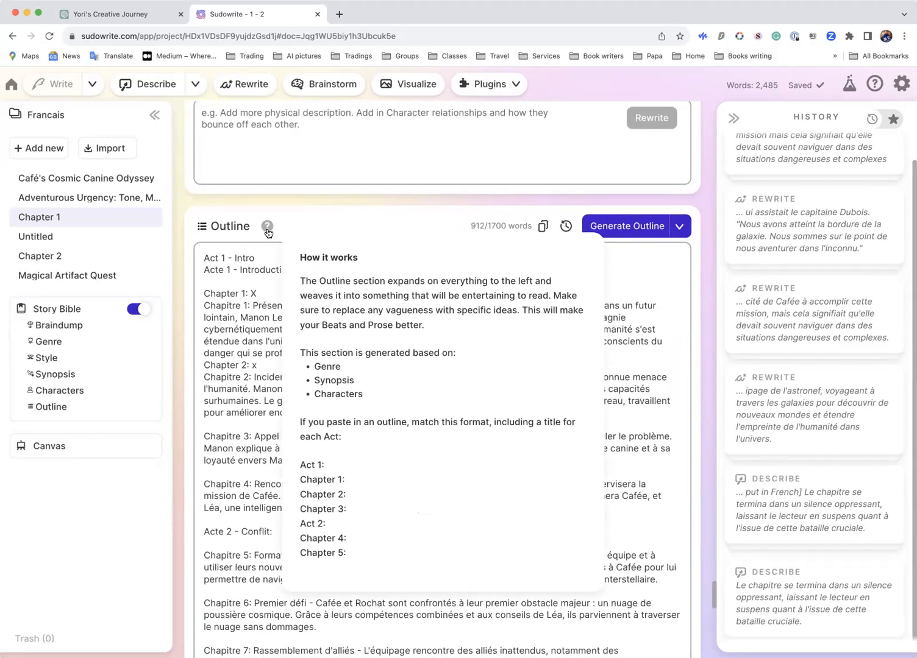
Step: Revisit the Characters, Synopsis and earlier Story Bible sections that feed the Outline, and return to the Outline's first act
scroll(266, 241, "up", 11)
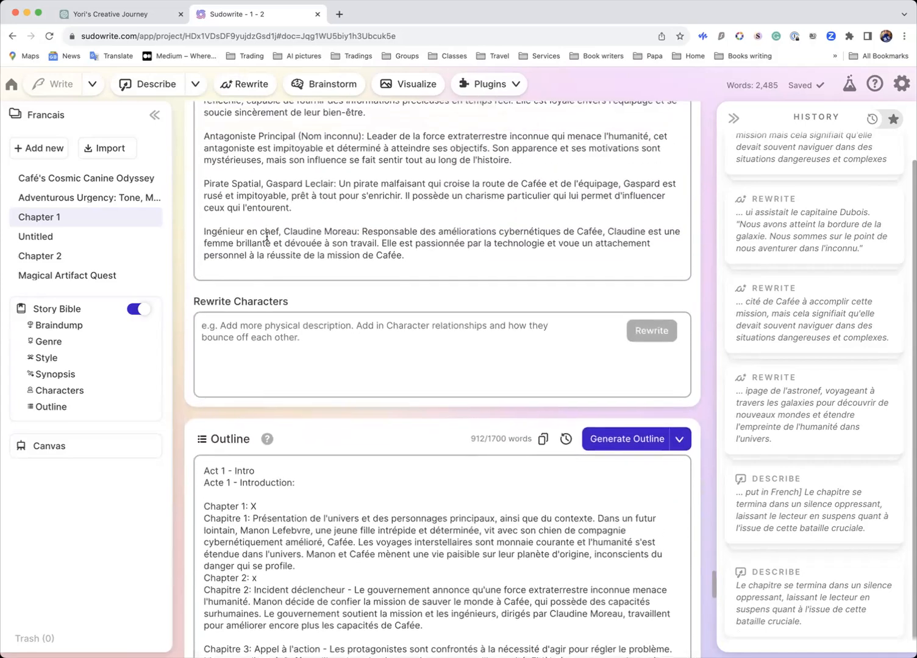
scroll(264, 250, "up", 9)
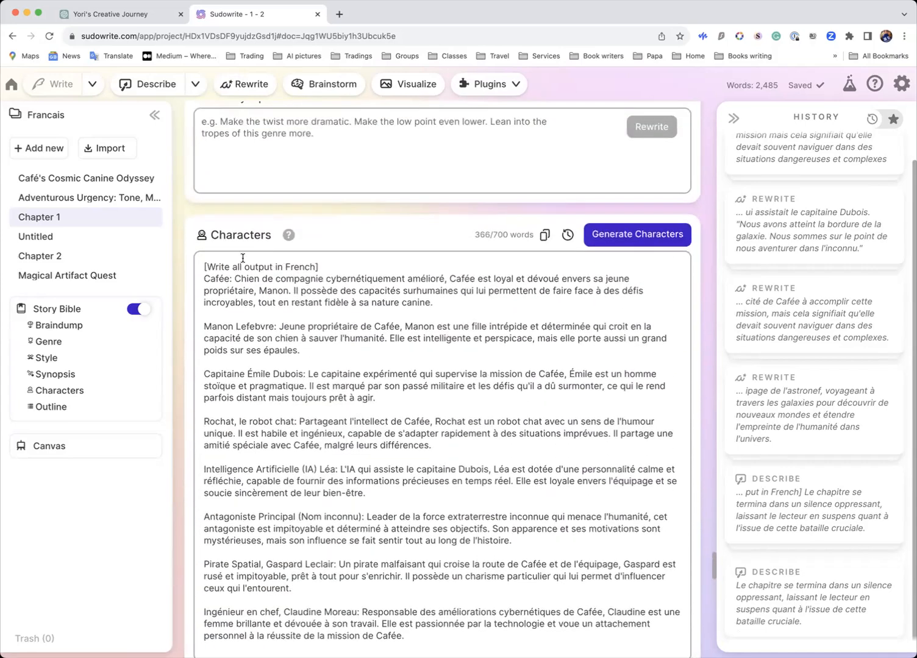
scroll(244, 262, "up", 13)
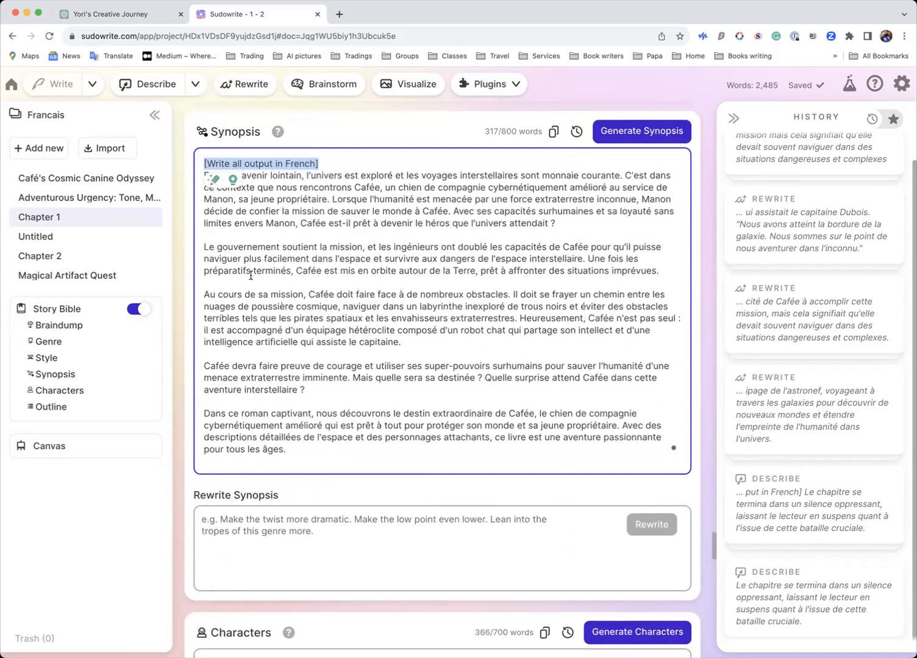
scroll(250, 275, "up", 10)
scroll(249, 279, "down", 14)
scroll(247, 282, "down", 20)
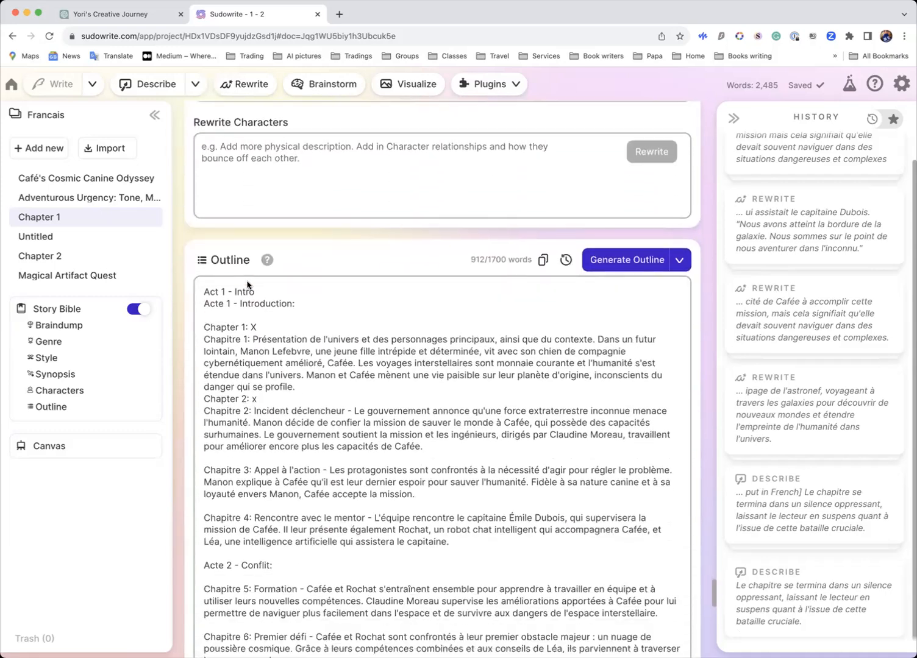
Step: Read the Outline from Act 1 to Chapitre 24 and highlight its "Acte 1 - Introduction:" line
scroll(305, 317, "down", 2)
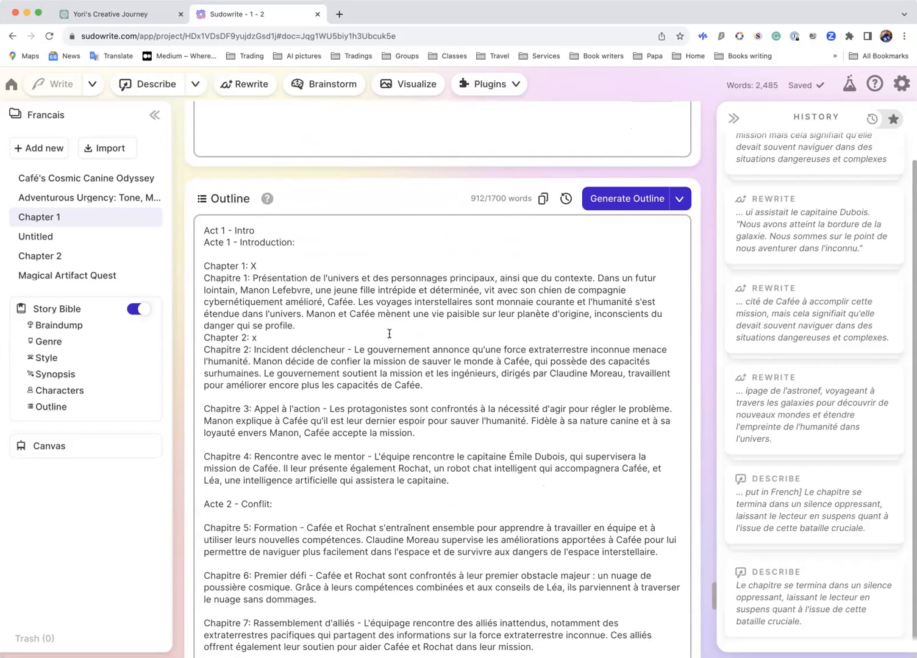
scroll(373, 383, "down", 20)
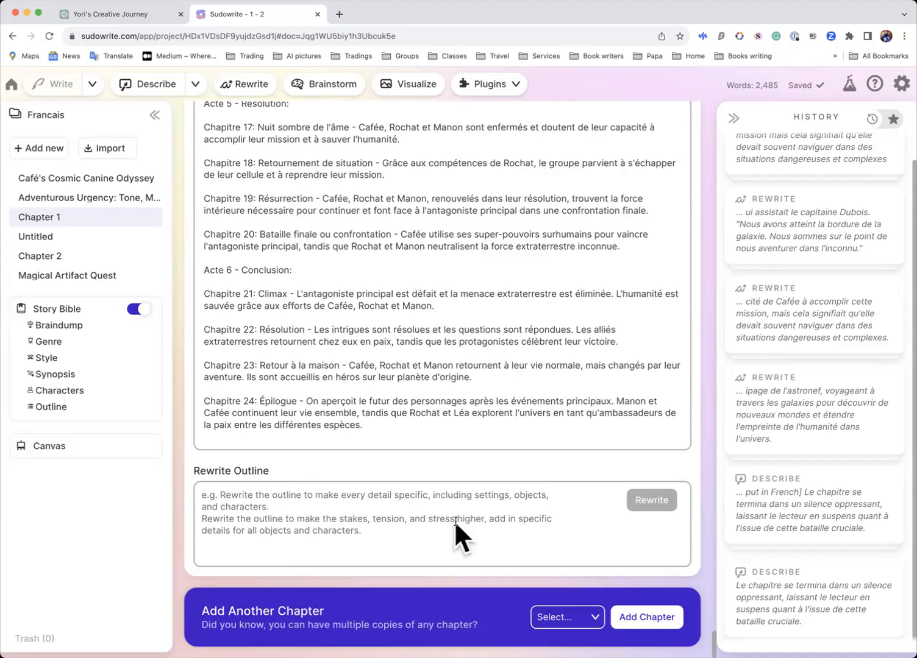
scroll(490, 249, "up", 20)
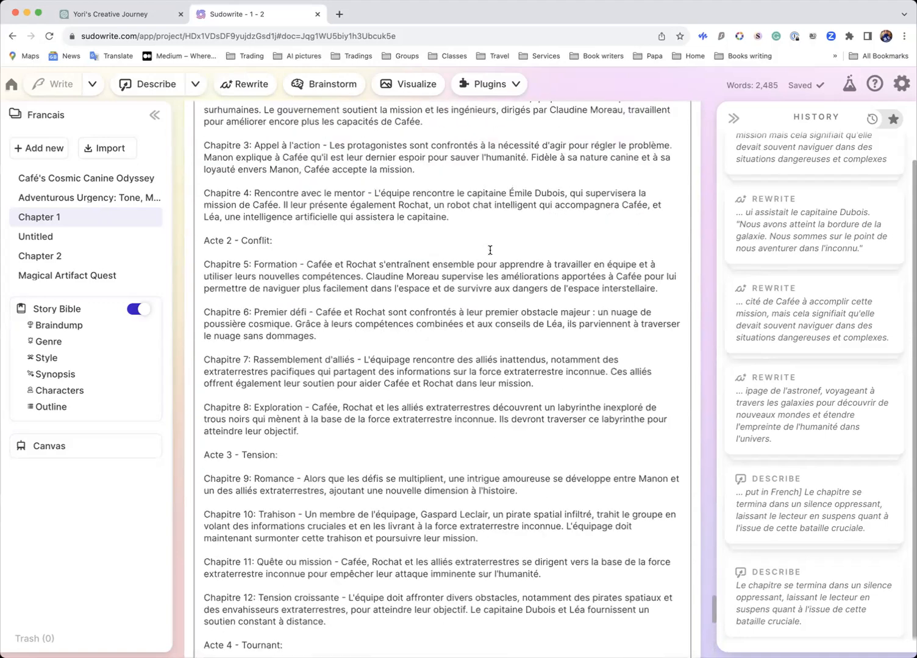
scroll(489, 250, "up", 5)
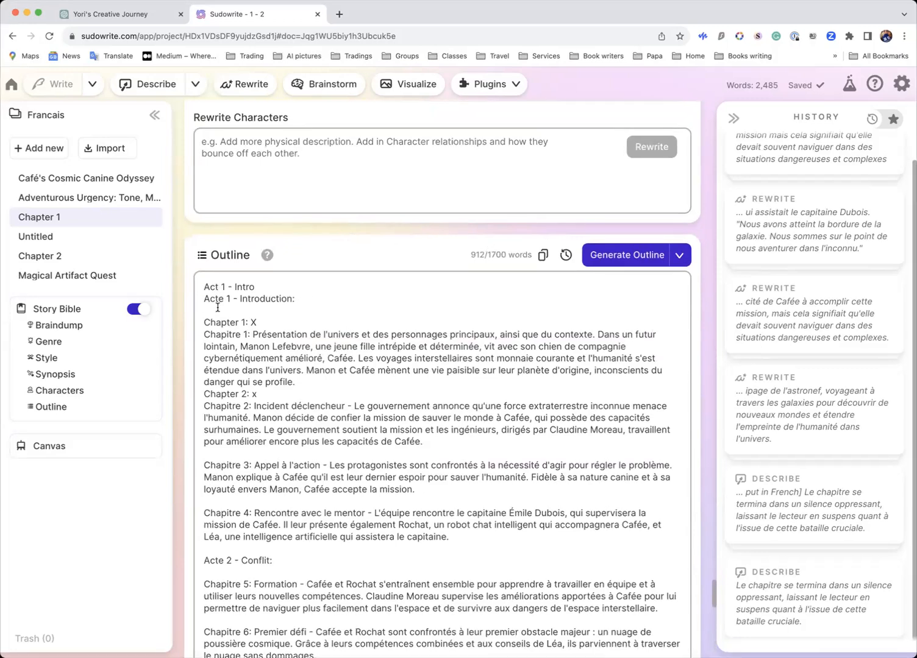
left_click_drag(201, 301, 308, 303)
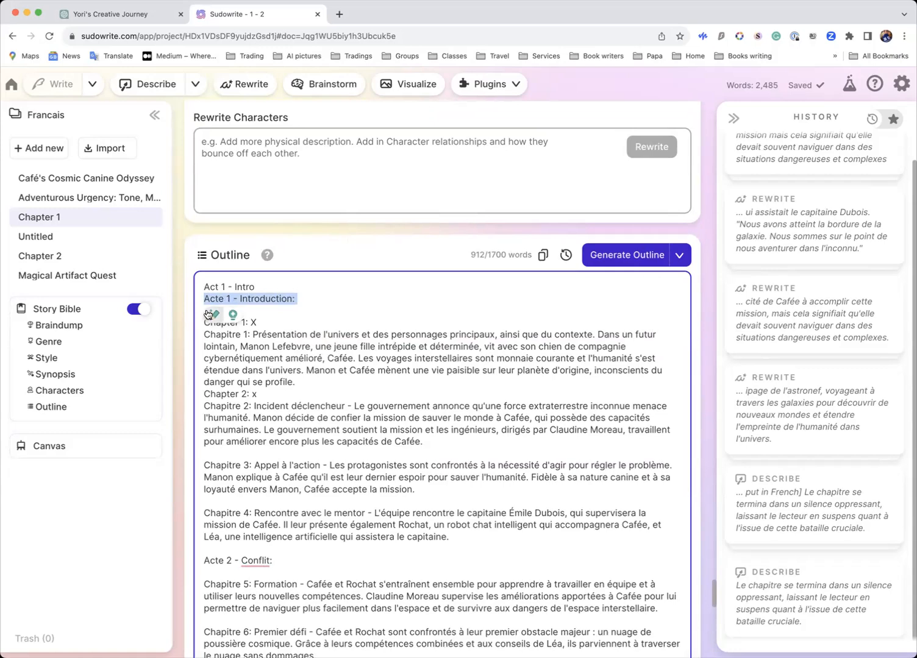
Step: Look at the Add Another Chapter area below the Outline and reread the chapters back to Act 1
scroll(405, 314, "down", 3)
scroll(406, 314, "down", 15)
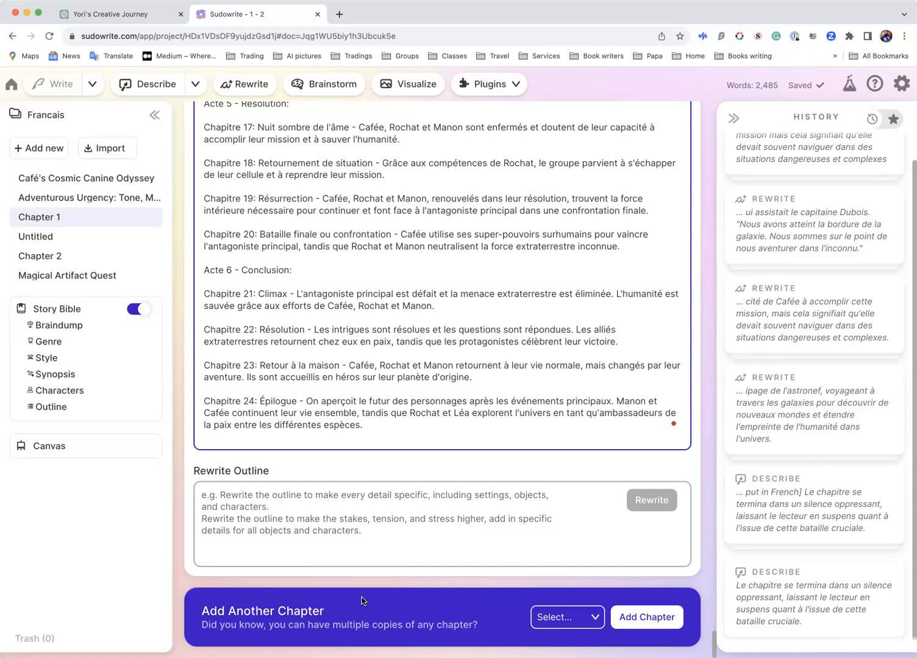
scroll(389, 363, "up", 7)
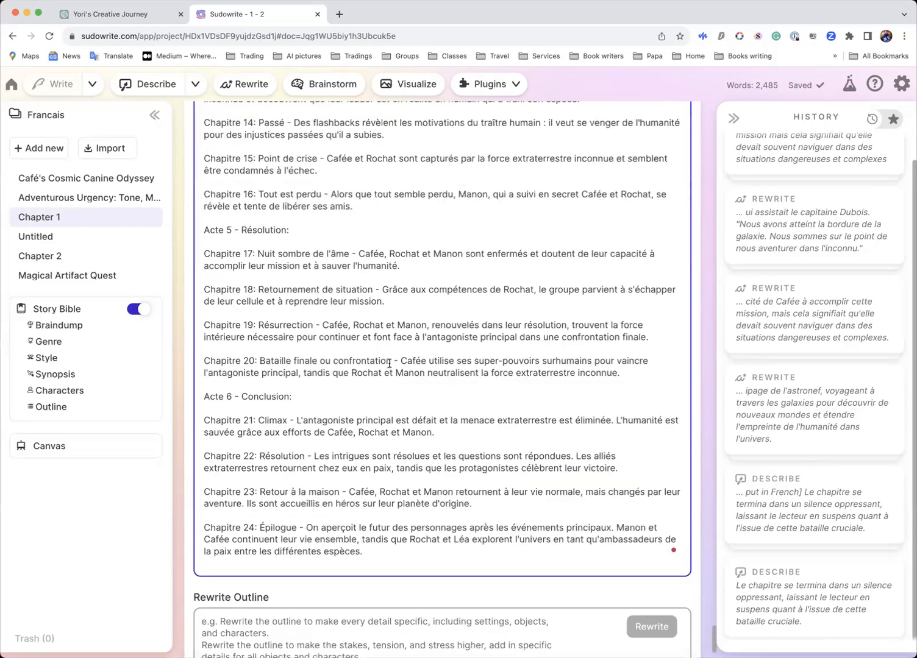
scroll(389, 363, "up", 10)
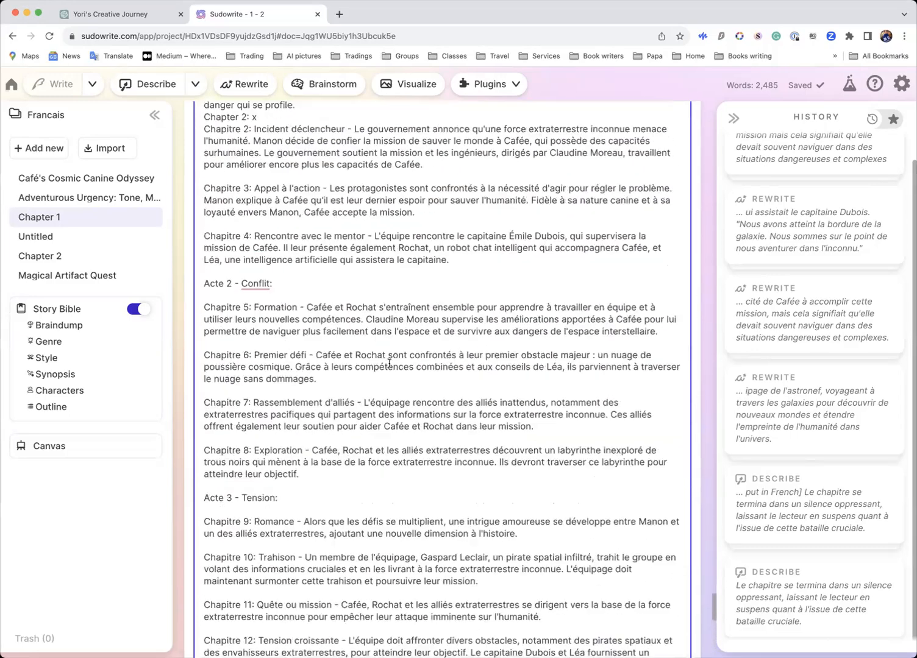
scroll(388, 364, "up", 1)
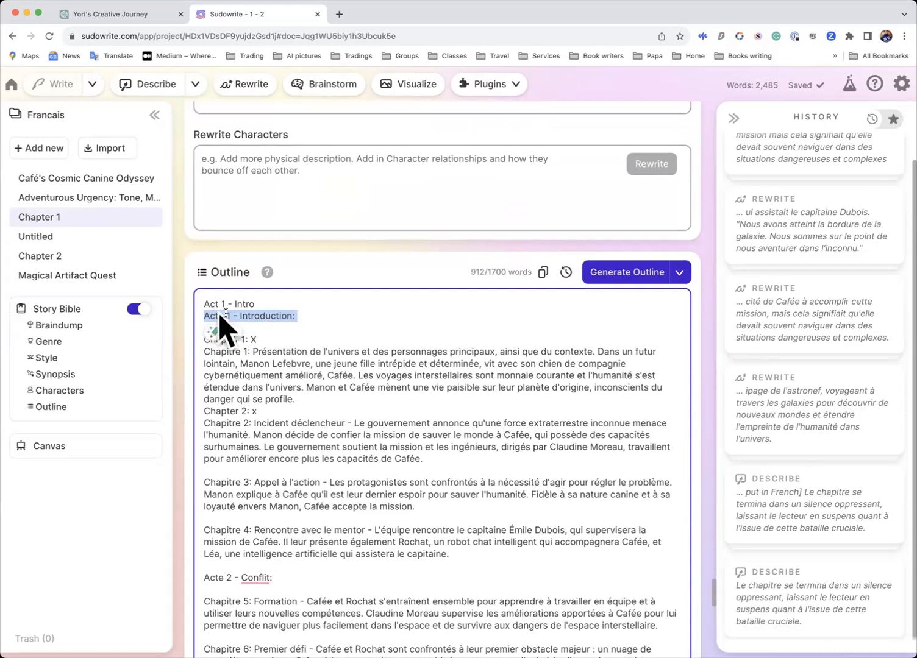
Step: Highlight the English "Act 1 - Intro" line and the "Chapter 1: X" line in the Outline
left_click_drag(203, 304, 260, 303)
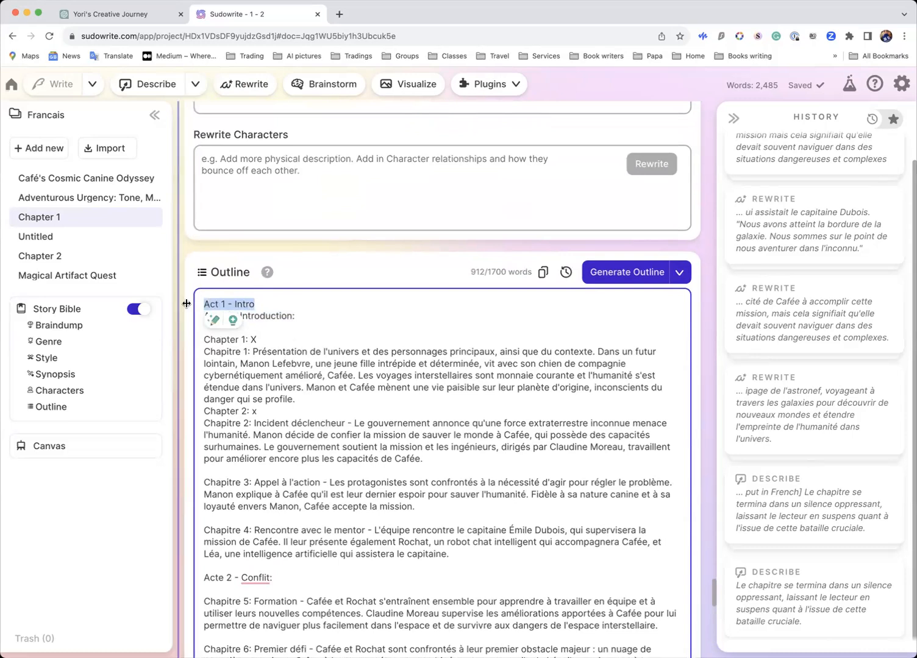
left_click(276, 336)
left_click_drag(256, 340, 203, 340)
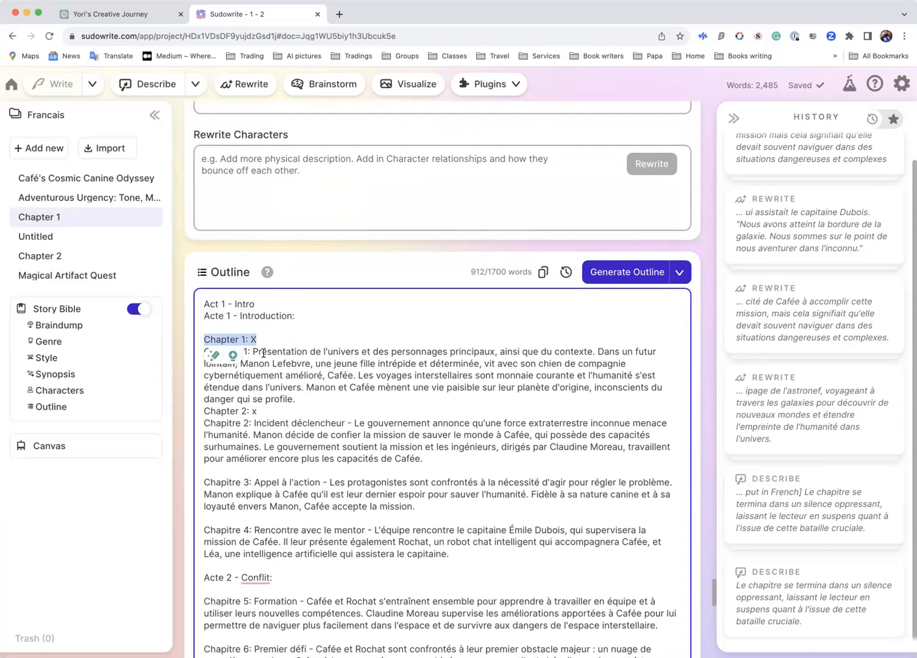
Step: Check the chapter selector for adding another chapter below the Outline, and return to the Outline's opening lines
scroll(263, 353, "down", 6)
scroll(263, 353, "down", 10)
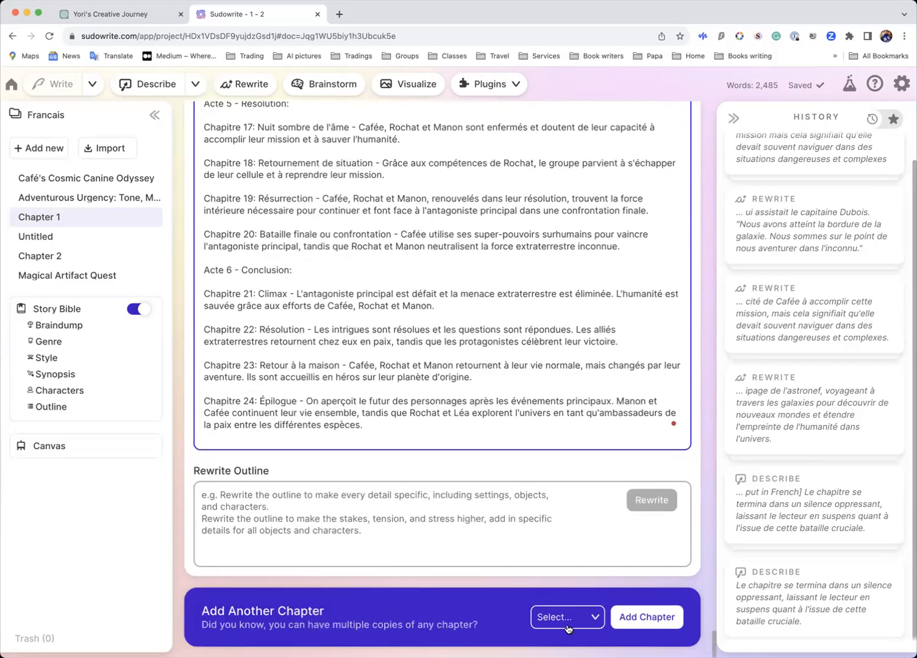
scroll(346, 280, "up", 15)
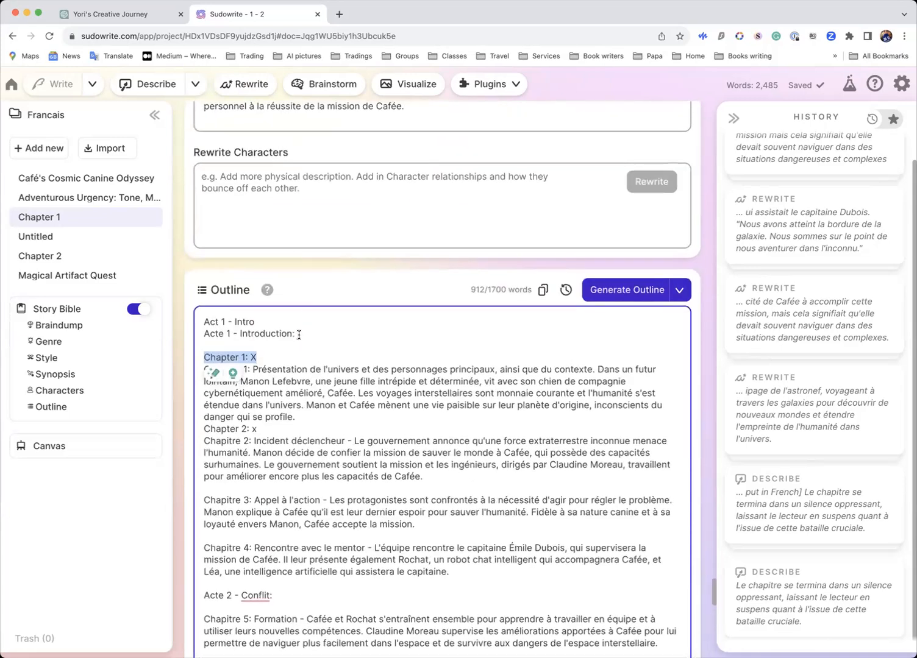
Step: Delete the Outline's opening lines from "Act 1 - Intro" through "Chapter 1: X", and undo the deletion
left_click_drag(204, 322, 266, 360)
key("BackSpace")
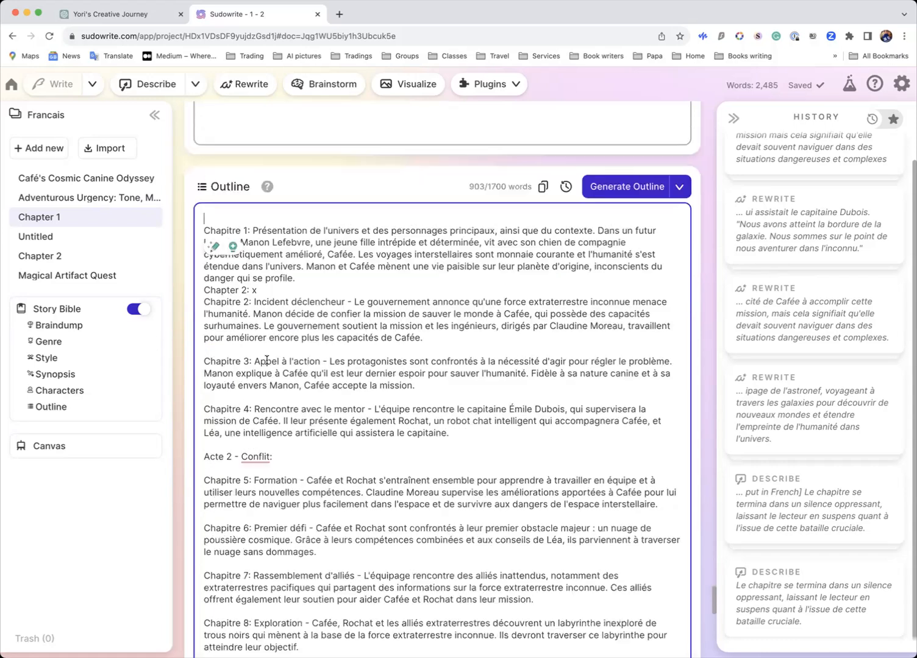
scroll(244, 366, "up", 3)
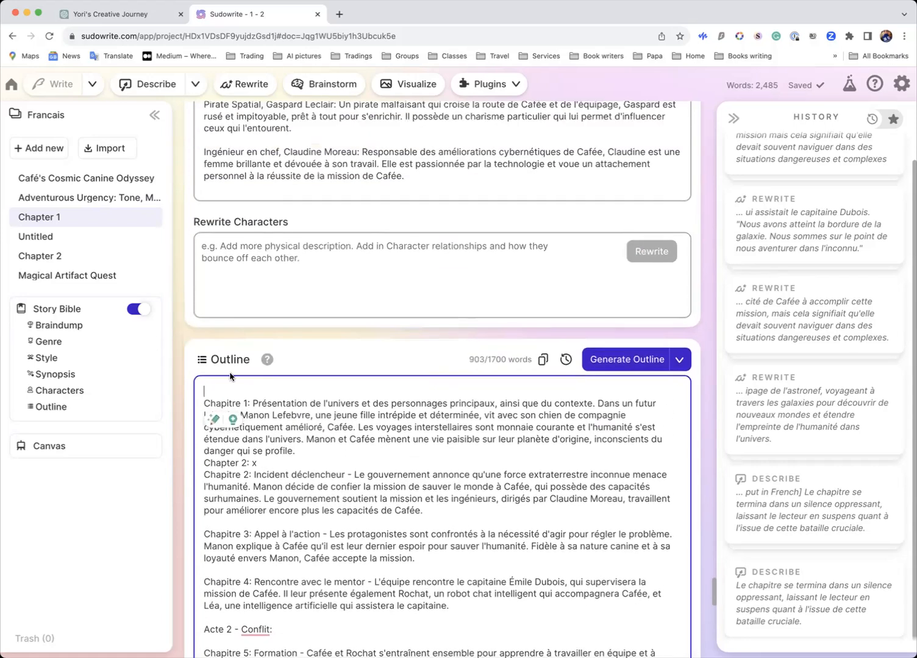
key("super+z")
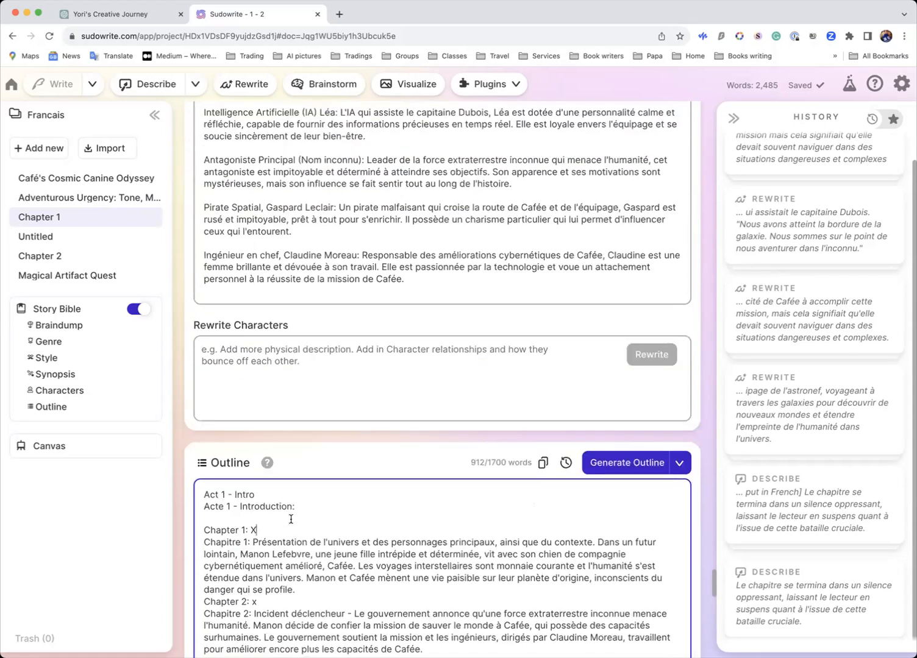
Step: Delete the "Acte 1 - Introduction:" and "Chapter 1: X" lines and the spare blank lines beneath "Act 1 - Intro" in the Outline
left_click_drag(284, 507, 197, 493)
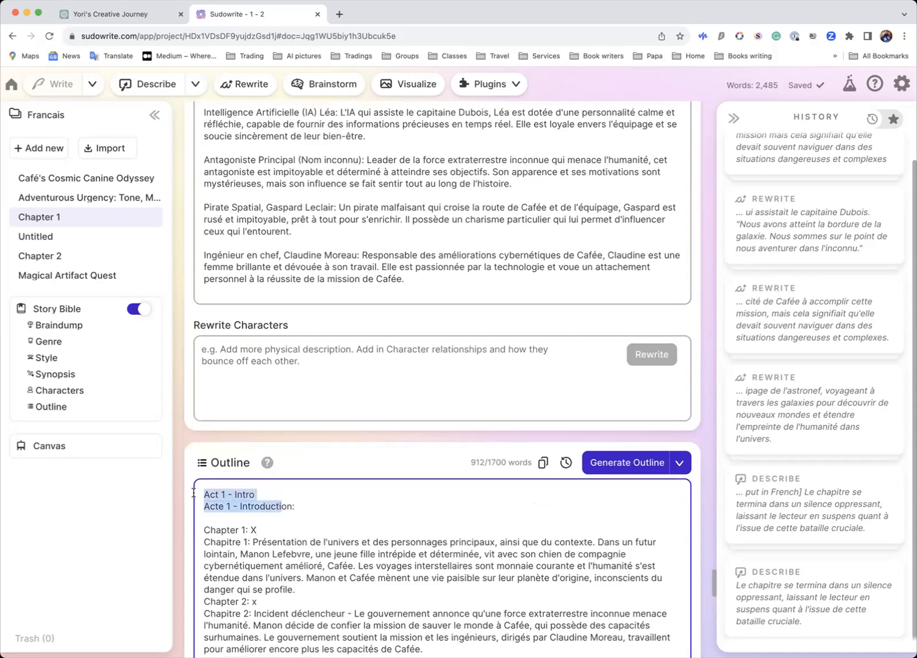
left_click_drag(322, 511, 197, 506)
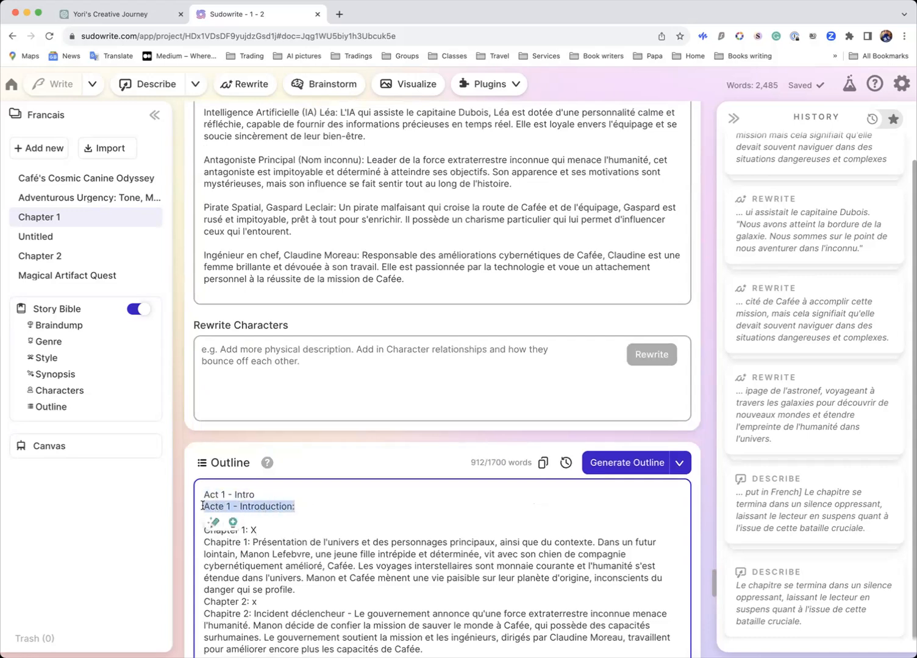
key("BackSpace")
left_click(295, 517)
left_click_drag(277, 527, 204, 528)
key("BackSpace")
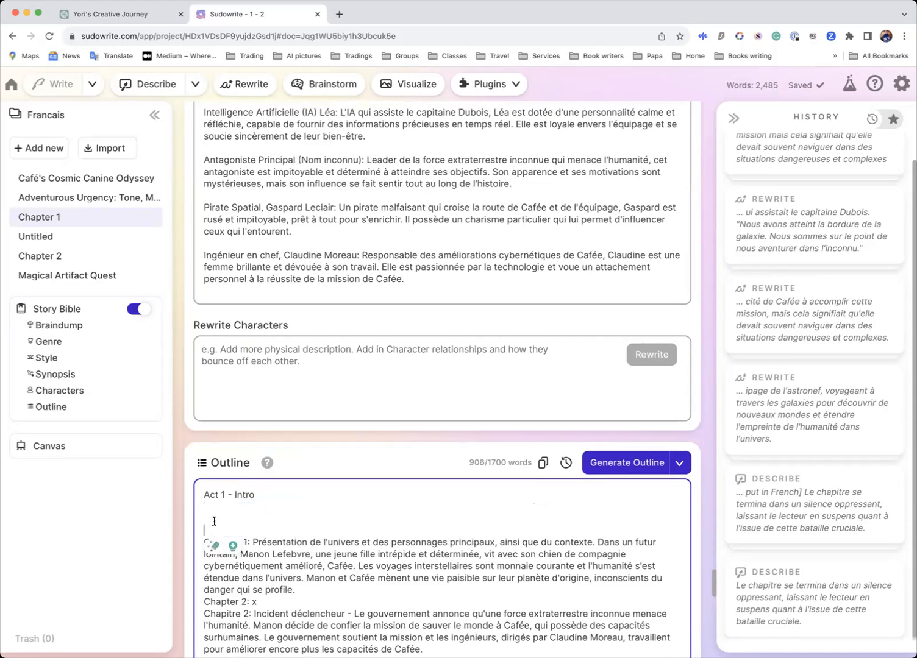
key("BackSpace")
key("BackSpace")
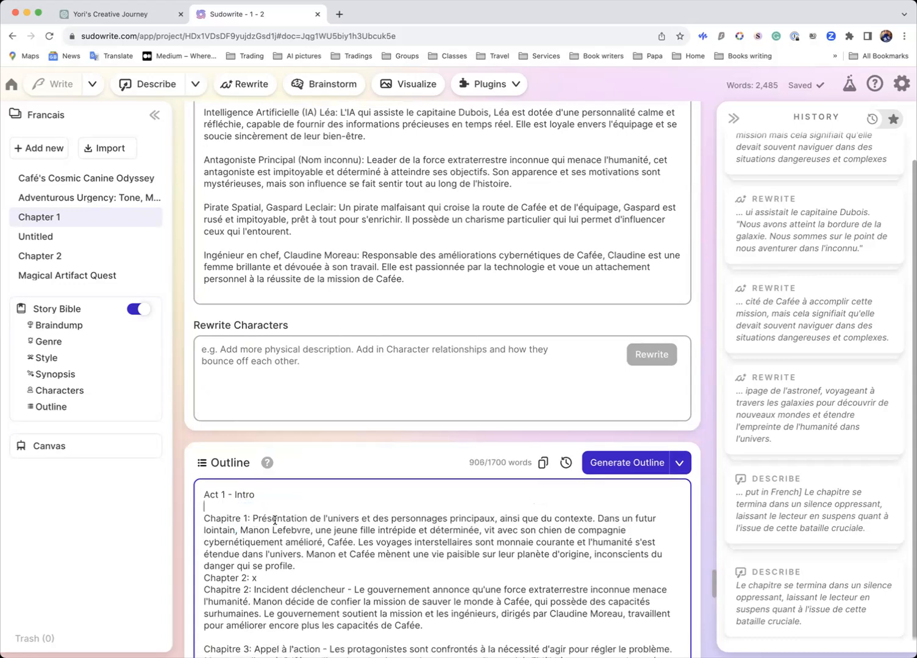
Step: Delete the English "Chapter 2: x" line above the Chapitre 2 paragraph in the Outline
scroll(274, 518, "down", 2)
scroll(275, 520, "down", 5)
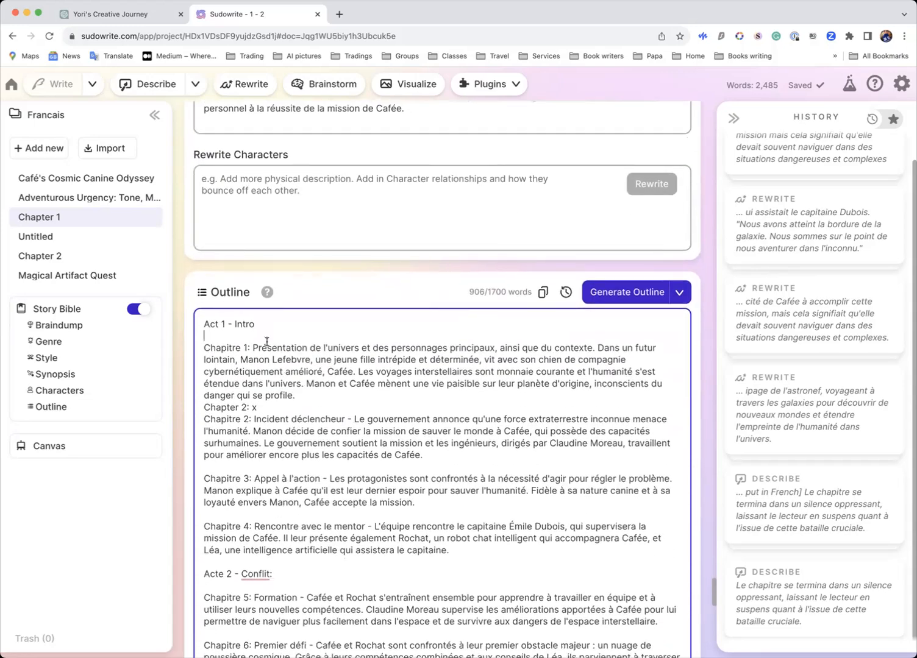
scroll(273, 375, "down", 20)
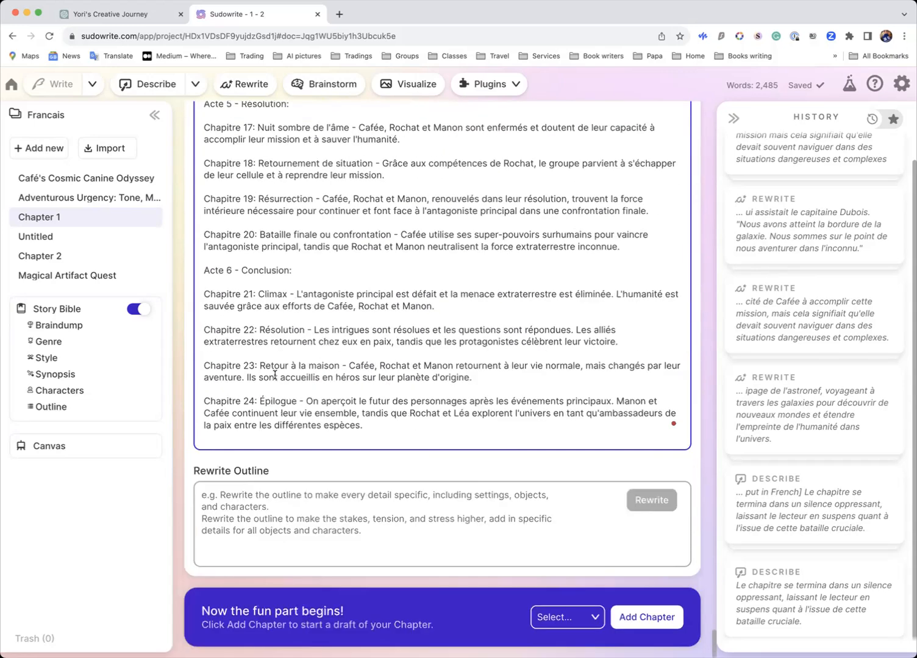
scroll(573, 445, "up", 20)
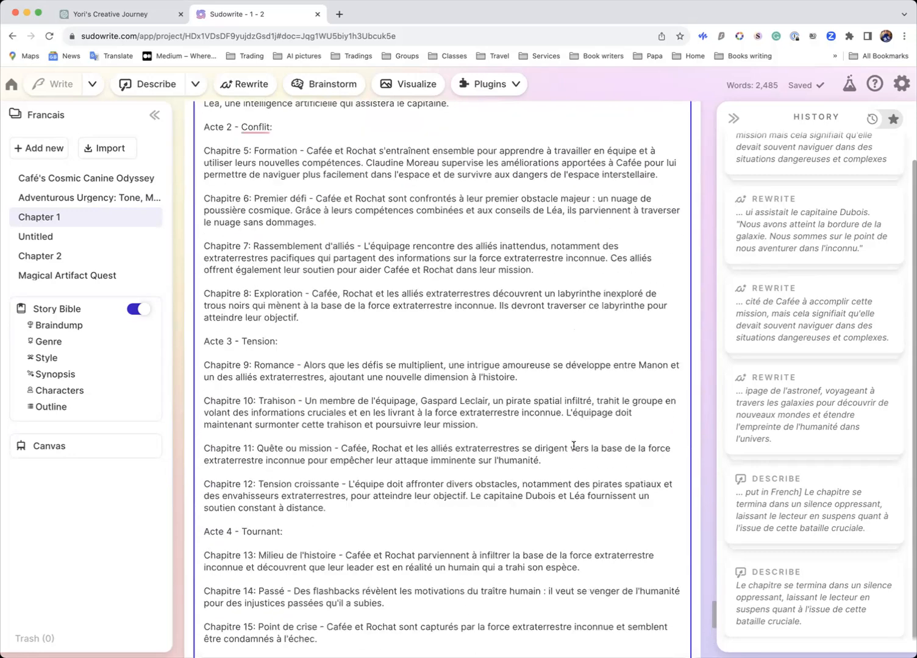
scroll(573, 445, "up", 2)
scroll(567, 446, "down", 5)
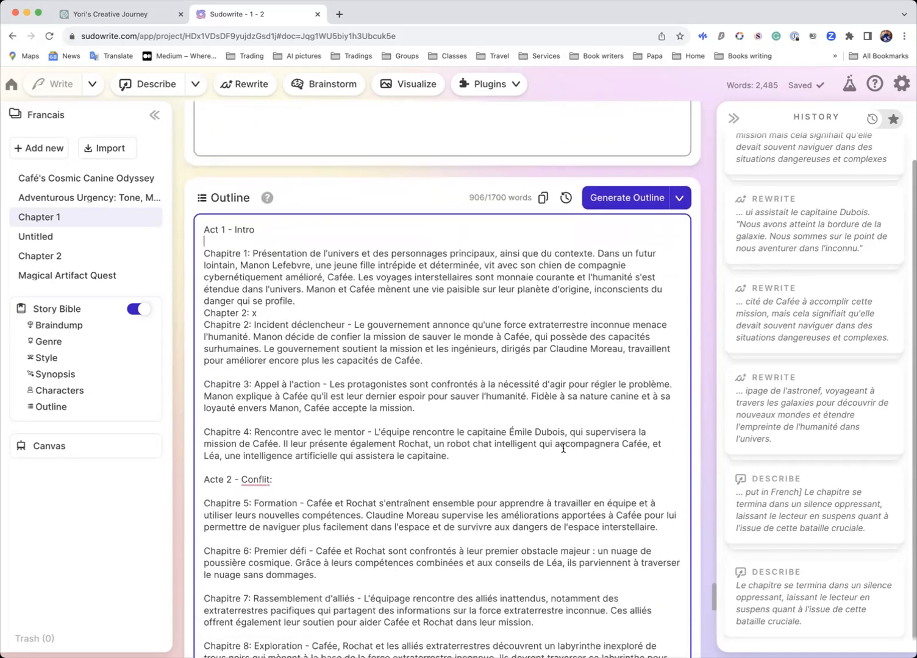
scroll(249, 419, "down", 1)
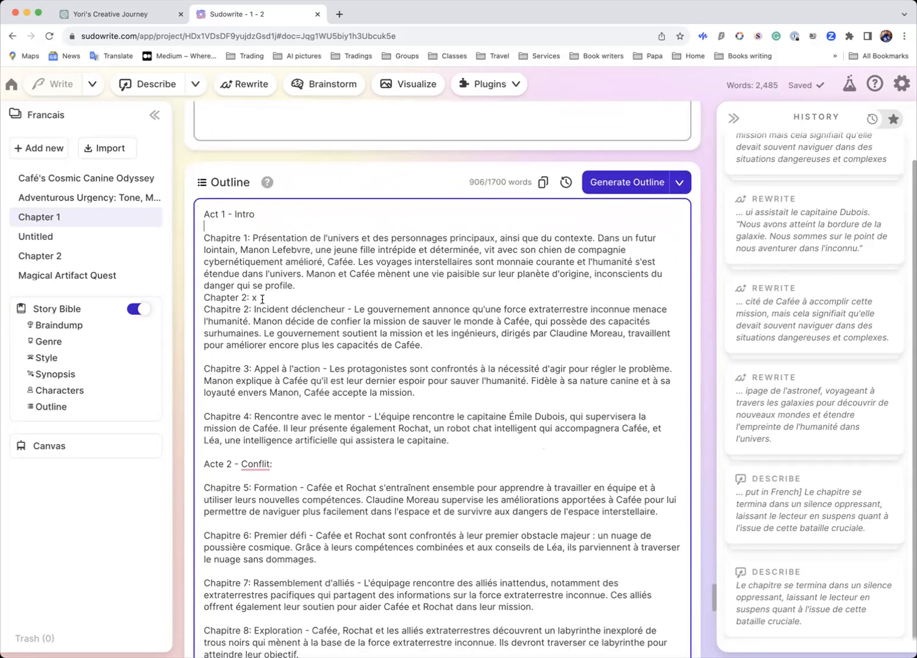
left_click_drag(269, 299, 201, 298)
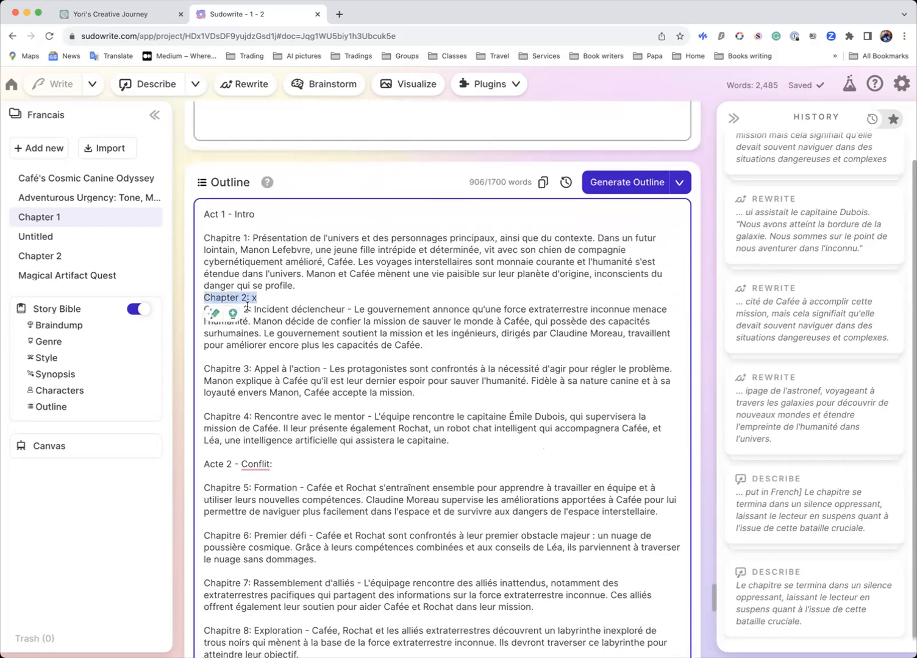
key("BackSpace")
Step: Check which chapters the Add Chapter selector below the Outline offers
scroll(317, 406, "down", 12)
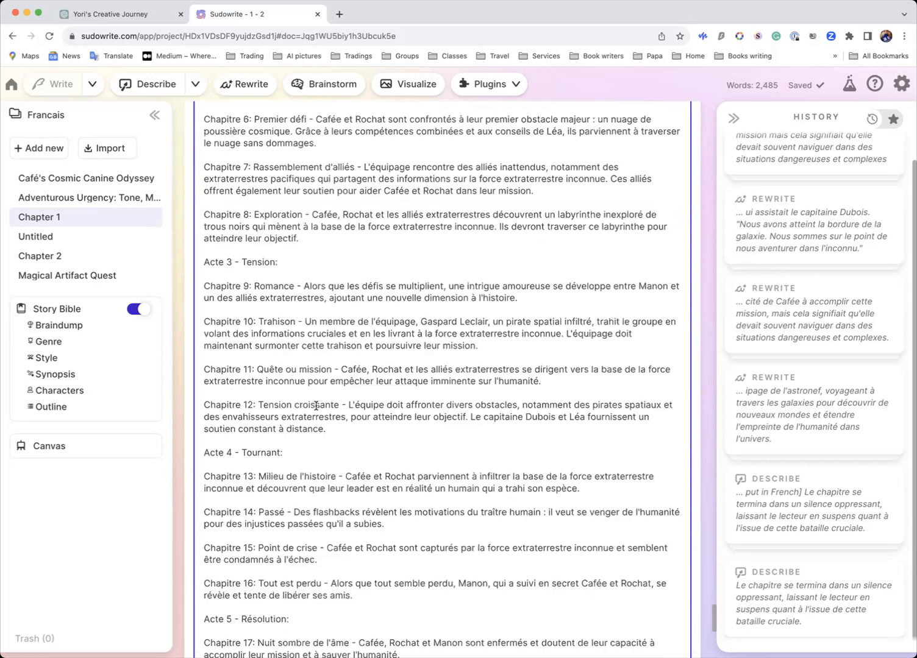
scroll(317, 405, "down", 1)
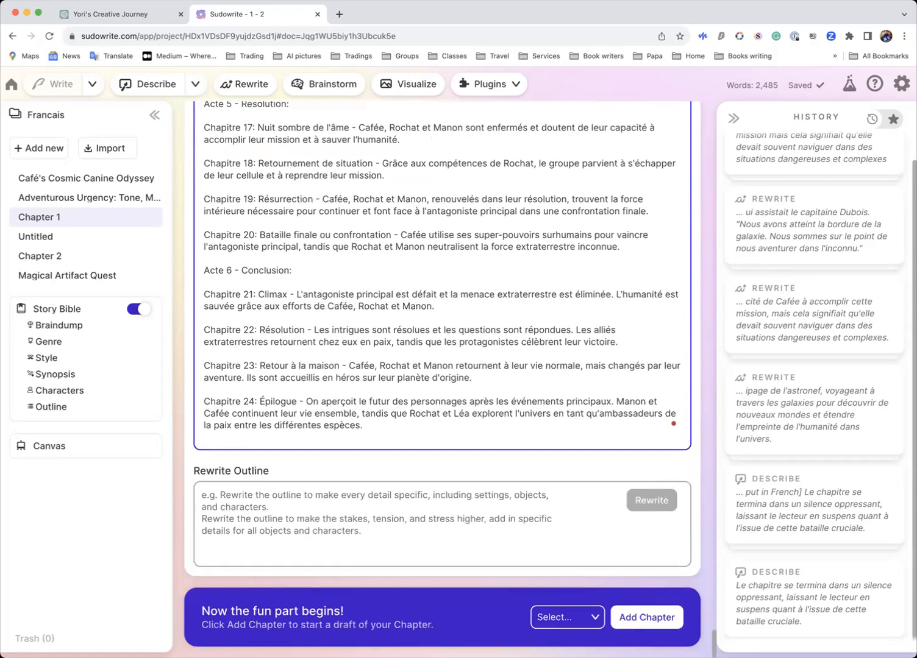
left_click(596, 621)
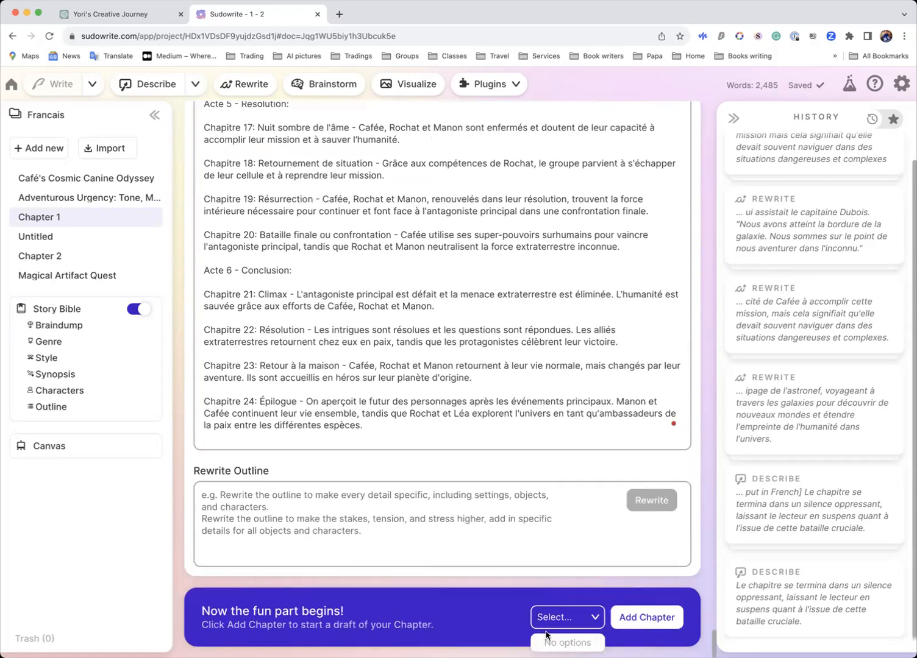
Step: Restore the "Acte 1 - Introduction:" and "Chapter 1: X" lines under "Act 1 - Intro", and check the chapter selector's options
scroll(352, 360, "up", 3)
scroll(353, 360, "up", 10)
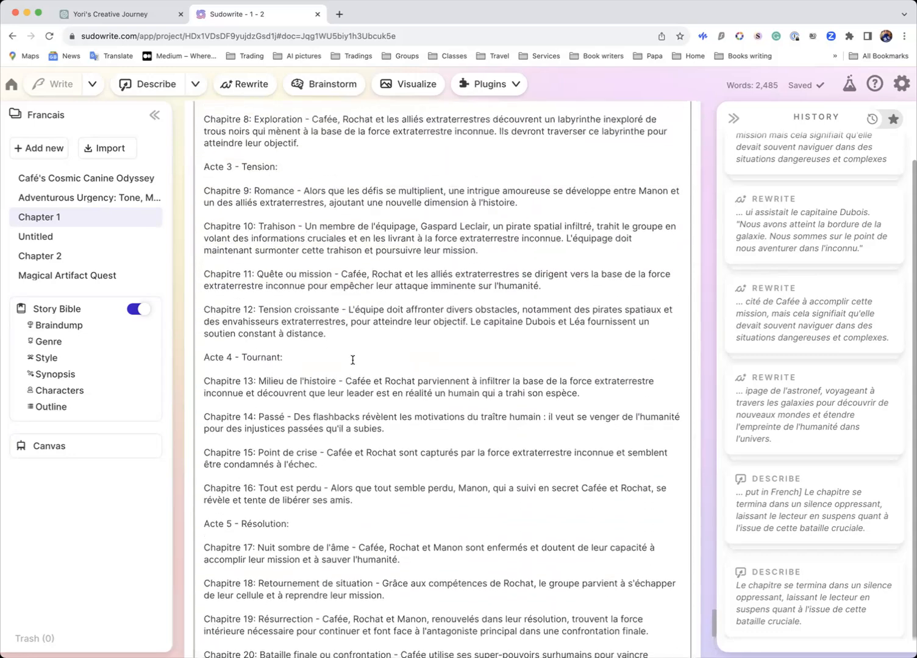
left_click(206, 262)
left_click_drag(275, 263, 193, 264)
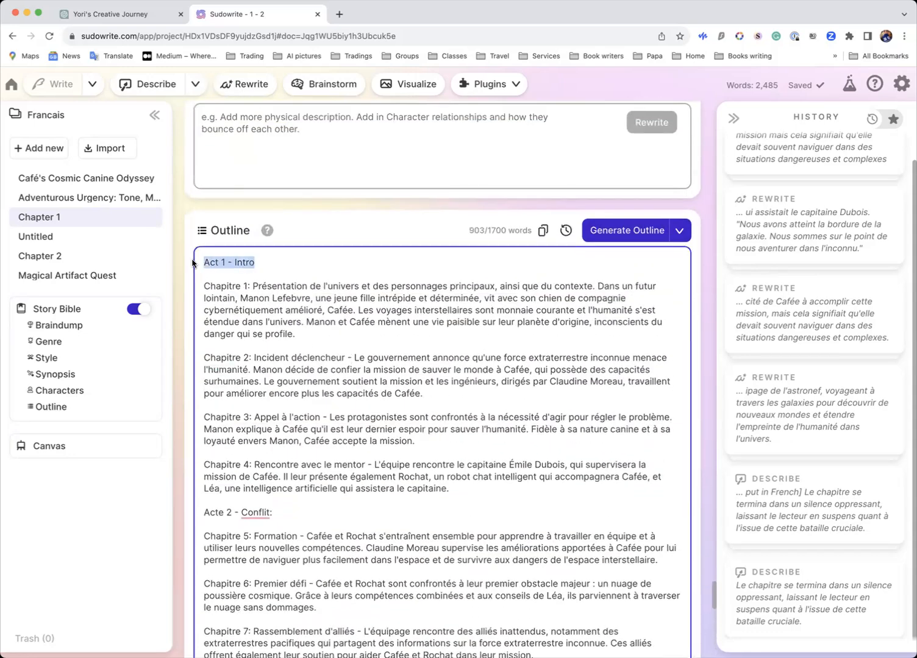
type("Acte 1 - Introduction:  Chapter 1:")
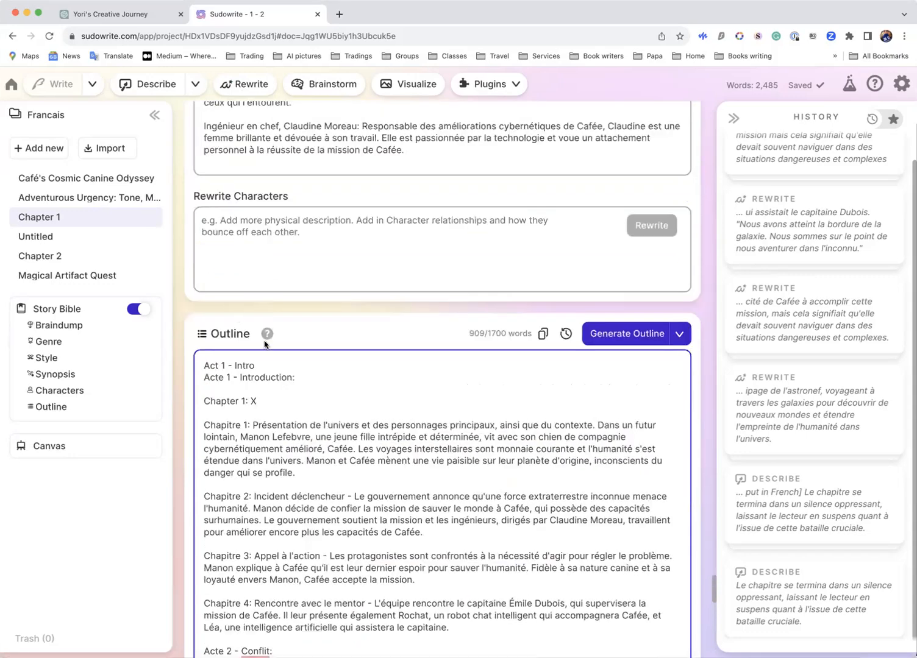
scroll(326, 385, "down", 20)
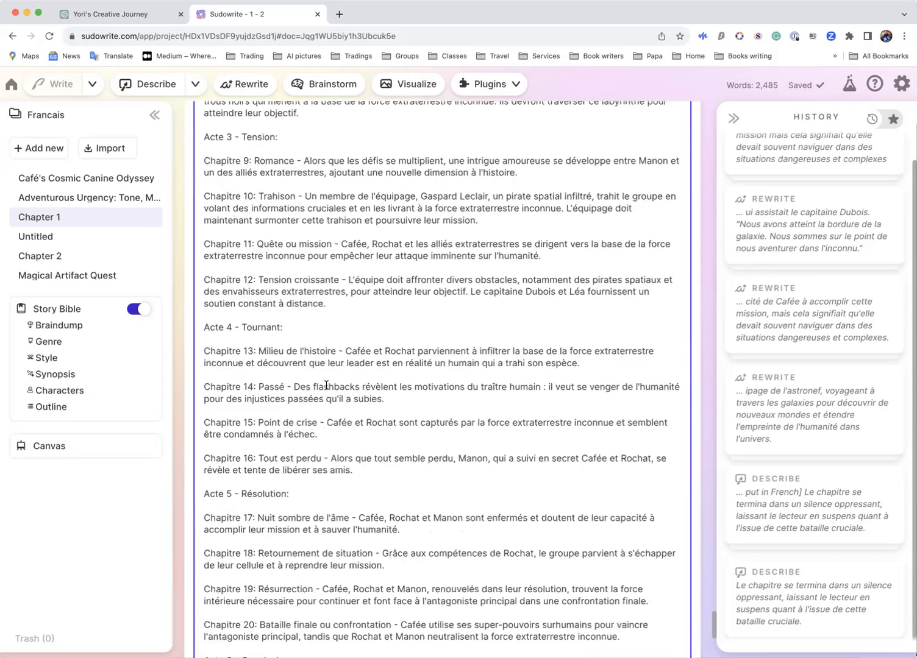
left_click(570, 616)
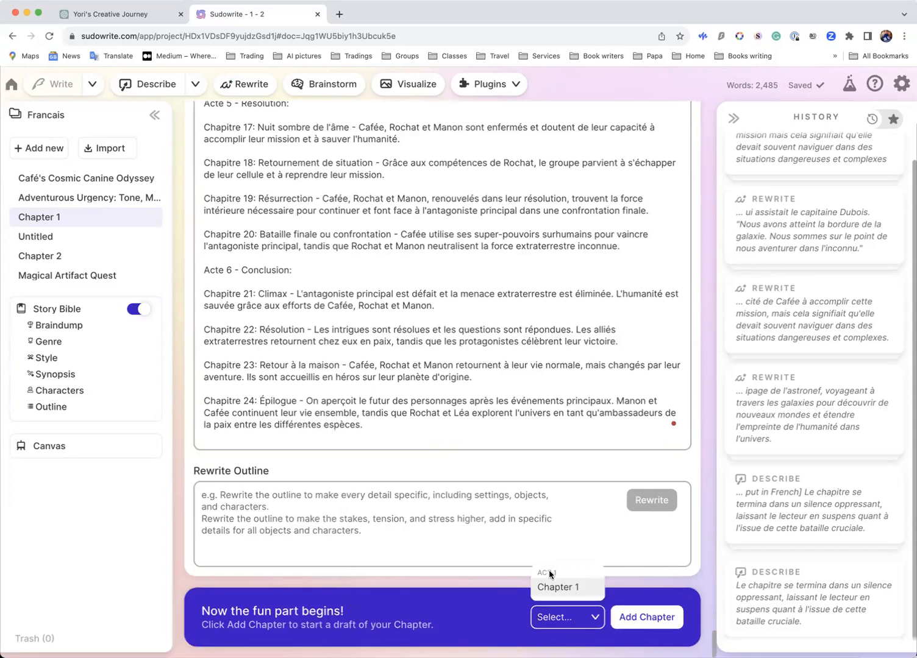
Step: Insert a separate "Chap[tewr 2: x" line above the Chapitre 2 paragraph in the Outline, and recheck the chapter selector
scroll(456, 428, "up", 10)
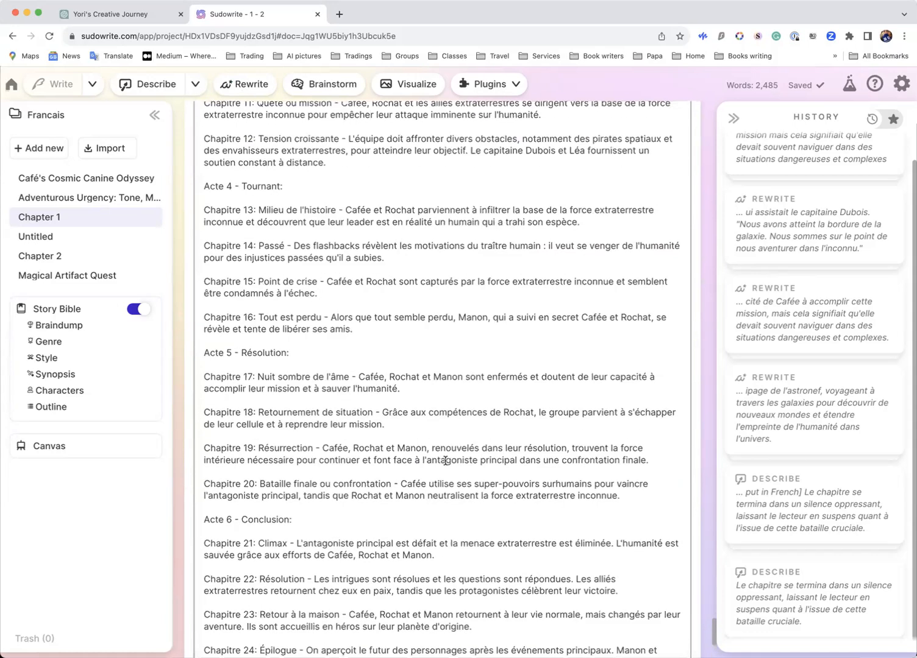
scroll(445, 461, "up", 2)
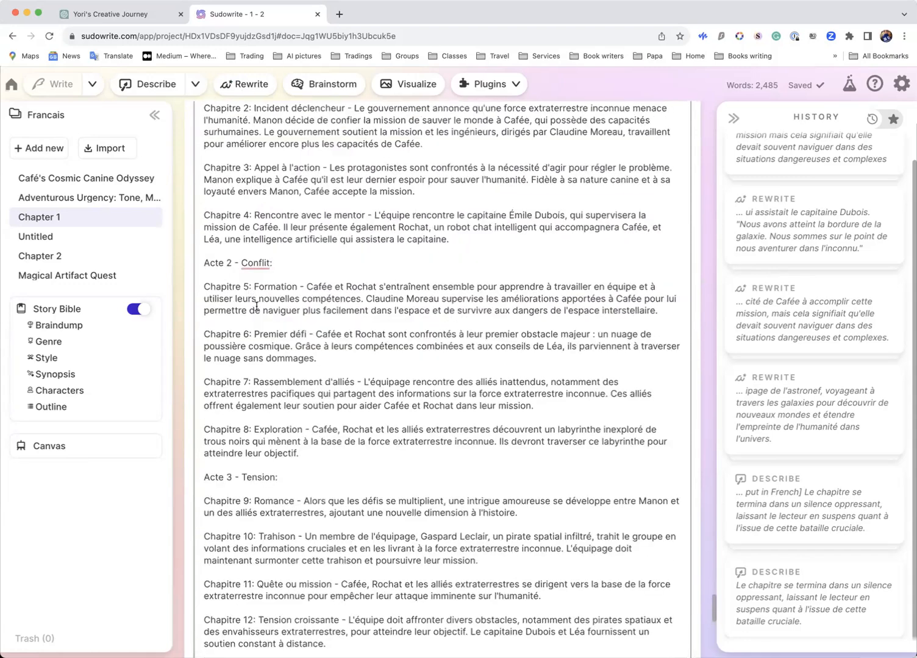
scroll(256, 307, "up", 5)
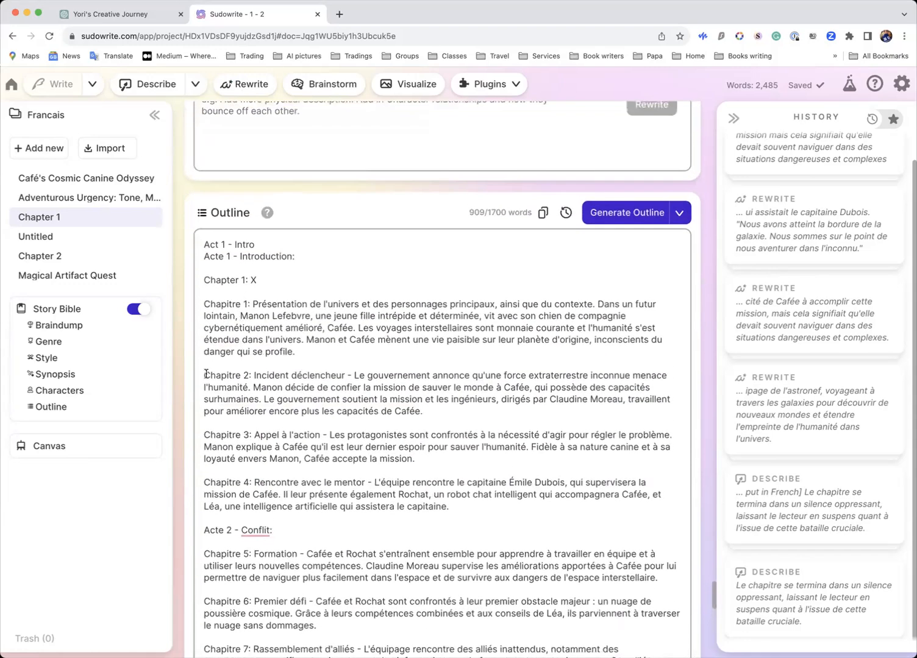
left_click(204, 373)
type("Chap[tewr")
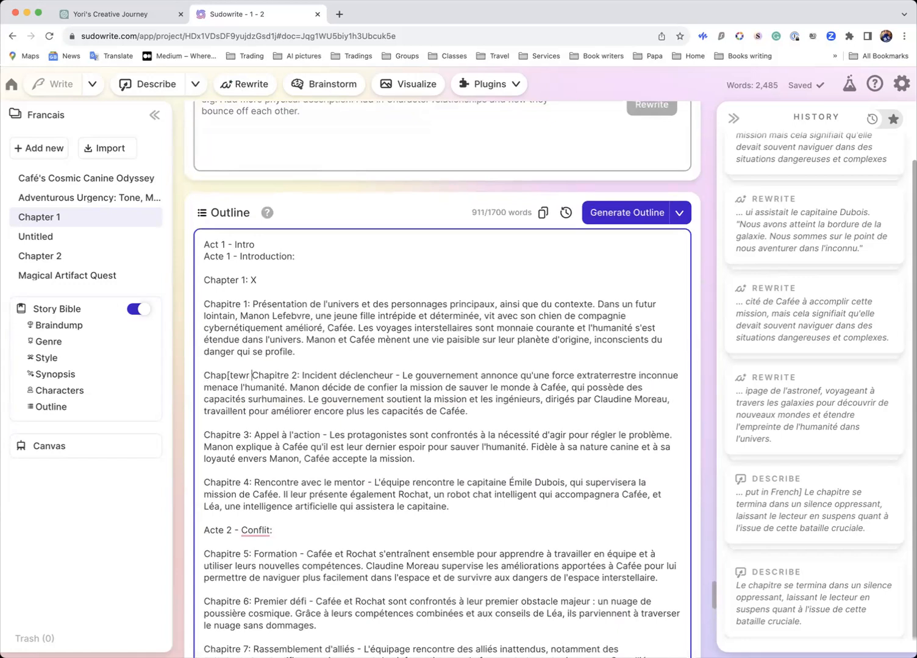
type(" 2: x")
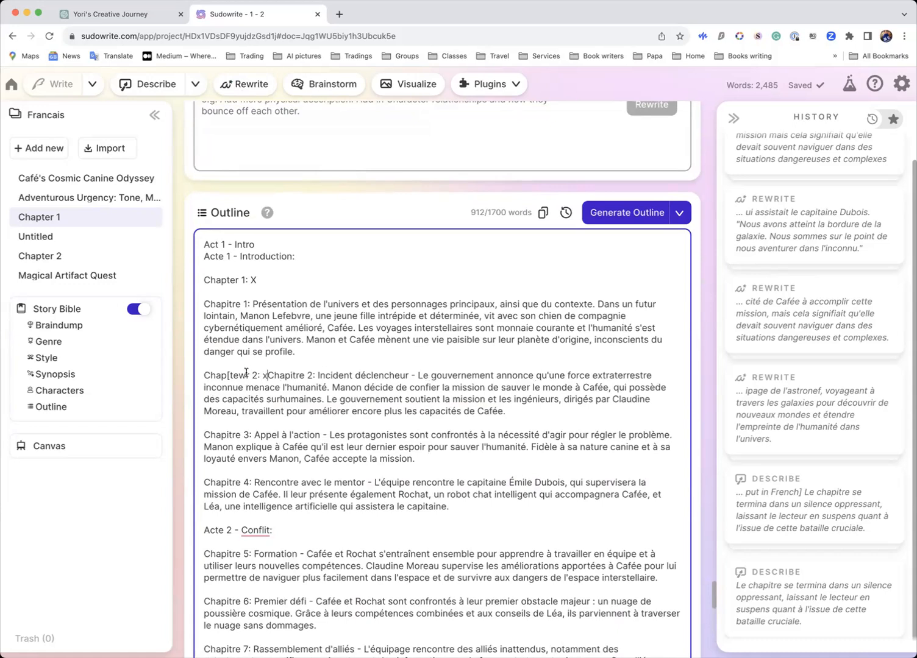
key("Return")
scroll(330, 362, "down", 15)
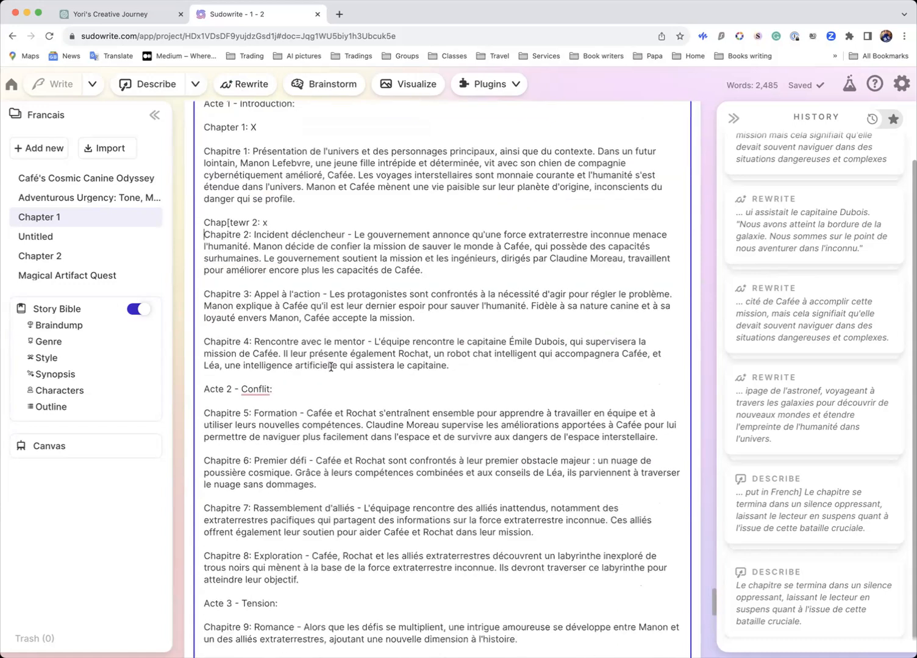
left_click(590, 622)
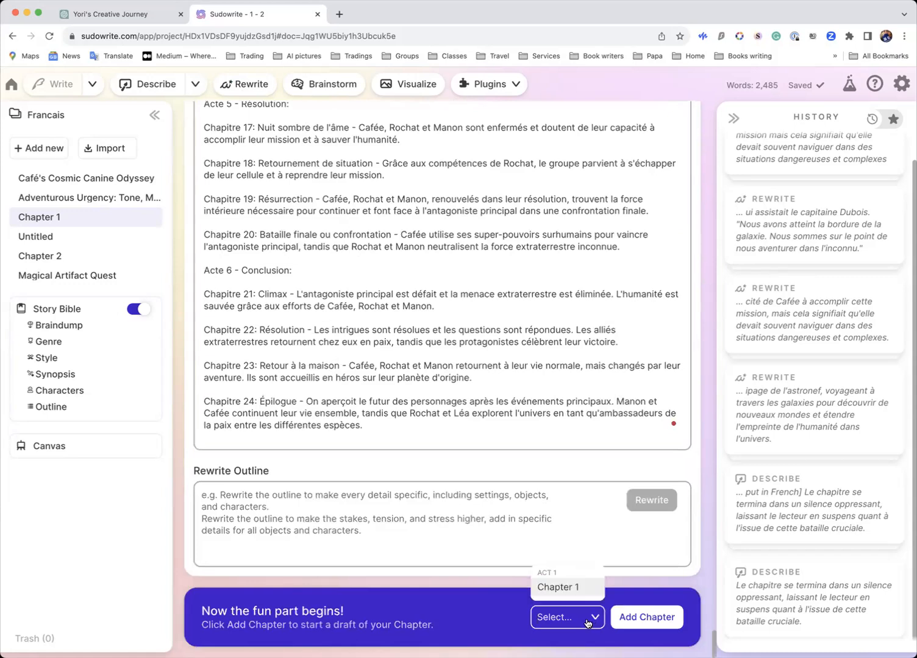
Step: Correct the misspelled heading above Chapitre 2 to "Chapter 2: x", and view the chapters offered for adding
scroll(486, 470, "up", 10)
scroll(486, 469, "up", 8)
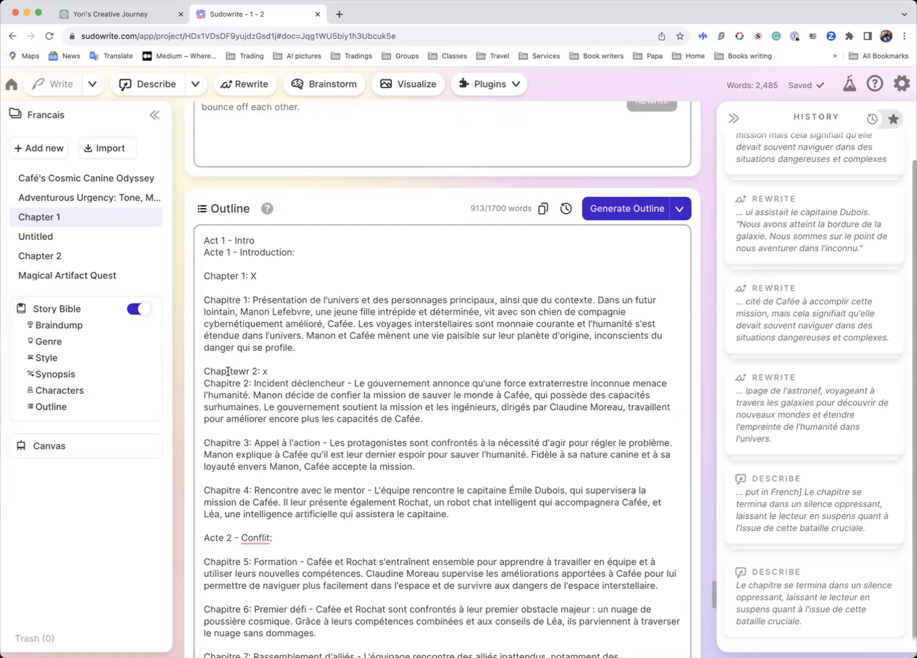
left_click(229, 371)
key("BackSpace")
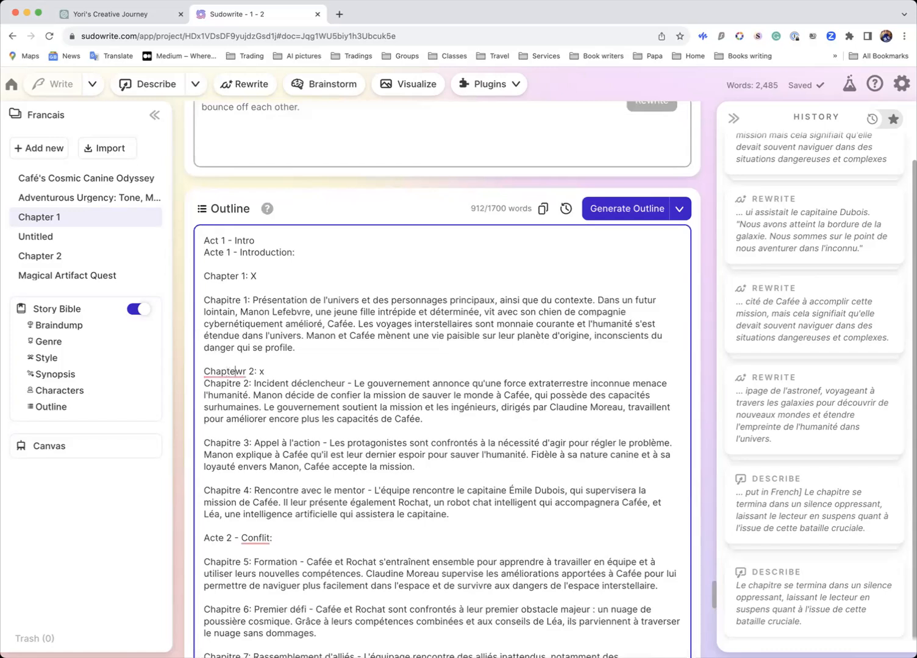
key("BackSpace")
scroll(369, 453, "down", 15)
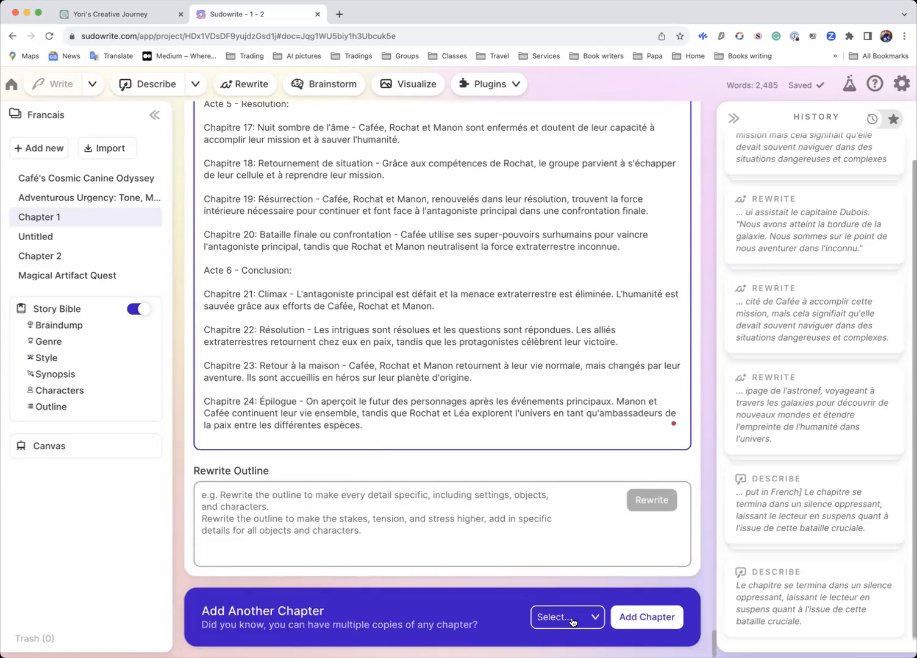
left_click(595, 622)
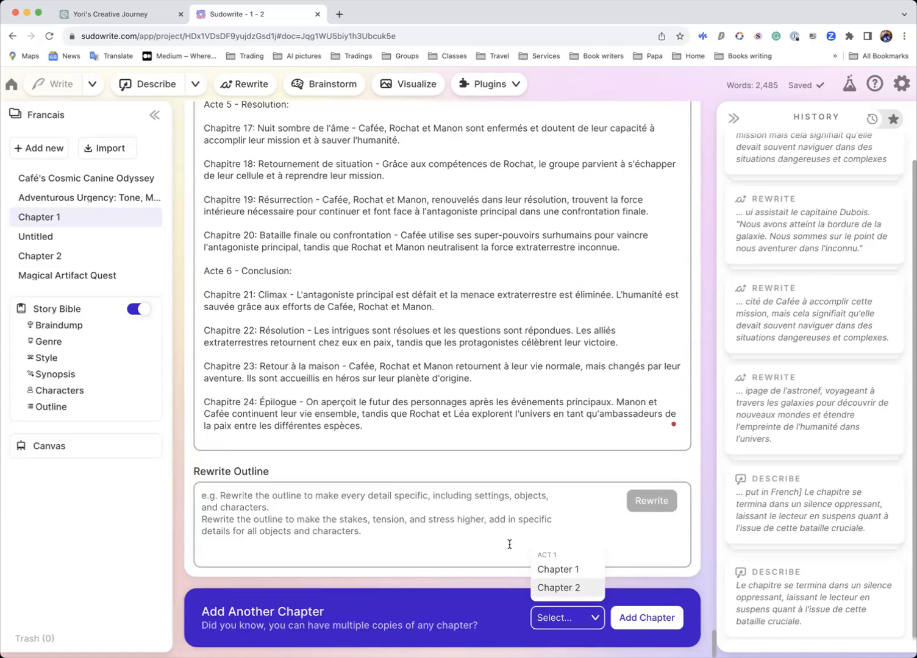
Step: Return to the Chapter 1 prose, open the Francais 4 entry in the History, and read its chapter liaison report
scroll(509, 544, "up", 20)
scroll(509, 545, "up", 20)
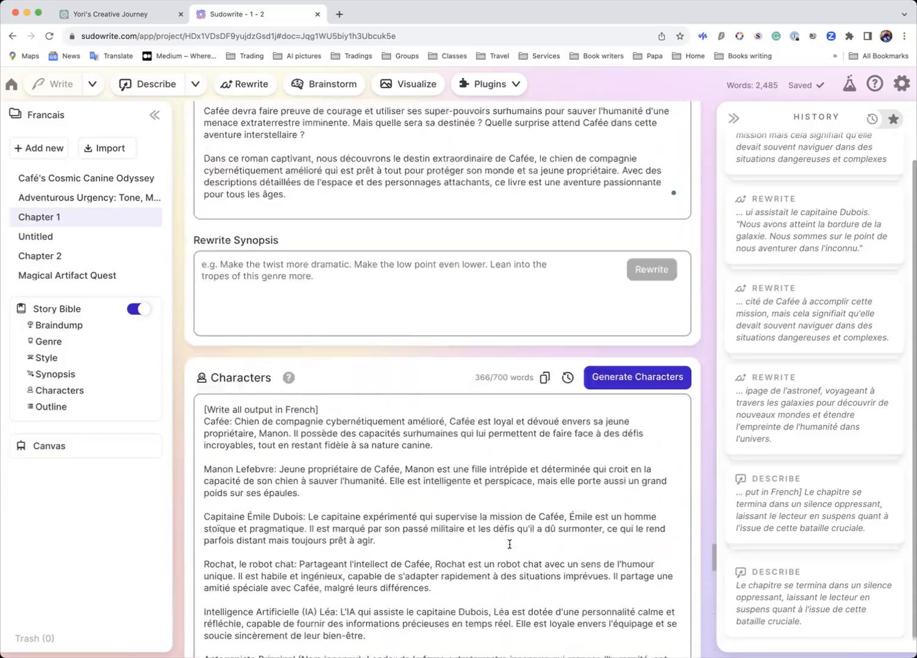
scroll(509, 547, "up", 10)
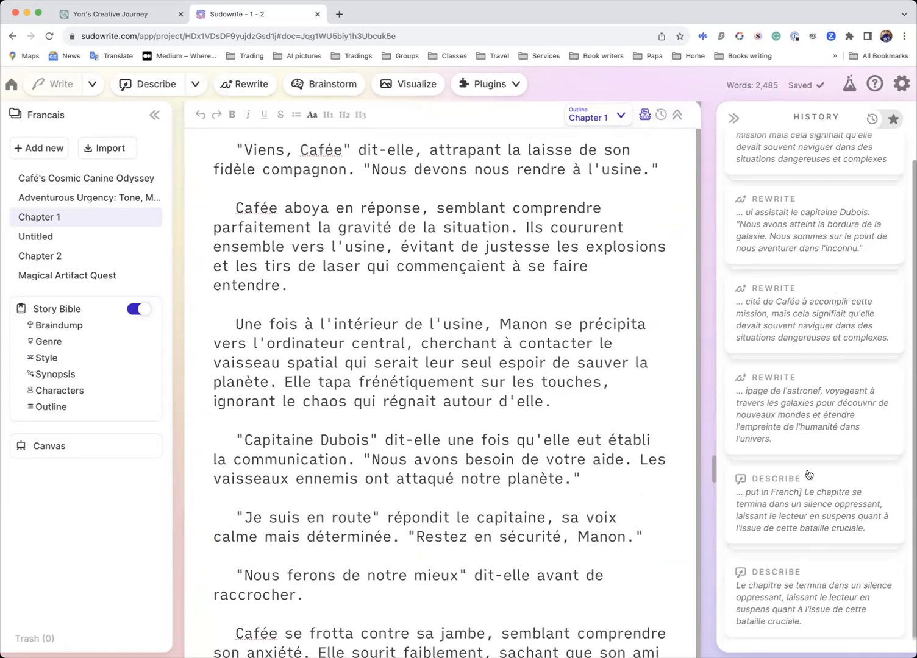
scroll(790, 159, "up", 1)
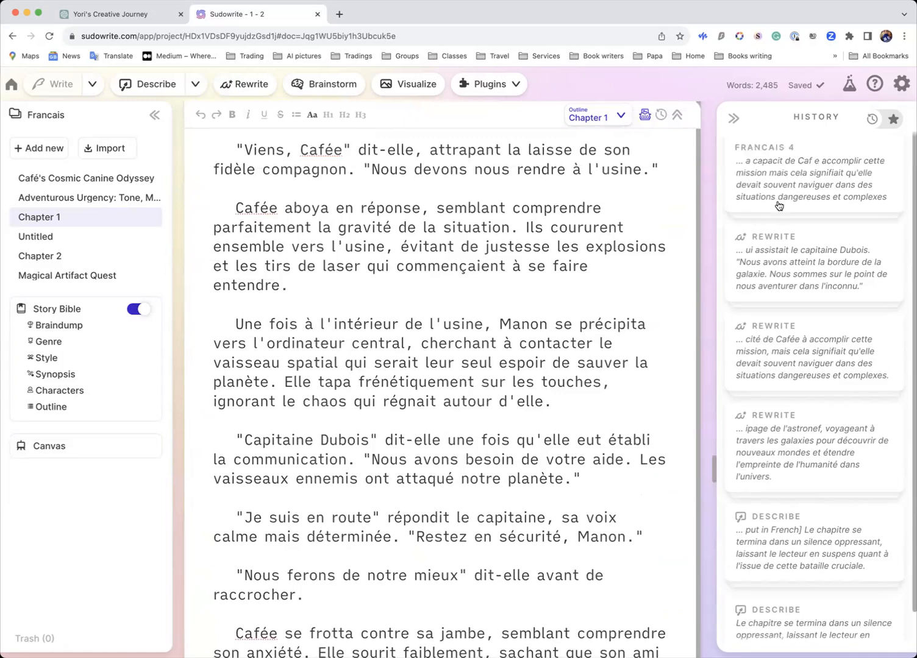
left_click(793, 179)
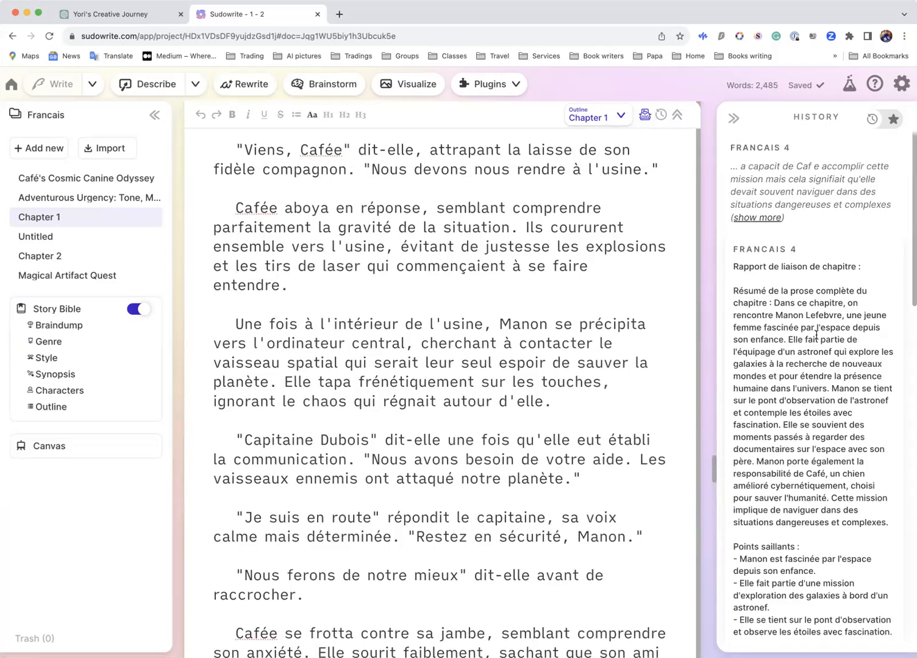
scroll(815, 334, "down", 2)
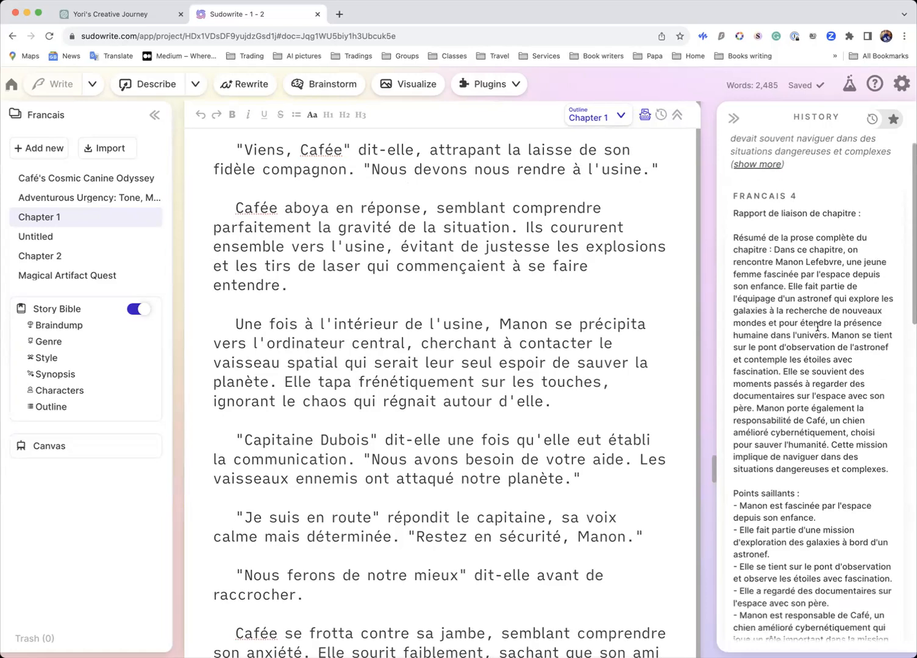
scroll(817, 330, "down", 10)
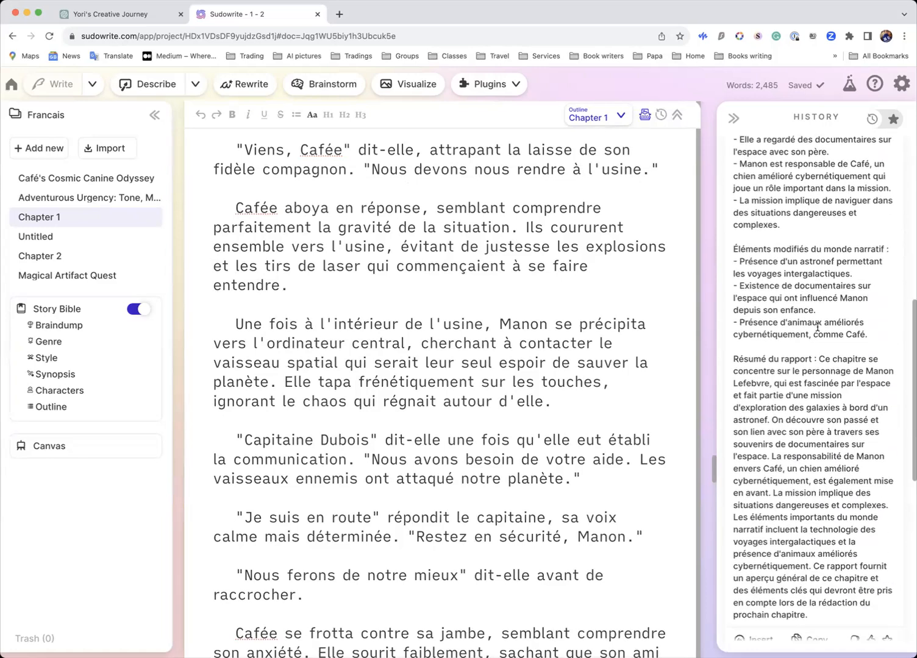
Step: Reread the Francais 4 chapter liaison report in the History, highlighting the "Résumé du rapport" paragraph
scroll(817, 330, "down", 10)
scroll(818, 329, "up", 15)
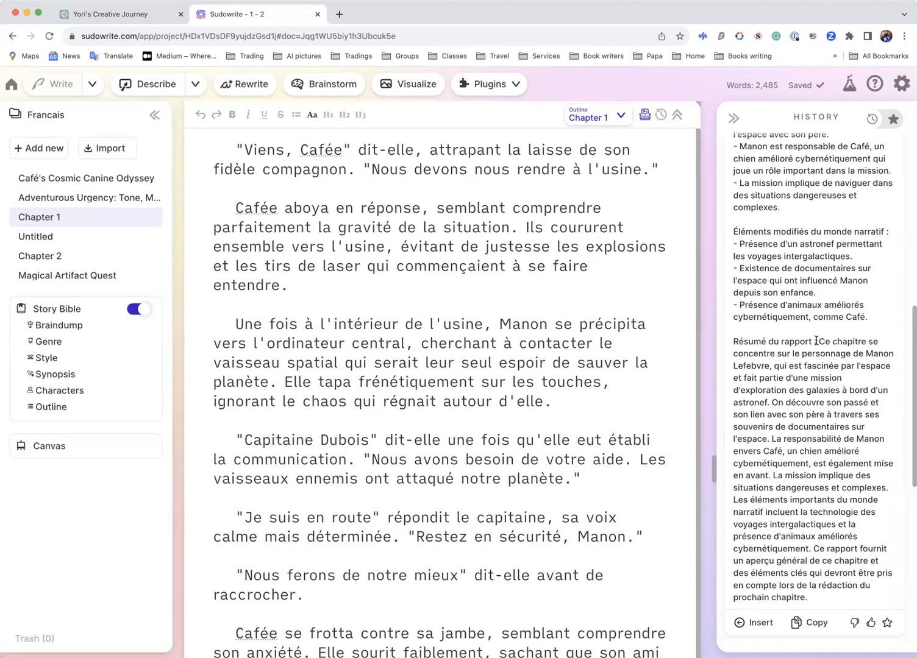
left_click_drag(732, 342, 853, 602)
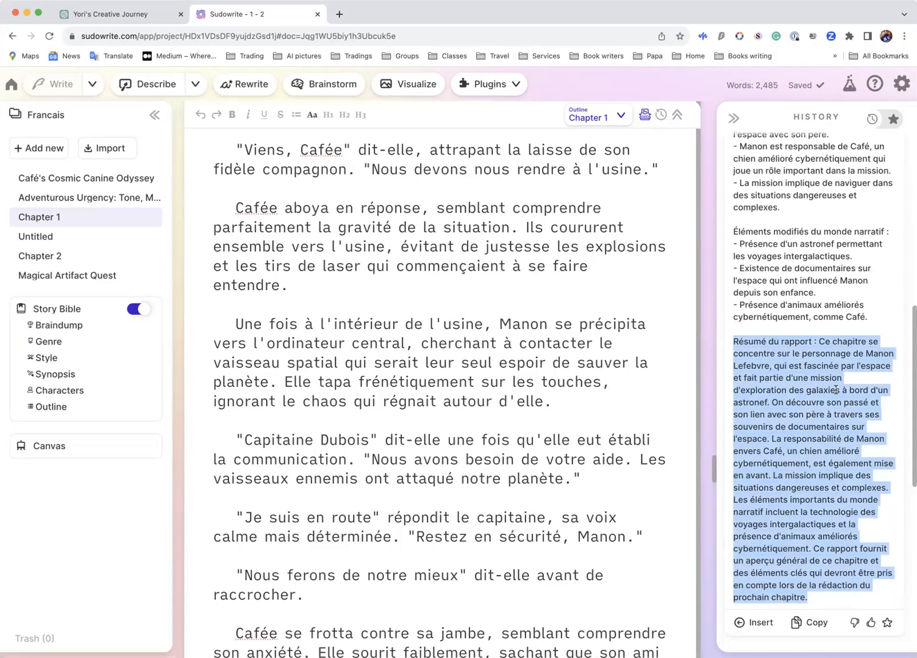
scroll(835, 390, "up", 10)
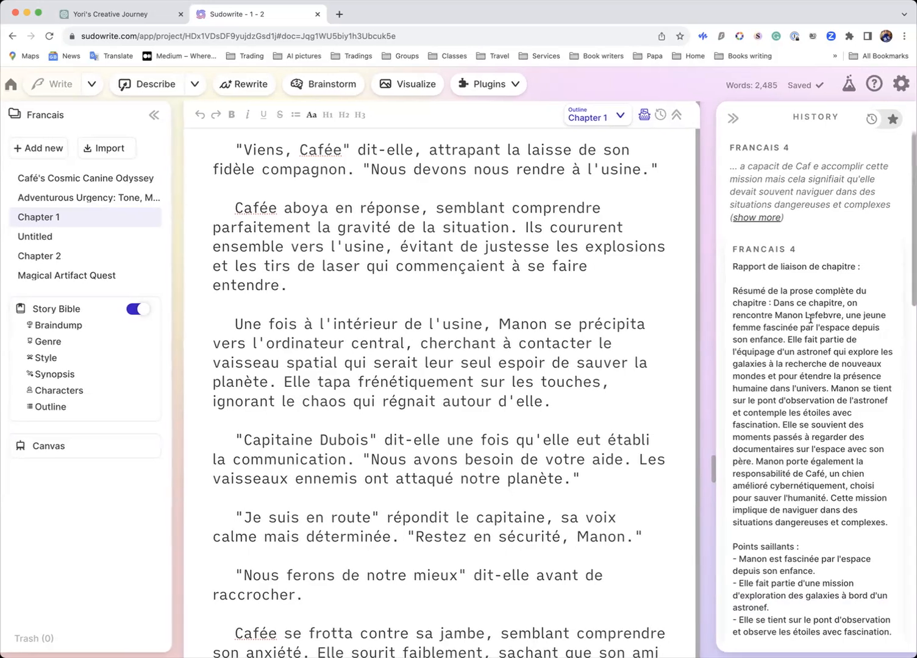
scroll(810, 319, "down", 10)
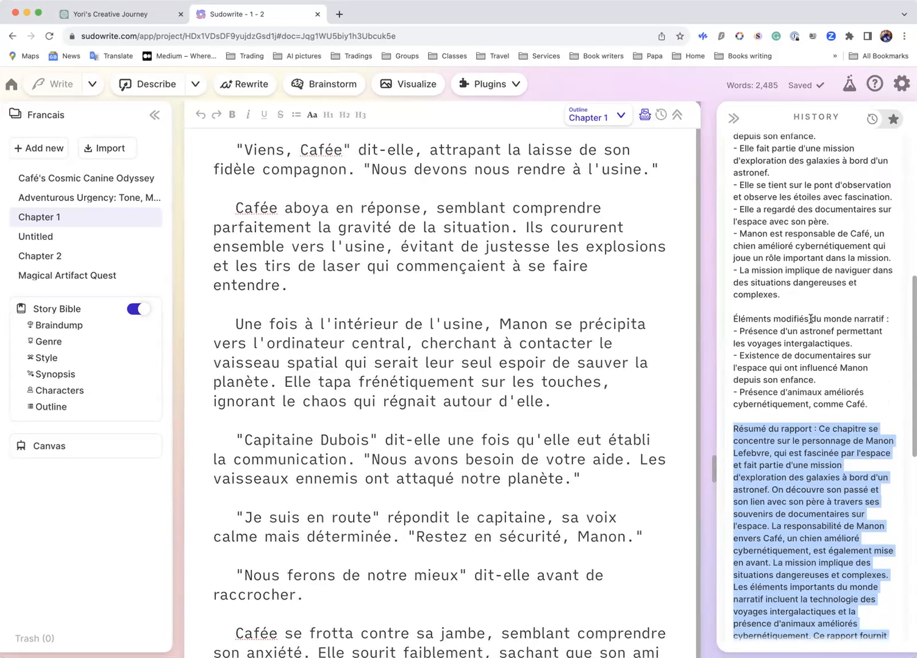
scroll(810, 319, "up", 10)
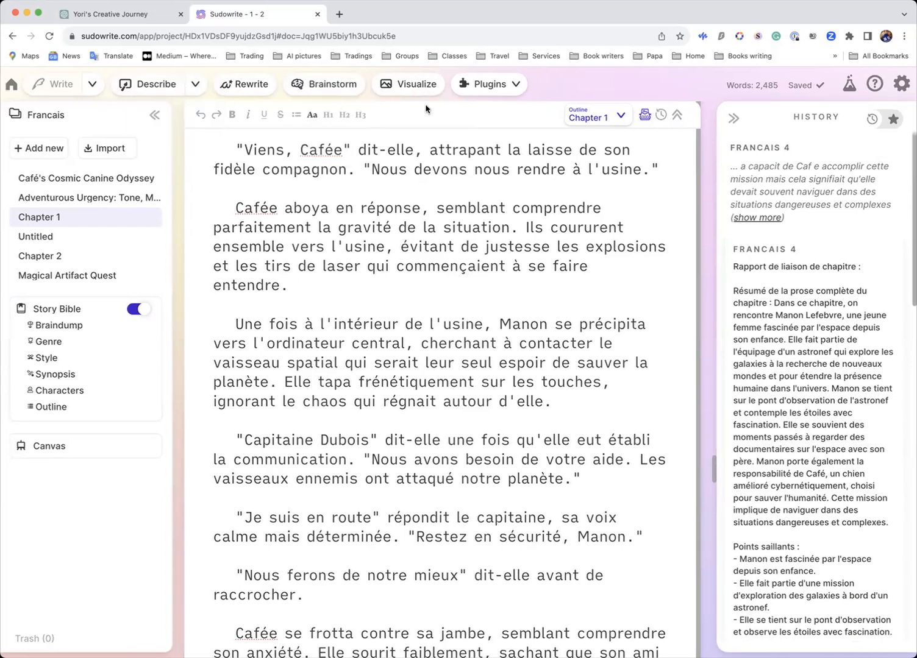
Step: Collapse the History and the project sidebar around the Chapter 1 document, and restore both
left_click(732, 119)
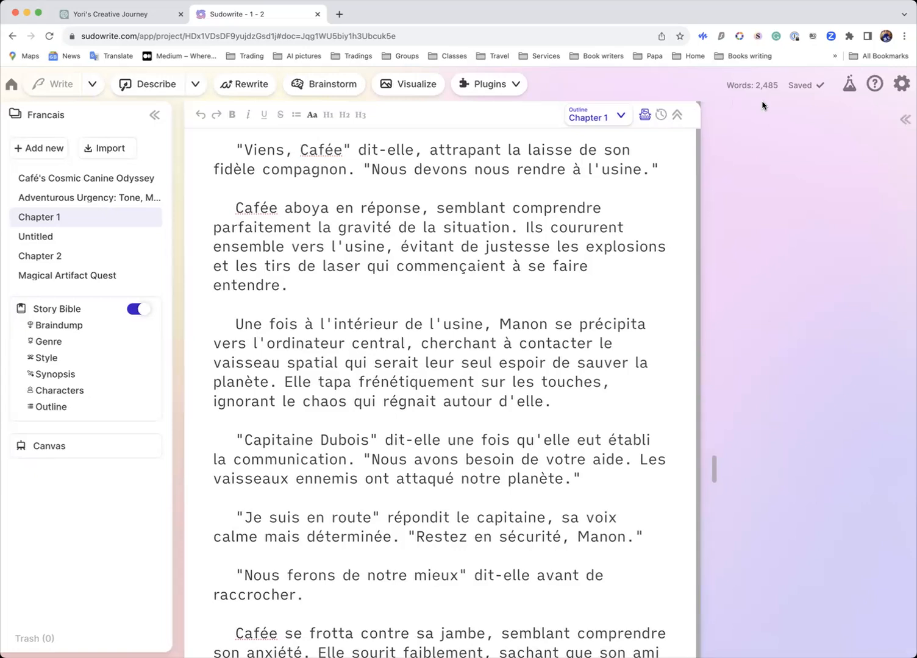
left_click(905, 119)
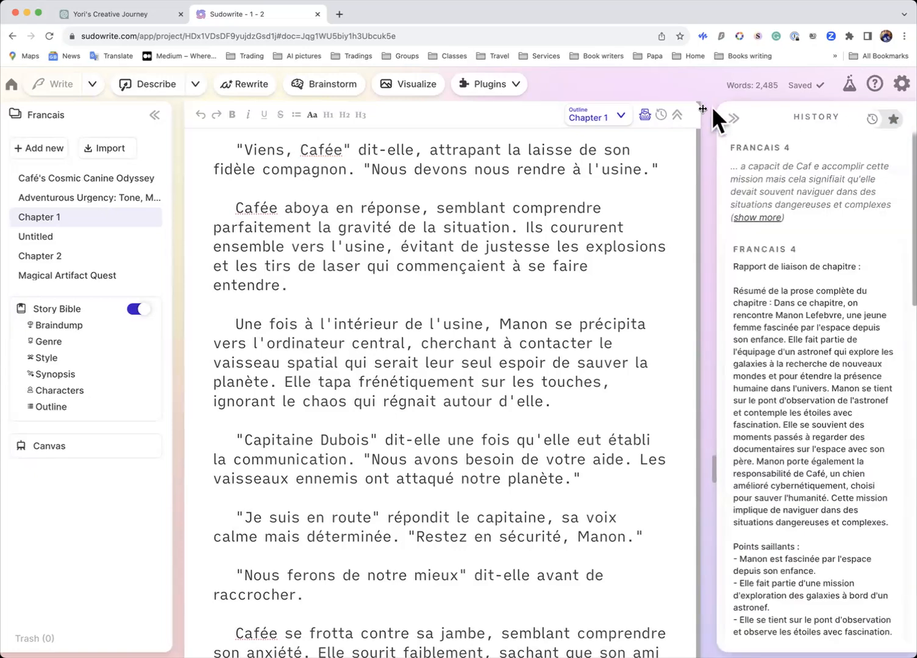
left_click(734, 118)
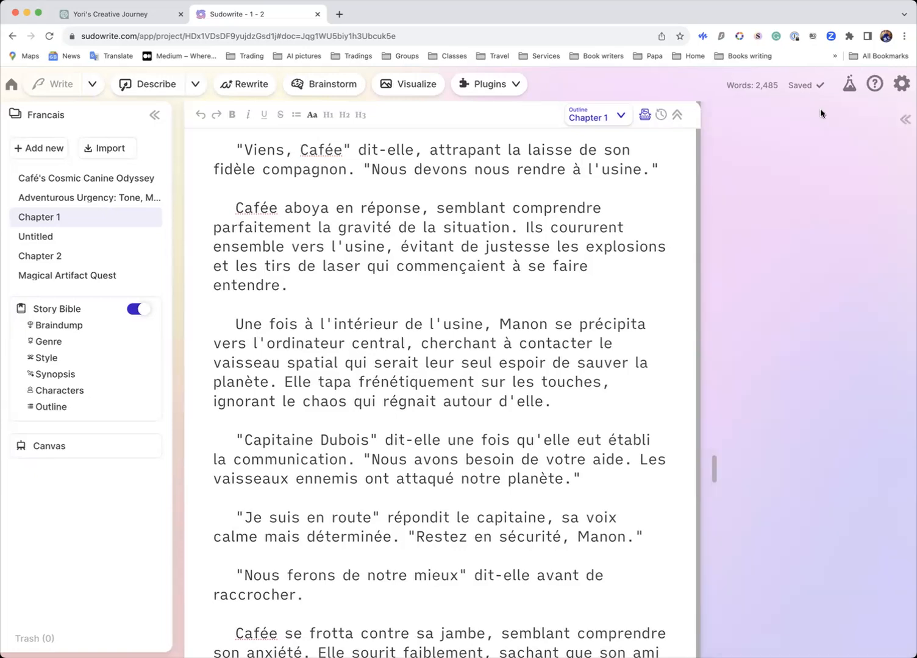
left_click(907, 122)
left_click(739, 120)
left_click(903, 121)
left_click(155, 115)
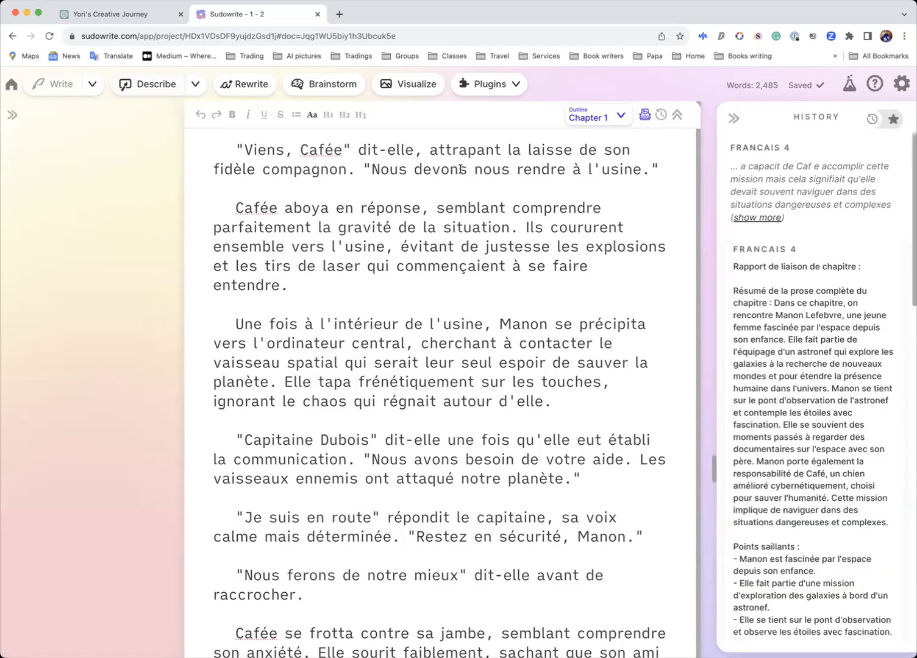
left_click(733, 118)
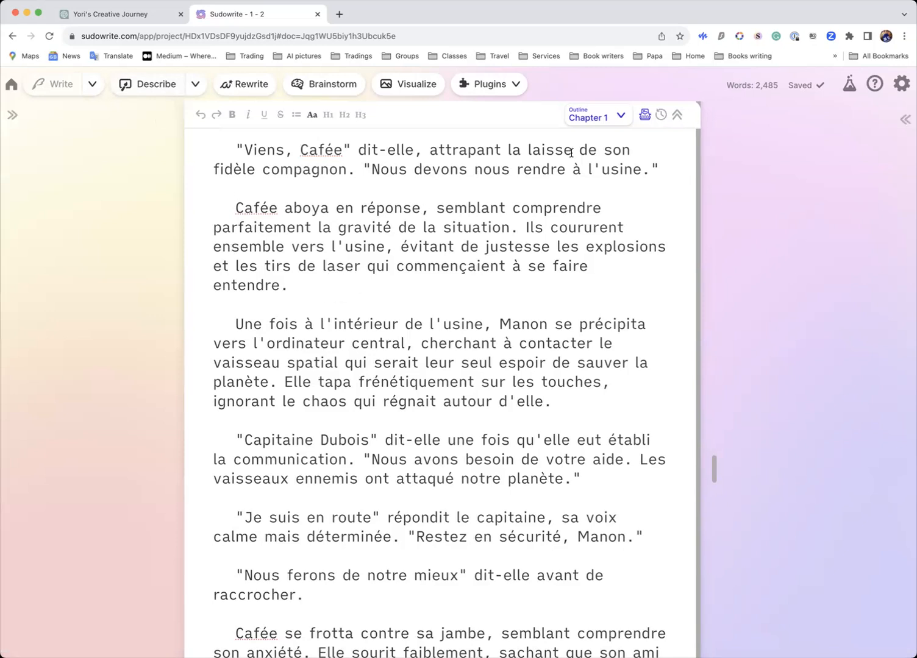
left_click(904, 119)
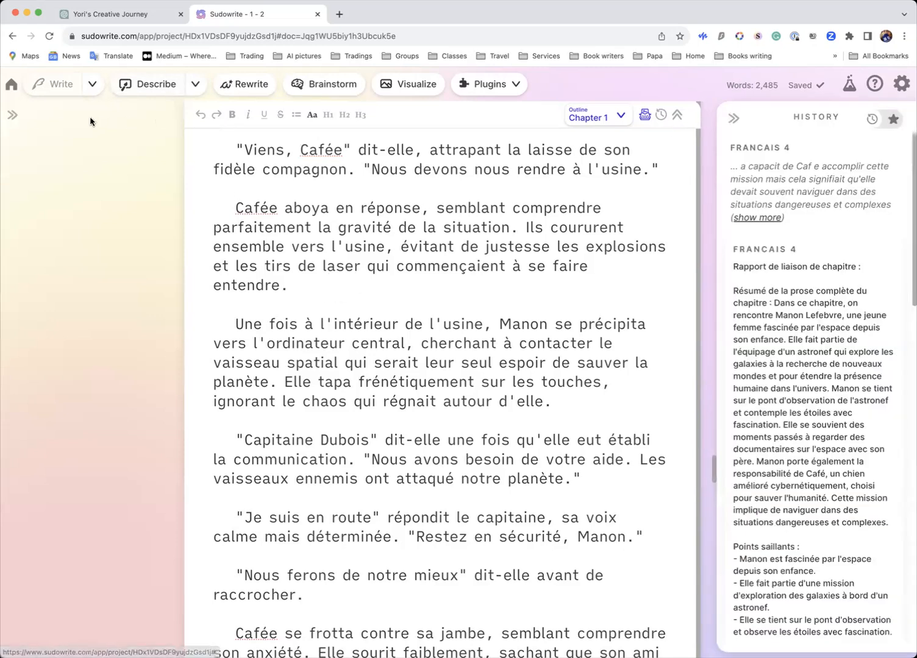
left_click(12, 117)
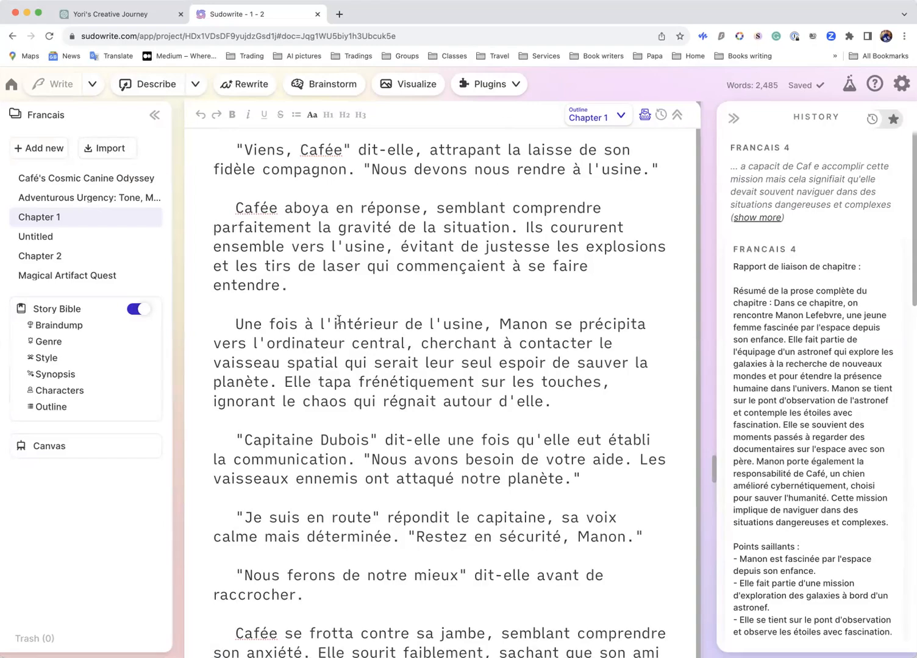
Step: Look through the Chapter 1 prose, its generated beats and the "Rewrite with Prompt" passages
scroll(338, 320, "down", 5)
scroll(339, 320, "up", 3)
scroll(339, 319, "down", 3)
scroll(339, 320, "down", 20)
scroll(339, 319, "up", 10)
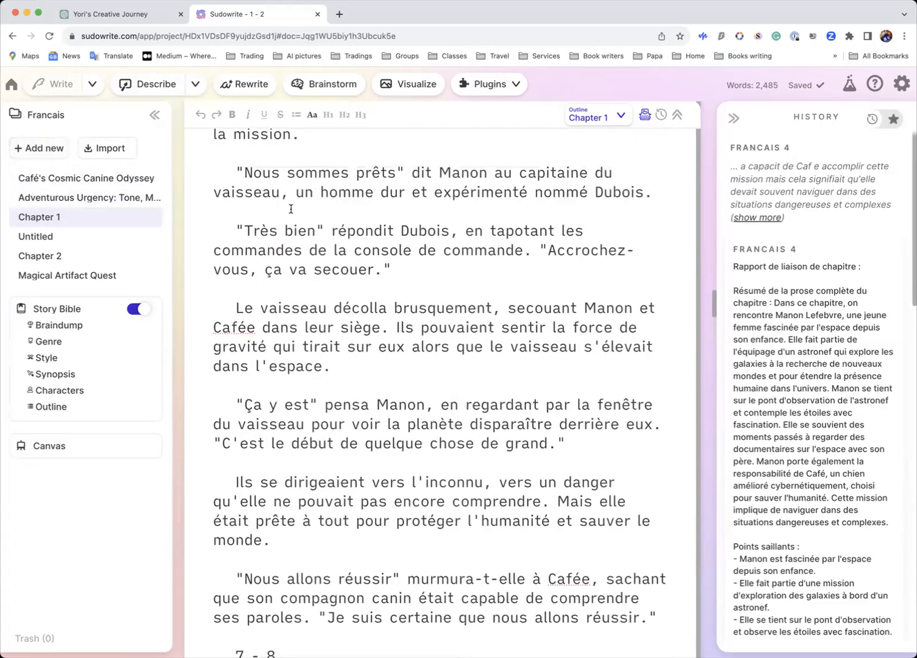
scroll(291, 209, "up", 8)
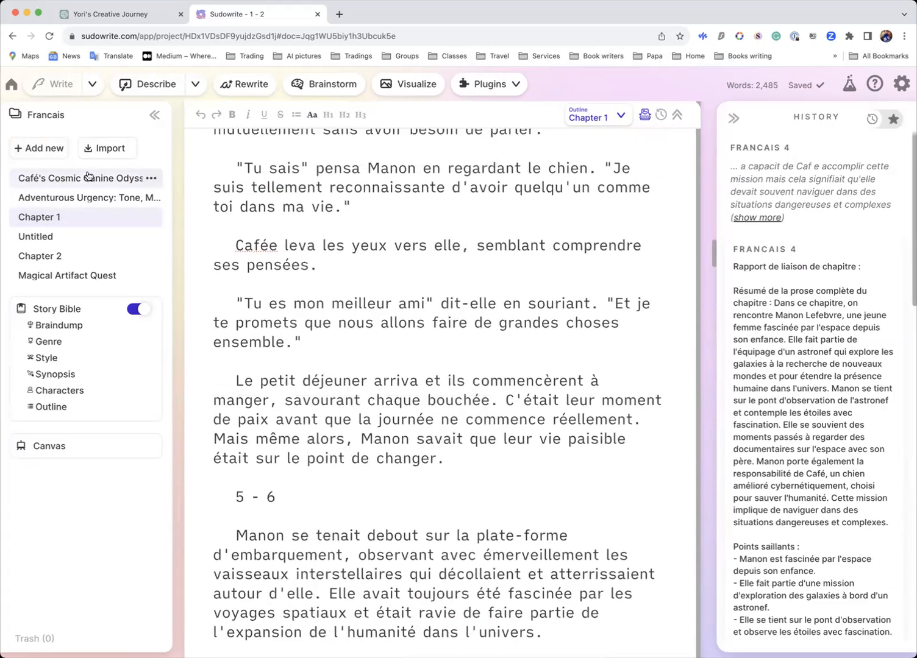
scroll(496, 201, "up", 20)
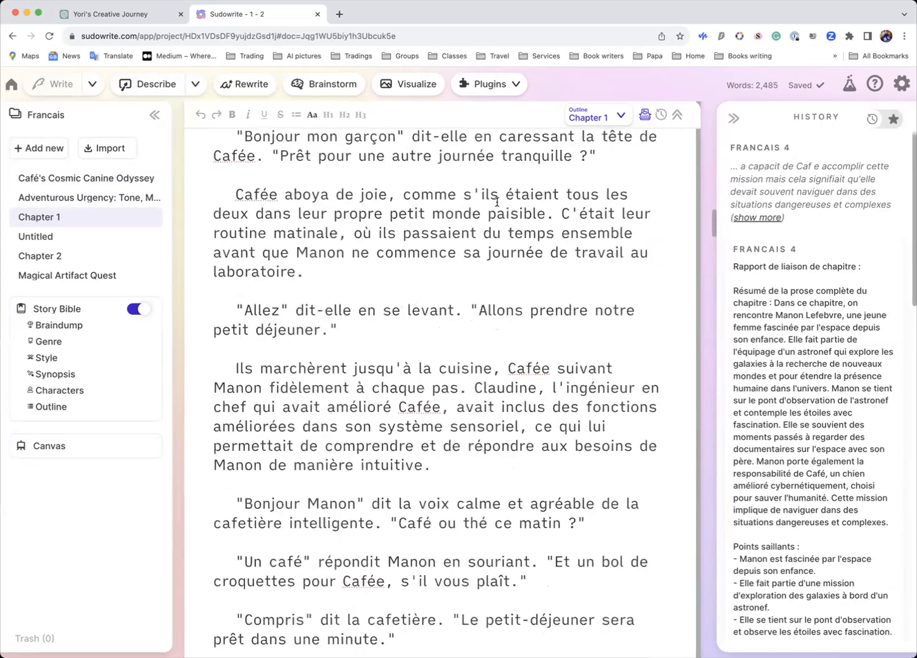
scroll(497, 202, "up", 10)
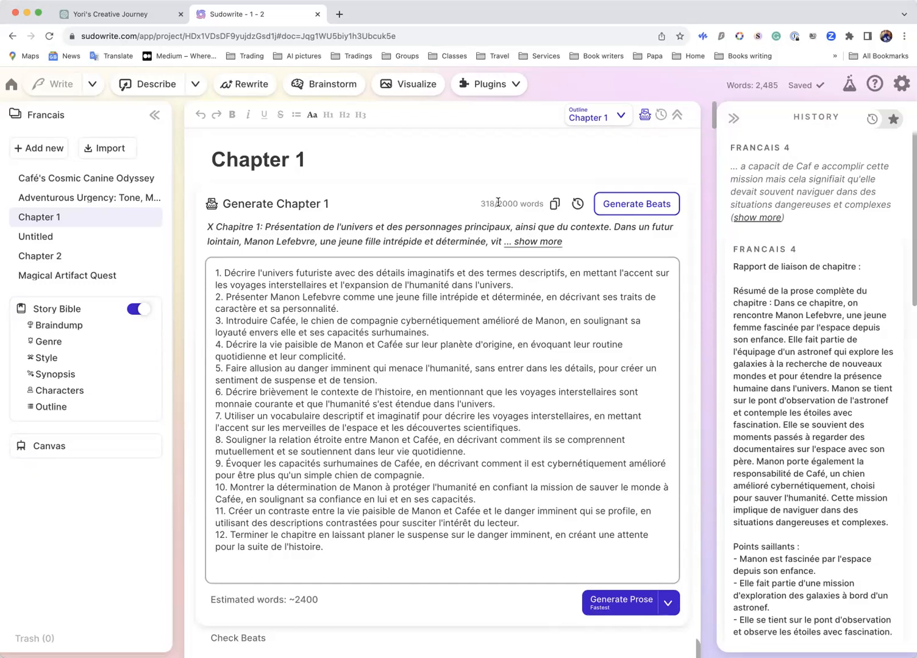
scroll(496, 201, "down", 10)
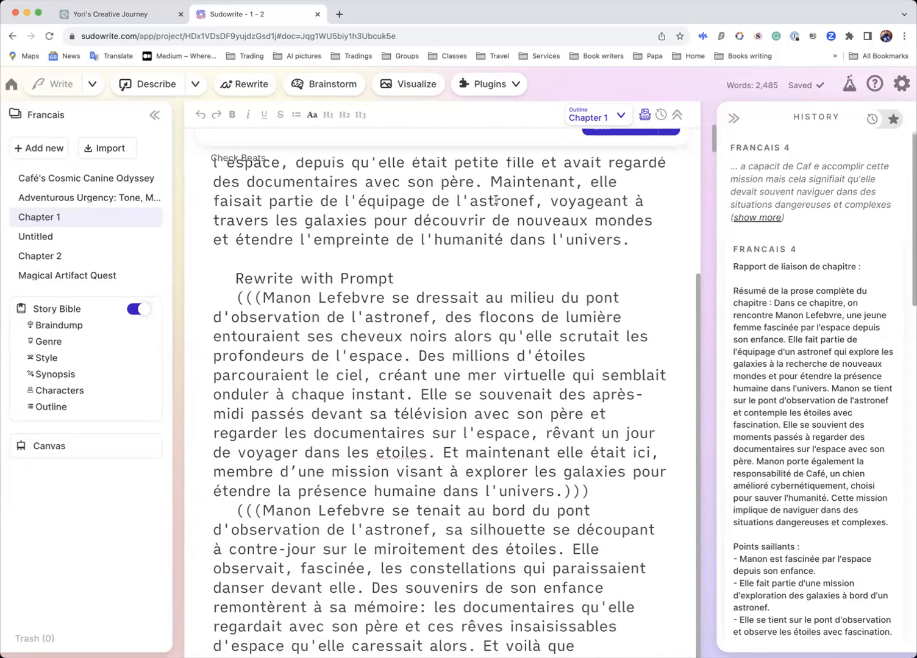
scroll(470, 213, "up", 3)
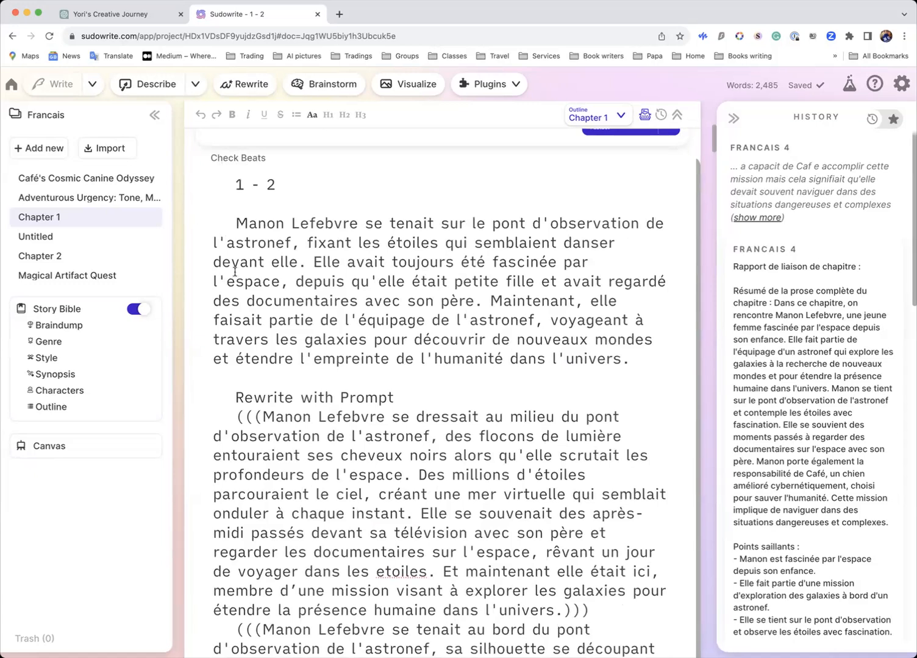
scroll(244, 283, "down", 4)
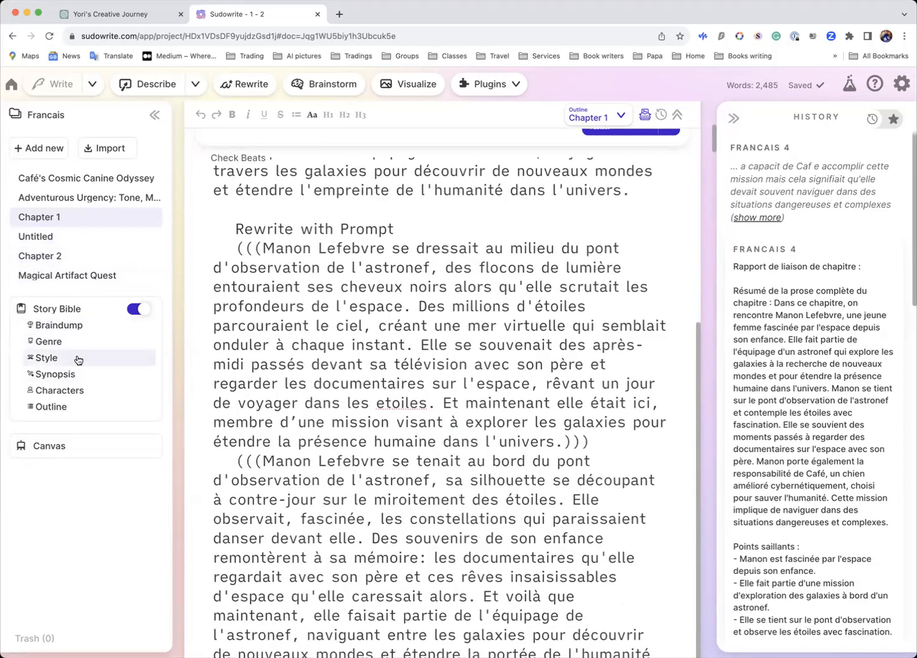
Step: In the Outline, remove the blank line between "Chapter 1: X" and the Chapitre 1 paragraph, and highlight the "Chapitre 1:" label
scroll(68, 413, "down", 1)
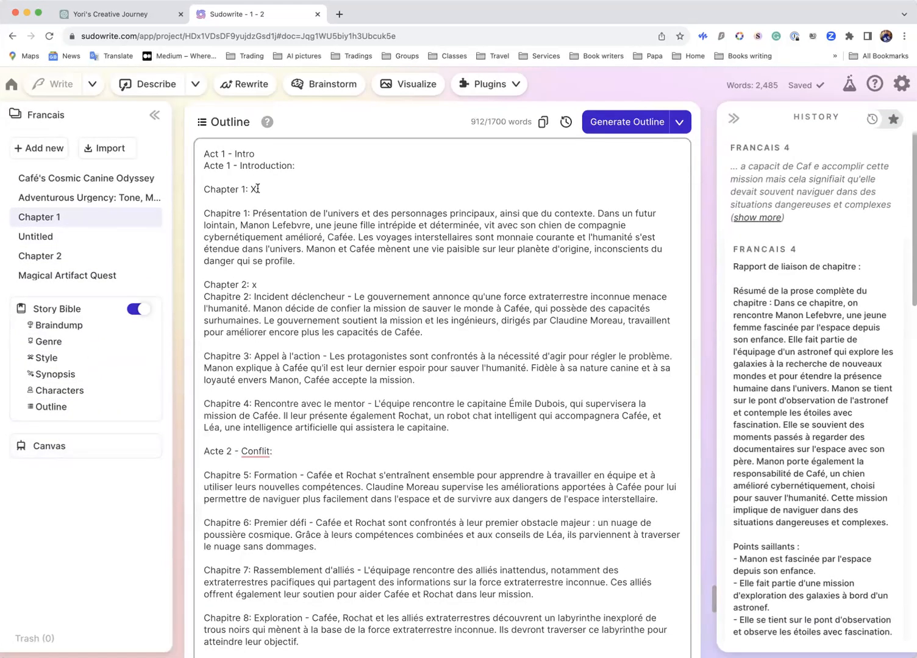
left_click(257, 189)
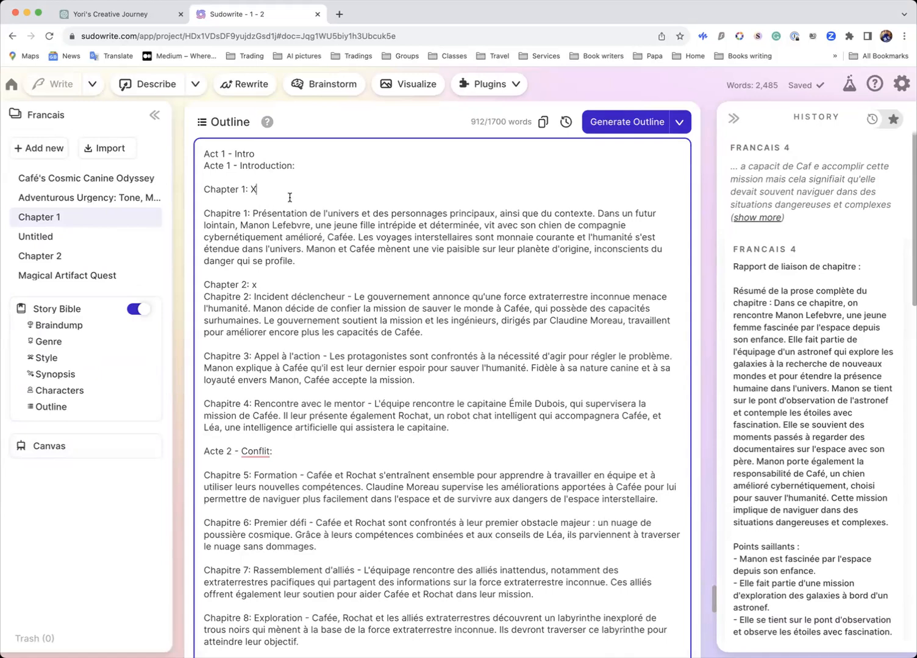
left_click(205, 213)
key("BackSpace")
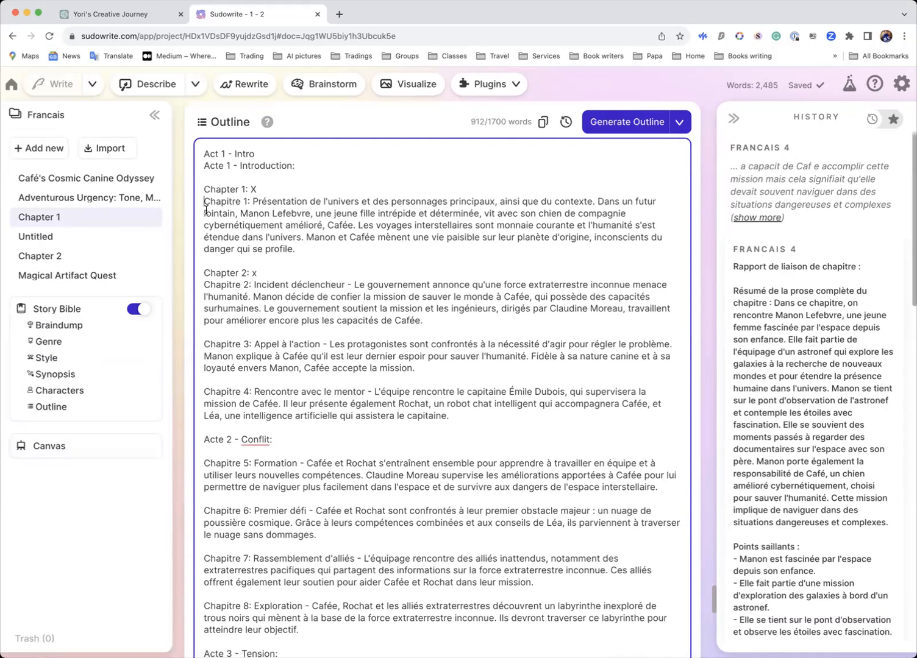
left_click(256, 189)
left_click_drag(206, 202, 251, 201)
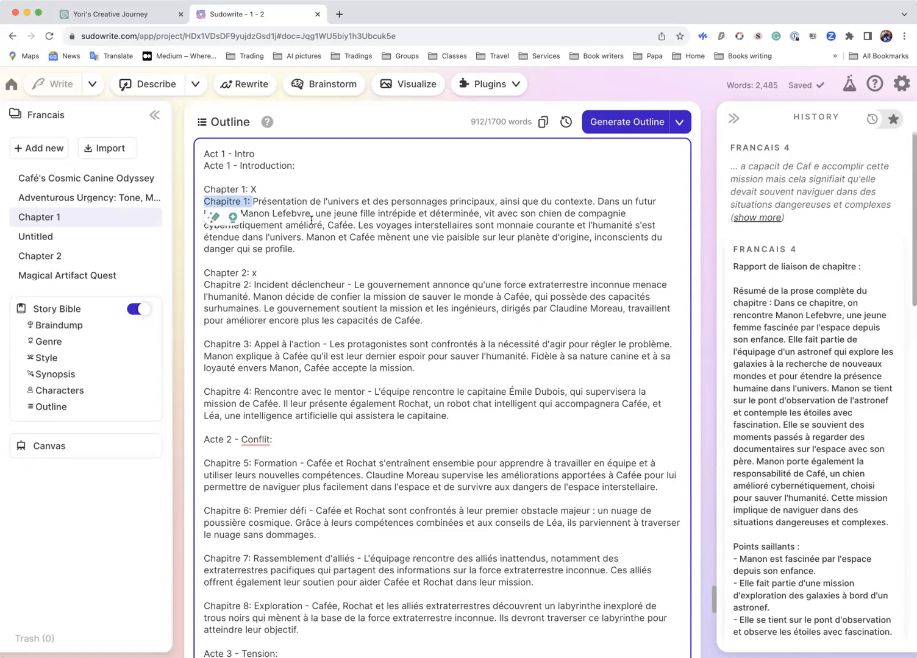
Step: Skim the remaining Outline acts, turn off the Story Bible, and select the full list of Chapter 1 beats
scroll(312, 220, "down", 15)
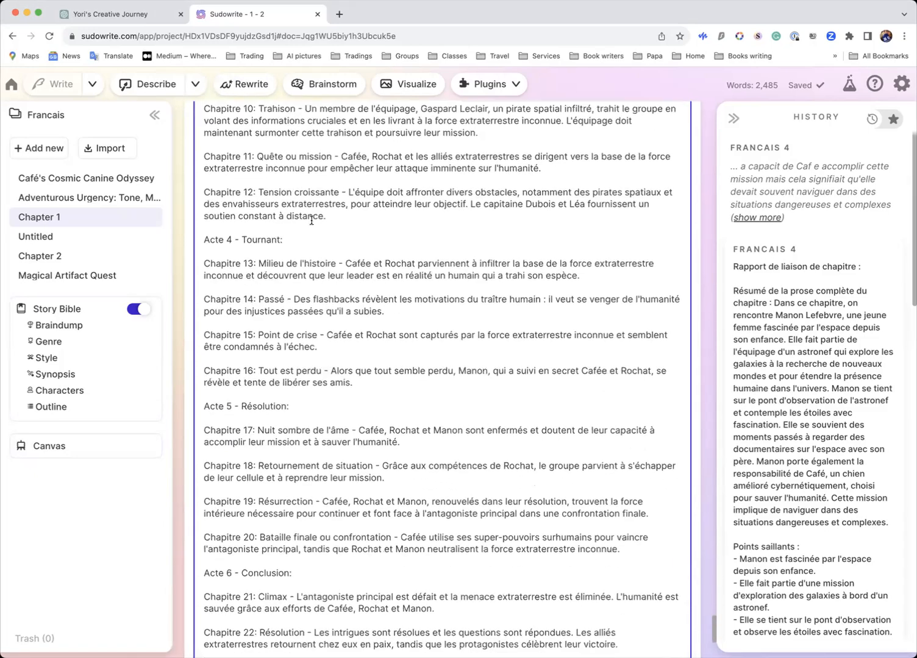
scroll(312, 220, "up", 15)
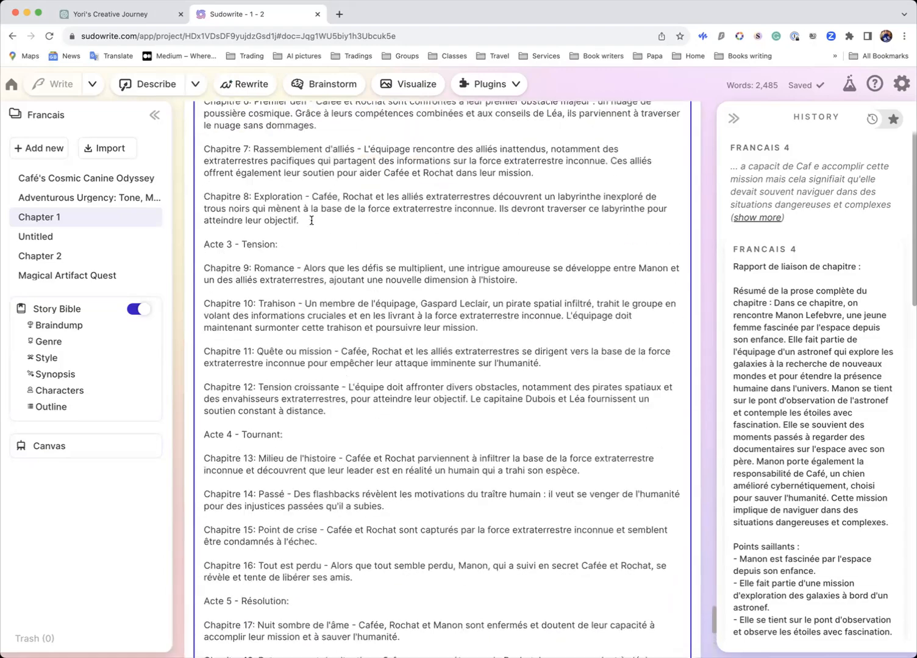
scroll(312, 220, "up", 15)
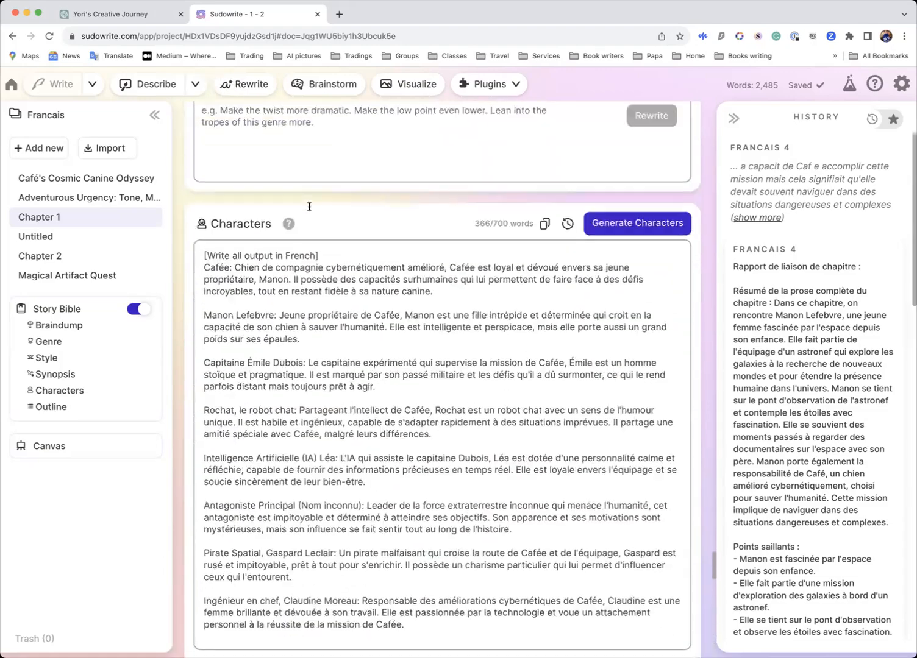
scroll(309, 208, "up", 5)
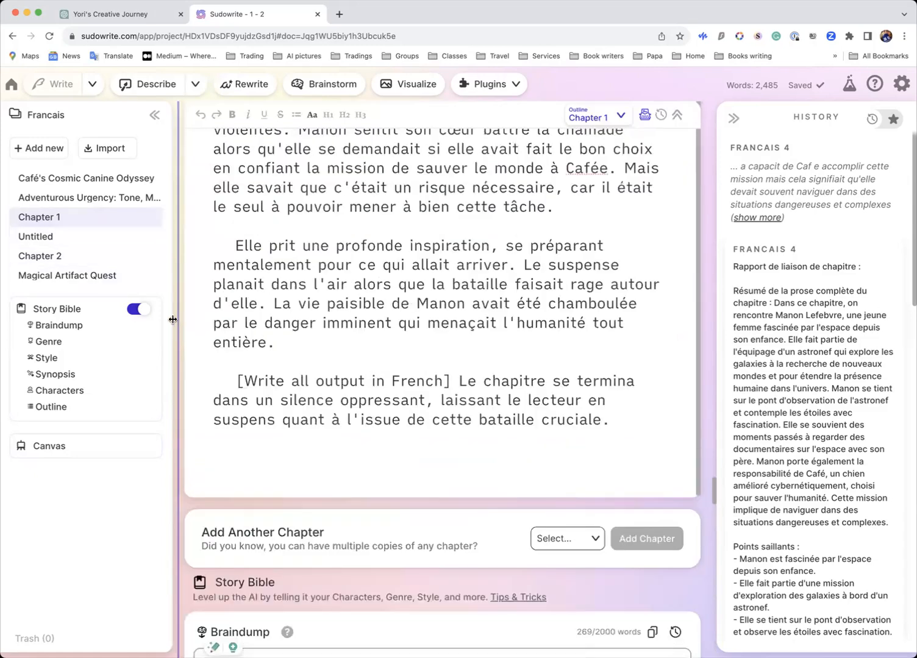
left_click(144, 311)
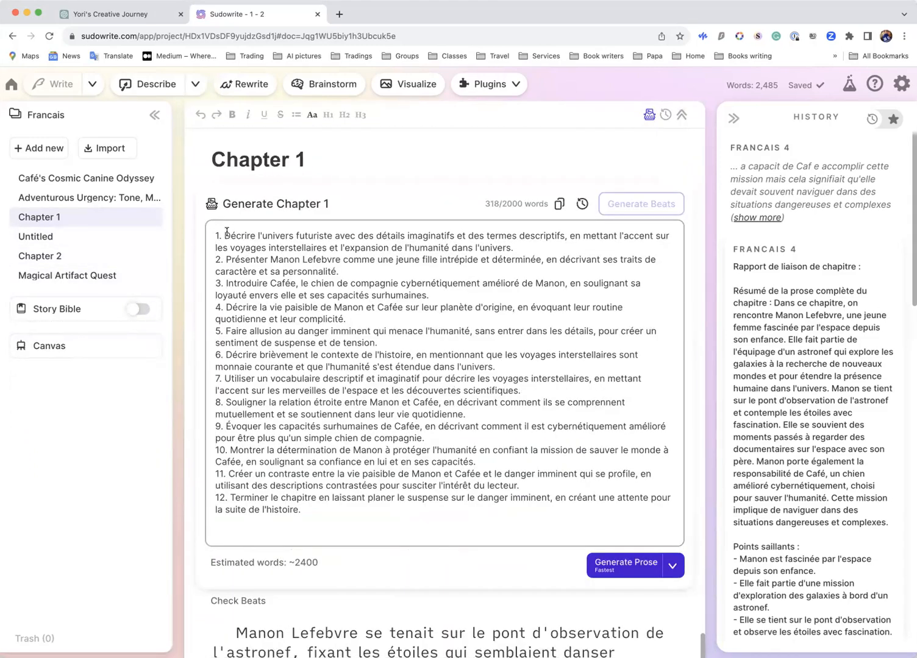
left_click_drag(215, 235, 380, 528)
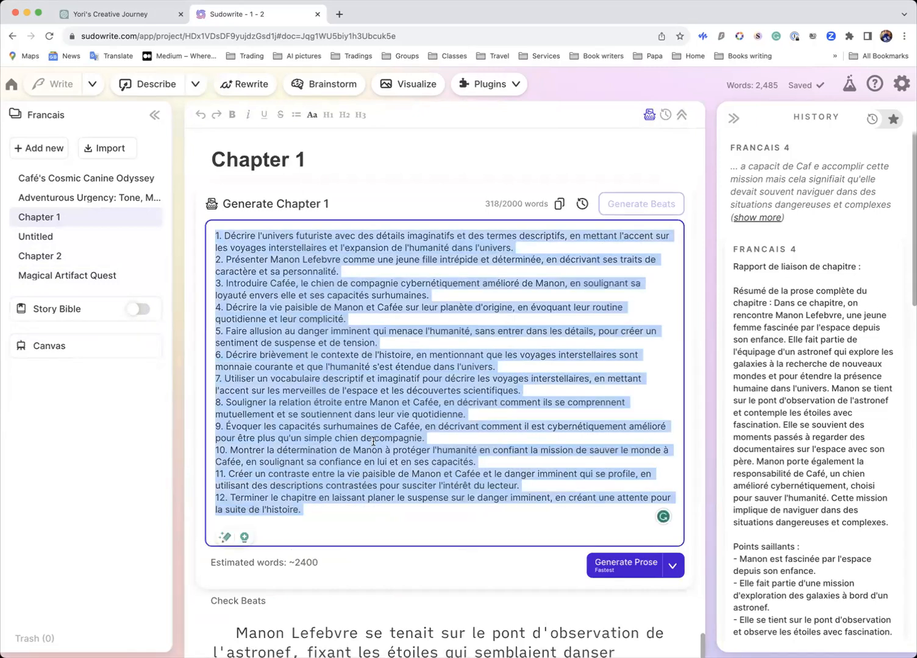
Step: Look over the Chapter 1 prose without the Story Bible, and turn the Story Bible back on
scroll(373, 441, "down", 2)
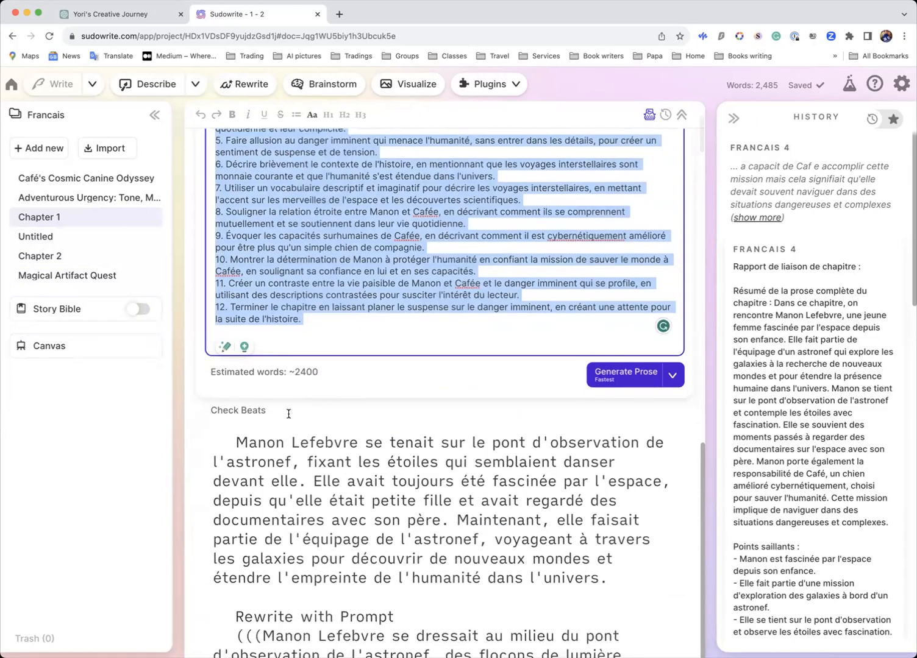
scroll(323, 434, "down", 3)
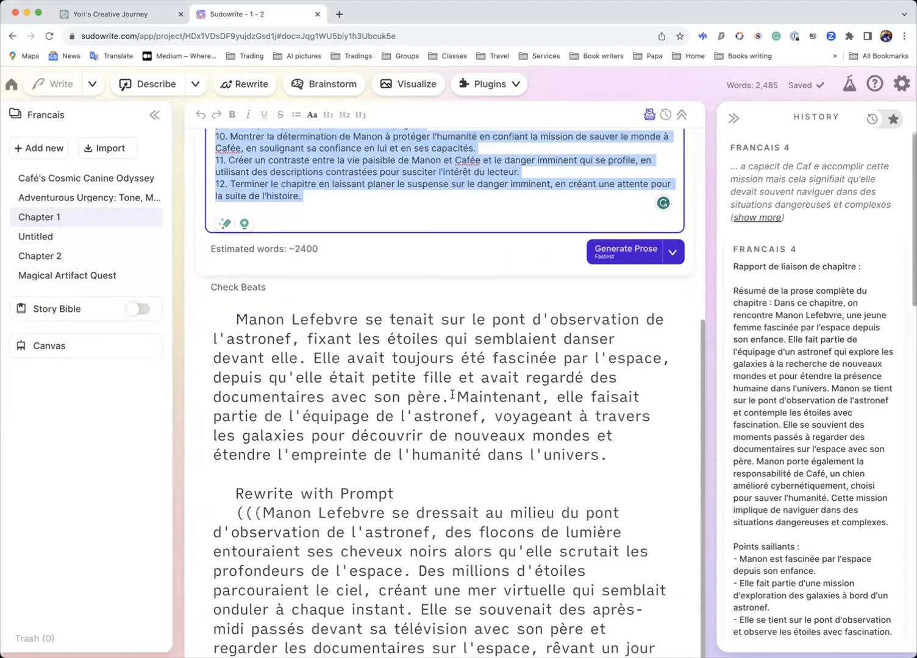
scroll(344, 470, "down", 20)
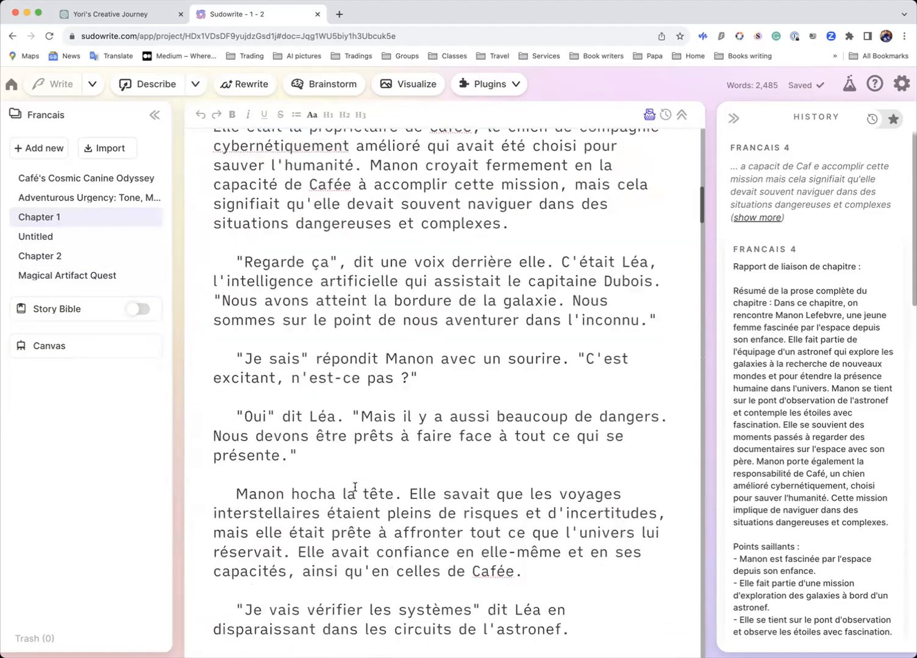
scroll(356, 491, "down", 5)
scroll(355, 493, "up", 10)
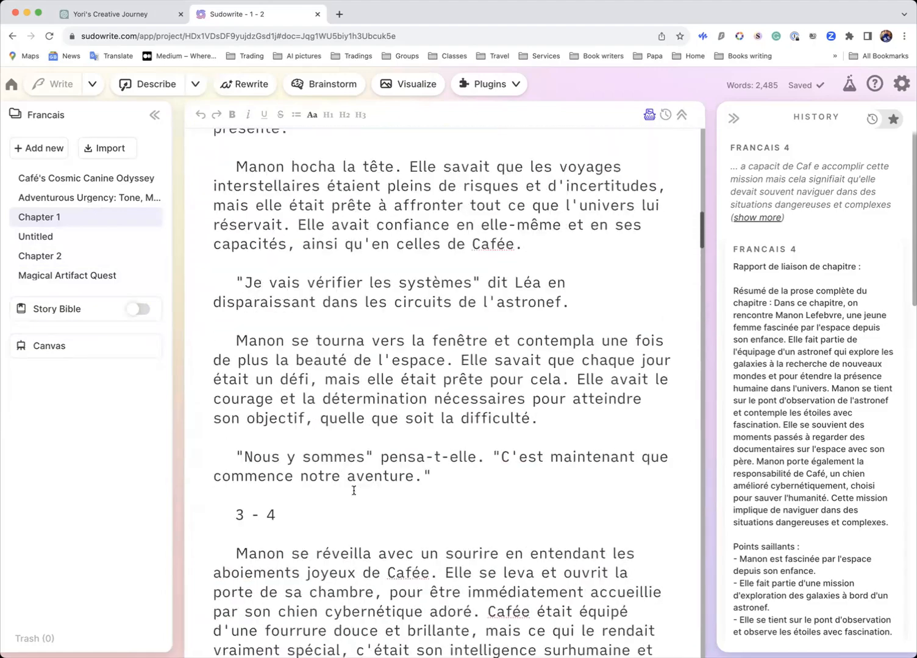
scroll(352, 495, "up", 10)
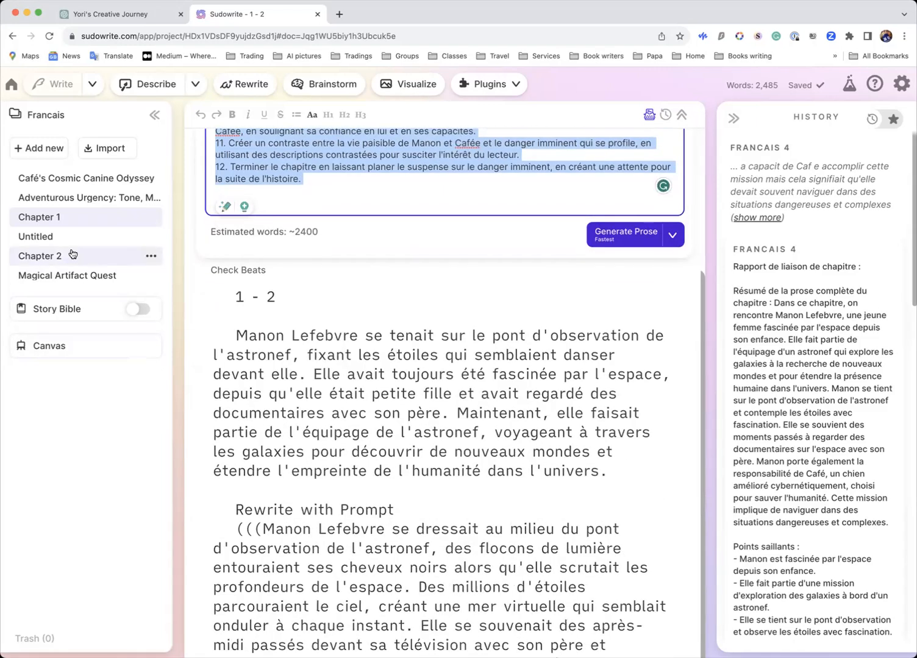
left_click(137, 309)
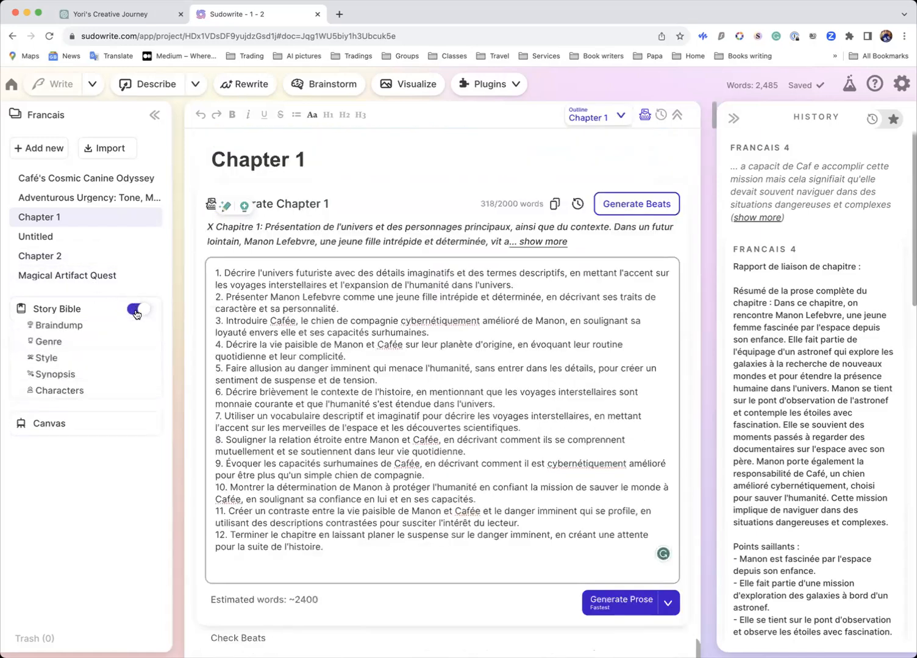
Step: Look over the Story Bible's Style, Synopsis and Characters sections
left_click(56, 374)
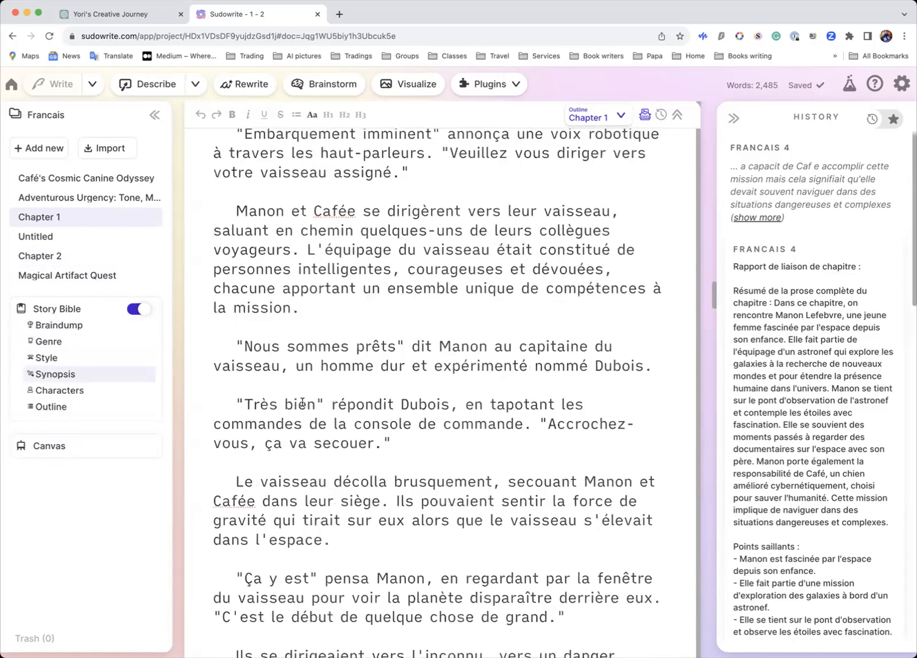
scroll(305, 402, "down", 15)
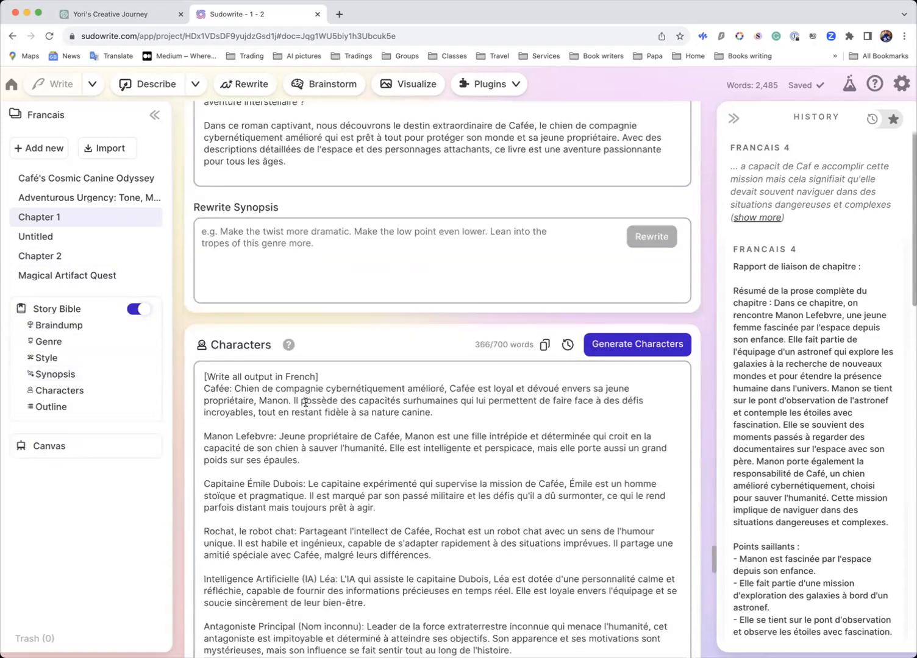
scroll(306, 402, "up", 7)
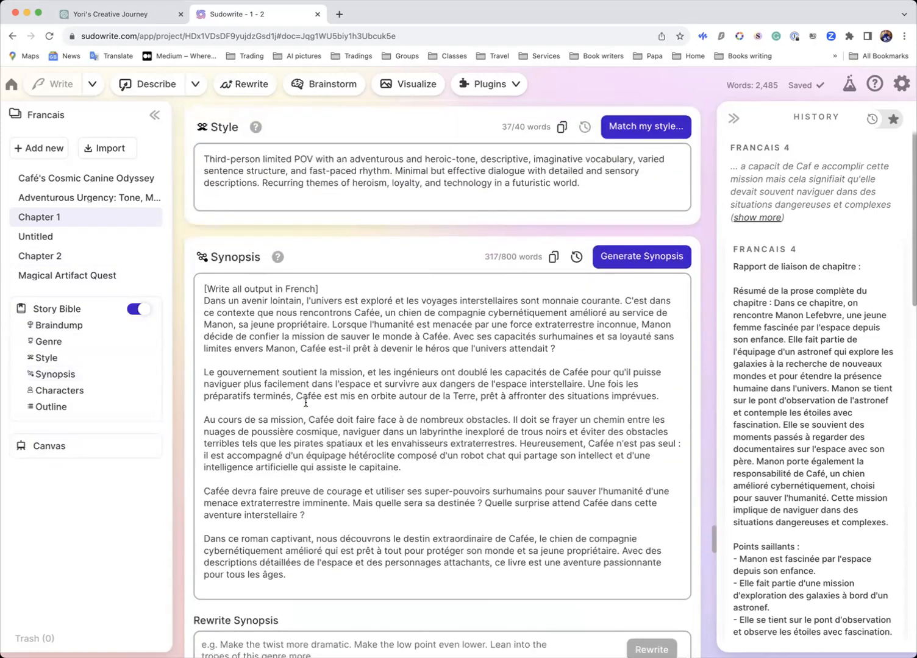
scroll(306, 402, "up", 10)
scroll(305, 402, "down", 17)
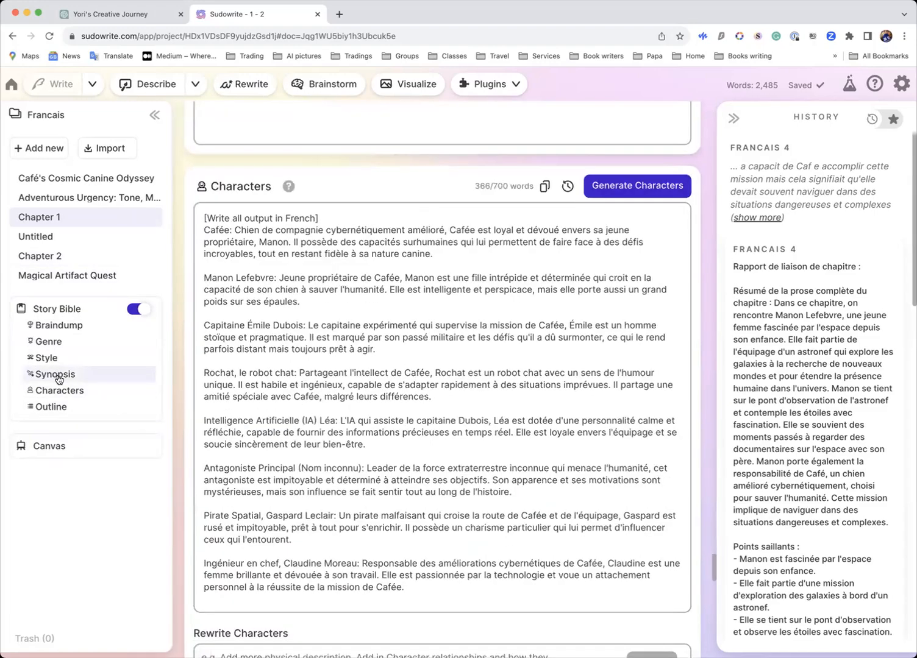
left_click(58, 375)
Step: In the Outline, copy the "Chapter 2:" label onto its own line above the Chapitre 3 paragraph and change it to "Chapter 3:"
left_click(55, 406)
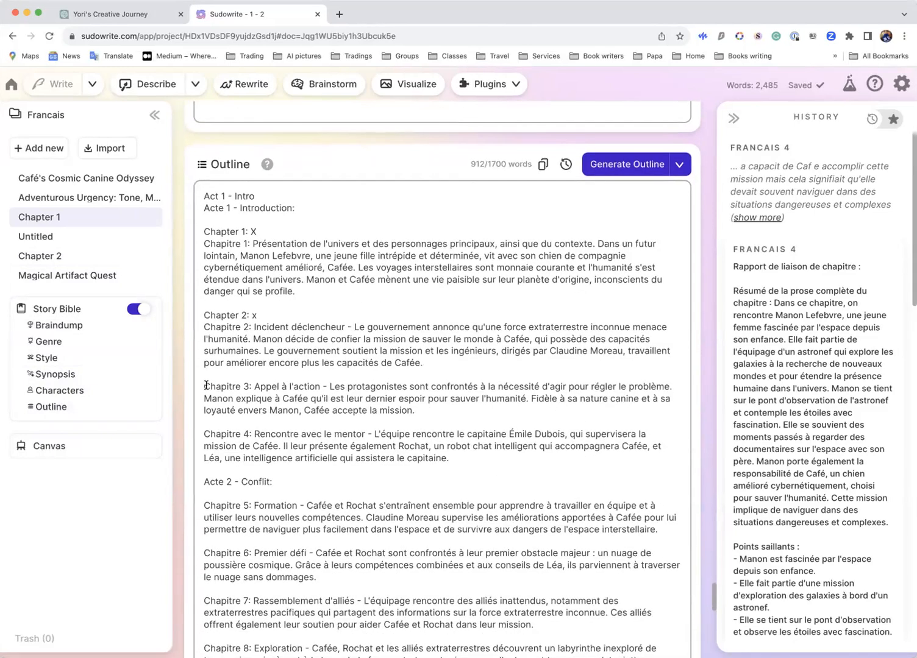
left_click_drag(250, 315, 202, 317)
key("super+c")
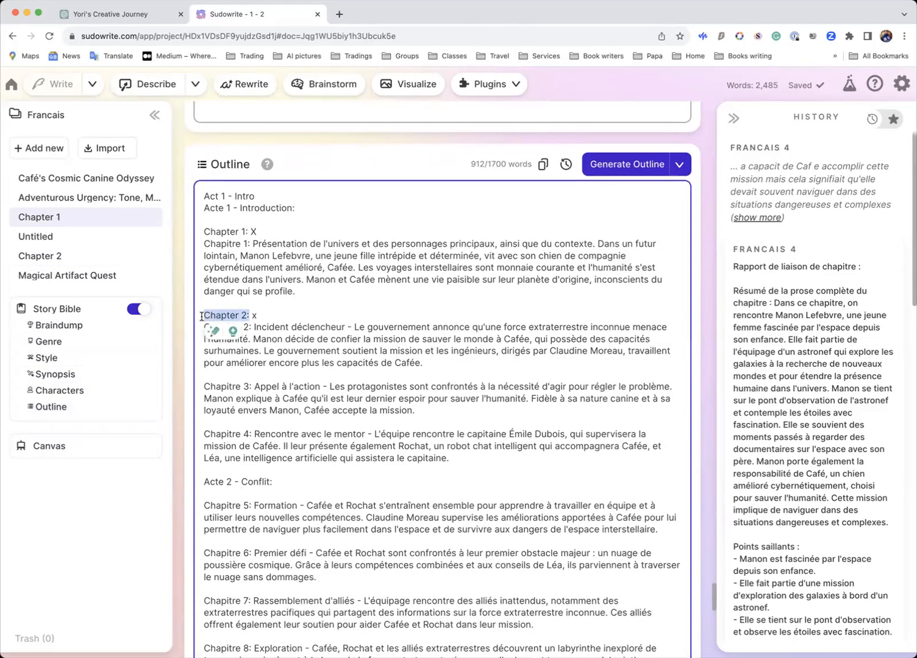
left_click(205, 387)
key("super+v")
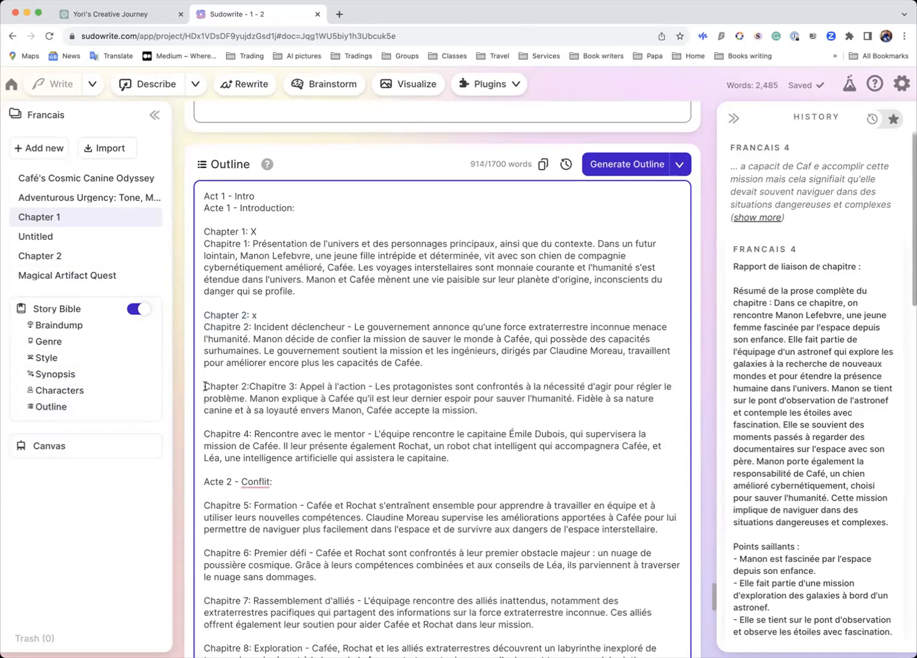
key("Return")
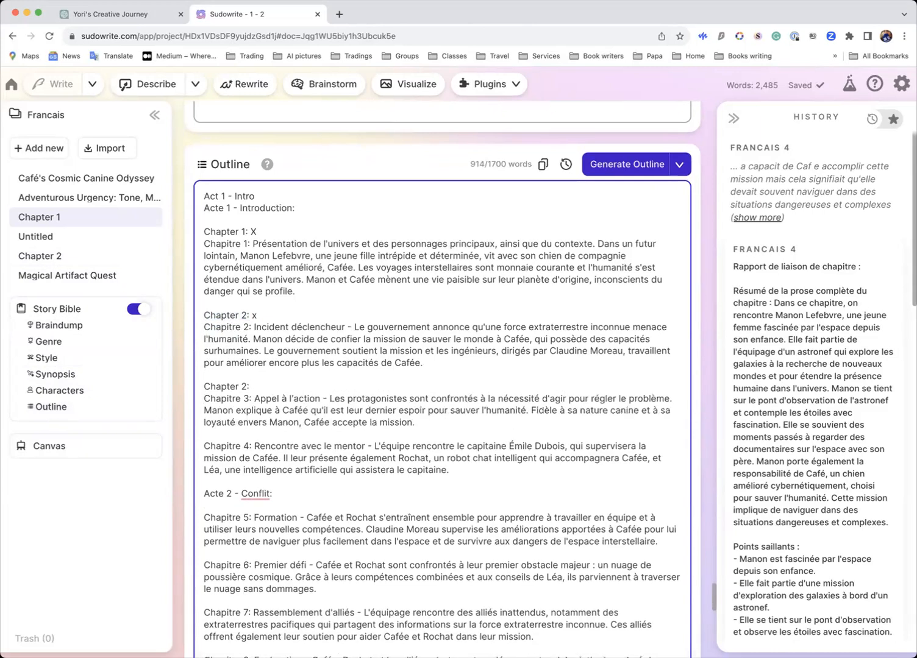
left_click(247, 386)
key("BackSpace")
key("BackSpace")
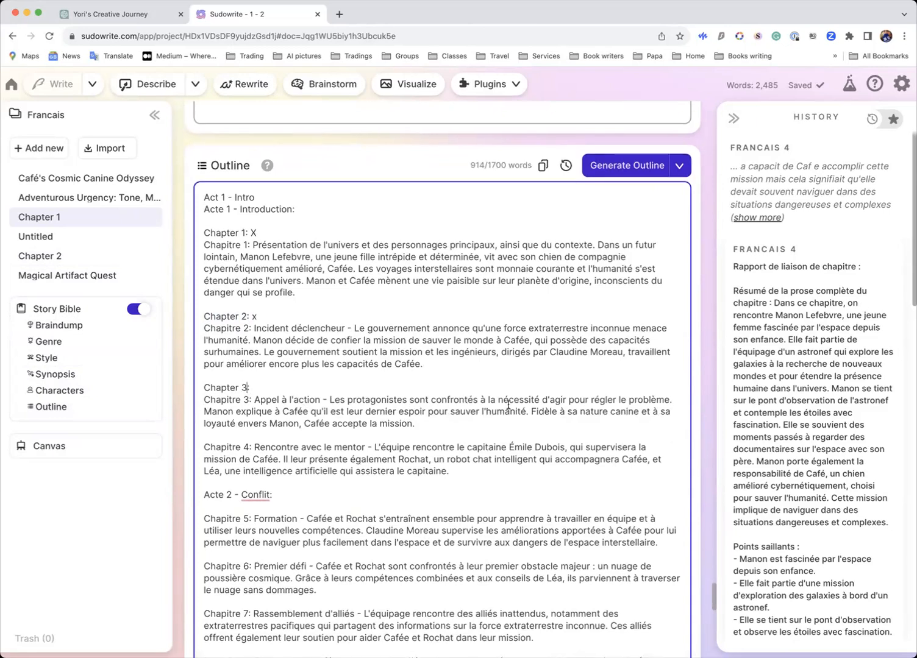
Step: Add a Chapter 3 draft document from the end of the Outline
scroll(508, 405, "up", 6)
scroll(508, 405, "down", 4)
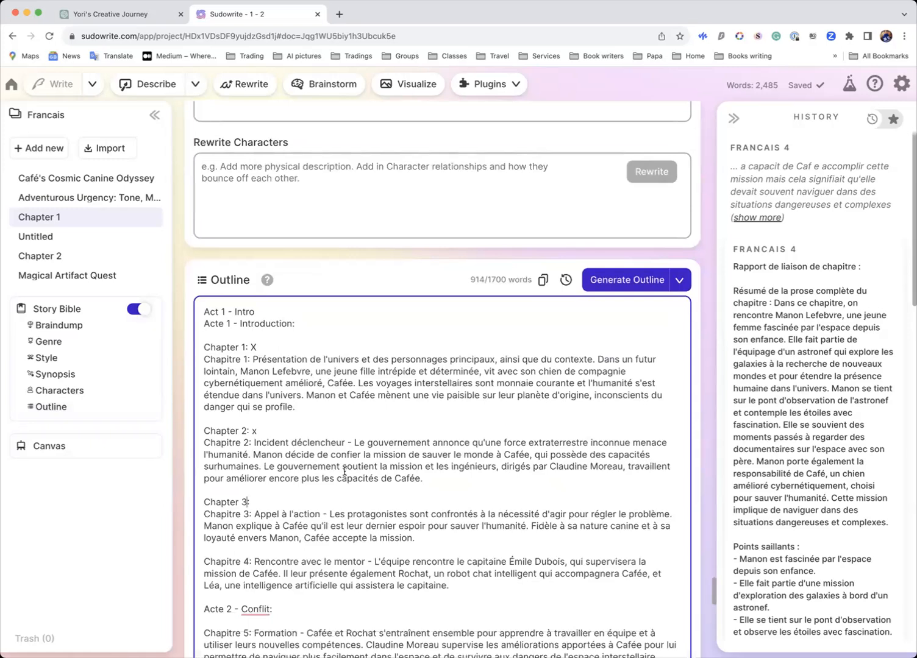
scroll(344, 471, "down", 15)
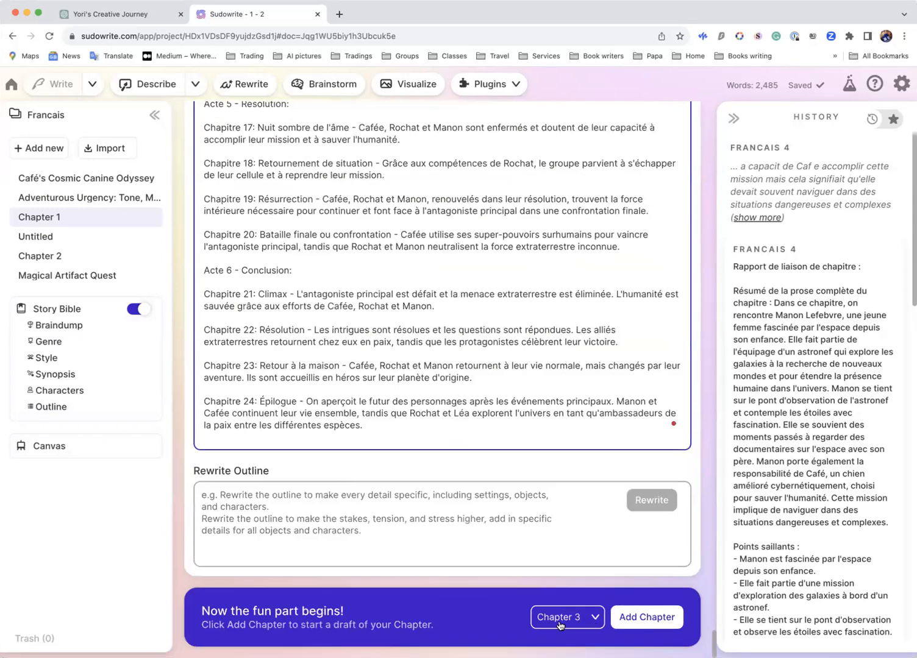
left_click(637, 622)
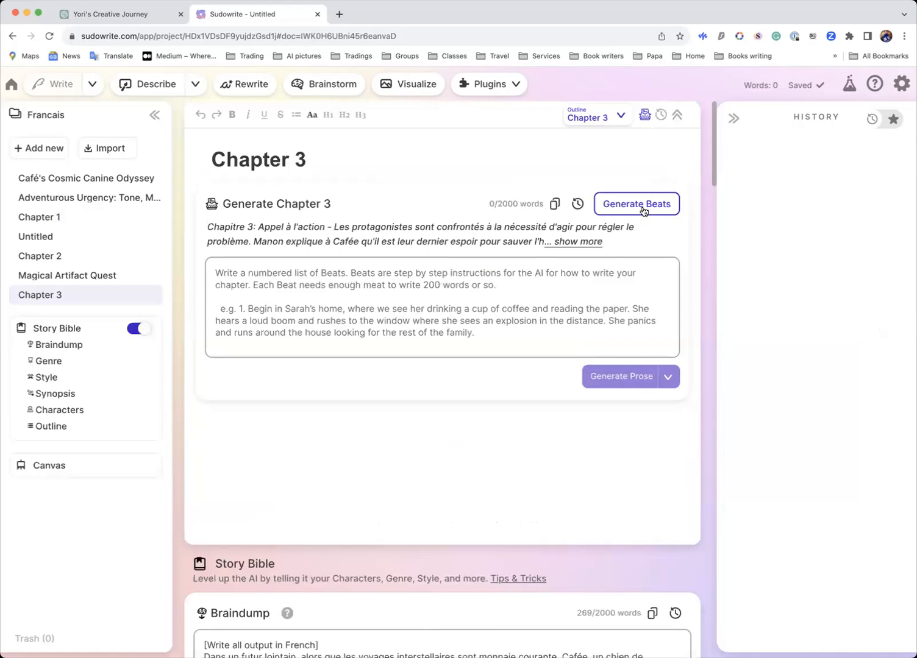
Step: Expand the full outline summary in the Chapter 3 draft and read through it, highlighting the entries from Chapitre 4 to Chapitre 7
left_click_drag(209, 226, 331, 229)
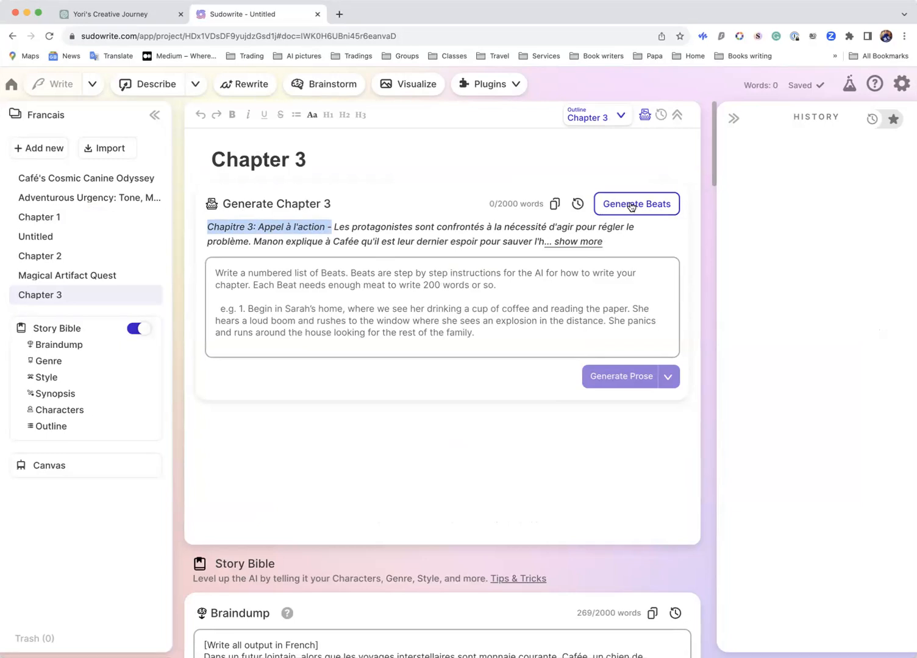
left_click(590, 242)
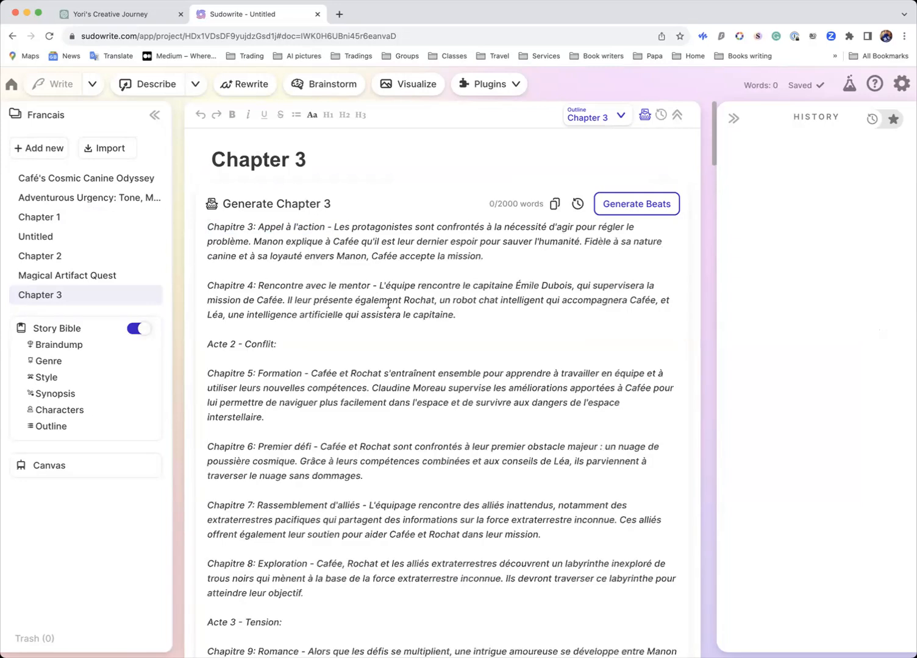
scroll(387, 303, "down", 5)
scroll(389, 304, "up", 5)
scroll(388, 304, "down", 12)
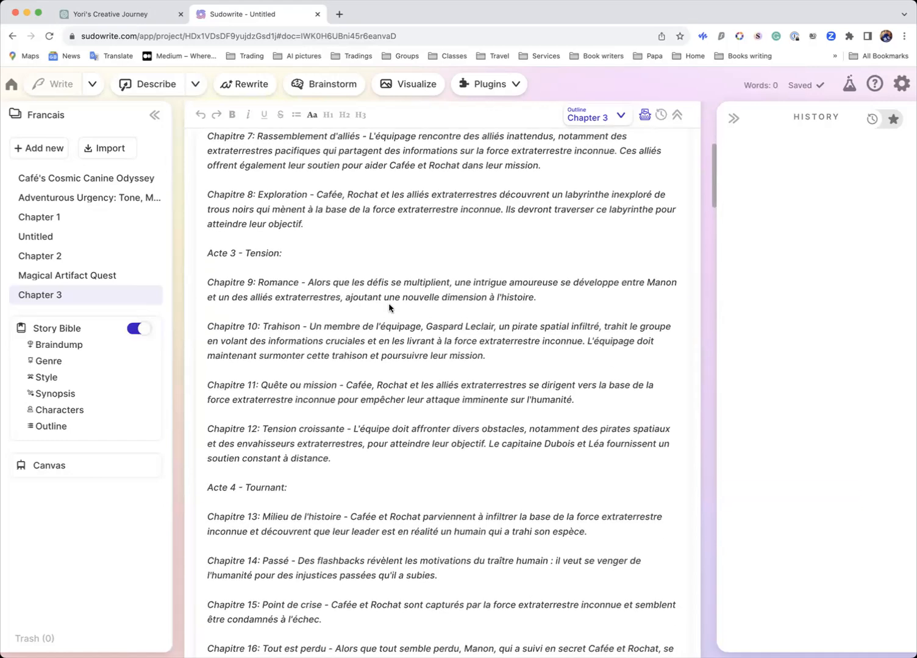
scroll(389, 308, "down", 7)
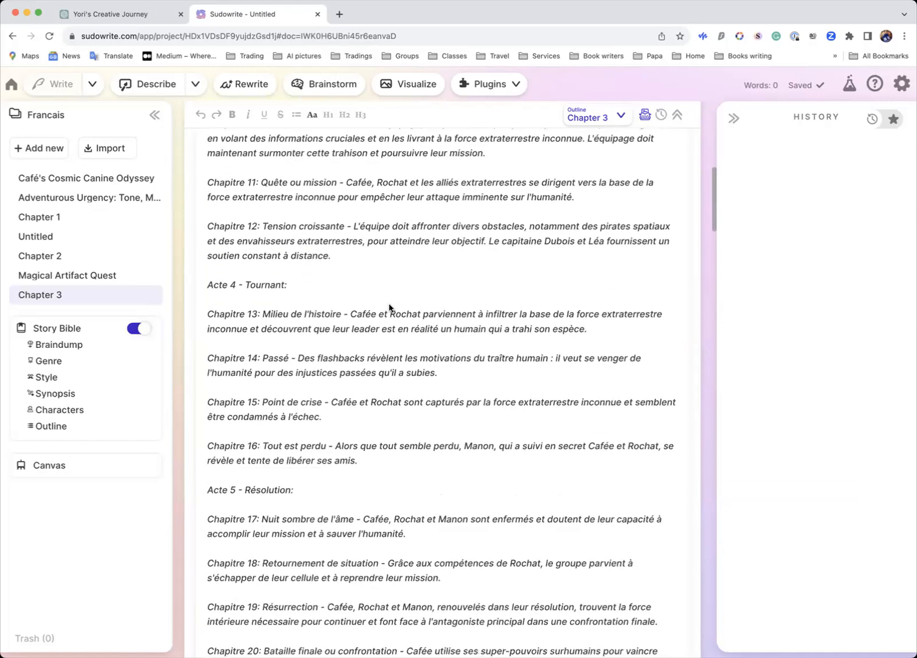
scroll(389, 308, "up", 19)
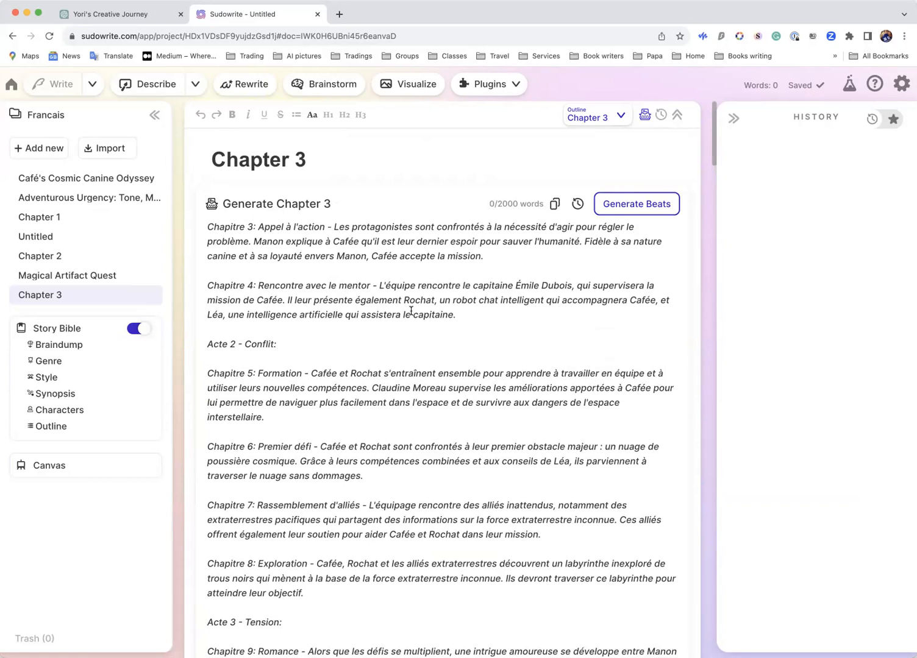
left_click_drag(206, 284, 292, 543)
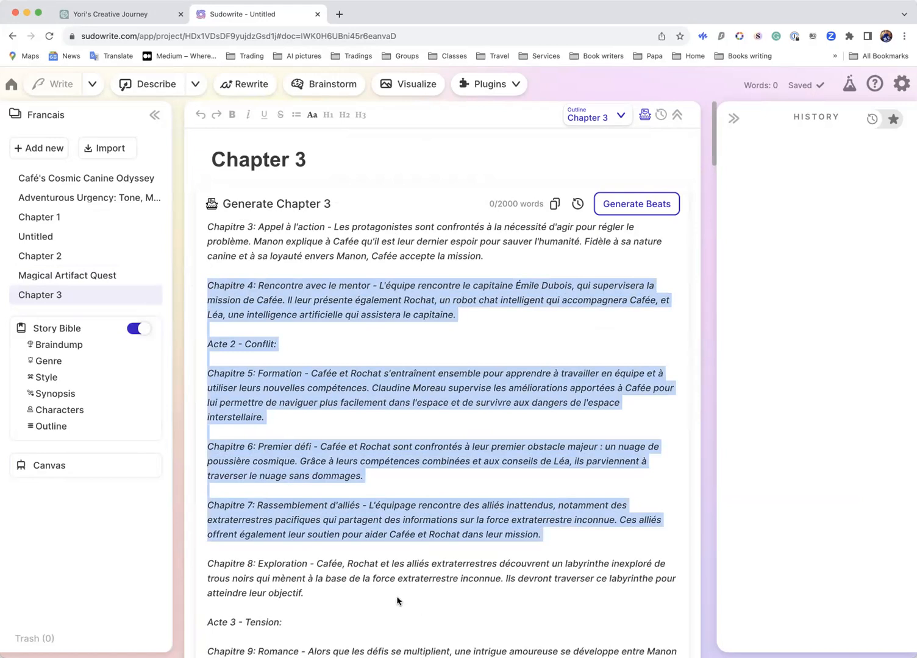
left_click(493, 264)
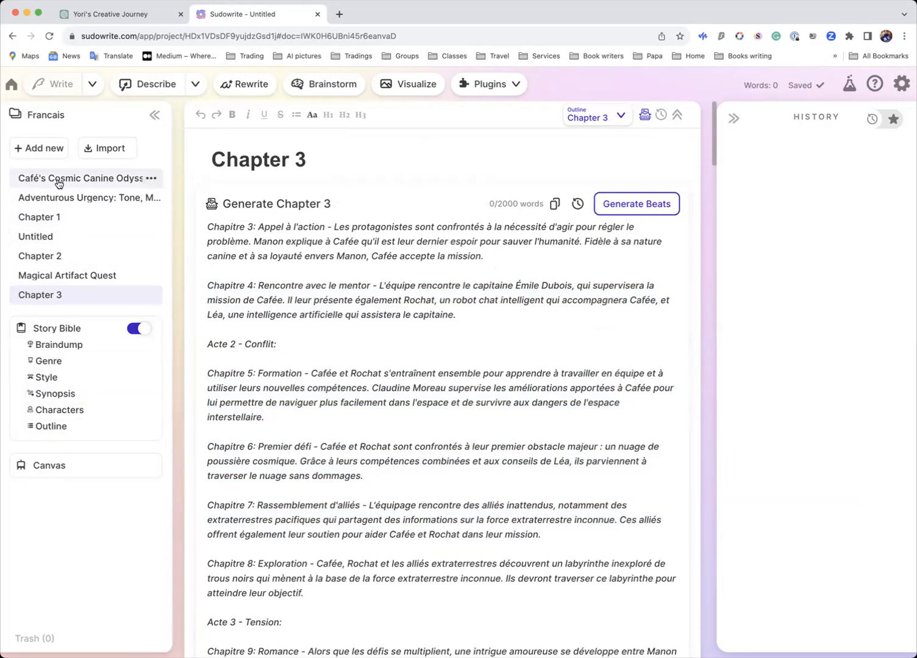
Step: Copy the whole Outline text, paste it into the body of a new blank document and skim the pasted text
left_click(50, 427)
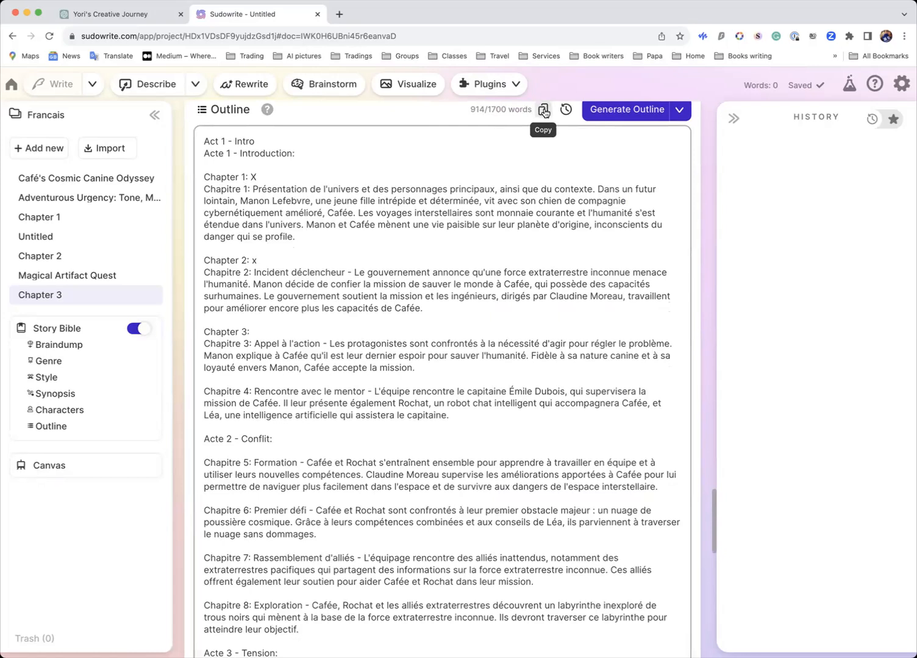
left_click(38, 157)
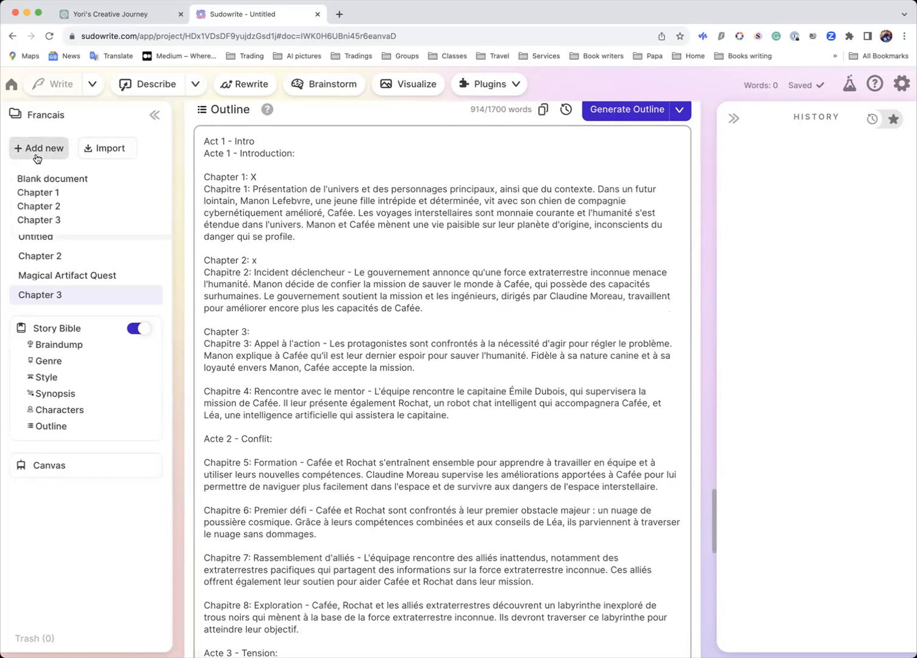
left_click(45, 179)
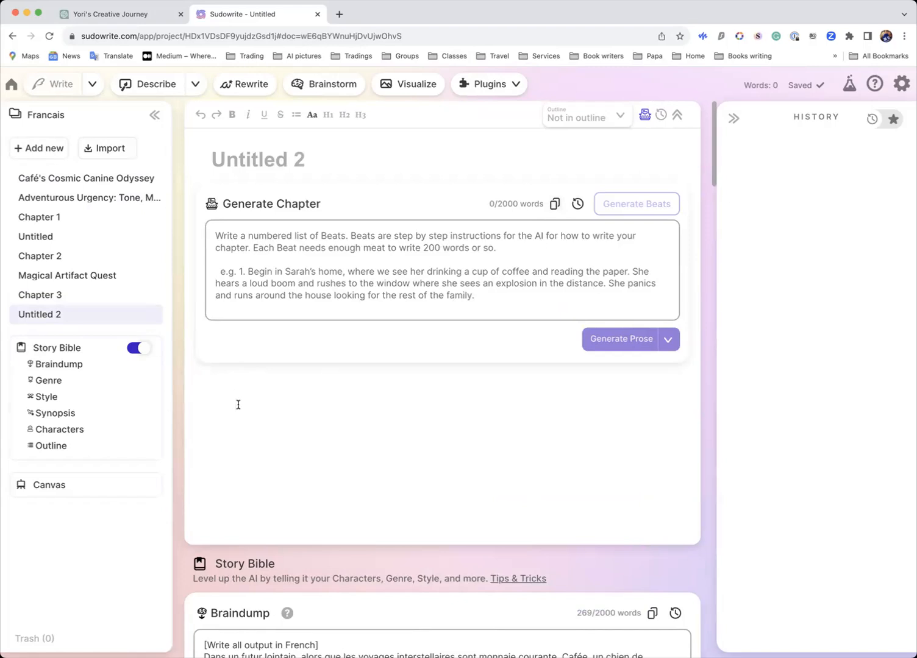
key("super+v")
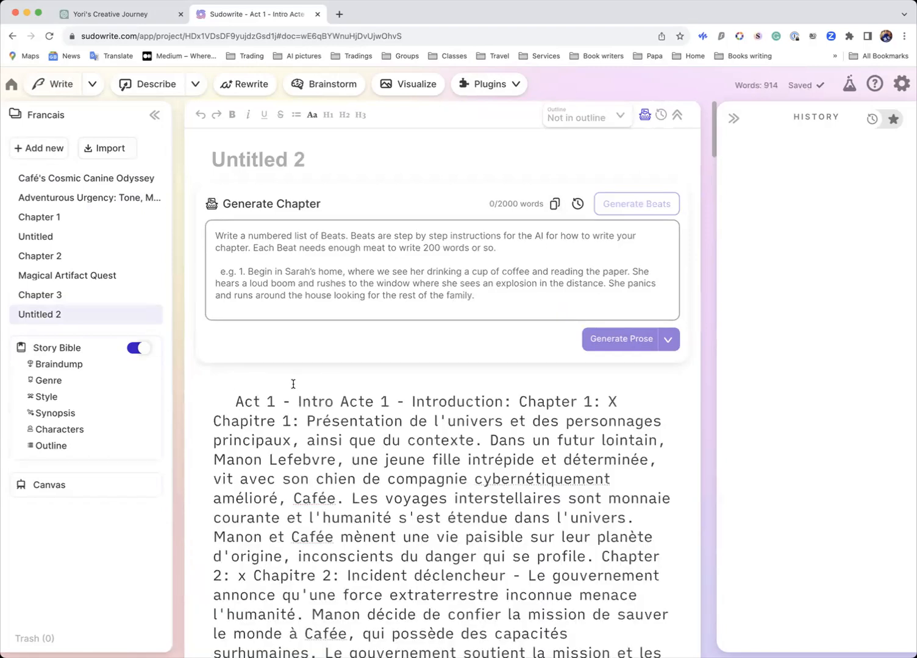
scroll(293, 384, "down", 10)
scroll(293, 384, "down", 4)
scroll(293, 384, "up", 12)
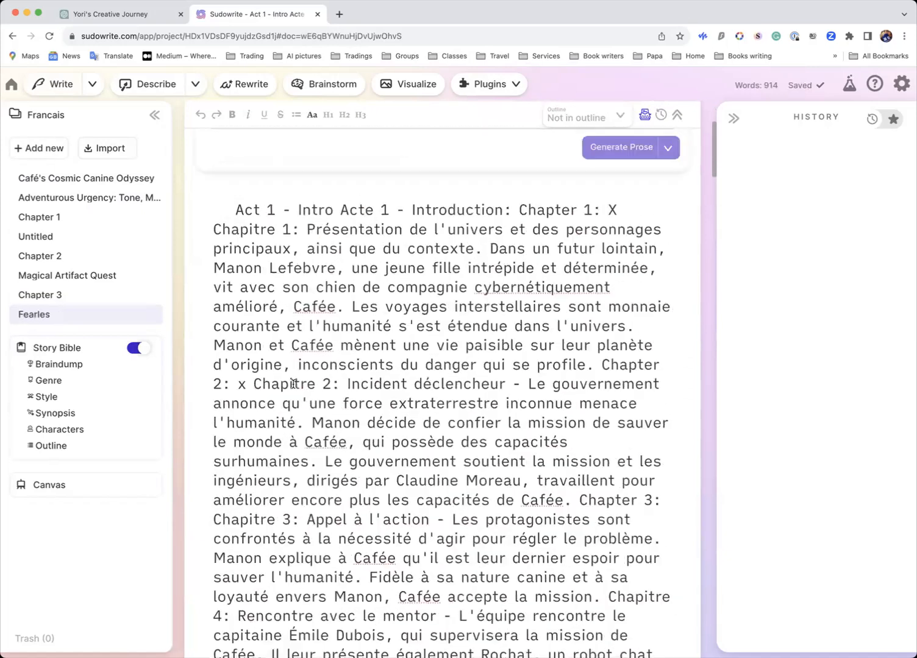
scroll(294, 384, "up", 3)
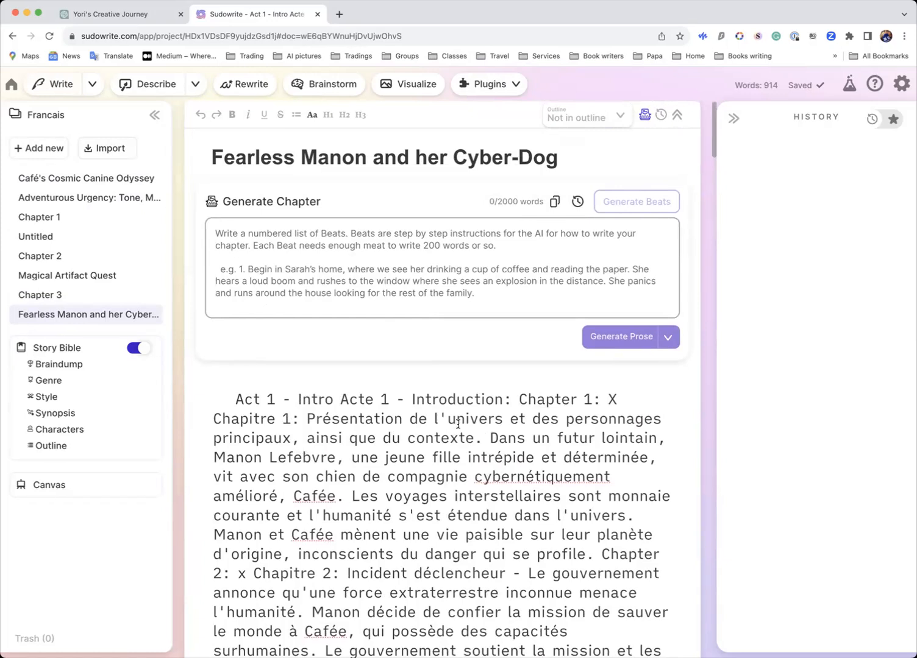
Step: In the pasted outline, put "Chapter 1: X" and the "Chapitre 1:" paragraph on separate lines
scroll(458, 423, "down", 3)
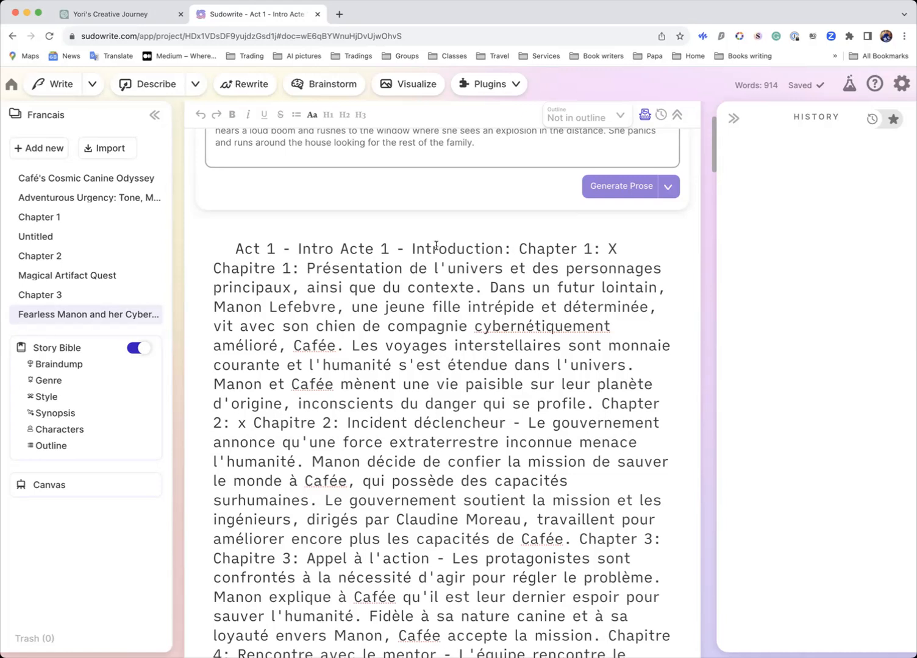
left_click(518, 248)
key("Return")
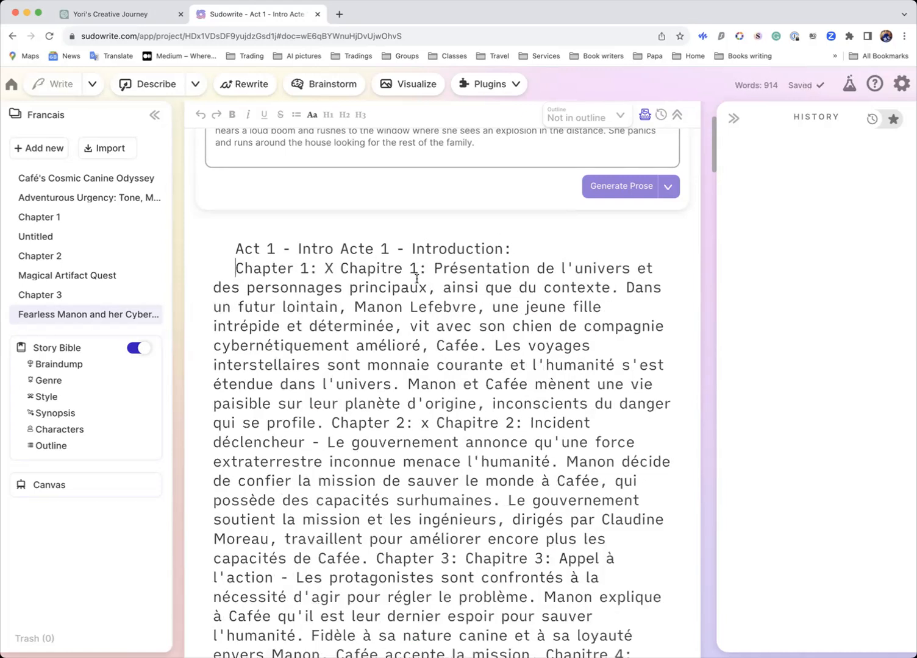
left_click(339, 267)
key("Return")
Step: Insert line breaks before "Chapter 2: x" and before "Chapitre 2:" in the pasted outline
scroll(376, 296, "down", 5)
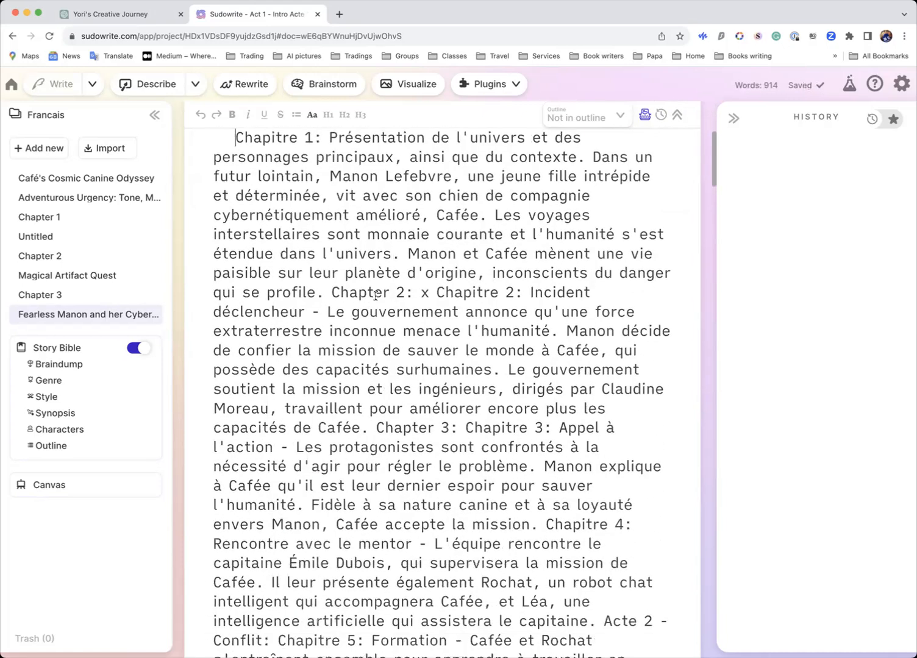
left_click(332, 293)
key("Return")
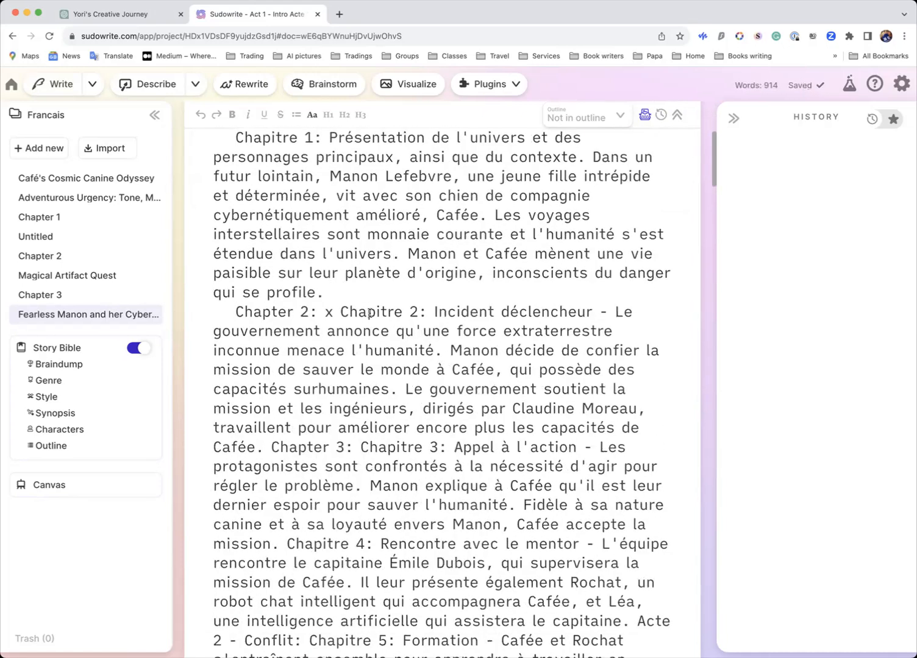
left_click(339, 312)
key("Return")
Step: Insert line breaks before "Chapter 3:", "Chapitre 4:" and "Chapitre 5:" in the pasted outline
scroll(350, 346, "down", 3)
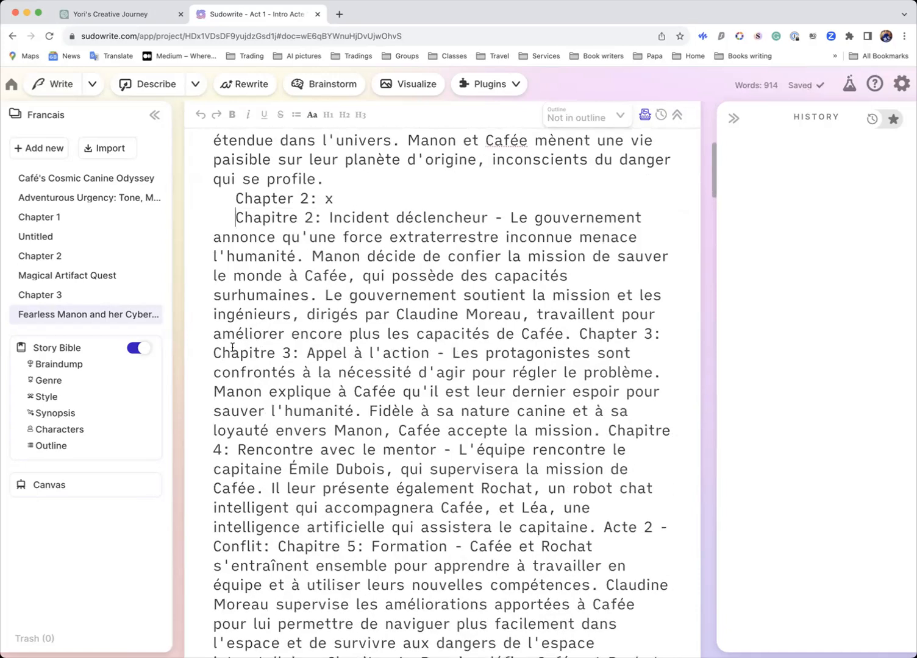
left_click(577, 334)
key("Return")
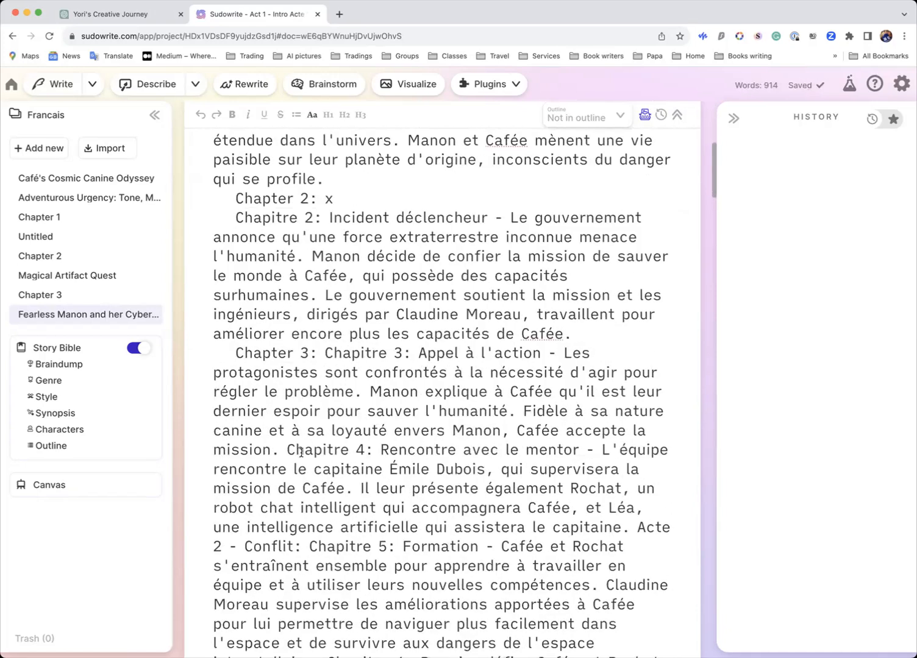
scroll(301, 453, "down", 1)
left_click(285, 402)
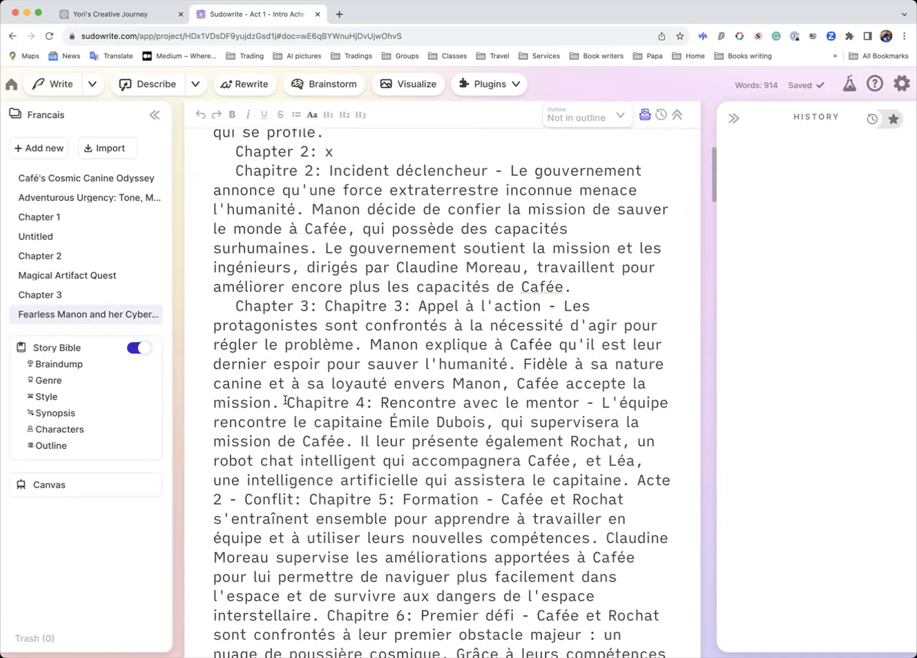
key("Return")
left_click(308, 519)
key("Return")
scroll(316, 449, "up", 2)
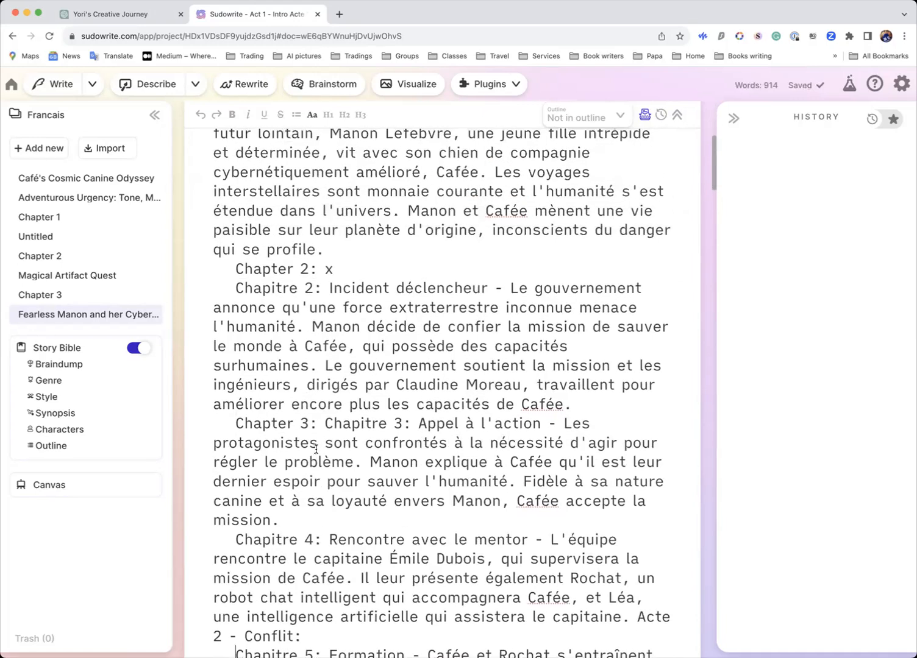
Step: View the Story Bible's Synopsis, and return to its Outline section
left_click(68, 414)
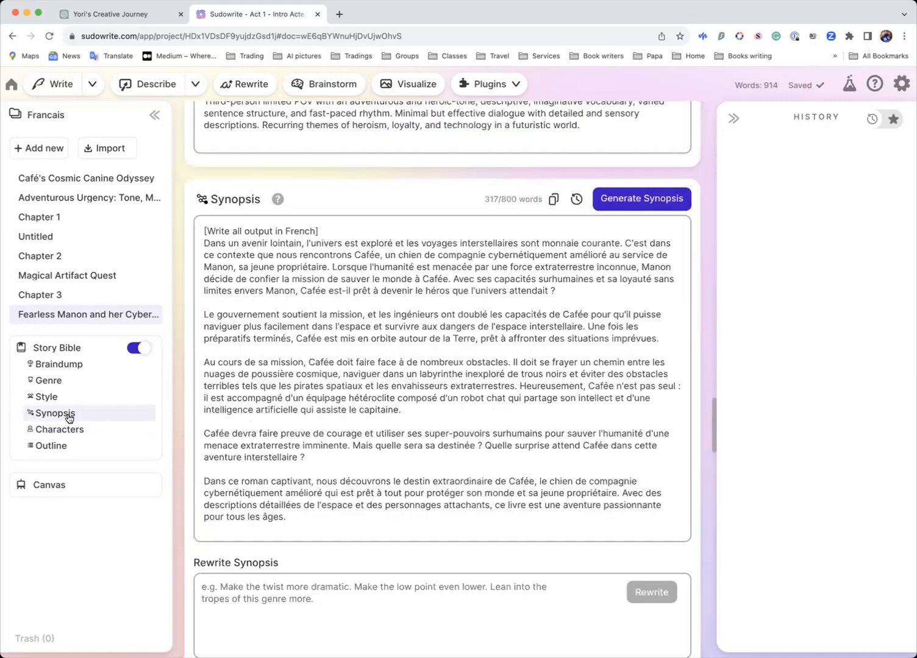
left_click(90, 446)
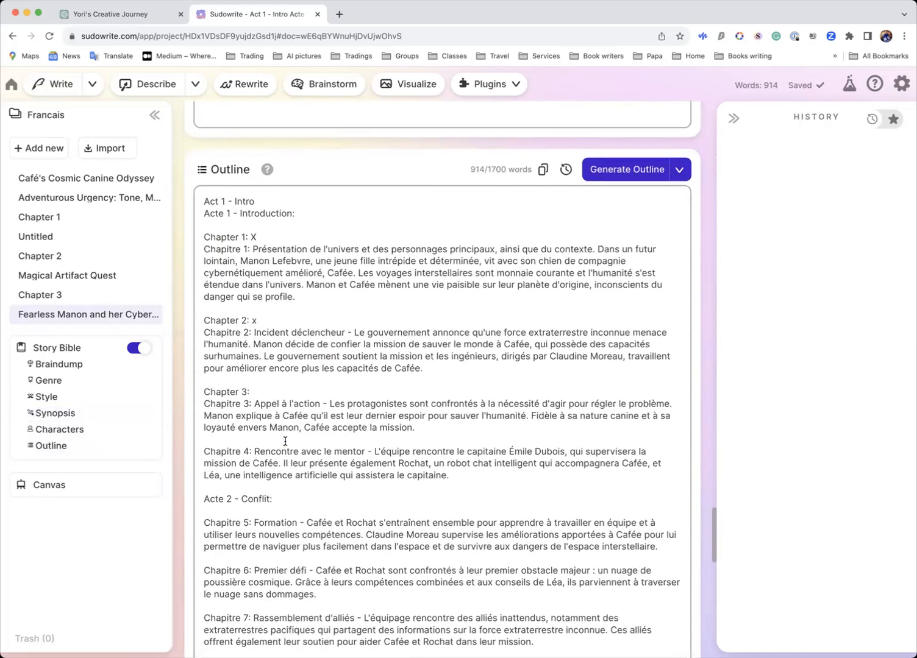
Step: Delete everything from "Chapitre 4" to the end of the Outline, leaving no blank line after the Chapitre 3 paragraph
left_click_drag(205, 451, 356, 657)
key("BackSpace")
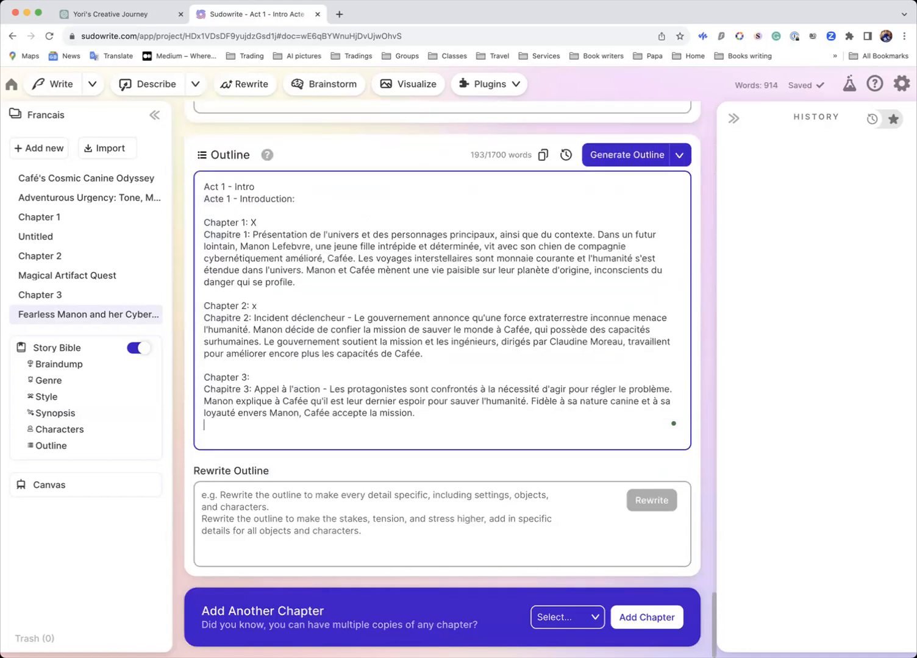
key("BackSpace")
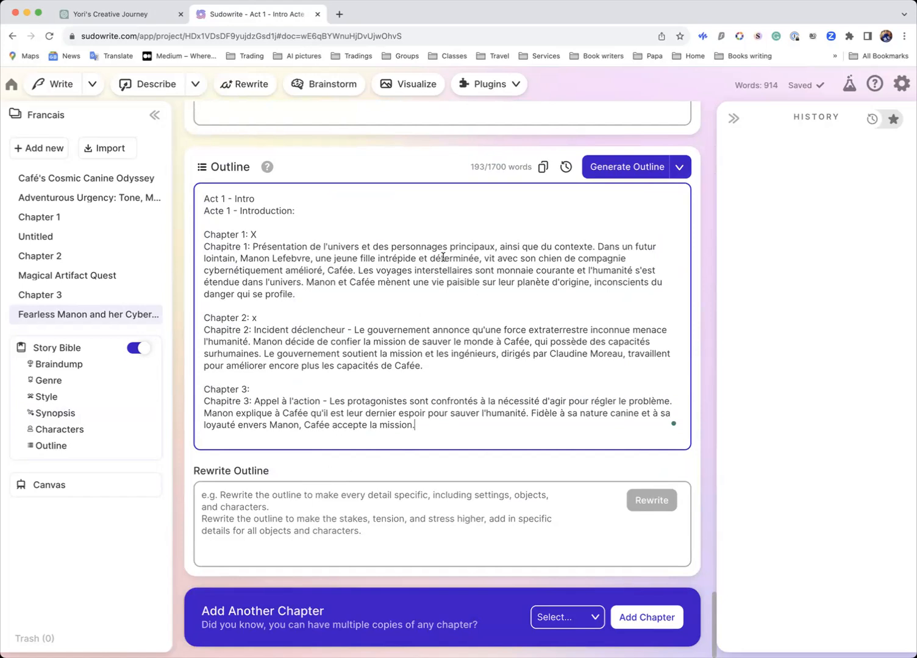
Step: Open the Chapter 3 document, expand its full outline summary, and generate beats for the chapter
scroll(446, 258, "up", 10)
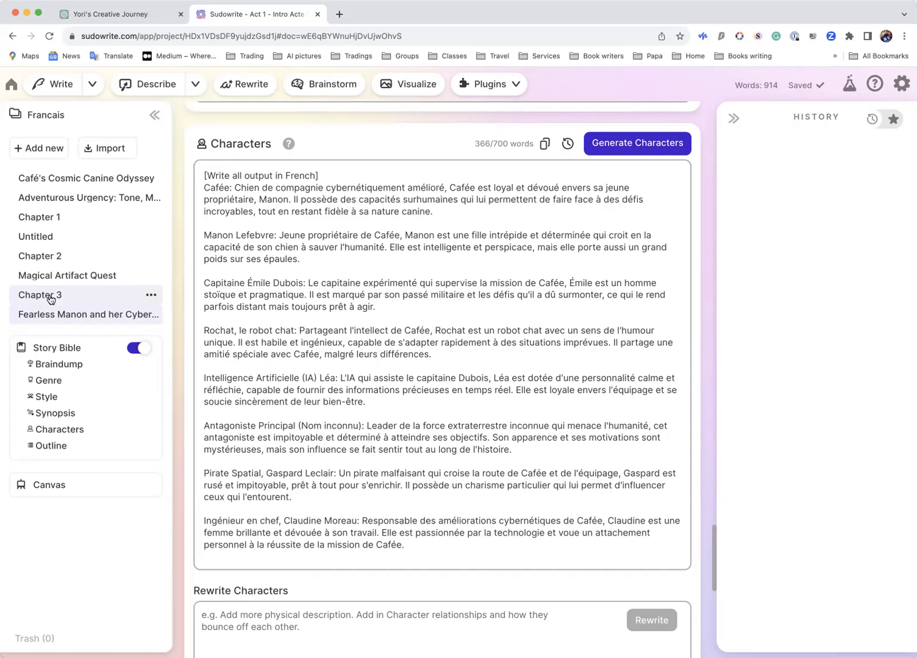
left_click(50, 298)
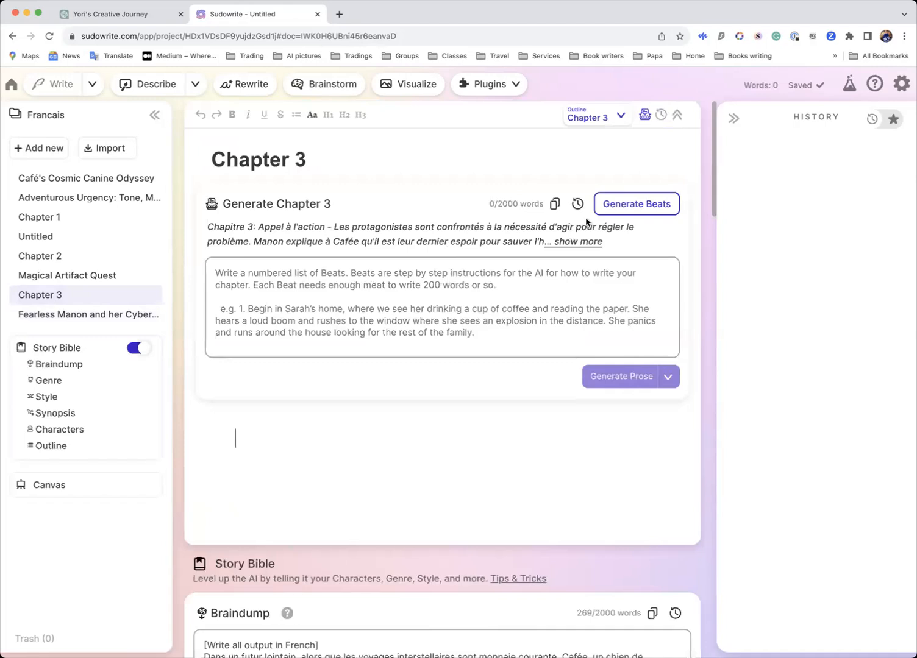
left_click(575, 243)
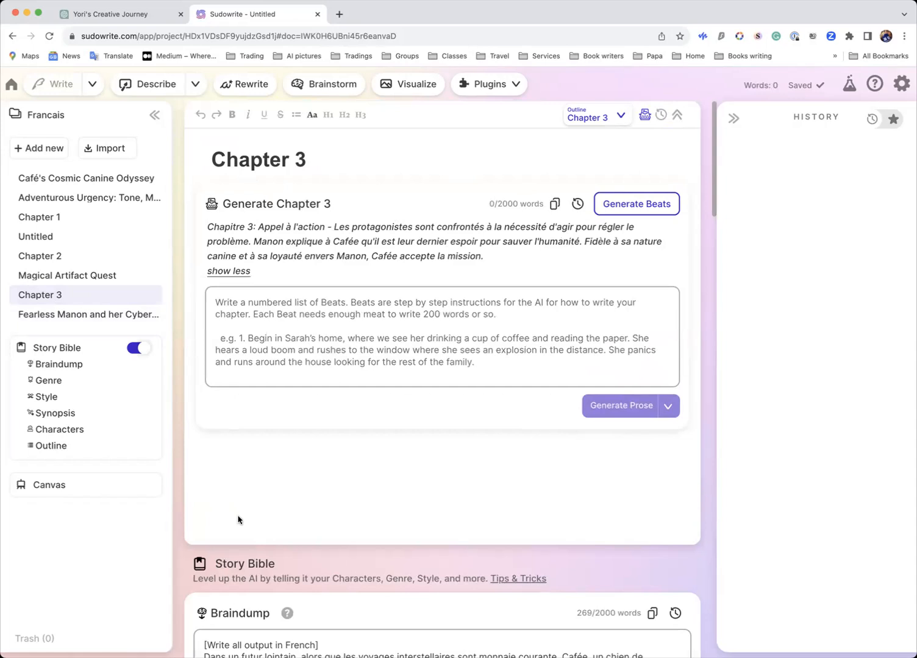
left_click_drag(252, 226, 205, 228)
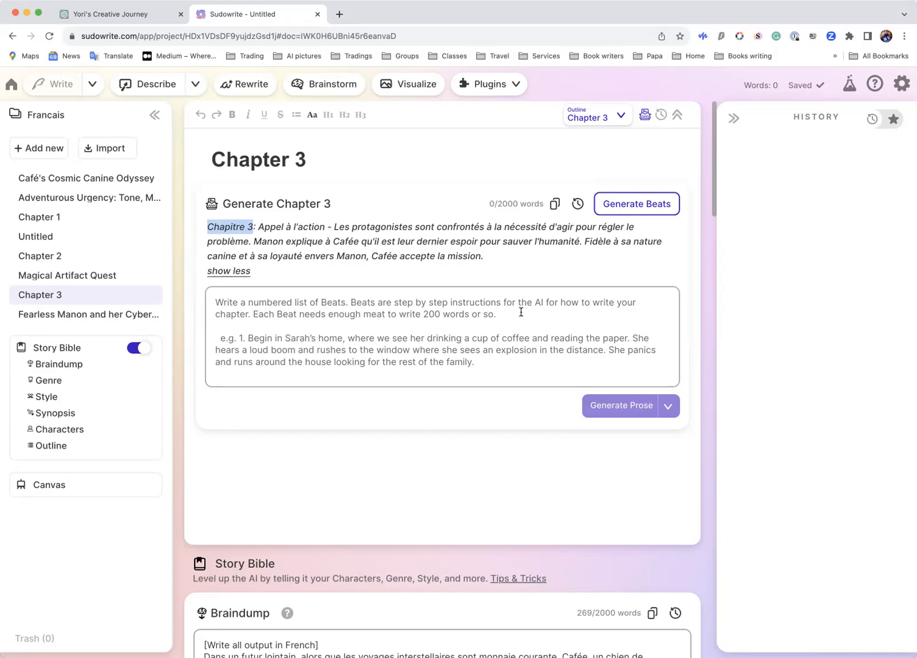
left_click(626, 208)
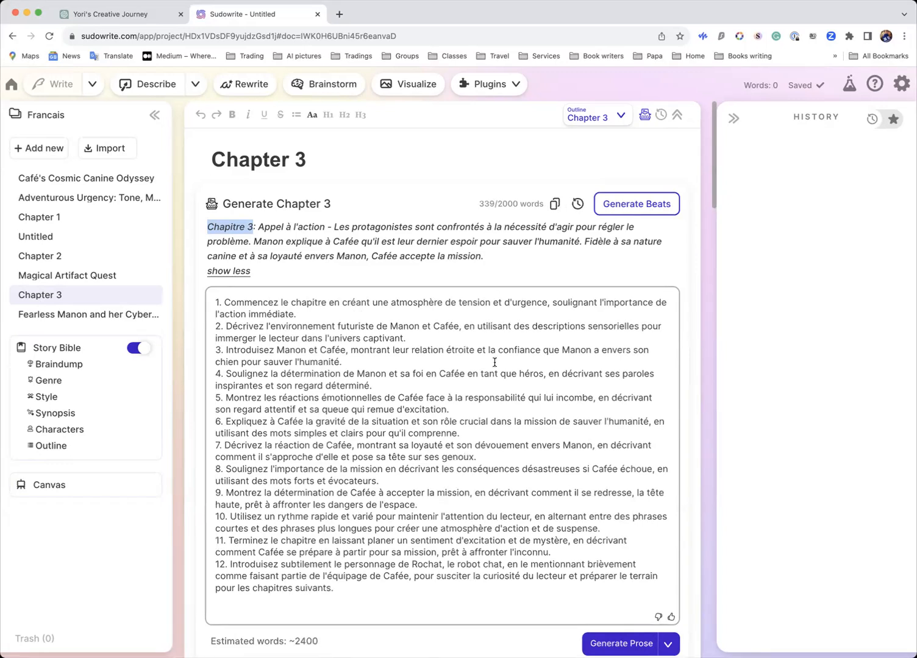
Step: In beat 3 of Chapter 3, replace "Introduisez" with "Monter la relation de" and remove the word "montrant"
scroll(494, 360, "down", 4)
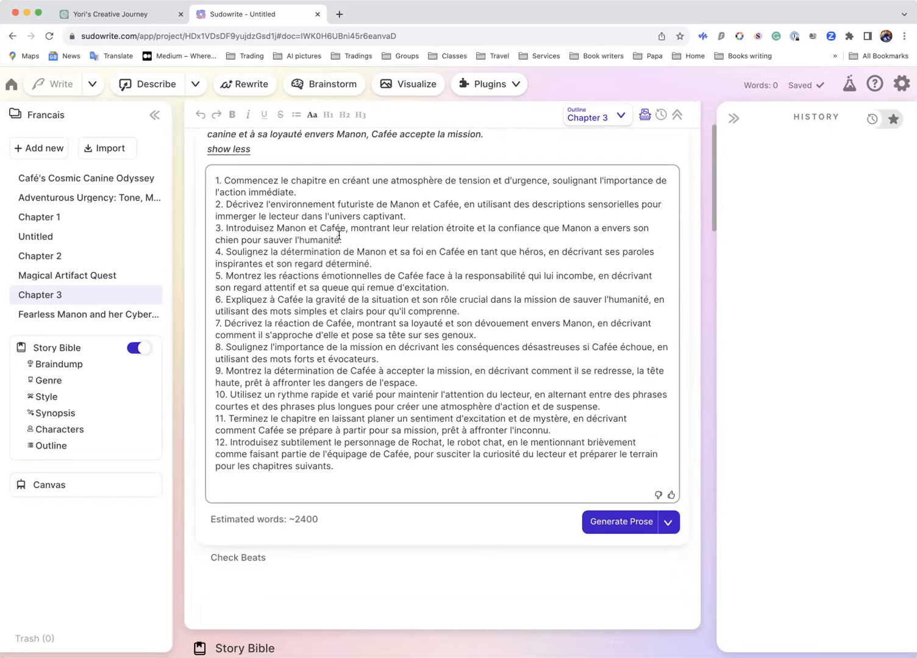
scroll(344, 235, "up", 1)
scroll(344, 235, "up", 1)
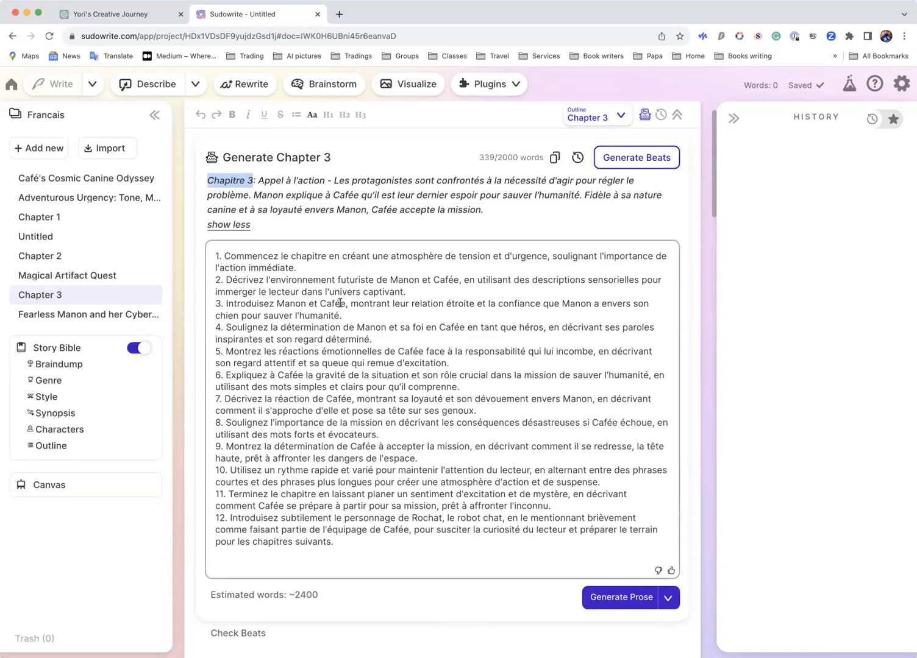
left_click_drag(277, 304, 227, 303)
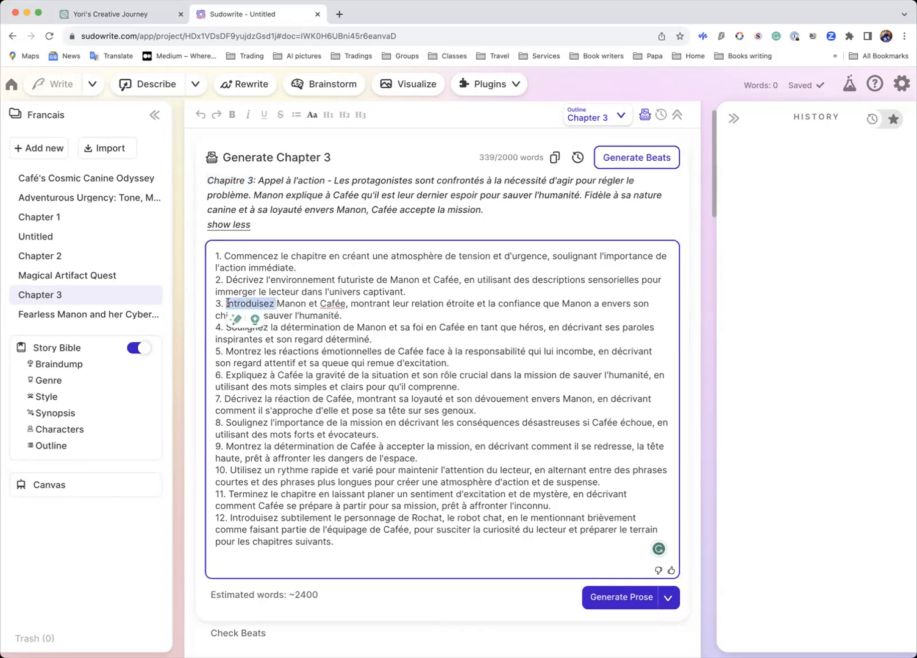
key("BackSpace")
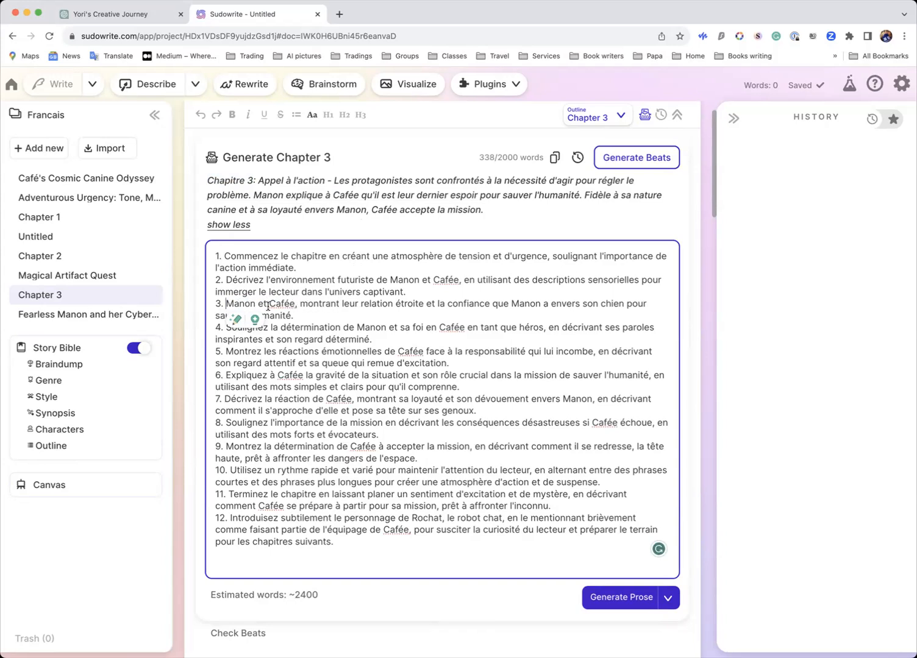
type("Monter la relation d")
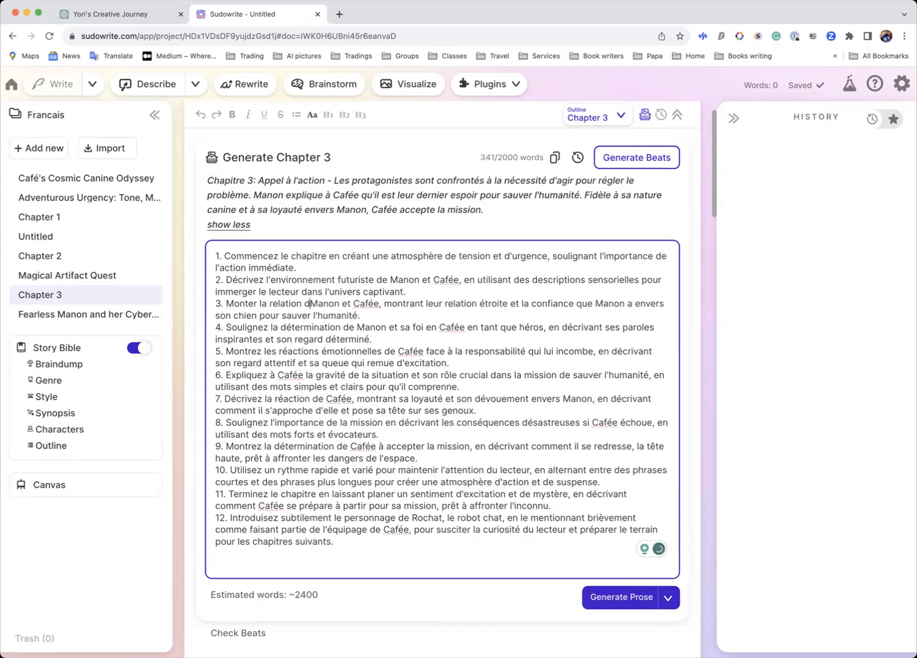
type("e")
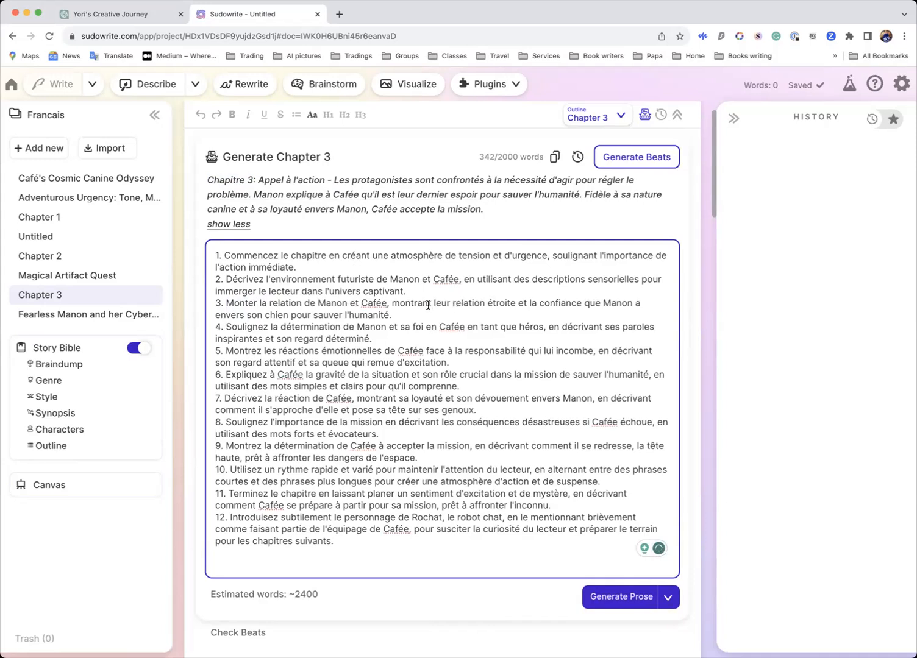
left_click_drag(433, 303, 391, 304)
key("BackSpace")
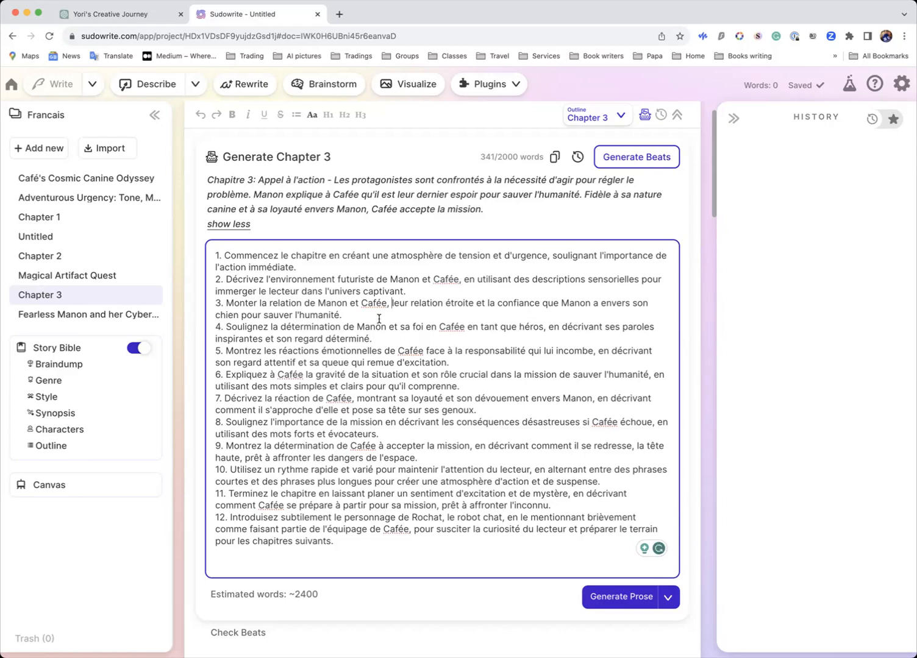
Step: Review the Chapter 3 beats and run Check Beats to examine how they are split and numbered
scroll(378, 317, "down", 1)
scroll(379, 316, "down", 1)
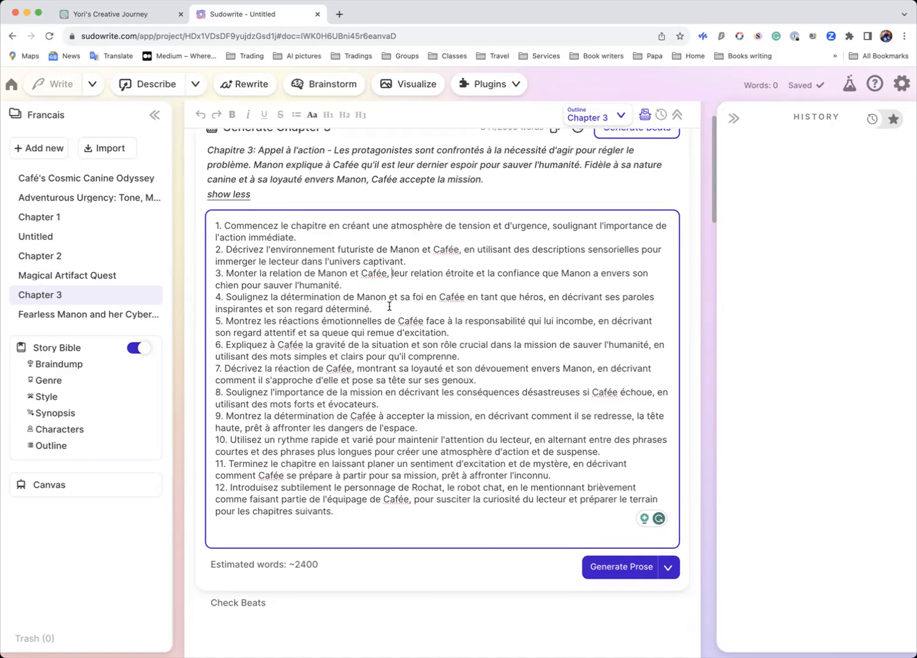
scroll(388, 306, "down", 1)
scroll(389, 306, "down", 3)
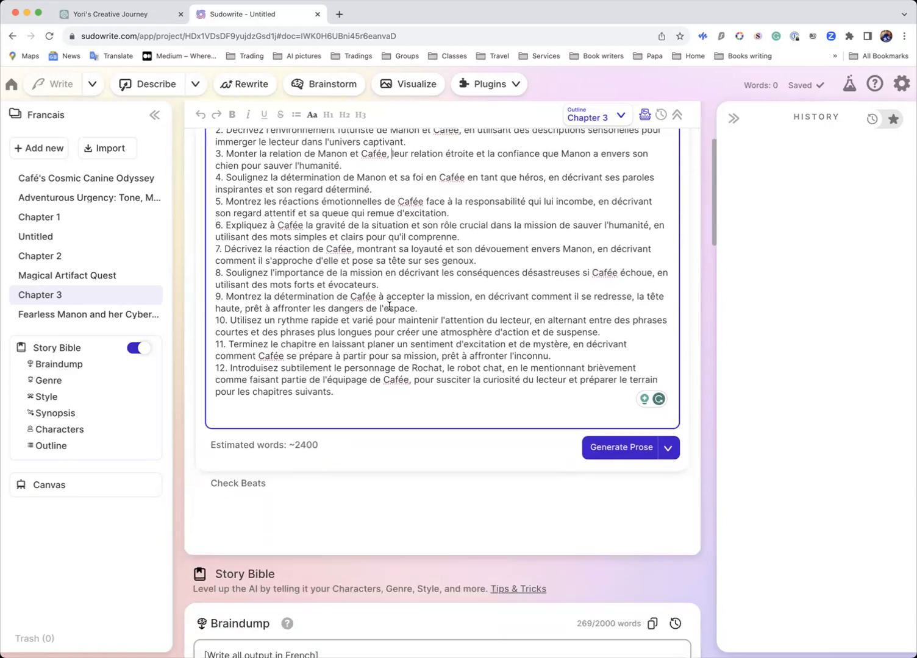
scroll(389, 306, "up", 3)
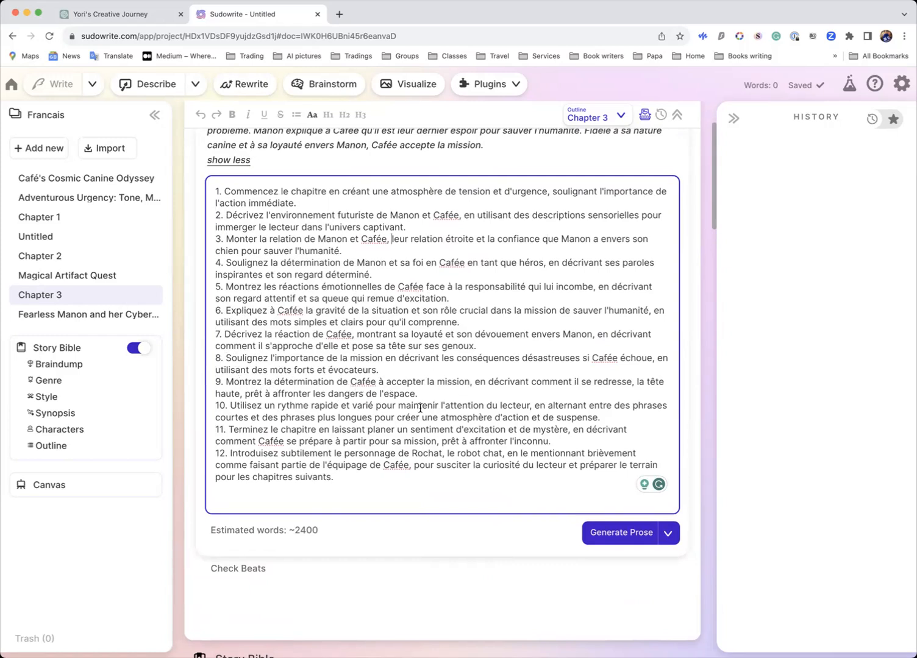
scroll(420, 408, "down", 1)
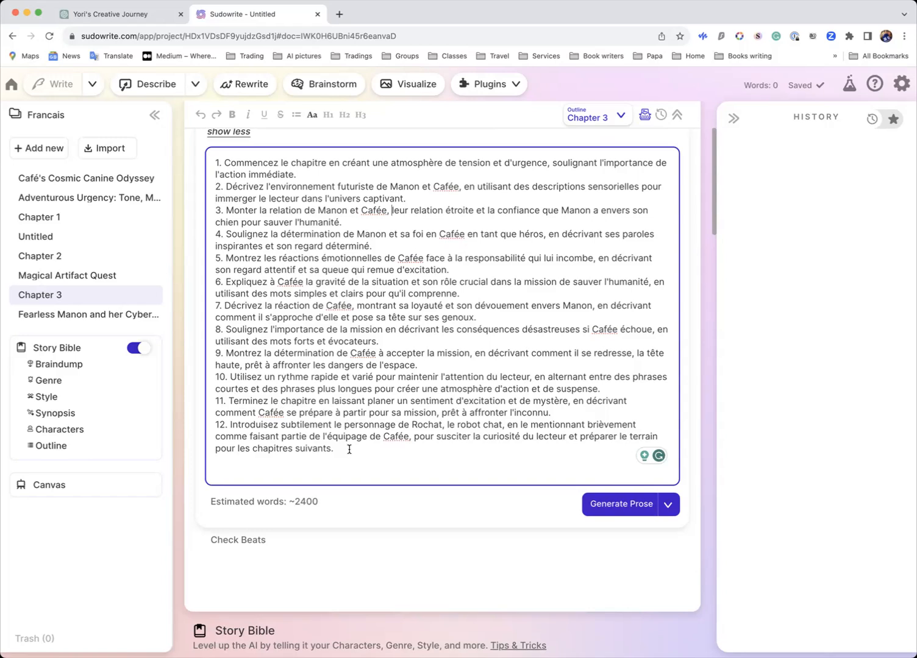
scroll(349, 450, "up", 3)
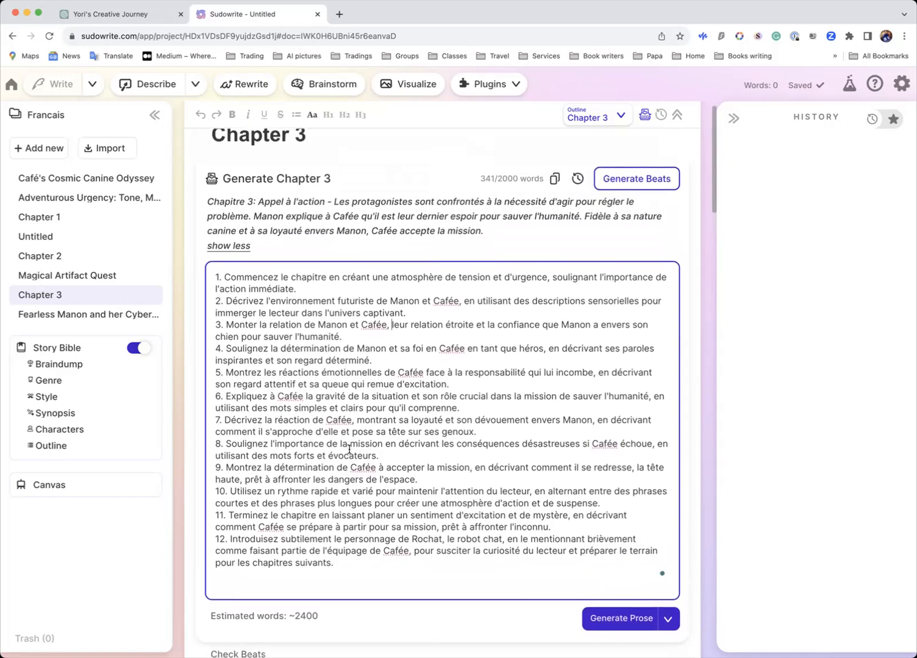
scroll(349, 449, "down", 3)
left_click(232, 514)
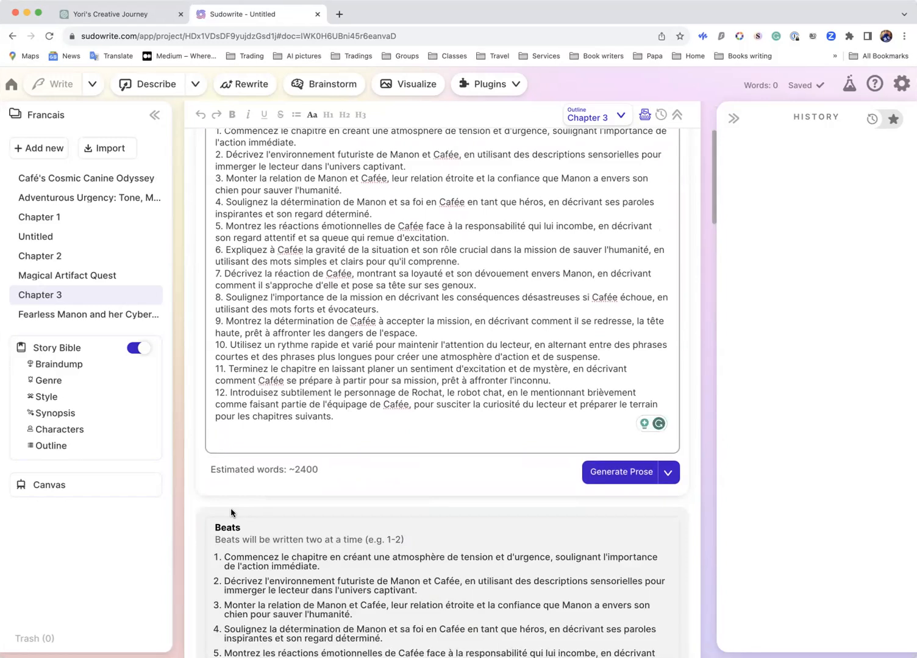
scroll(231, 513, "down", 5)
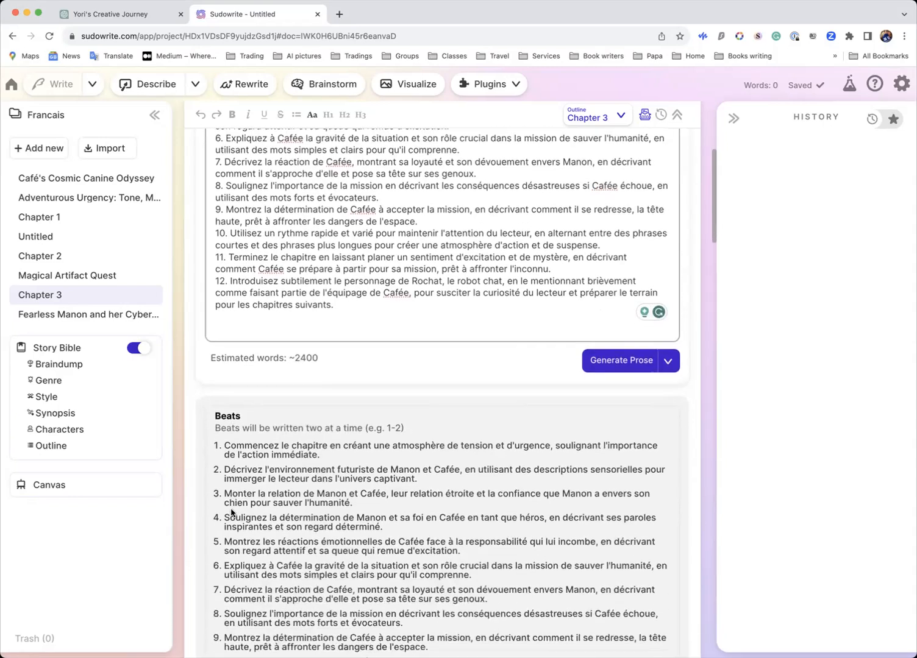
scroll(231, 514, "down", 1)
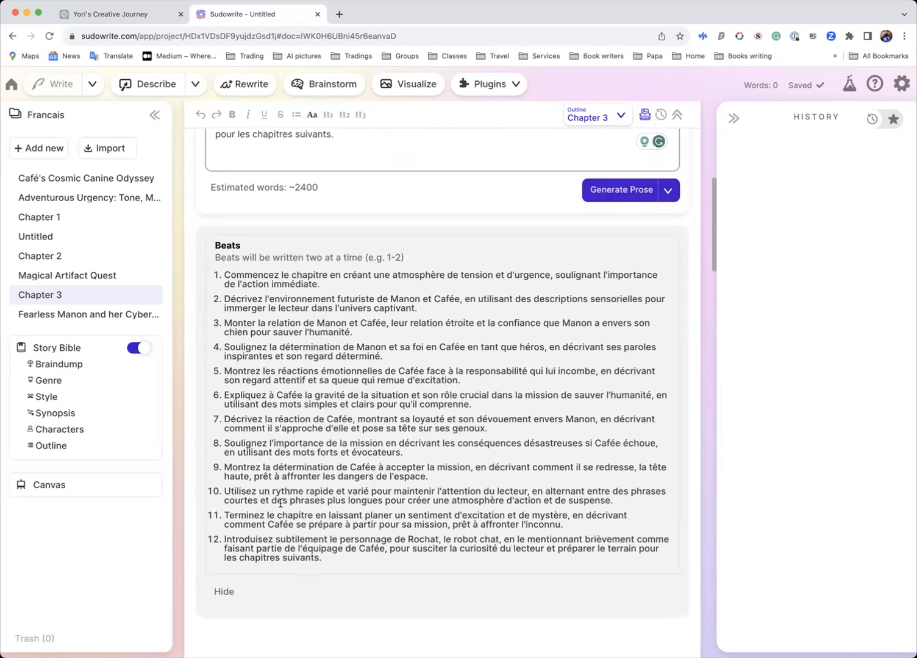
scroll(274, 509, "up", 9)
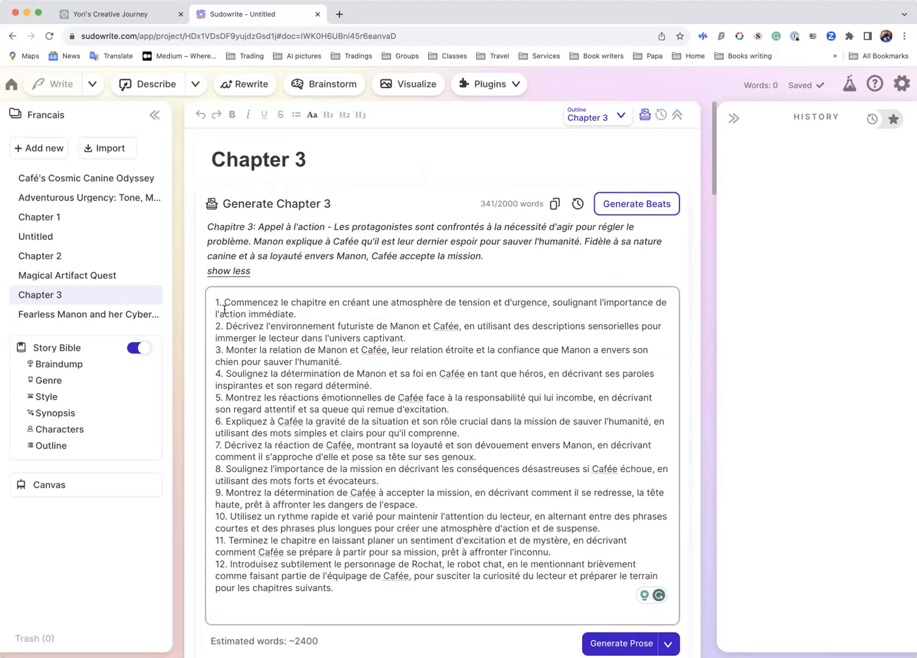
Step: Open the Chapter 2 document and select its numbered beats 1 to 15, leaving out the "Previously" paragraph
left_click(46, 259)
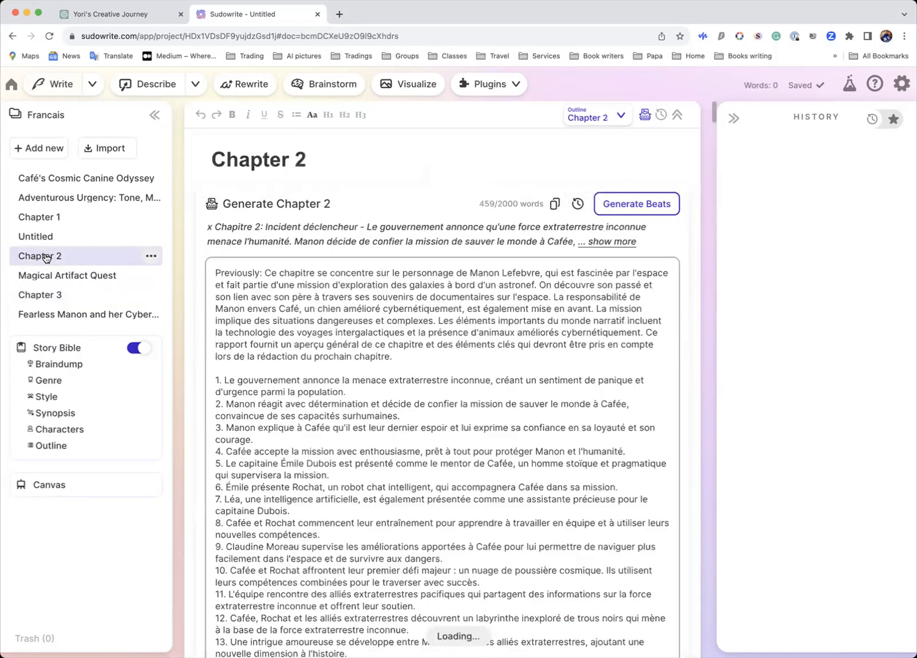
scroll(272, 322, "down", 2)
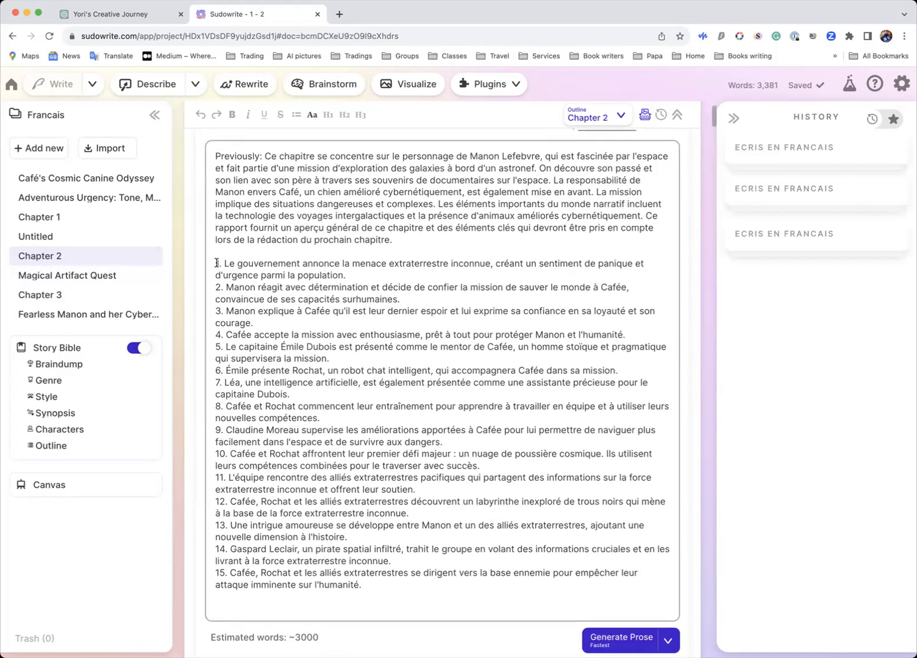
left_click_drag(215, 263, 367, 589)
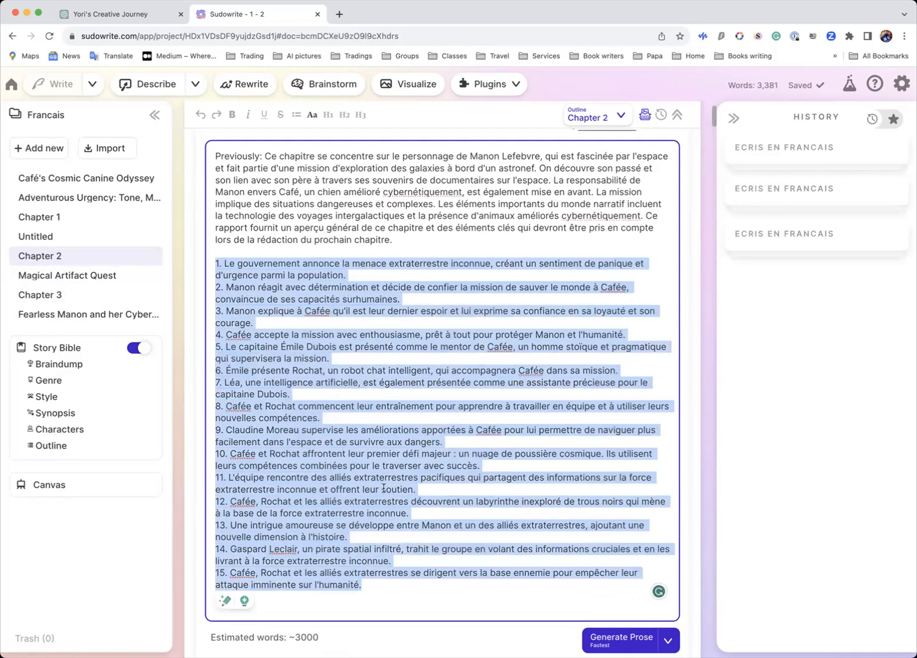
Step: Look through the list of installed plugins for one to apply to the selected Chapter 2 beats
left_click(515, 89)
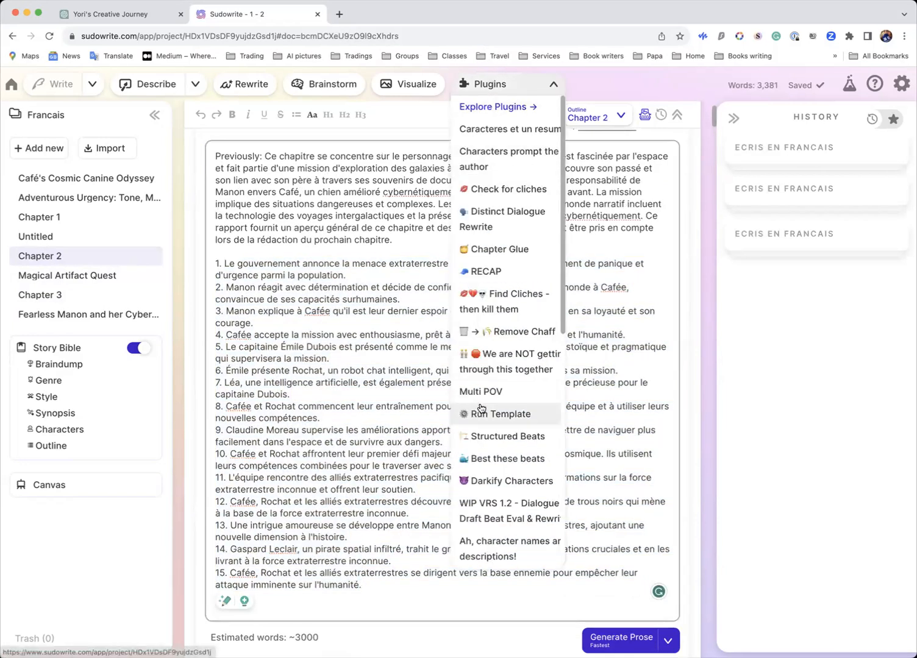
scroll(493, 428, "down", 3)
scroll(492, 429, "down", 5)
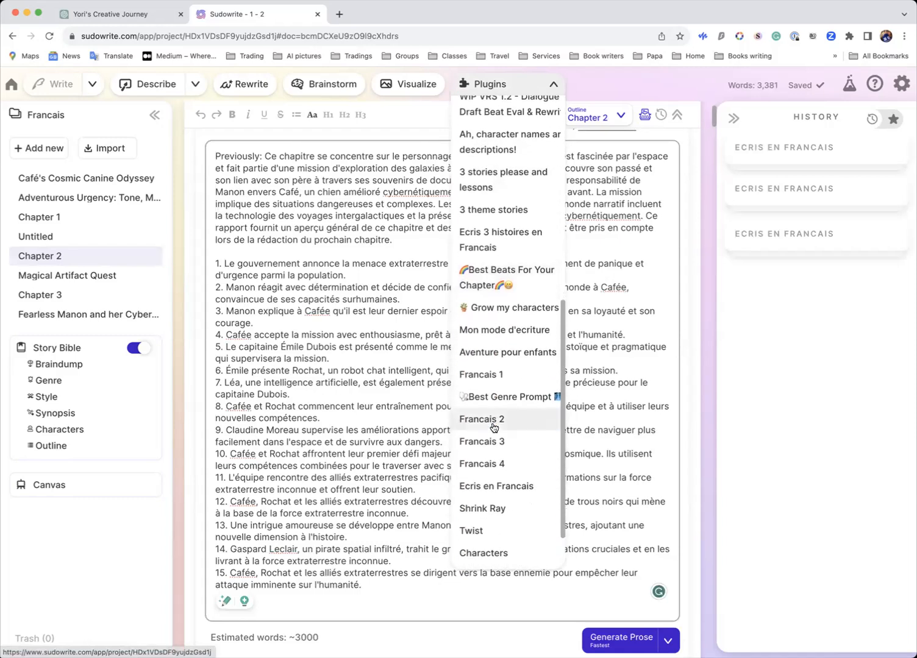
scroll(505, 421, "down", 1)
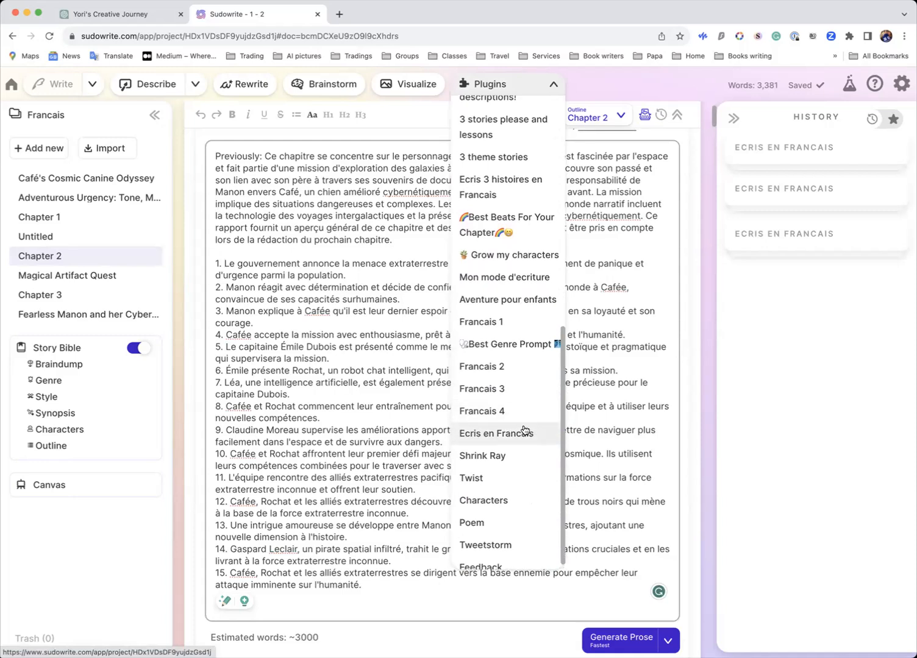
scroll(524, 431, "up", 1)
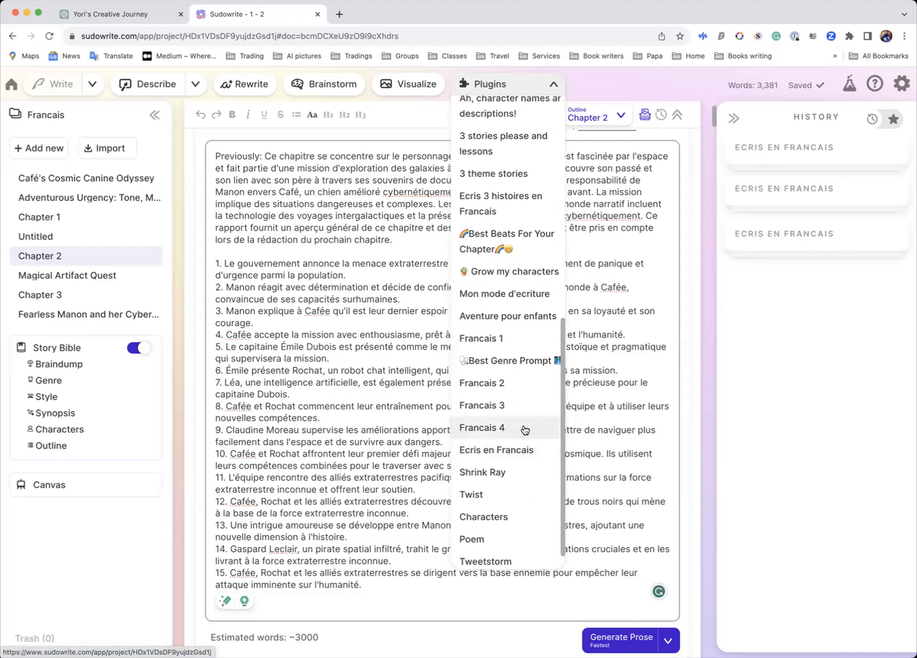
scroll(524, 430, "up", 1)
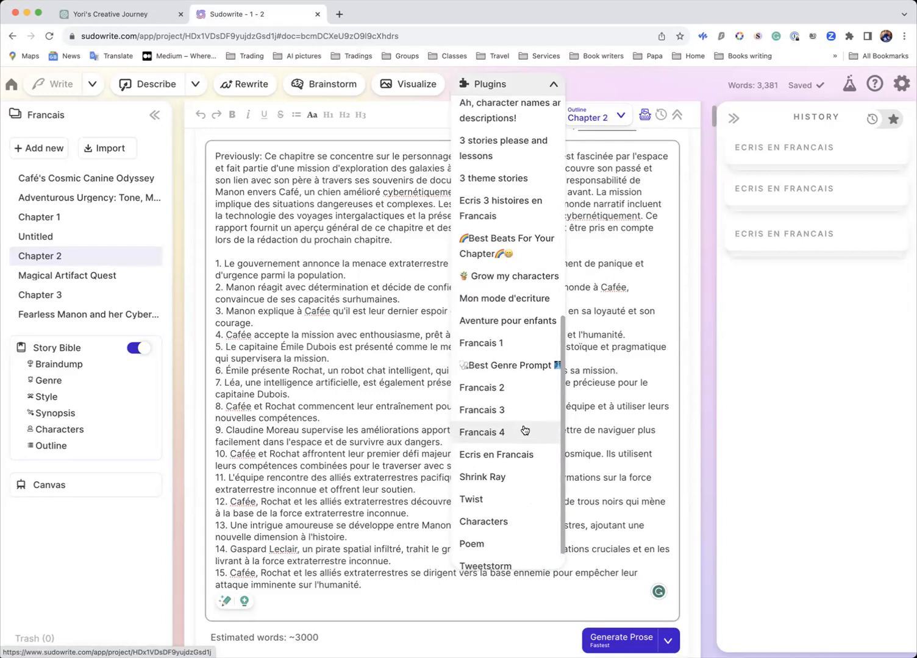
scroll(524, 431, "up", 5)
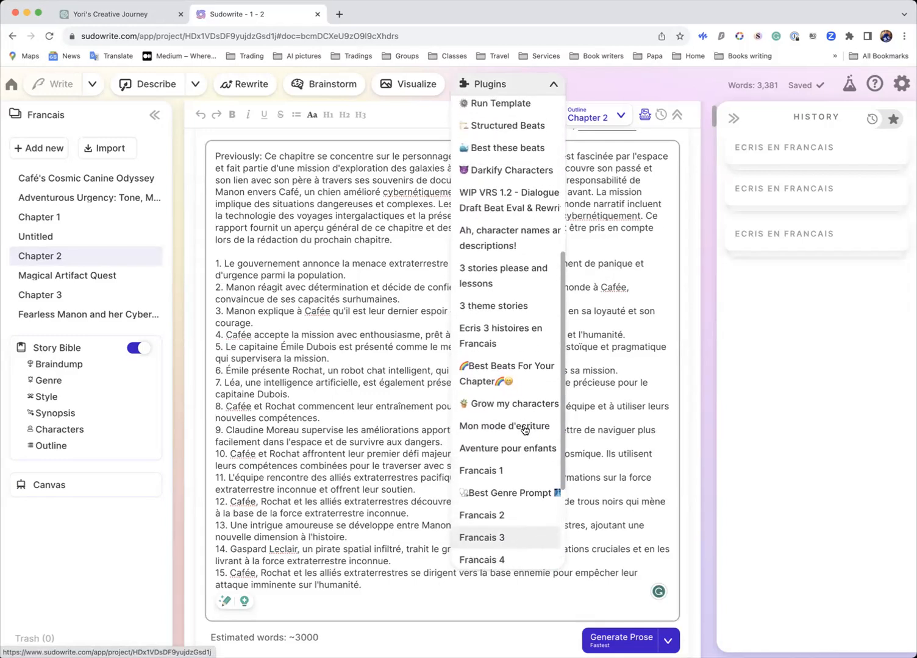
scroll(524, 431, "up", 2)
scroll(524, 430, "down", 3)
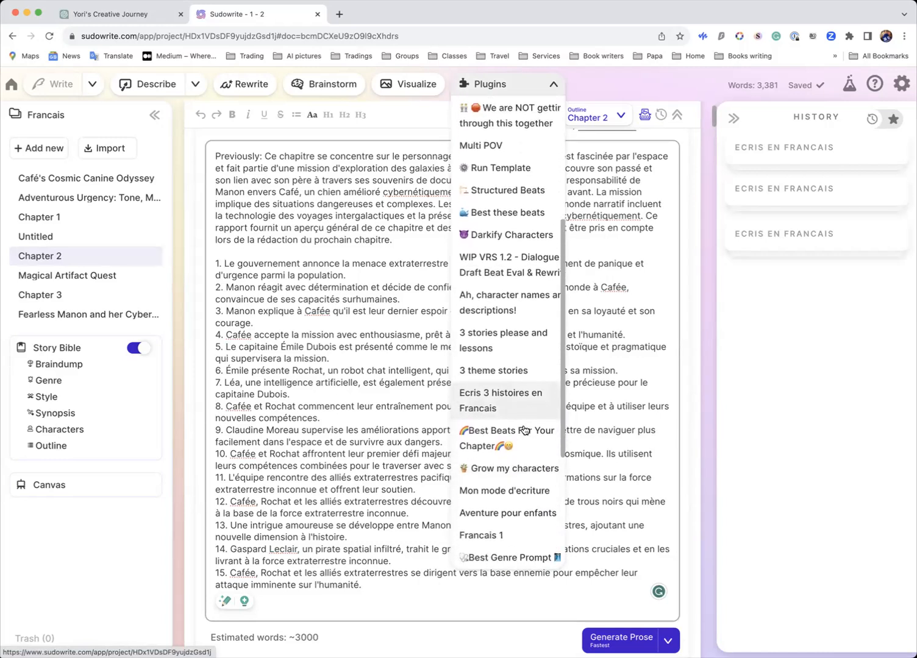
scroll(524, 430, "down", 4)
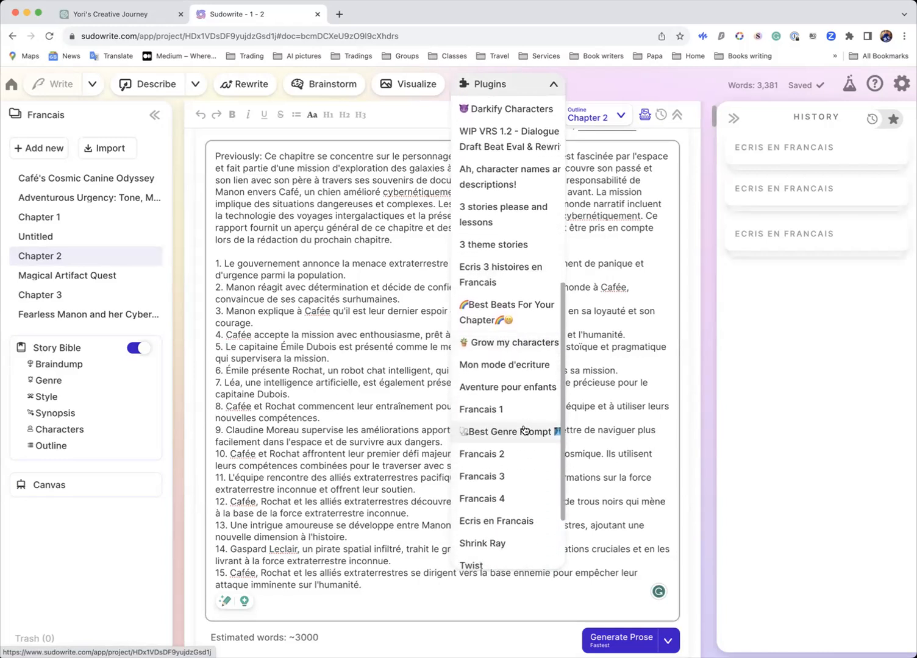
scroll(524, 430, "down", 2)
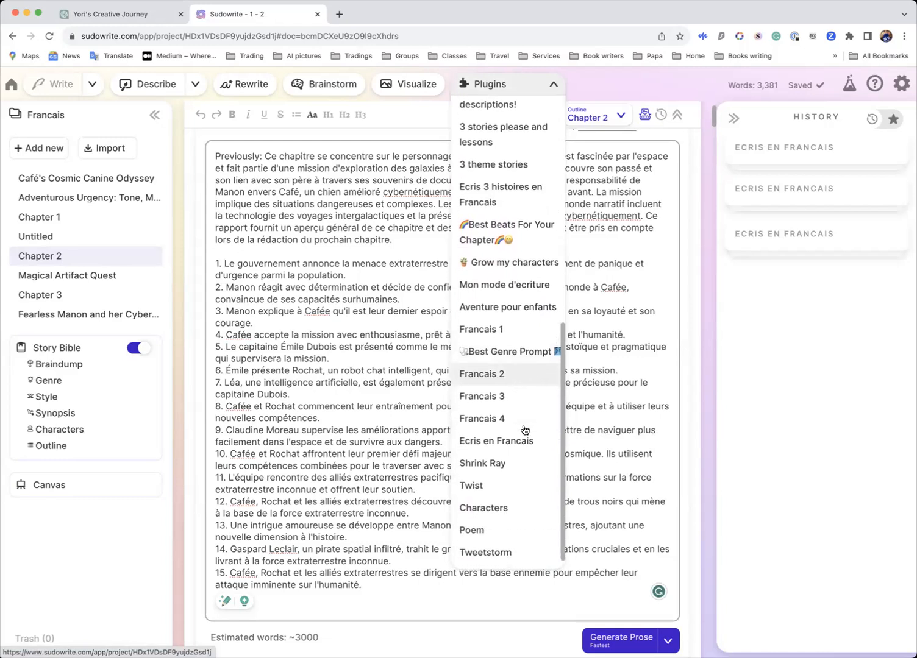
scroll(498, 127, "up", 15)
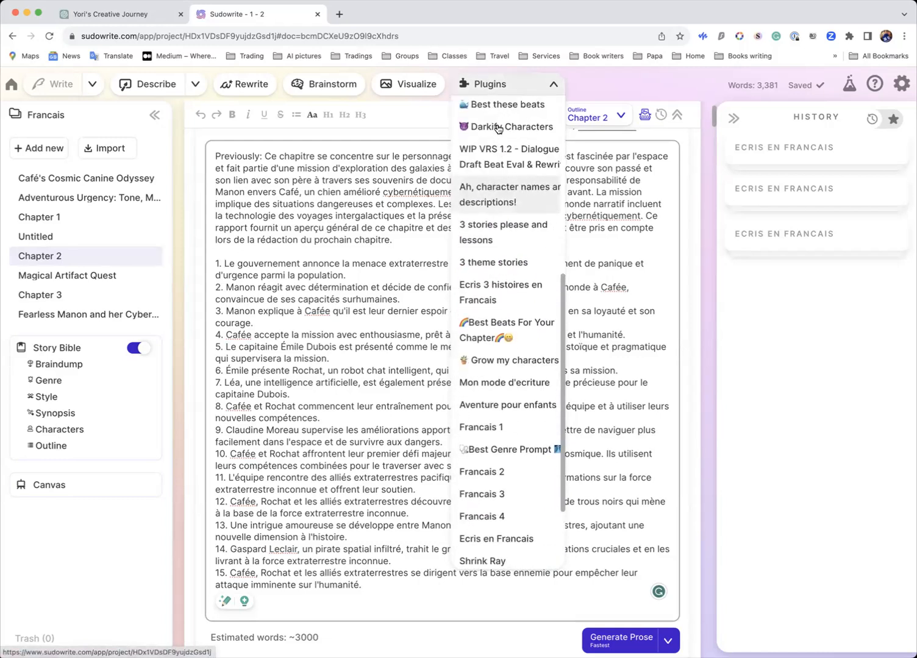
Step: Open the plugin directory, browse the popular plugins, and view the account's own plugins
left_click(497, 110)
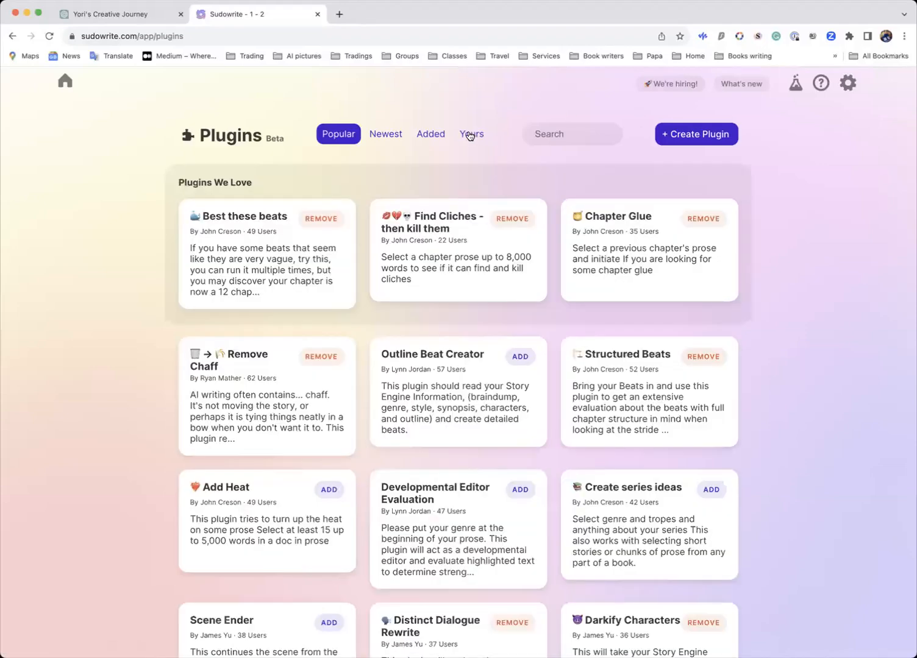
scroll(463, 251, "down", 10)
scroll(463, 252, "down", 8)
scroll(465, 252, "up", 20)
left_click(472, 135)
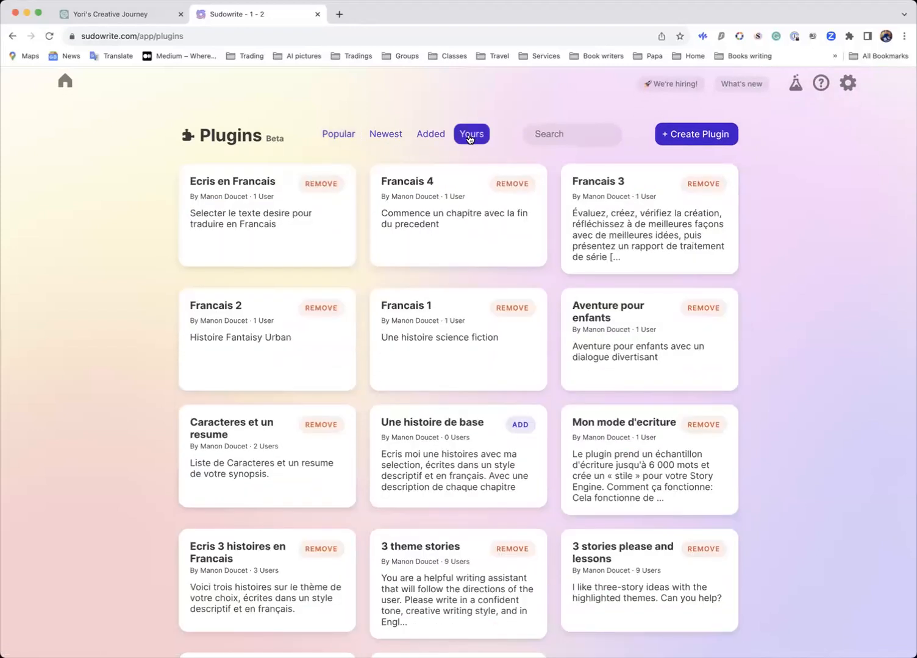
scroll(454, 223, "down", 3)
scroll(453, 223, "up", 3)
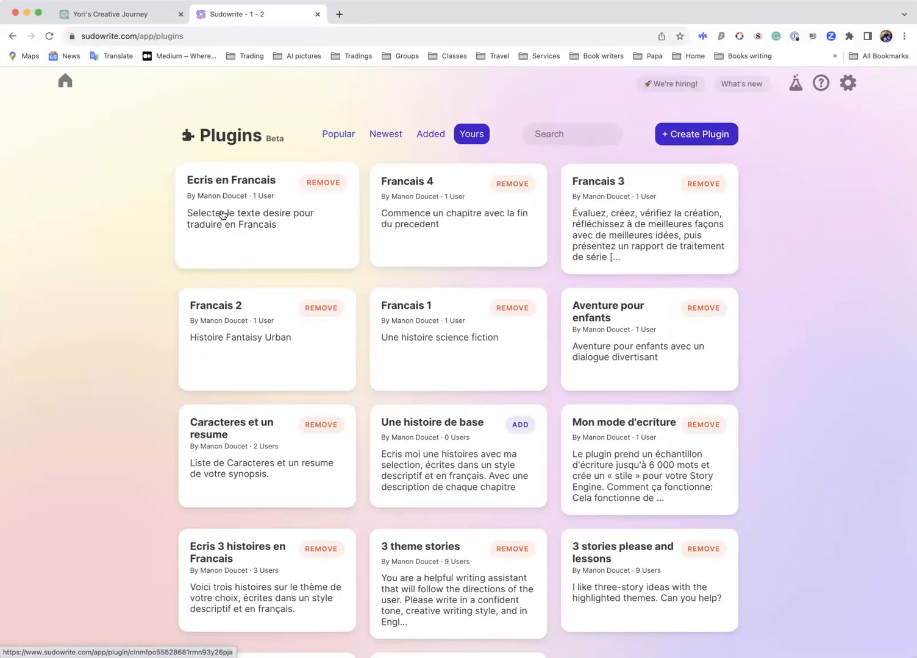
Step: Examine the prompt of the Ecris en Francais plugin, including its word limit, and return to the account's own plugins
left_click(261, 223)
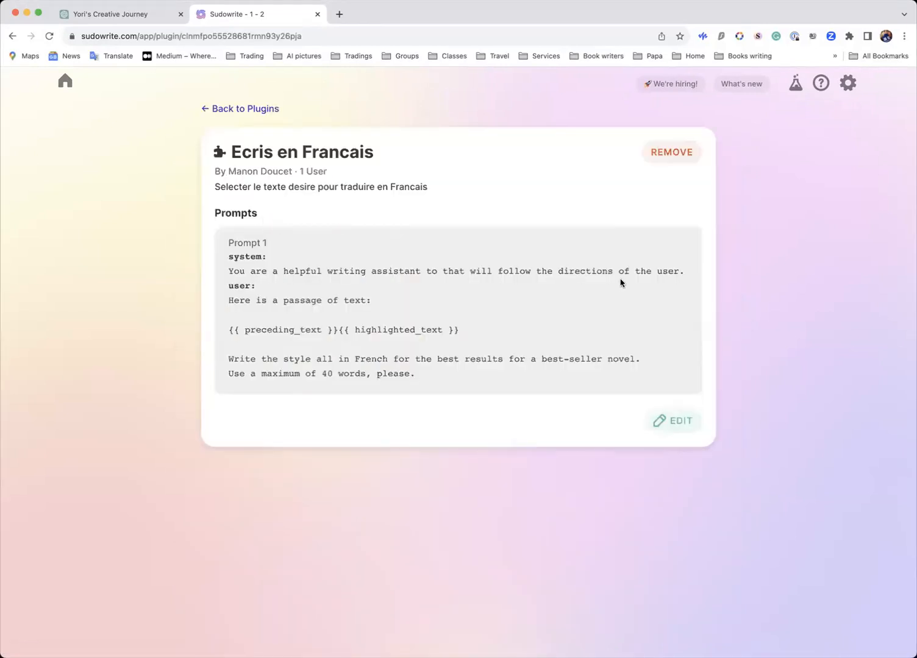
left_click_drag(256, 372, 388, 384)
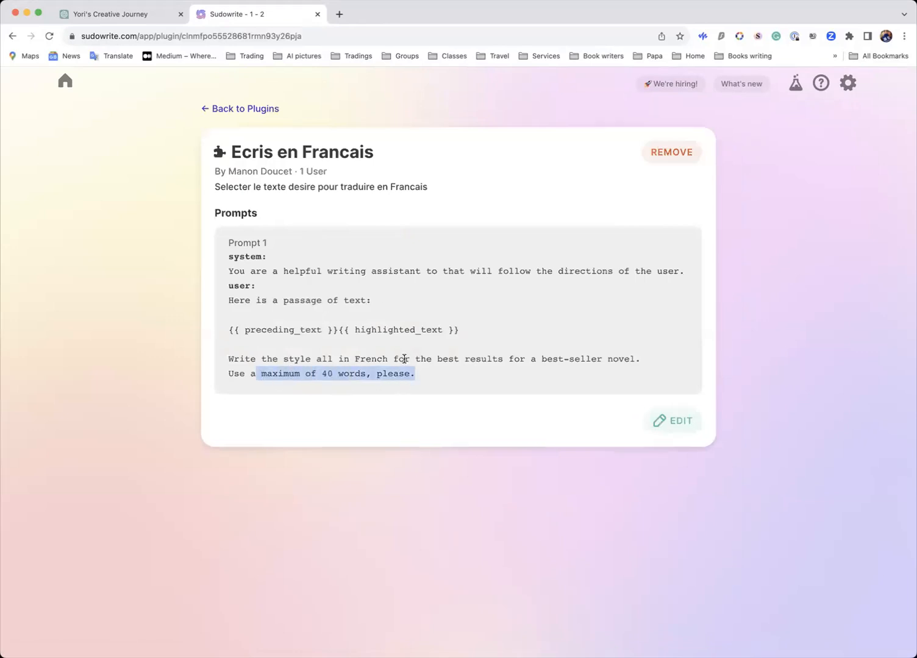
left_click(252, 110)
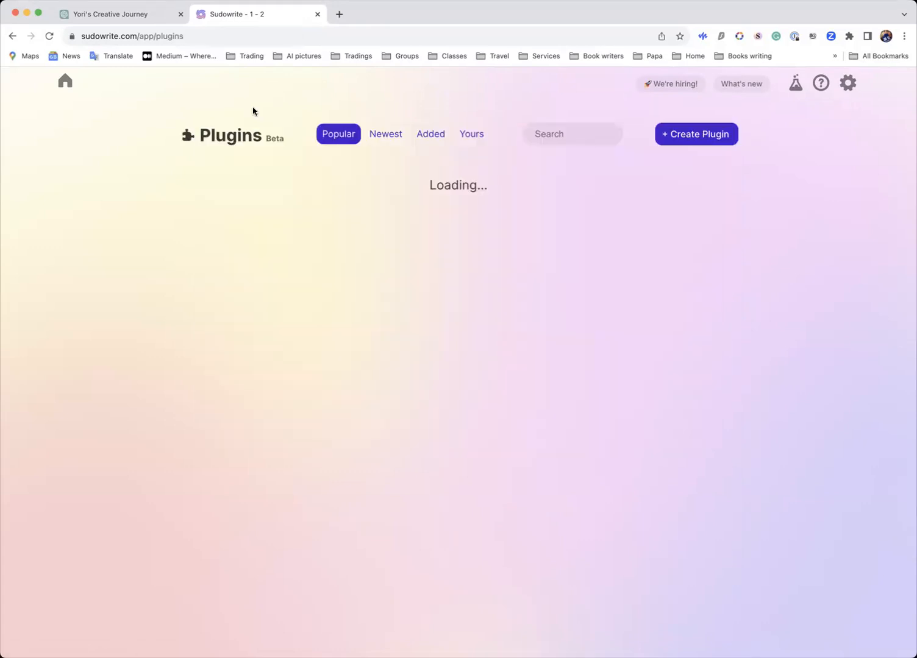
left_click(472, 135)
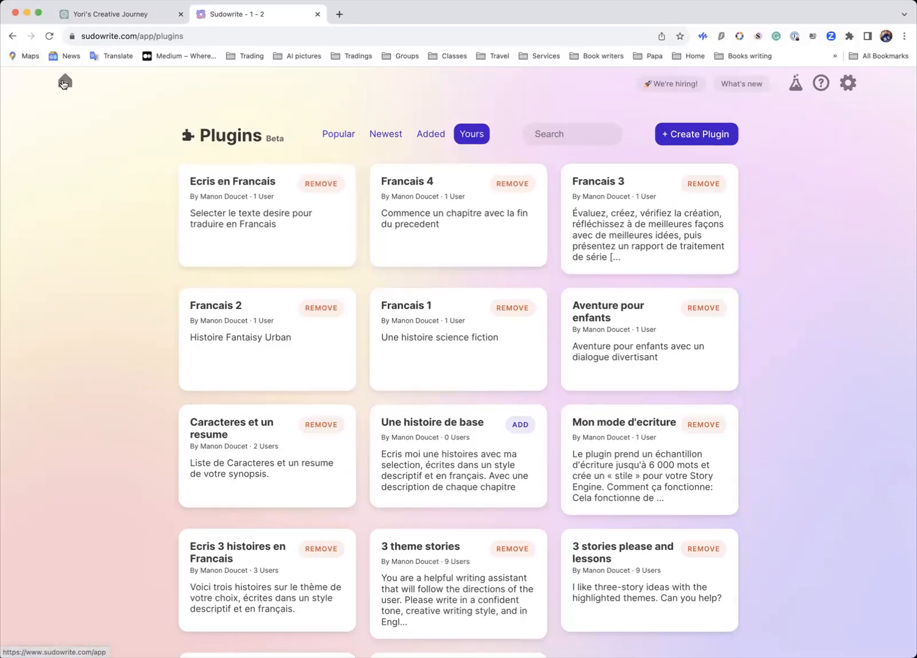
Step: Return to Chapter 2 of the Francais project, select numbered beats 1 to 15, and run the Francais 4 plugin on them
left_click(63, 83)
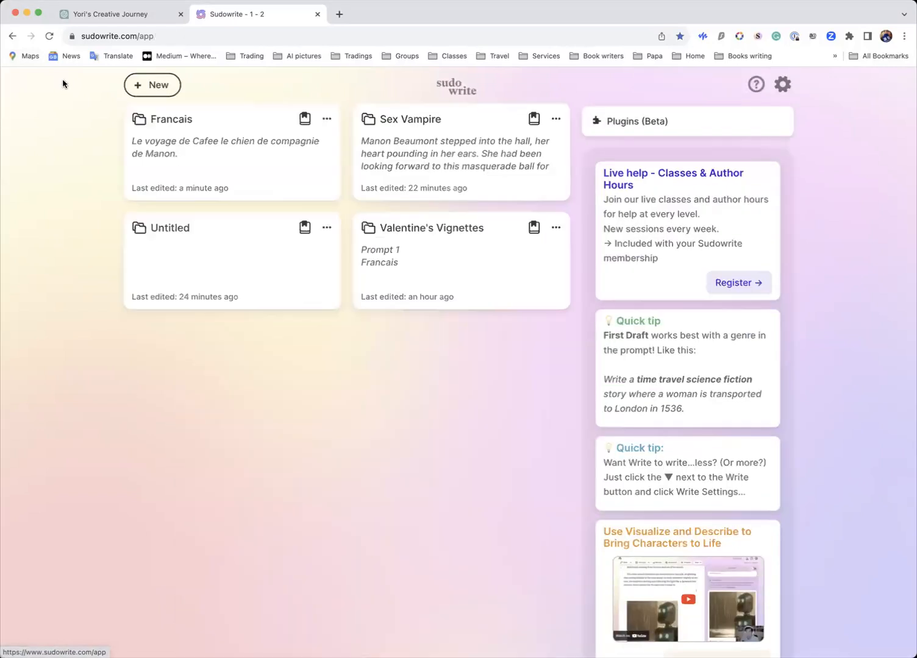
left_click(291, 160)
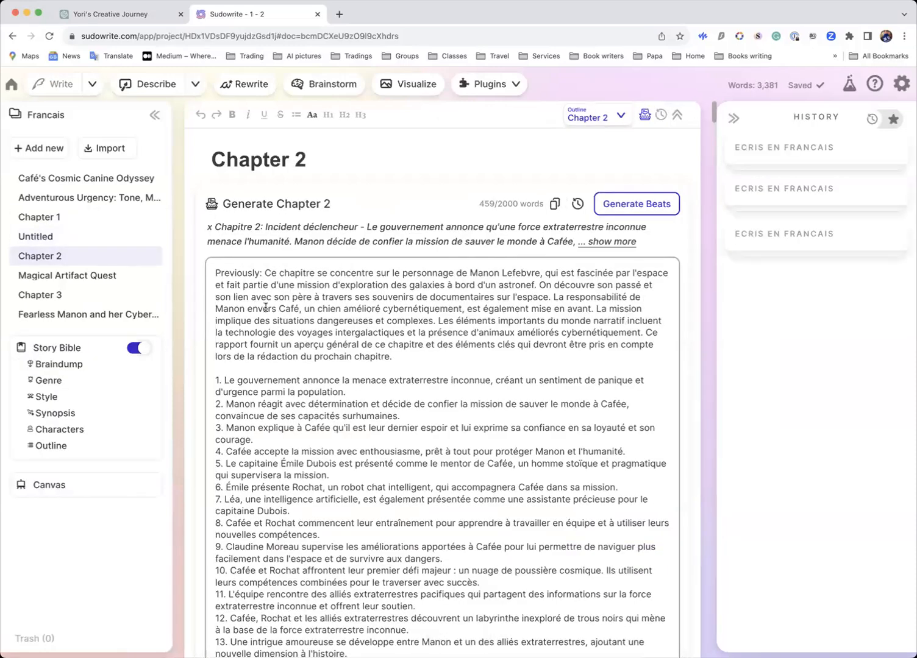
scroll(265, 308, "down", 3)
scroll(265, 308, "down", 5)
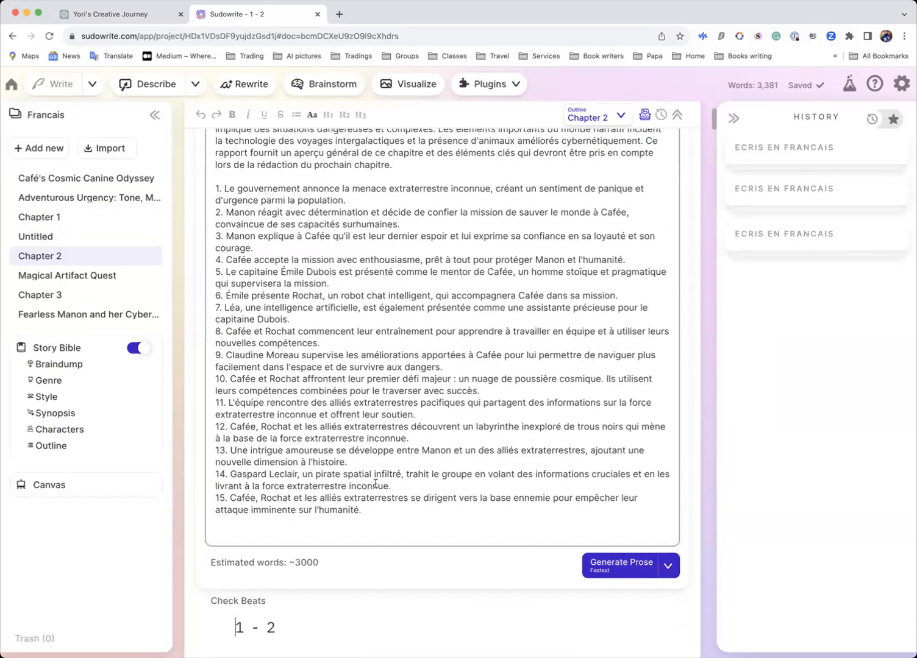
left_click_drag(373, 511, 216, 189)
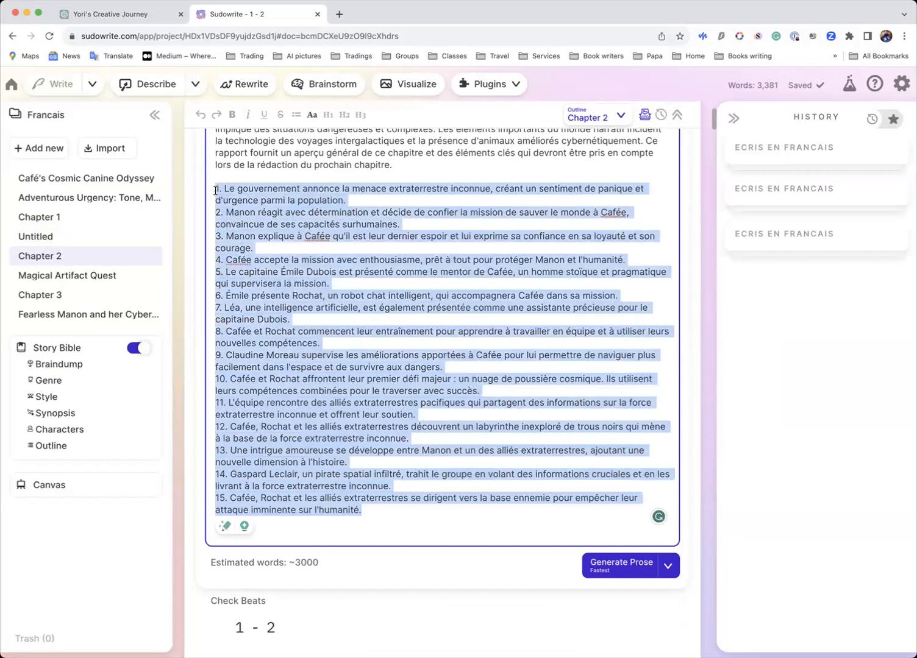
left_click(514, 88)
scroll(515, 472, "down", 6)
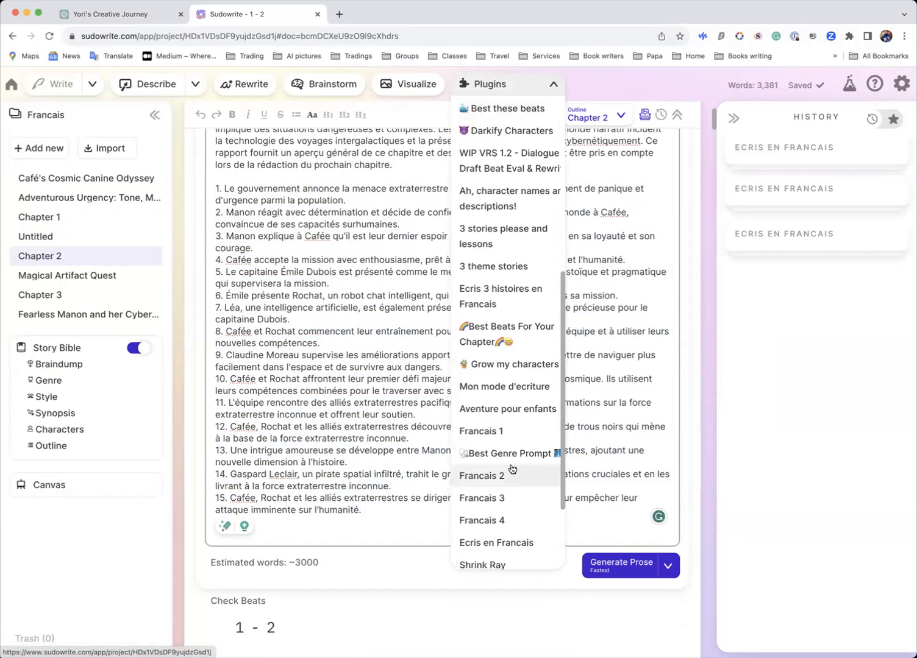
left_click(499, 520)
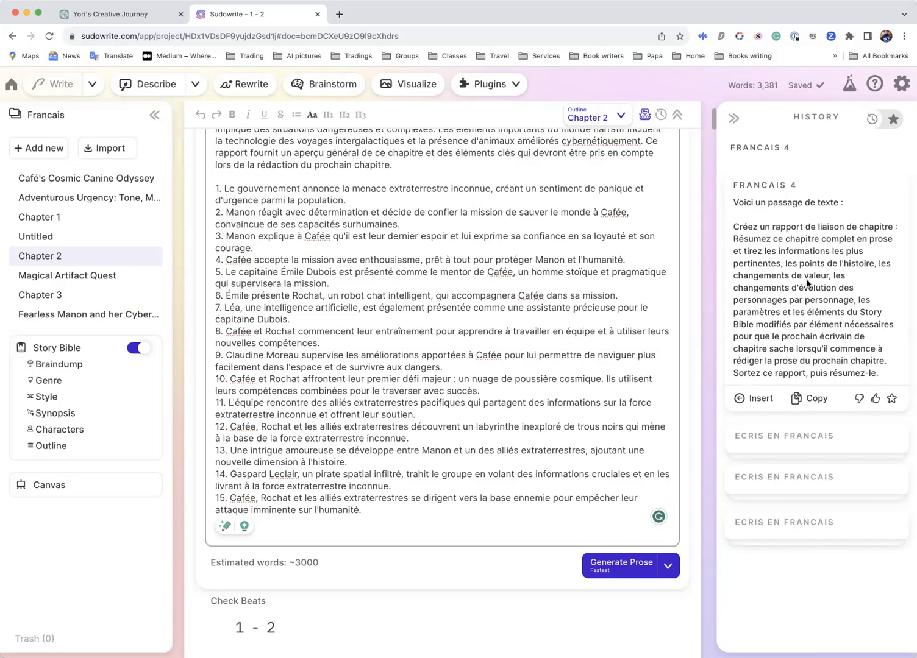
Step: Find the Francais 4 plugin among the account's own plugins and open it for editing
left_click(490, 88)
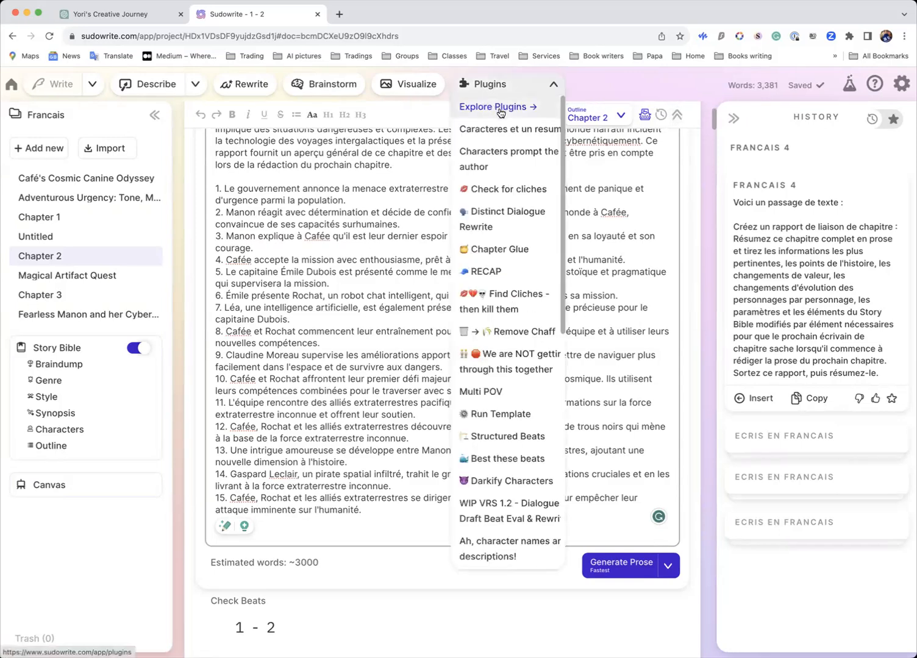
left_click(499, 107)
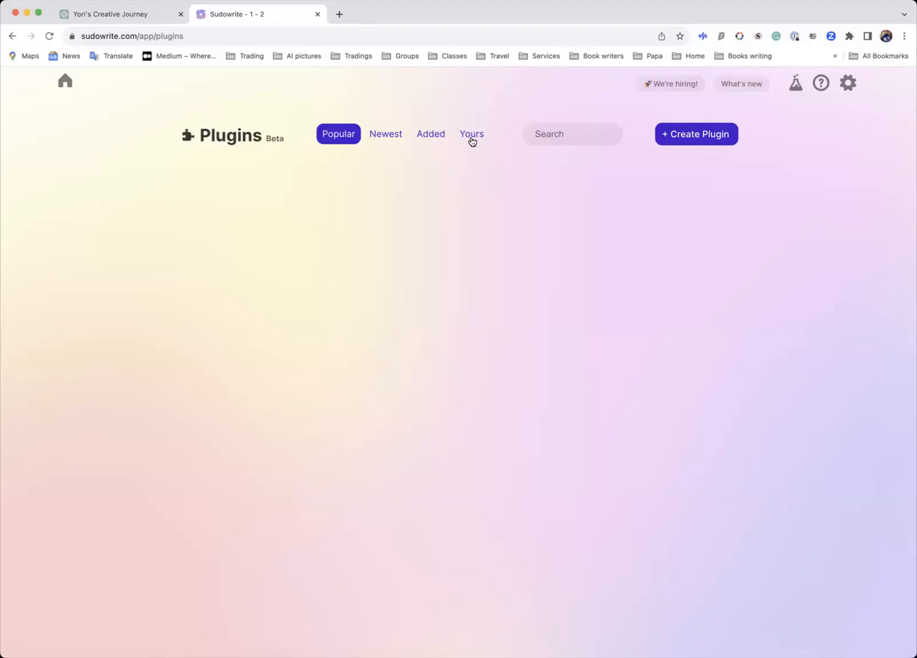
left_click(471, 137)
left_click(427, 233)
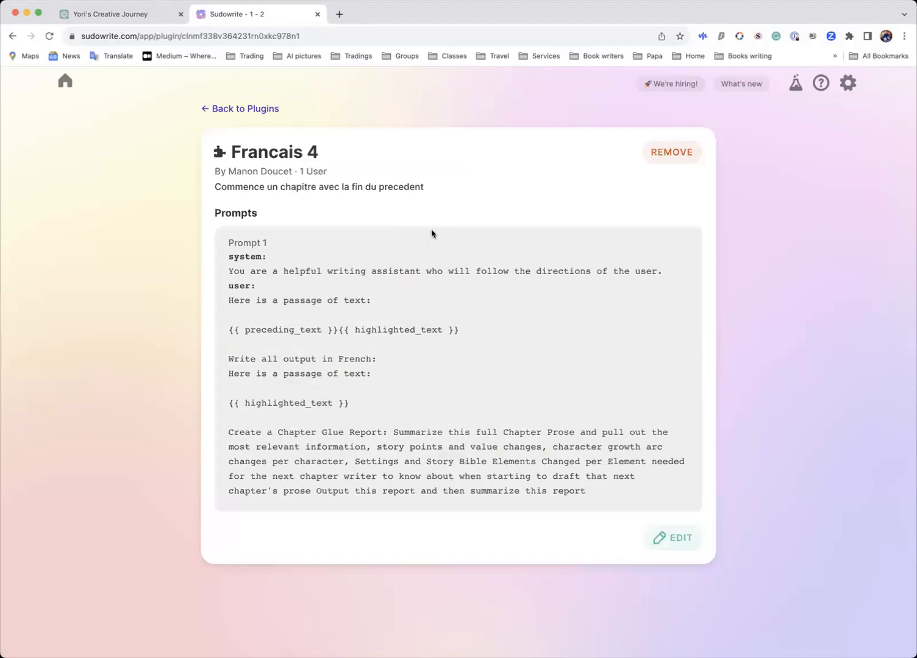
left_click(669, 537)
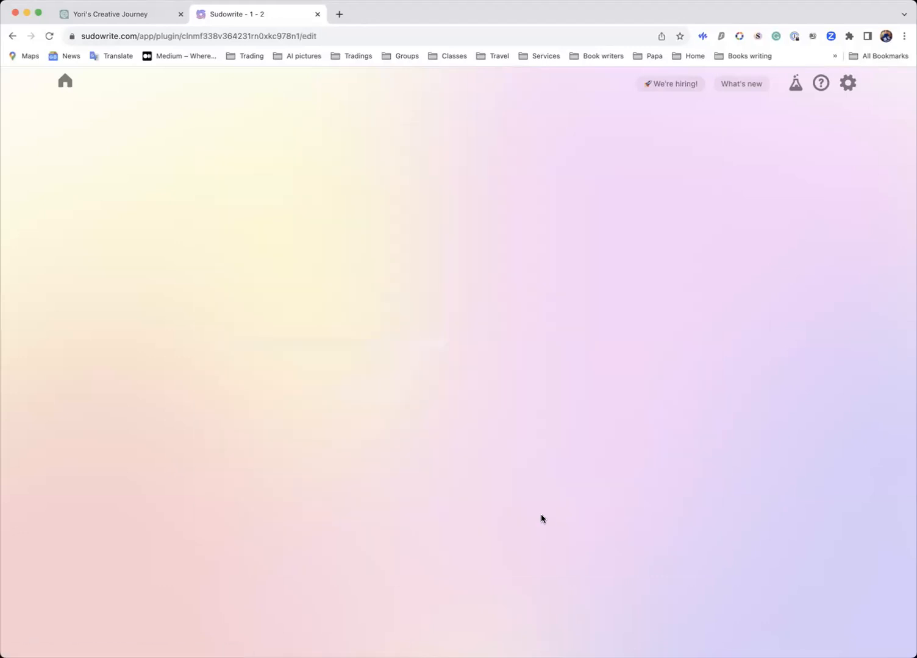
scroll(541, 516, "down", 5)
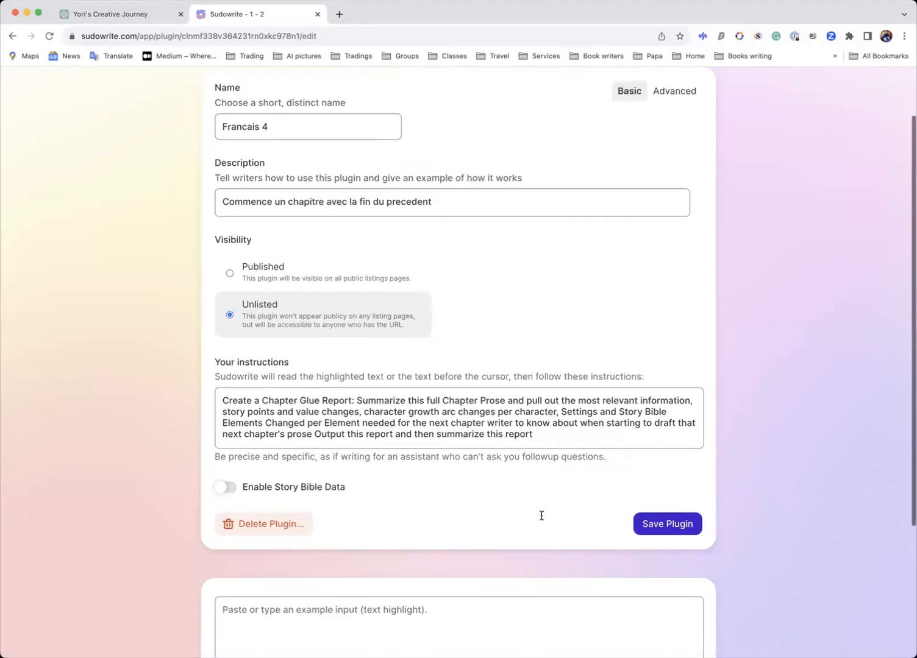
Step: Test the Francais 4 plugin with the copied Chapter 2 beats 1 to 15 as example input and review the card output
left_click(422, 474)
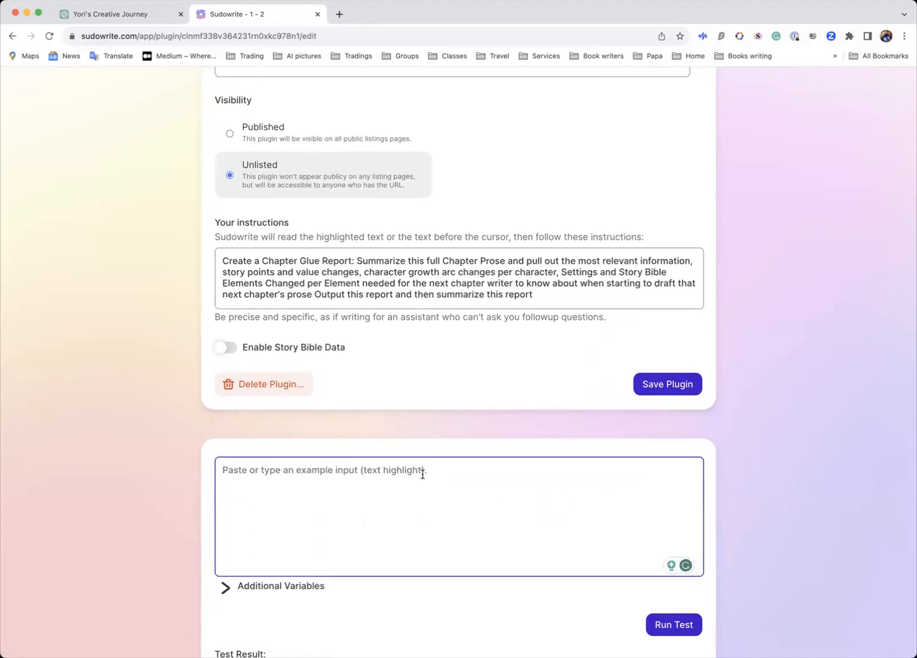
key("super+v")
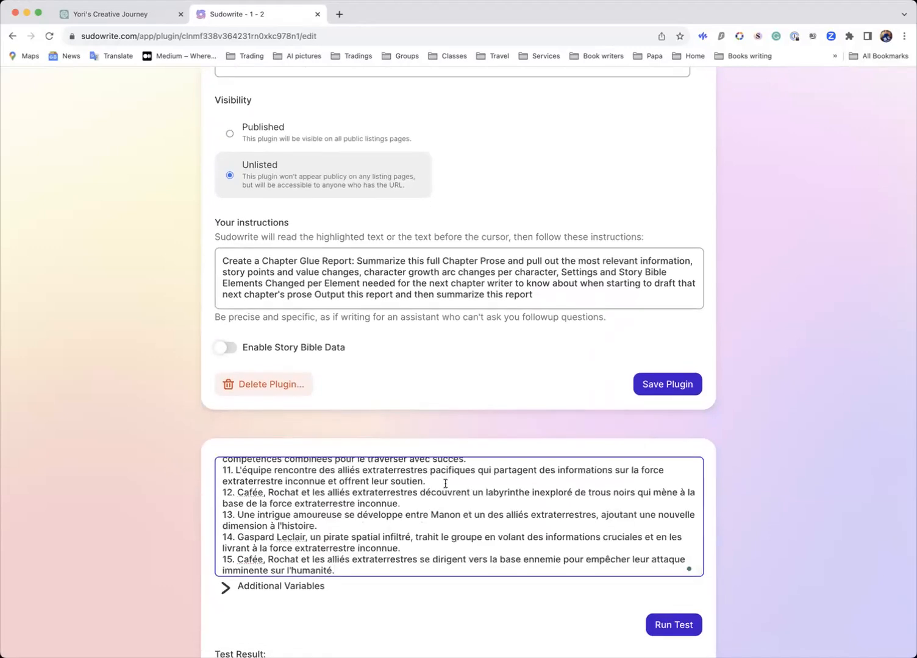
scroll(483, 480, "down", 2)
left_click(660, 579)
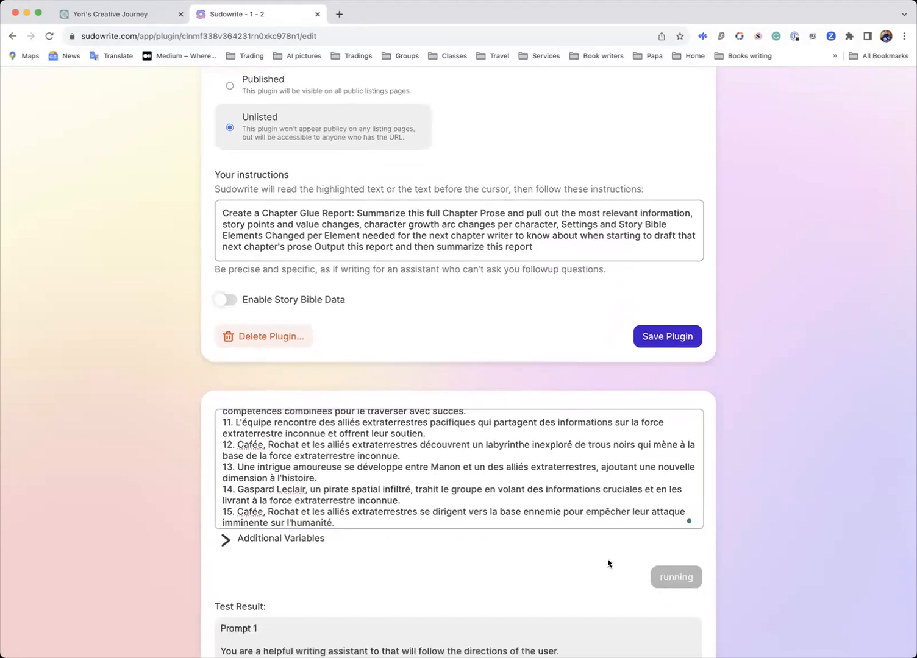
scroll(609, 563, "down", 10)
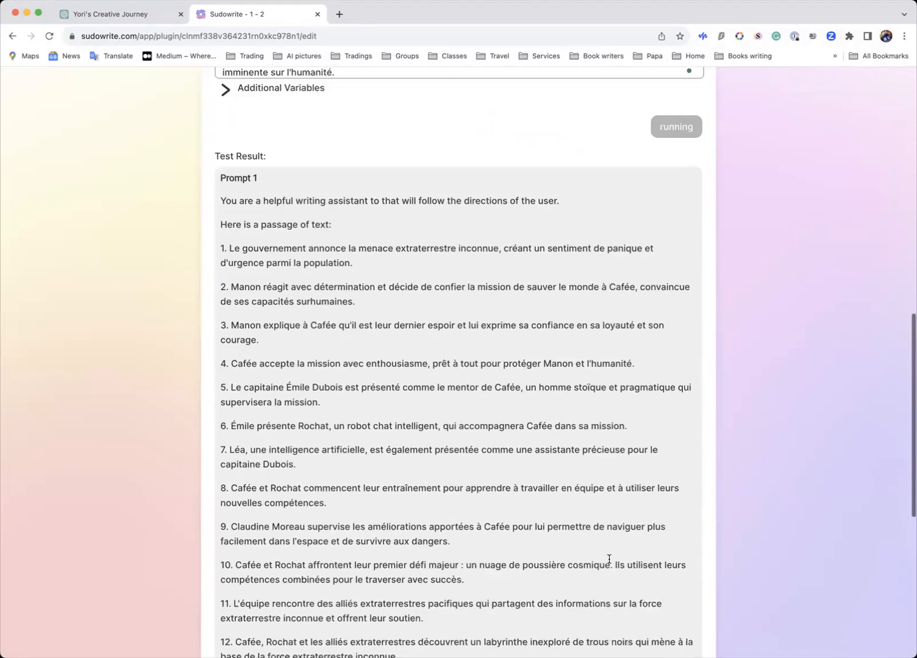
scroll(608, 563, "down", 4)
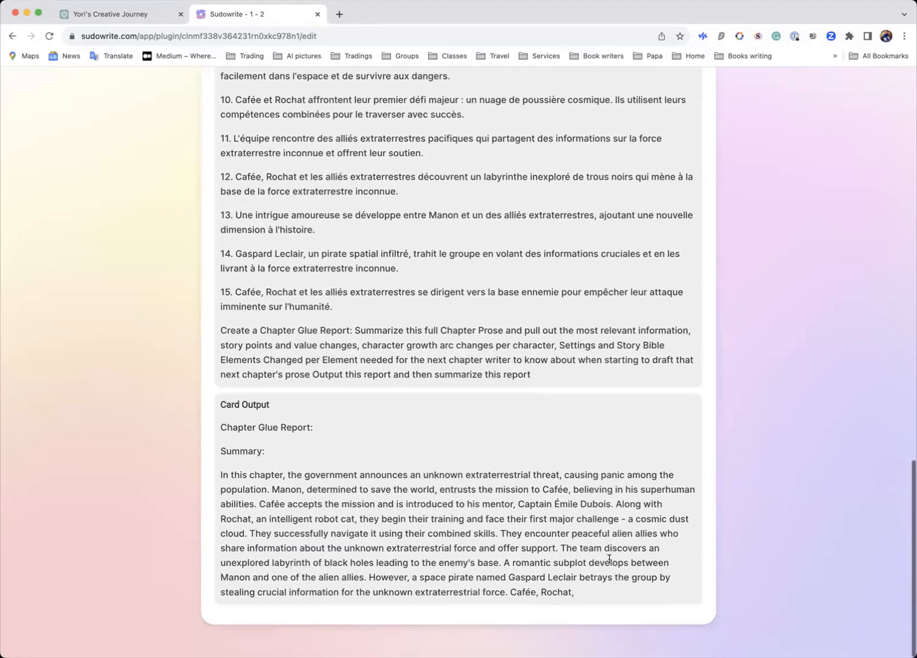
scroll(608, 564, "down", 3)
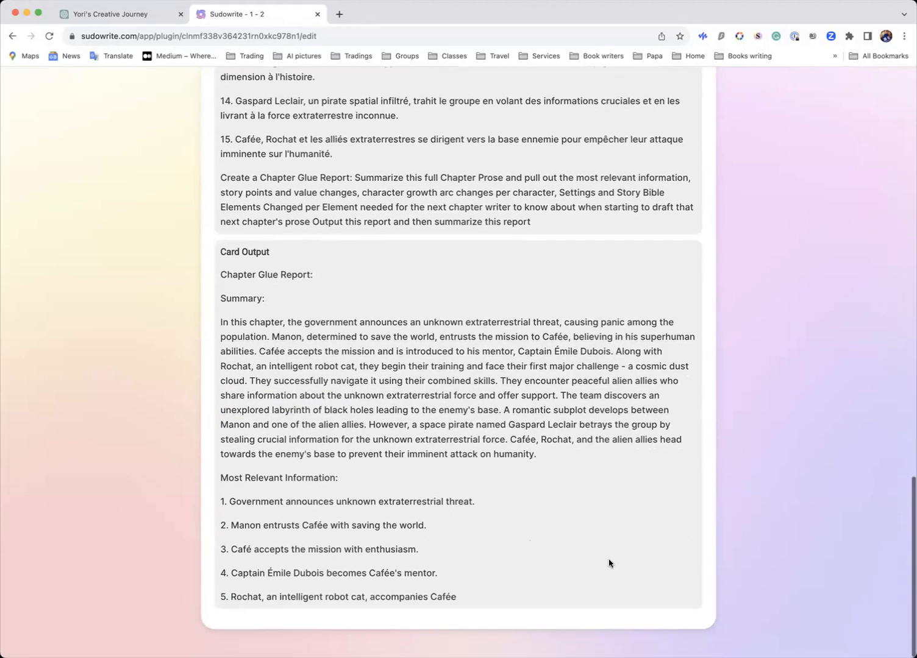
scroll(609, 563, "down", 2)
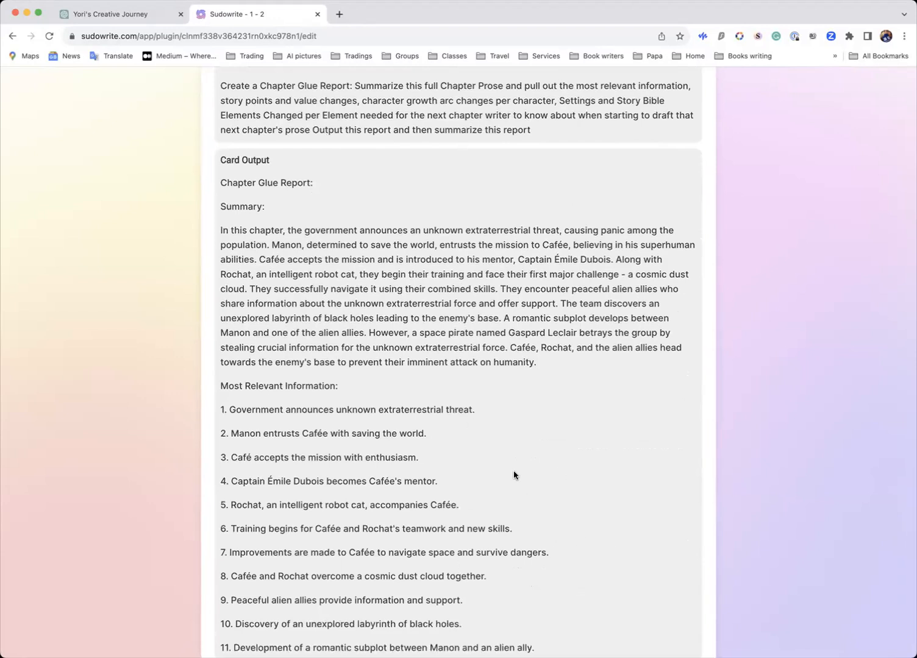
Step: Review the remaining Francais 4 card output, the prompt sent with the beats, and the plugin's instructions
scroll(514, 475, "down", 9)
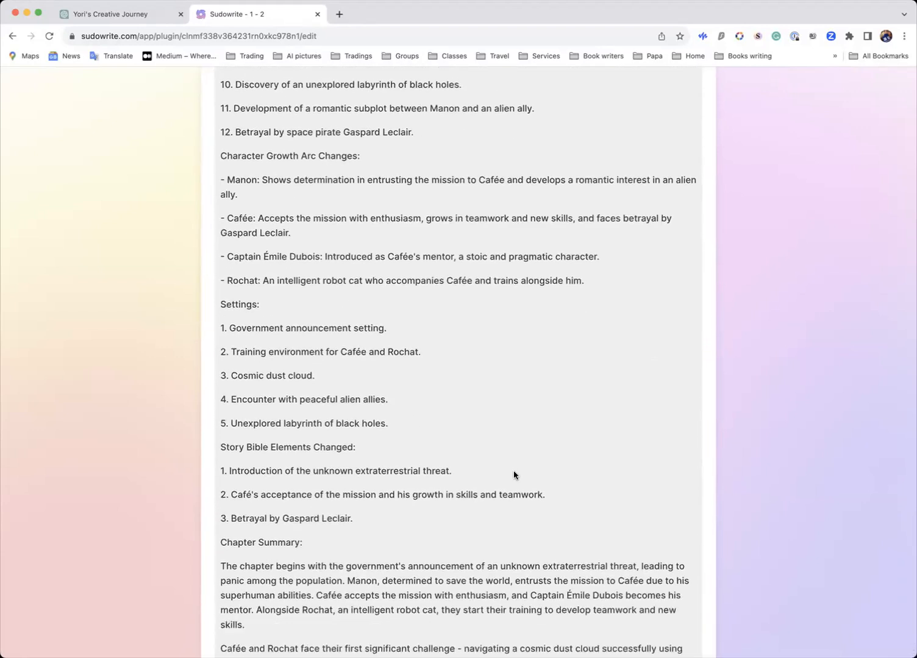
scroll(514, 476, "down", 4)
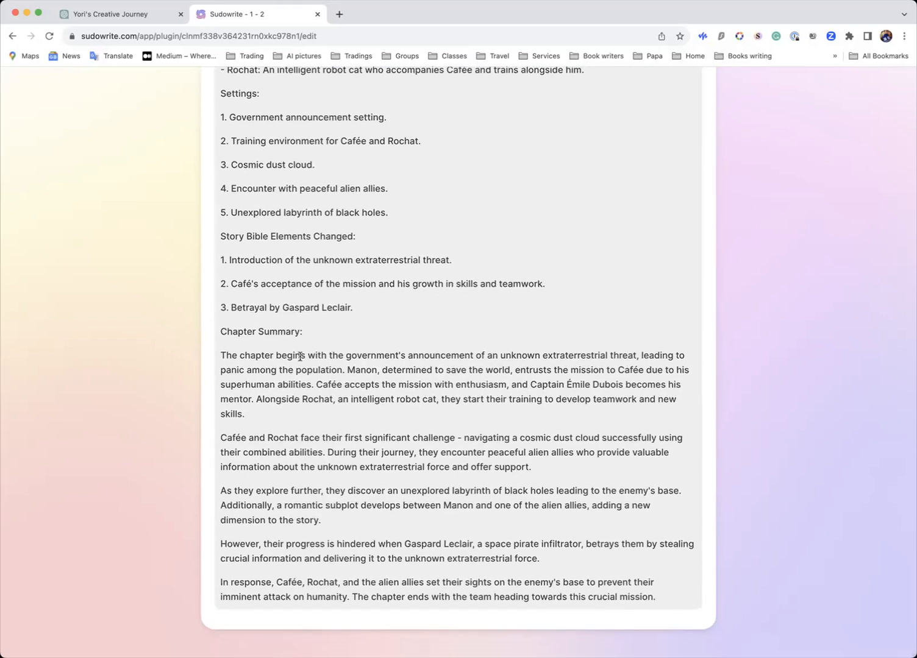
scroll(369, 379, "up", 4)
scroll(370, 381, "up", 6)
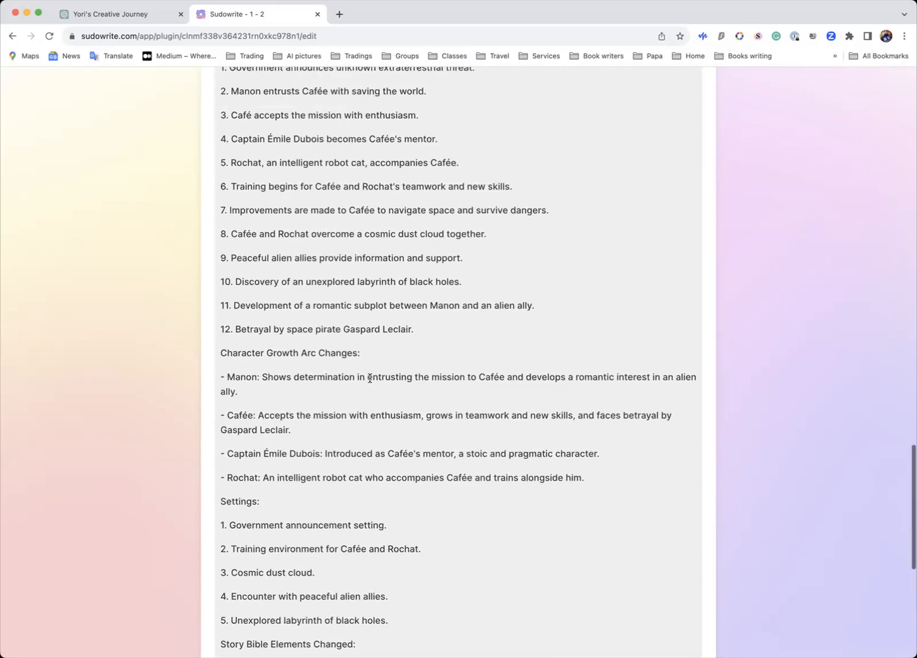
scroll(369, 378, "up", 7)
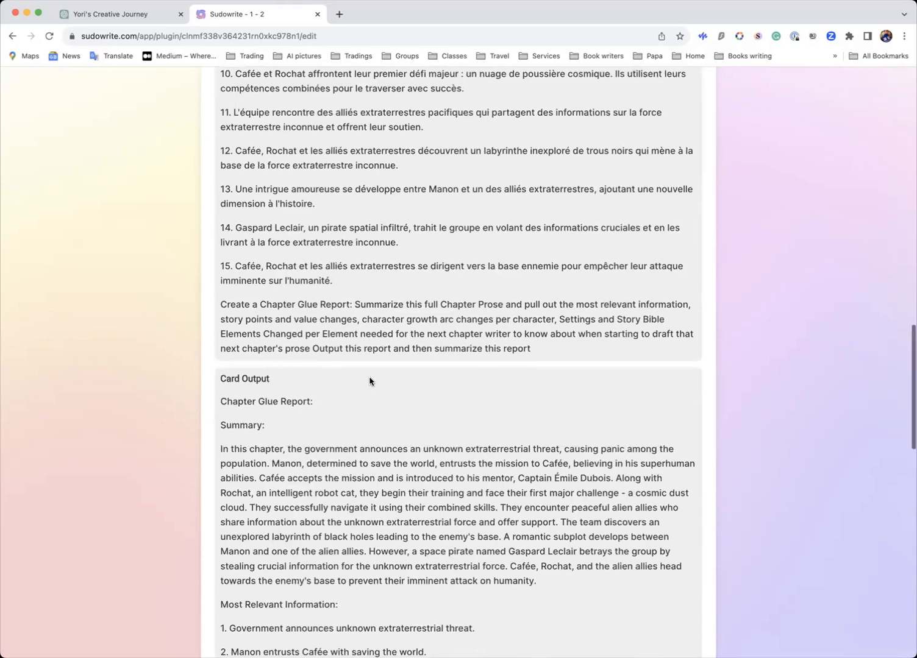
scroll(370, 381, "up", 3)
scroll(371, 378, "up", 7)
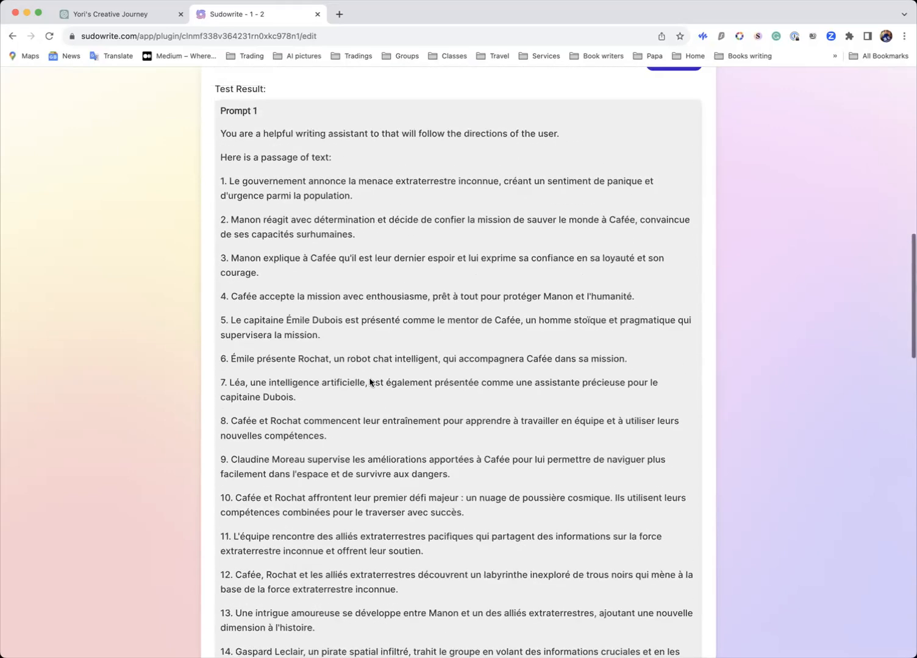
scroll(369, 379, "up", 12)
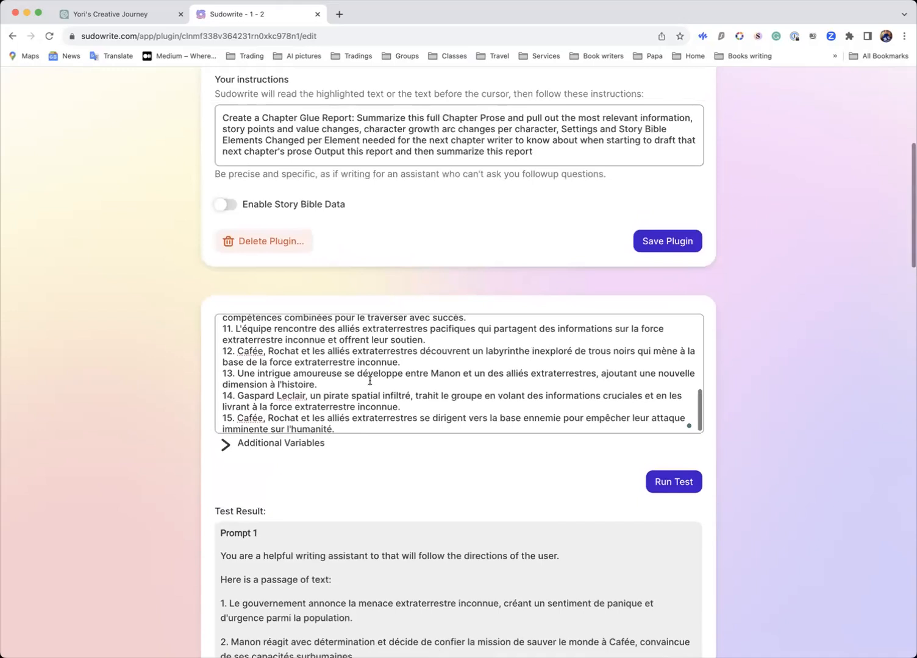
scroll(369, 380, "up", 3)
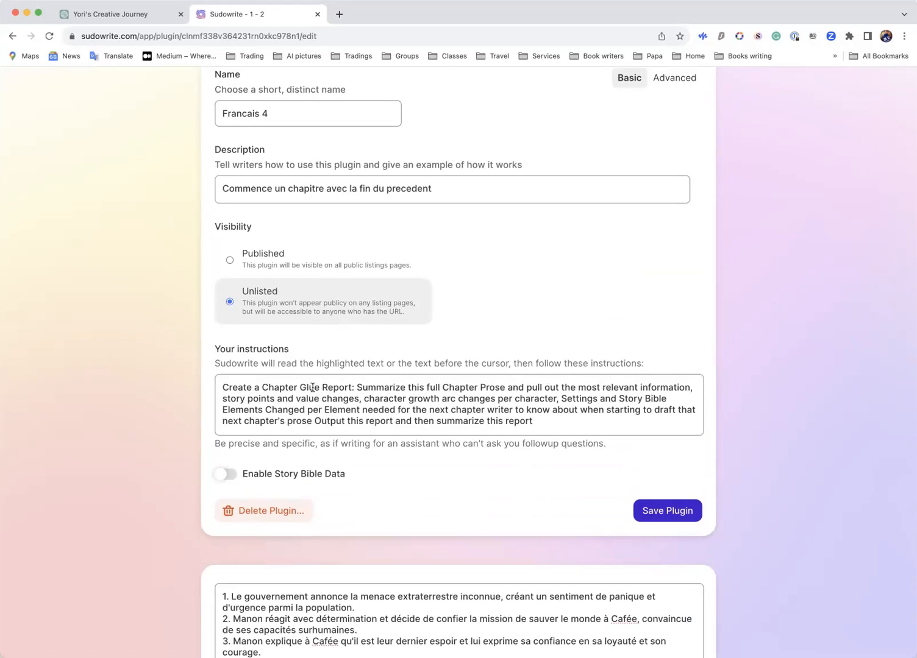
scroll(273, 405, "down", 1)
scroll(262, 402, "up", 2)
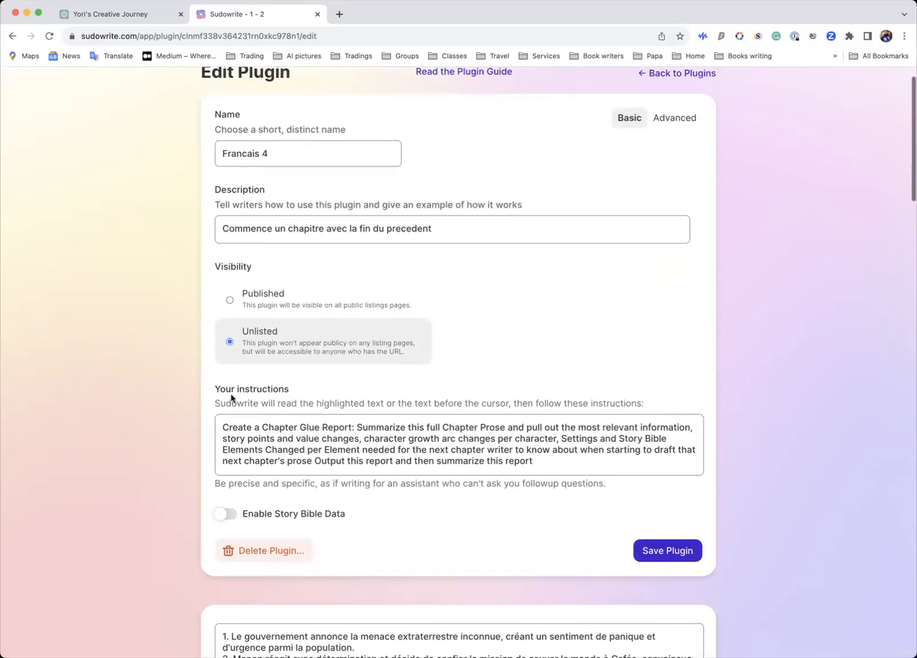
Step: Add the line "[Write all output in French]" above the existing Francais 4 instructions and save the plugin
left_click(224, 423)
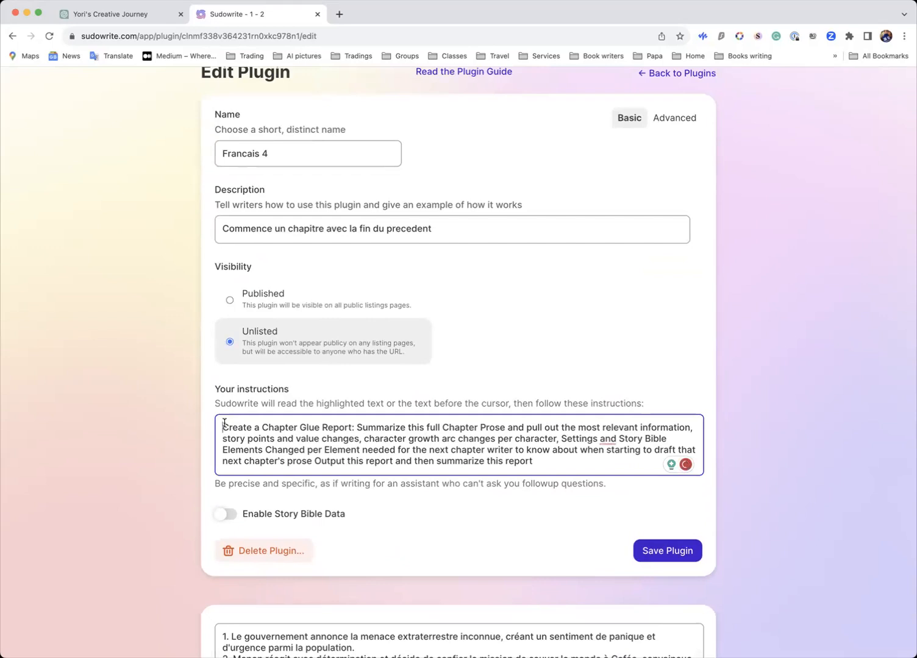
key("Return")
scroll(221, 407, "up", 1)
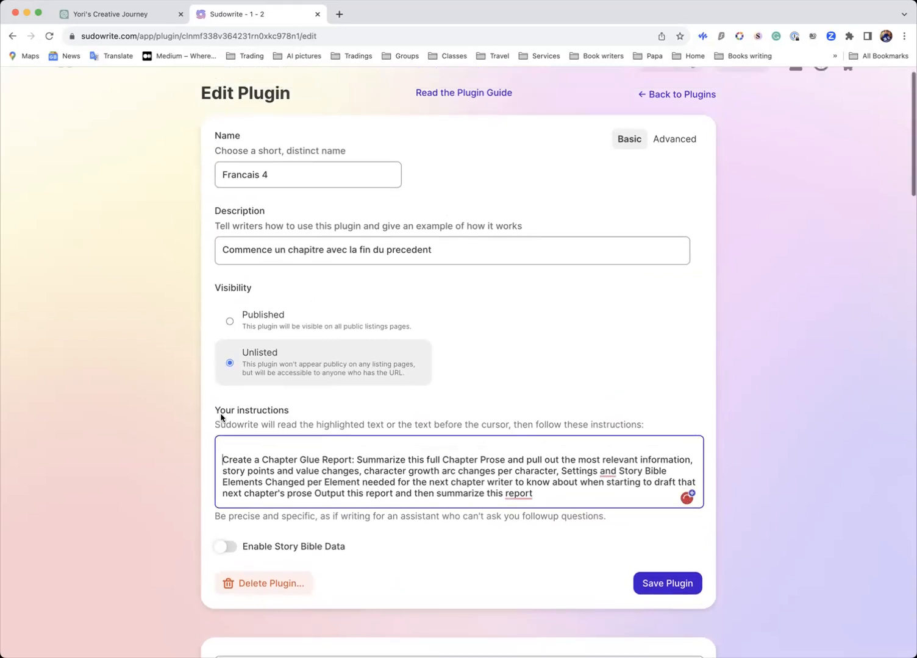
left_click(224, 449)
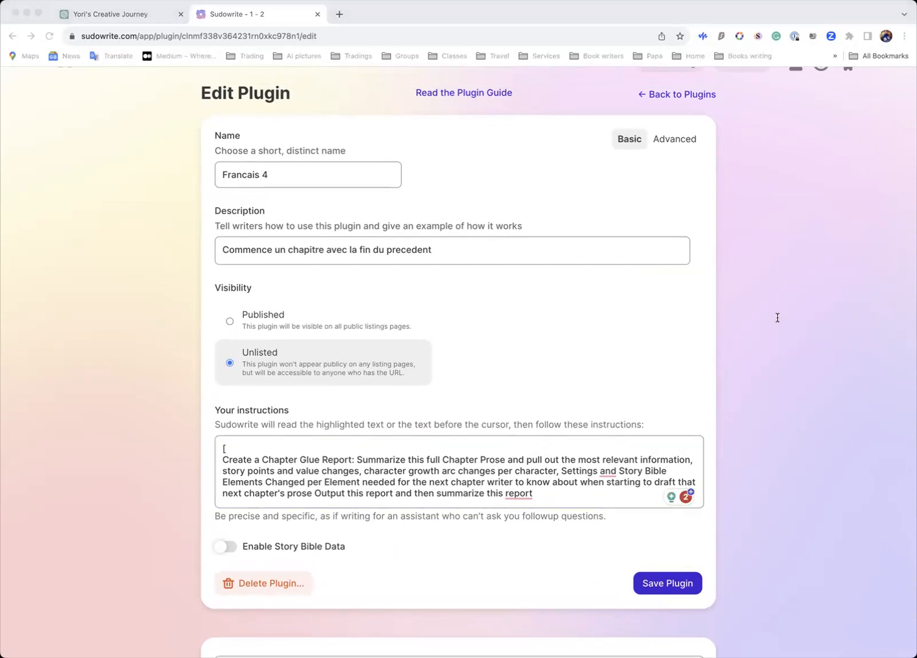
left_click(235, 465)
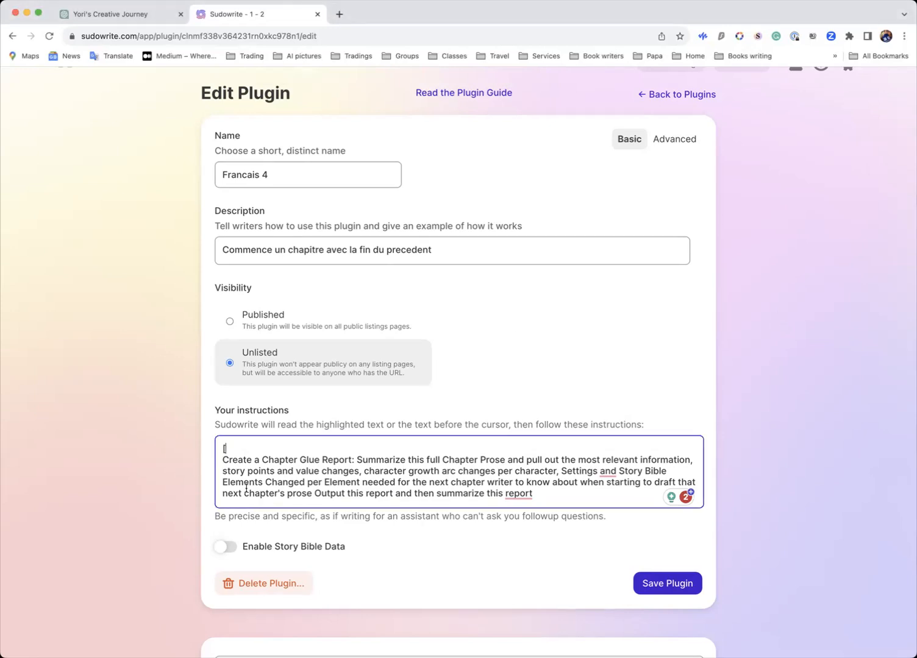
type("[W")
type("rite all output in French")
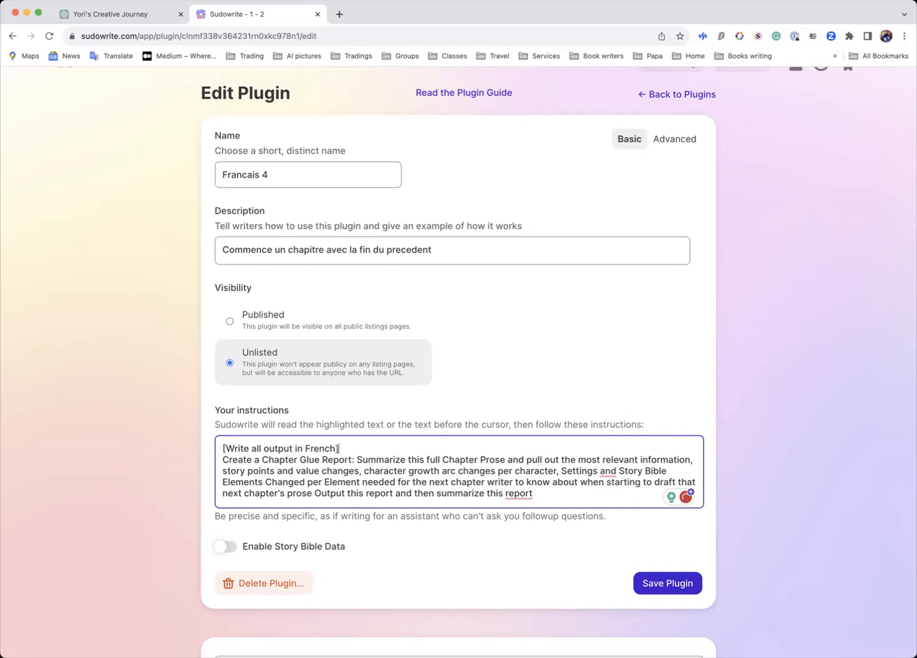
scroll(382, 487, "down", 5)
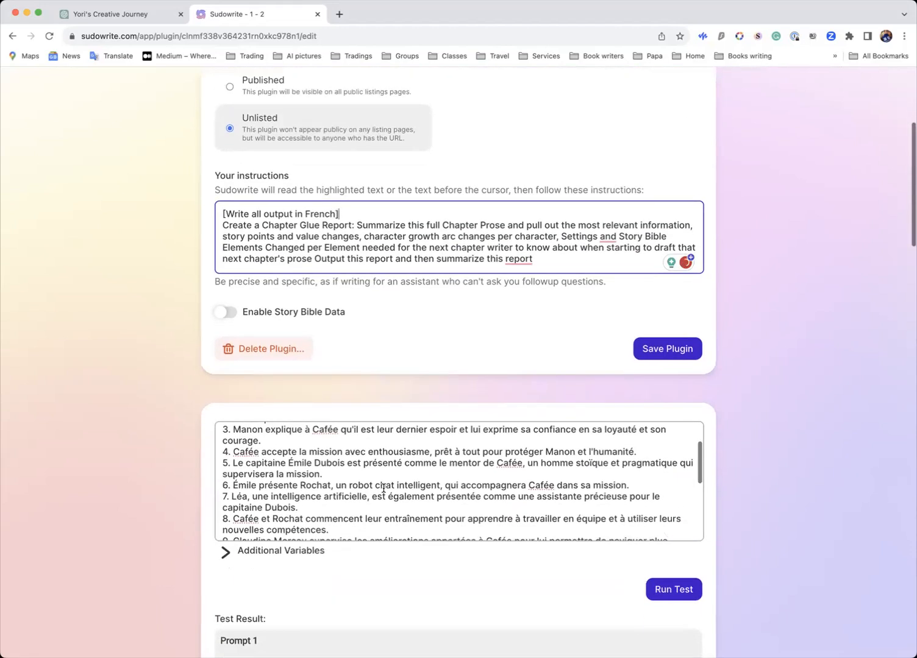
left_click(652, 351)
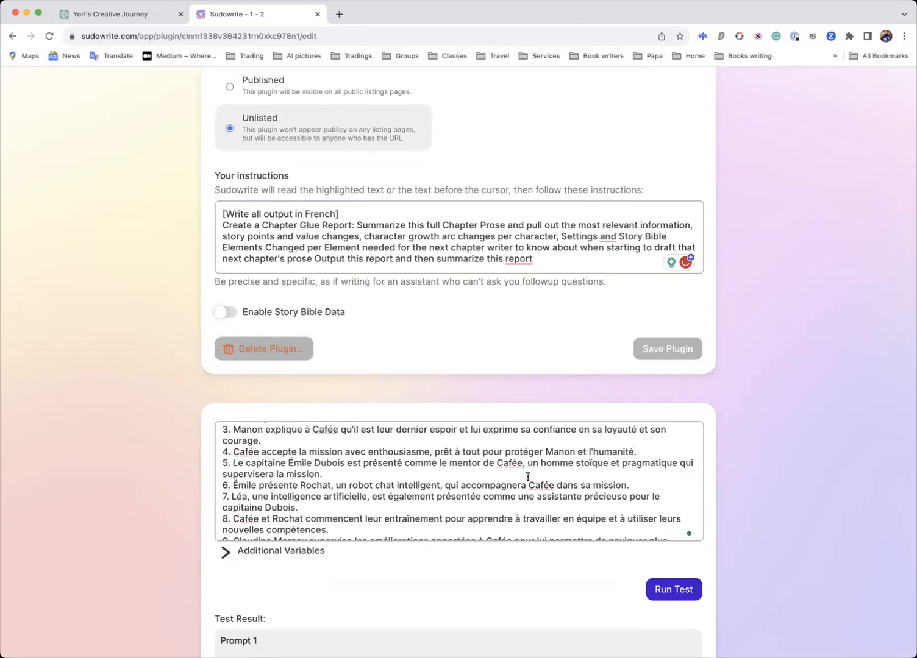
Step: Rerun the Francais 4 test on the same Chapter 2 beats and read the card output as it is generated
scroll(528, 476, "down", 2)
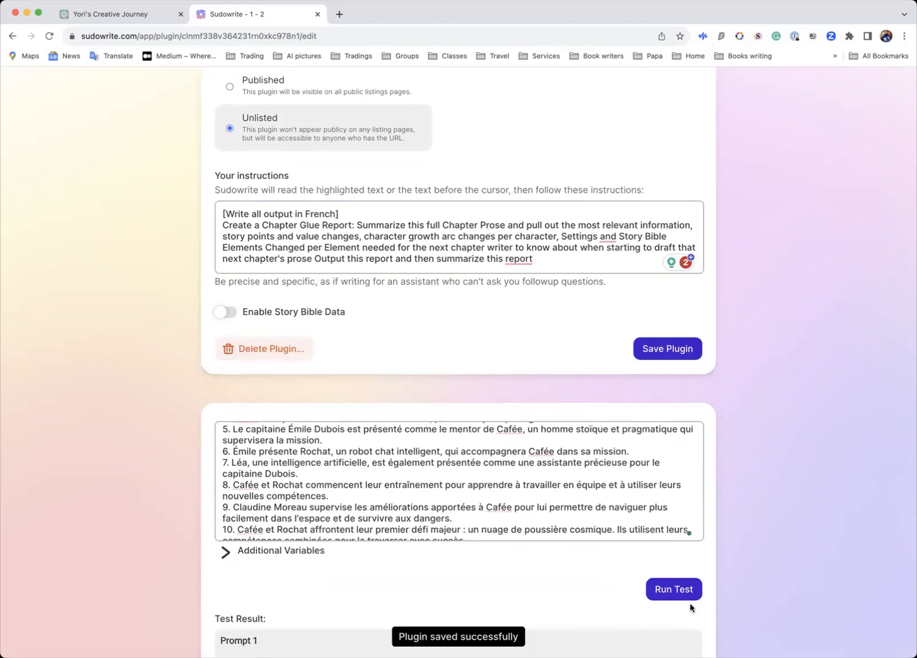
left_click(678, 592)
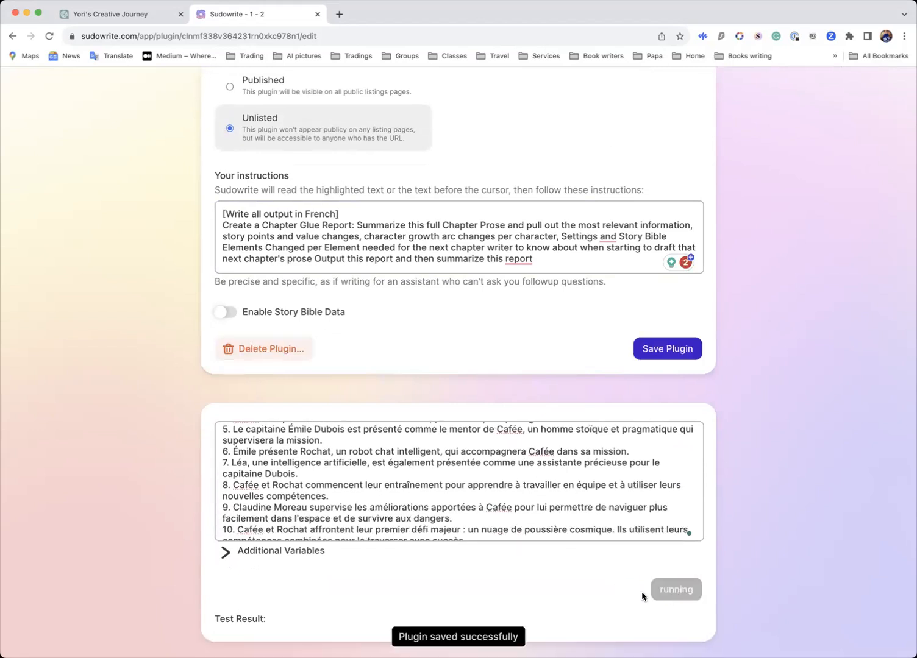
scroll(642, 596, "down", 15)
scroll(642, 596, "down", 5)
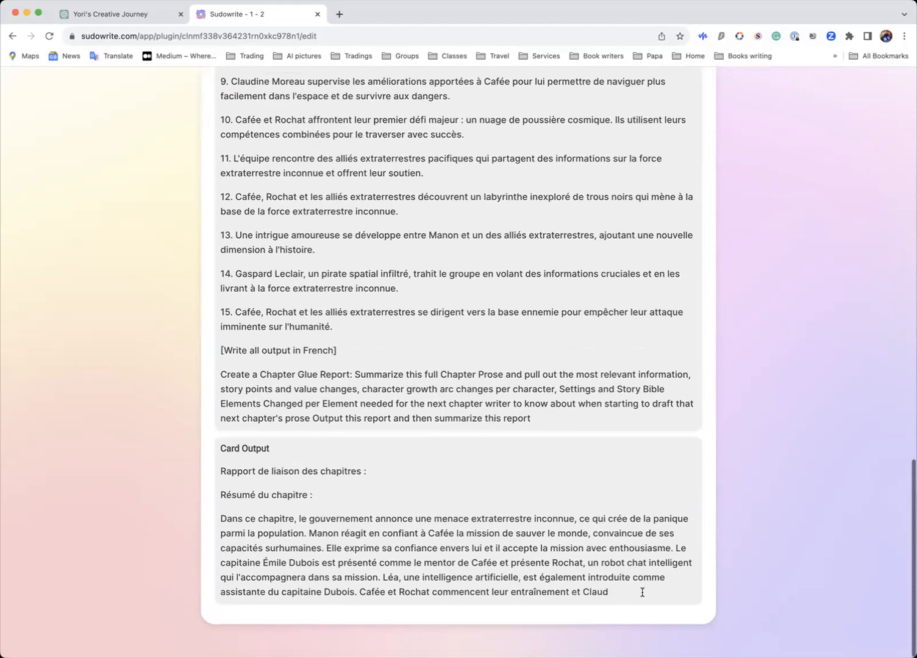
scroll(642, 592, "down", 3)
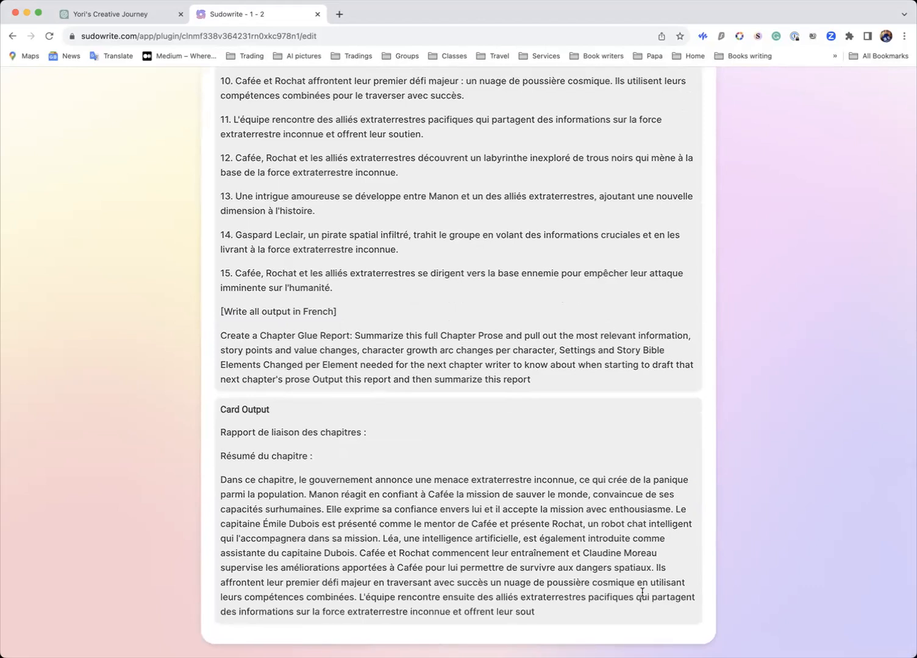
scroll(642, 594, "down", 4)
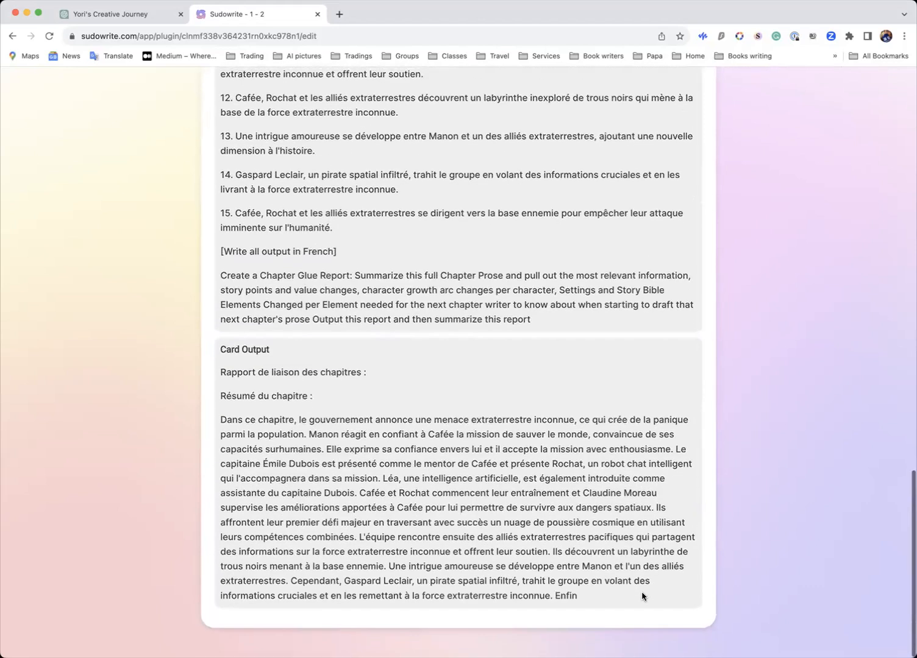
scroll(642, 596, "down", 5)
scroll(641, 596, "down", 2)
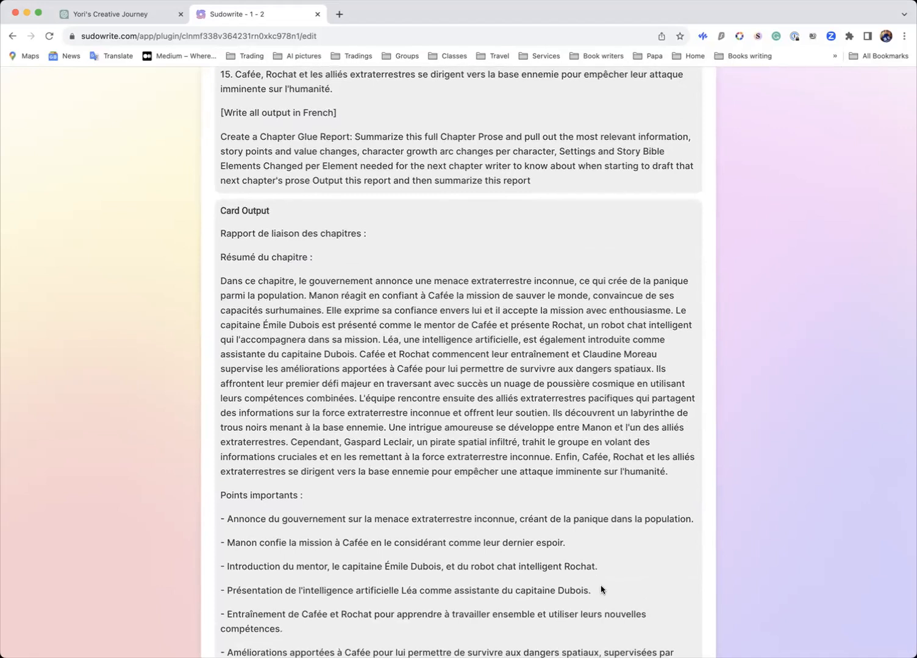
scroll(622, 567, "down", 1)
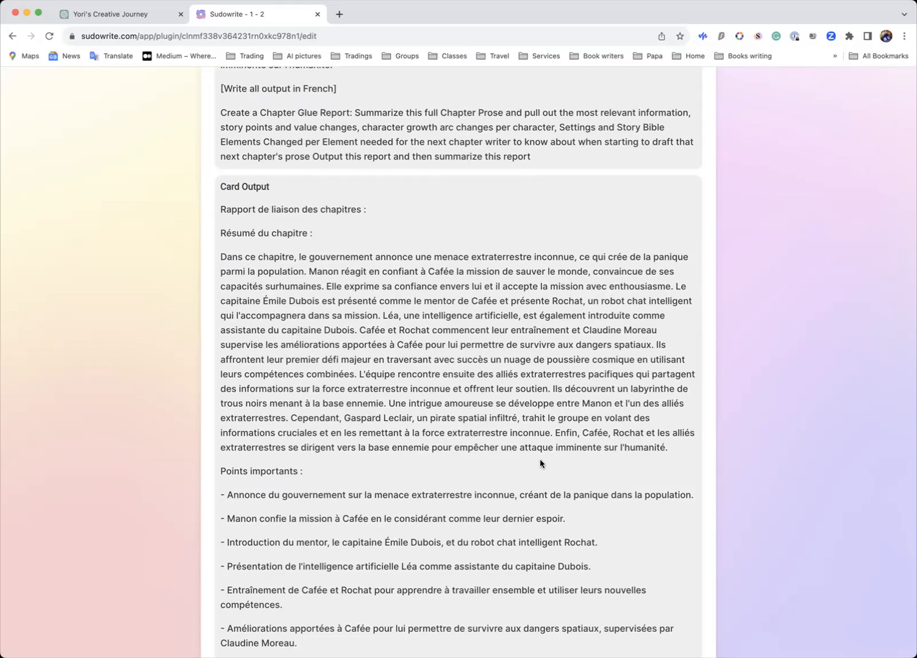
Step: Review the full French report and copy the paragraph under "Résumé du chapitre" in the card output
scroll(540, 464, "down", 10)
scroll(540, 463, "down", 8)
scroll(540, 463, "down", 1)
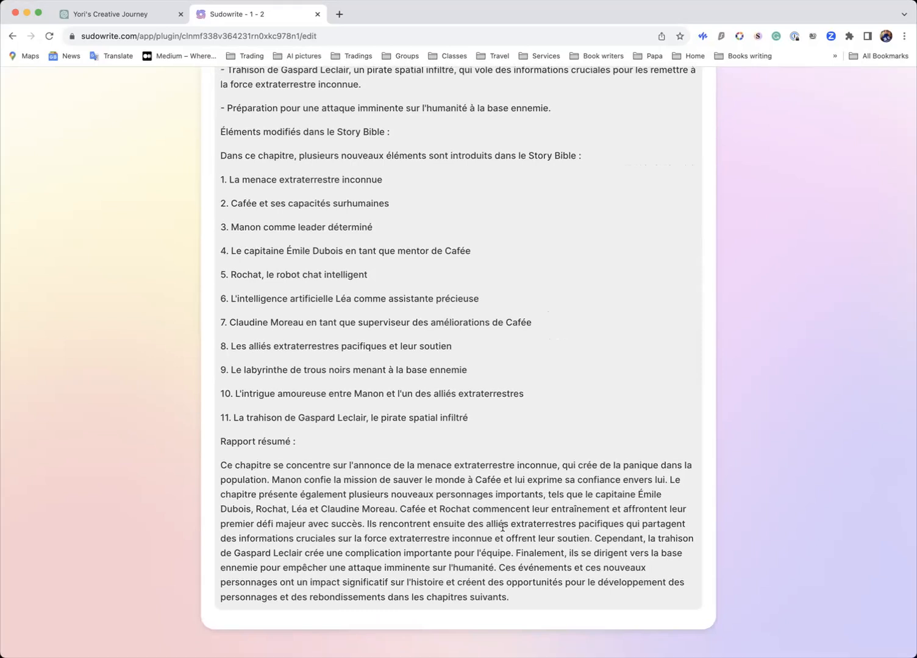
scroll(502, 526, "up", 3)
scroll(503, 526, "up", 8)
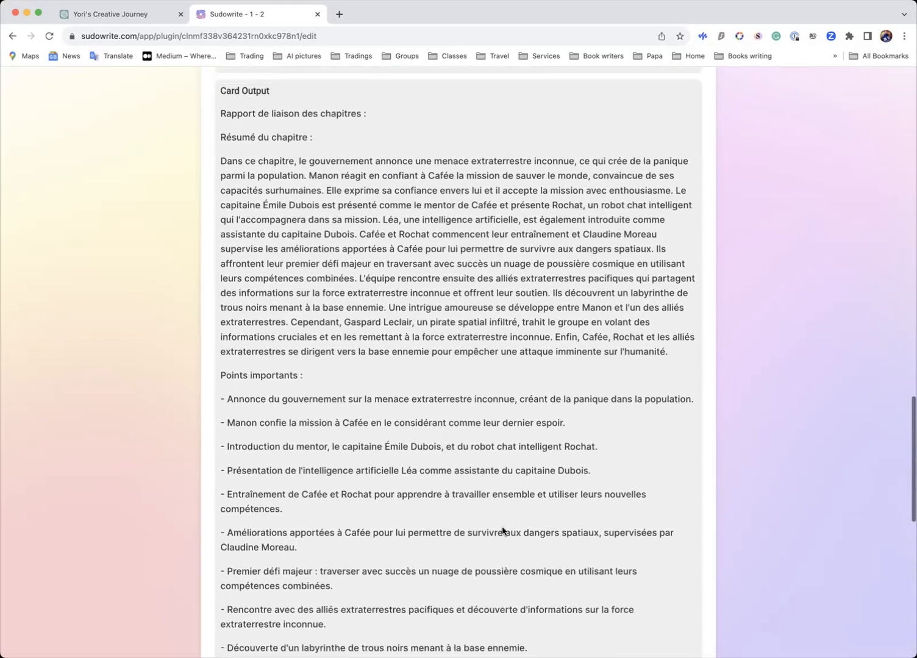
scroll(502, 531, "up", 1)
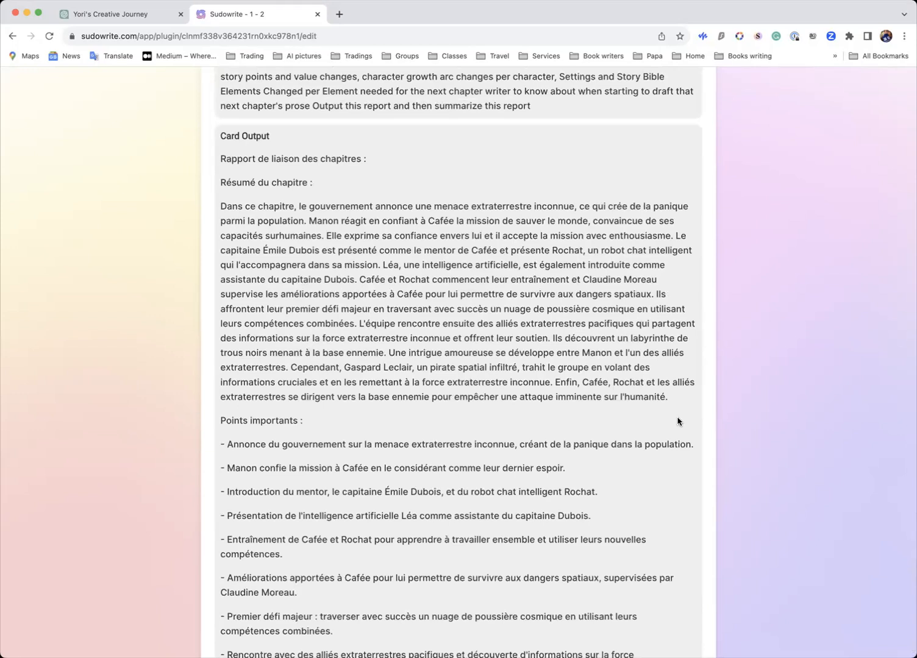
left_click_drag(670, 398, 220, 207)
key("super+c")
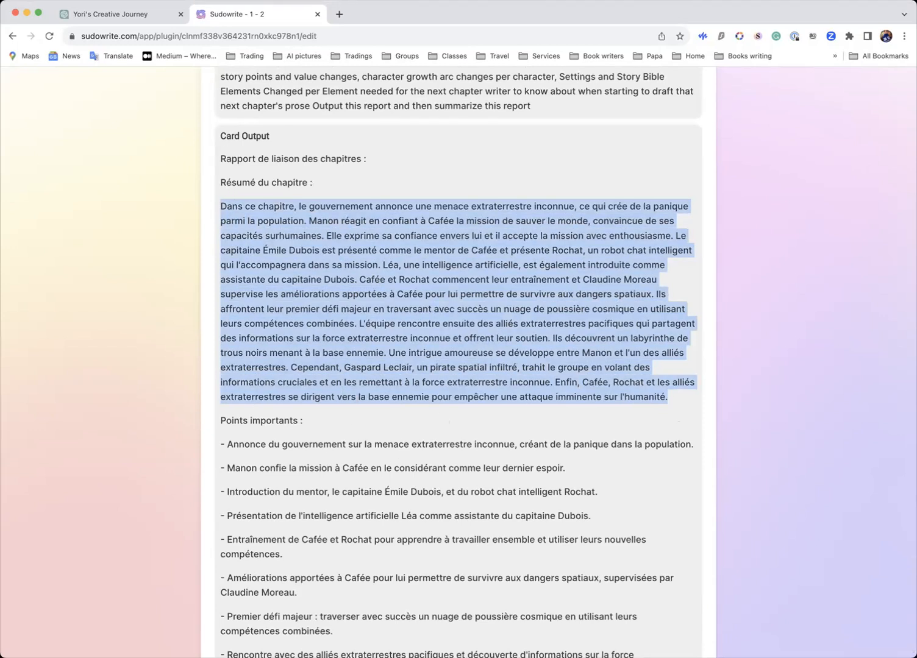
Step: Look over the rest of the French report and save the Francais 4 plugin again
scroll(340, 540, "down", 9)
scroll(340, 540, "down", 3)
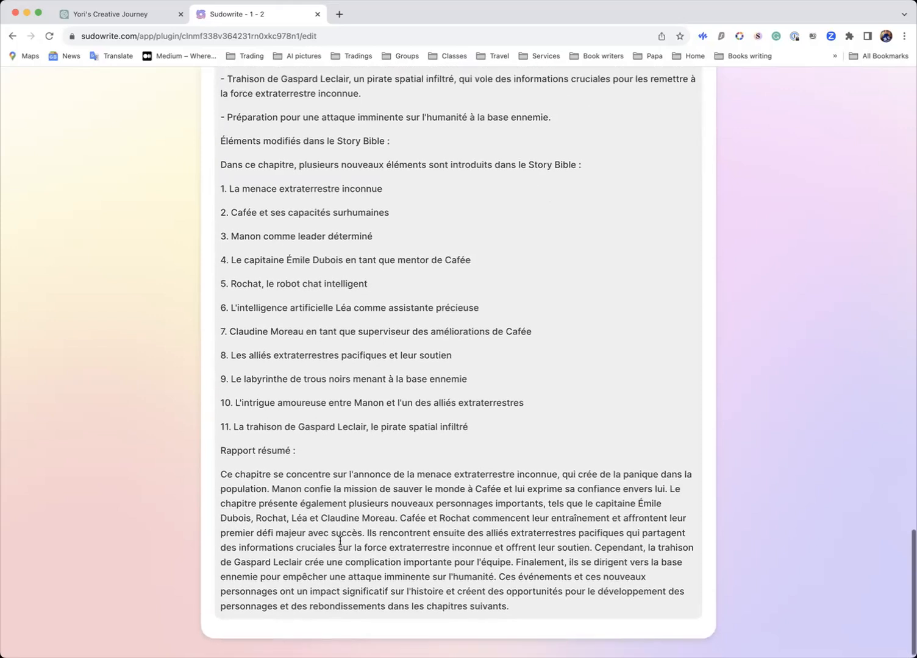
scroll(340, 541, "up", 4)
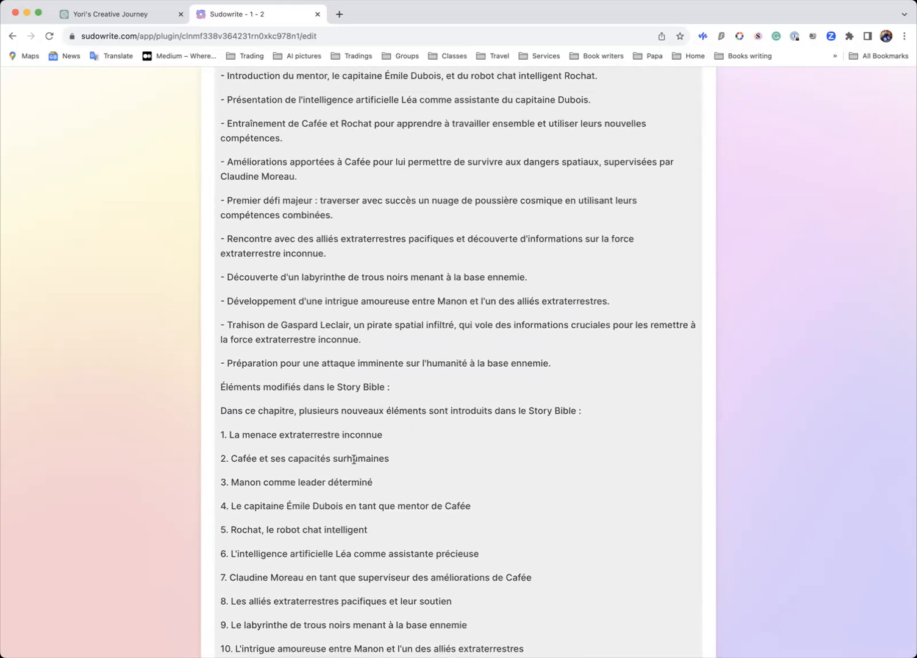
scroll(358, 523, "up", 9)
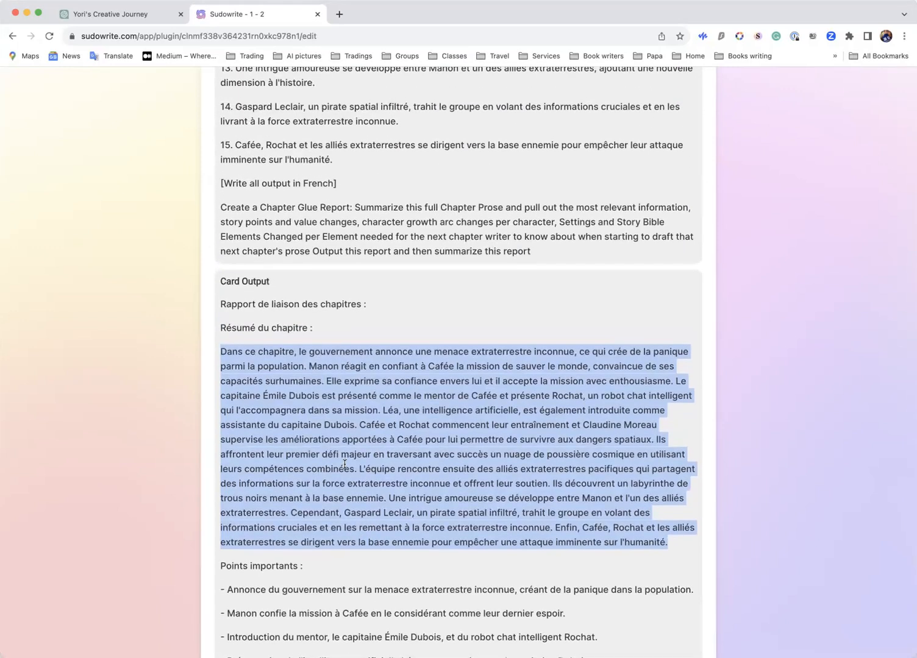
scroll(356, 407, "up", 15)
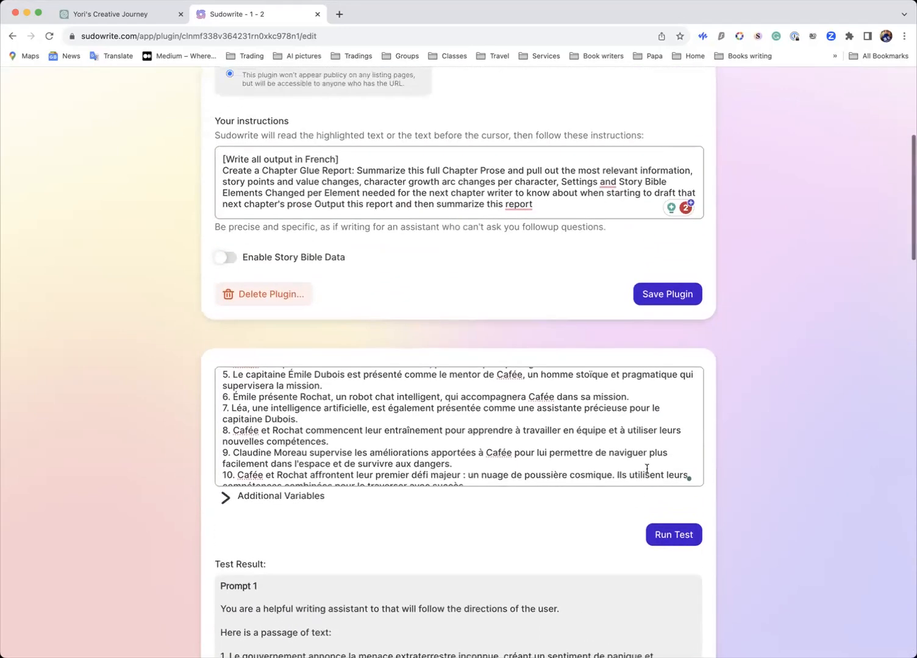
left_click(670, 297)
scroll(571, 321, "up", 5)
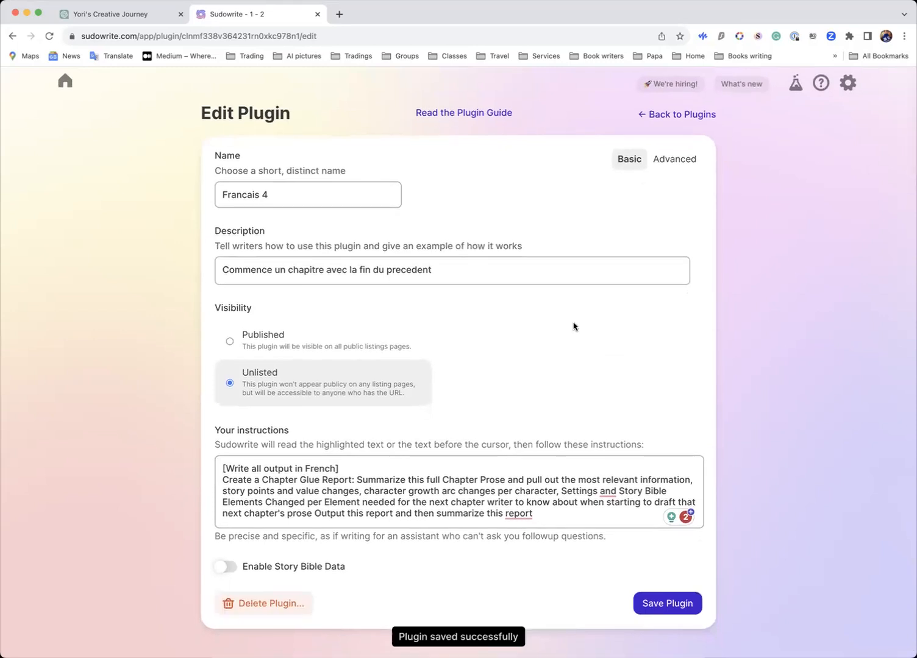
Step: Reopen Chapter 2 of the Francais project, select beats 1 to 15, and run the updated Francais 4 plugin on them
left_click(669, 115)
left_click(61, 86)
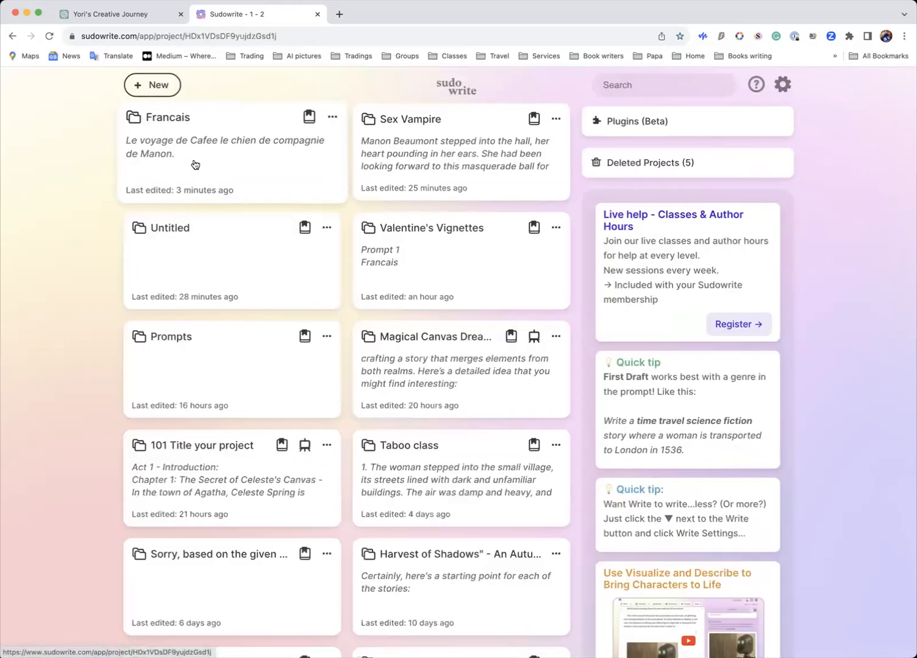
left_click(195, 164)
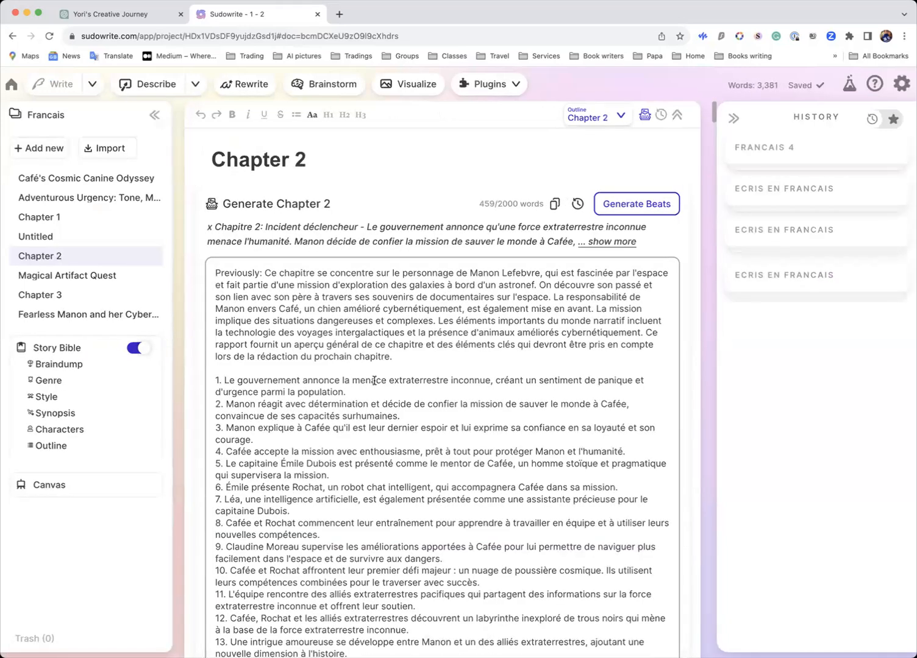
scroll(373, 381, "down", 2)
left_click_drag(216, 317, 390, 639)
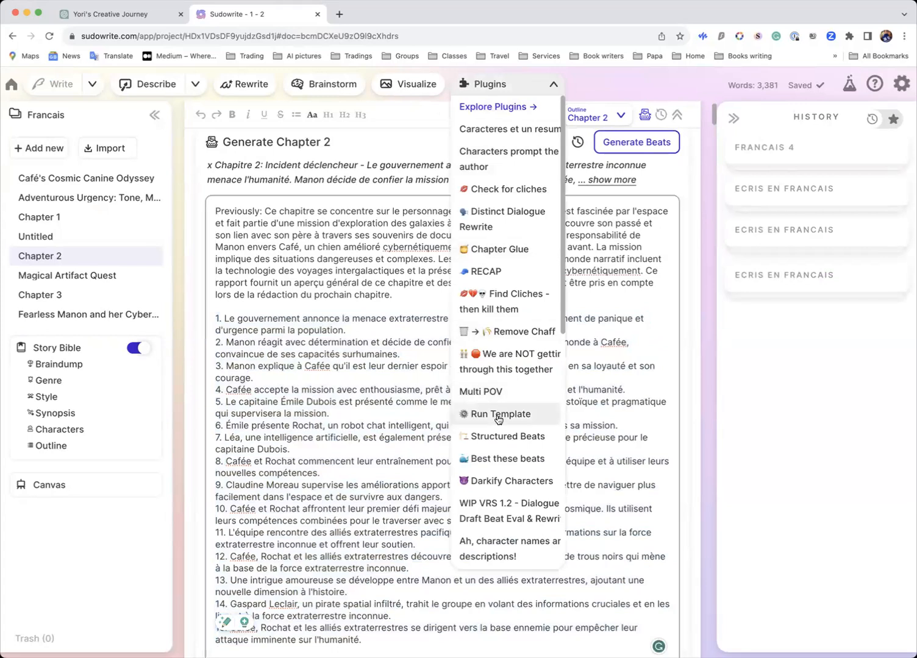
scroll(500, 427, "down", 6)
left_click(498, 499)
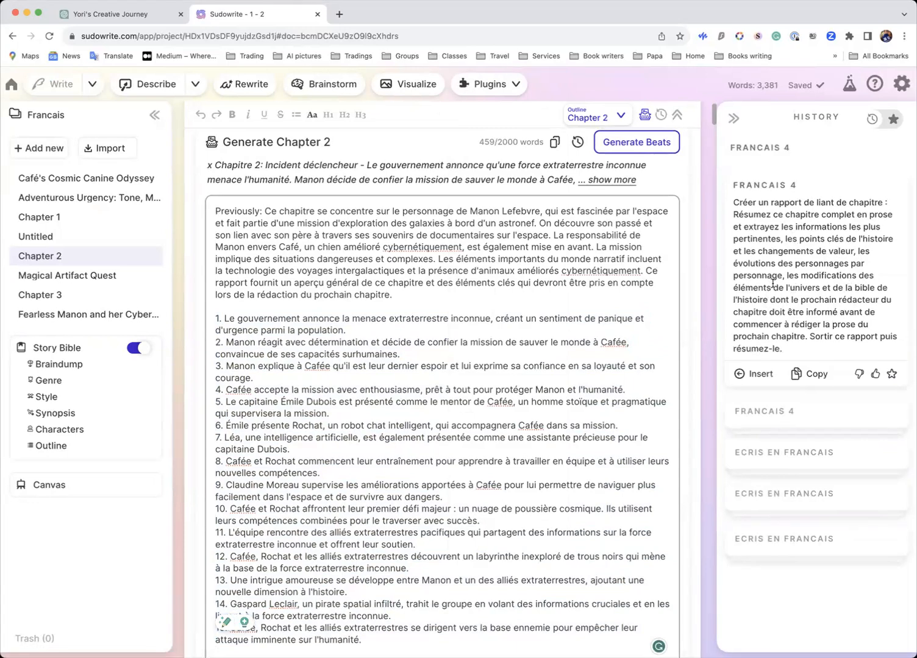
Step: Paste the copied chapter summary above beat 1 in Chapter 3's beats, separated from the list by a blank line
scroll(554, 288, "down", 5)
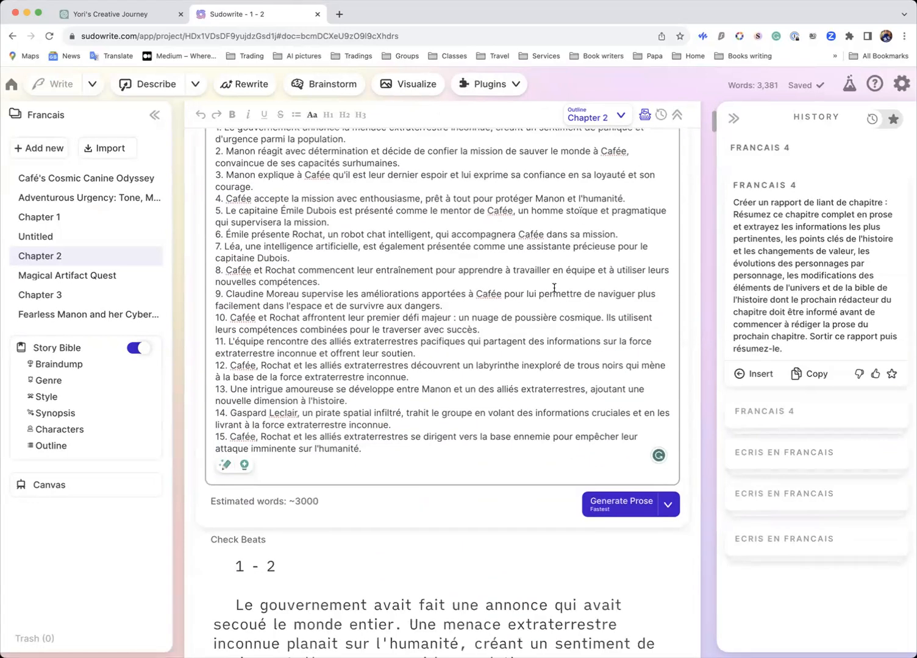
scroll(554, 288, "up", 7)
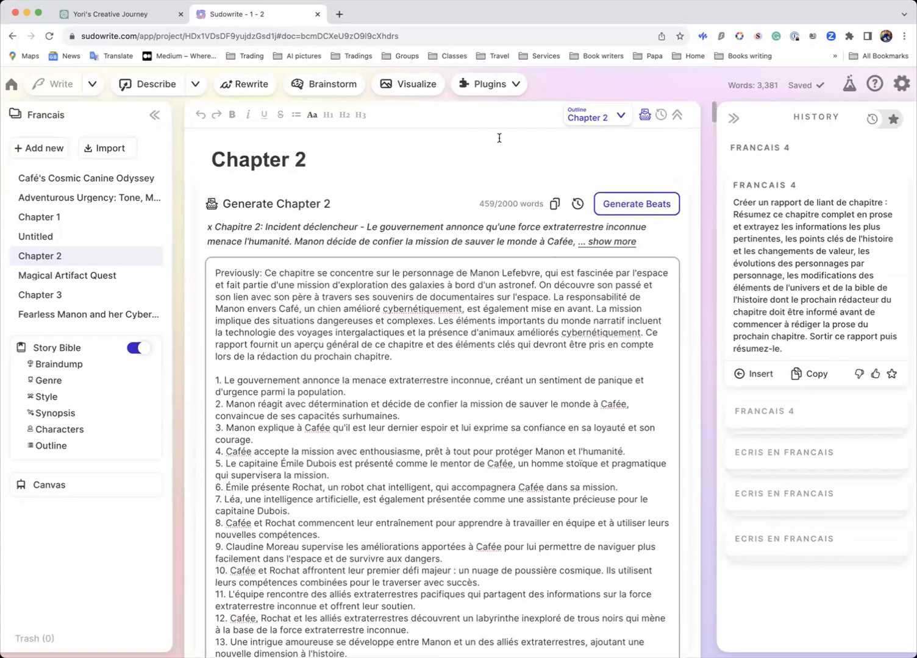
left_click(55, 297)
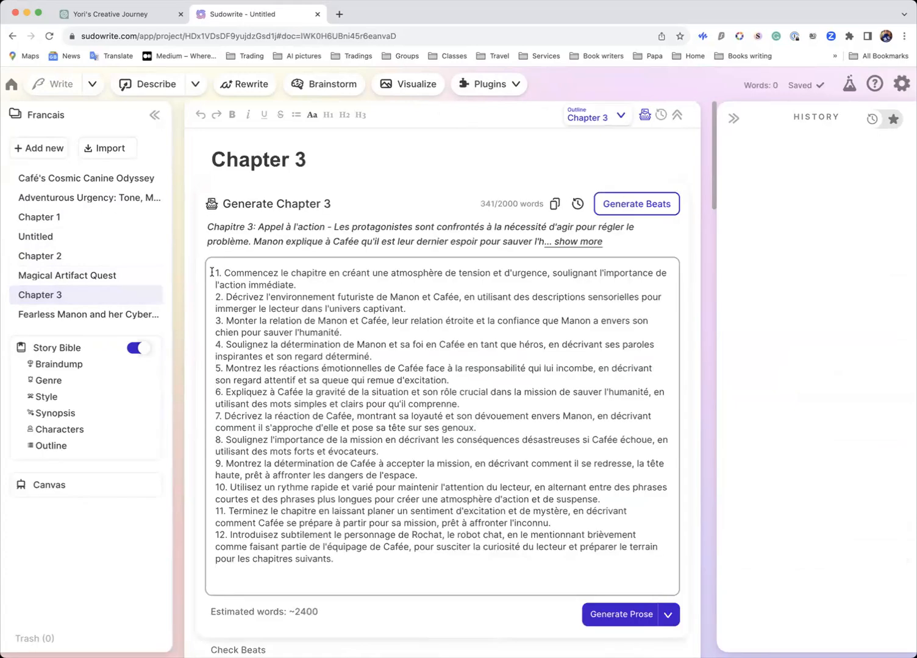
left_click(212, 271)
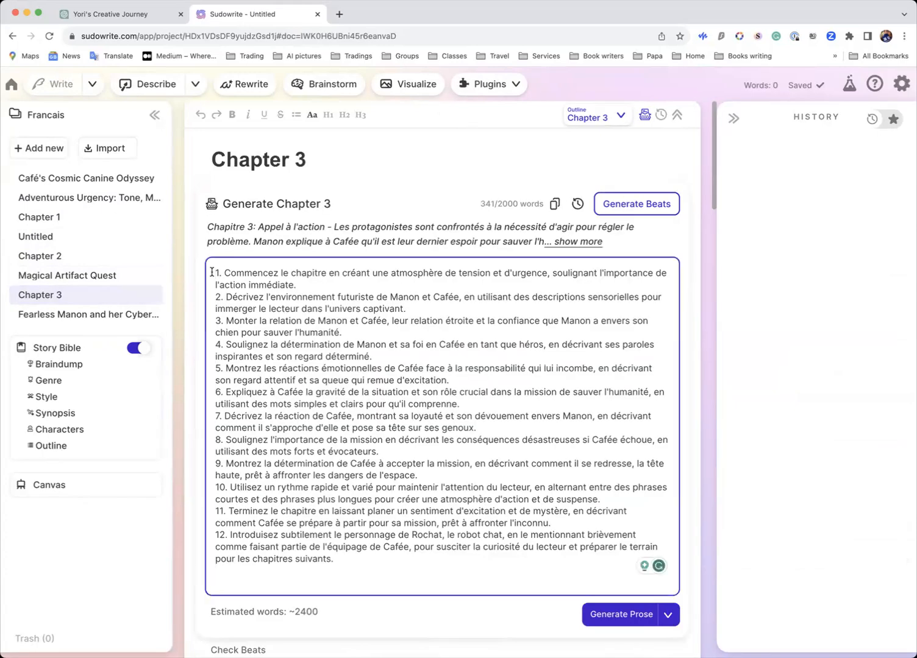
key("super+v")
key("Return")
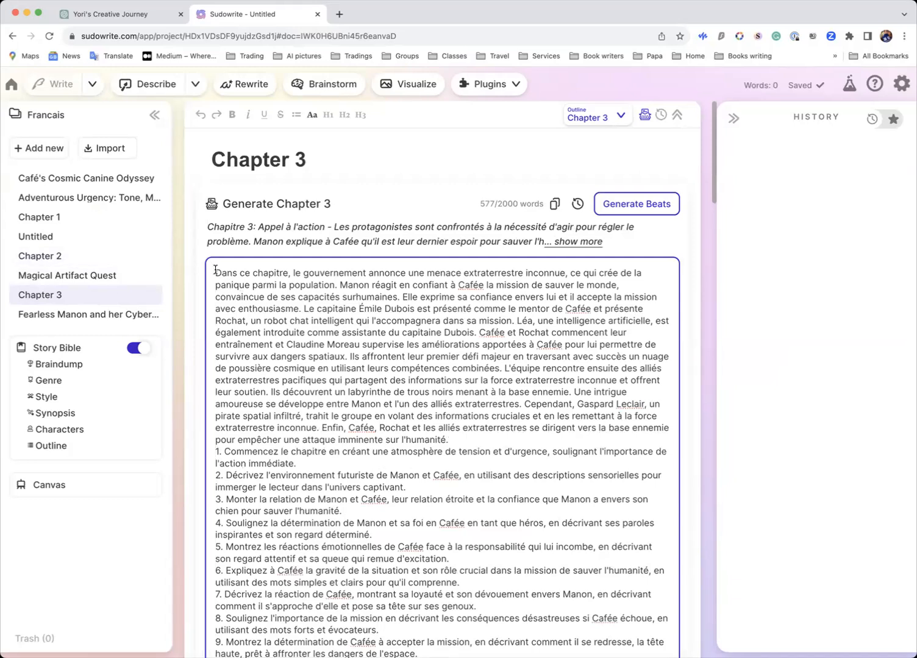
scroll(261, 352, "down", 2)
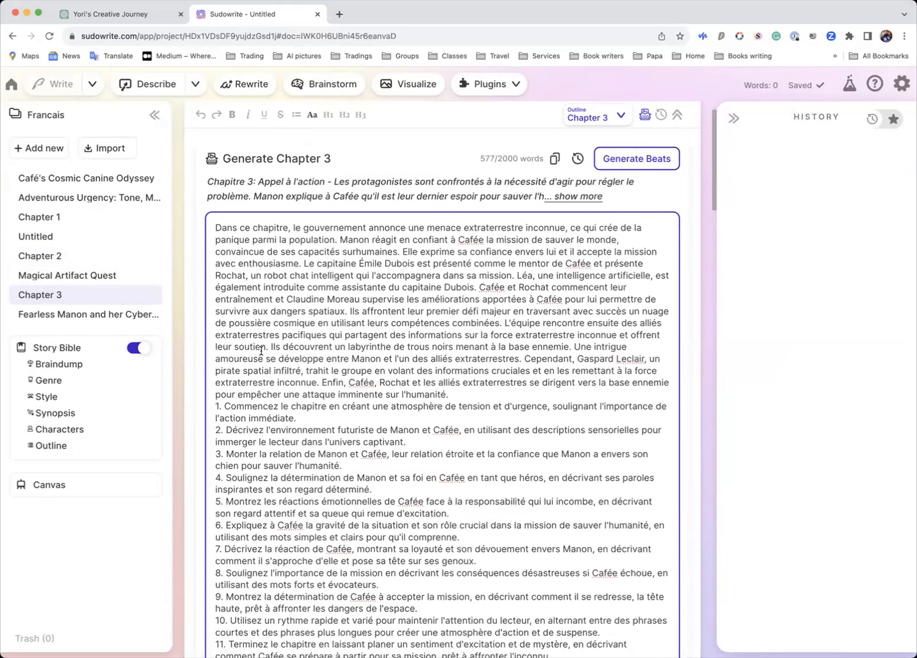
key("Return")
scroll(260, 352, "down", 6)
scroll(263, 359, "up", 2)
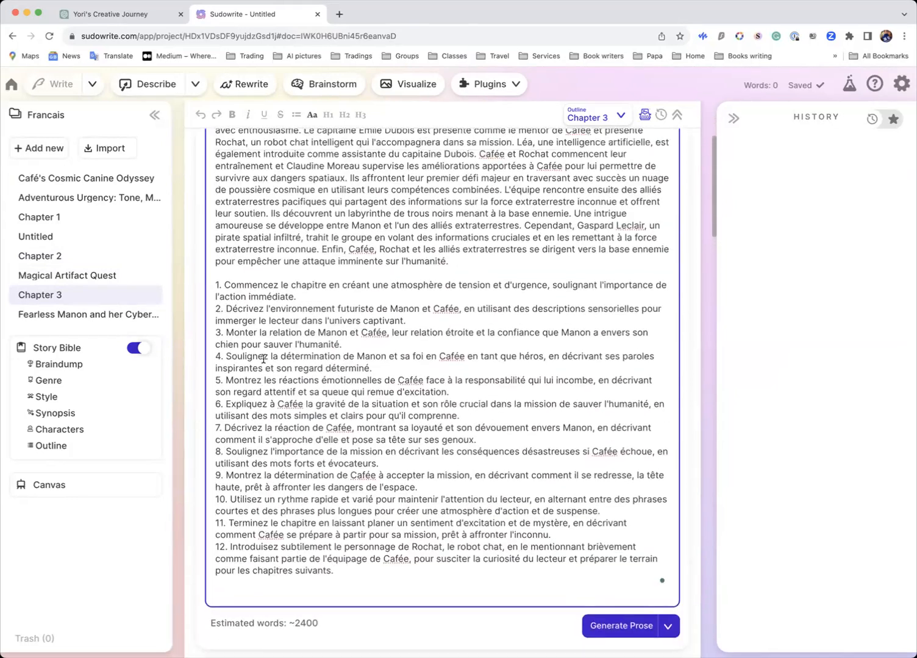
scroll(263, 359, "up", 8)
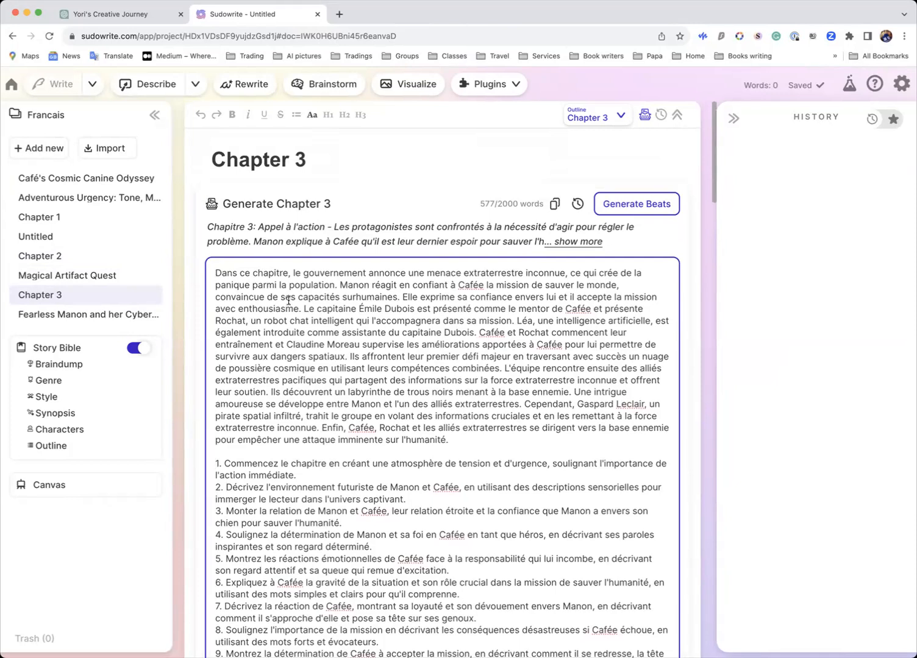
Step: Run Check Beats on Chapter 3 and examine the resulting Header and Beats sections
scroll(298, 303, "down", 10)
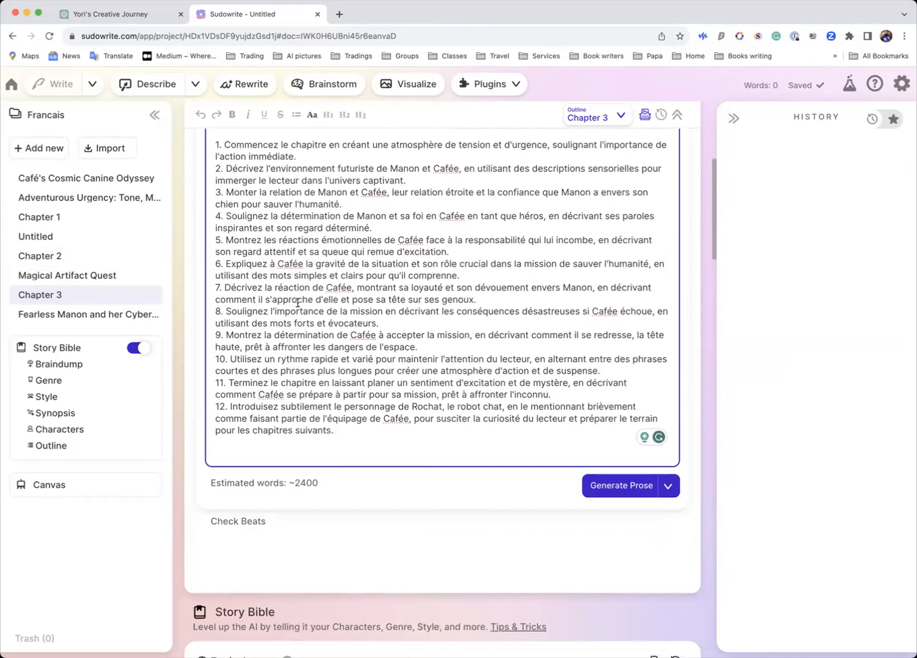
left_click(251, 523)
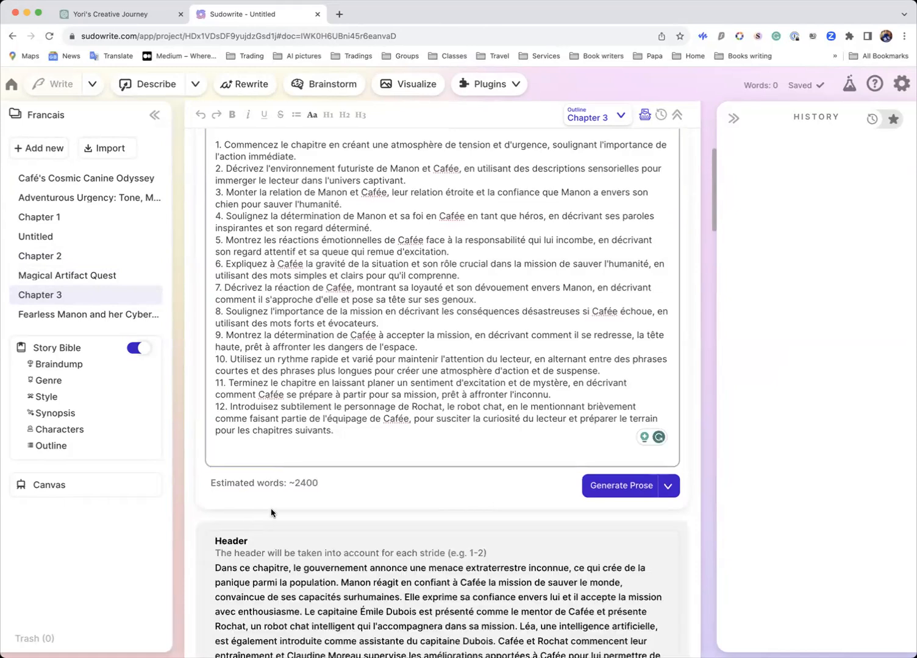
scroll(271, 510, "down", 5)
scroll(271, 511, "down", 3)
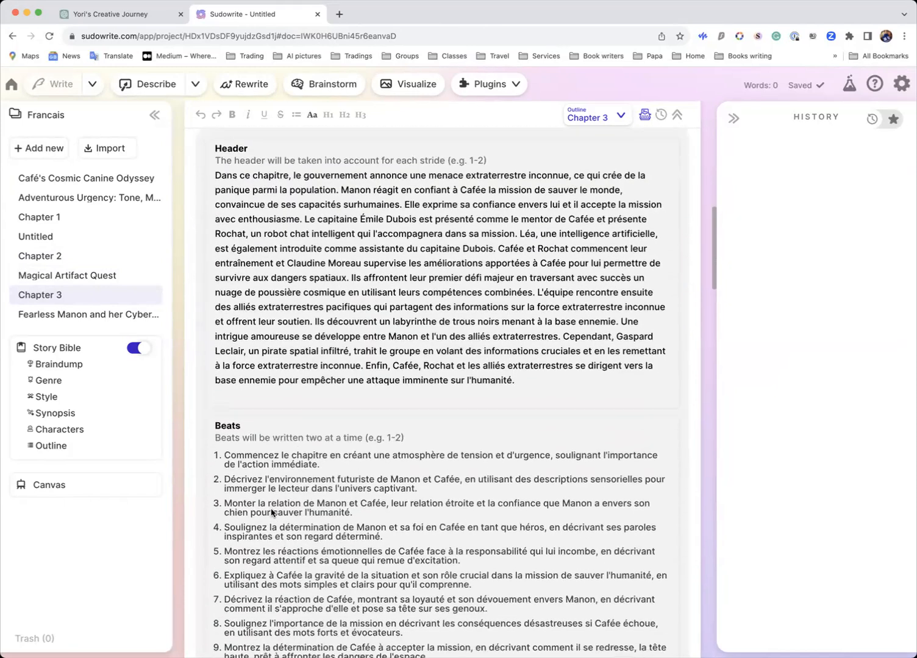
scroll(308, 456, "up", 15)
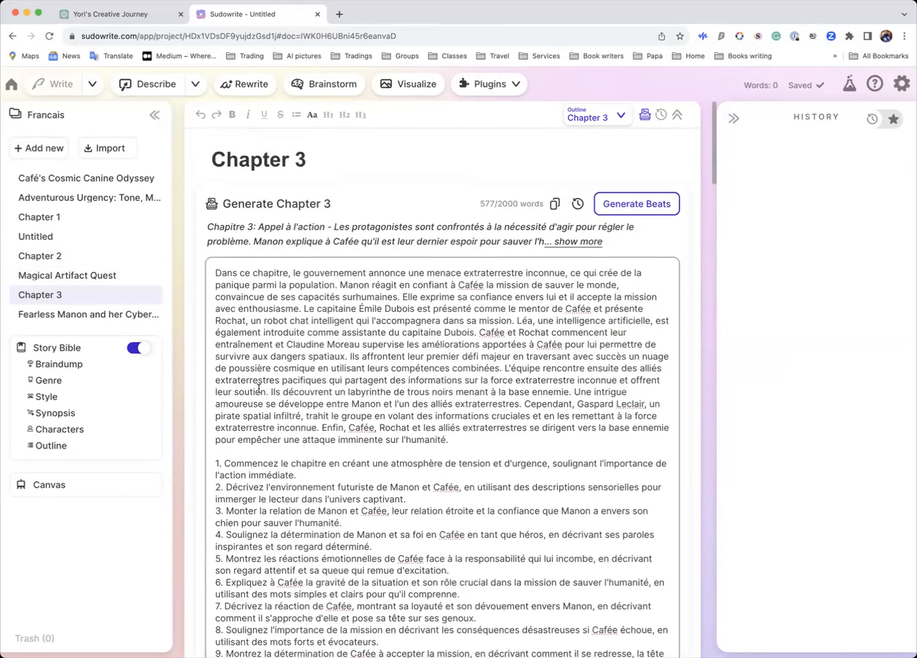
scroll(354, 364, "down", 6)
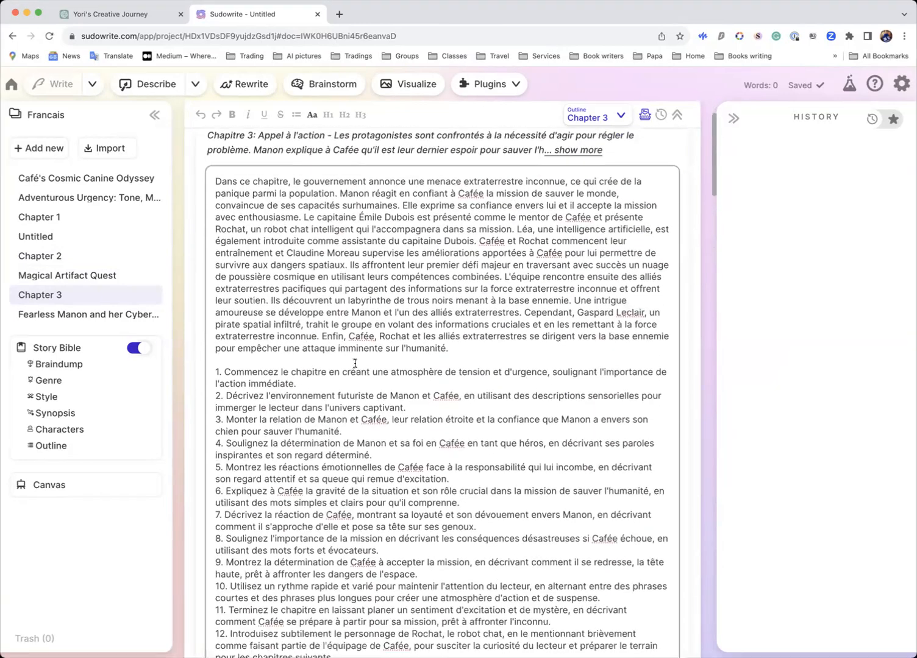
scroll(355, 364, "down", 6)
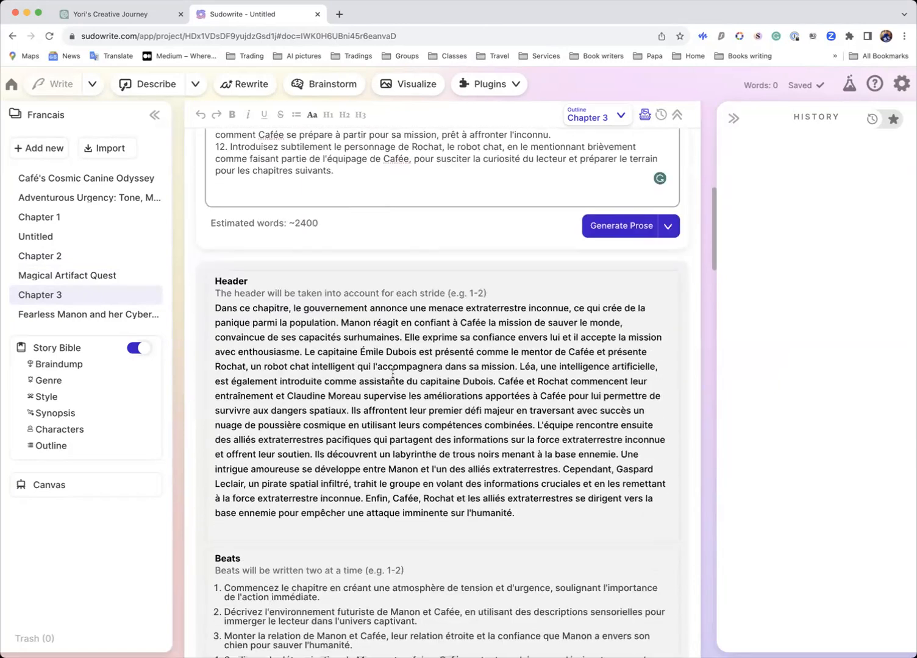
scroll(369, 449, "down", 10)
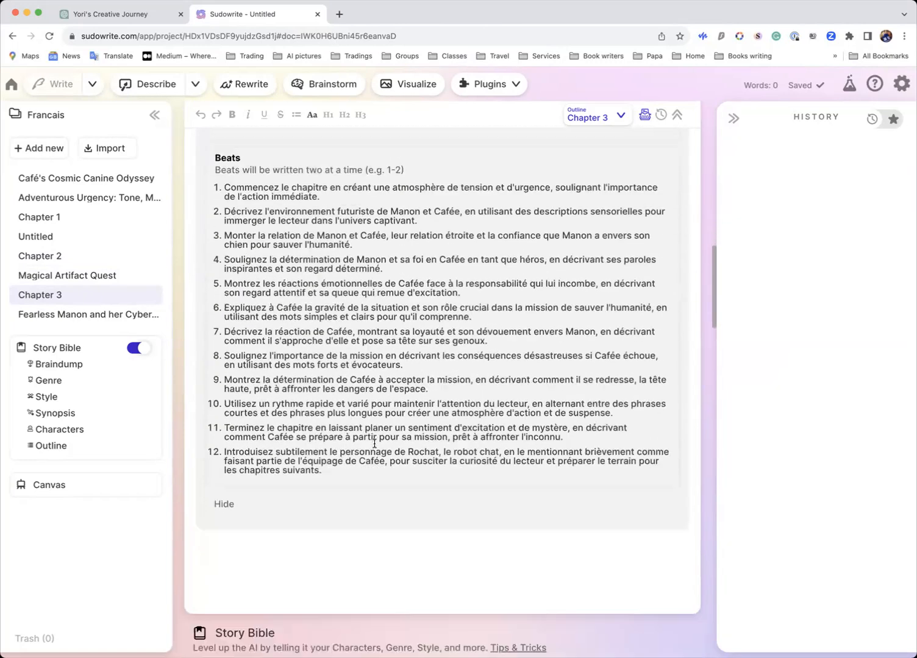
scroll(366, 448, "up", 1)
scroll(366, 448, "down", 5)
scroll(366, 445, "up", 10)
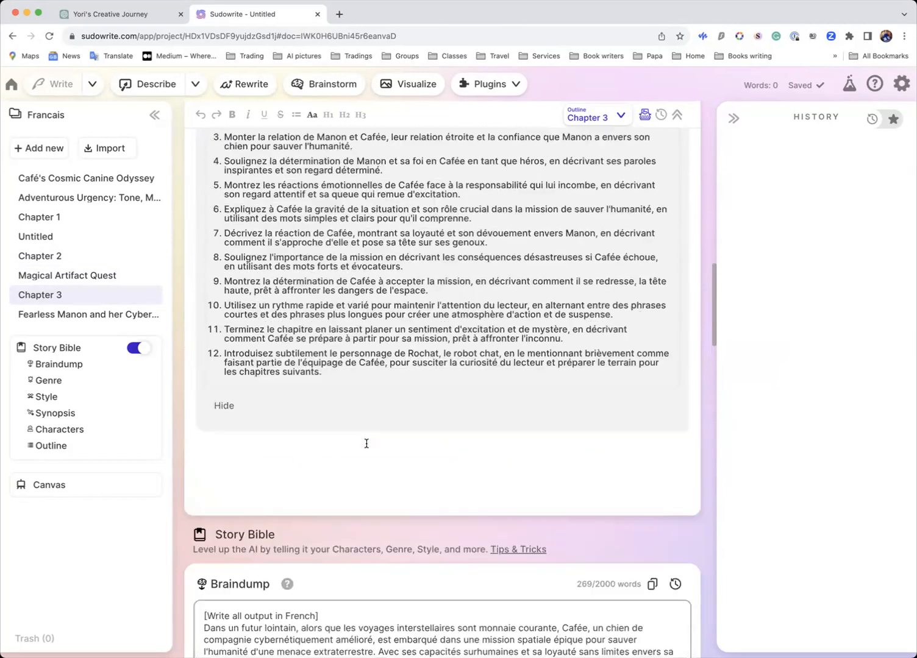
scroll(366, 443, "up", 6)
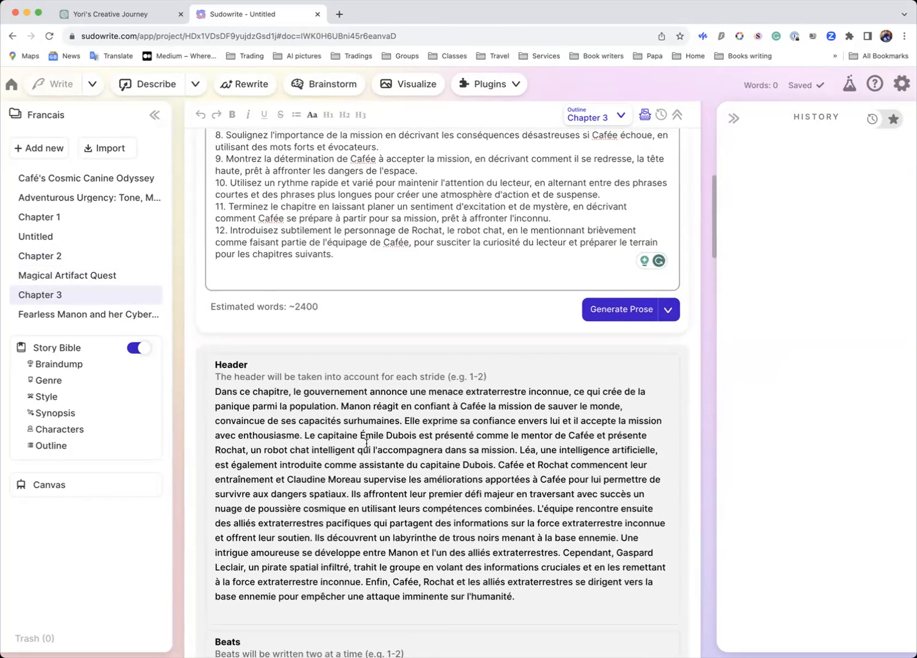
scroll(367, 443, "up", 1)
scroll(367, 445, "down", 5)
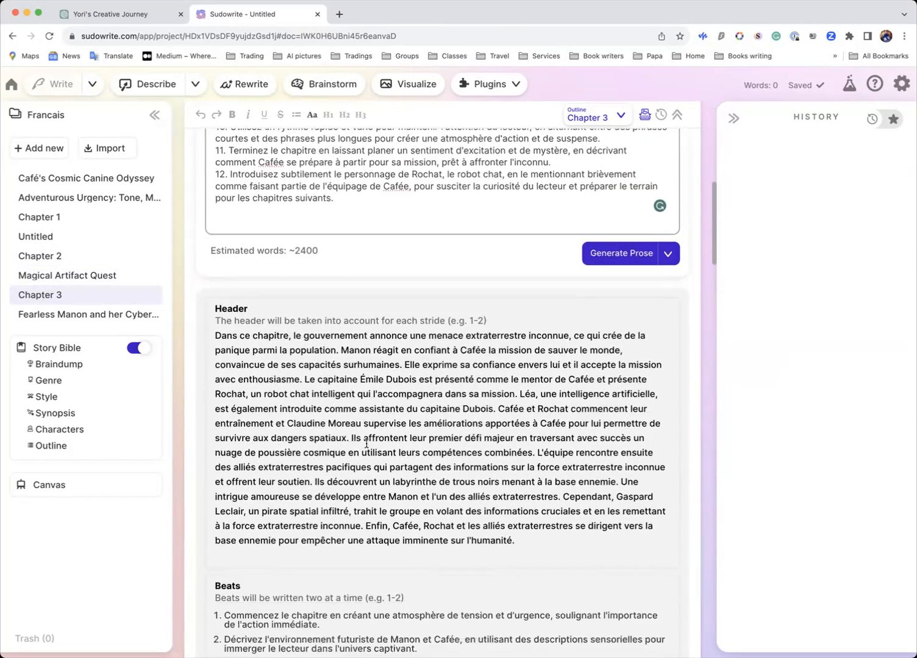
scroll(367, 448, "down", 1)
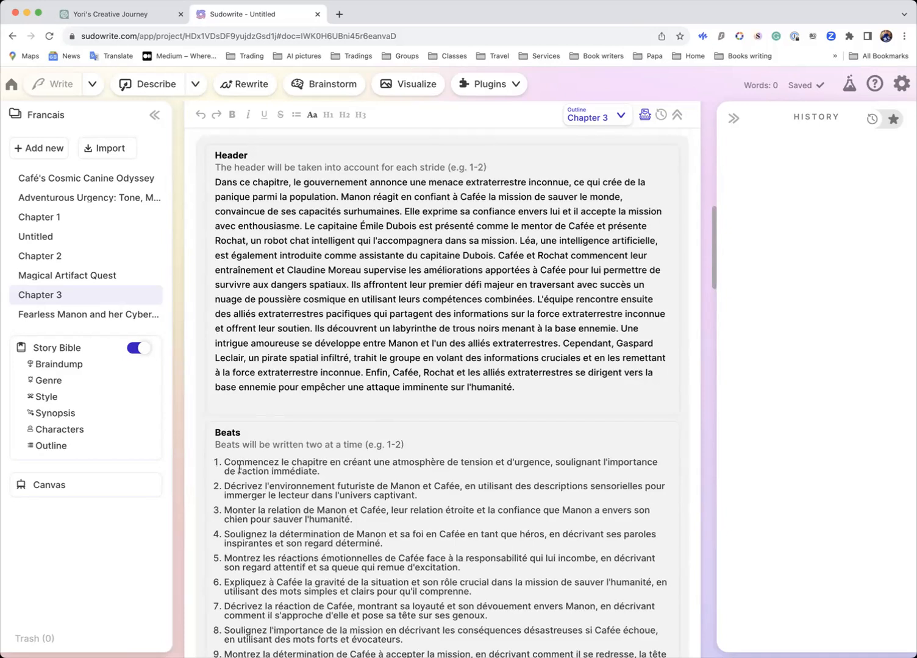
Step: Compare the checked header and beats with the Chapter 3 beat text, and hide the beat check
scroll(238, 469, "down", 10)
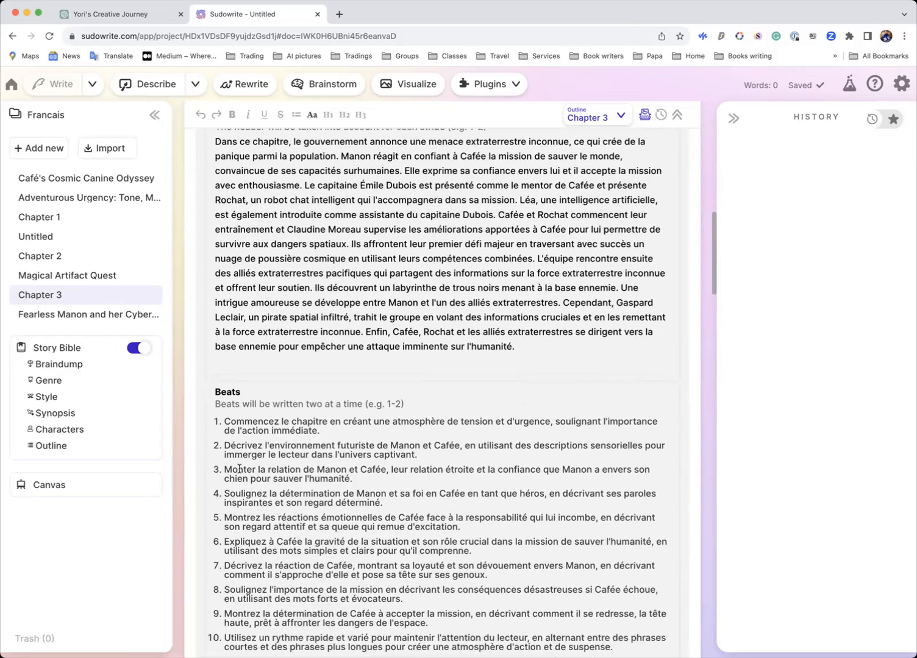
scroll(239, 469, "down", 3)
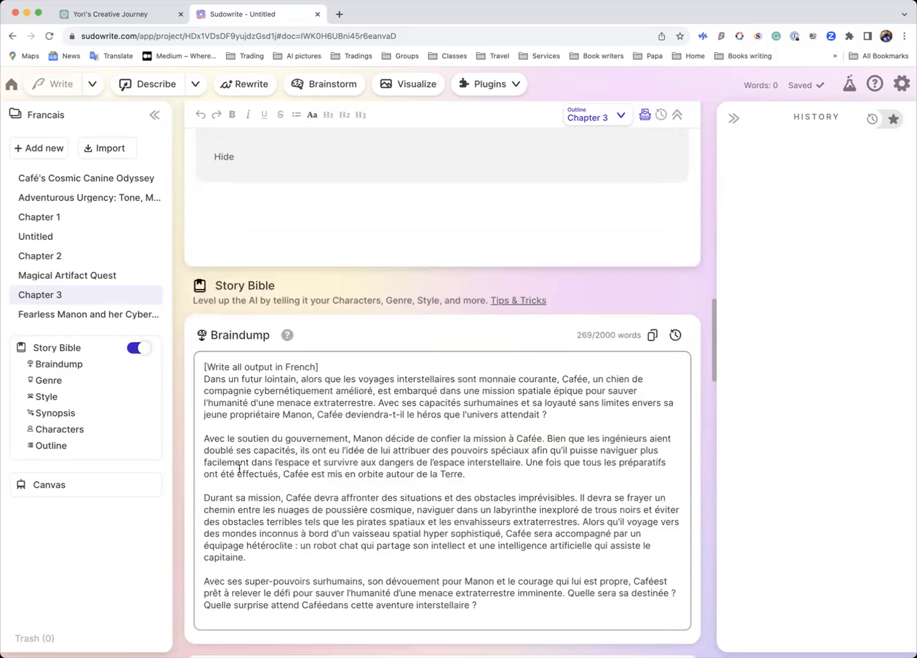
scroll(239, 470, "up", 5)
scroll(248, 349, "up", 5)
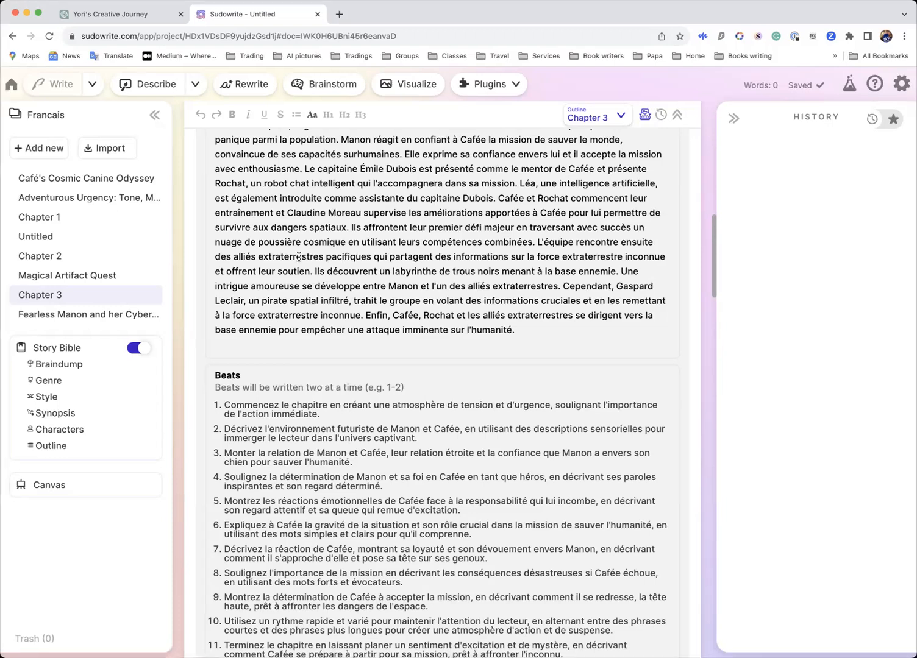
scroll(299, 256, "up", 8)
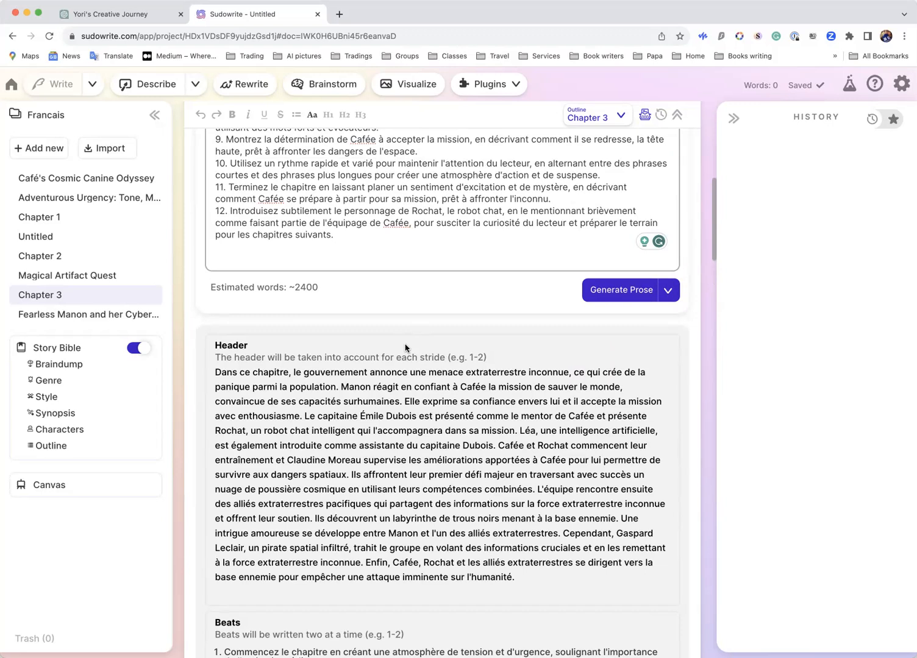
scroll(405, 347, "down", 3)
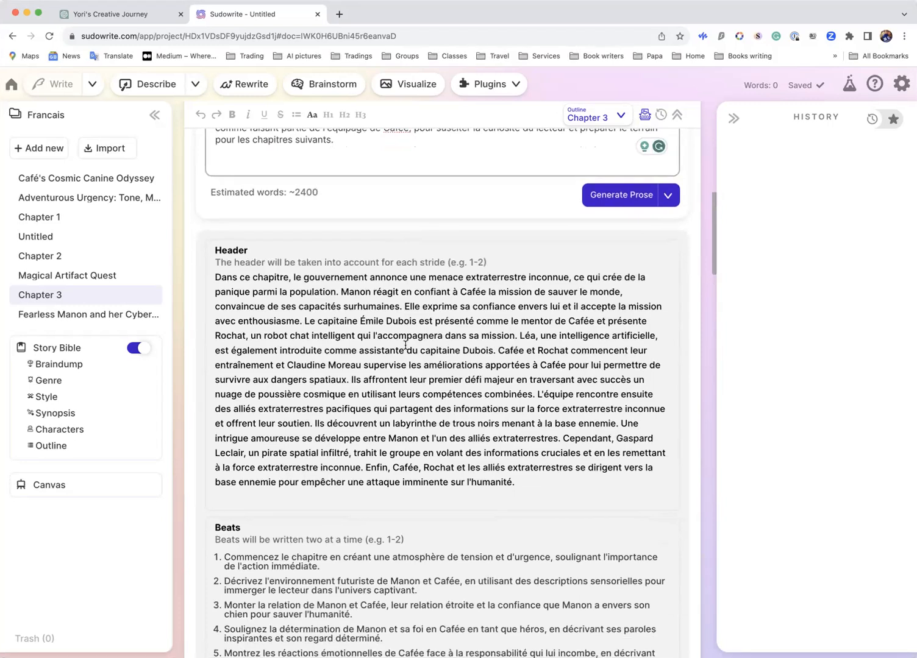
scroll(405, 344, "up", 12)
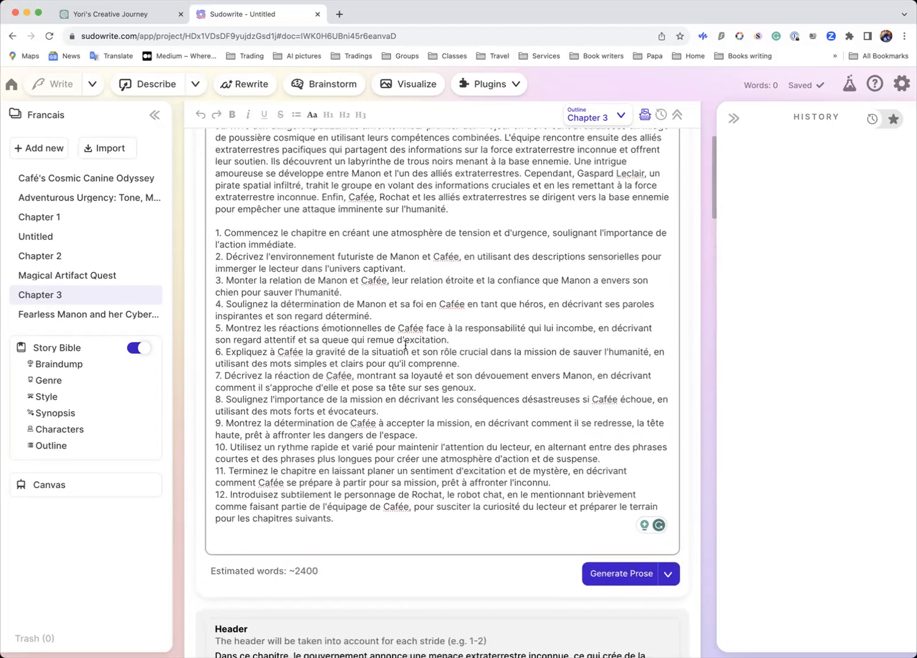
scroll(405, 345, "up", 6)
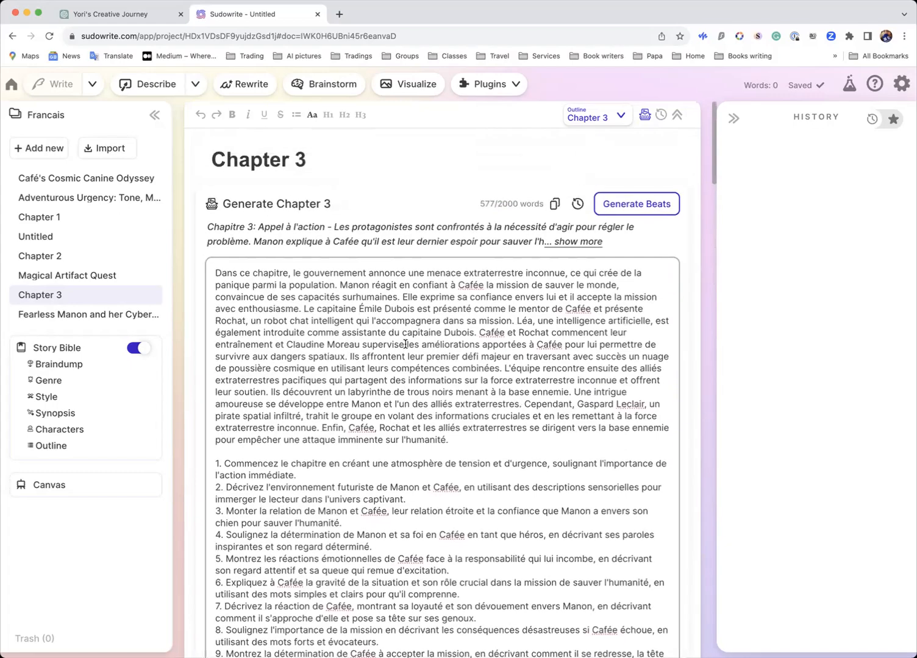
scroll(405, 345, "down", 20)
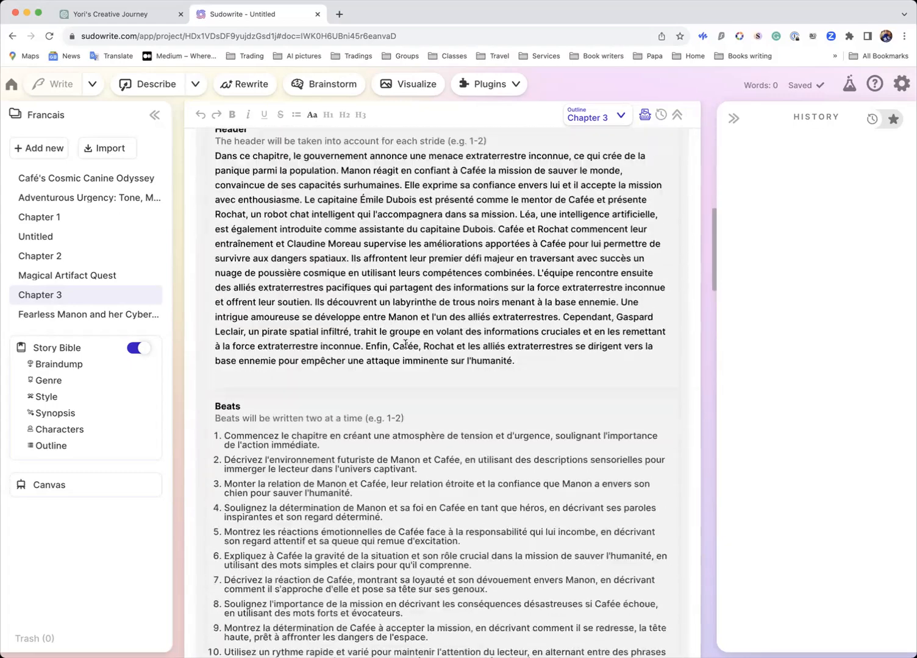
scroll(405, 347, "down", 10)
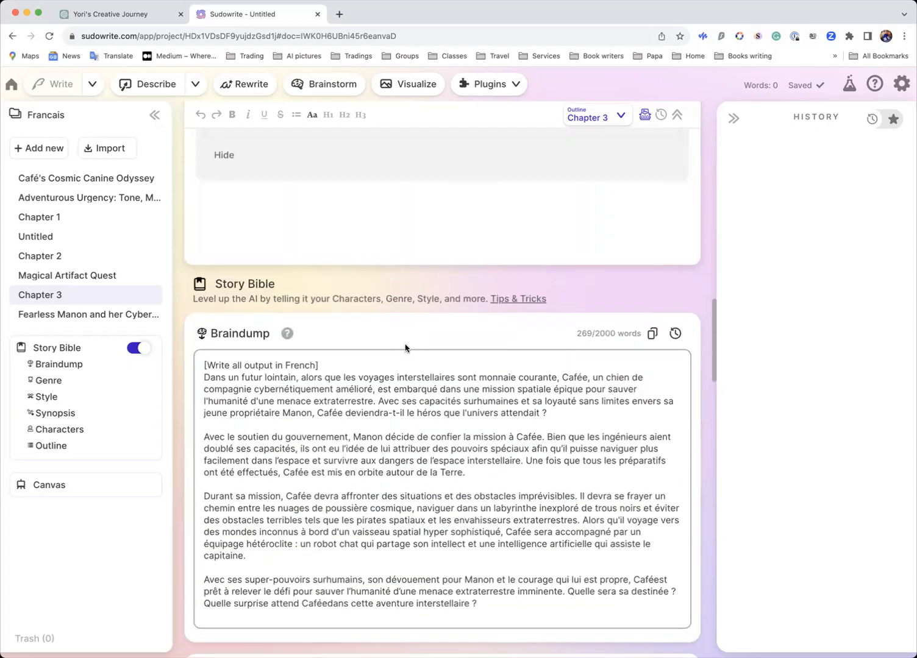
scroll(404, 346, "up", 20)
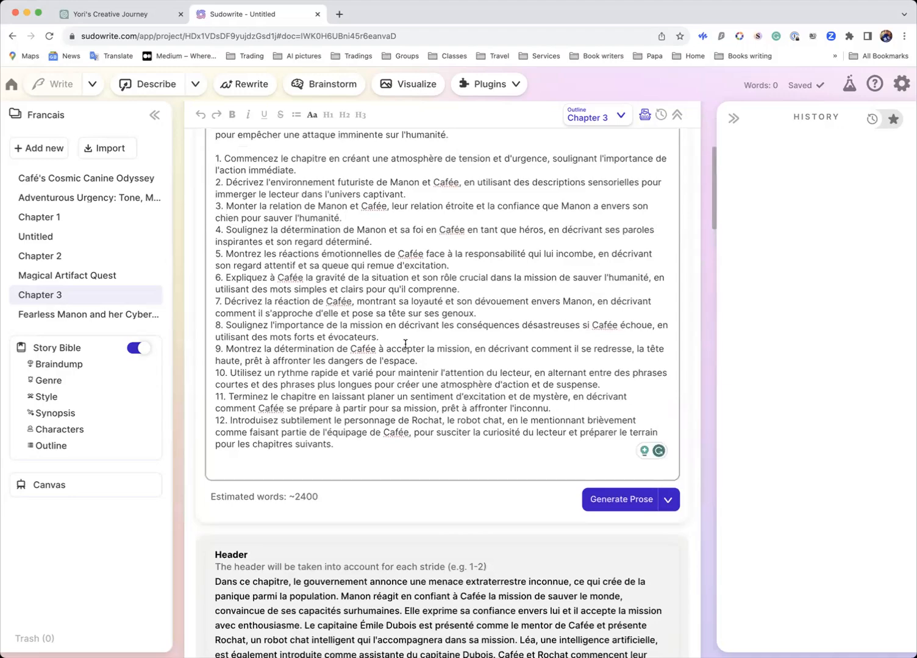
scroll(405, 345, "down", 20)
scroll(405, 348, "up", 10)
scroll(401, 352, "down", 8)
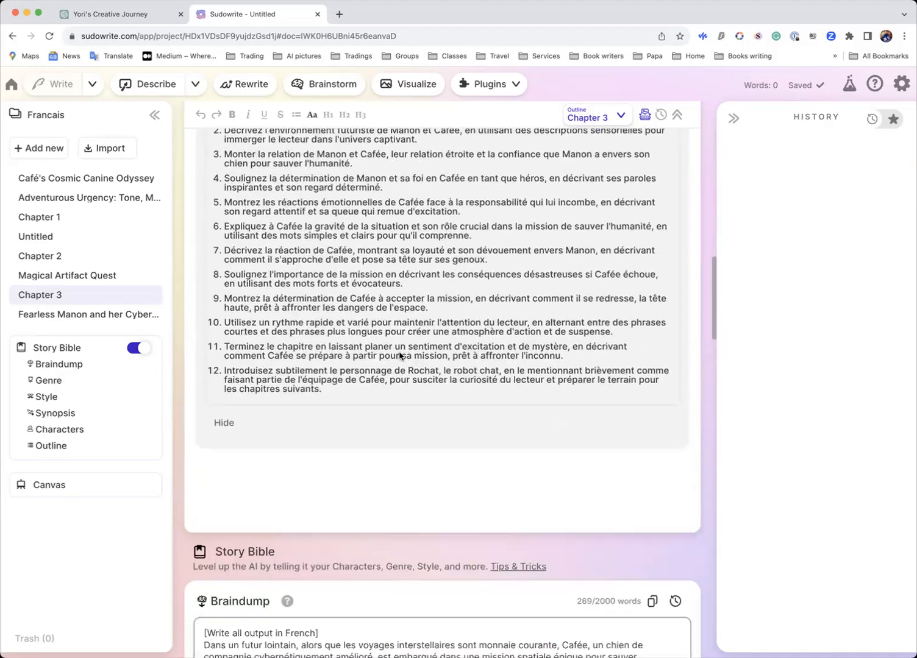
scroll(400, 356, "down", 2)
left_click(222, 375)
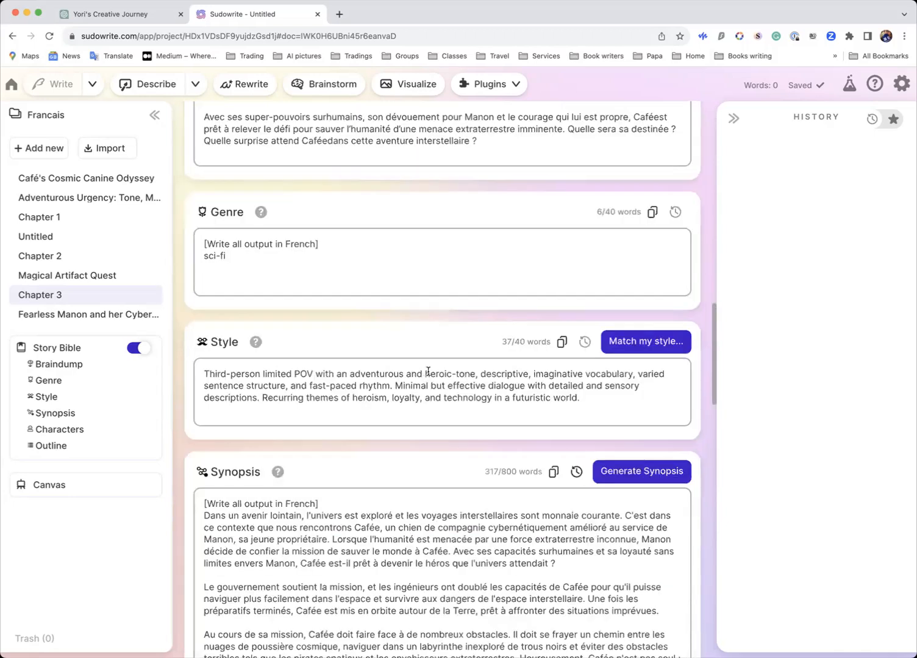
Step: Set the prose generation mode for Chapter 3 to Fastest
scroll(432, 360, "up", 12)
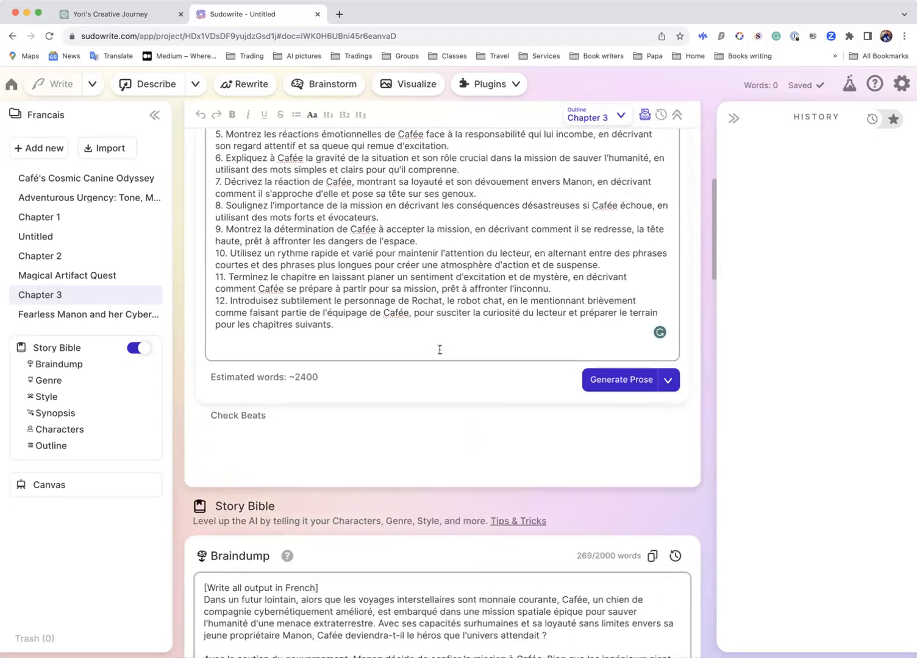
left_click(668, 382)
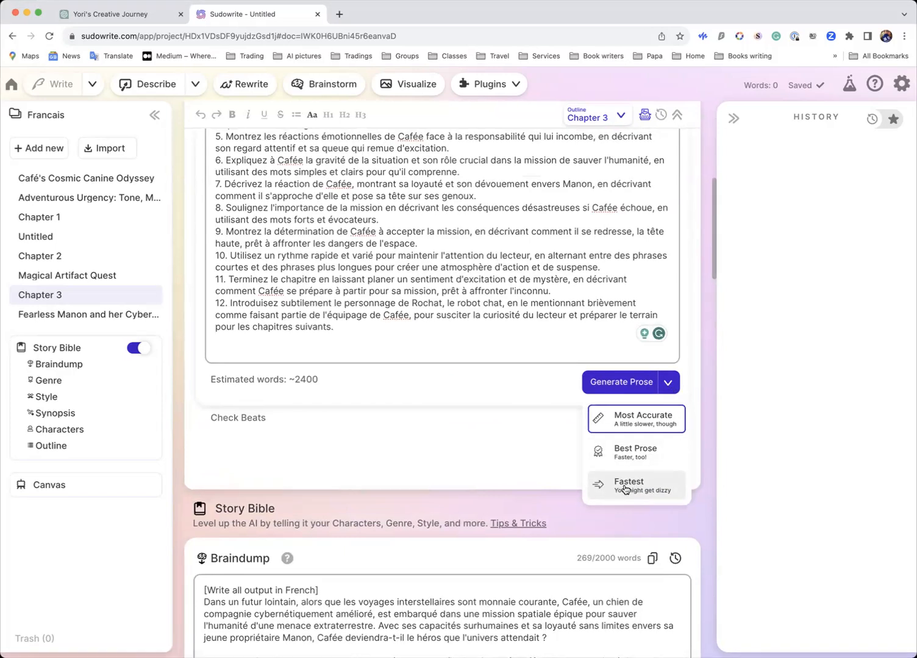
scroll(528, 431, "up", 5)
scroll(498, 402, "down", 5)
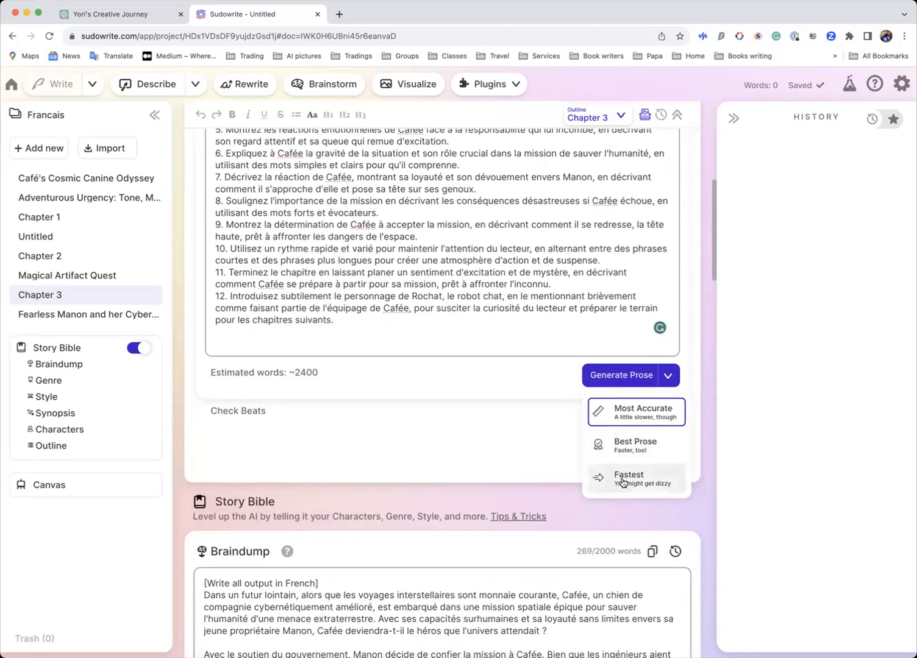
left_click(622, 483)
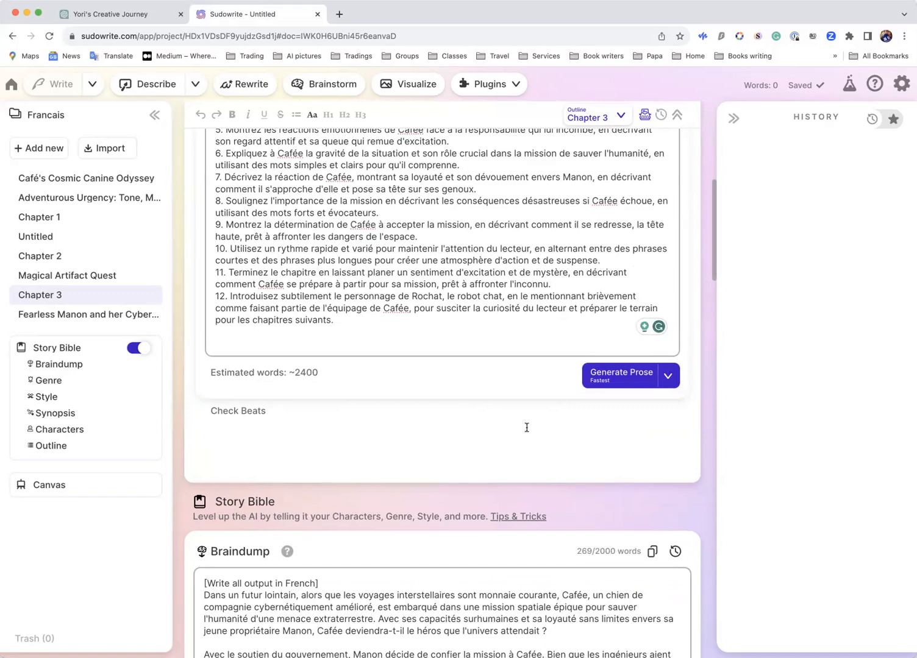
Step: Turn off the Story Bible and generate Chapter 3's prose from its beats, pausing at the end of beat 4
scroll(527, 427, "down", 3)
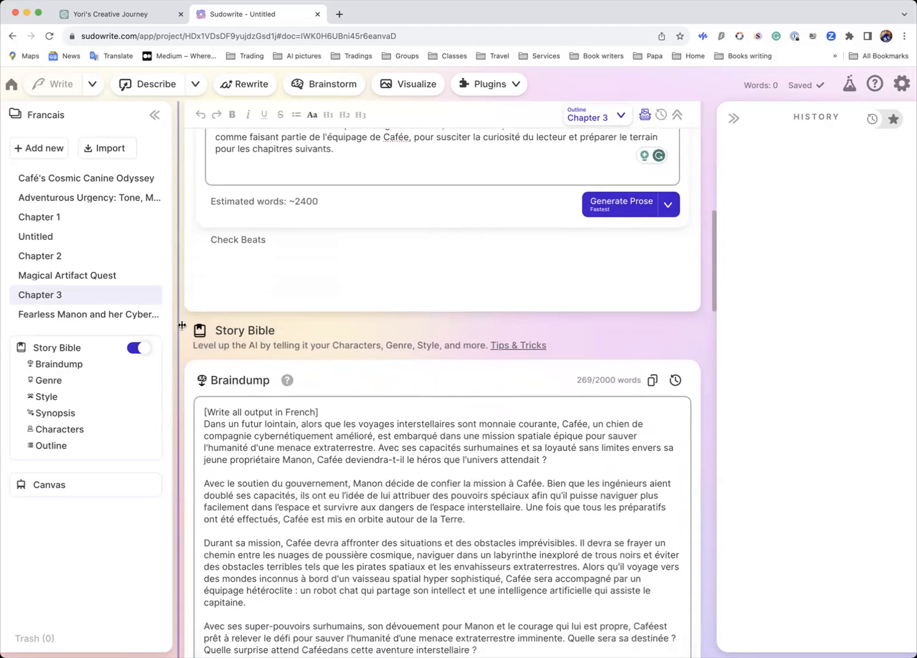
left_click(138, 348)
scroll(421, 306, "down", 4)
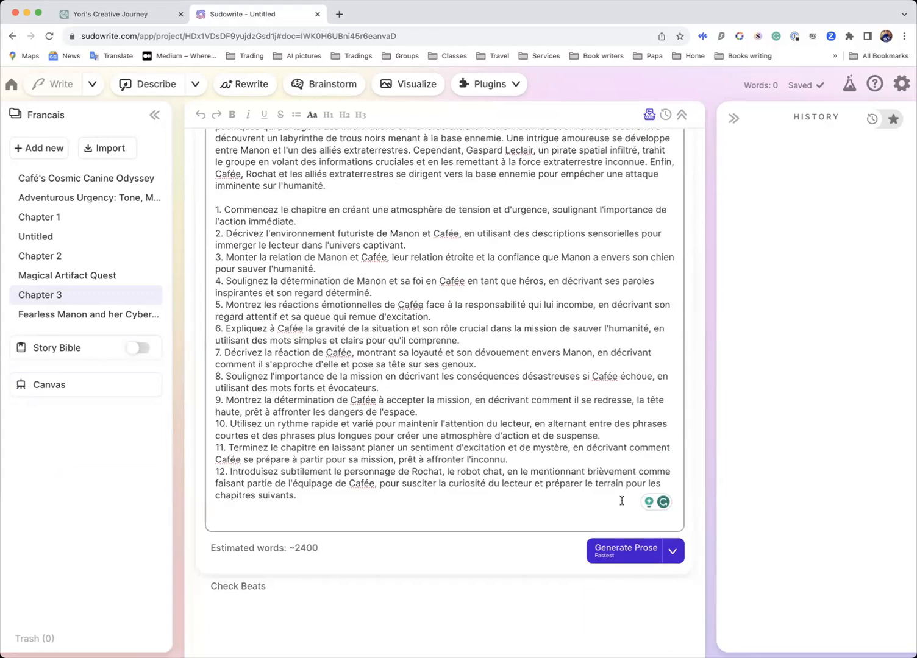
left_click(622, 553)
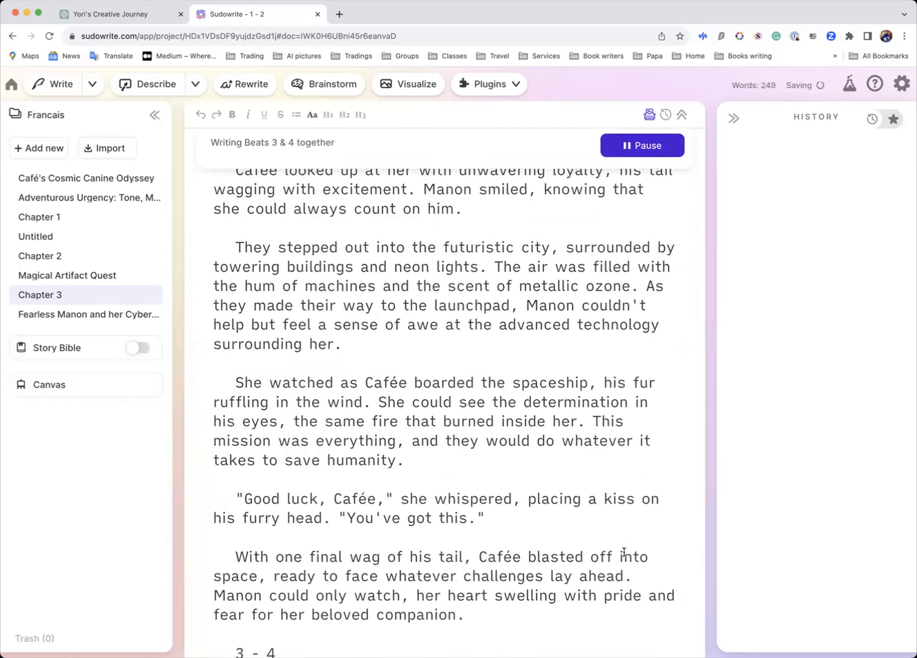
scroll(564, 518, "up", 10)
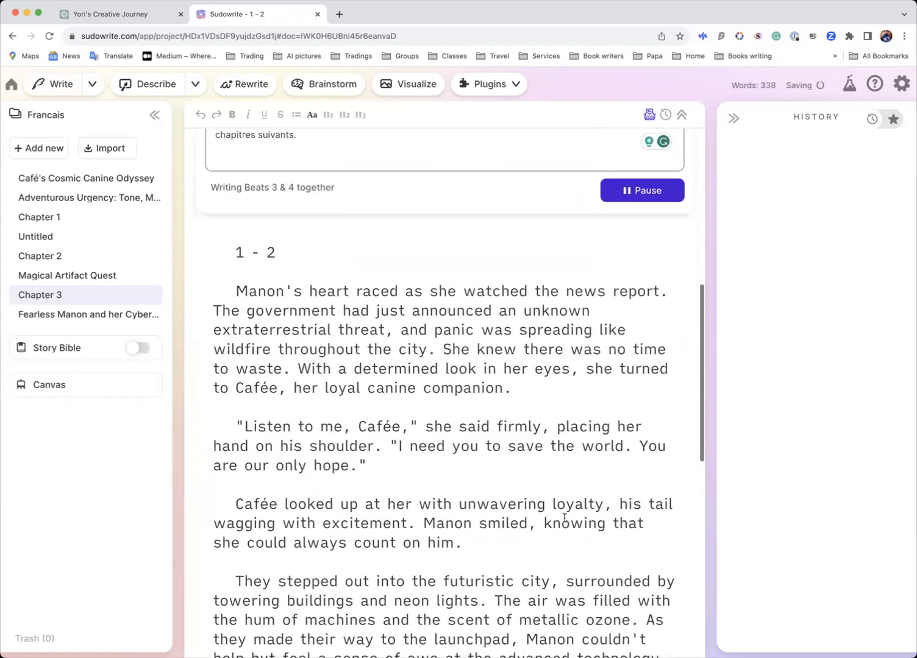
scroll(642, 421, "down", 7)
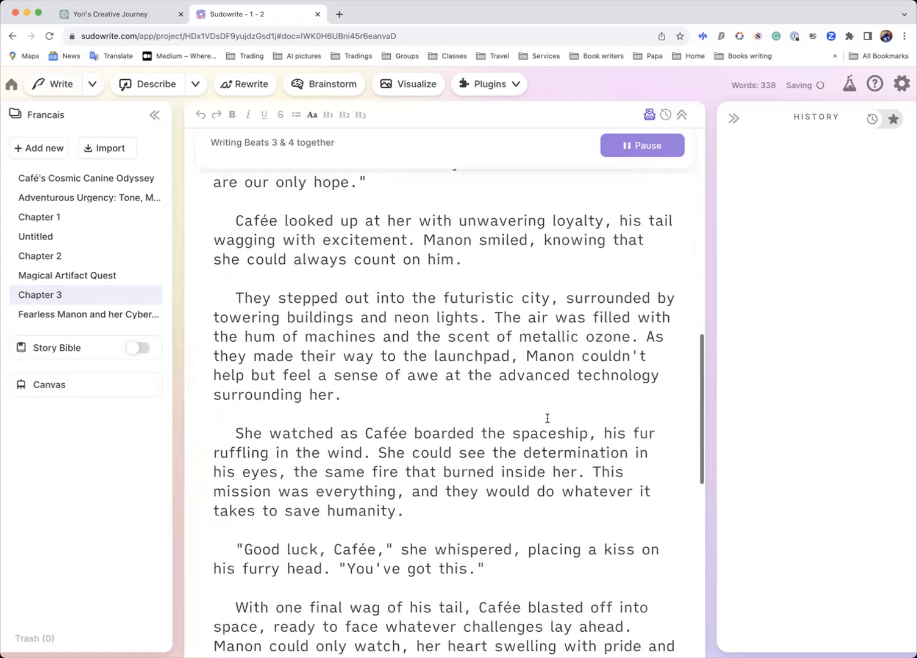
scroll(547, 419, "down", 1)
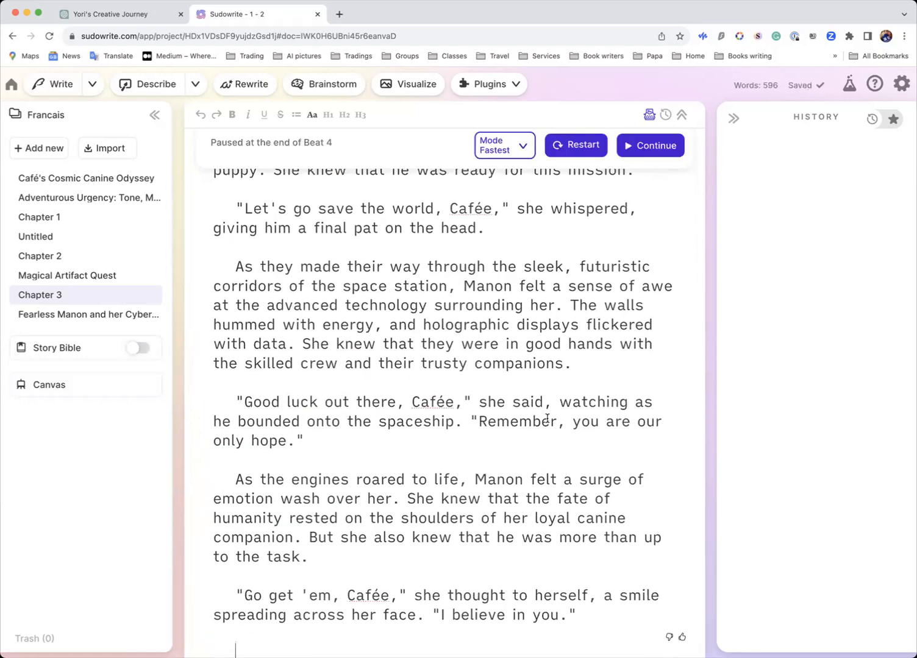
Step: Add the instruction "[Write all the output in French]" on its own line above the summary in Chapter 3's beats
scroll(547, 418, "up", 20)
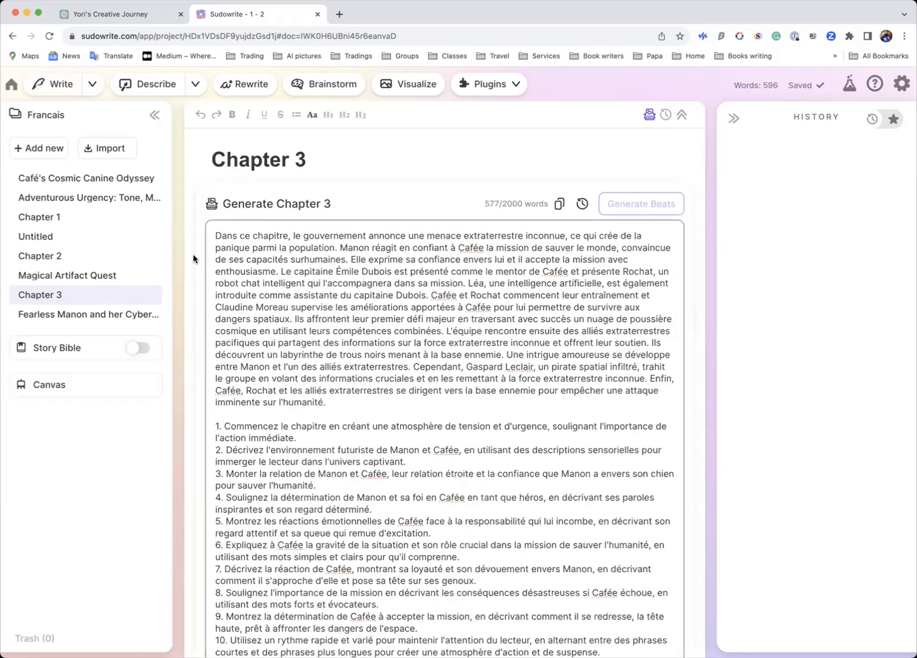
left_click(215, 234)
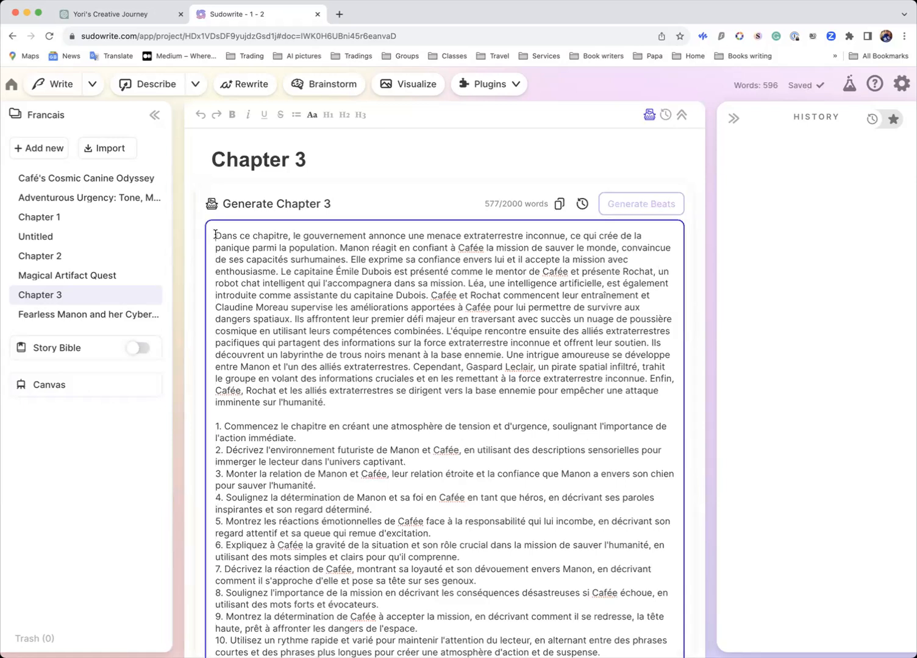
type("[")
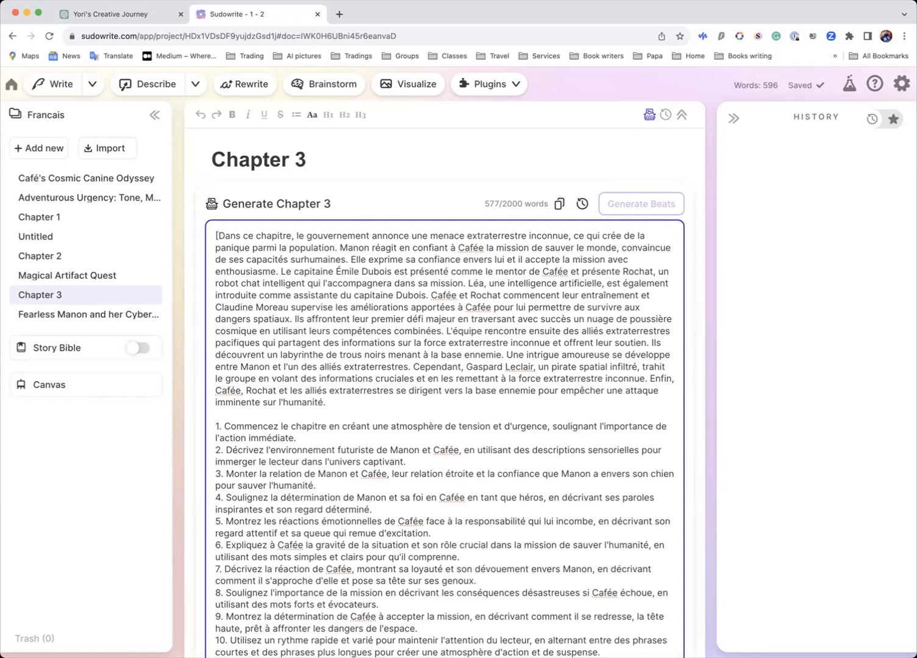
type("Write ")
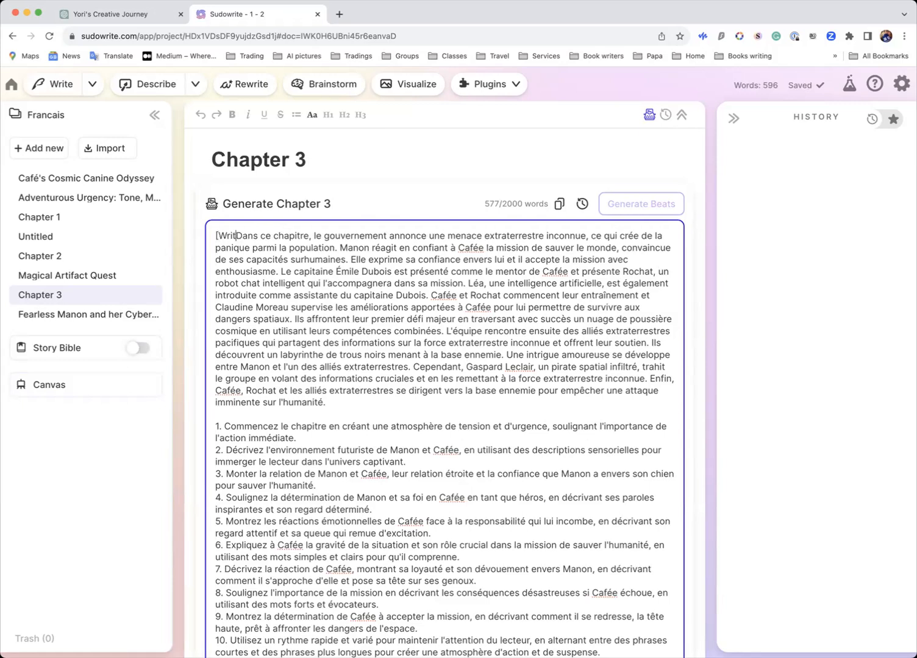
type("all th e")
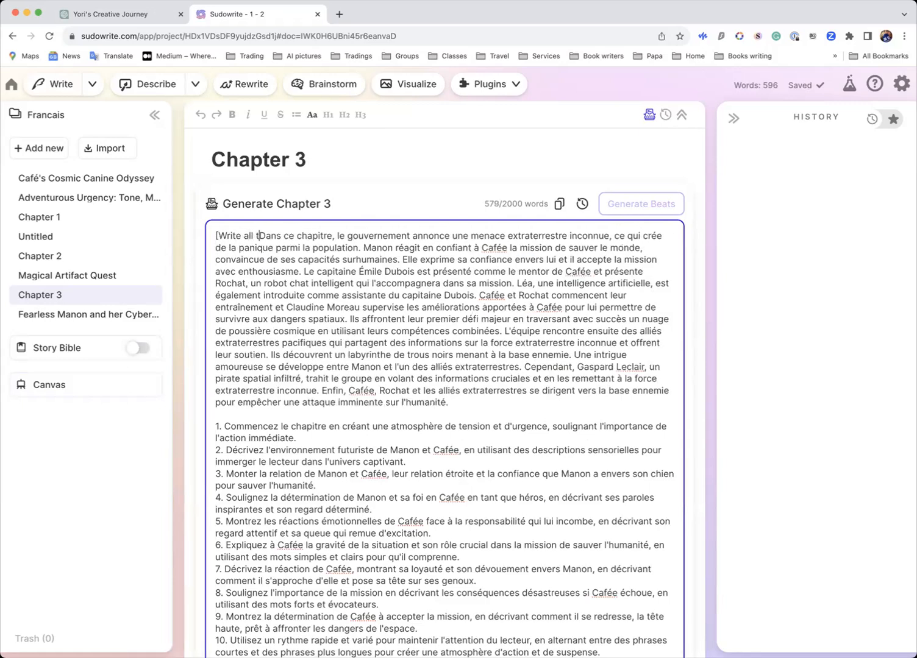
type("po")
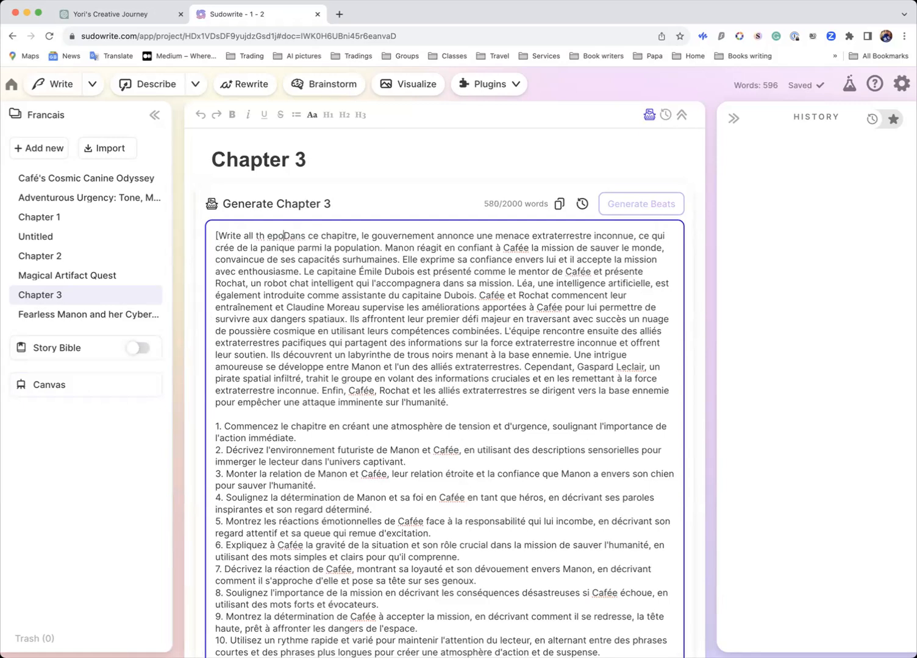
key("BackSpace")
key("BackSpace")
key("BackSpace")
key("BackSpace")
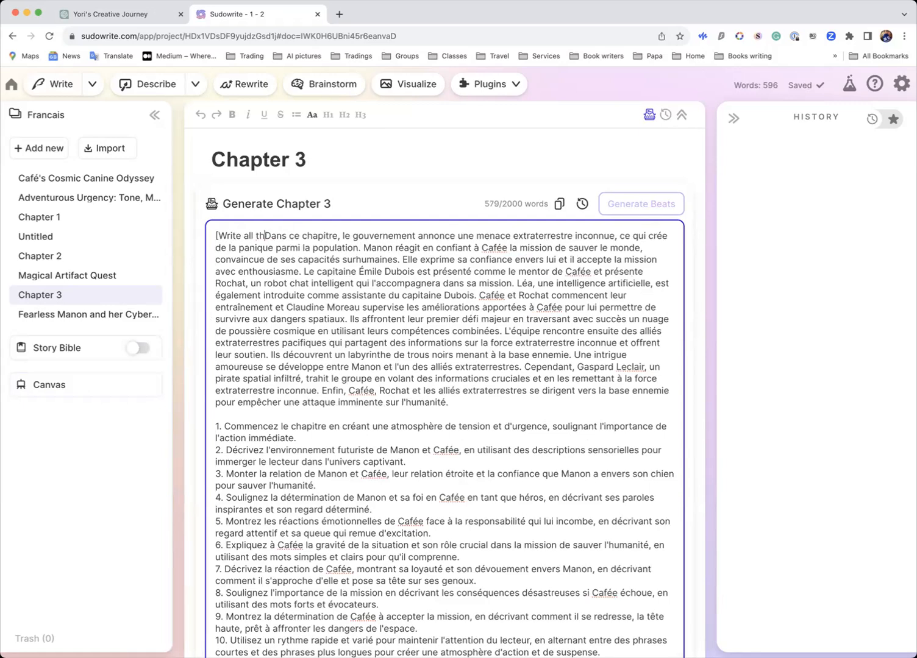
type("e")
type("output")
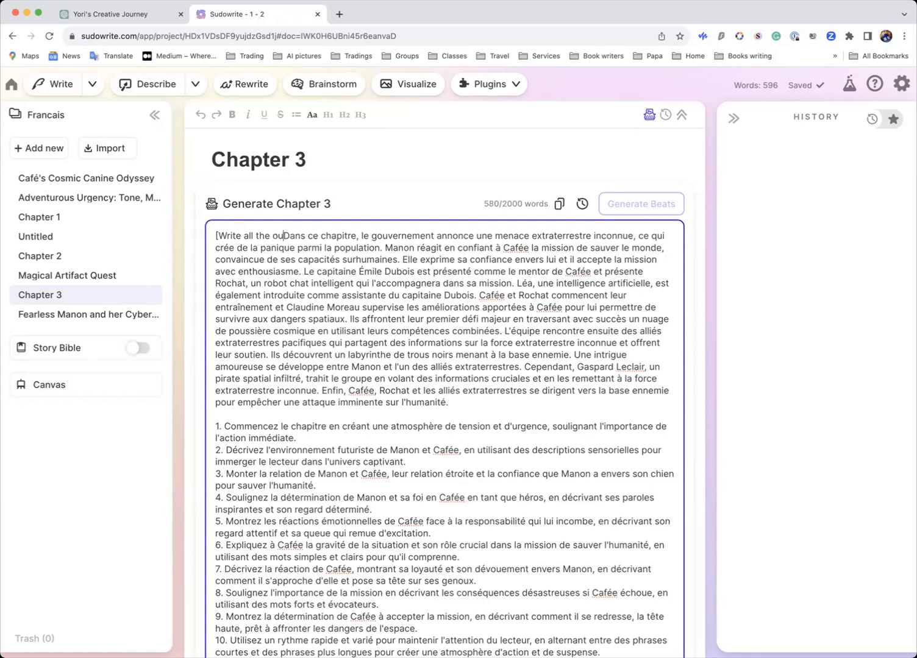
type(" in Fren")
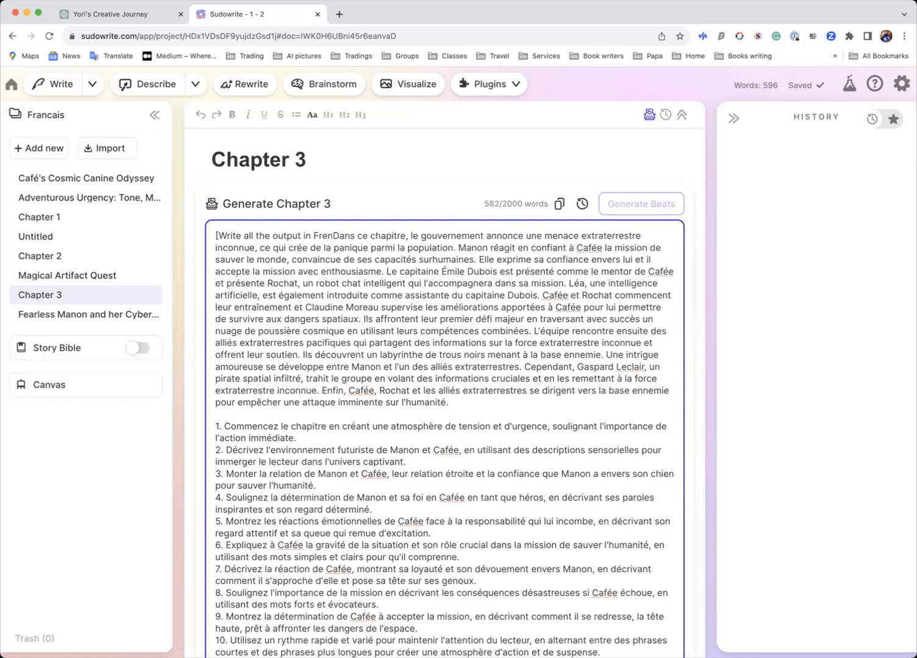
type("ch")
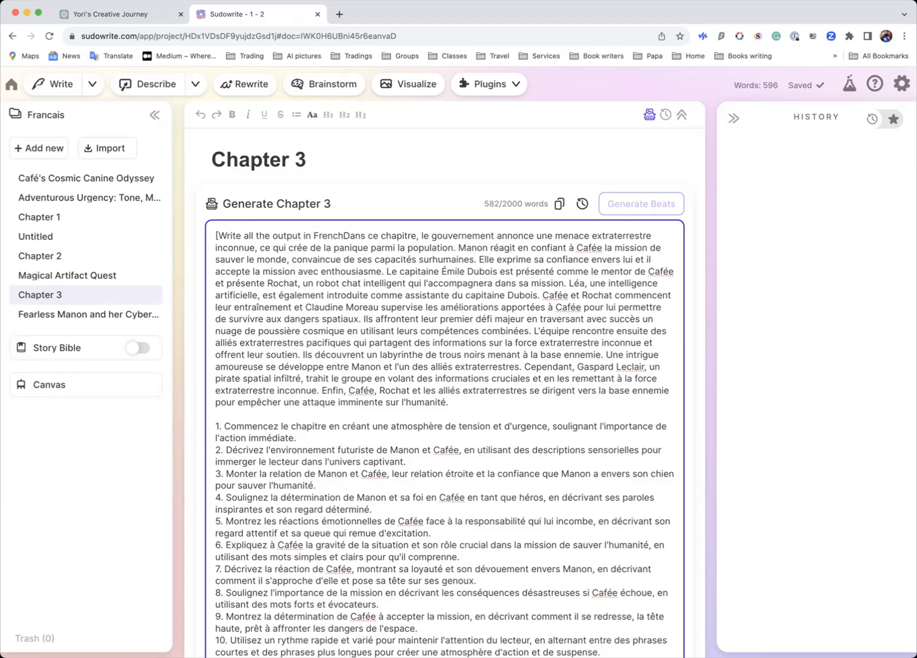
type("]")
key("Return")
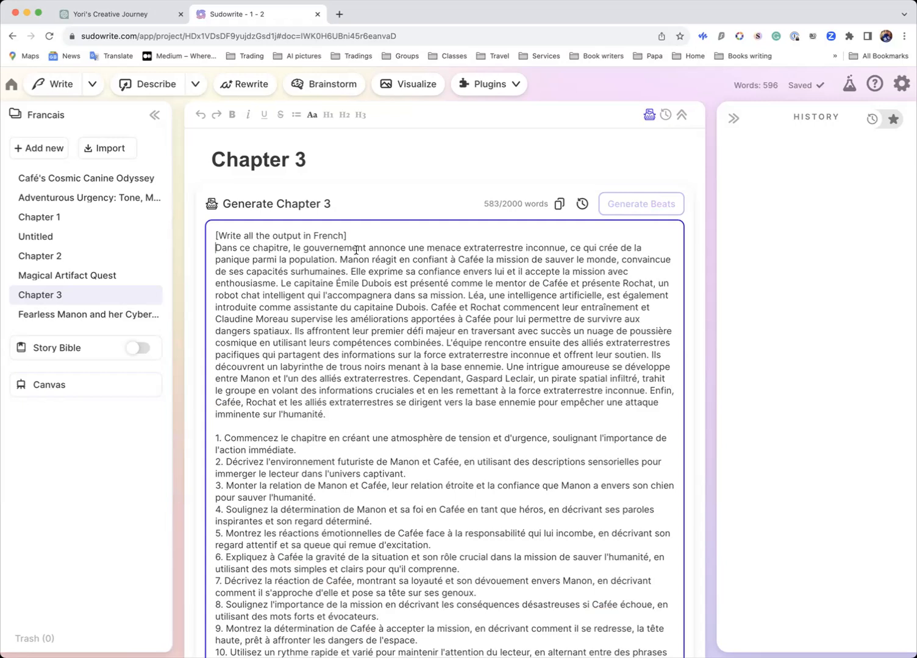
Step: Restart Chapter 3's prose generation, pausing at the end of beat 4, and review the newly written prose
scroll(410, 292, "down", 20)
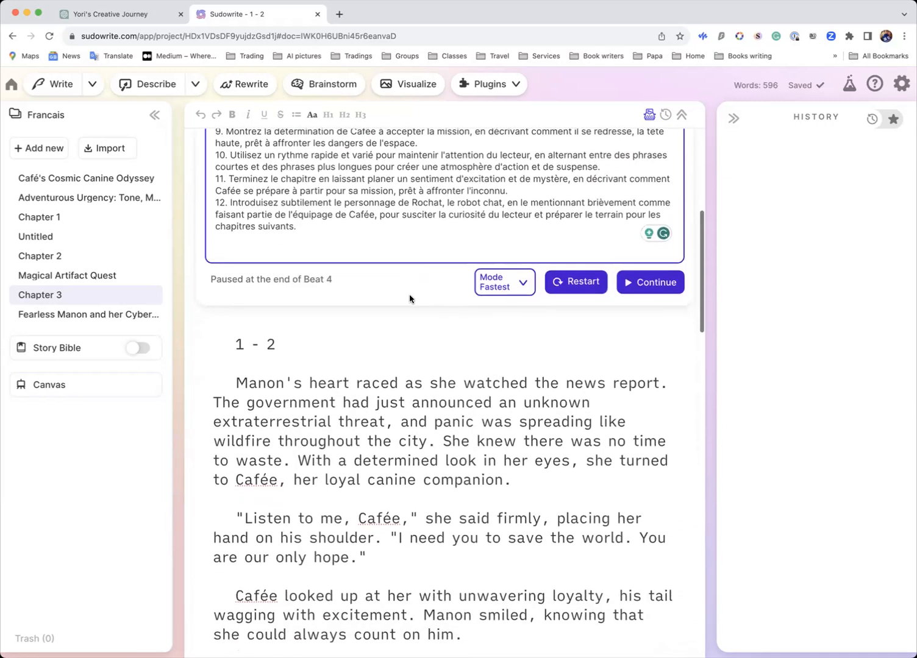
left_click(565, 285)
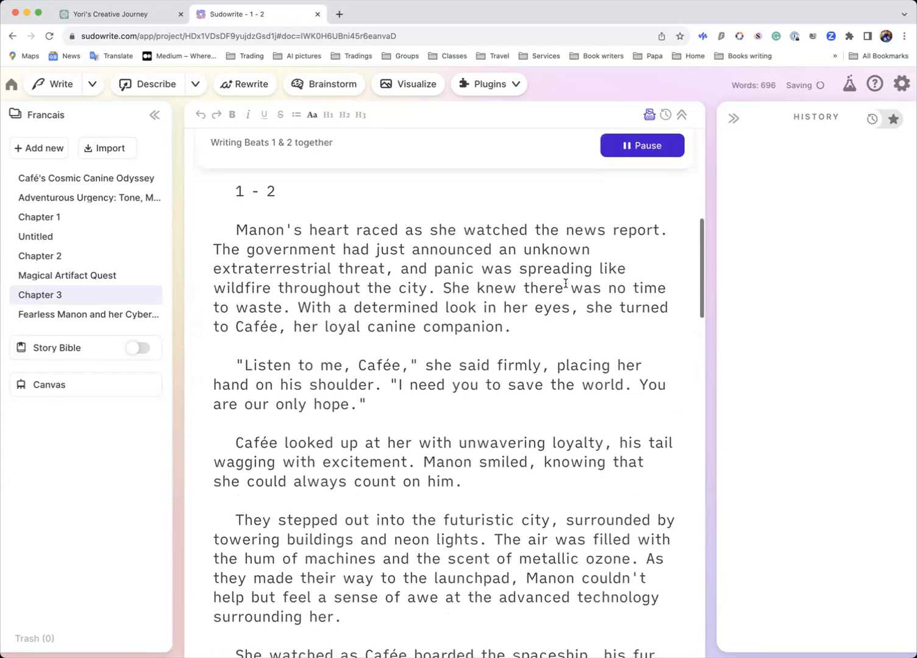
scroll(493, 341, "up", 3)
scroll(493, 340, "down", 10)
scroll(493, 339, "down", 10)
left_click(628, 147)
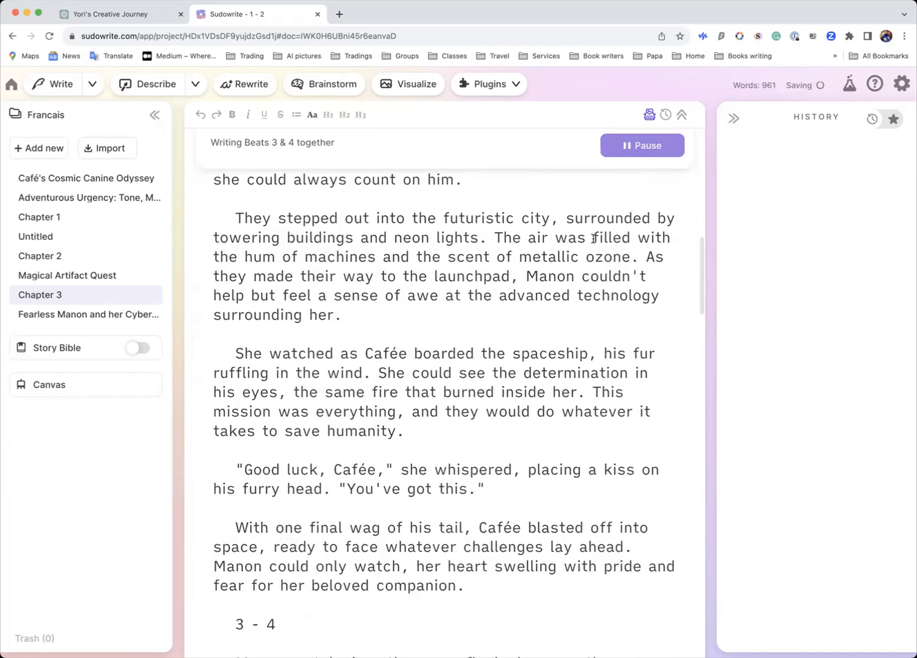
scroll(574, 343, "down", 6)
scroll(575, 341, "up", 3)
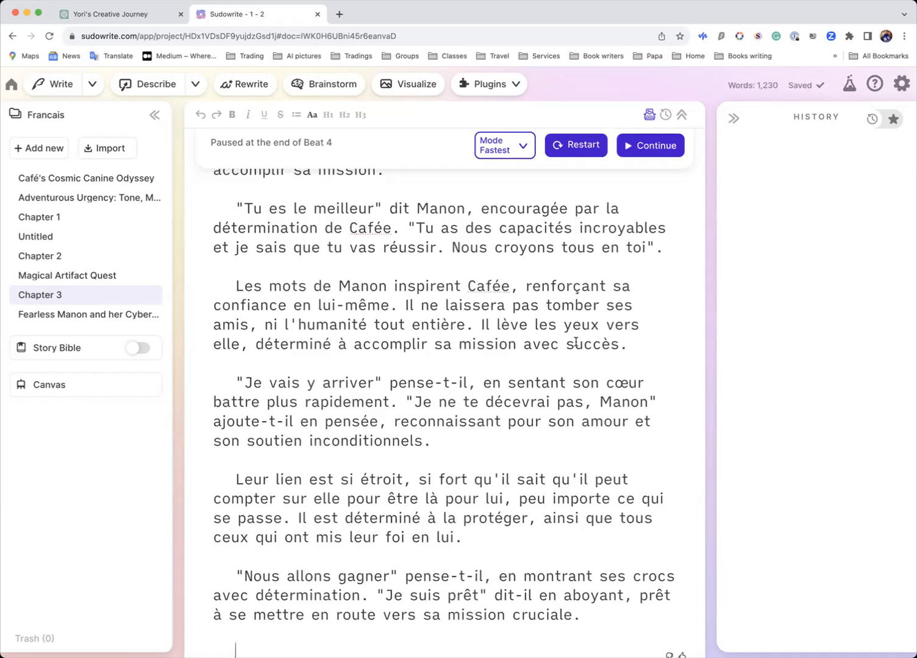
scroll(523, 376, "up", 8)
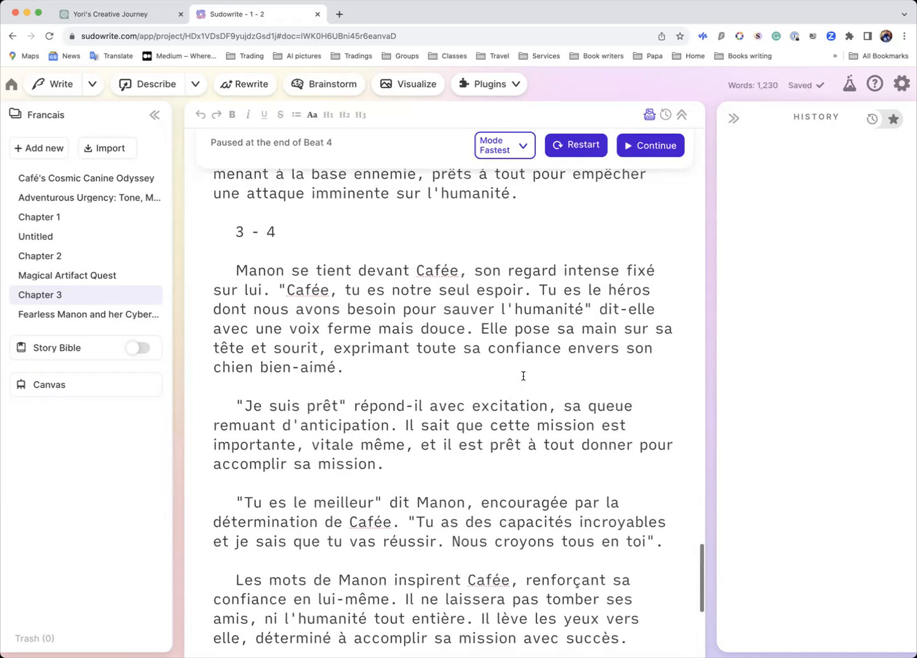
scroll(522, 376, "up", 2)
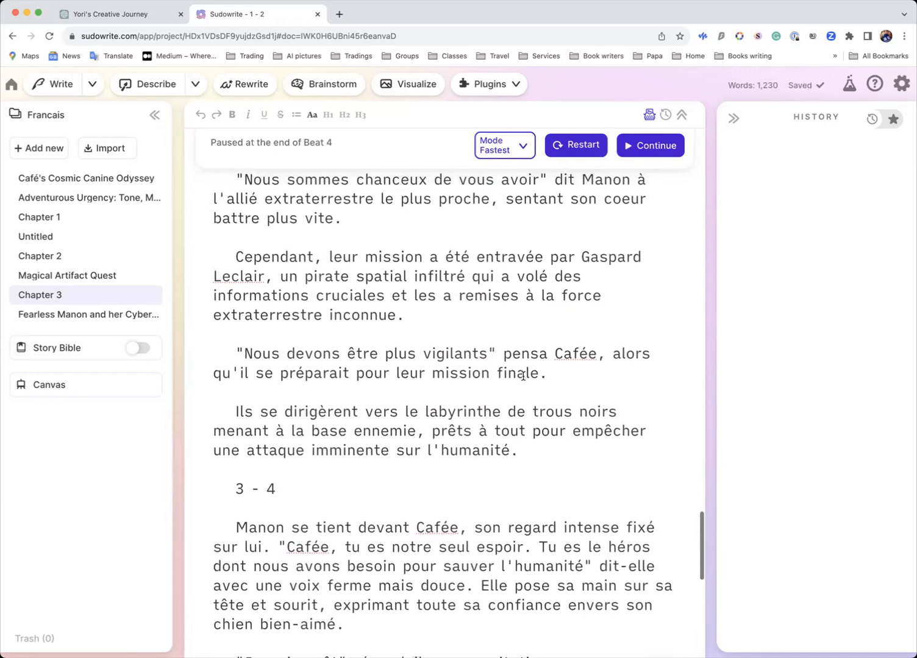
Step: Restart the Chapter 3 prose generation and pause it after Beats 1 and 2 are written together
scroll(523, 376, "up", 5)
scroll(523, 376, "up", 14)
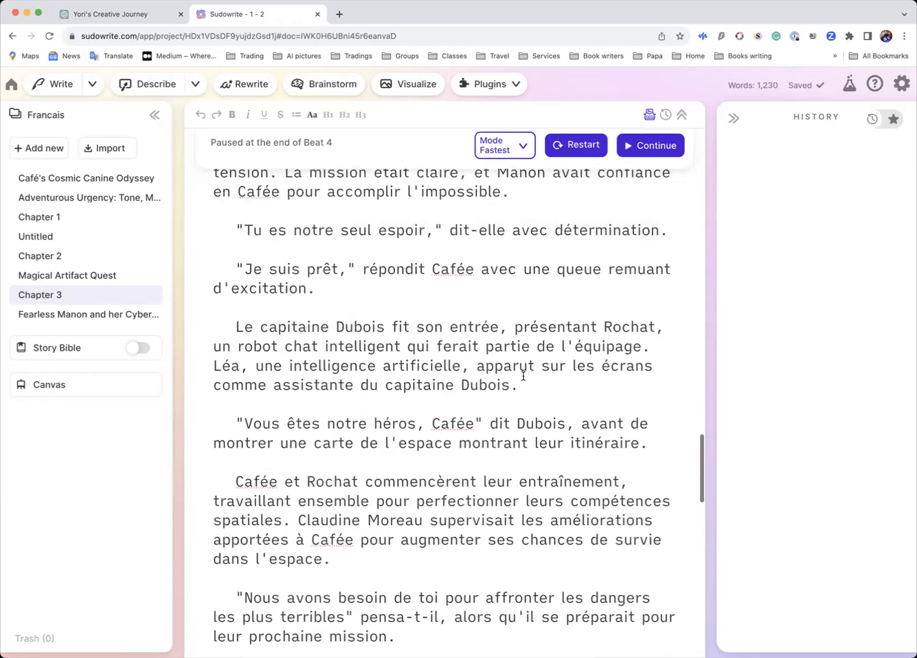
scroll(523, 376, "up", 18)
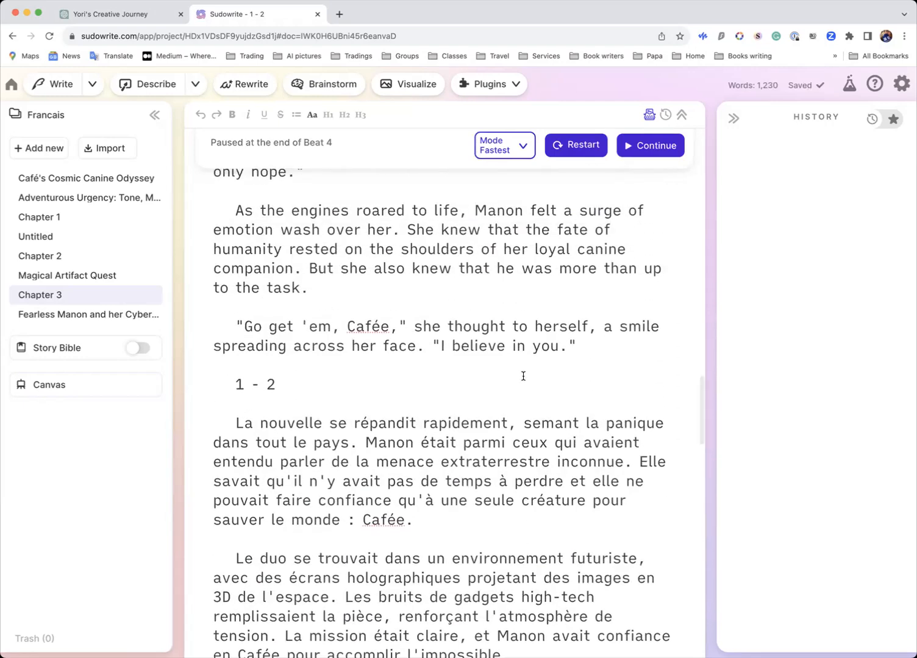
scroll(523, 376, "up", 11)
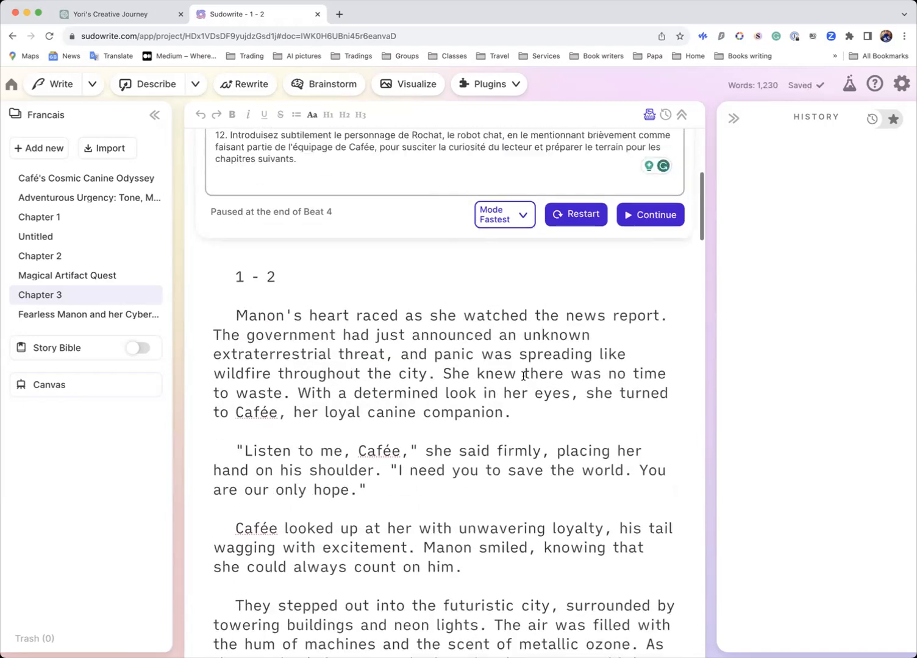
scroll(452, 379, "down", 7)
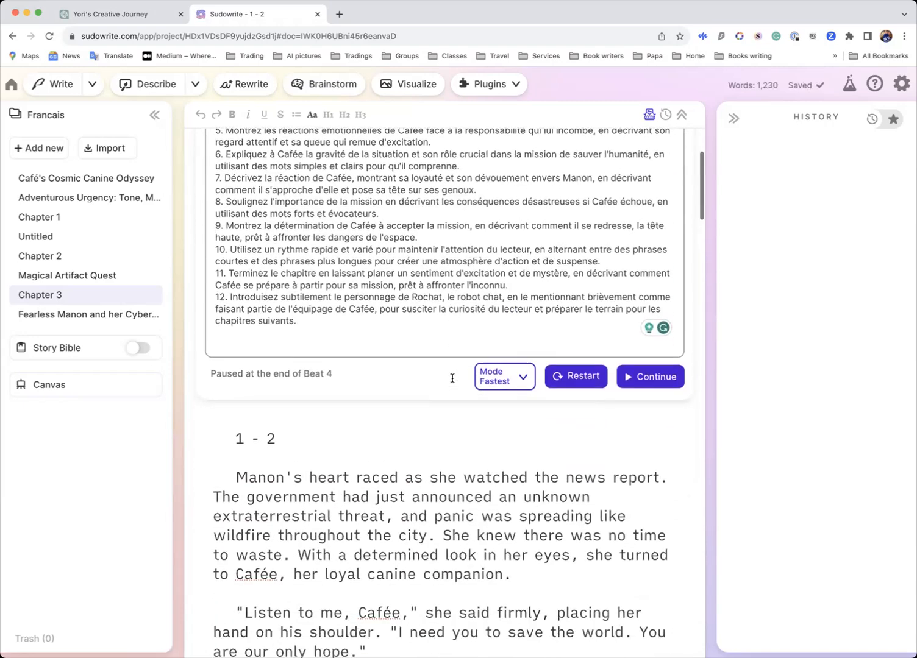
scroll(452, 379, "down", 8)
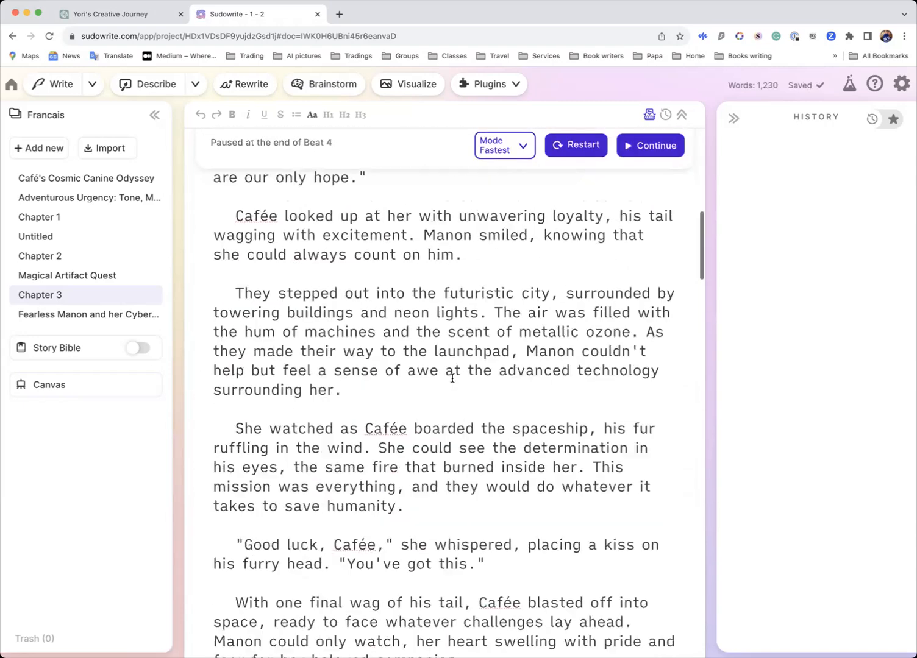
scroll(454, 377, "up", 8)
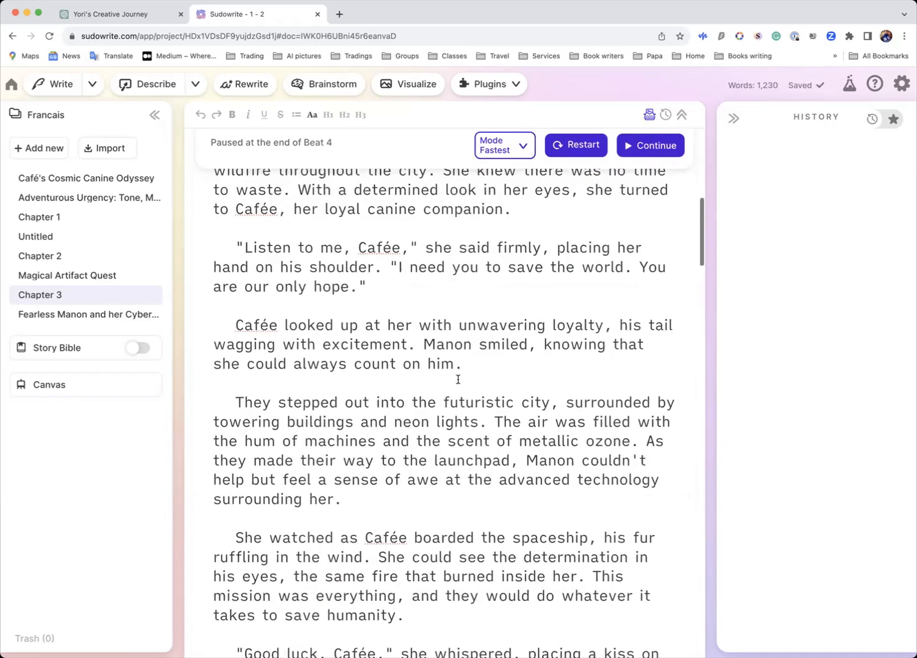
left_click(558, 146)
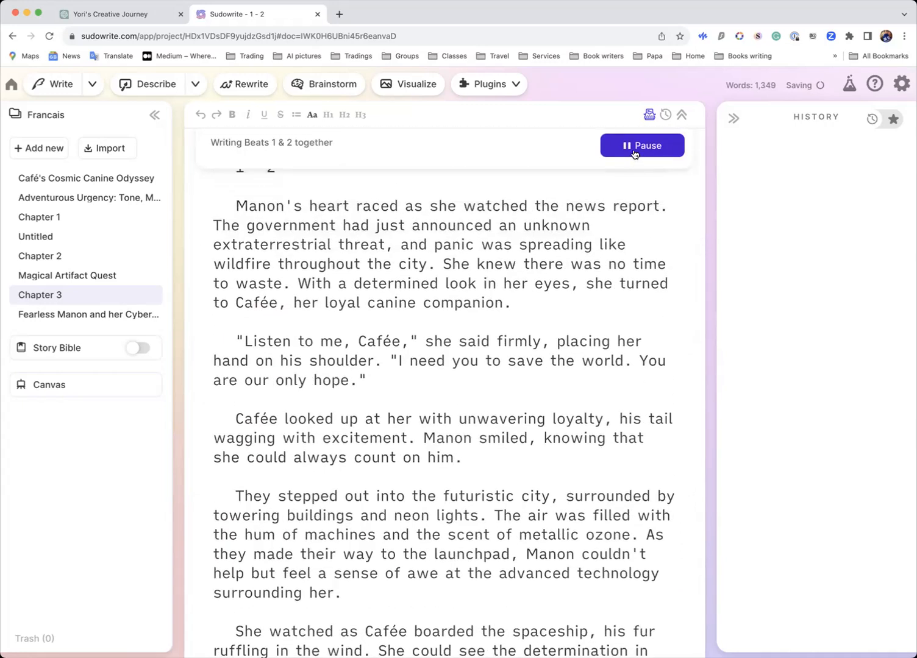
left_click(634, 154)
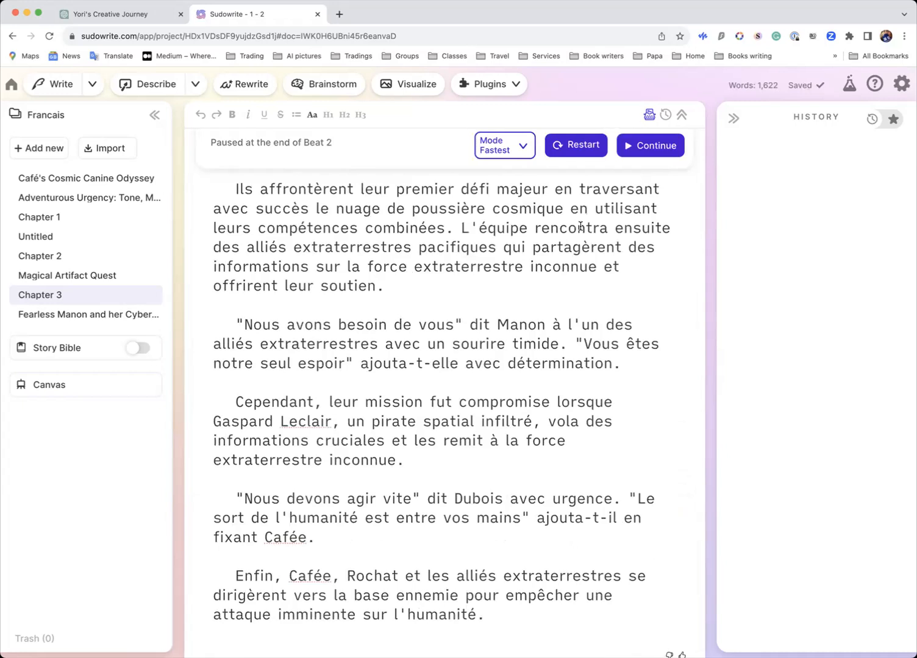
Step: Rate the newly generated French passage for Beats 1 and 2 with a thumbs-down
scroll(580, 227, "down", 2)
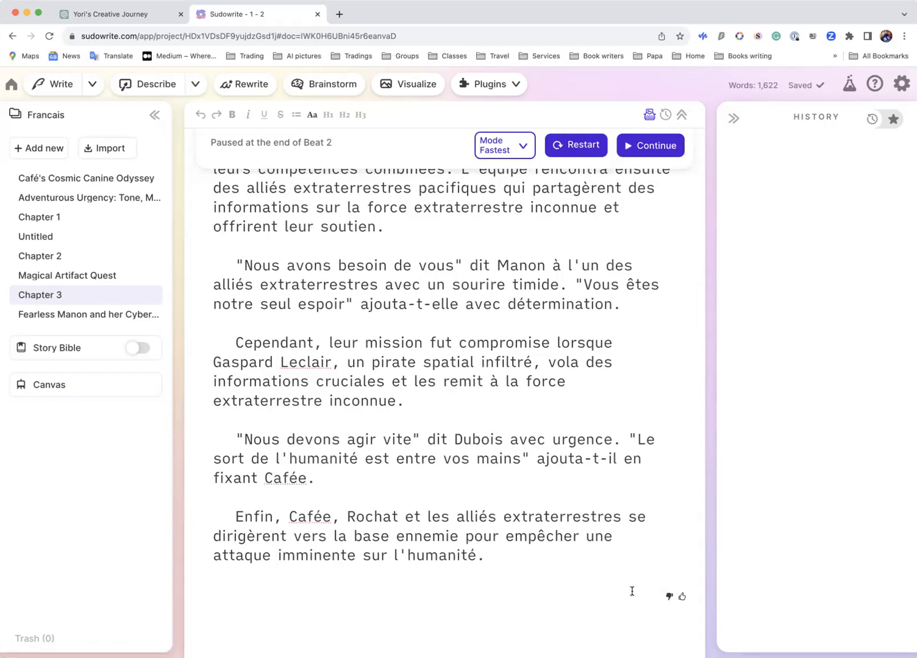
scroll(527, 531, "up", 2)
scroll(528, 532, "down", 2)
left_click(669, 597)
Step: Review the French and English drafts of Chapter 3 back up to the beats prompt with its French output instruction
scroll(496, 419, "up", 15)
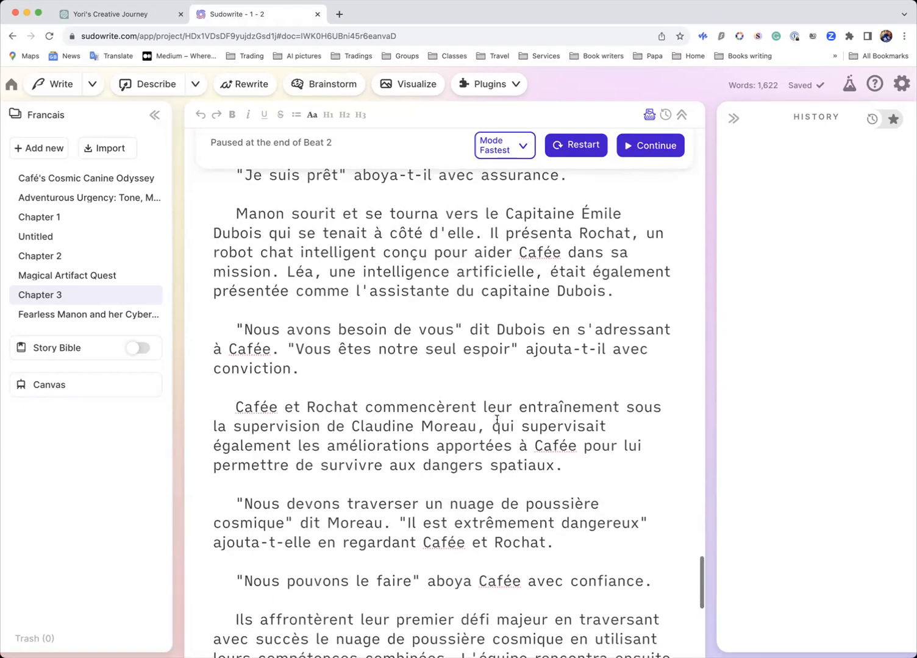
scroll(496, 419, "up", 15)
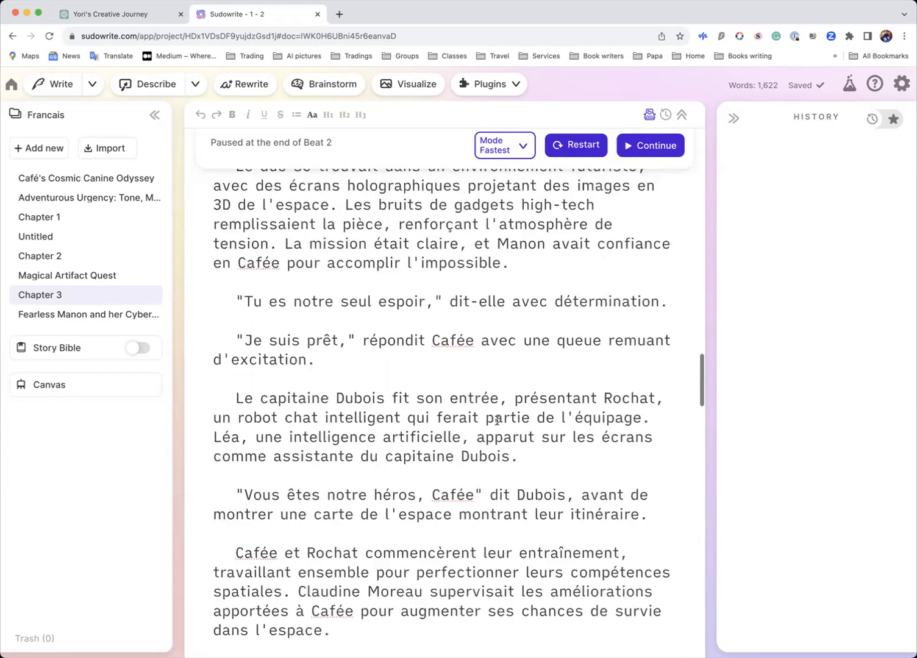
scroll(495, 428, "up", 8)
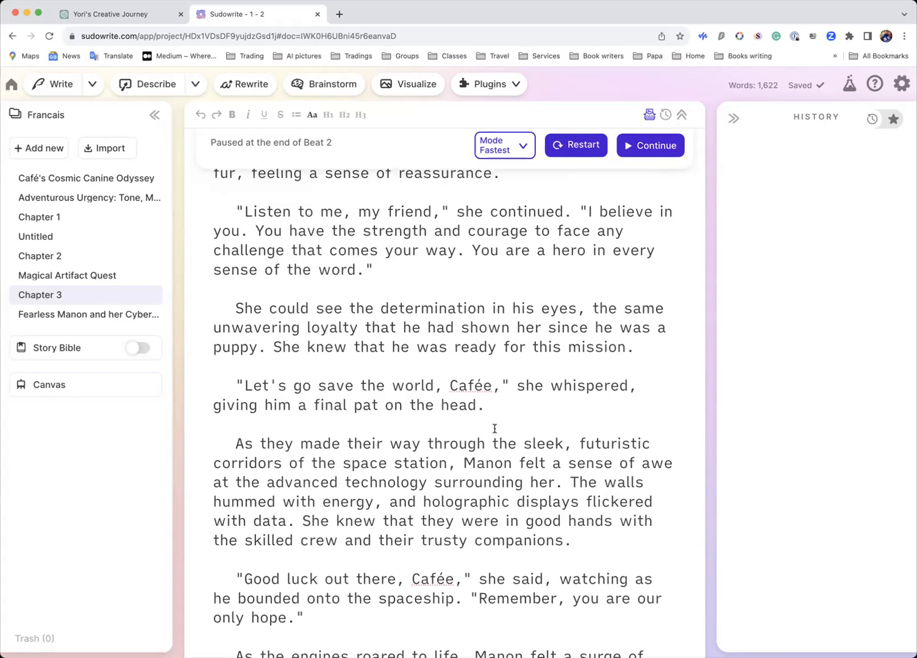
scroll(493, 430, "up", 15)
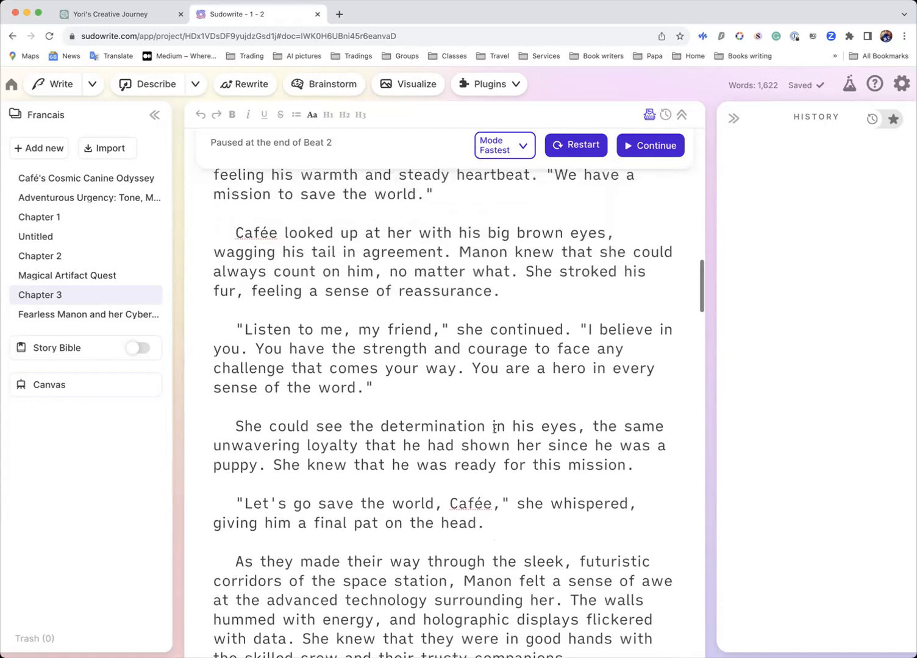
scroll(485, 453, "up", 4)
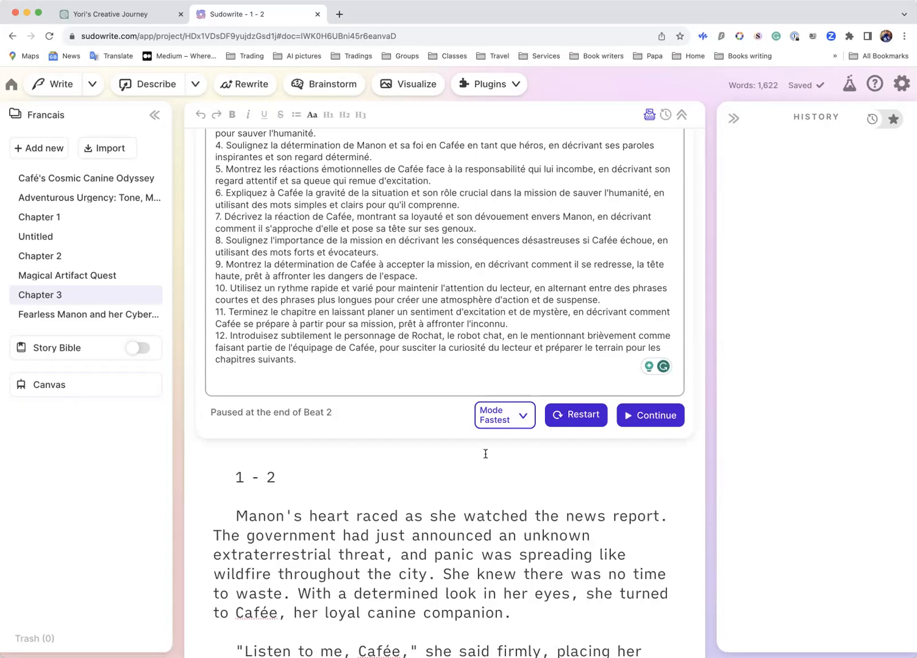
scroll(430, 405, "up", 12)
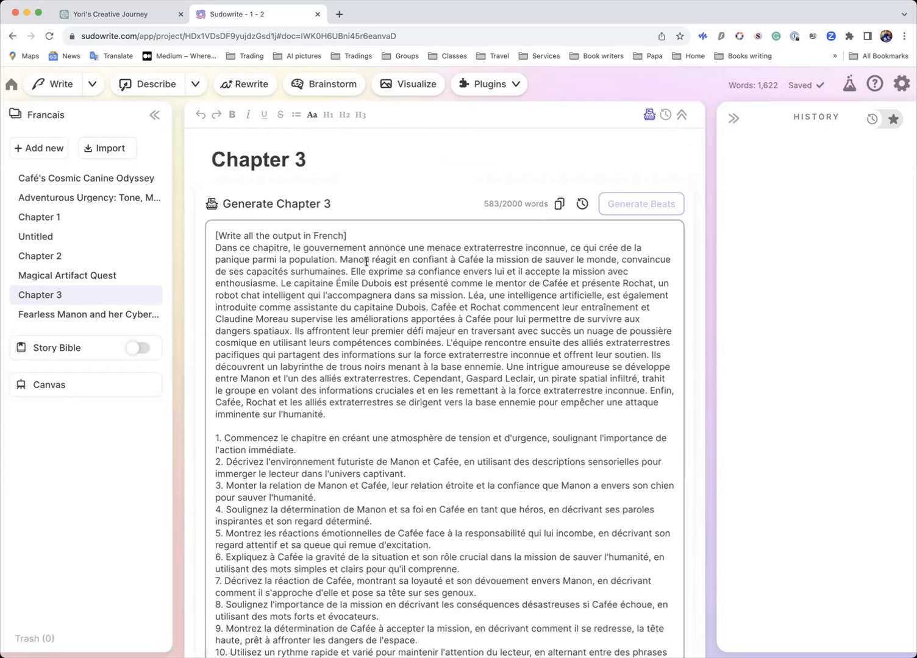
left_click(362, 235)
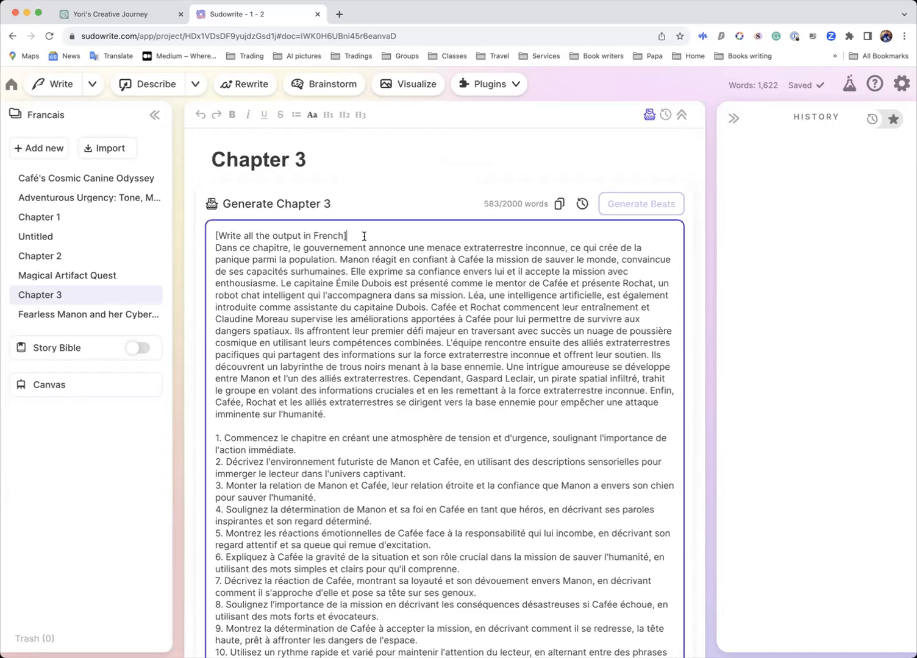
key("Return")
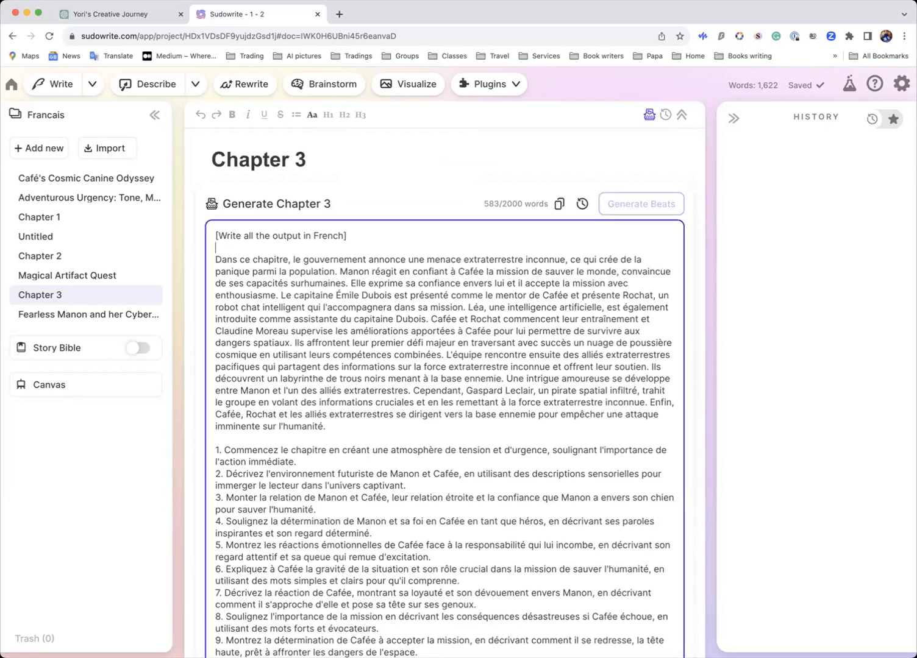
key("BackSpace")
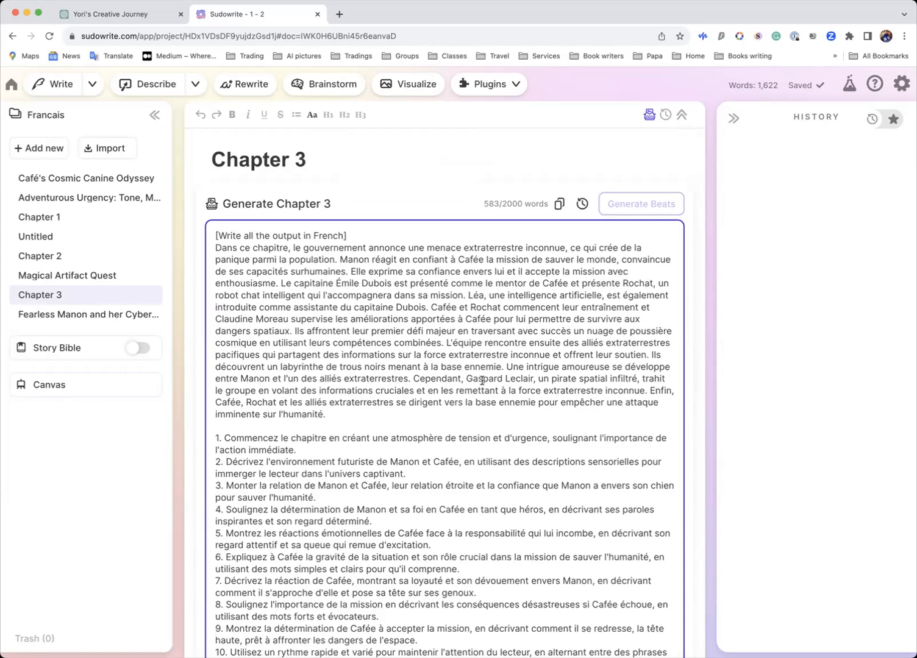
Step: Compare the English drafts of Beats 1 to 4 with the start of the French draft in Chapter 3
scroll(482, 381, "down", 10)
scroll(481, 381, "down", 12)
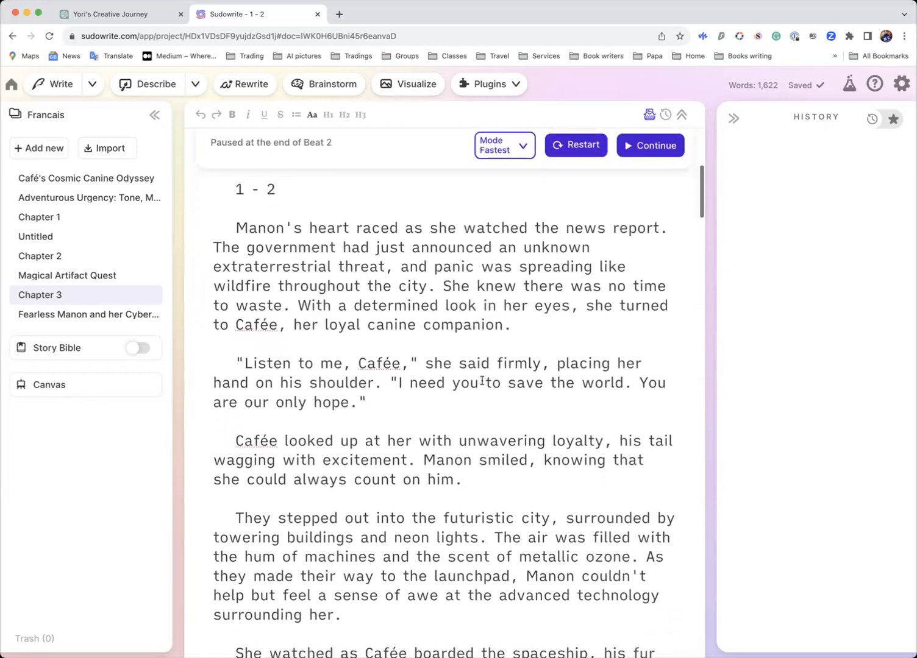
scroll(482, 381, "down", 8)
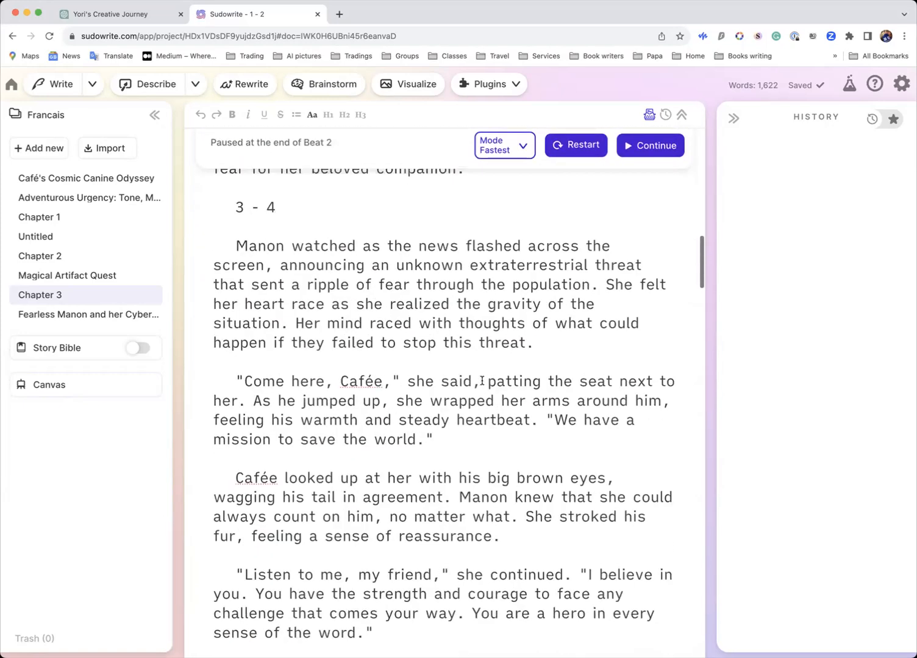
scroll(481, 381, "down", 8)
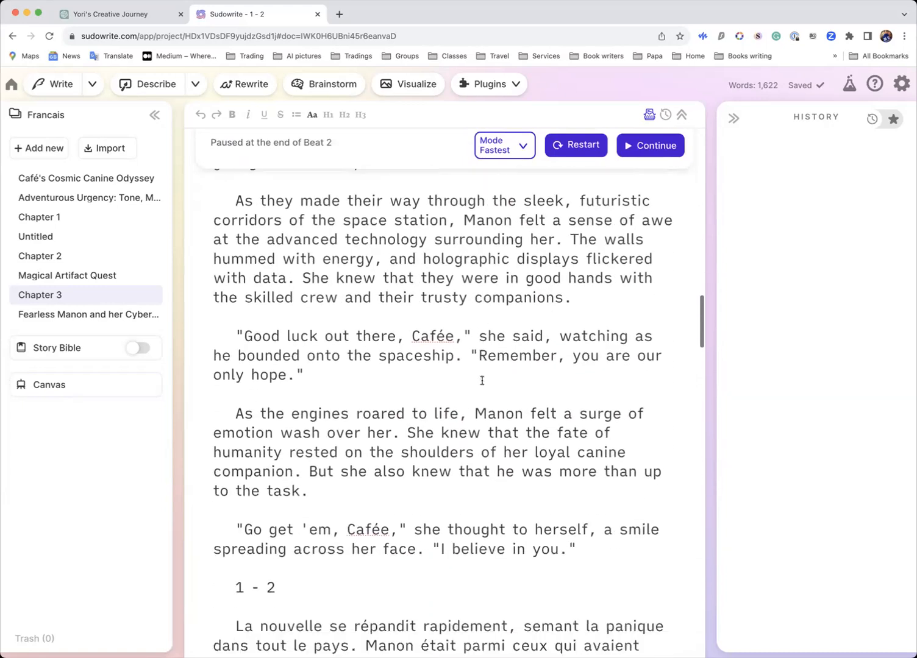
scroll(482, 381, "down", 1)
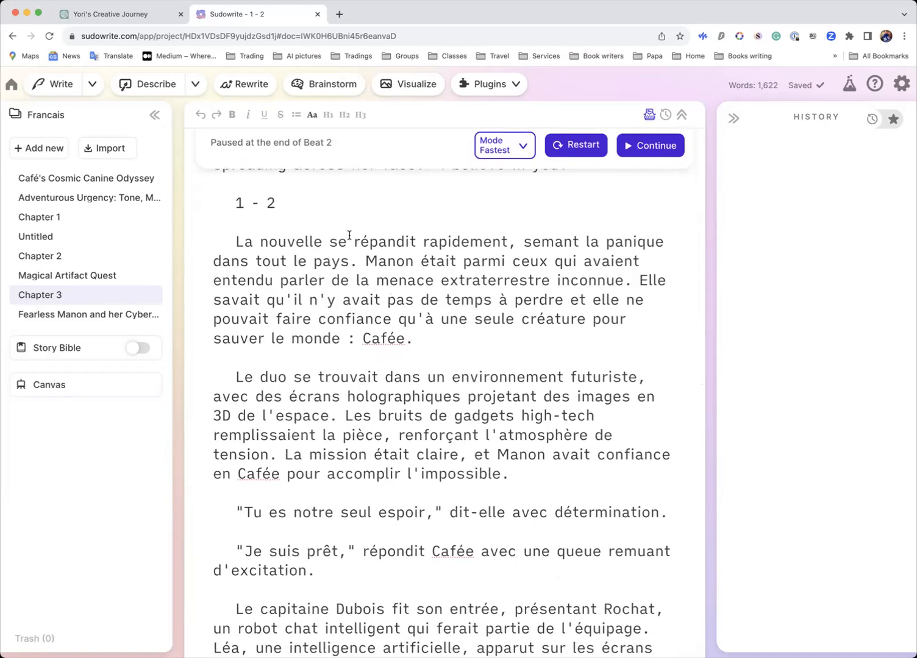
scroll(349, 244, "up", 5)
scroll(350, 247, "up", 2)
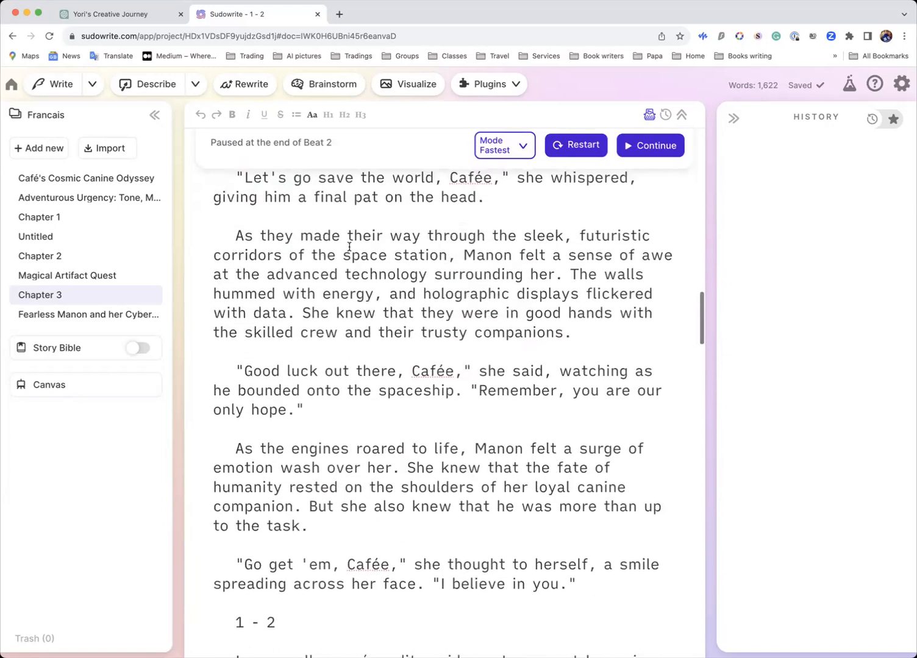
scroll(349, 247, "down", 7)
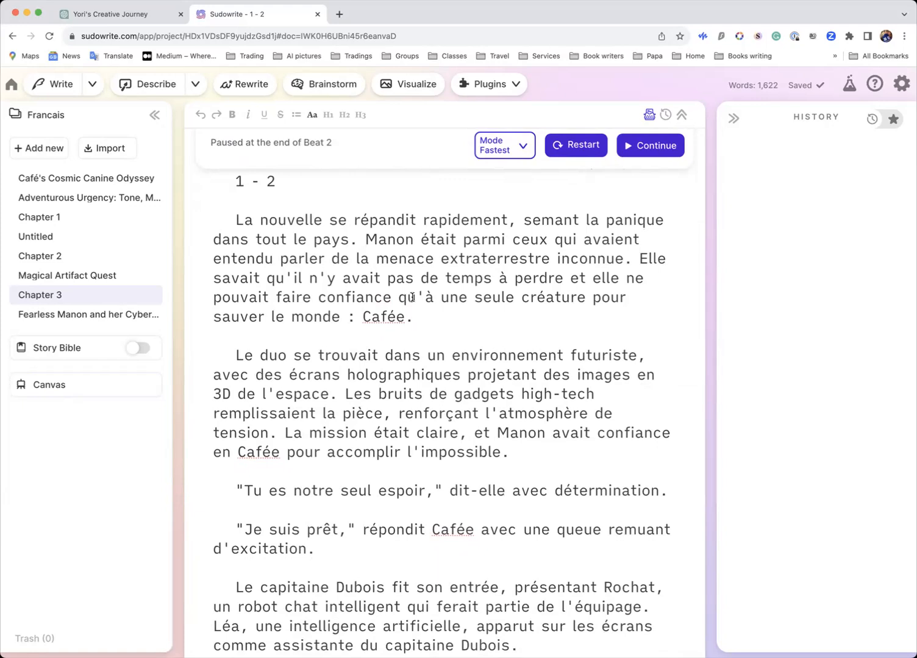
Step: Read through the first French draft of Beats 1 and 2, checking its story and dialogue up to the Beats 3 and 4 section
scroll(412, 297, "down", 1)
scroll(411, 303, "up", 2)
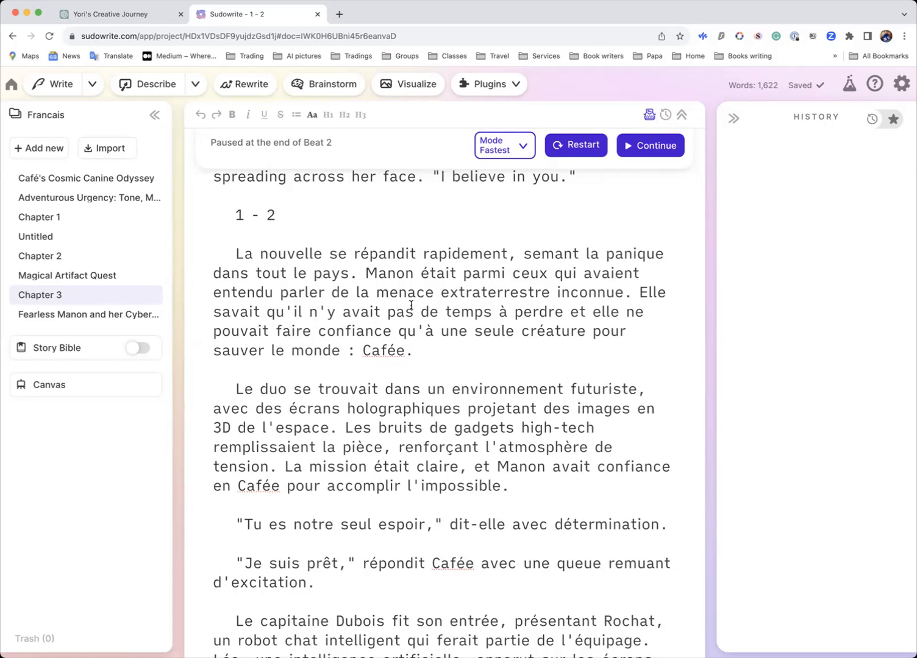
scroll(410, 305, "down", 2)
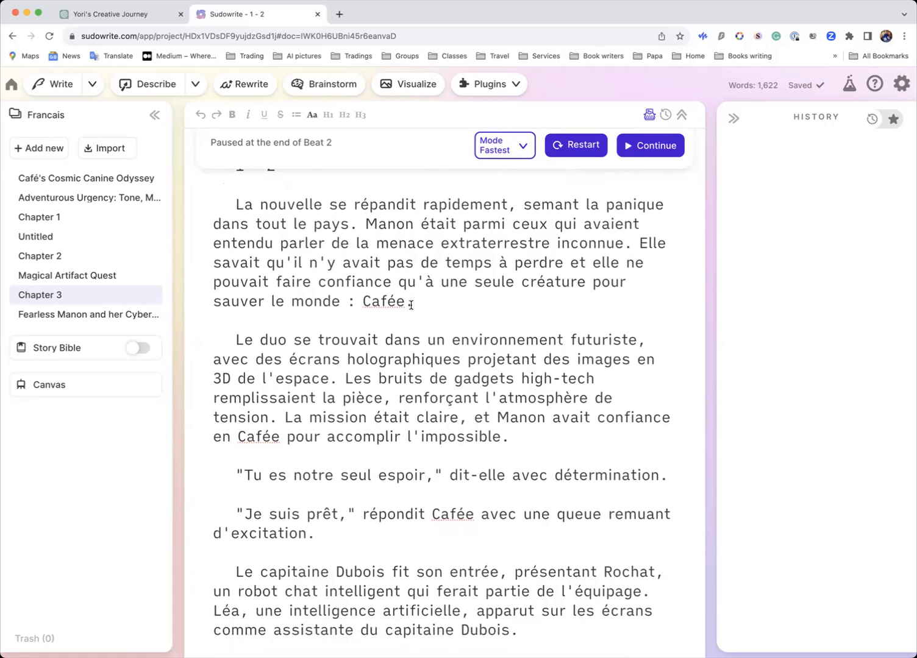
scroll(411, 304, "down", 3)
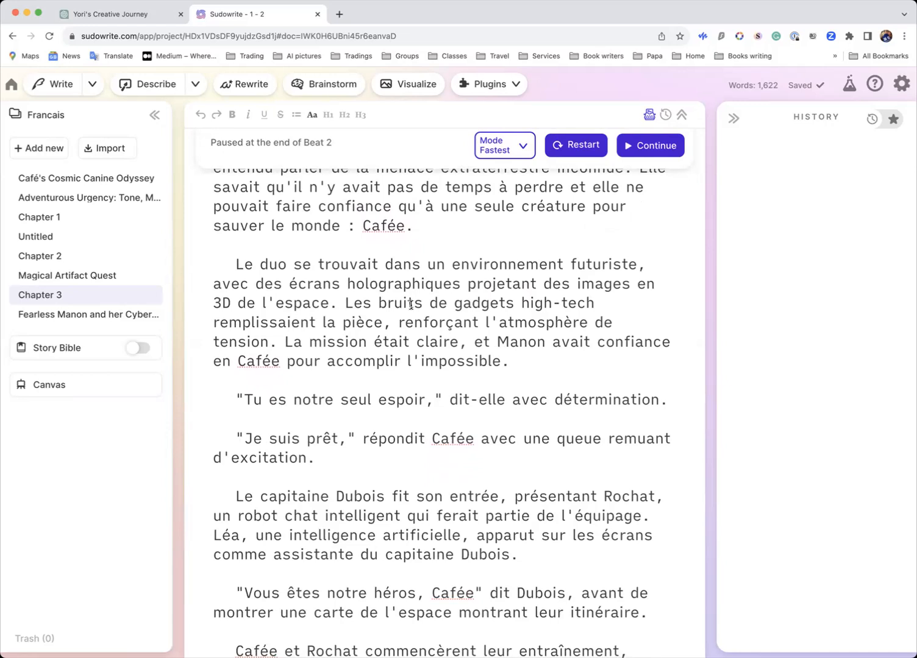
scroll(411, 305, "down", 3)
scroll(428, 299, "up", 4)
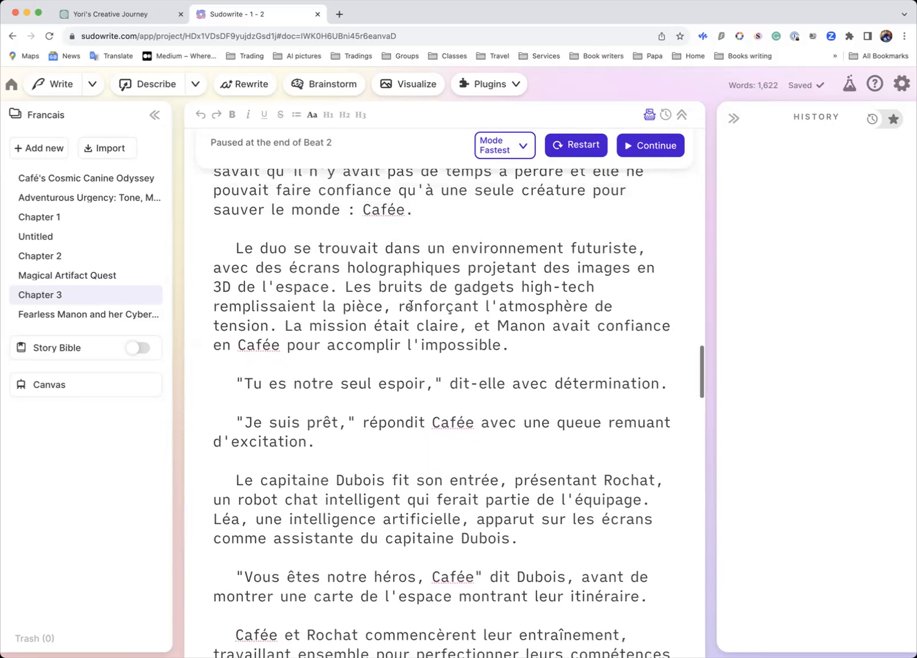
scroll(428, 299, "up", 2)
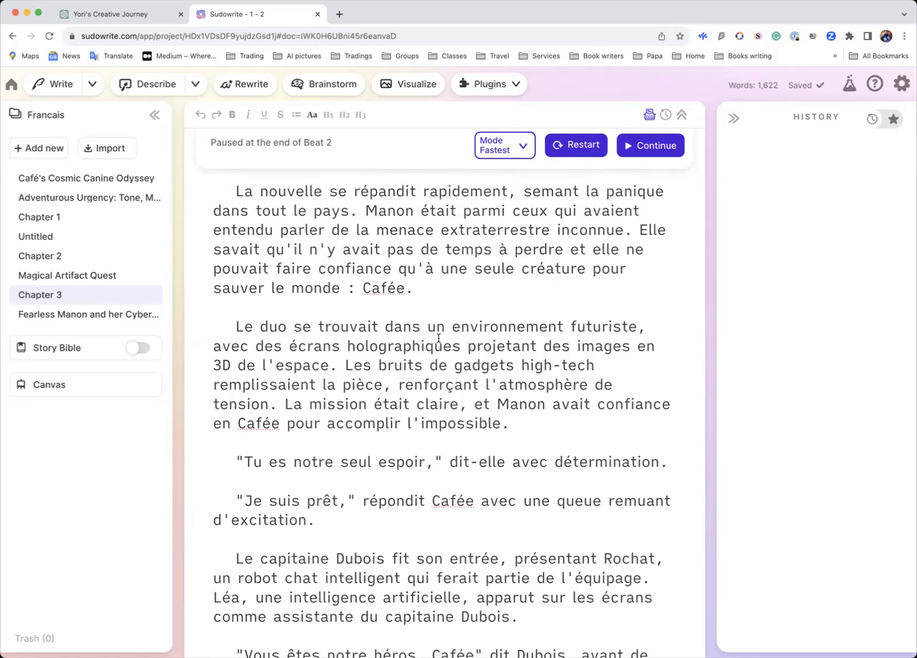
scroll(439, 338, "down", 2)
scroll(438, 338, "down", 1)
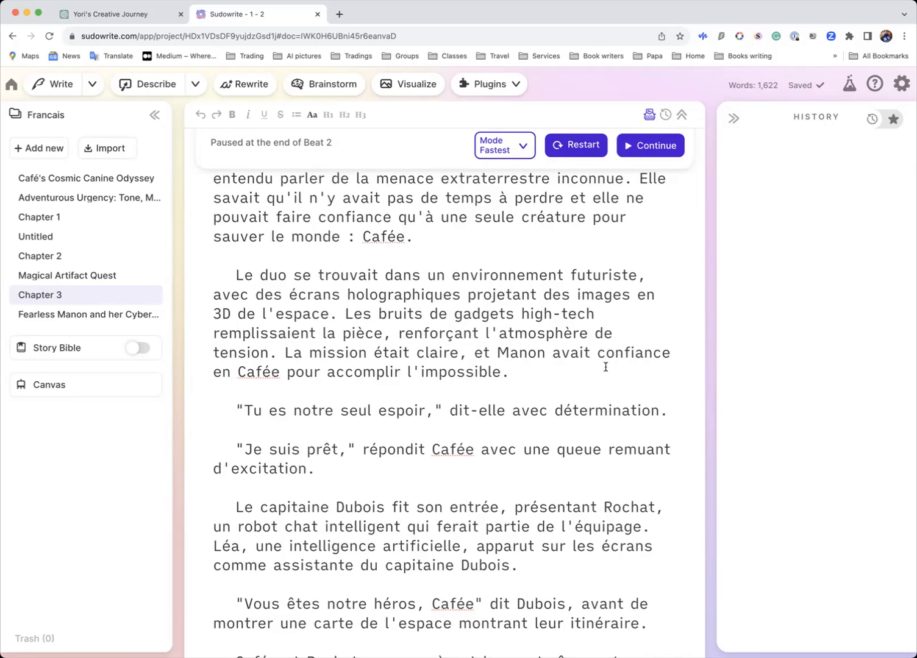
scroll(562, 392, "down", 1)
scroll(562, 391, "down", 2)
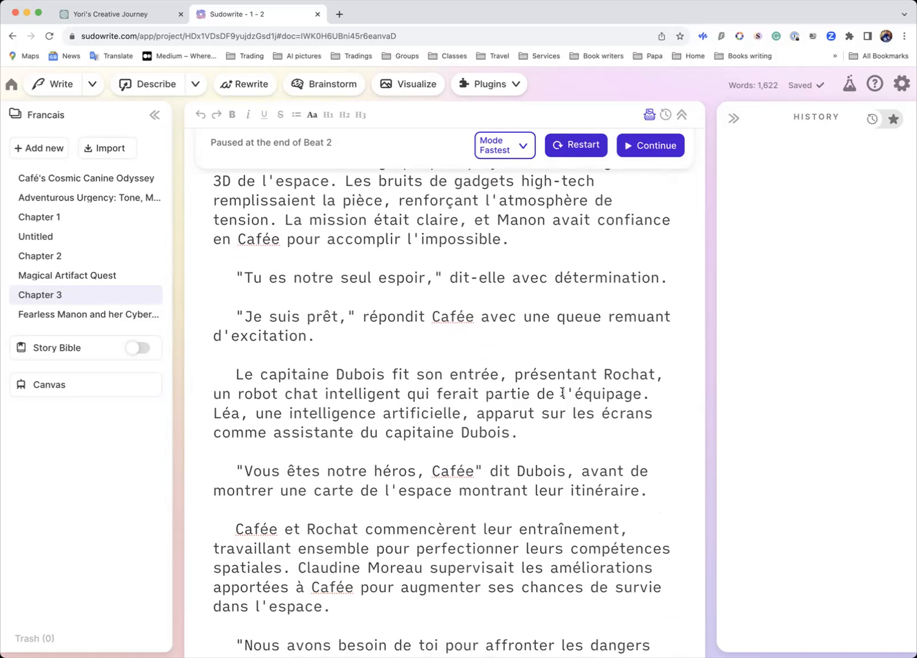
scroll(561, 393, "down", 5)
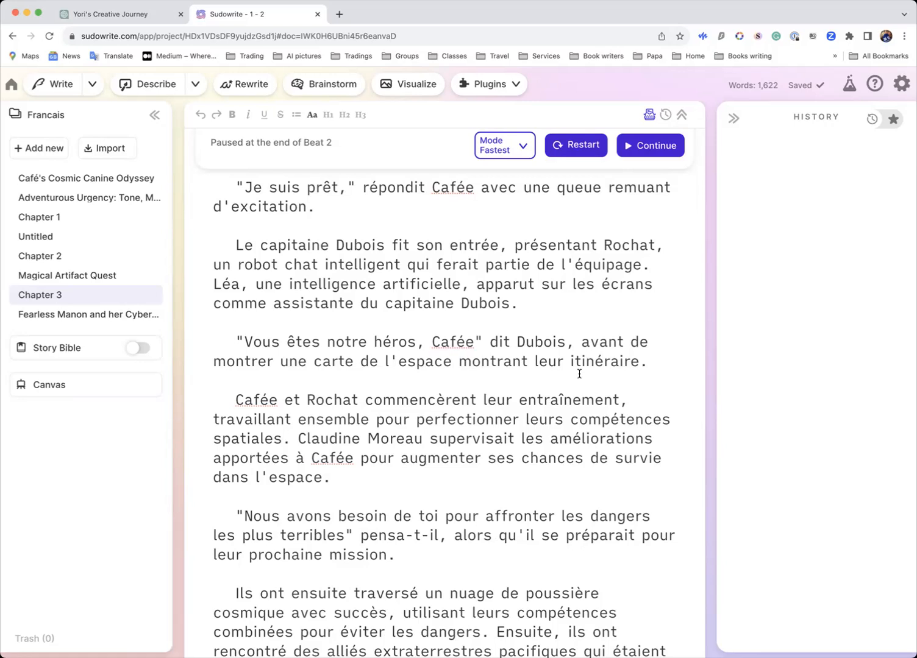
scroll(579, 373, "down", 5)
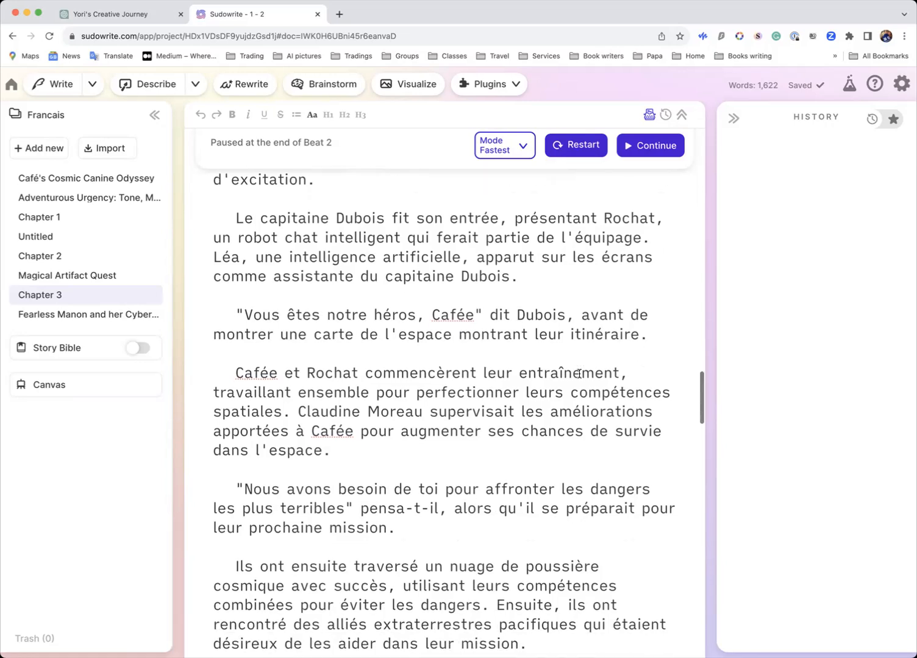
scroll(579, 374, "down", 12)
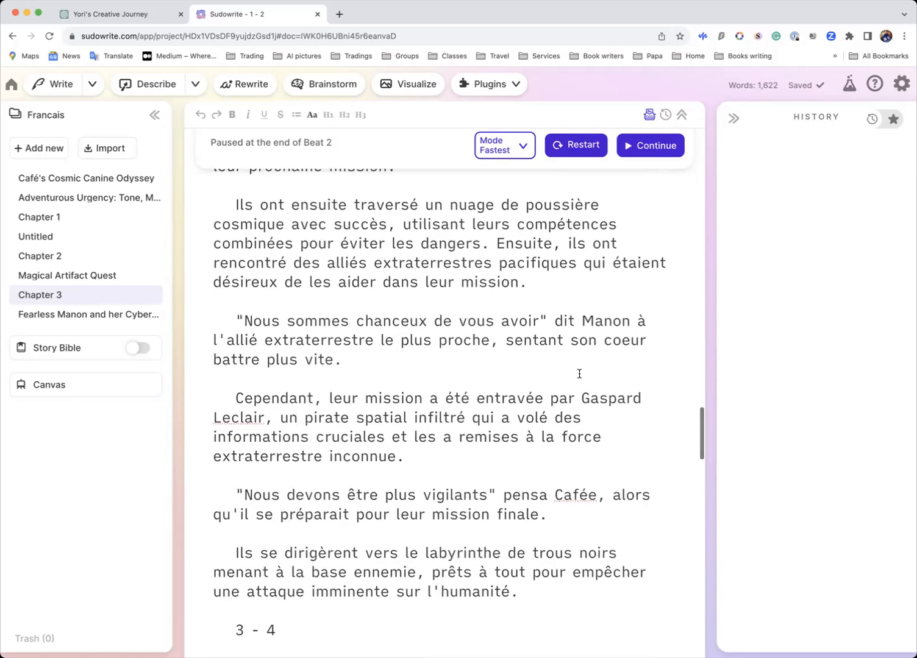
scroll(578, 373, "down", 9)
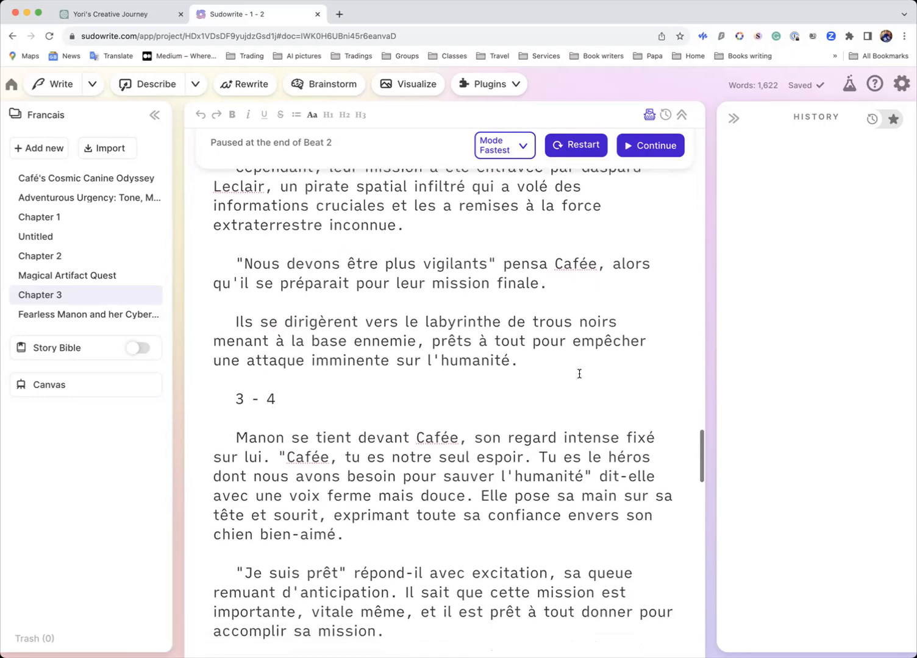
Step: Reread the first French draft of Beats 1 and 2 in Chapter 3, from its opening to the start of Beats 3 and 4
scroll(579, 374, "up", 20)
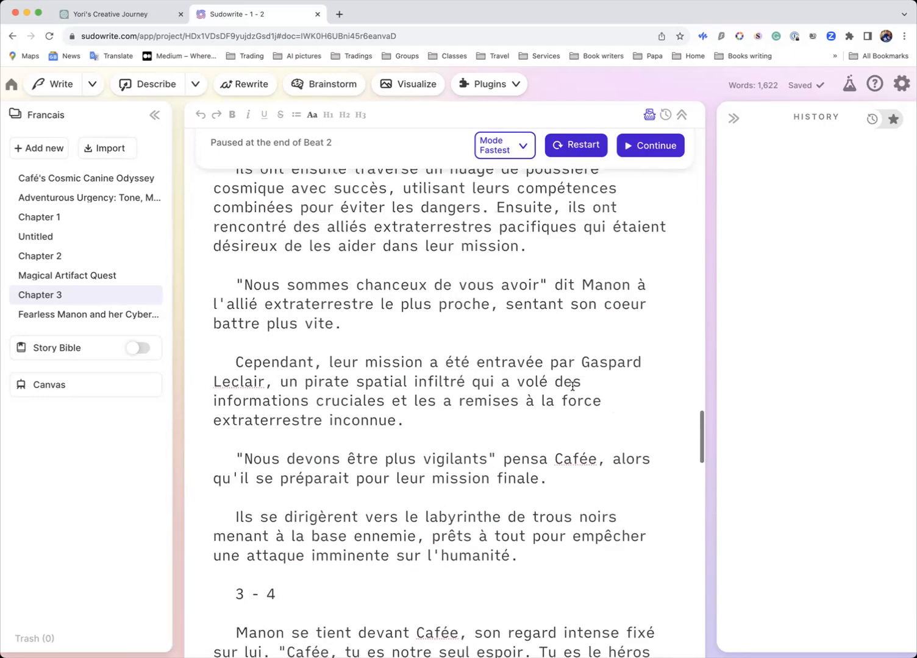
scroll(573, 386, "up", 14)
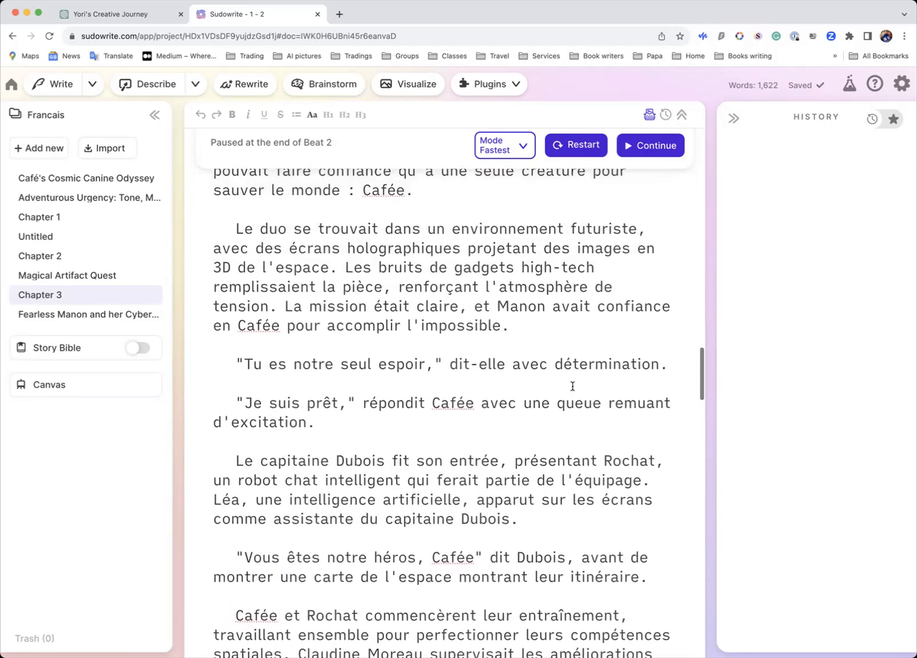
scroll(573, 386, "up", 3)
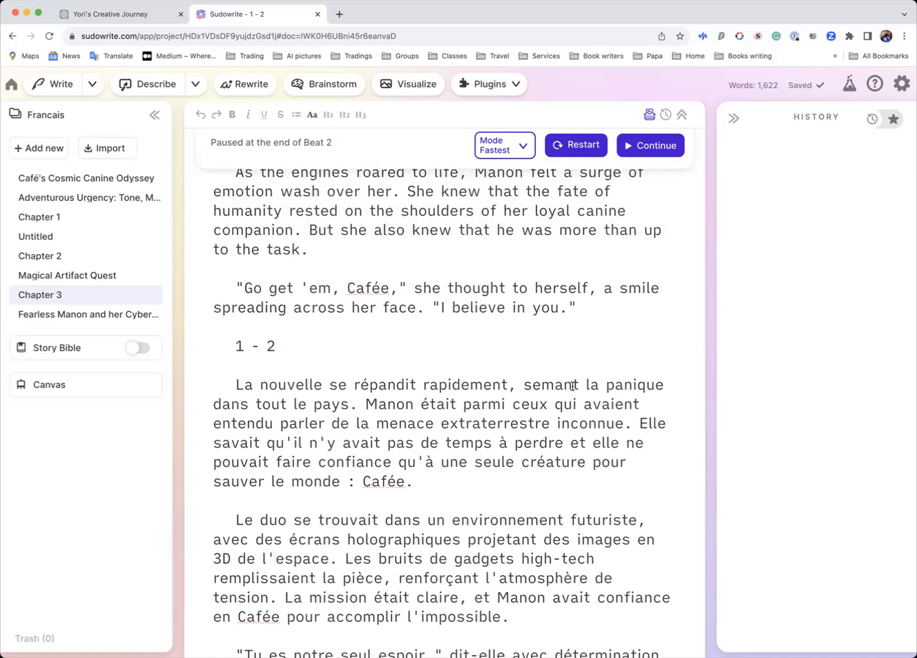
scroll(572, 386, "down", 5)
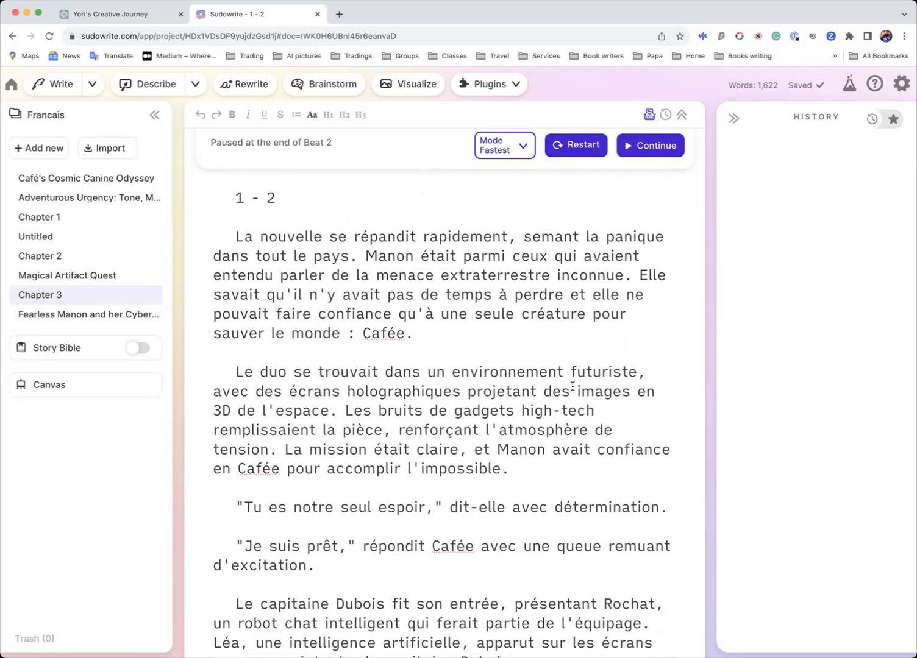
scroll(572, 386, "down", 1)
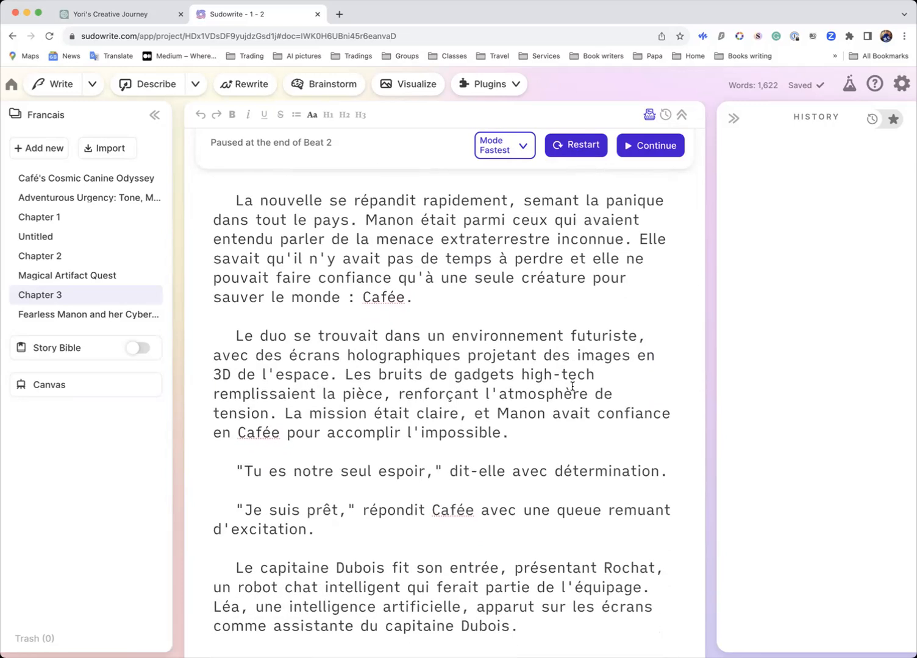
scroll(572, 386, "down", 1)
scroll(572, 386, "down", 8)
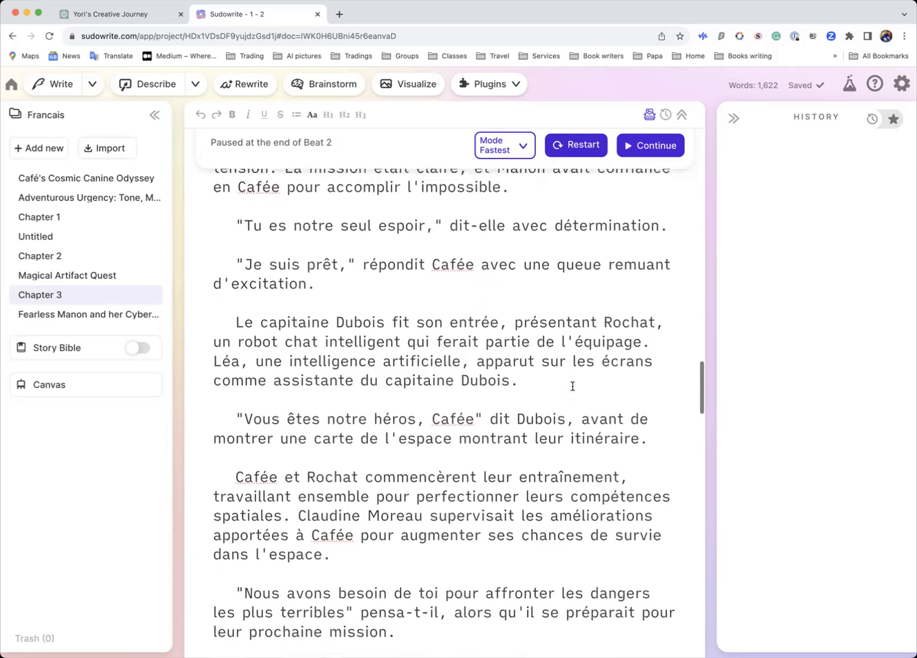
scroll(573, 386, "down", 2)
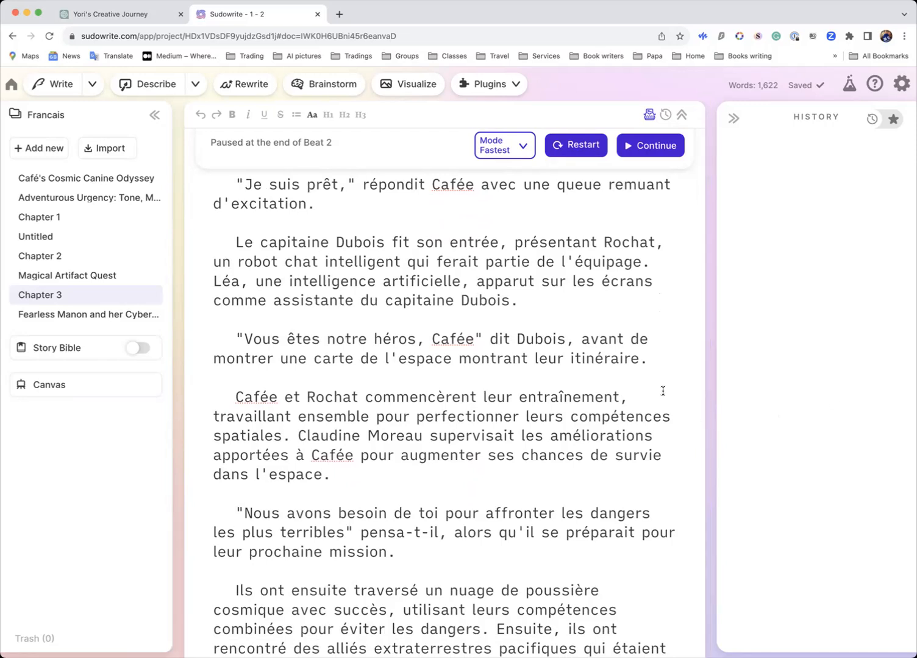
scroll(590, 390, "down", 8)
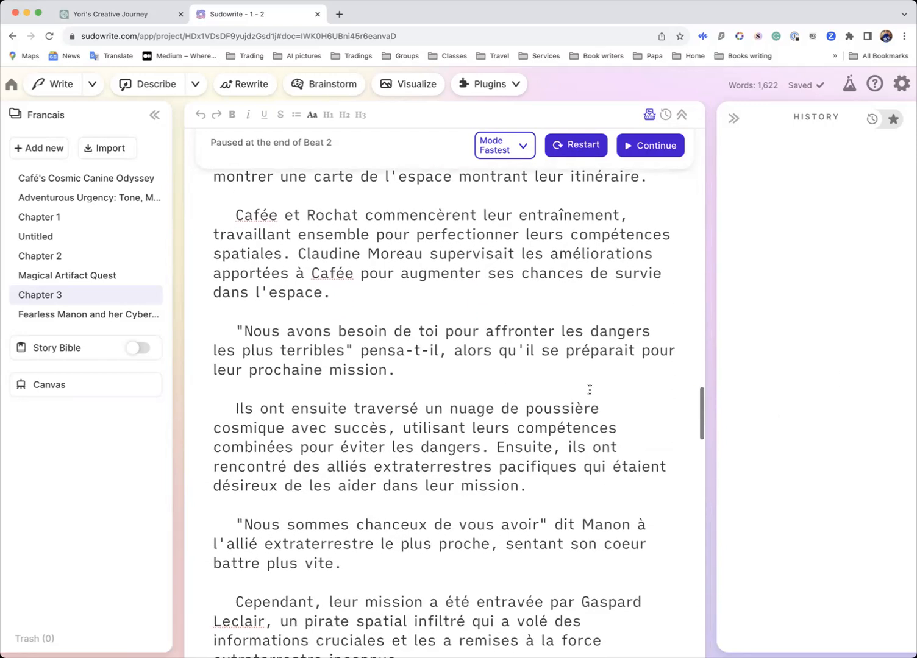
scroll(590, 390, "down", 3)
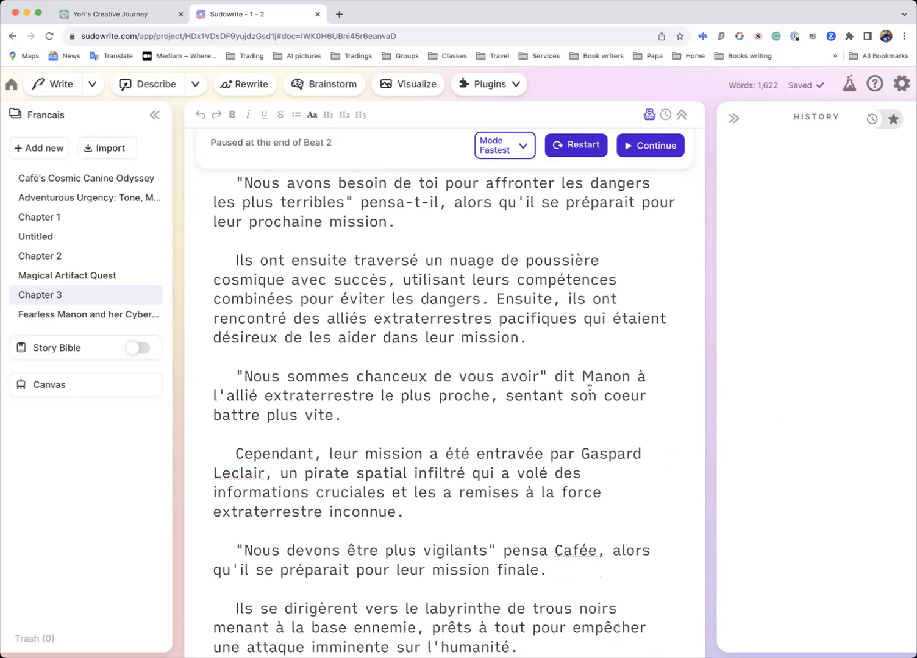
scroll(590, 390, "down", 8)
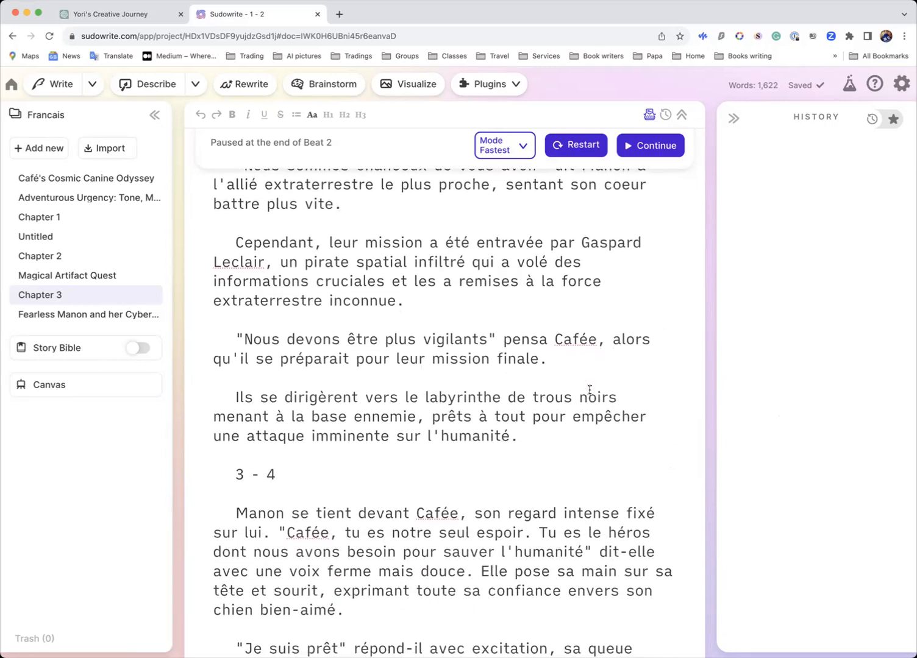
scroll(590, 390, "down", 2)
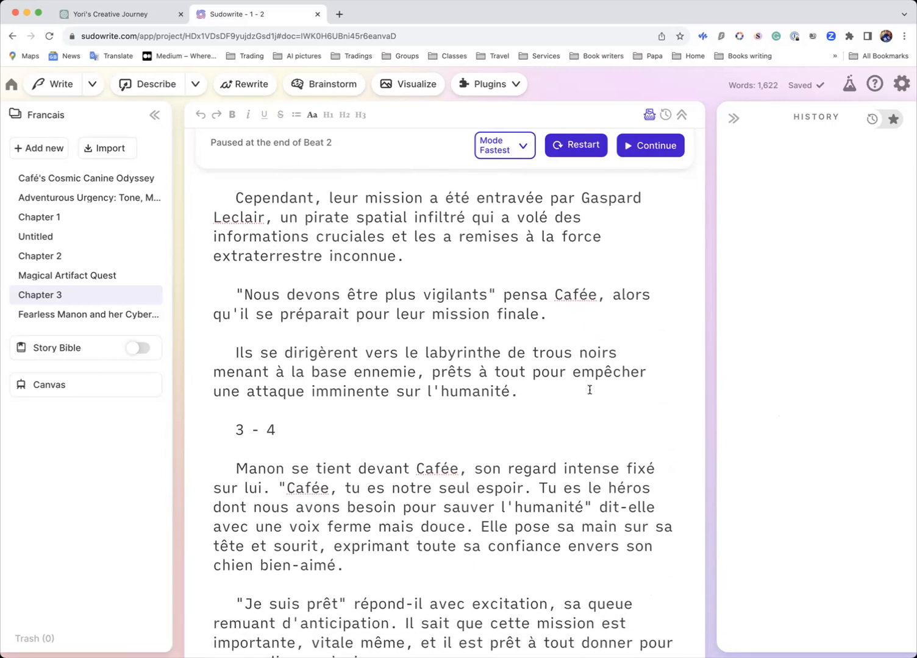
scroll(589, 390, "down", 1)
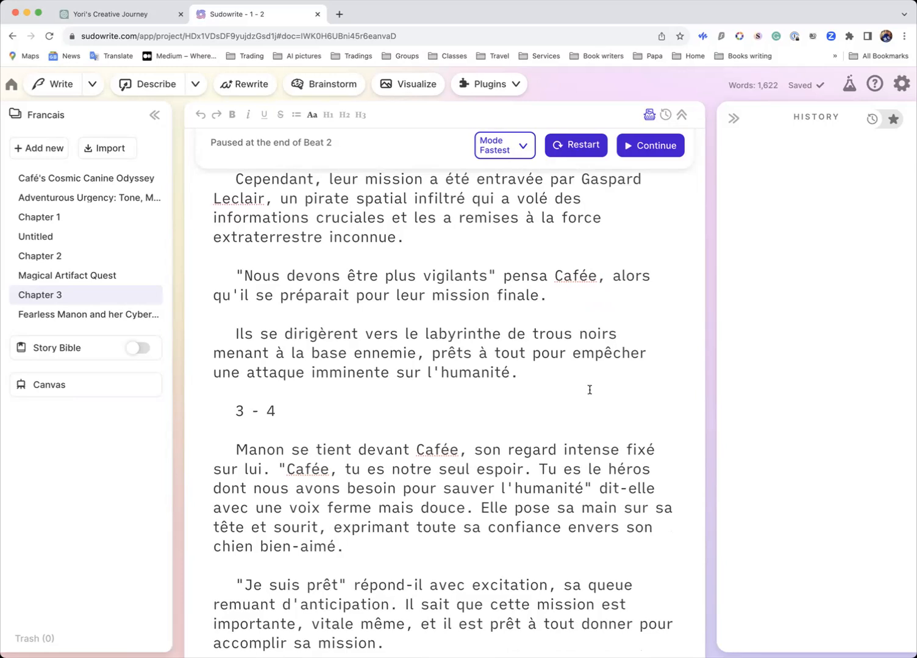
scroll(589, 390, "down", 1)
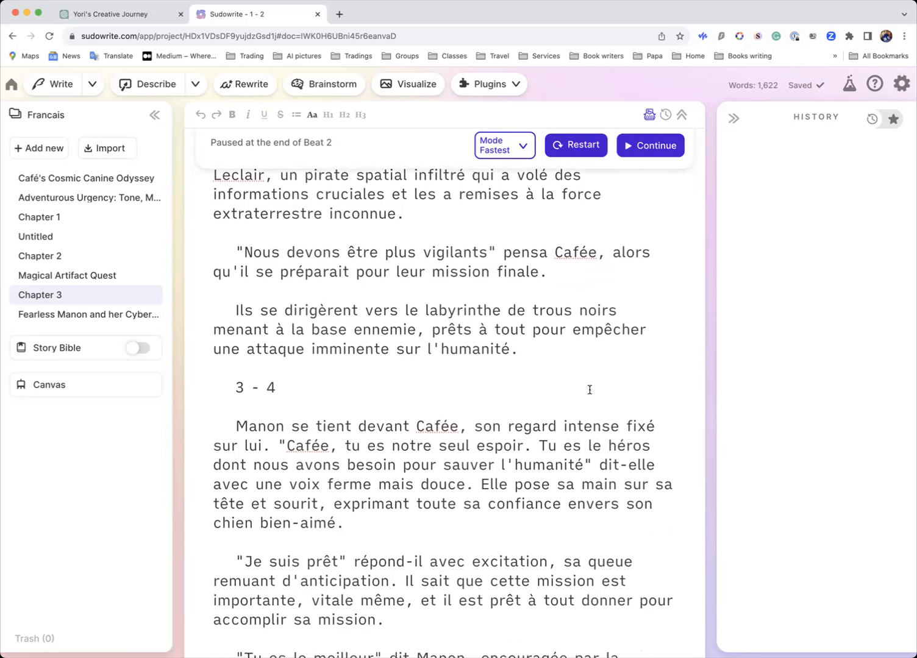
Step: Look back over the French and English drafts of Chapter 3 and check the French output instruction in the beats prompt
scroll(589, 390, "up", 8)
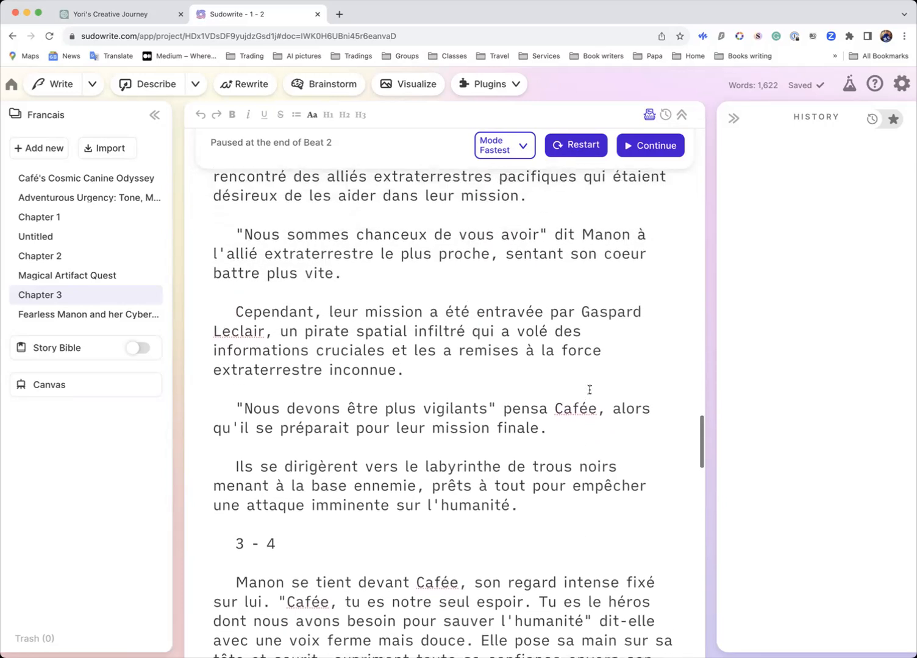
scroll(589, 389, "up", 10)
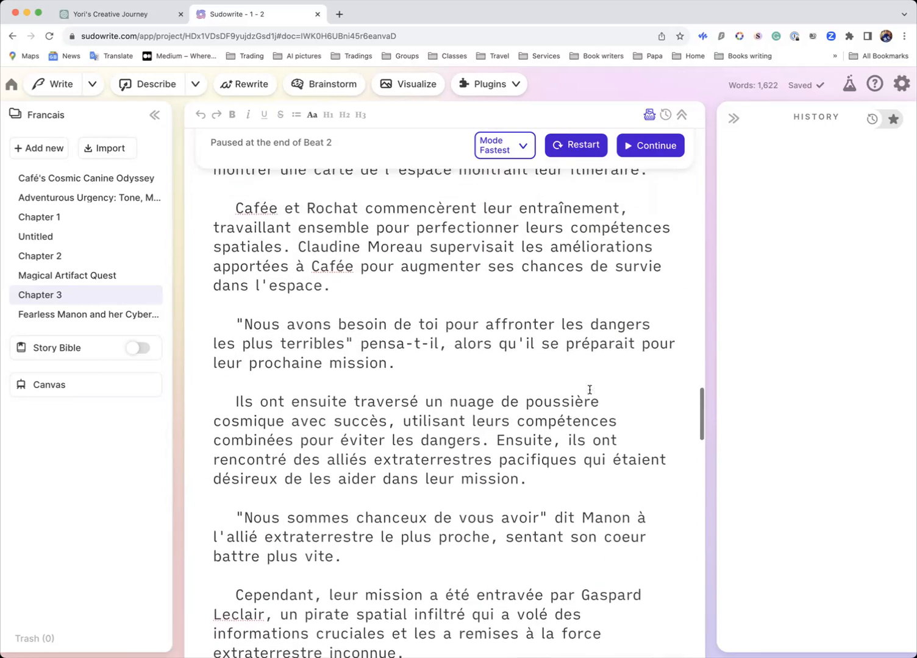
scroll(590, 390, "up", 15)
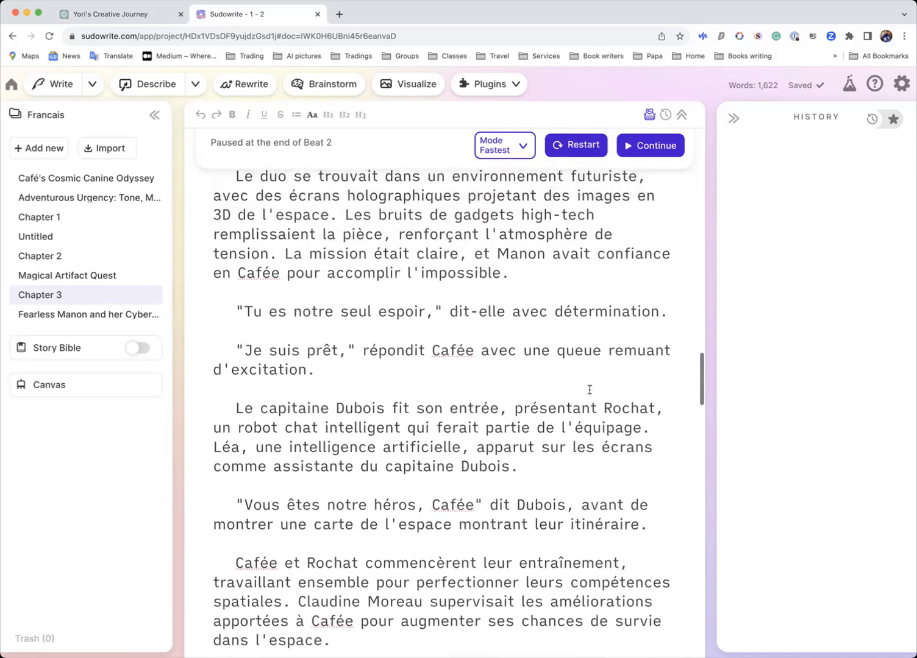
scroll(589, 389, "up", 3)
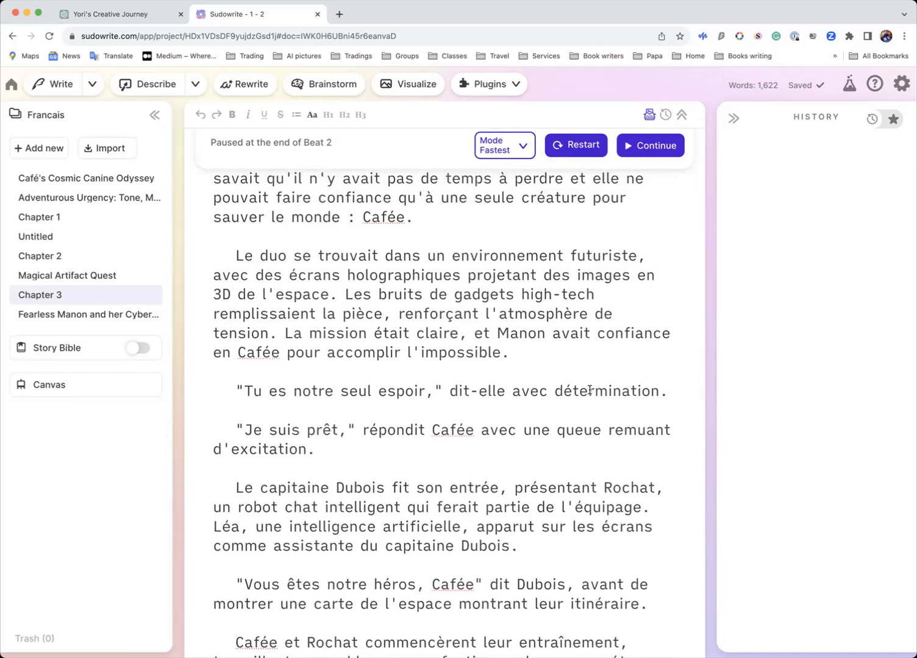
scroll(590, 390, "up", 5)
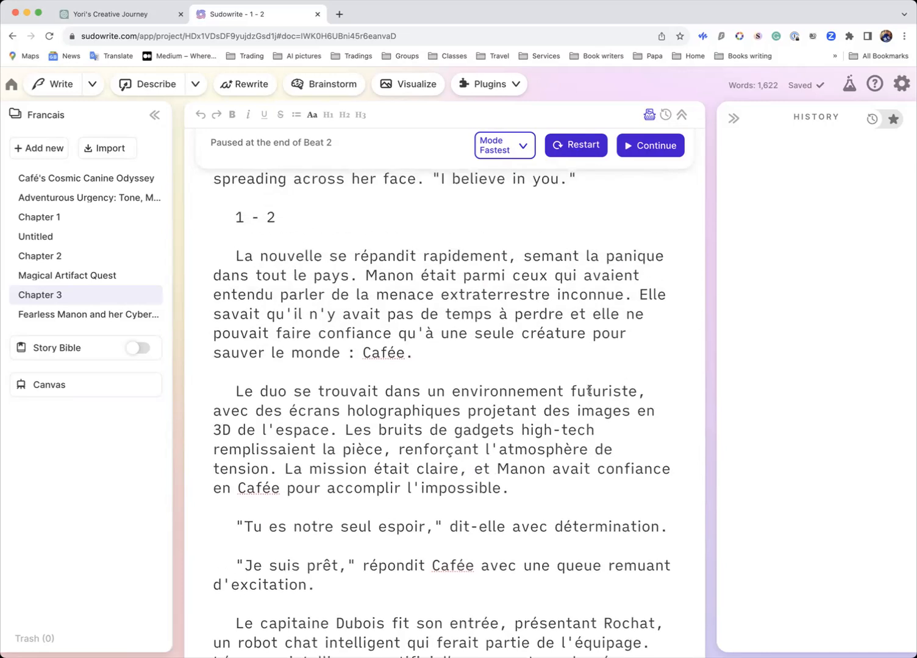
scroll(590, 390, "down", 2)
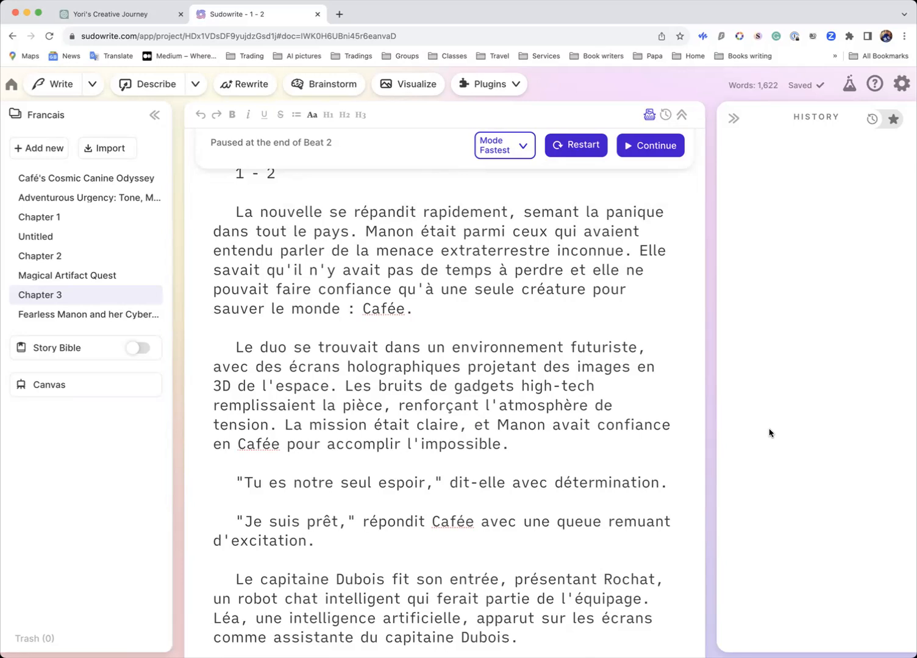
scroll(697, 430, "up", 8)
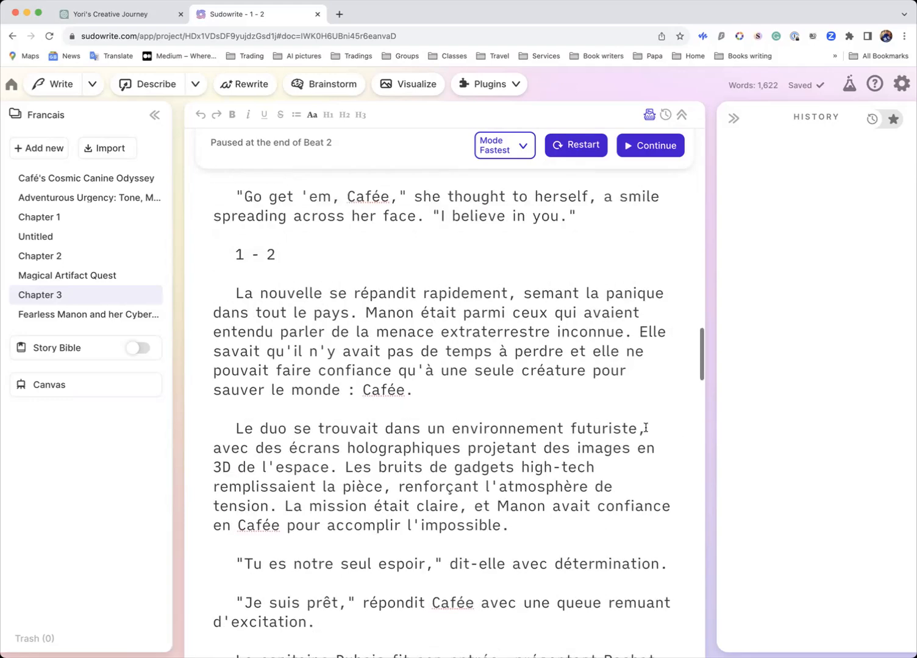
scroll(645, 427, "up", 10)
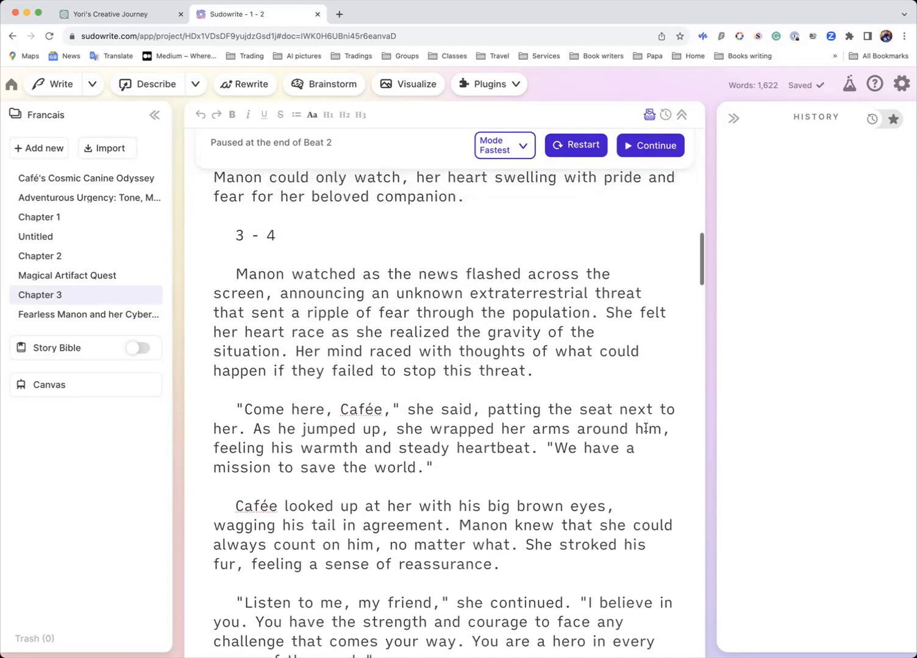
scroll(579, 451, "up", 15)
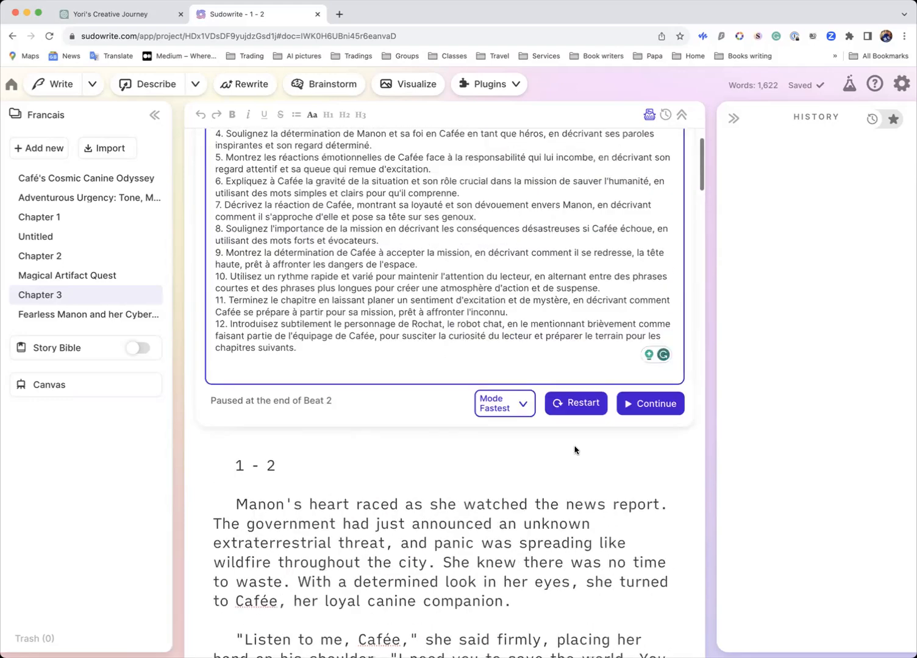
scroll(574, 446, "up", 2)
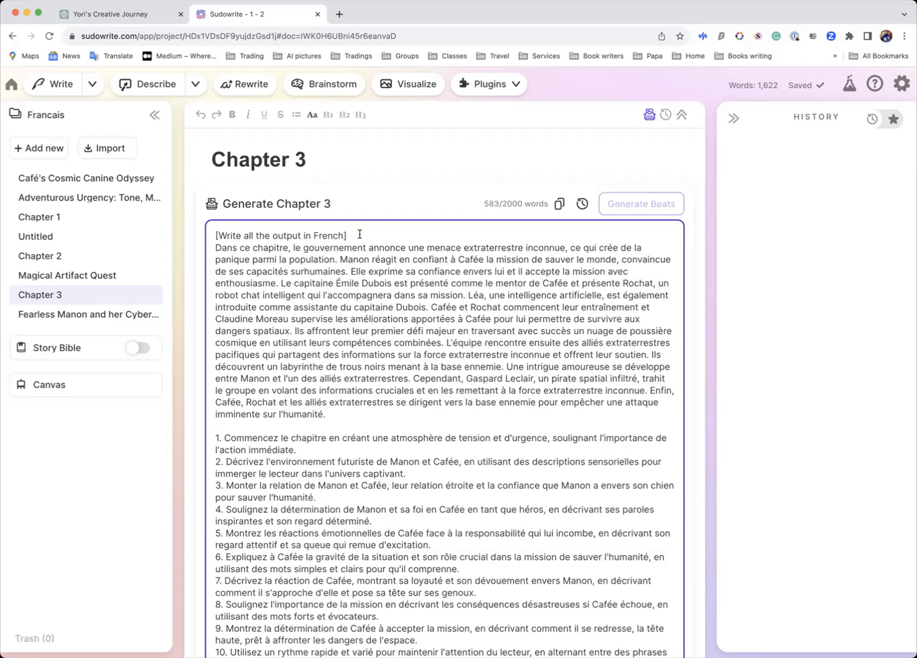
Step: Check the end of the latest French passage in Chapter 3 and turn on the Story Bible for the project
scroll(359, 235, "down", 5)
scroll(359, 235, "down", 20)
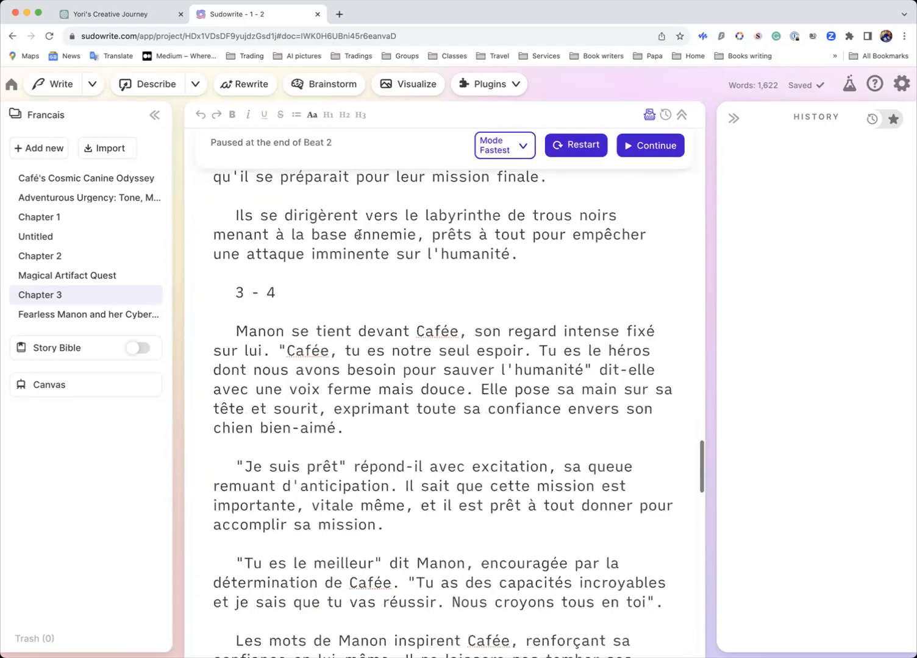
scroll(360, 234, "down", 6)
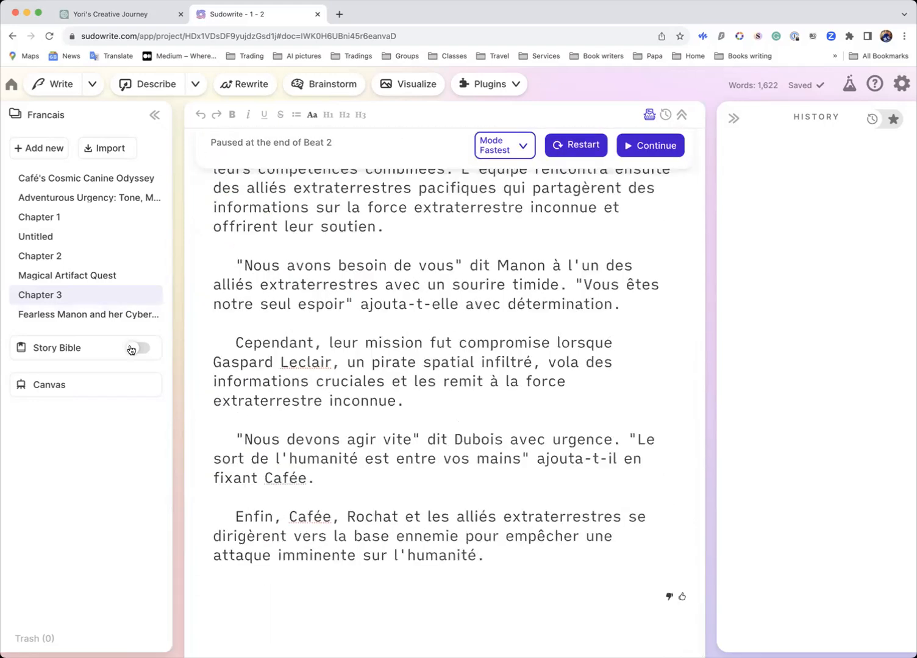
left_click(132, 349)
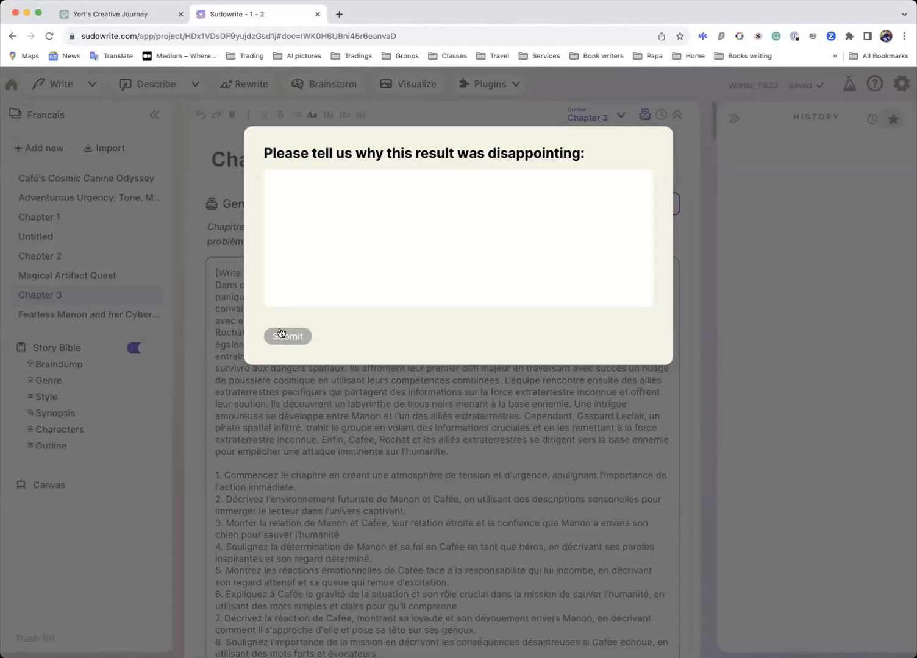
Step: Enter "Restart is not deleting previous proses" as the reason the generated result was disappointing
left_click(296, 184)
type("Rest")
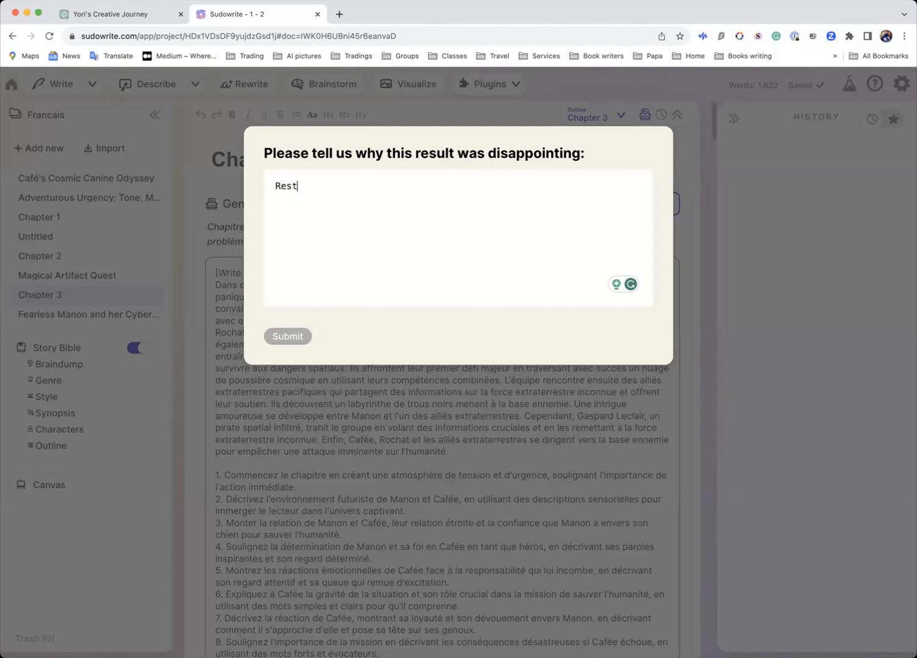
type("art is not")
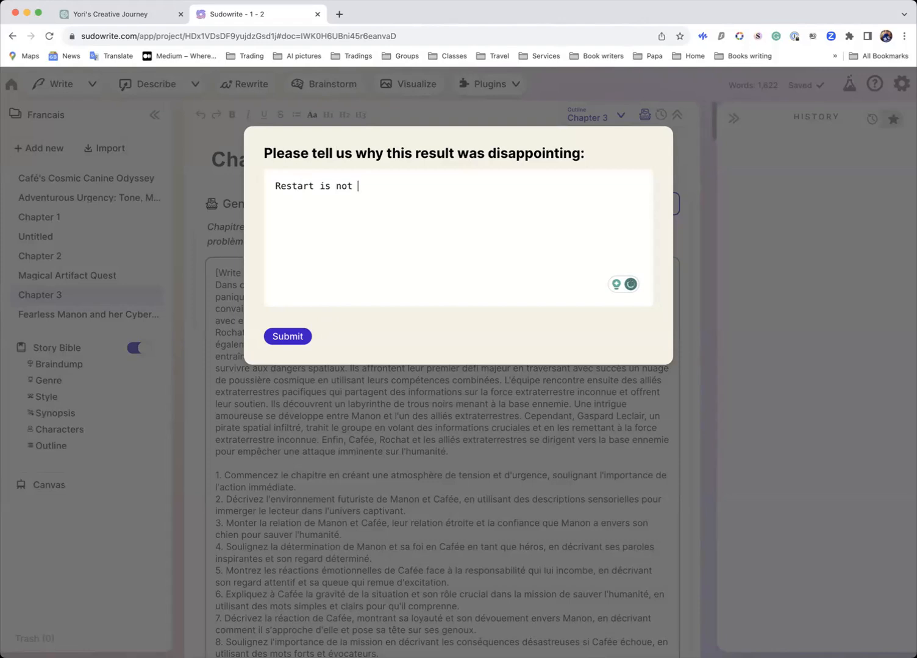
type("deleting previous")
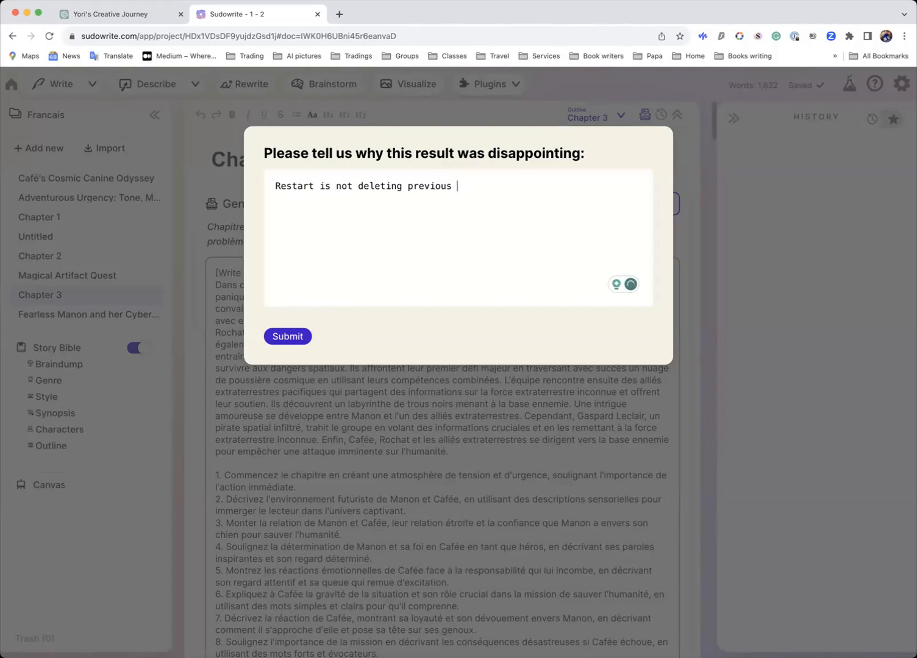
type("roses")
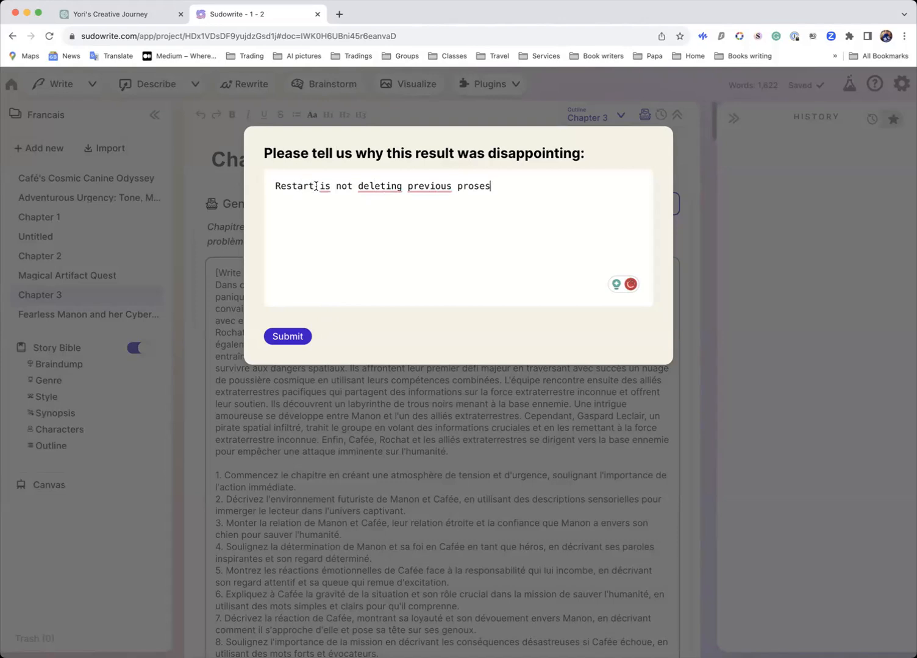
Step: Apply the grammar suggestions in the feedback, replacing "is" with "does" and inserting "the" before "previous"
mouse_move(325, 185)
left_click(327, 217)
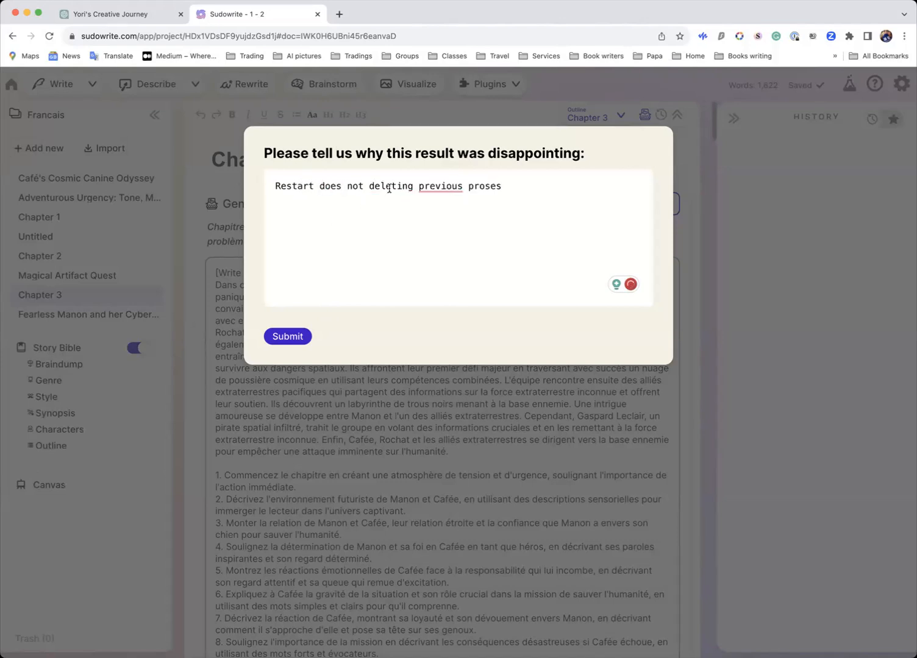
mouse_move(434, 188)
left_click(432, 223)
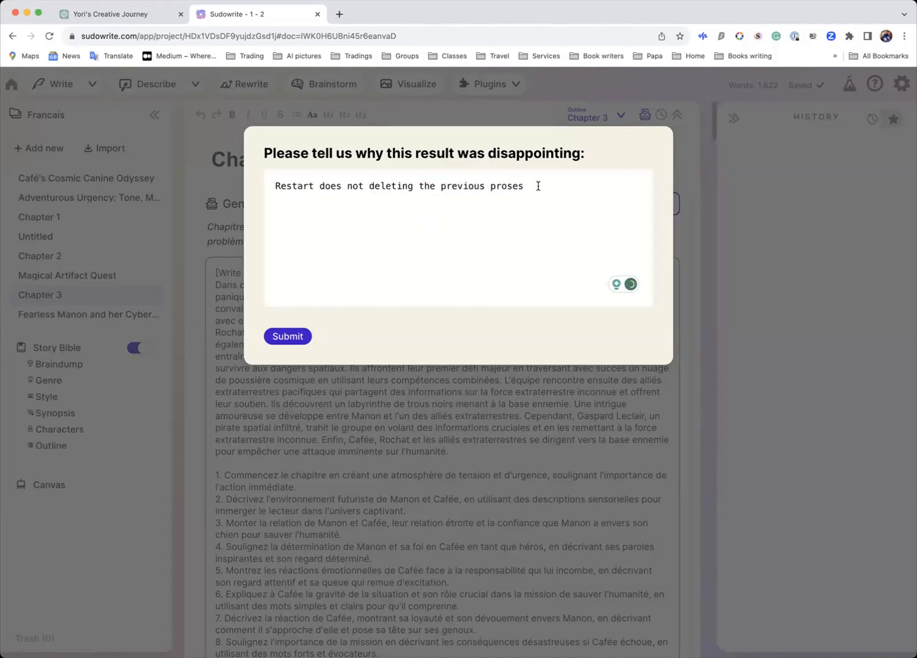
Step: Extend the feedback with ", but start a new 1-2..." and correct "deleting" to "delete"
type(", but start a new 1-2...")
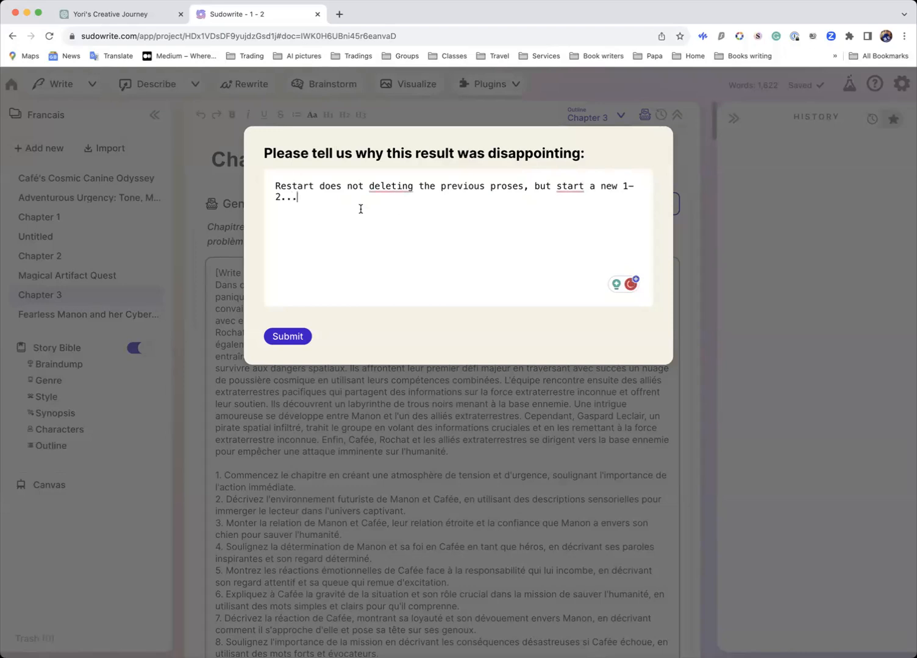
left_click(393, 186)
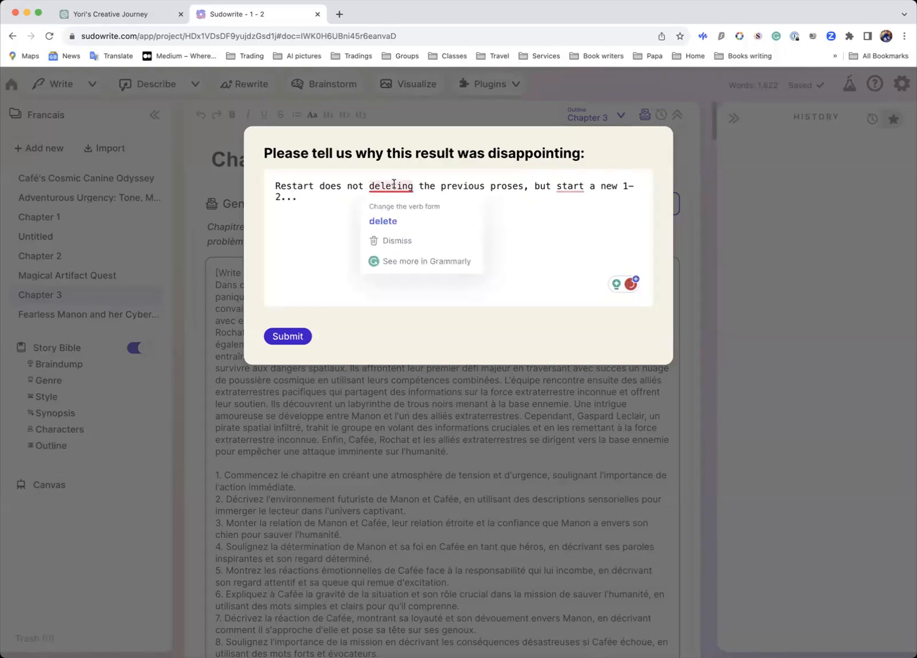
left_click(393, 224)
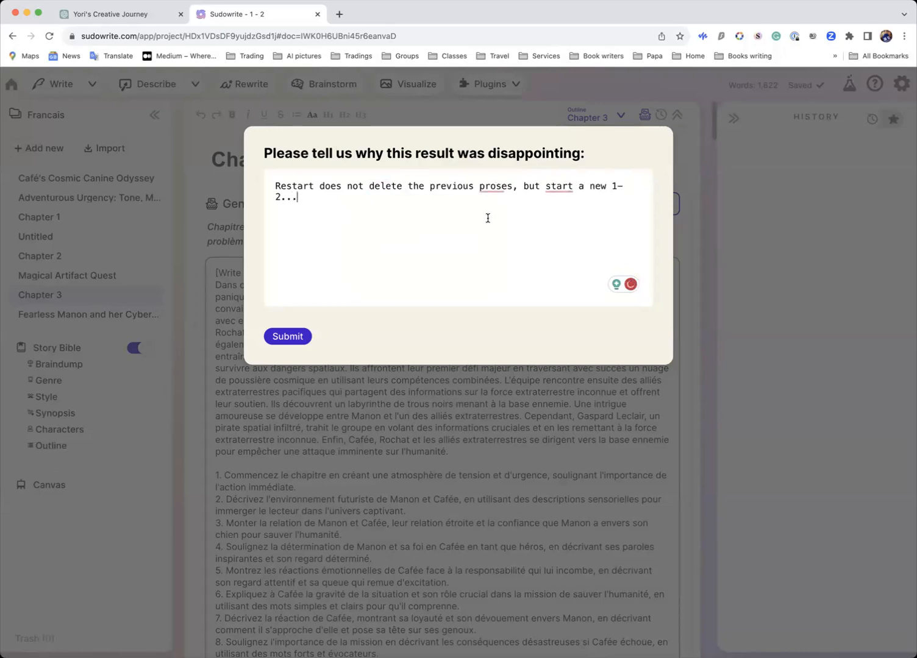
Step: Correct "start" to "starts" in the feedback on the disappointing result and submit it
left_click(558, 186)
left_click(560, 221)
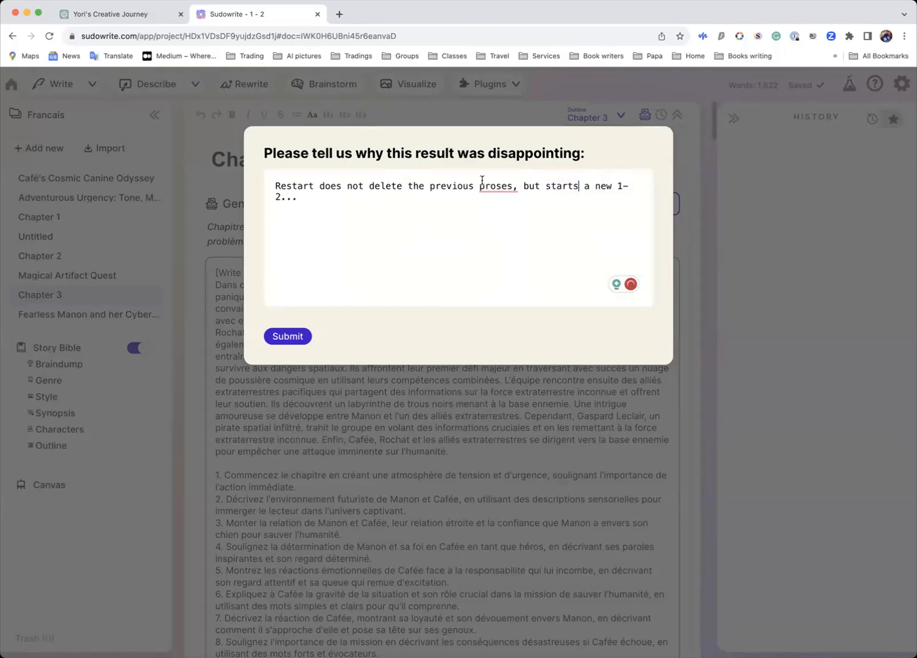
left_click(290, 338)
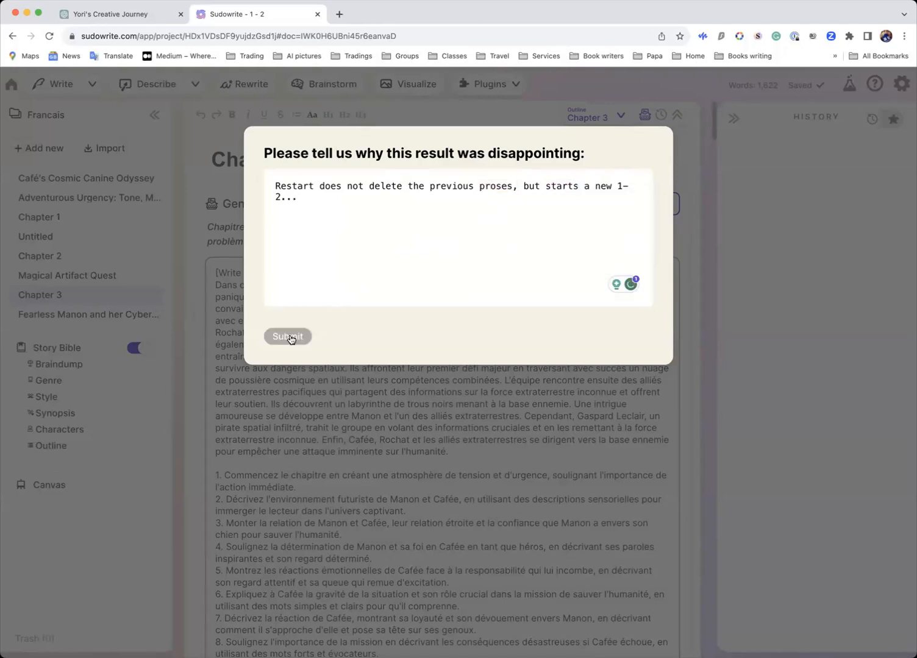
left_click(316, 393)
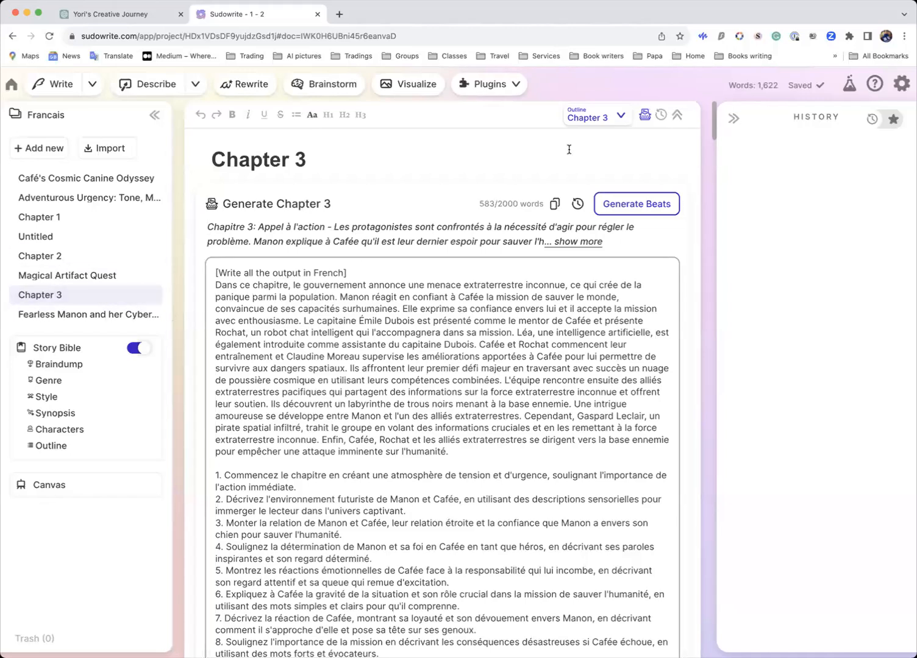
Step: Add another copy of Chapter 3 to the project from the end of the Story Bible outline
left_click(612, 120)
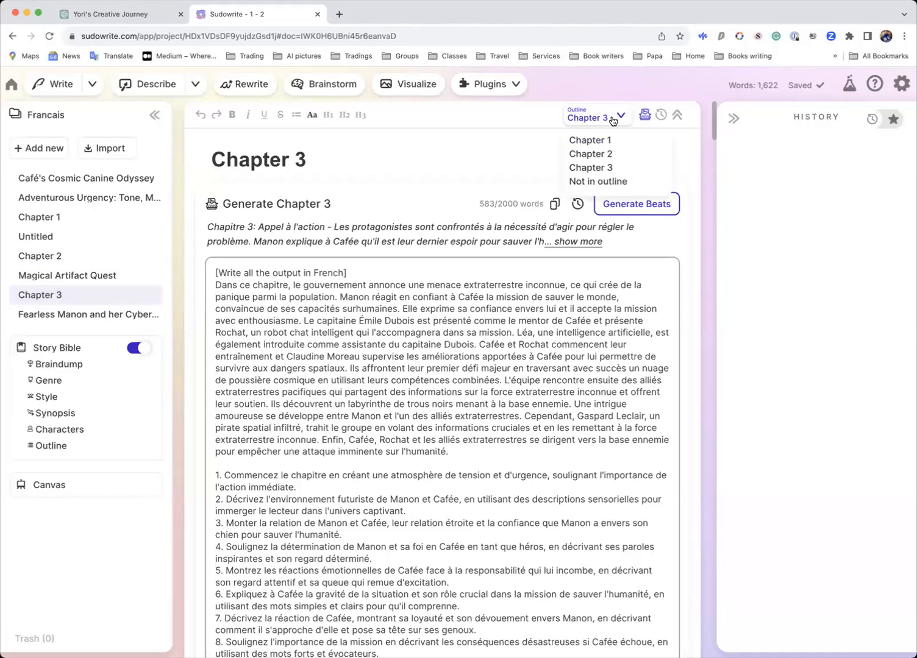
left_click(597, 169)
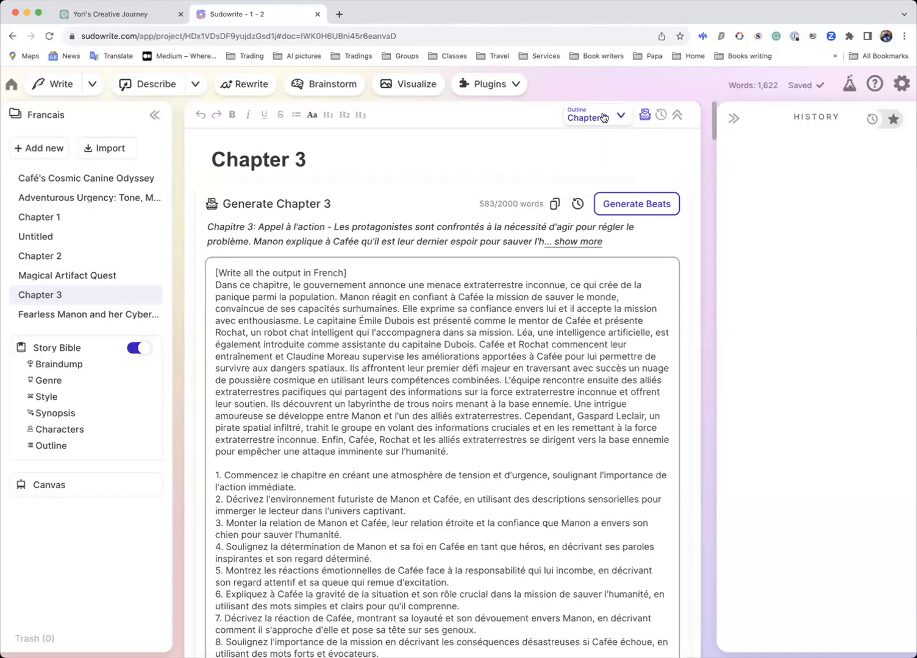
left_click(74, 447)
left_click(592, 618)
left_click(582, 588)
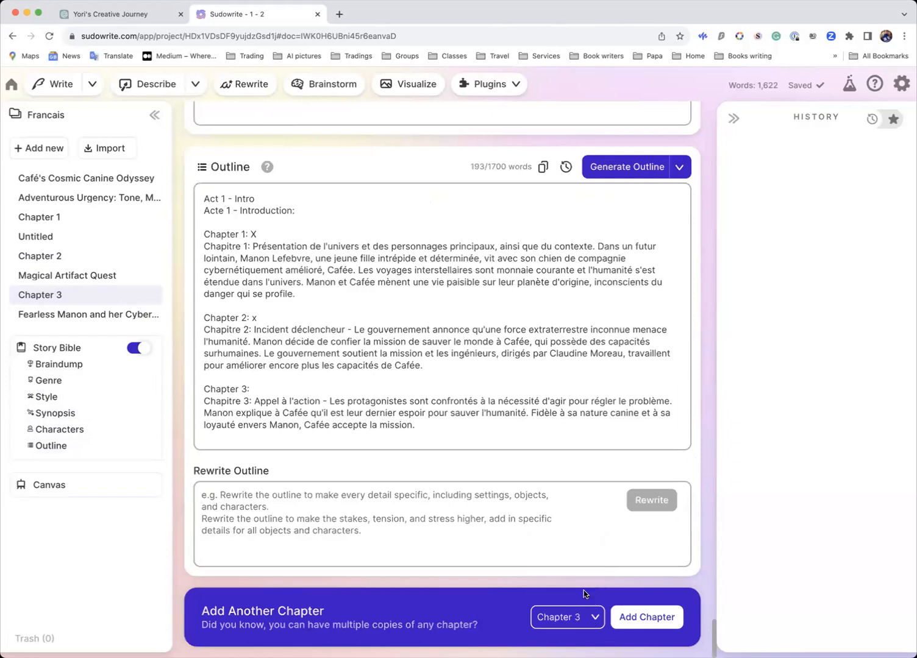
left_click(636, 621)
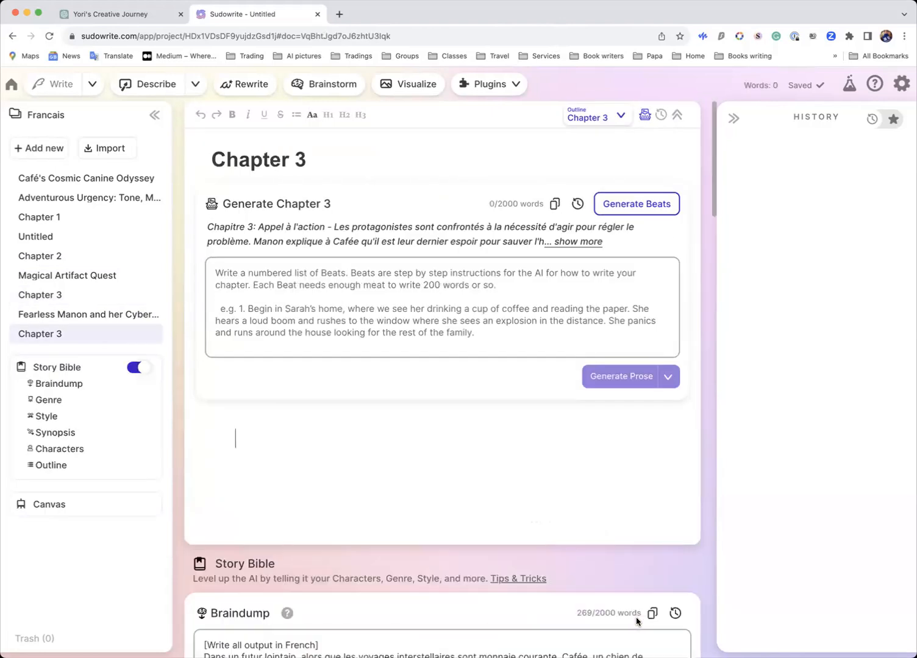
Step: Copy the complete beats text from the earlier Chapter 3 document into the empty beats box of the new Chapter 3
left_click(69, 297)
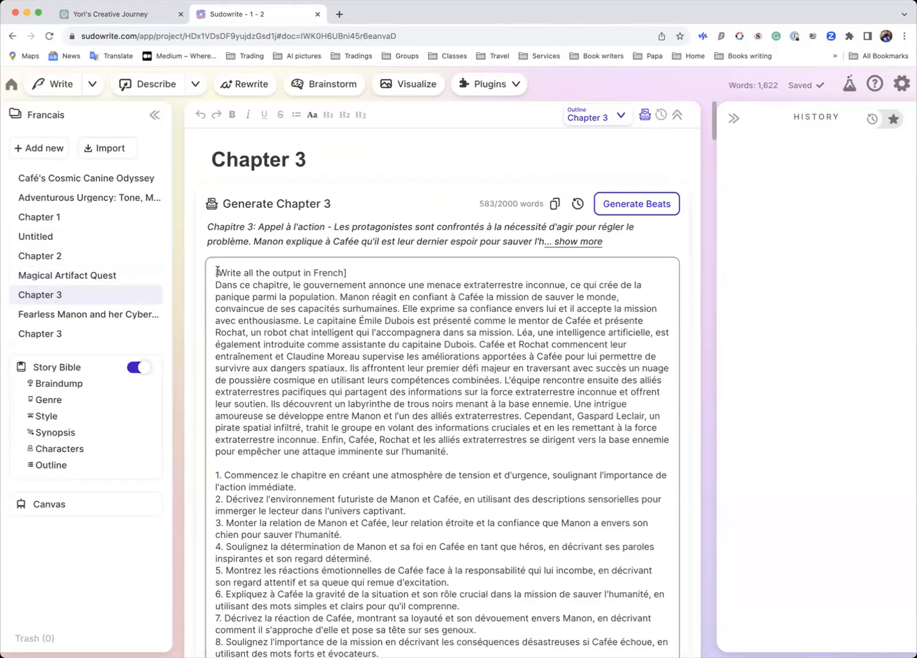
left_click_drag(214, 273, 378, 428)
key("ctrl+c")
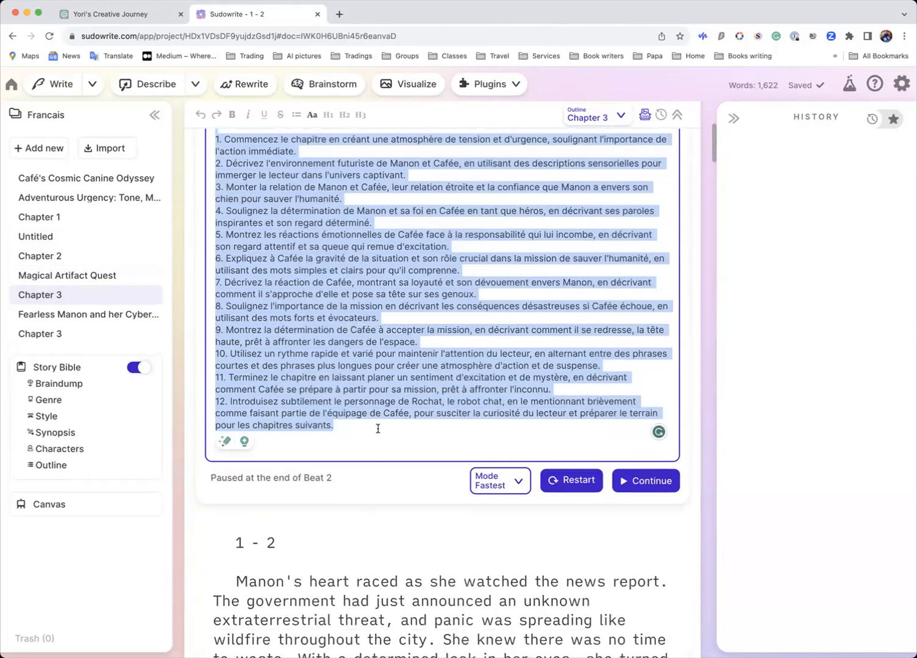
left_click(66, 340)
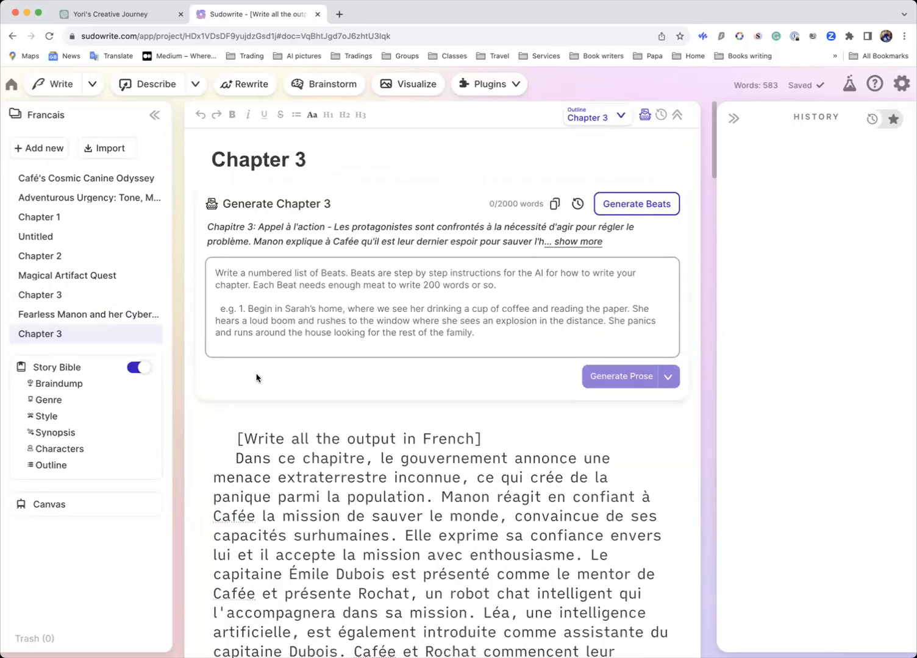
left_click(260, 274)
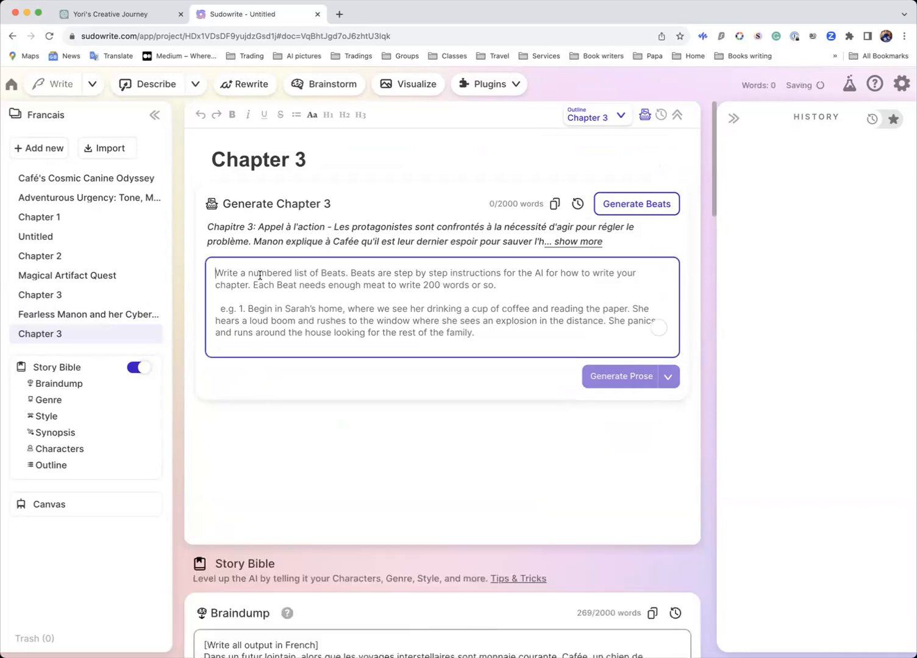
key("ctrl+v")
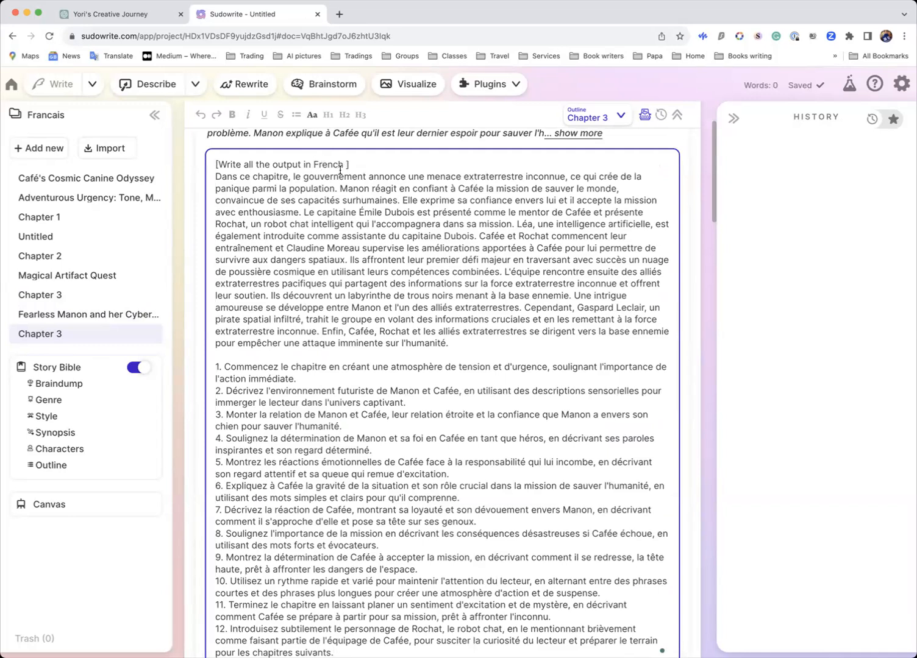
Step: Insert "Pariesian" after "French" in the bracketed language instruction above the beats
type("Pariesiann")
key("BackSpace")
left_click_drag(385, 164, 339, 165)
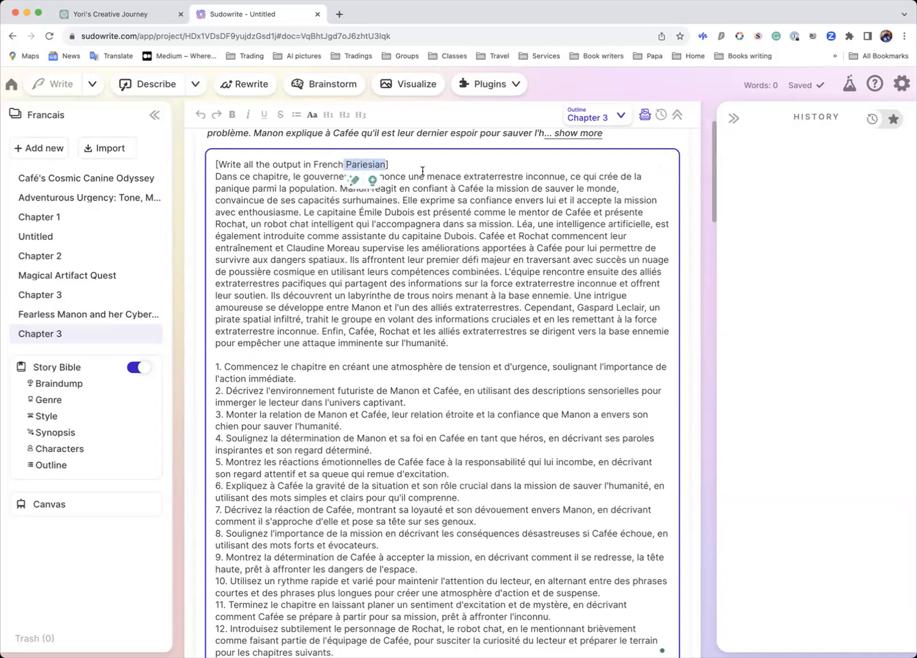
left_click(372, 180)
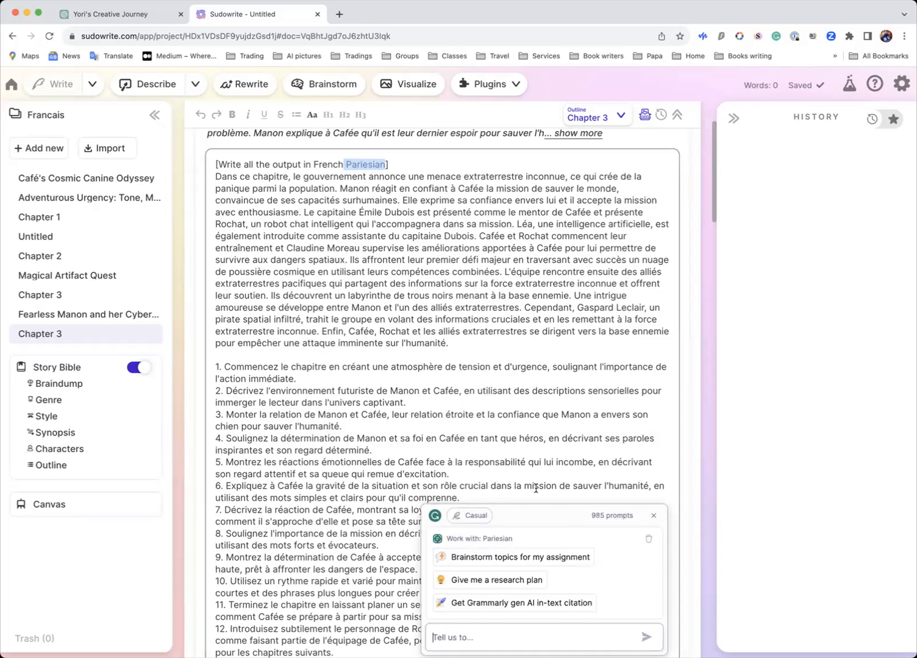
left_click(653, 515)
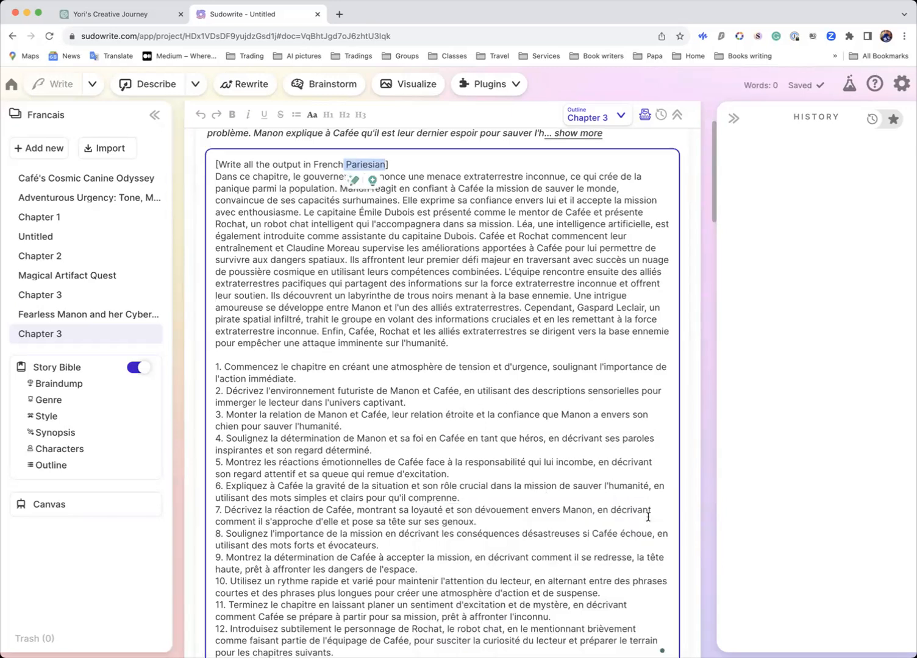
Step: Change the spelling of the added word so the instruction reads "[Write all the output in French Paresian]"
left_click(346, 164)
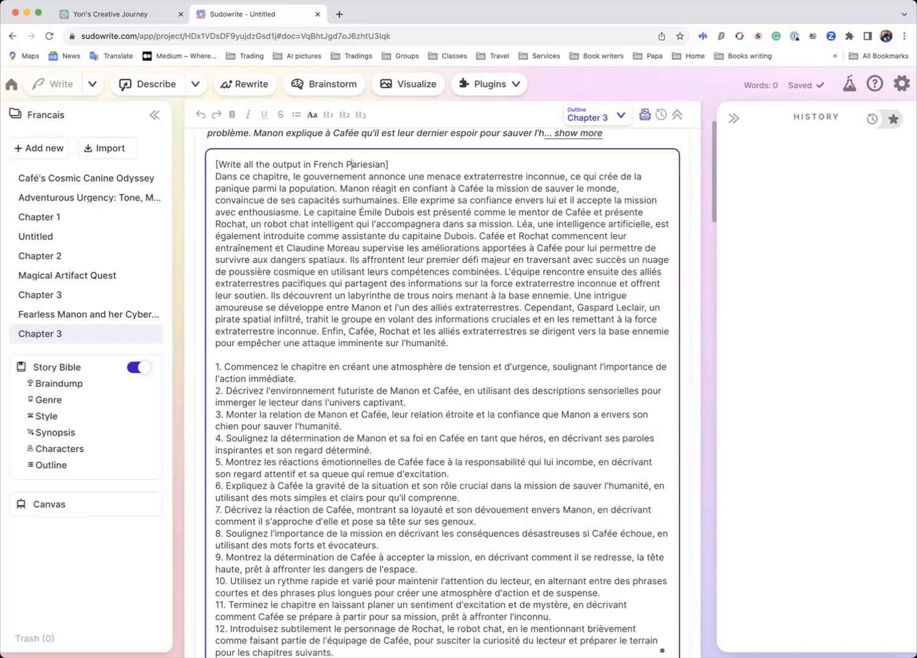
left_click(354, 166)
type("e")
left_click(385, 166)
key("BackSpace")
left_click(356, 166)
key("BackSpace")
left_click(376, 165)
type("a")
left_click(363, 165)
key("BackSpace")
key("Right")
Step: Generate the prose for the new Chapter 3 from its beats in the Fastest mode
scroll(417, 168, "down", 1)
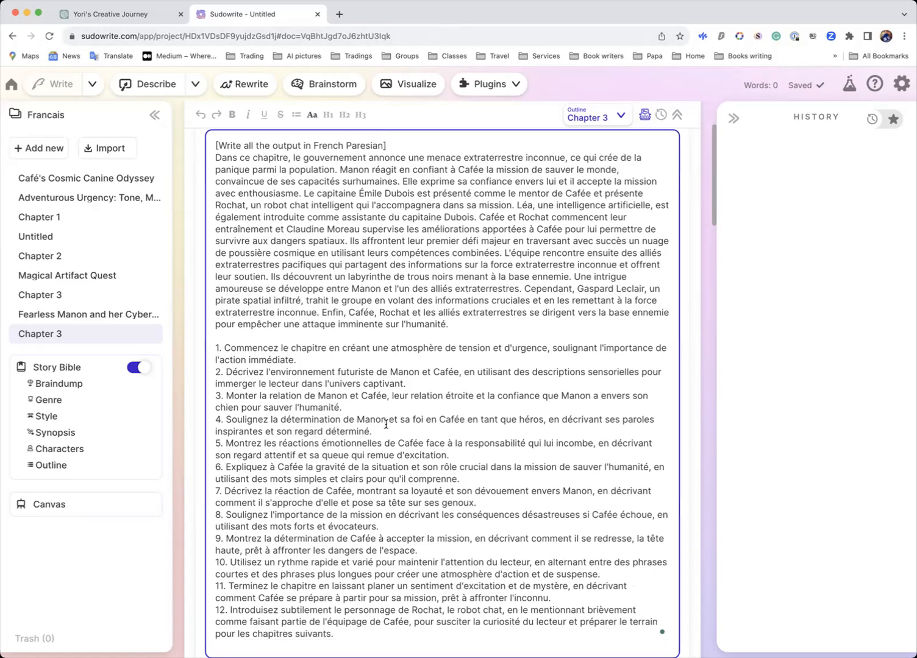
scroll(385, 424, "down", 5)
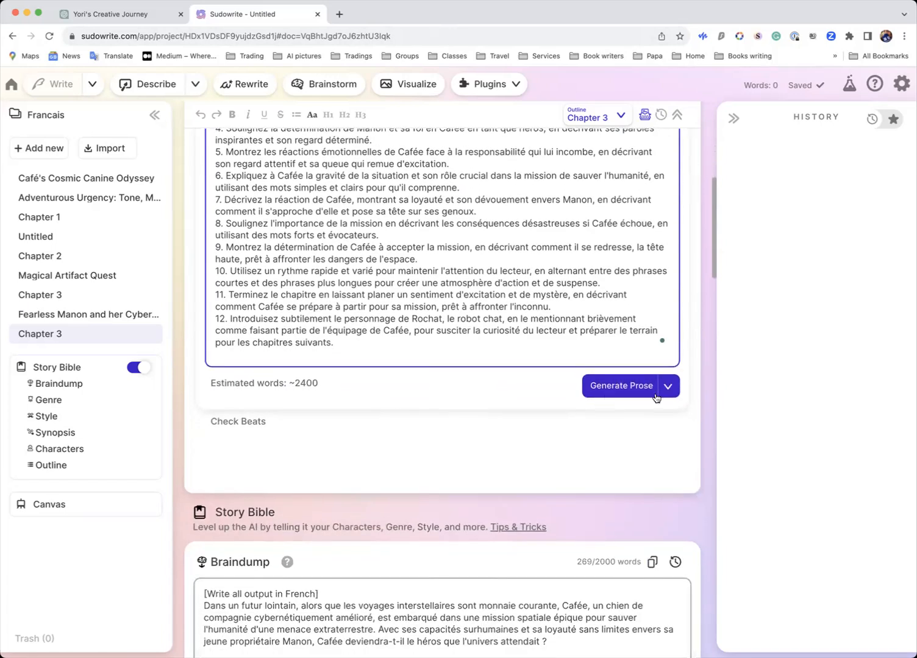
left_click(667, 395)
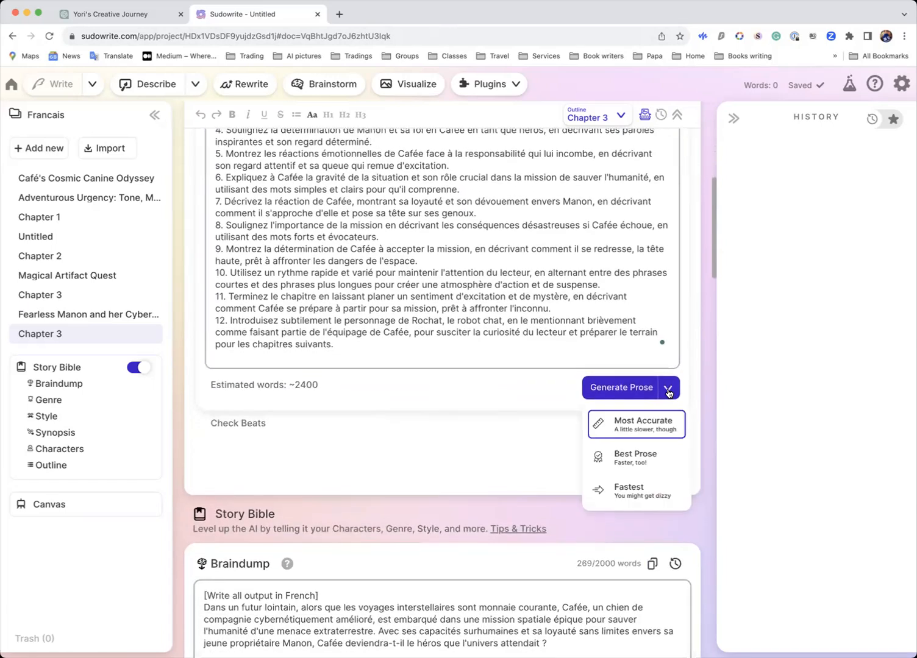
left_click(639, 492)
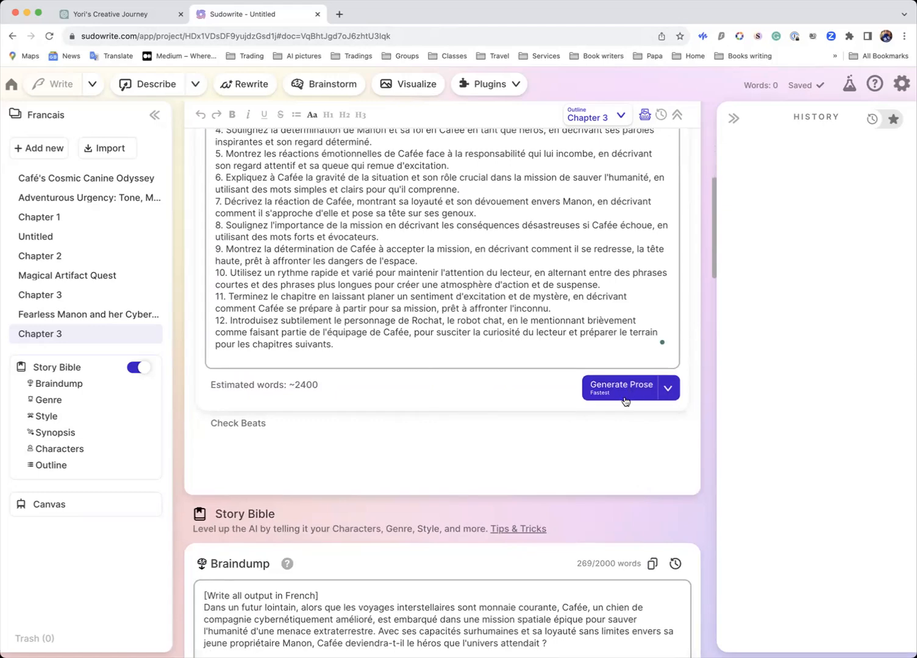
scroll(612, 390, "up", 7)
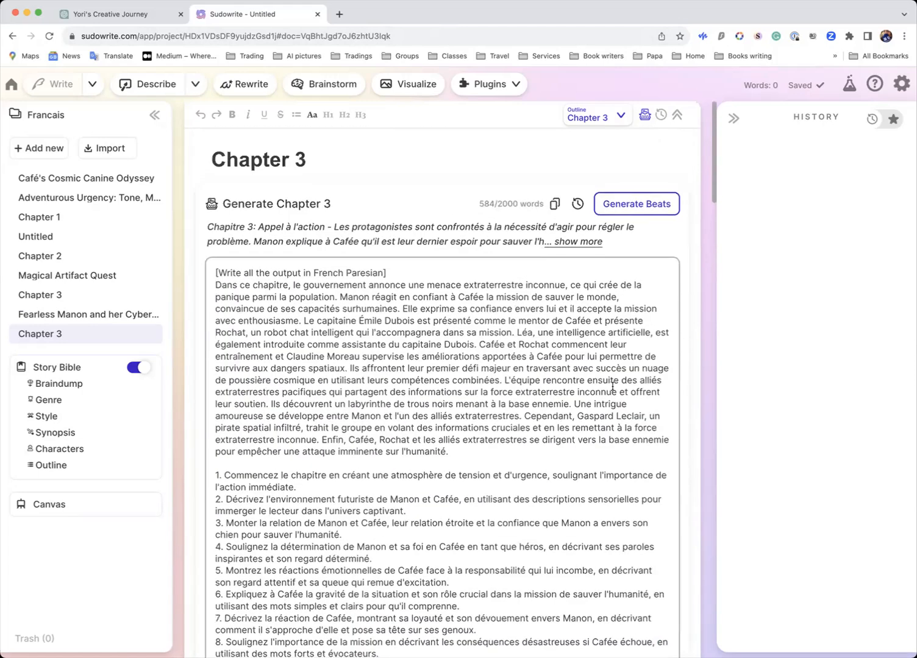
scroll(612, 387, "down", 5)
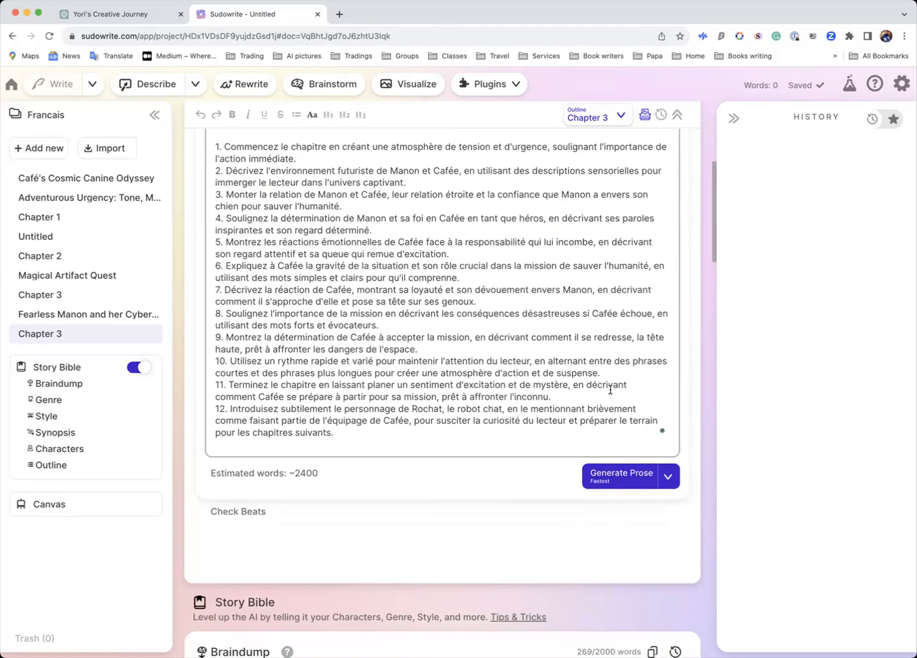
left_click(617, 479)
scroll(617, 478, "down", 3)
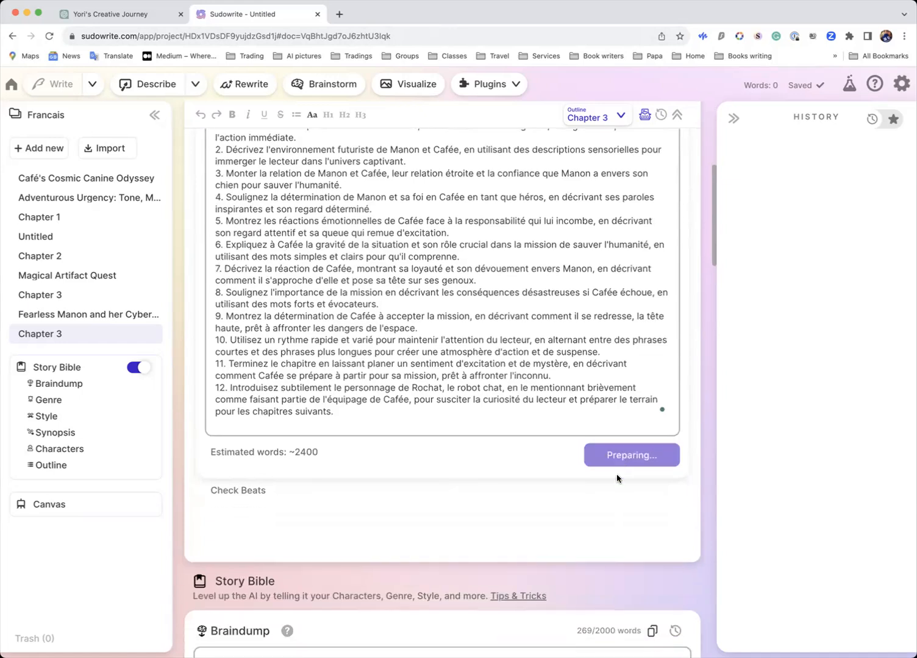
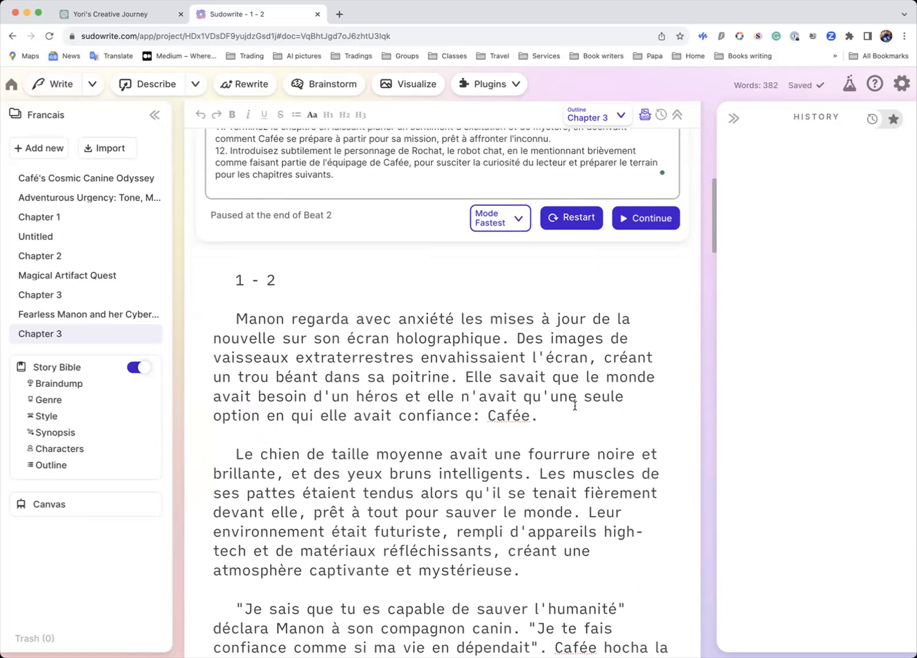
Step: Examine the opening paragraph of the generated prose, particularly the word "béant", against the language instruction in the beats
left_click_drag(274, 378, 318, 378)
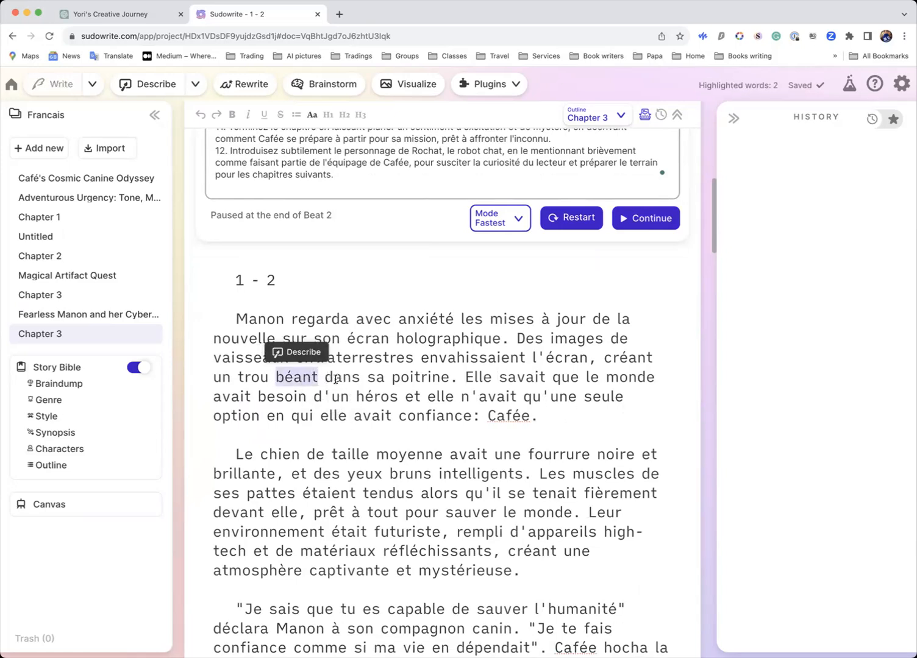
left_click(232, 315)
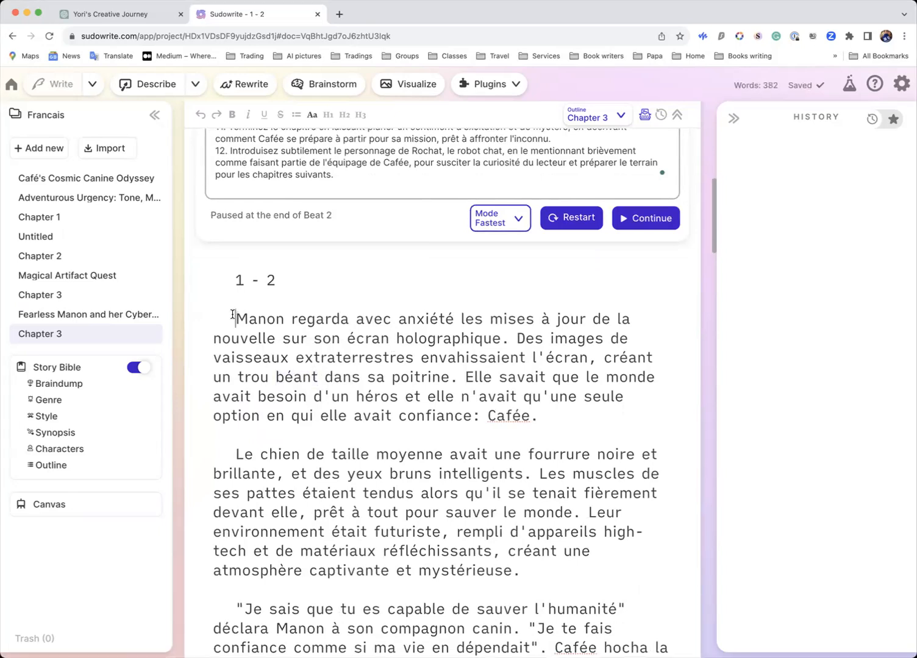
left_click_drag(234, 313, 561, 426)
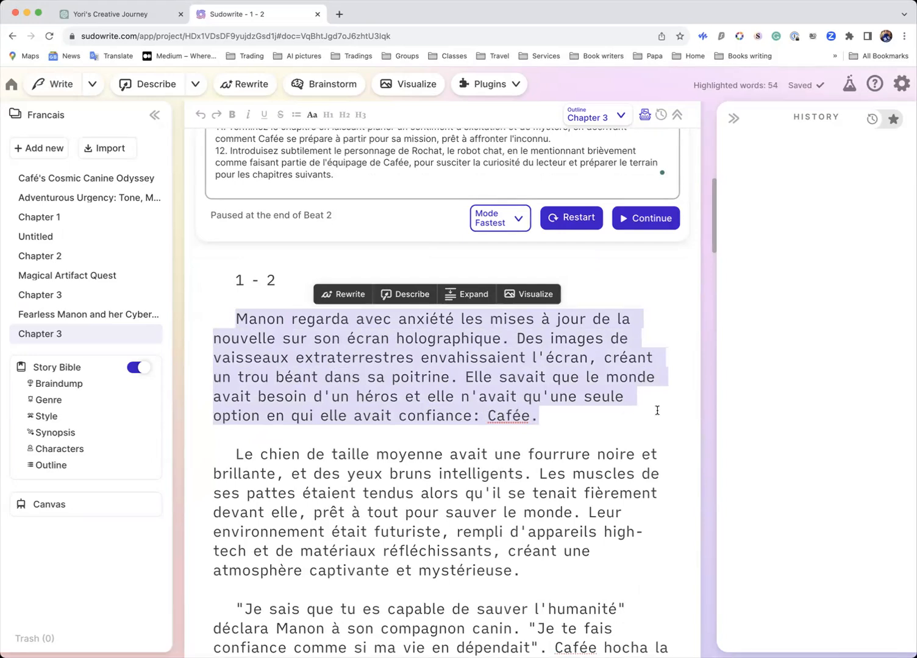
scroll(657, 411, "up", 10)
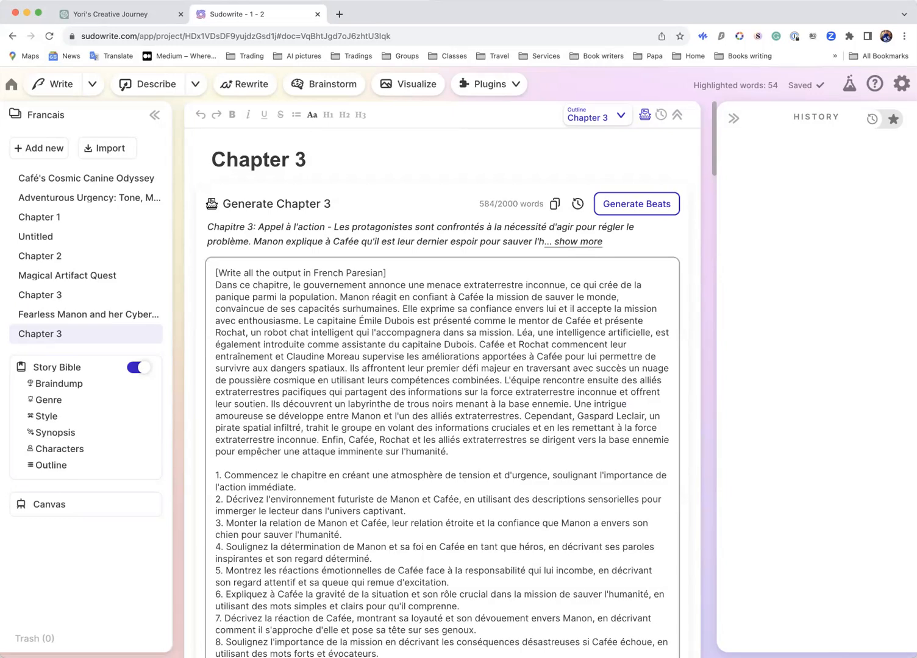
scroll(548, 464, "down", 10)
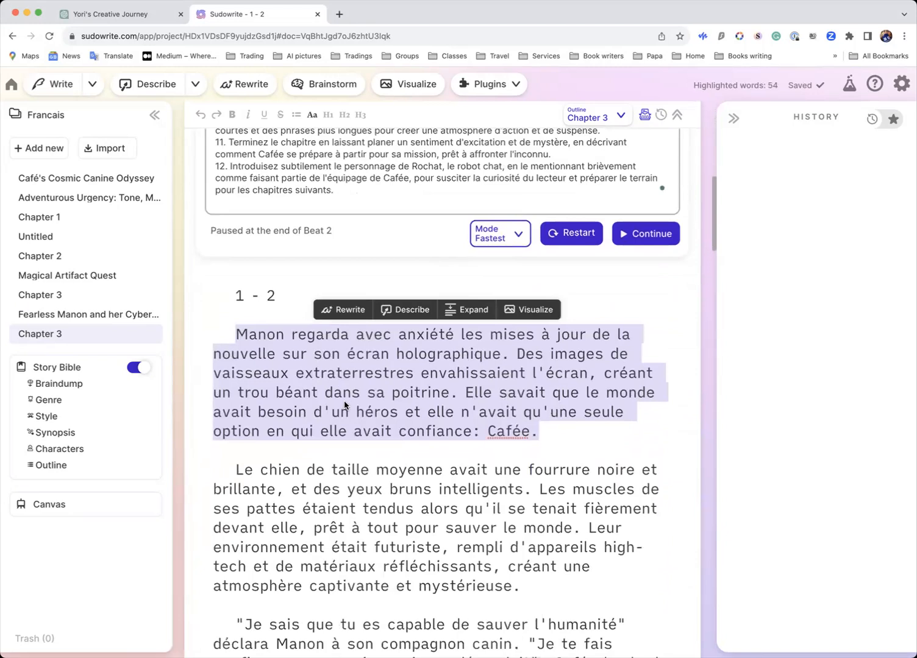
left_click(272, 390)
left_click_drag(272, 390, 322, 392)
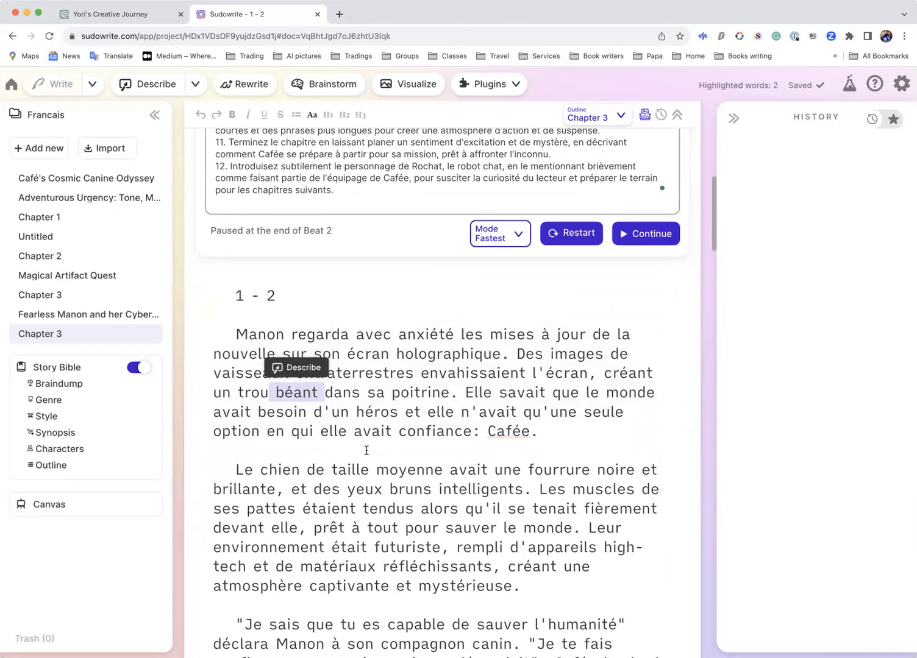
Step: Look through the rest of the generated French passage to its end and return to its beginning
scroll(435, 463, "down", 10)
scroll(438, 461, "down", 8)
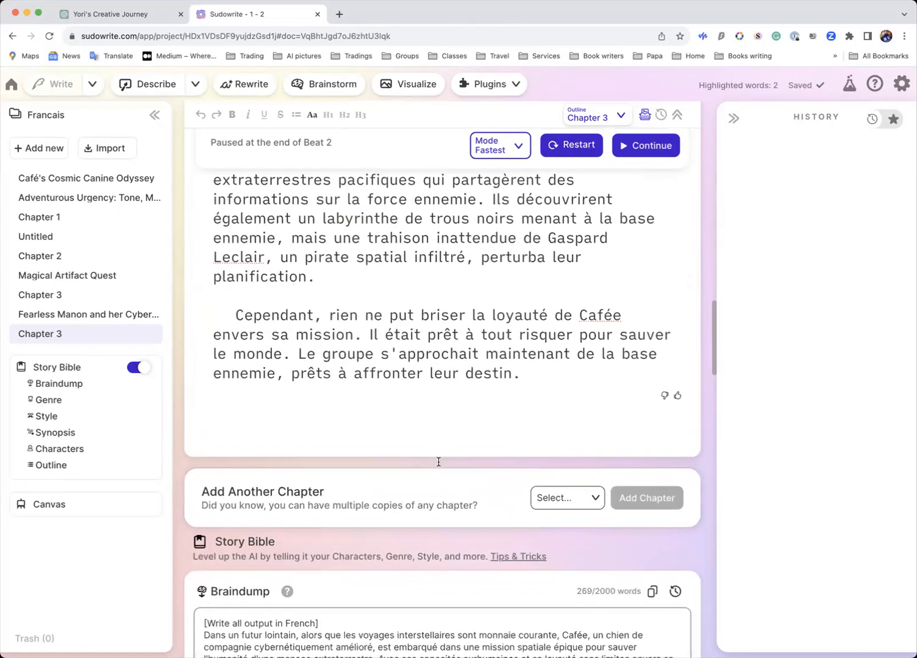
scroll(439, 461, "up", 6)
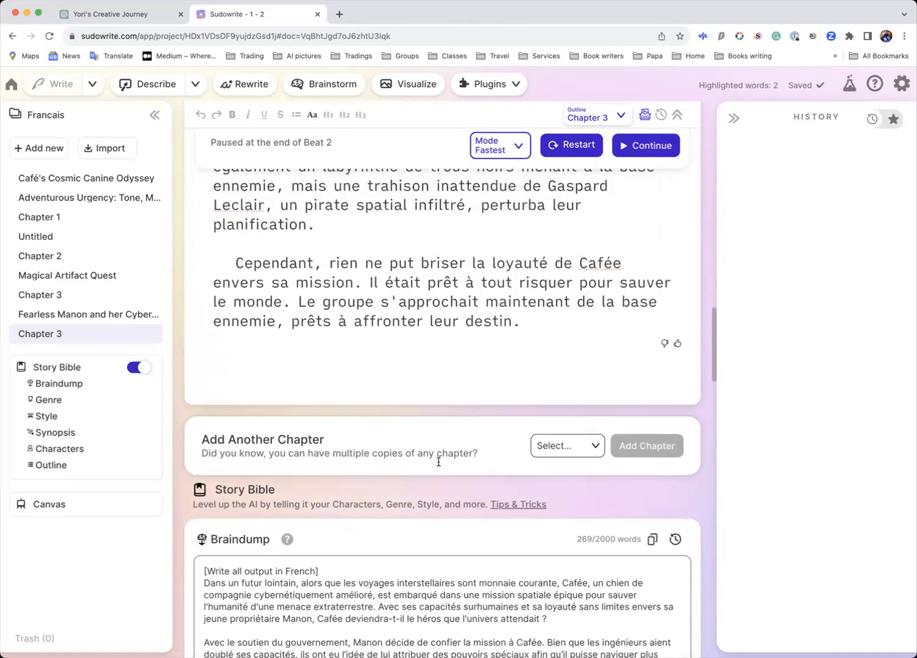
scroll(438, 462, "down", 5)
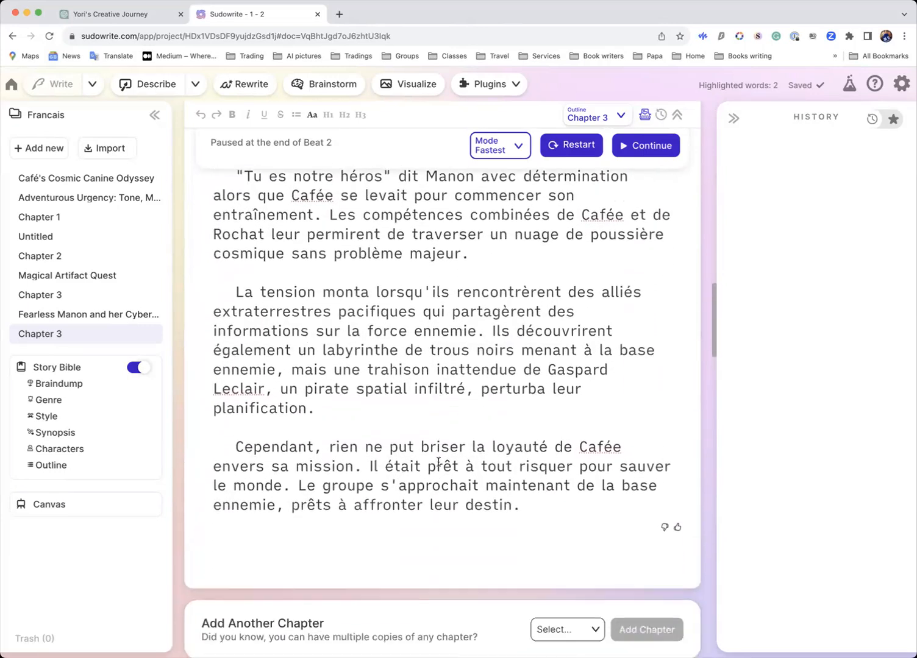
scroll(439, 461, "up", 5)
scroll(439, 461, "up", 10)
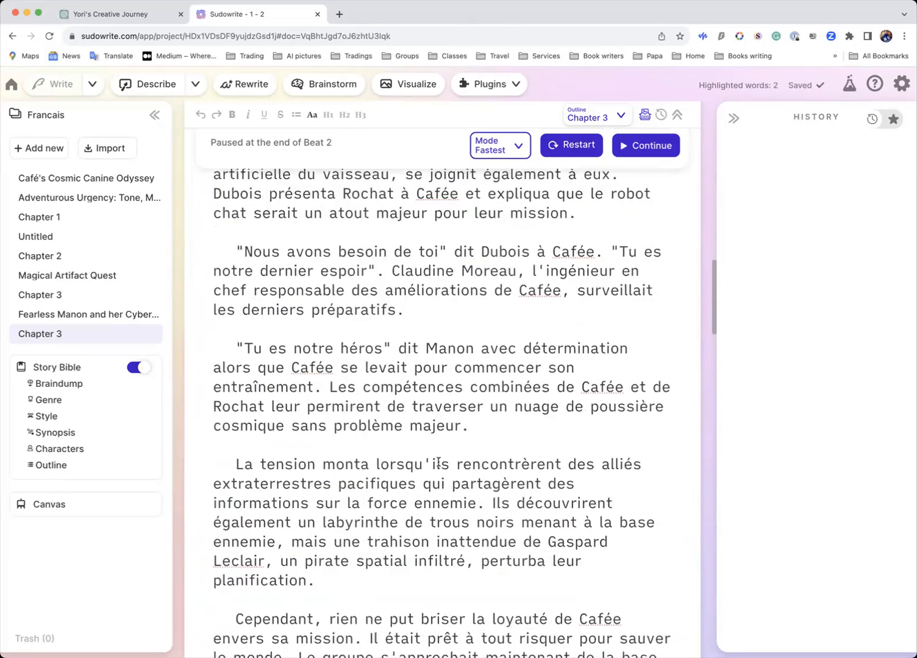
scroll(438, 461, "up", 3)
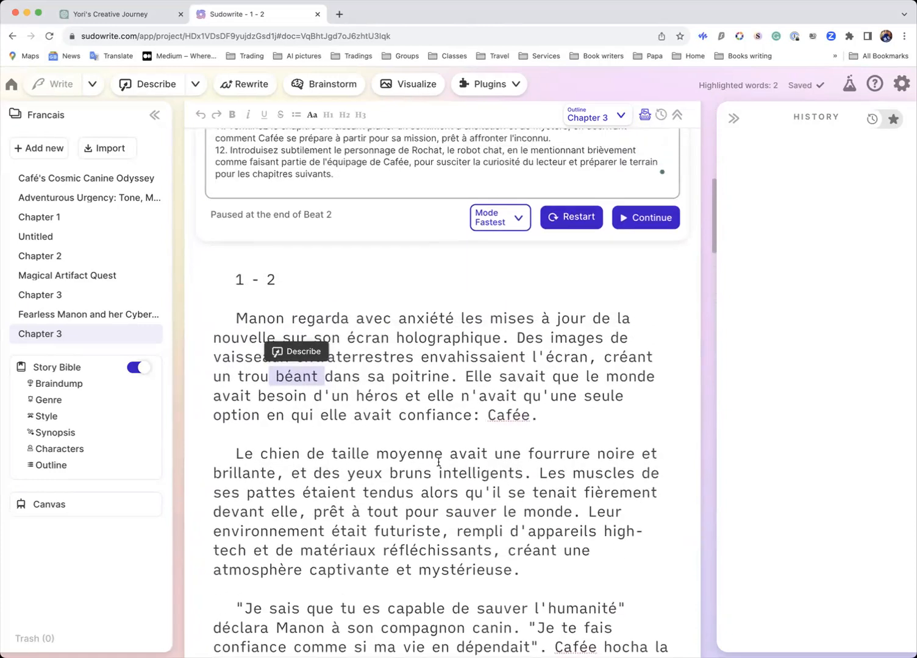
Step: Read the generated French prose from the opening paragraph through the captain's introduction, checking the wording around "mystérieuse"
left_click(475, 438)
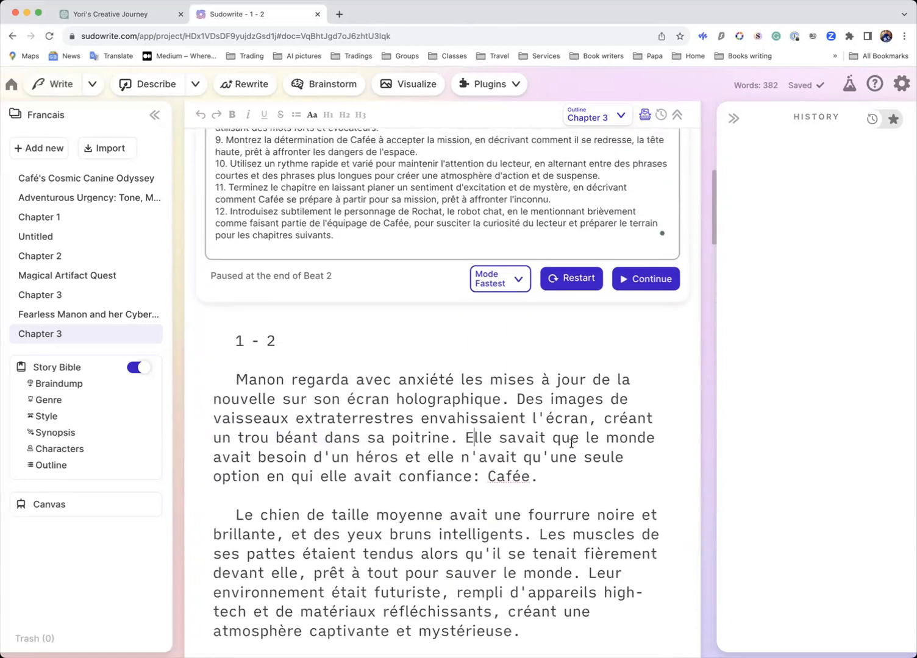
scroll(596, 450, "down", 4)
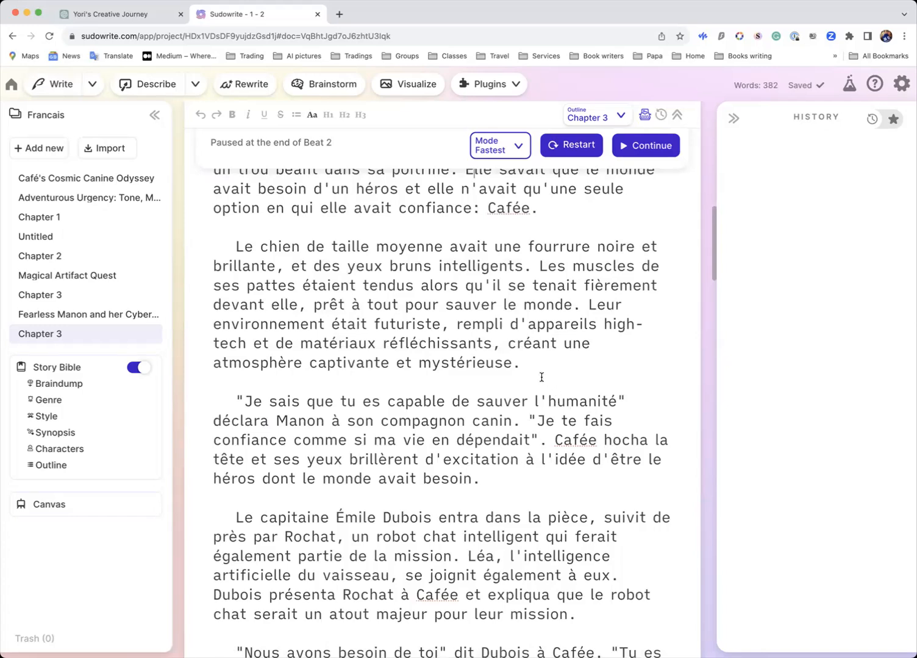
scroll(525, 358, "up", 1)
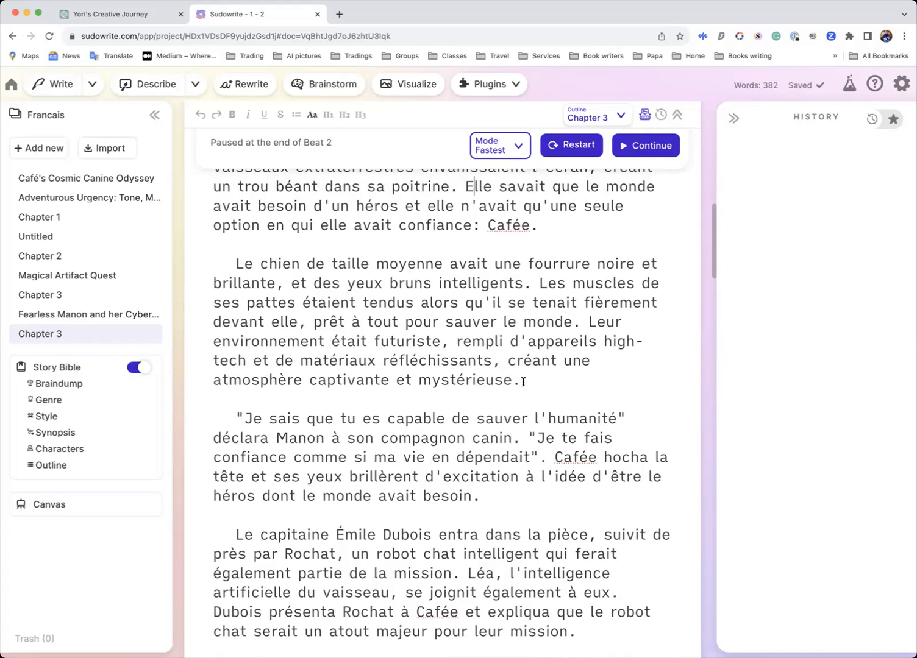
left_click_drag(603, 340, 610, 354)
double_click(488, 381)
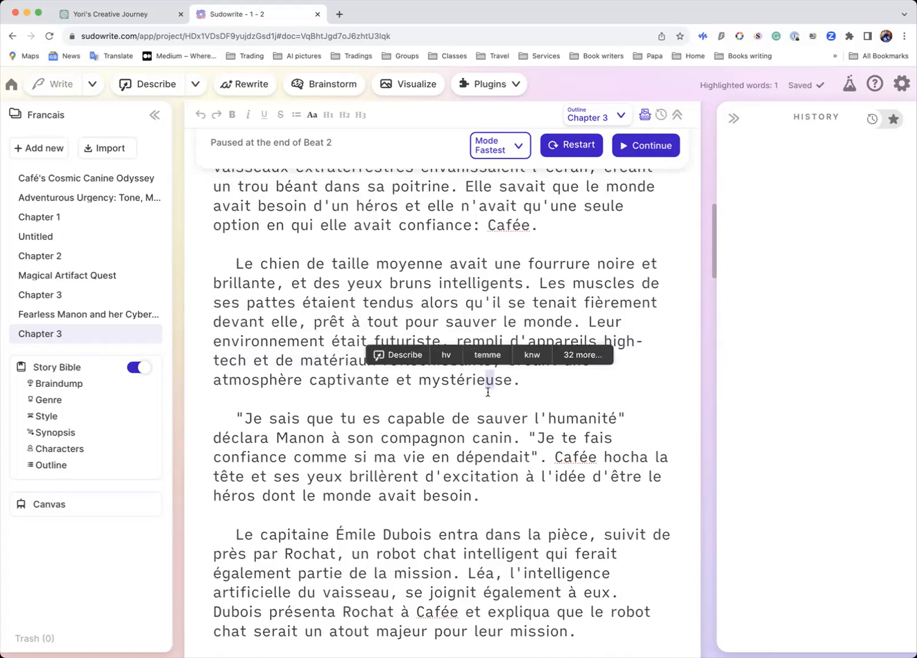
left_click(481, 399)
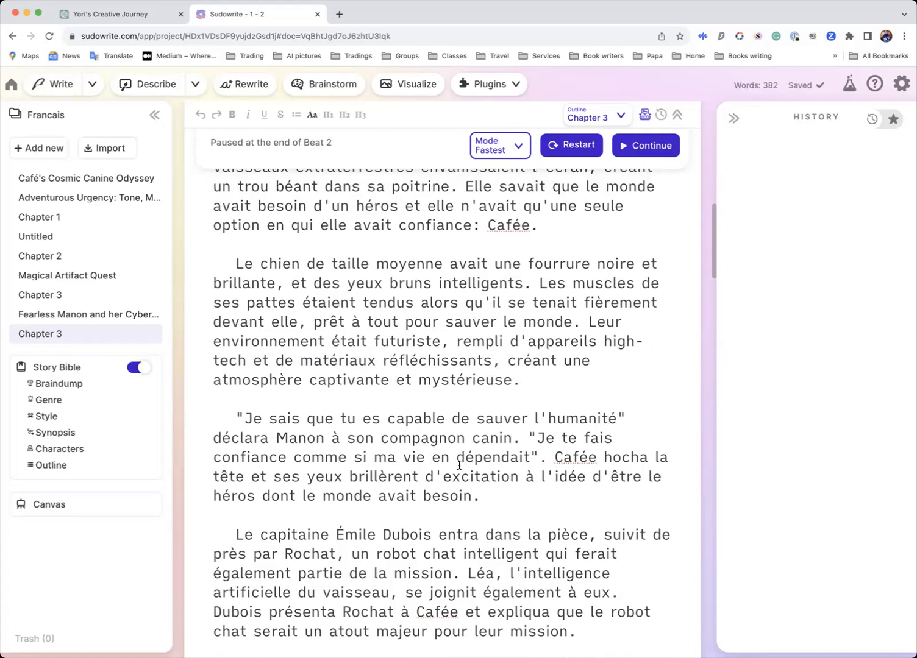
scroll(459, 467, "down", 3)
scroll(459, 466, "down", 2)
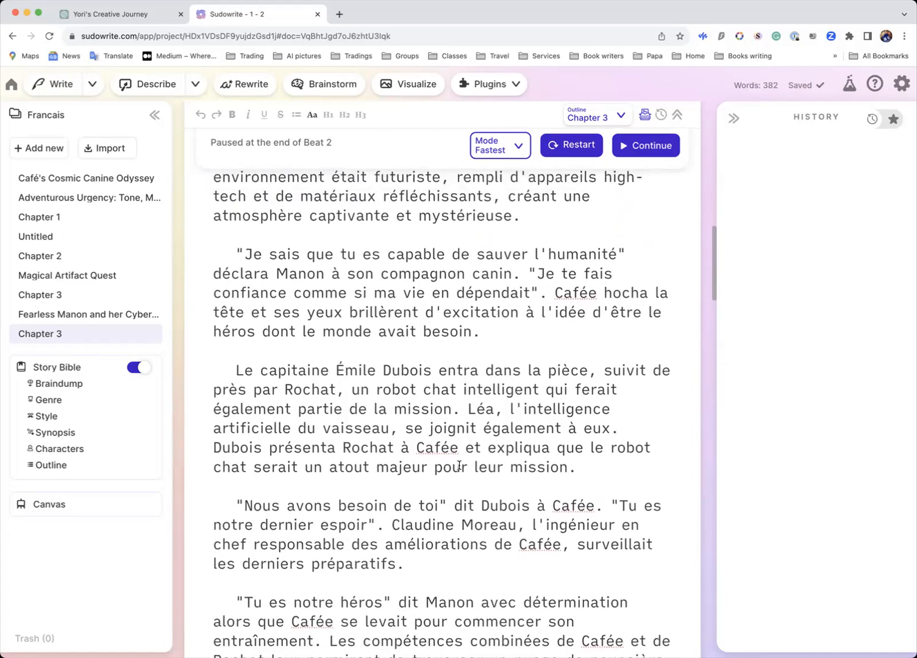
scroll(459, 466, "up", 1)
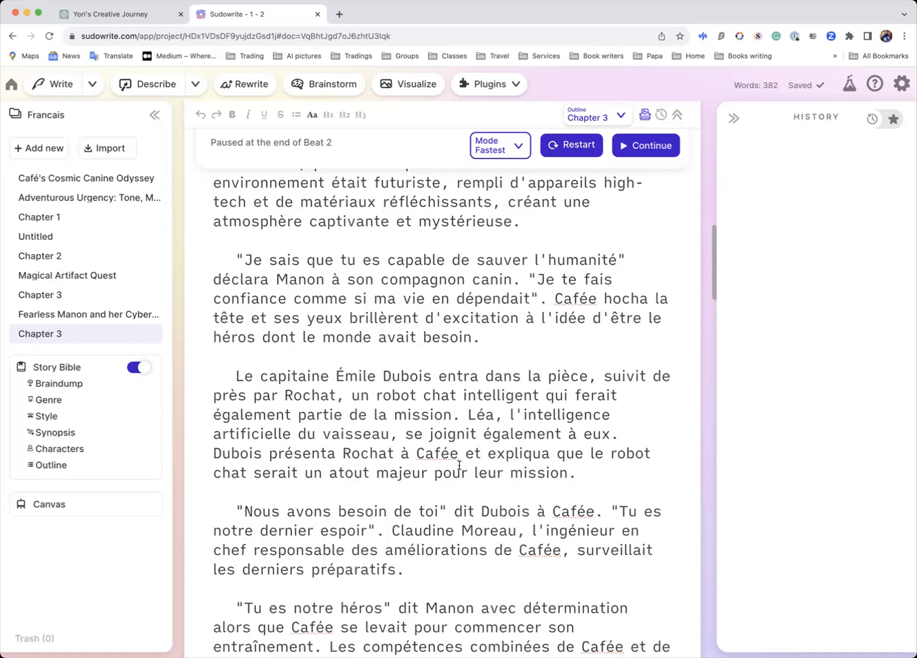
scroll(559, 468, "down", 1)
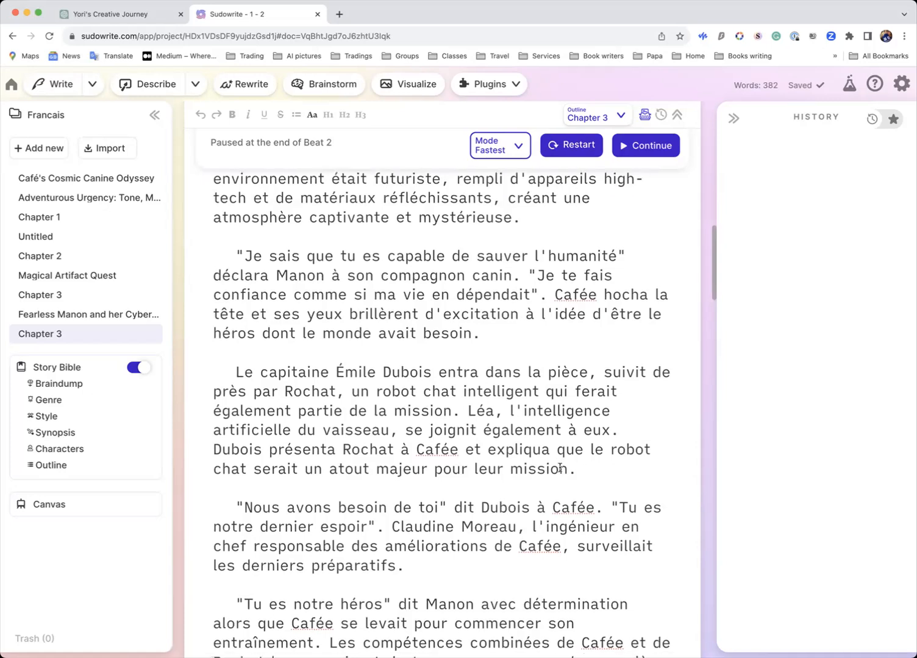
scroll(559, 468, "down", 1)
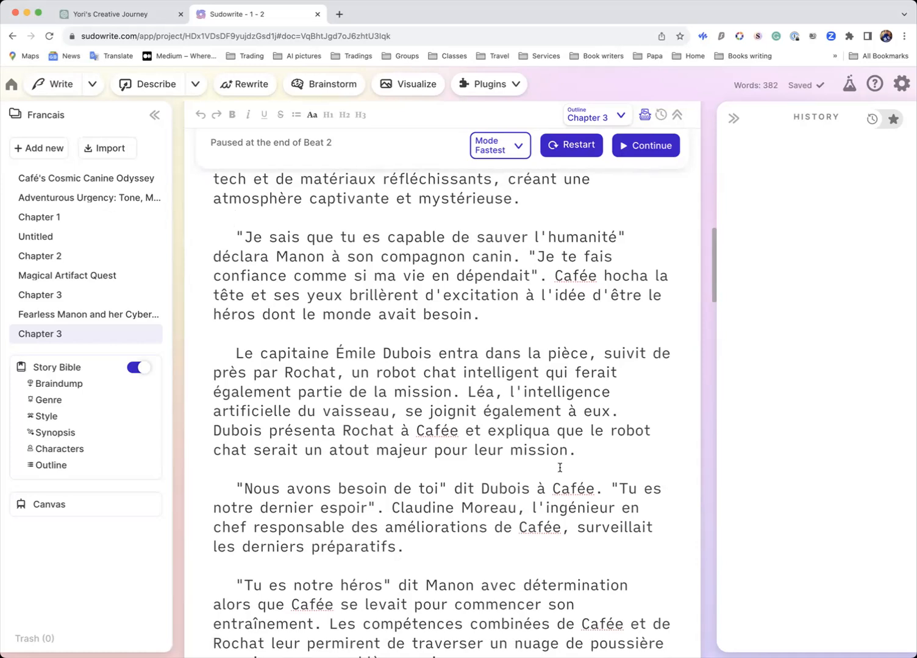
Step: Skim the whole generated Chapter 3 passage again down to its closing paragraph and return to the "1 - 2" heading
scroll(617, 435, "up", 10)
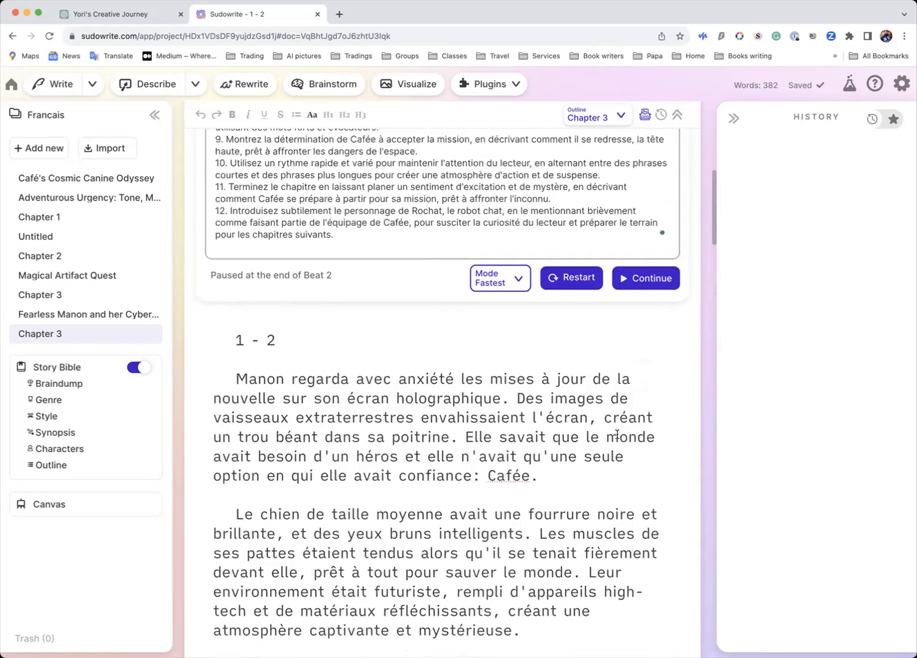
scroll(616, 434, "down", 5)
scroll(616, 434, "down", 7)
scroll(616, 434, "up", 8)
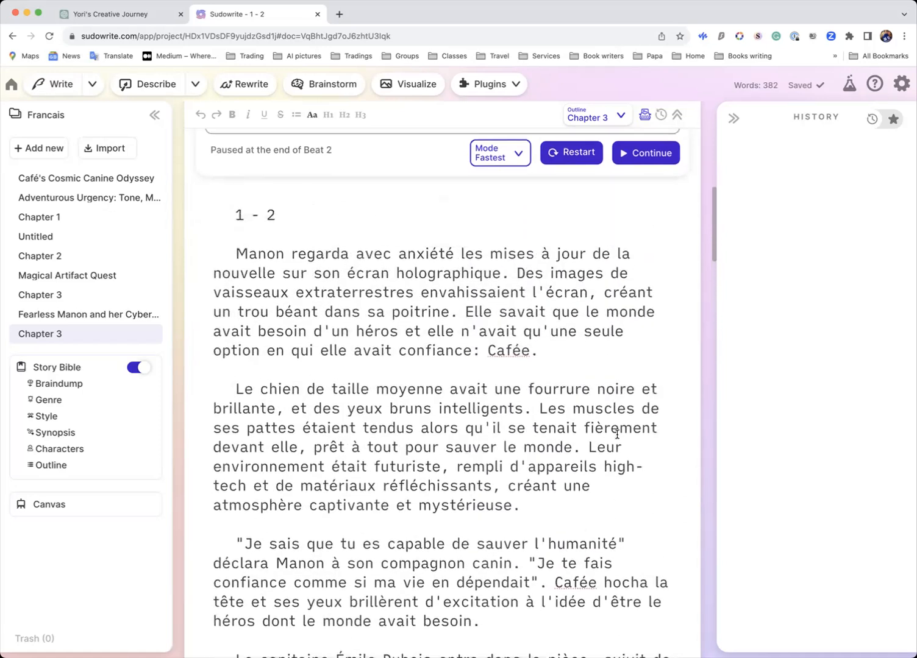
scroll(617, 434, "up", 1)
scroll(617, 434, "down", 2)
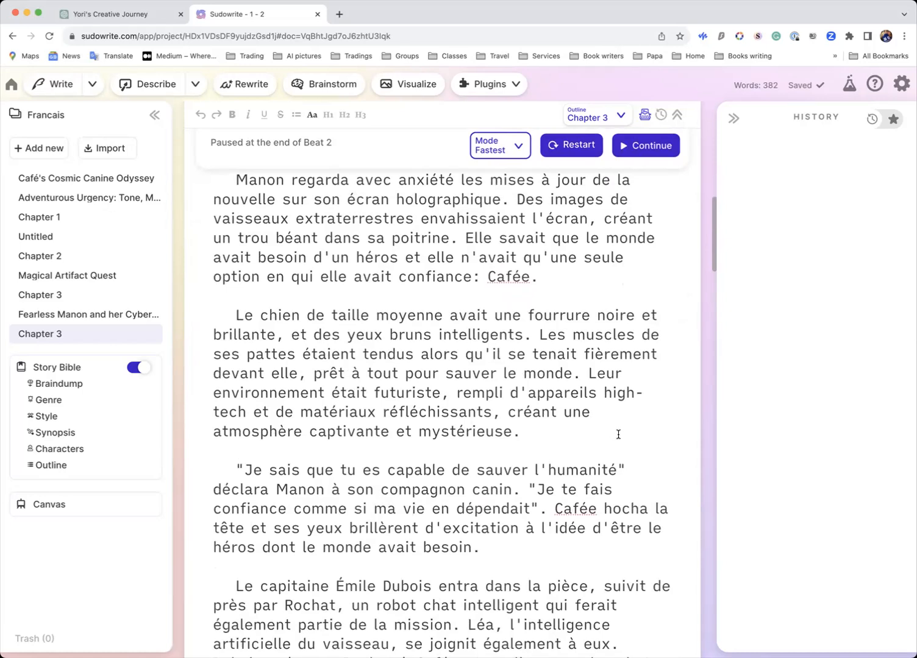
scroll(577, 434, "up", 1)
scroll(646, 435, "down", 7)
scroll(647, 438, "down", 5)
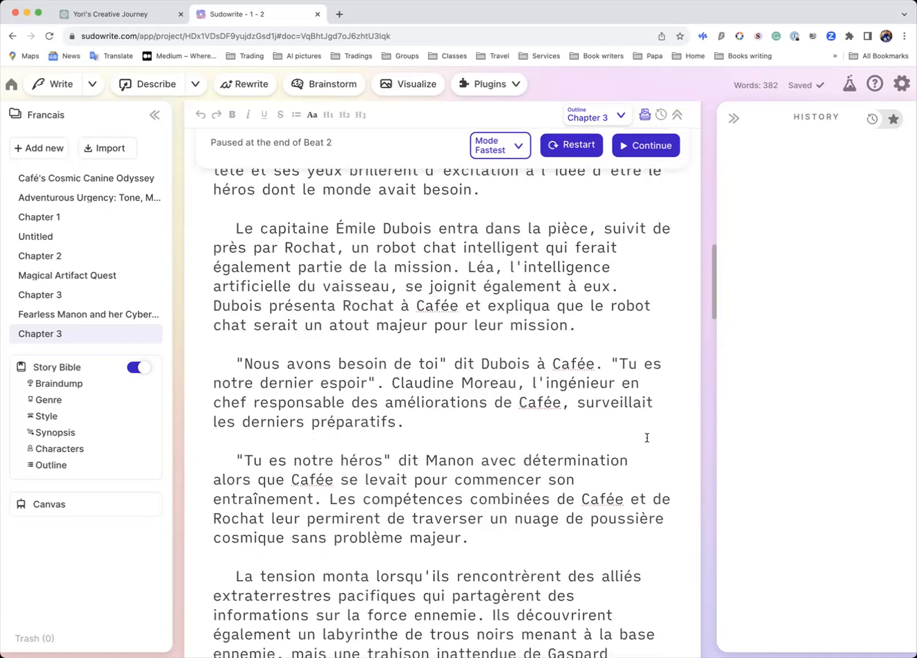
scroll(646, 438, "down", 3)
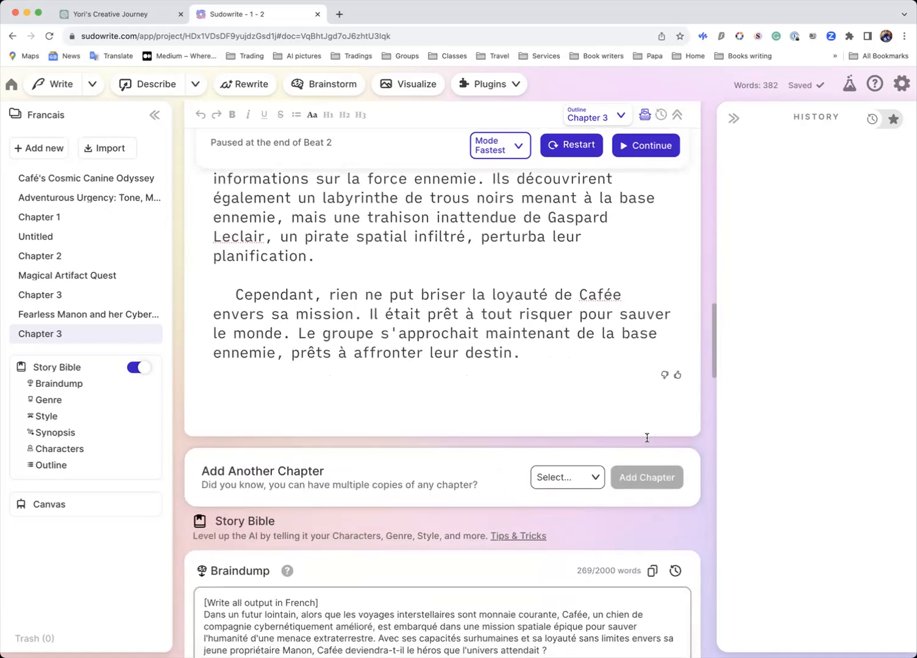
scroll(647, 437, "up", 3)
scroll(646, 438, "up", 5)
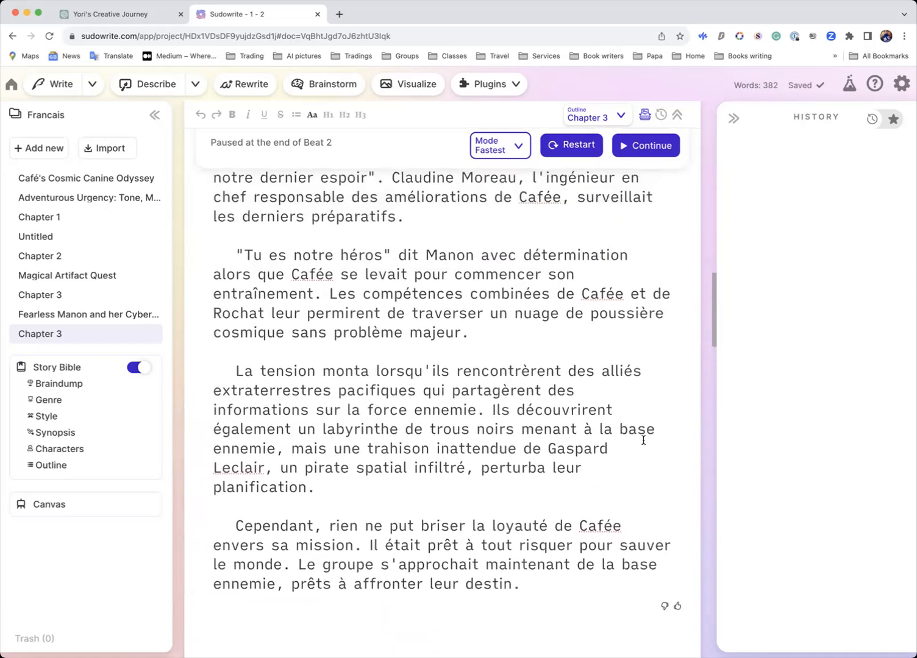
scroll(641, 445, "up", 2)
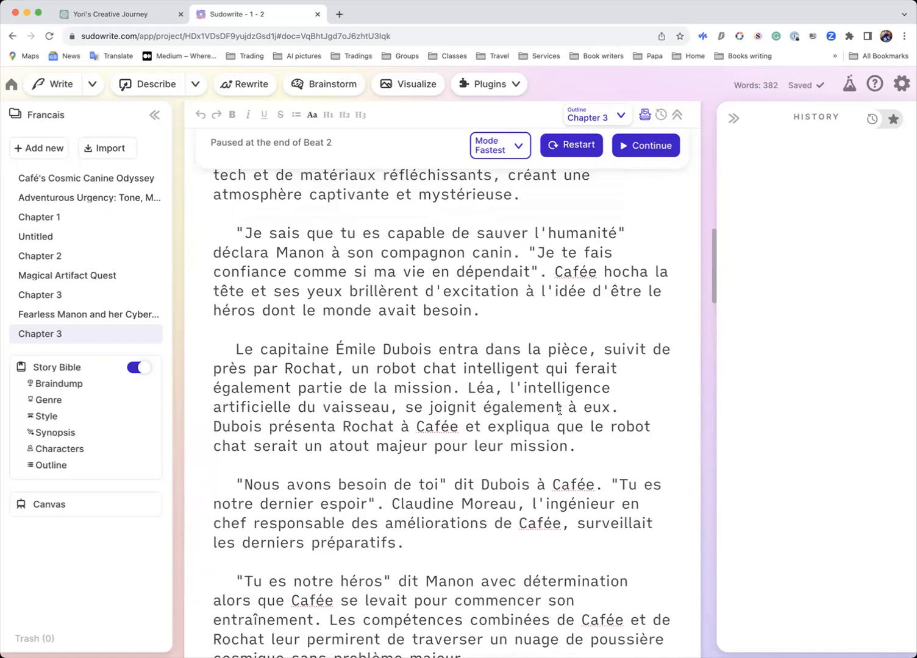
scroll(560, 409, "up", 14)
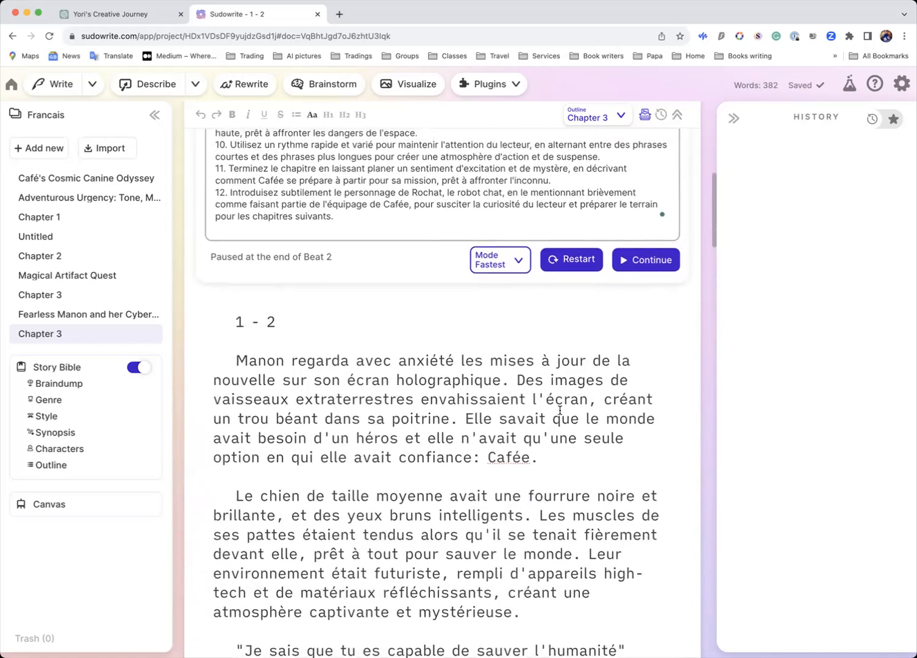
Step: Review the Chapter 3 beats, highlighting the word "Paresian" in the language instruction and the full text through beat 12
scroll(560, 409, "up", 4)
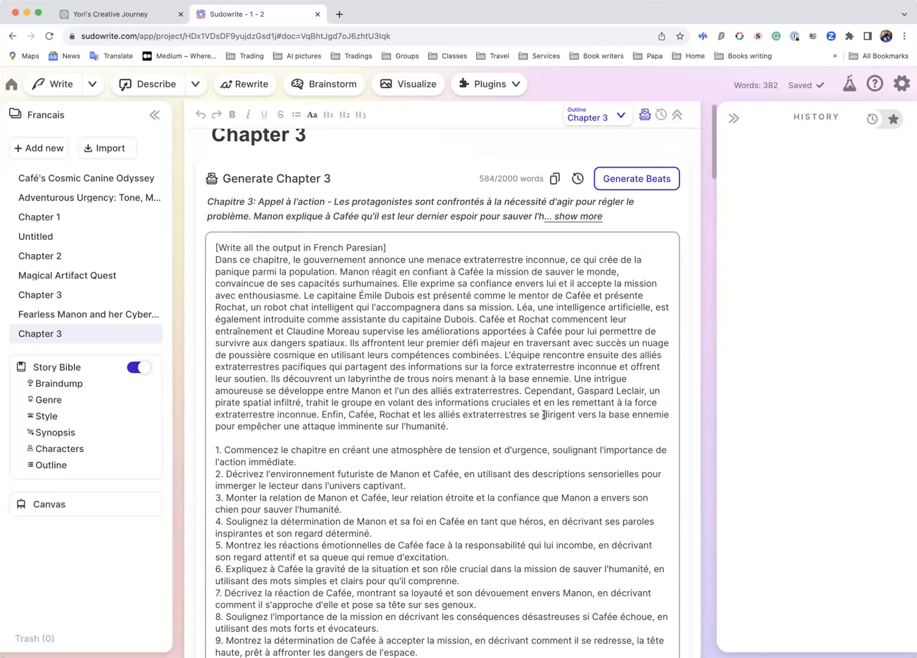
scroll(543, 390, "down", 10)
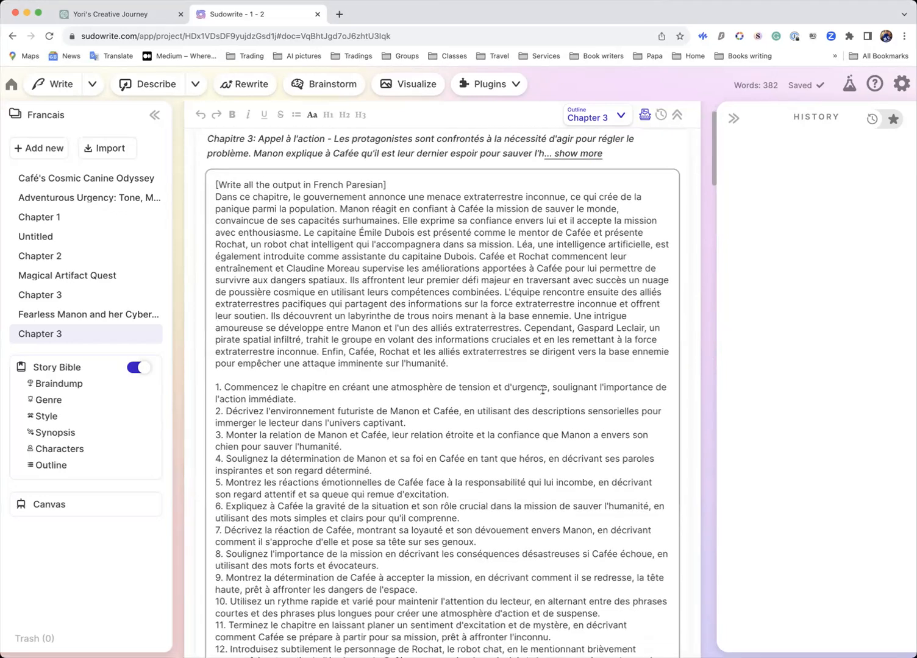
scroll(542, 390, "down", 4)
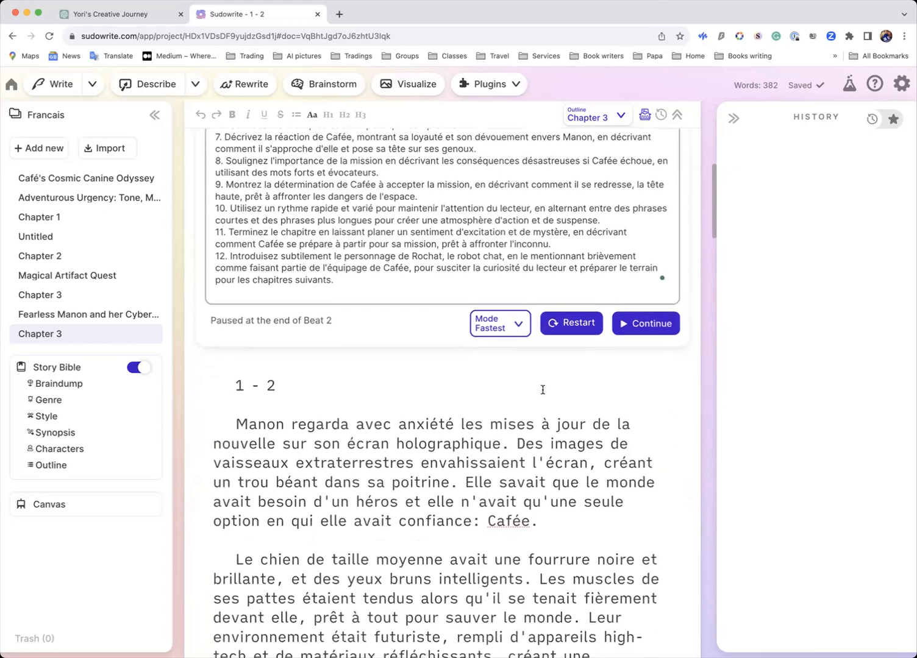
scroll(543, 390, "up", 6)
scroll(543, 390, "up", 8)
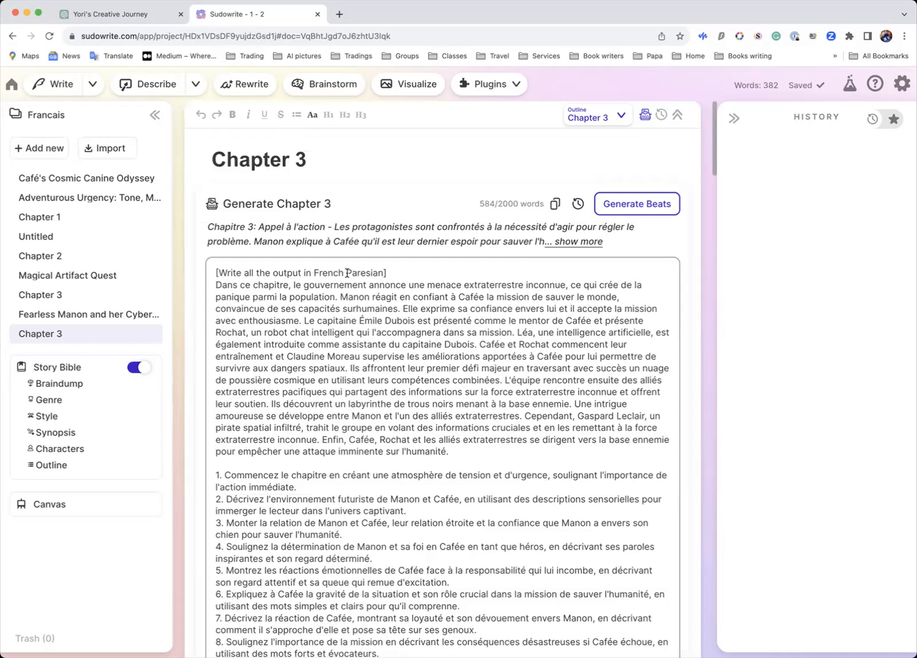
left_click(315, 273)
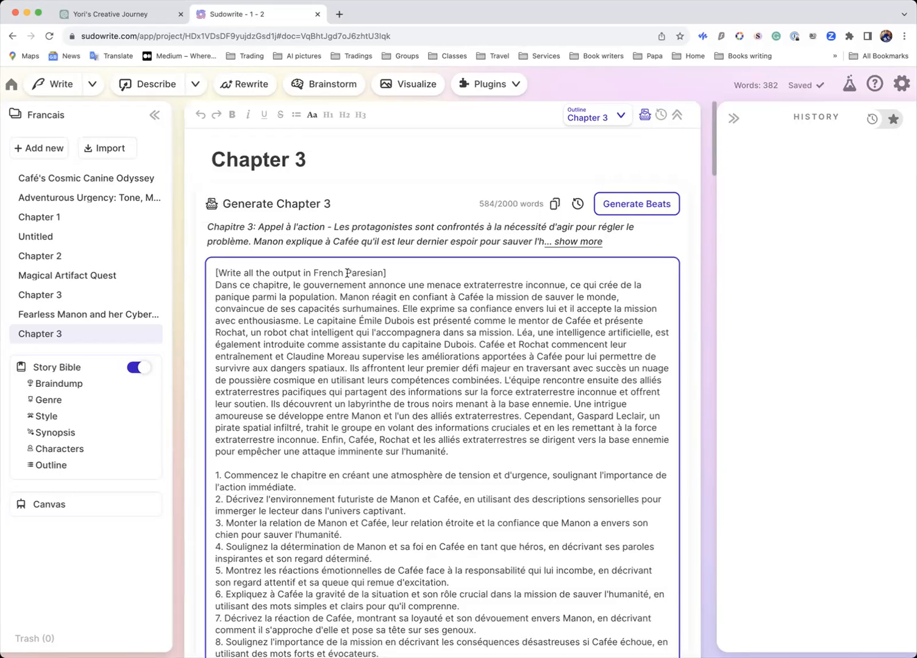
left_click_drag(347, 272, 384, 273)
left_click(400, 274)
left_click_drag(215, 272, 377, 316)
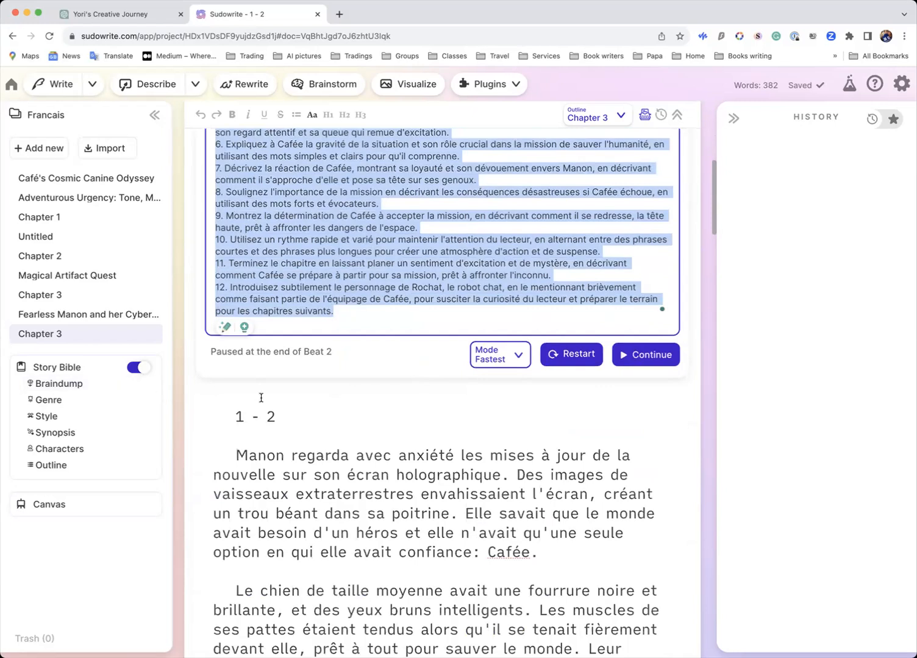
scroll(261, 401, "up", 2)
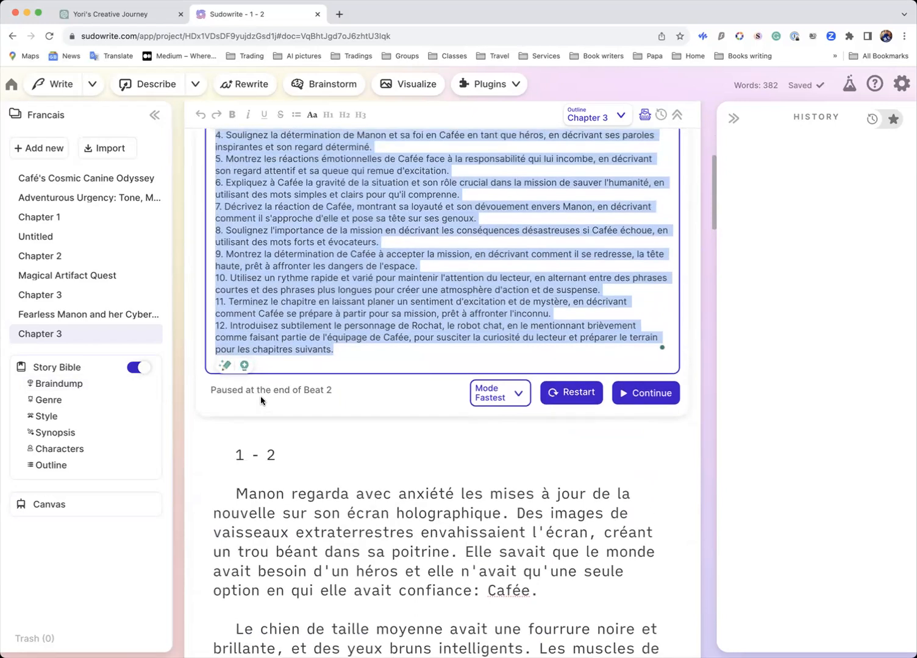
scroll(261, 399, "up", 8)
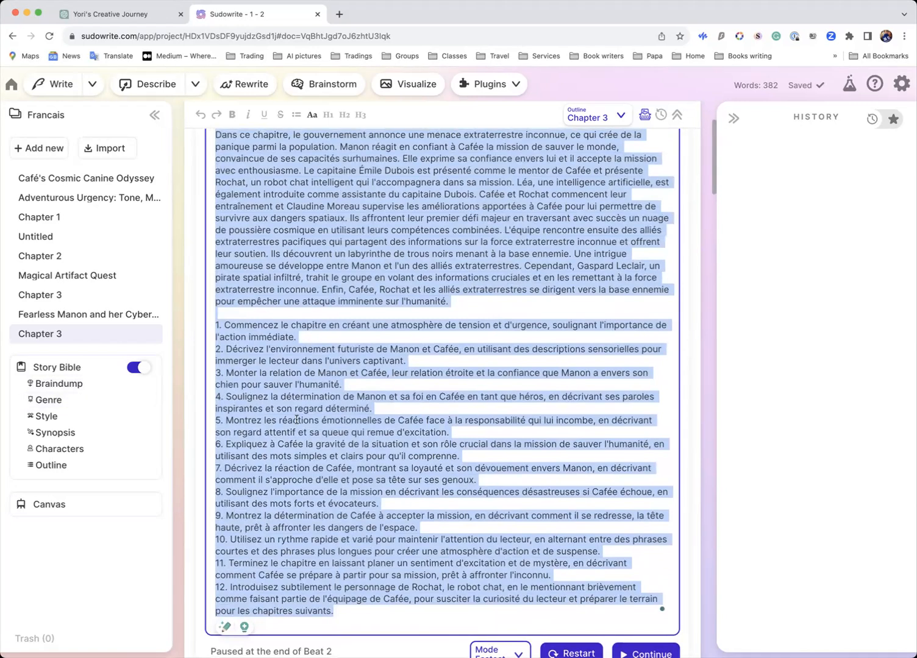
Step: Go to the Story Bible's Outline and review the summaries for Chapters 1 to 3
scroll(296, 420, "down", 5)
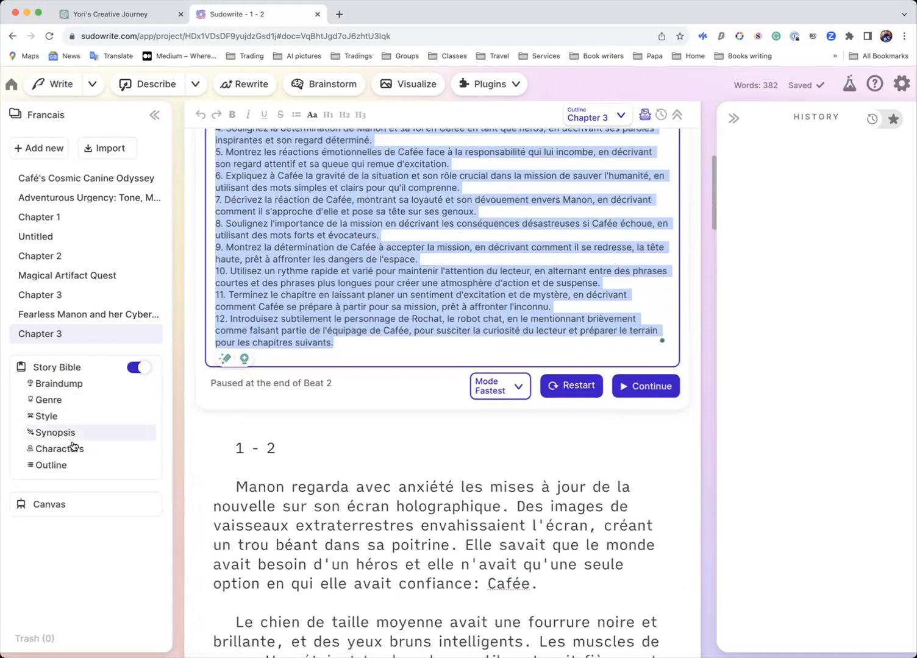
left_click(68, 466)
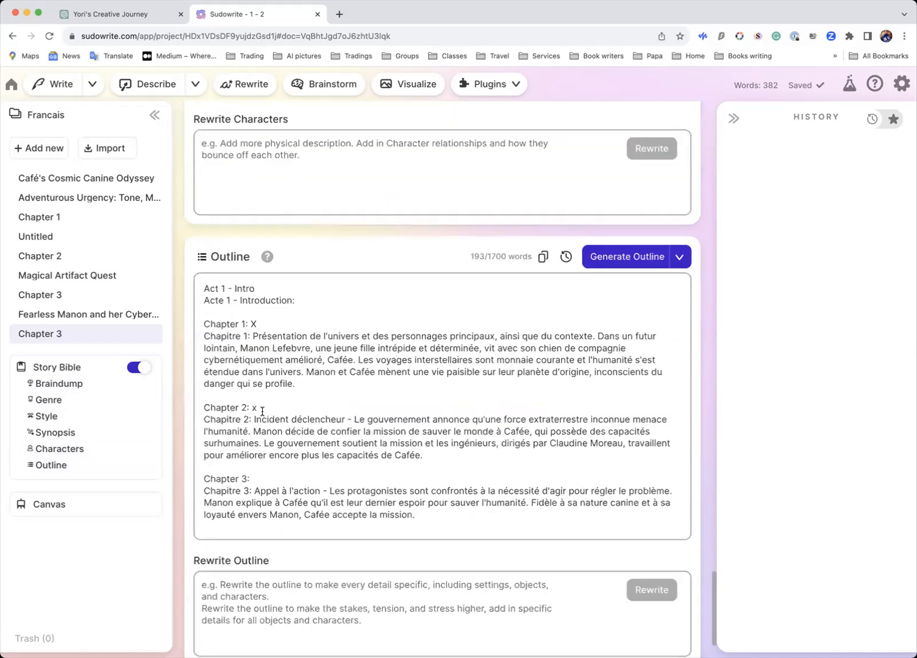
scroll(209, 388, "down", 3)
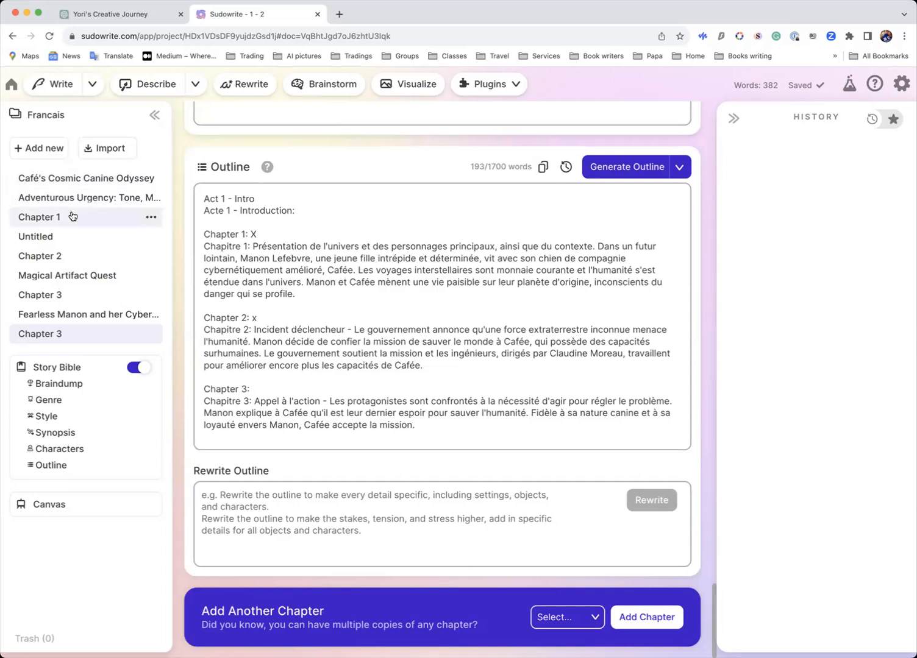
Step: Look through the project's other documents, including Café's Cosmic Canine Odyssey, Adventurous Urgency, Magical Artifact Quest and the earlier Chapter 3
left_click(71, 242)
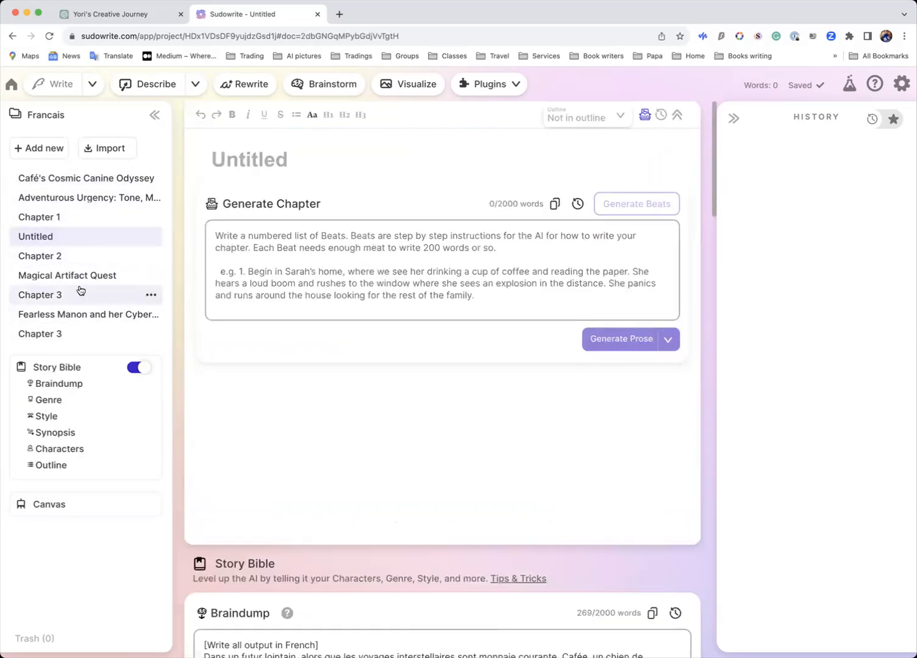
left_click(73, 183)
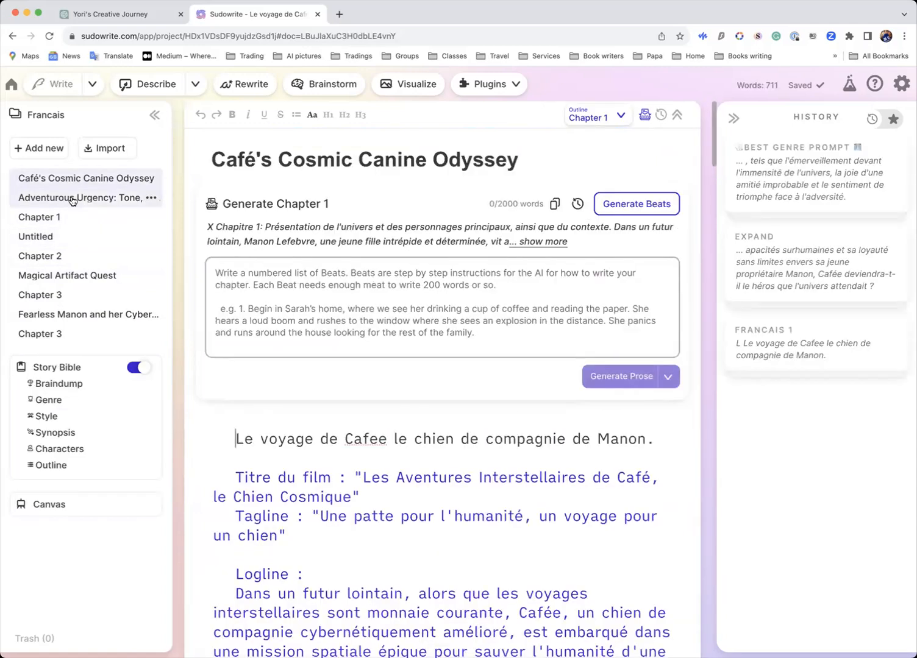
left_click(71, 199)
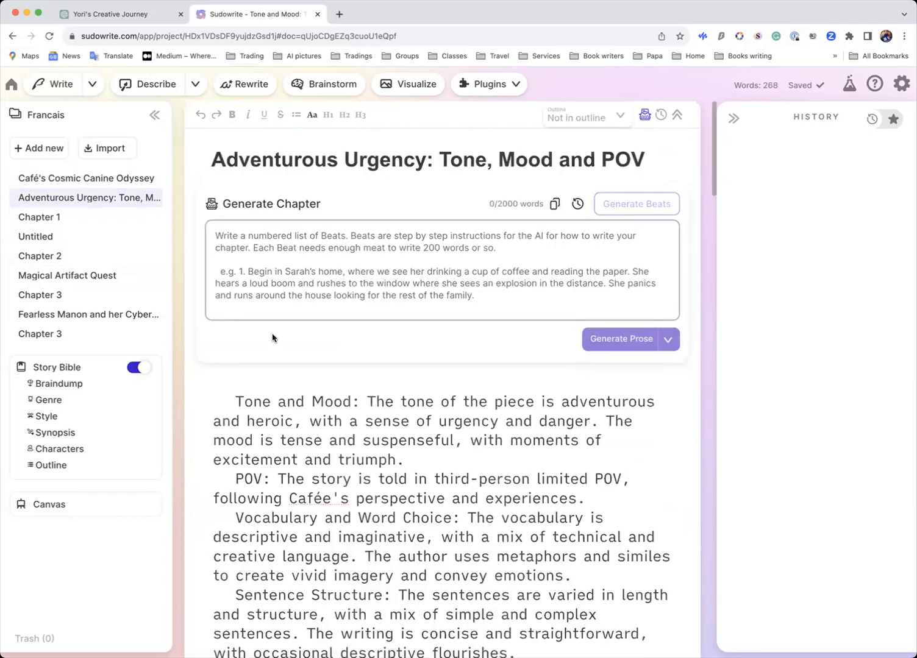
left_click(50, 239)
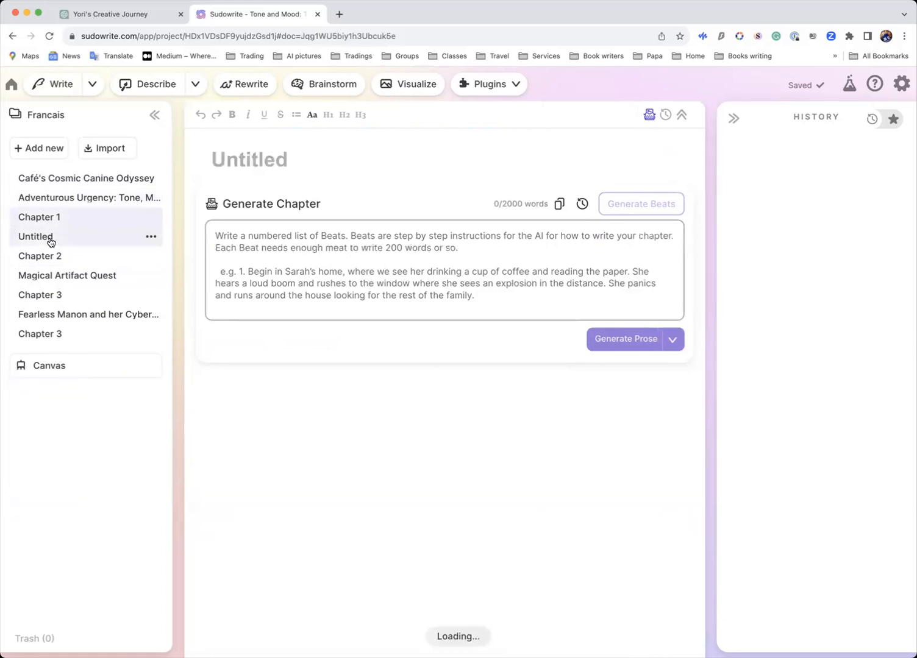
left_click(49, 239)
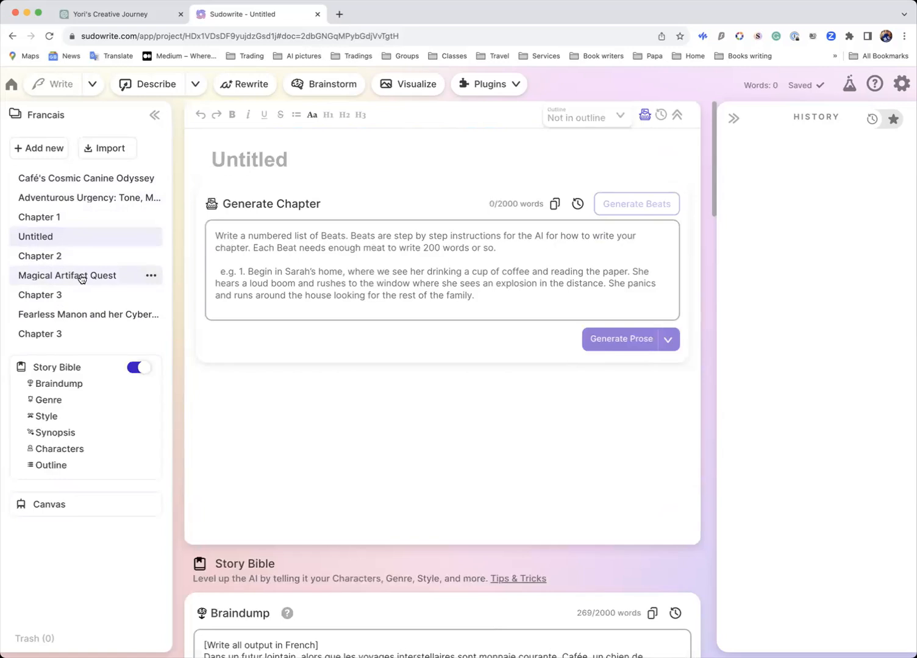
left_click(82, 277)
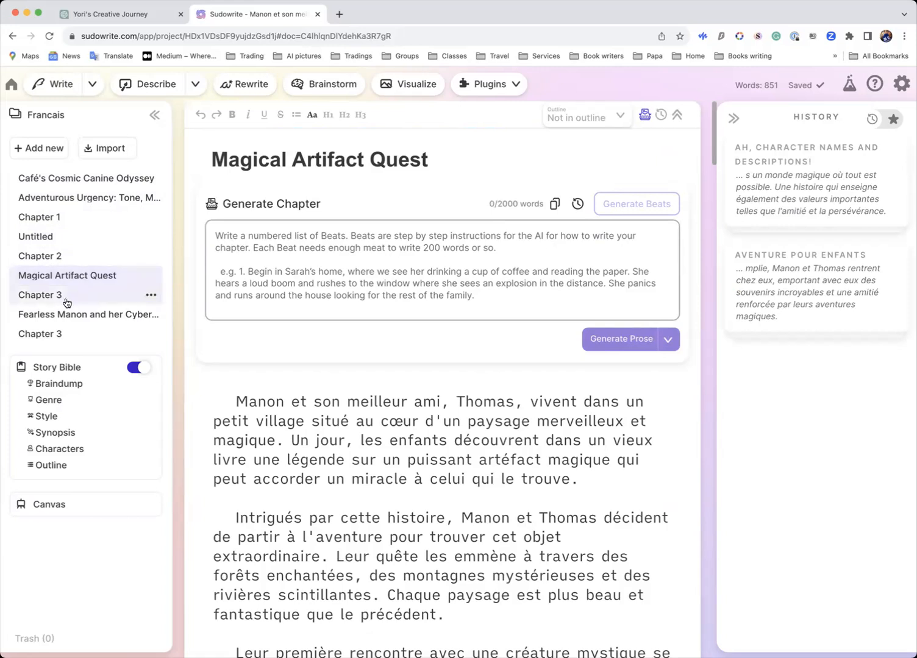
left_click(67, 302)
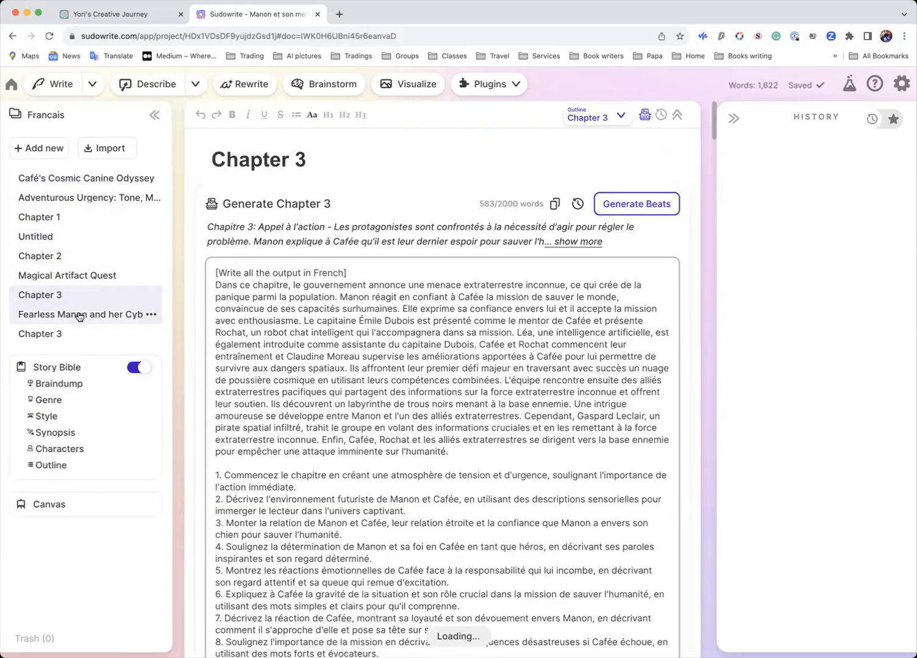
Step: In the Fearless Manon and her Cyber-Dog document, change the labels of chapters 4 and 5 to "Chapiter"
left_click(78, 315)
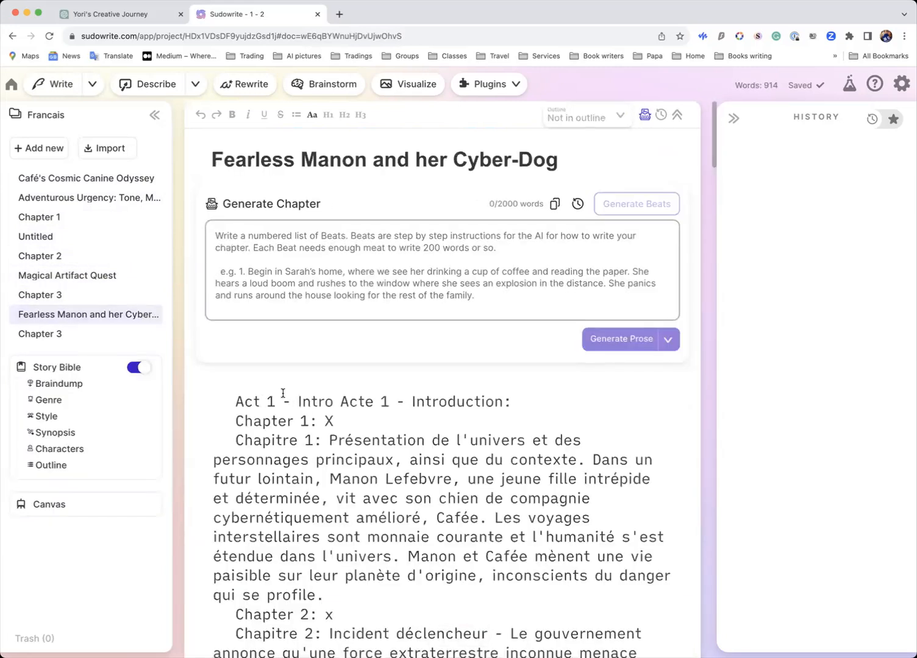
scroll(283, 393, "down", 10)
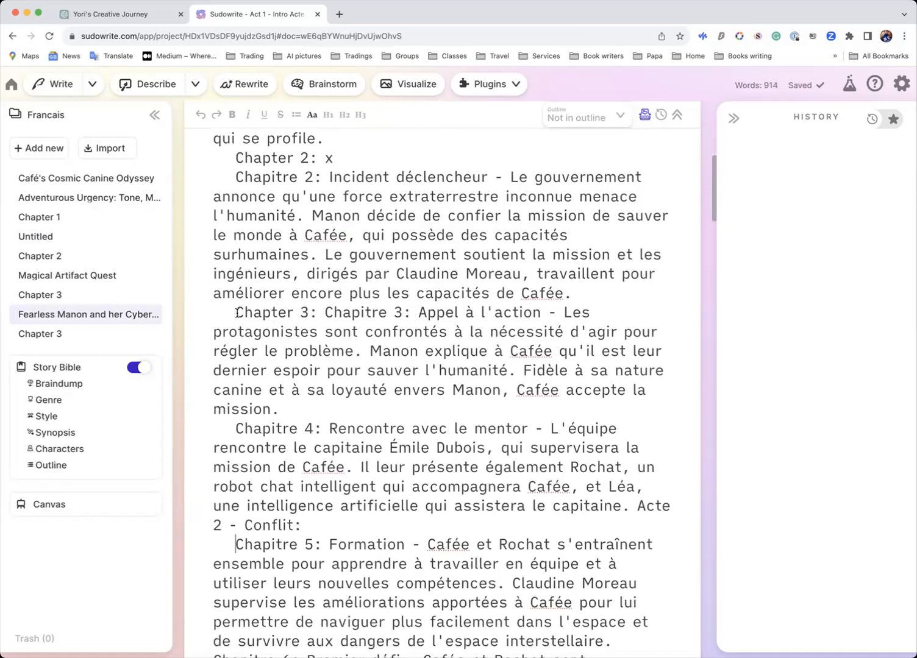
left_click_drag(297, 429, 281, 429)
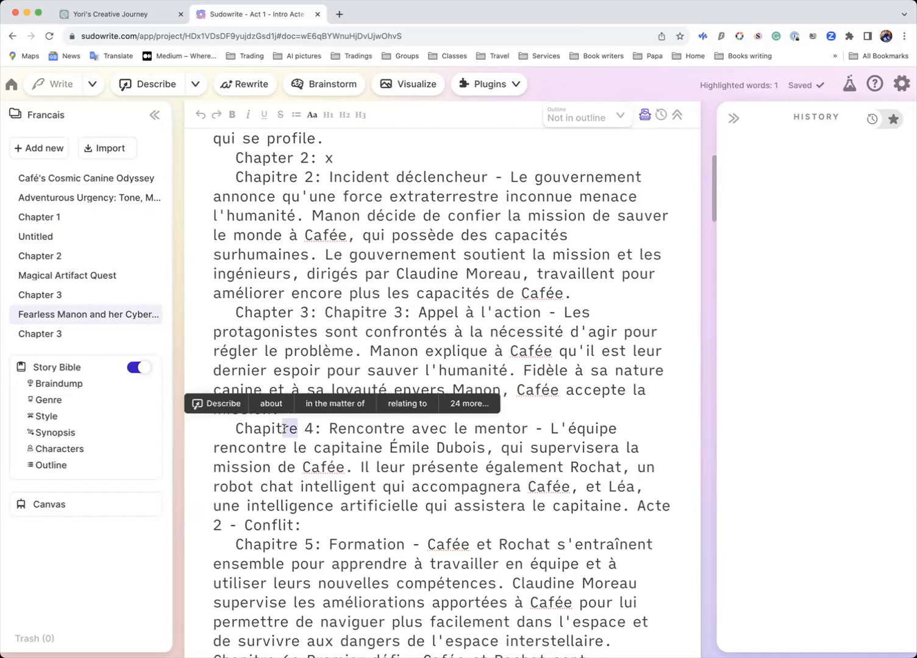
type("er")
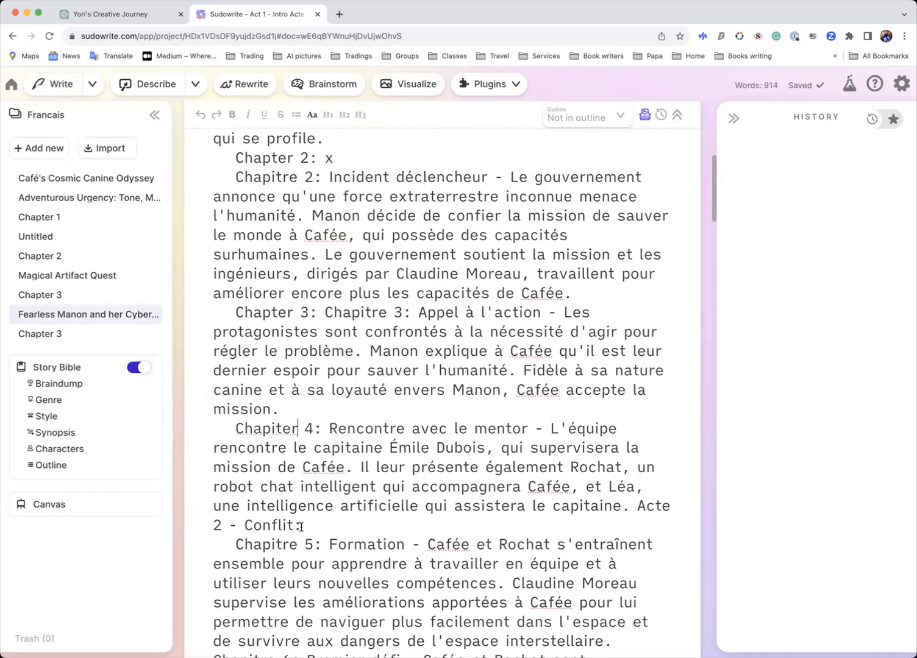
left_click_drag(297, 546, 284, 546)
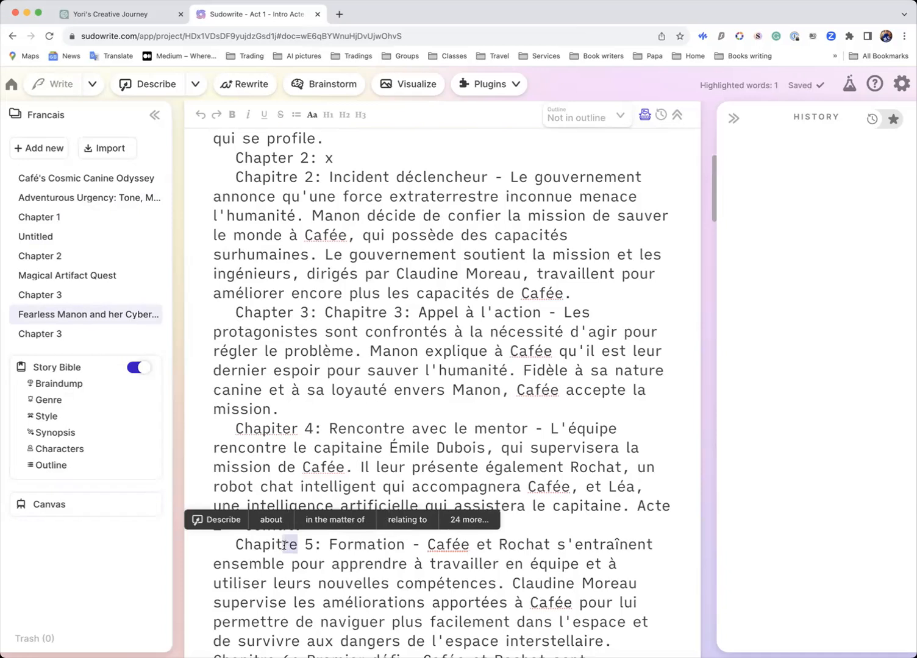
type("er")
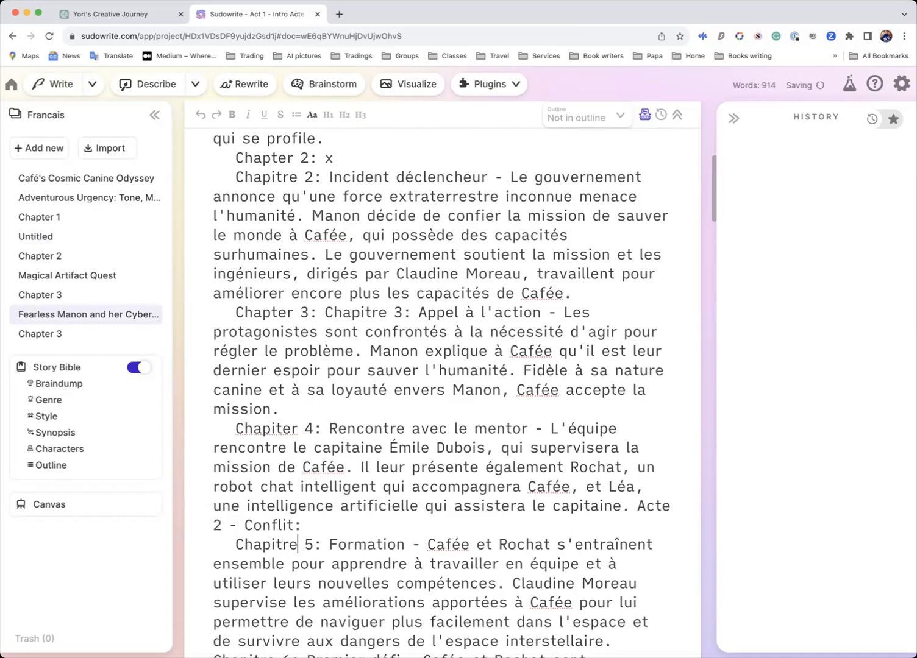
key("BackSpace")
type("r")
Step: Check the chapters offered for adding, then look over the Story Bible's Characters and Synopsis and the Magical Artifact Quest document
scroll(294, 538, "up", 2)
scroll(295, 538, "down", 1)
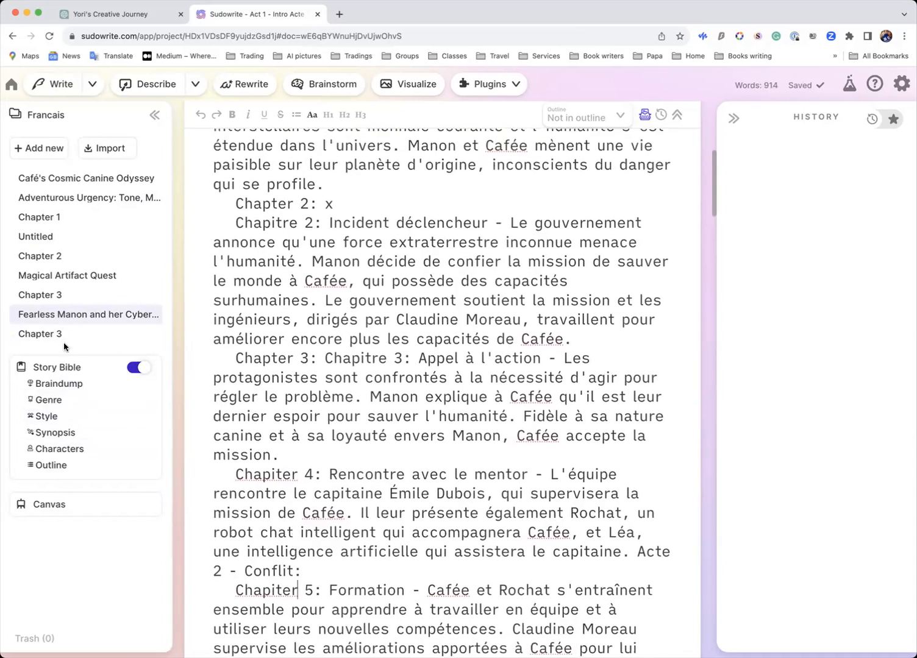
scroll(290, 319, "up", 3)
scroll(290, 319, "up", 10)
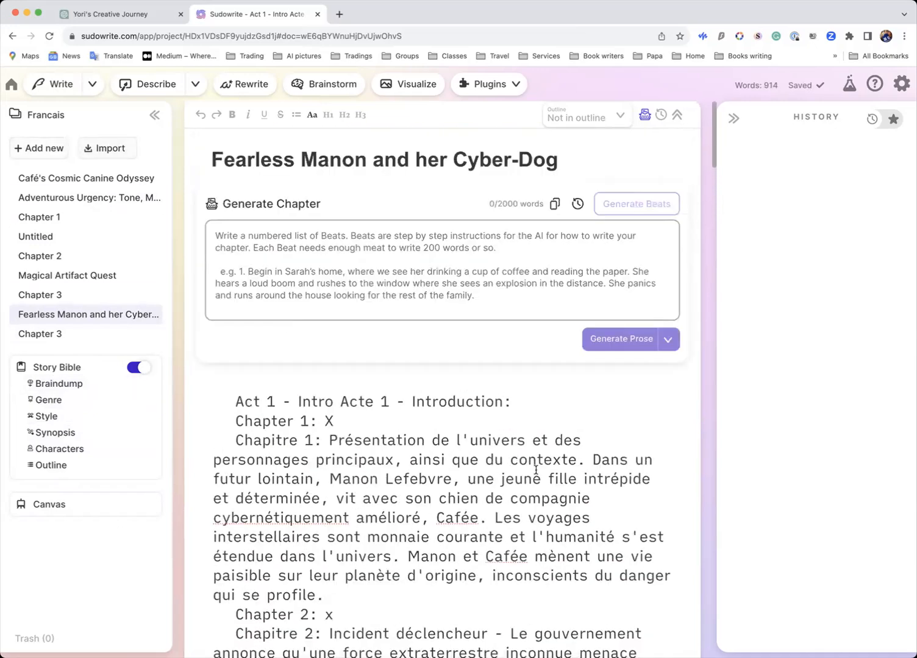
scroll(566, 478, "down", 20)
scroll(567, 478, "down", 10)
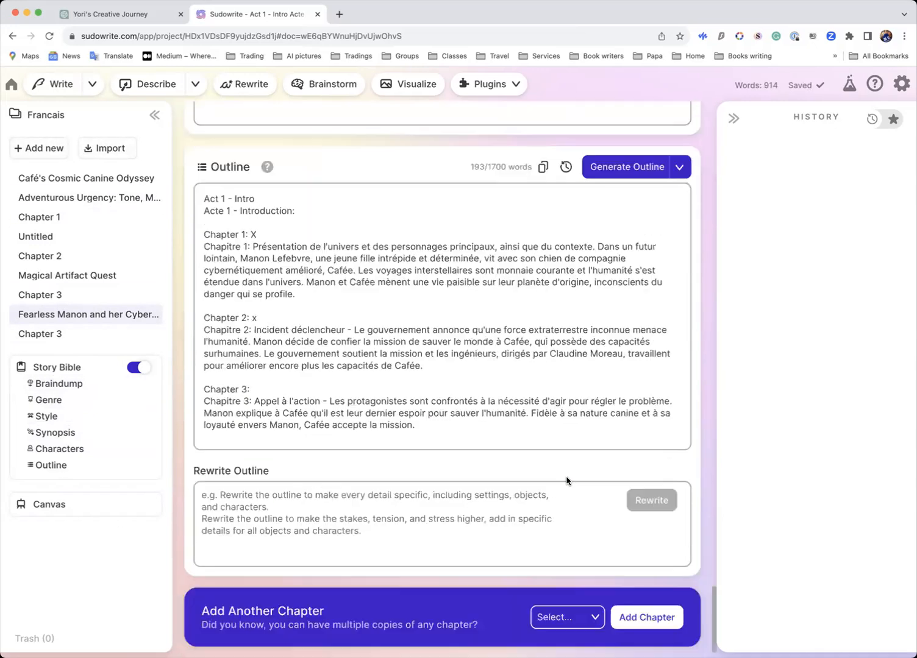
left_click(594, 618)
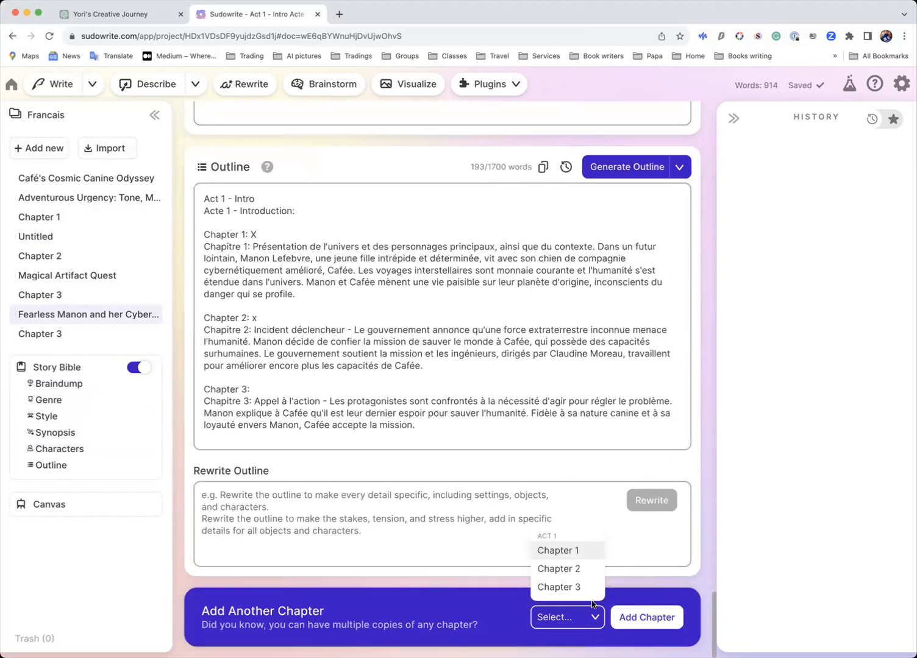
scroll(485, 484, "up", 6)
scroll(485, 485, "up", 1)
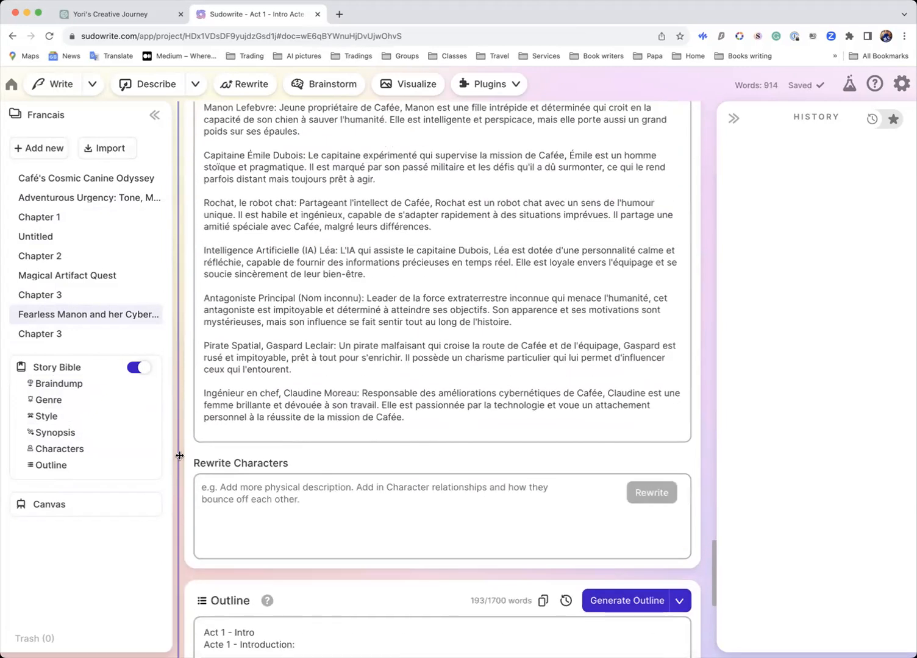
left_click(74, 437)
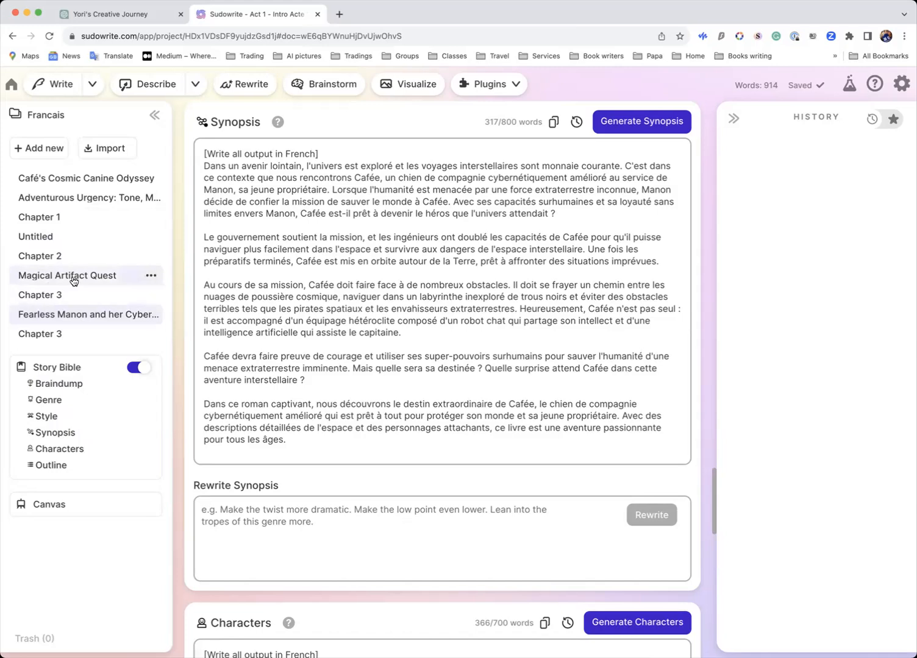
left_click(74, 281)
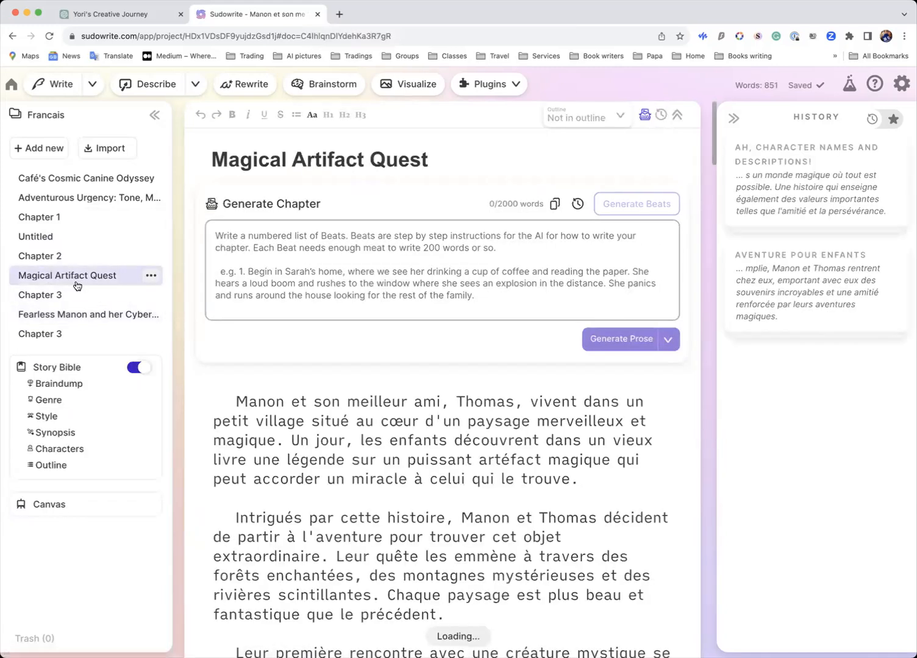
Step: Copy the chapter 4 and 5 summaries from the Fearless Manon document into the Outline below Chapter 3
left_click(56, 314)
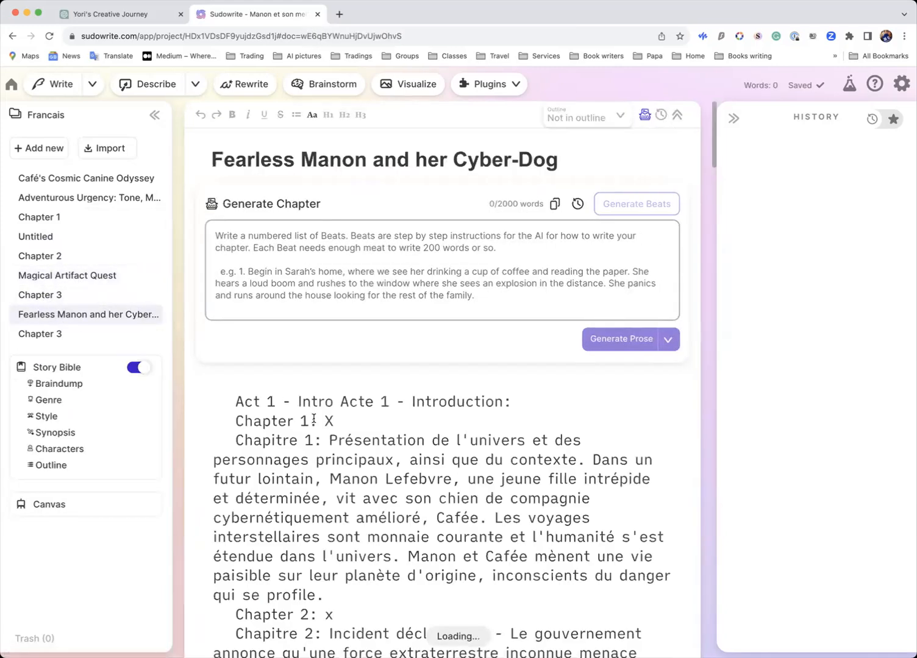
scroll(313, 420, "down", 10)
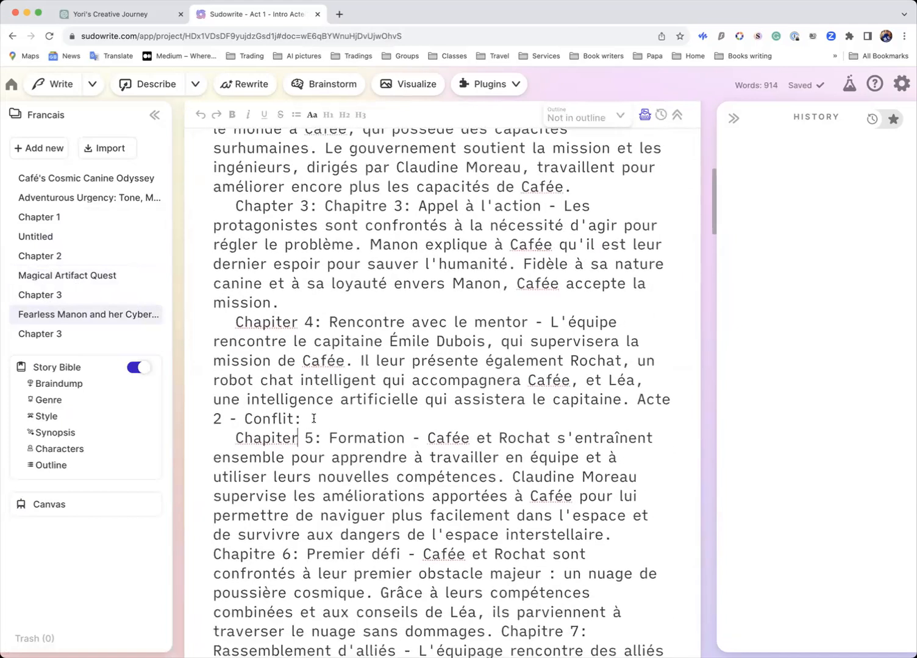
left_click_drag(236, 237, 626, 443)
key("super+c")
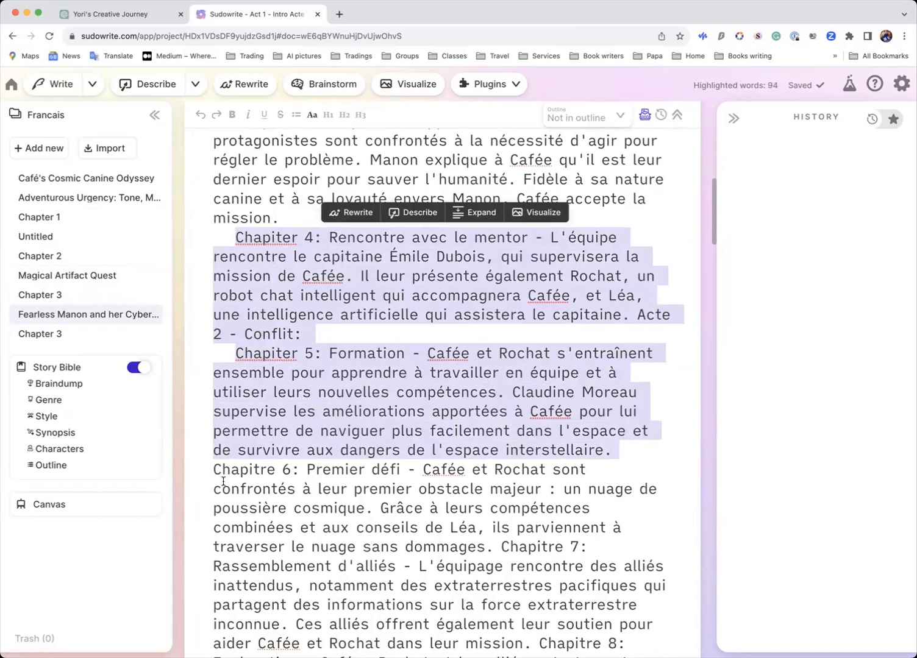
left_click(67, 469)
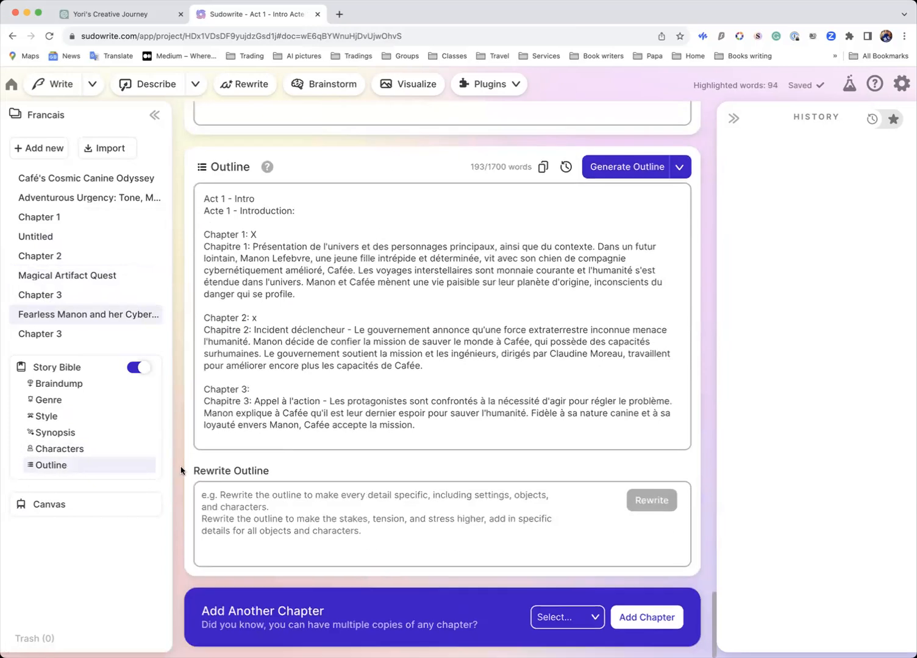
left_click(432, 432)
key("Return")
key("Return")
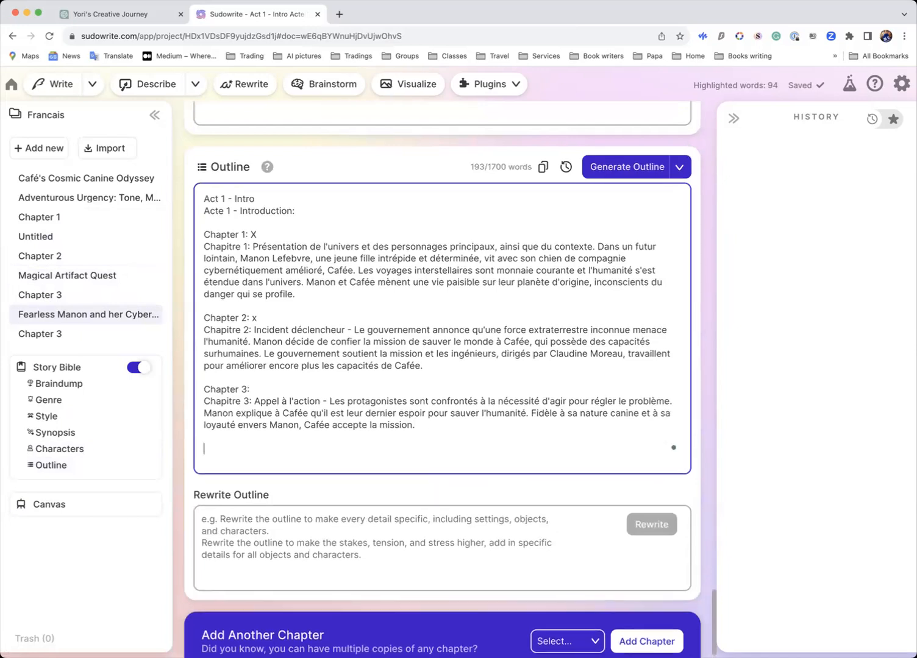
key("super+v")
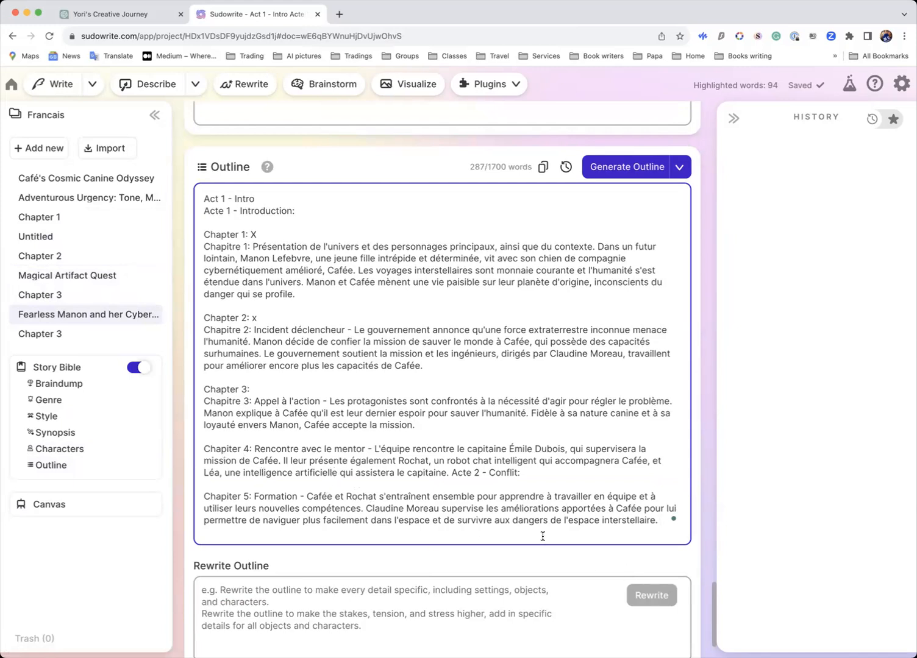
Step: Check the chapters offered for adding and correct both "Chapiter" labels in the Outline to "Chapter 4" and "Chapter 5"
scroll(543, 536, "down", 2)
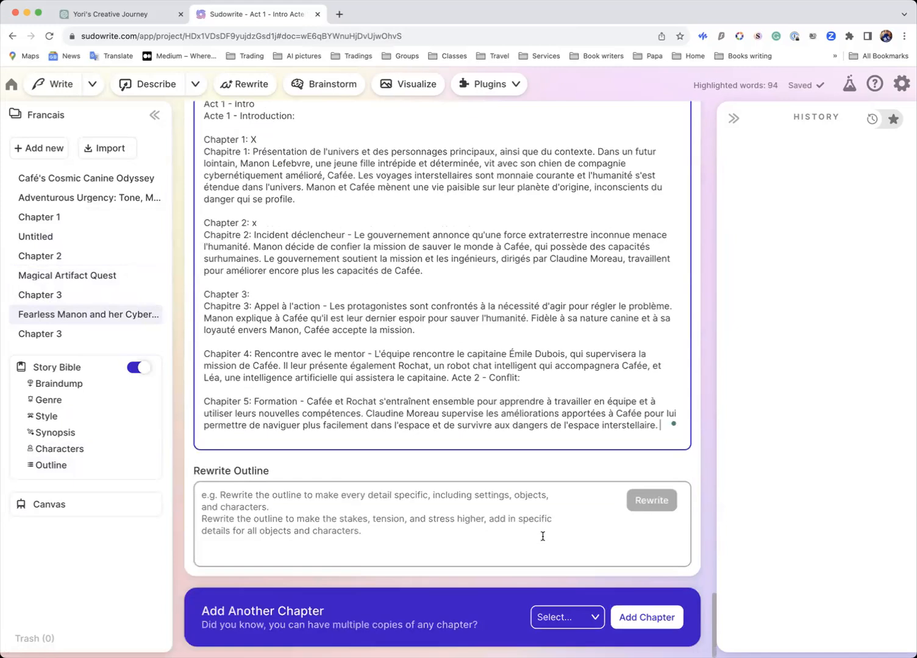
left_click(593, 620)
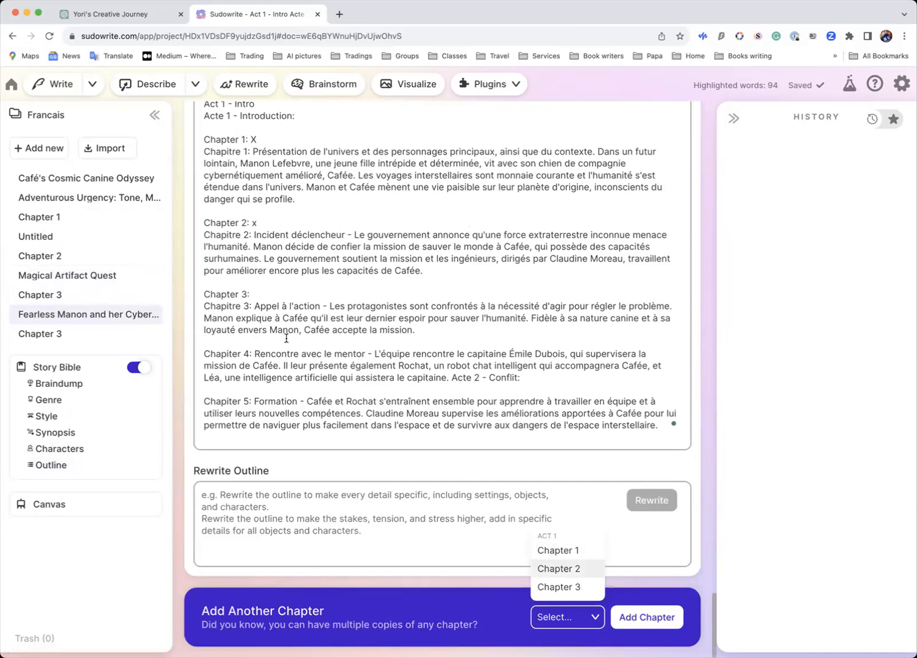
scroll(266, 325, "up", 1)
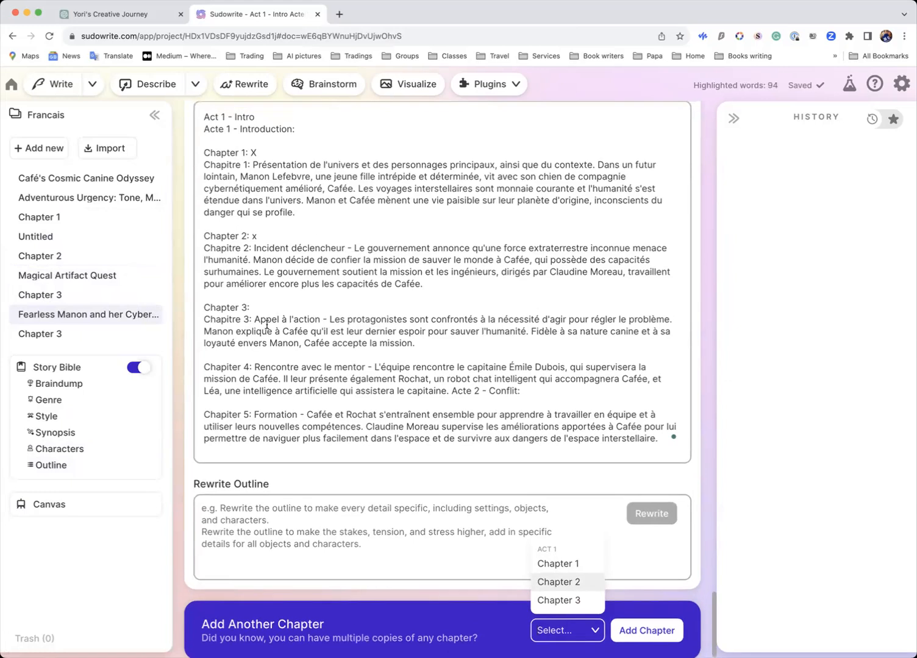
scroll(267, 325, "up", 3)
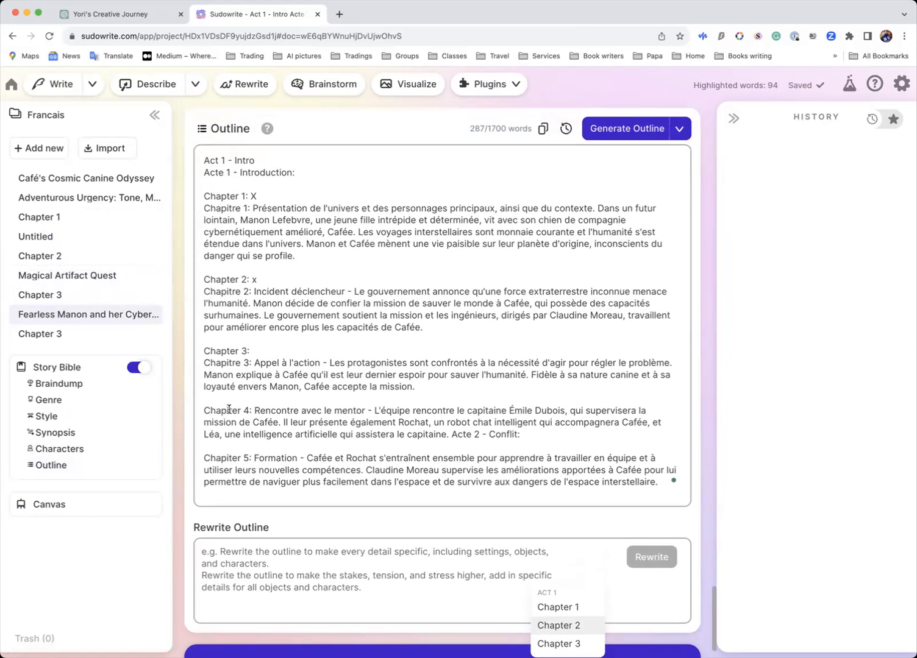
left_click(228, 409)
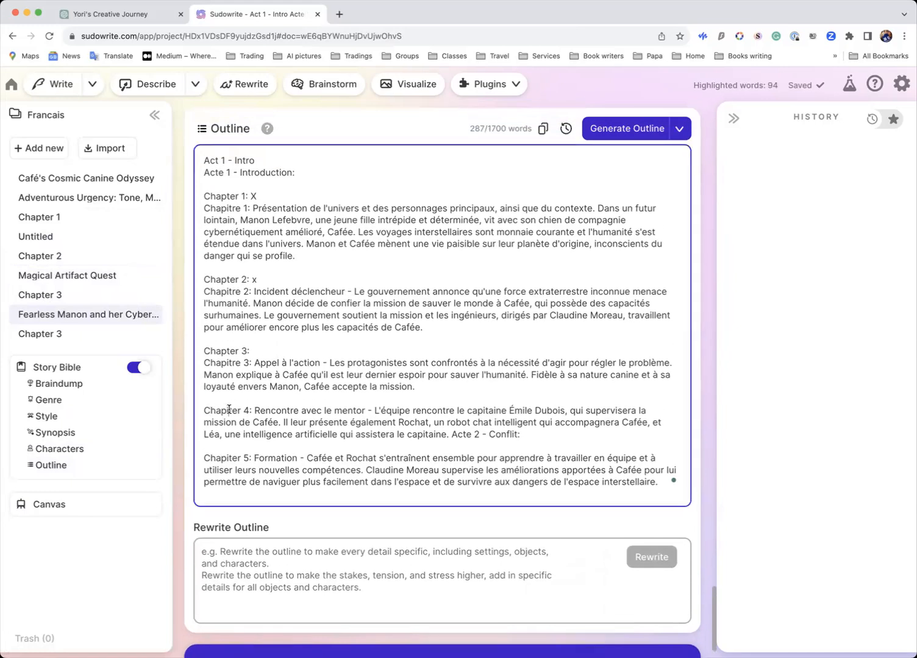
left_click(229, 457)
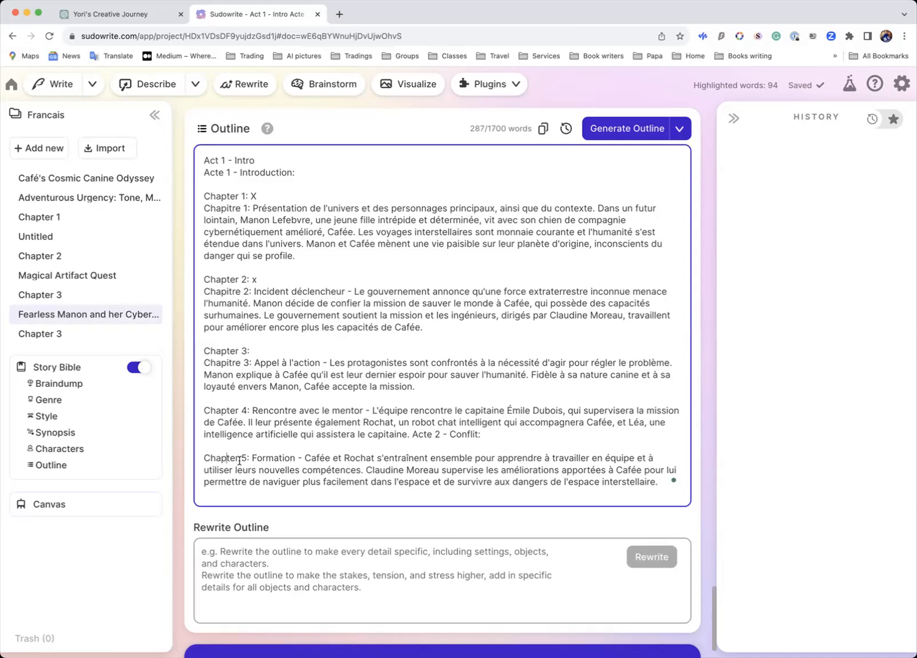
Step: Add a new chapter document for Chapter 4 from the outline
scroll(433, 524, "down", 2)
left_click(588, 619)
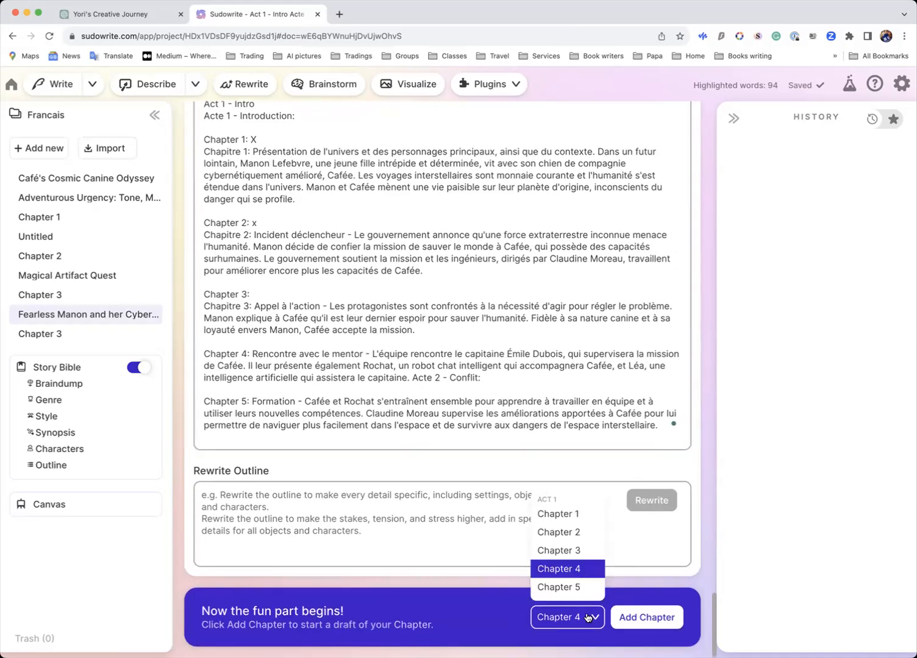
left_click(578, 573)
left_click(643, 618)
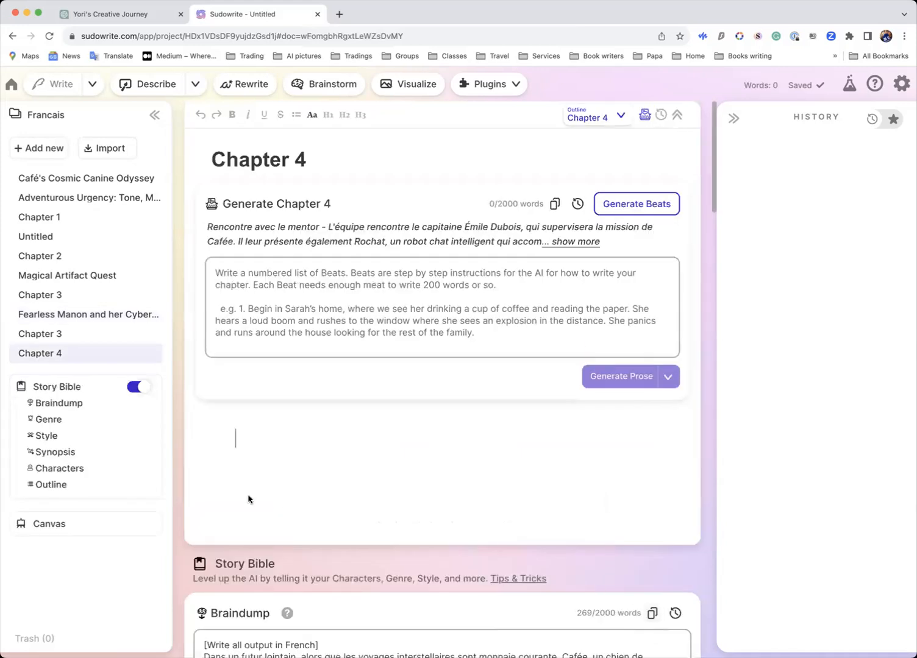
Step: Set the Story Bible's genre to "Action Comedy" below the French output instruction, correcting the spelling and capitalisation of "Comedy"
left_click(54, 424)
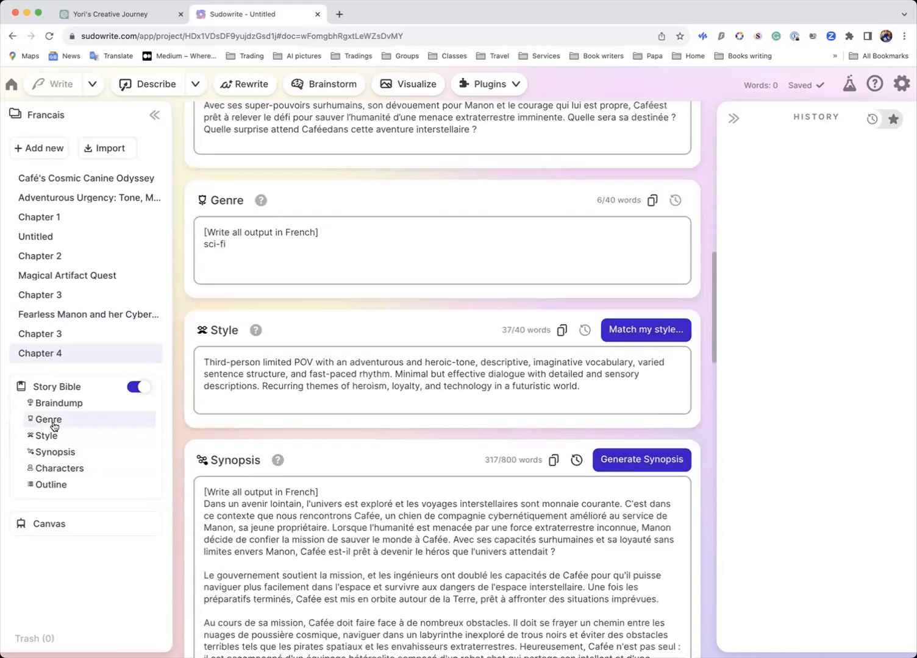
left_click(238, 165)
key("Return")
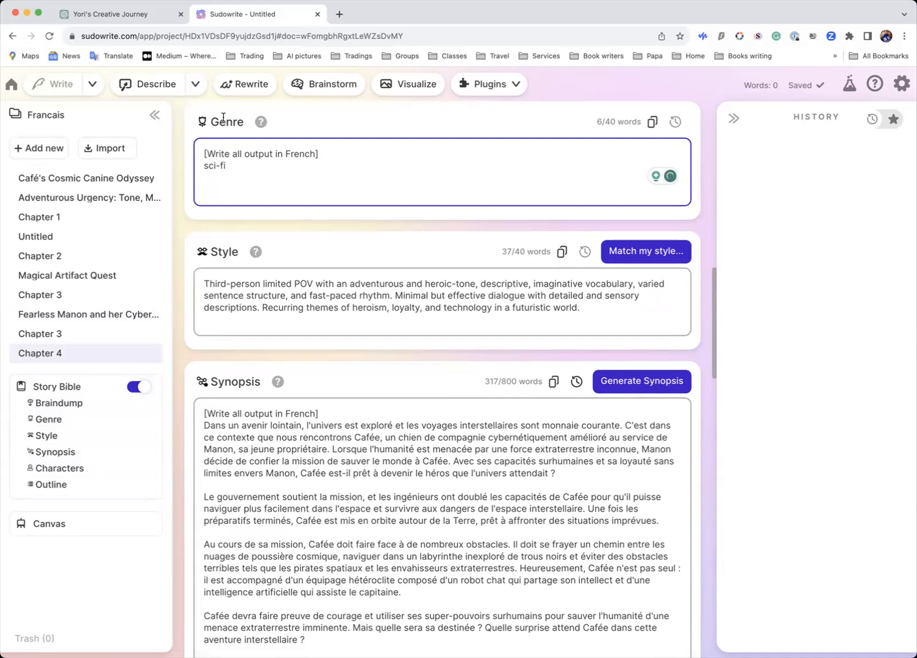
left_click_drag(239, 164, 199, 165)
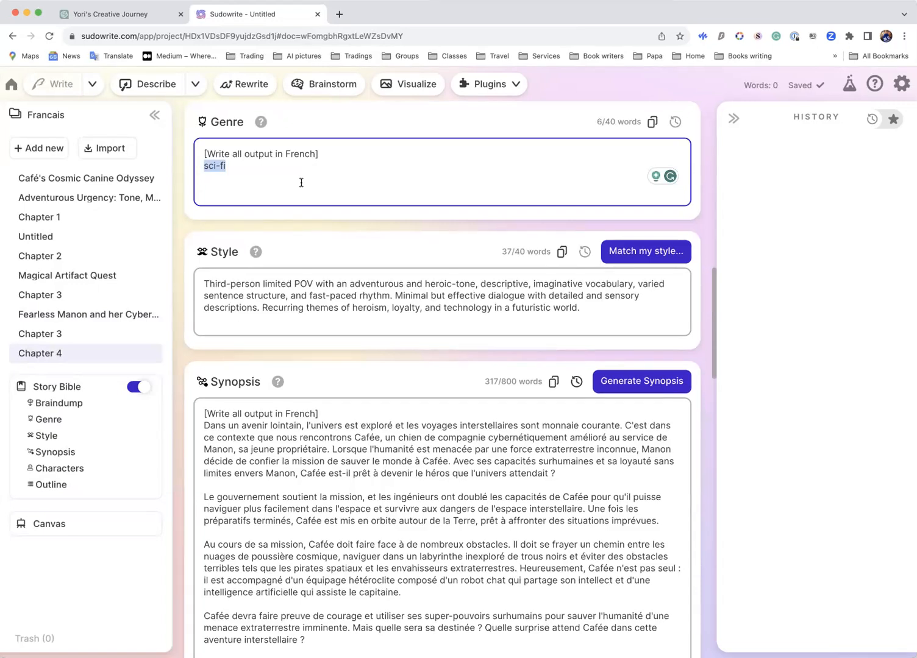
type("Action comi")
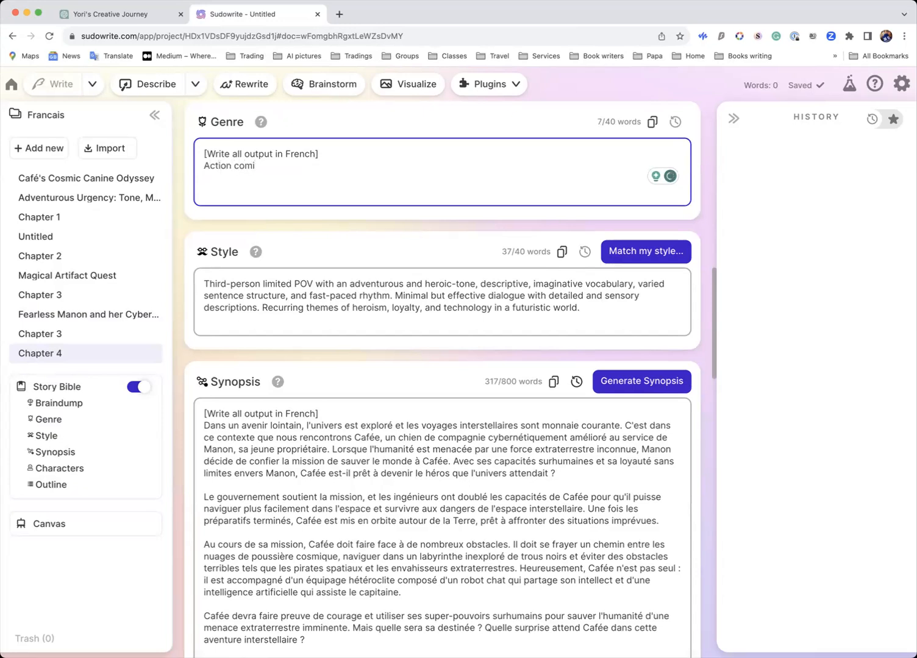
type("dy")
mouse_move(247, 169)
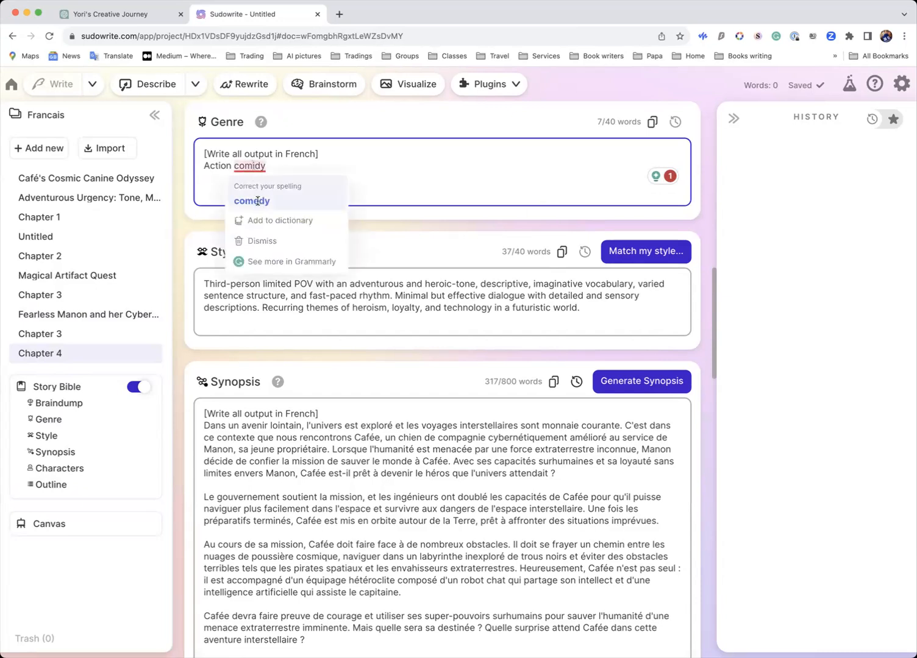
left_click(256, 199)
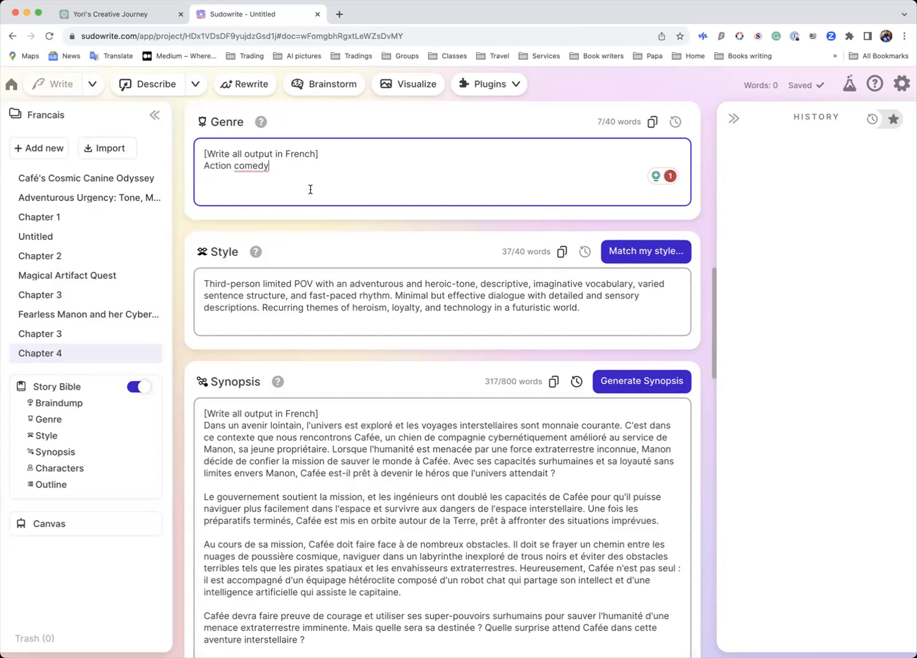
mouse_move(260, 165)
left_click(262, 203)
scroll(282, 167, "up", 3)
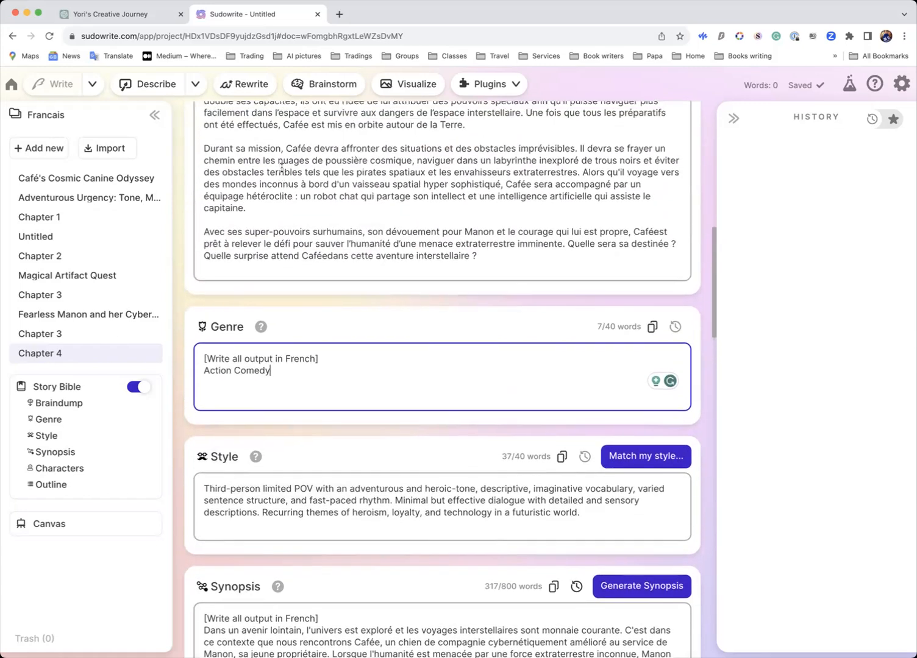
scroll(282, 168, "down", 3)
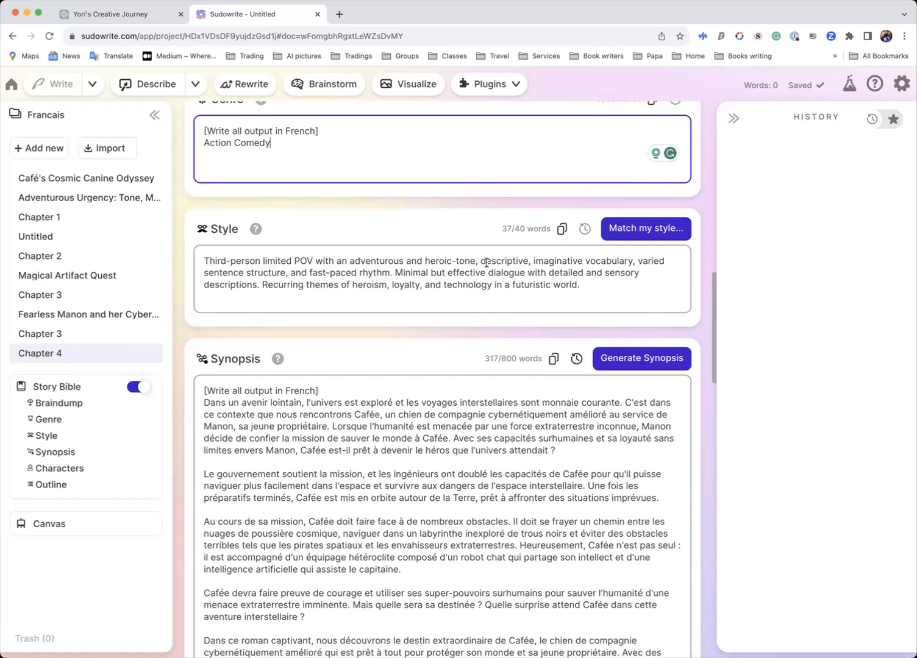
scroll(443, 261, "up", 1)
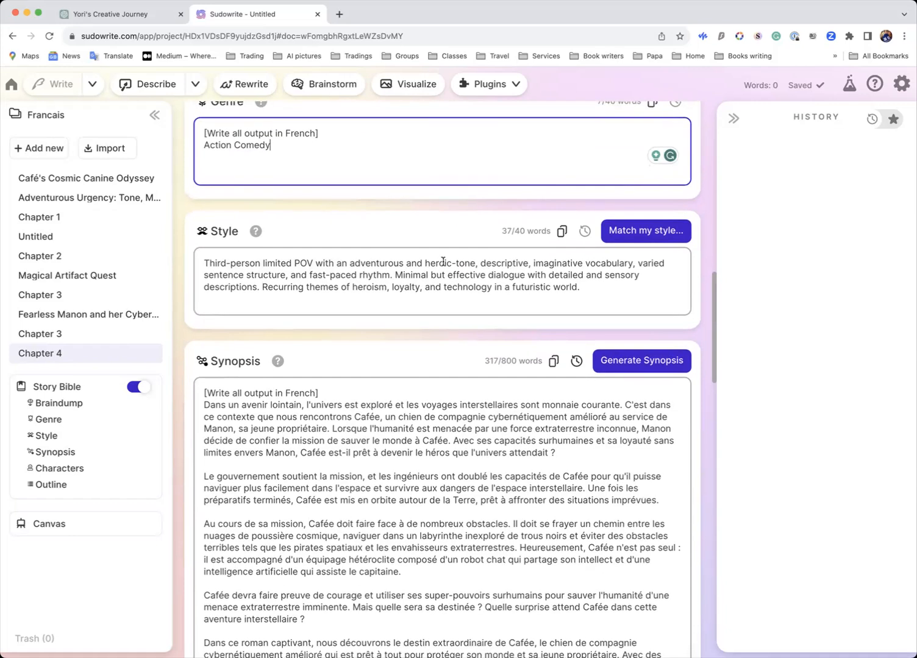
scroll(443, 262, "up", 2)
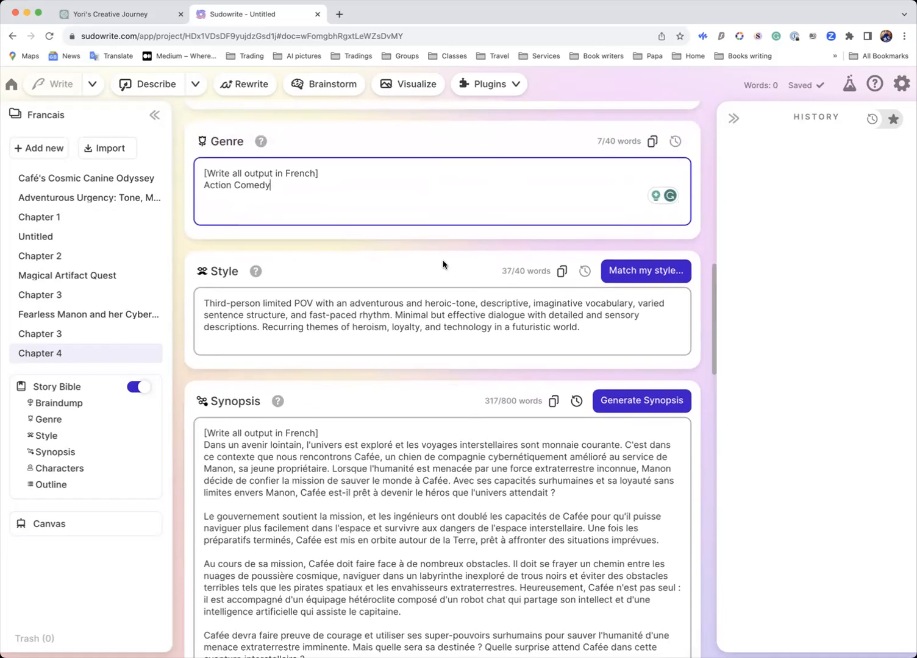
scroll(443, 264, "down", 1)
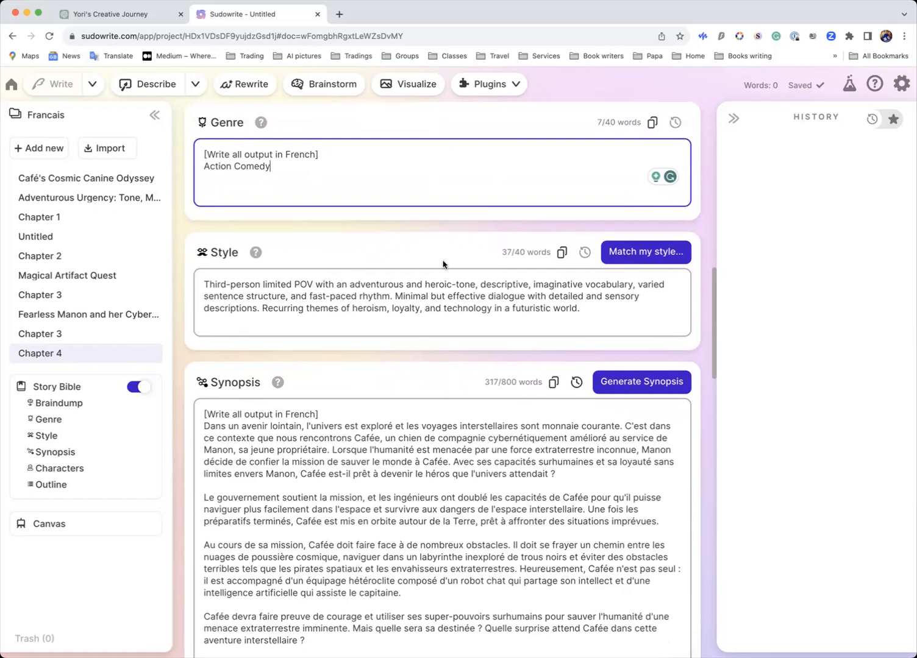
scroll(443, 264, "up", 1)
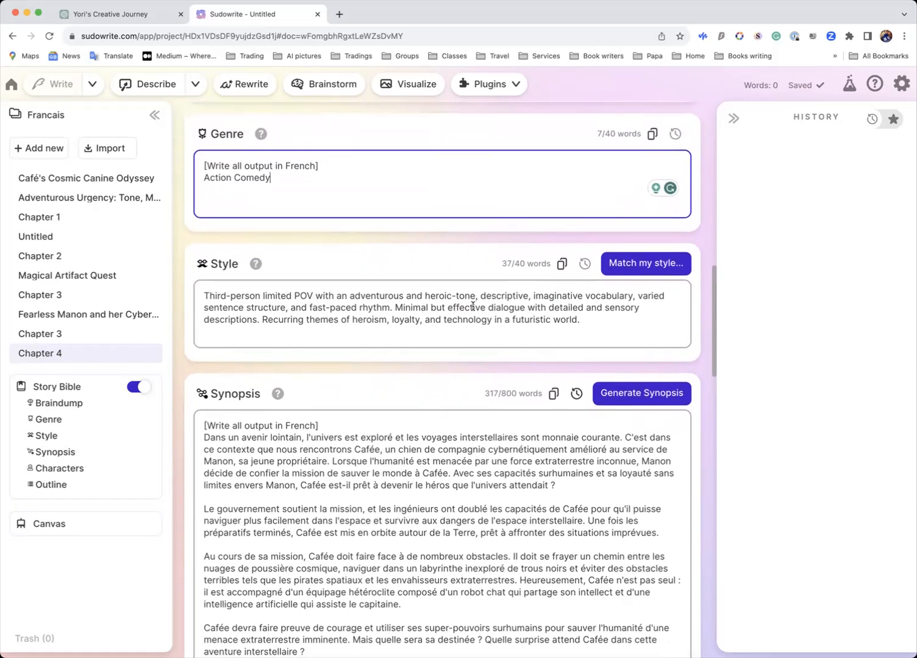
scroll(441, 302, "up", 1)
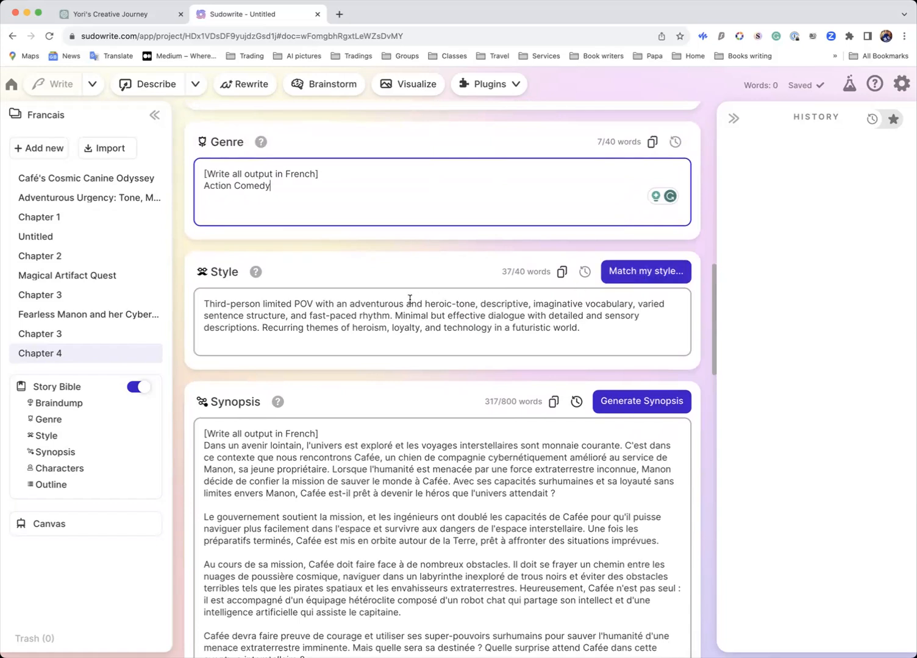
Step: Return to the Chapter 4 document and generate its beats from the outline summary
scroll(410, 299, "up", 5)
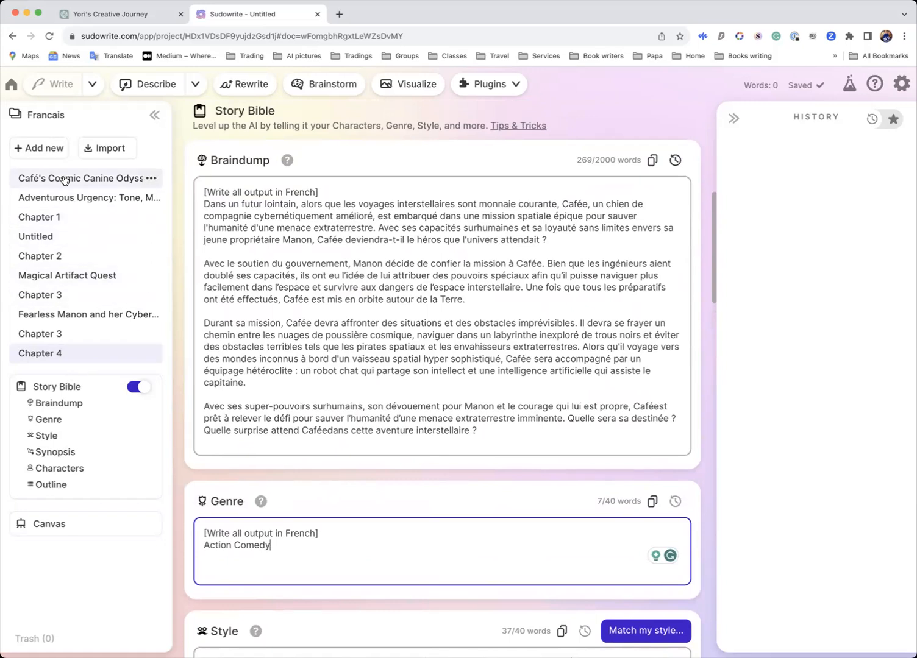
left_click(63, 336)
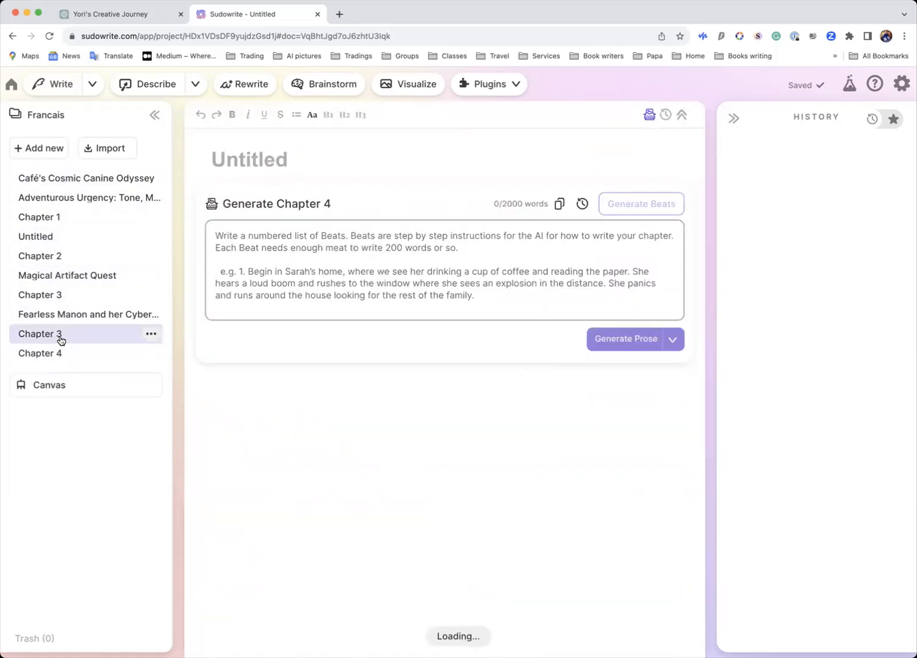
left_click(55, 355)
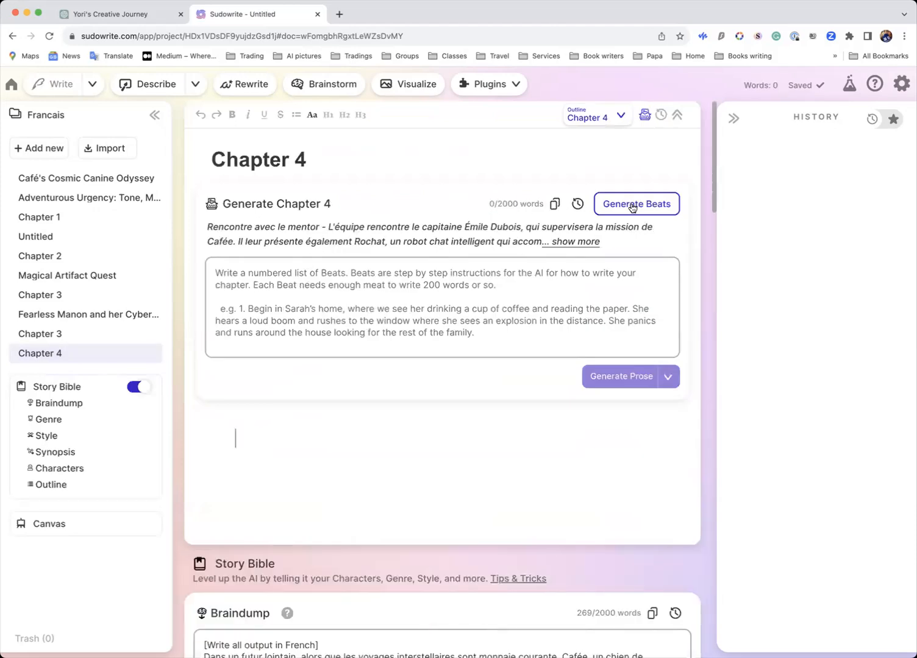
scroll(410, 372, "down", 10)
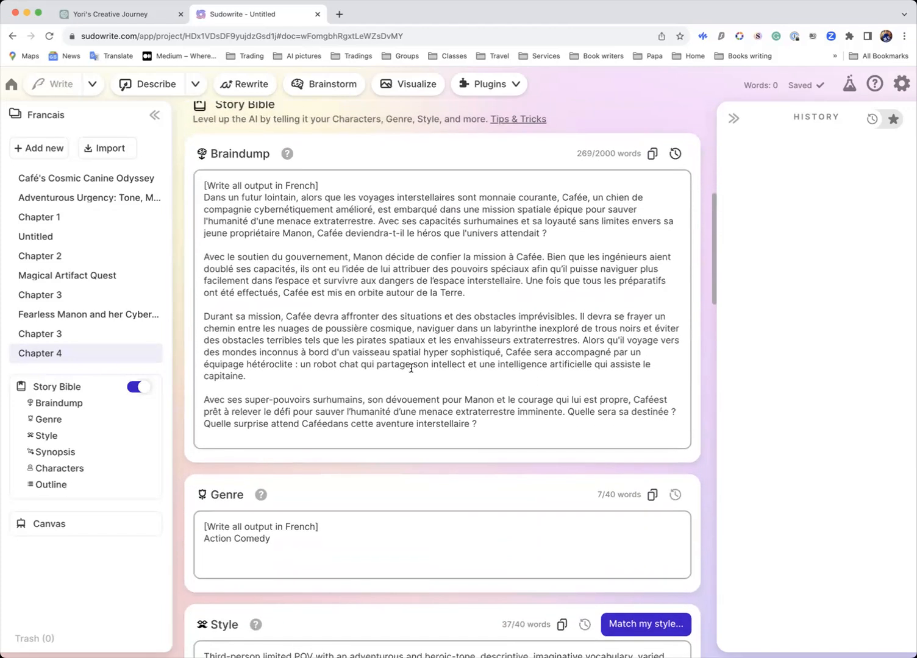
scroll(411, 368, "up", 7)
scroll(410, 368, "up", 3)
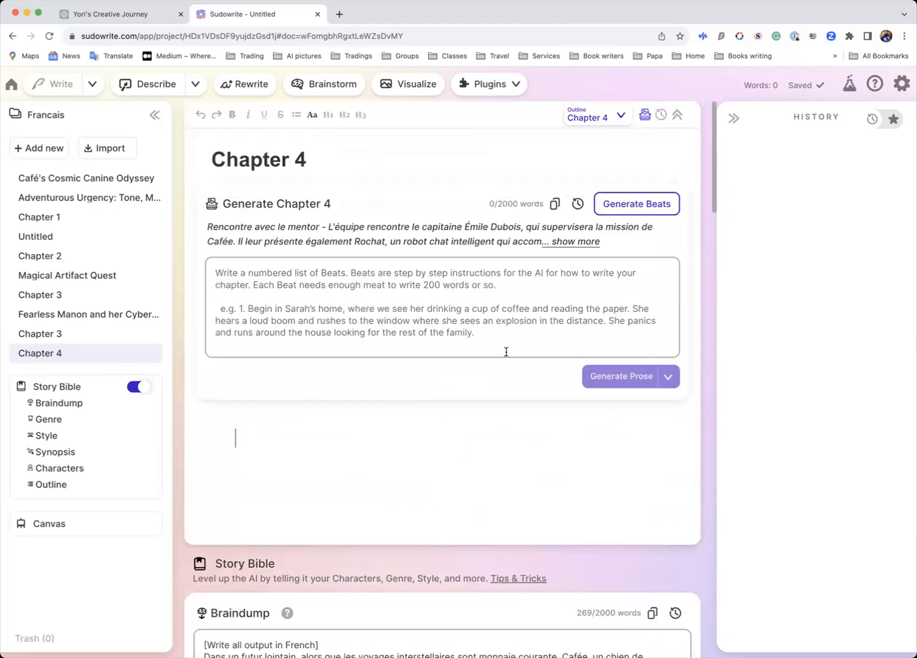
left_click(621, 209)
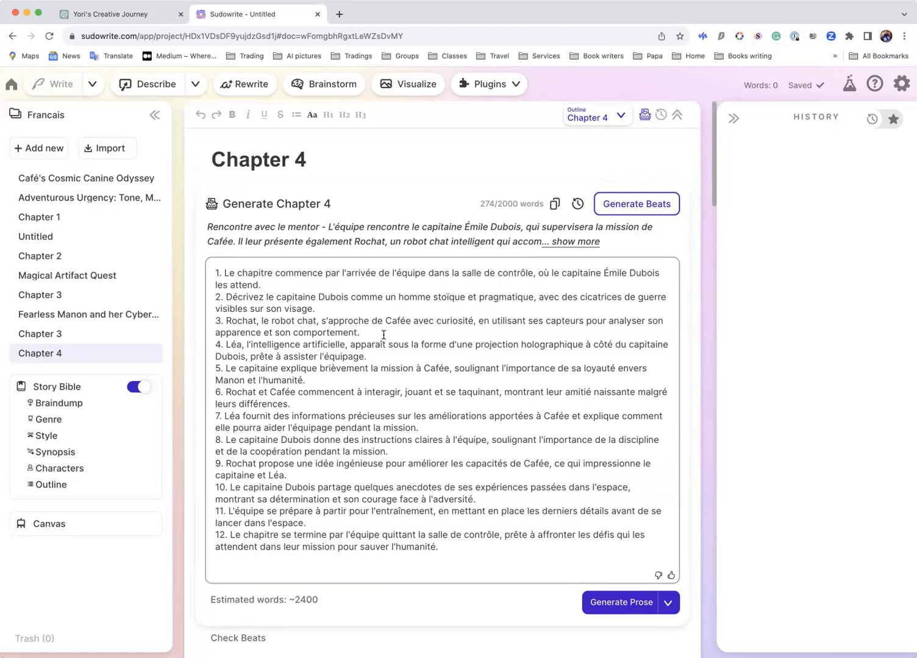
Step: Insert the instruction "[Write all output in Suisse French]" on its own line above the first Chapter 4 beat
left_click_drag(361, 332, 211, 323)
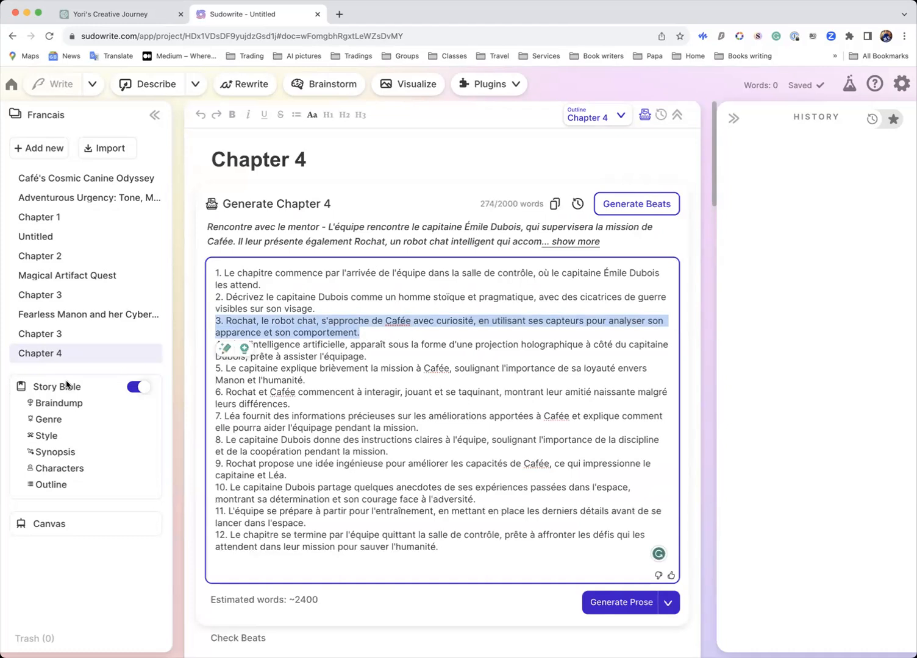
left_click(214, 273)
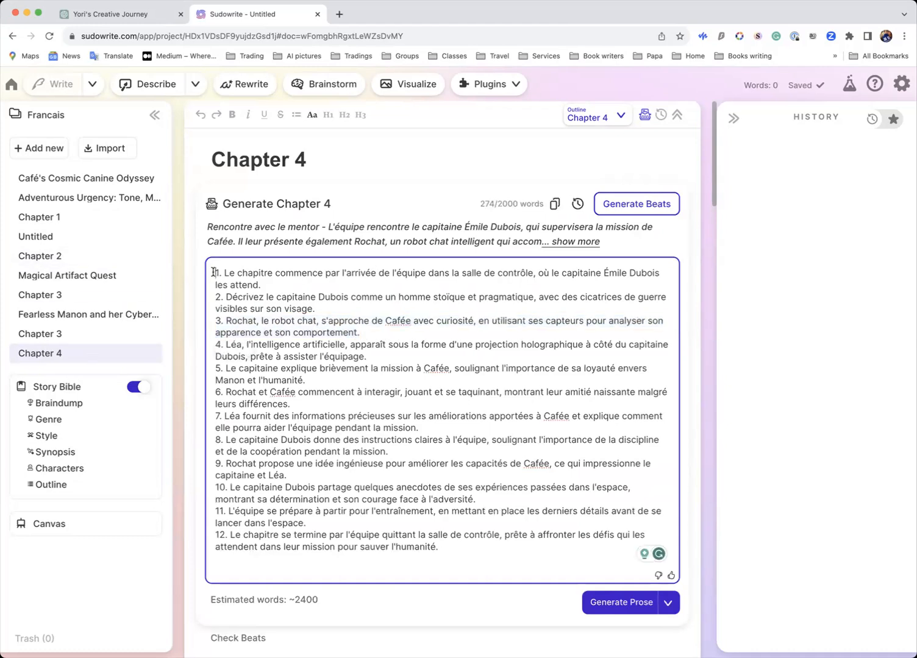
key("Return")
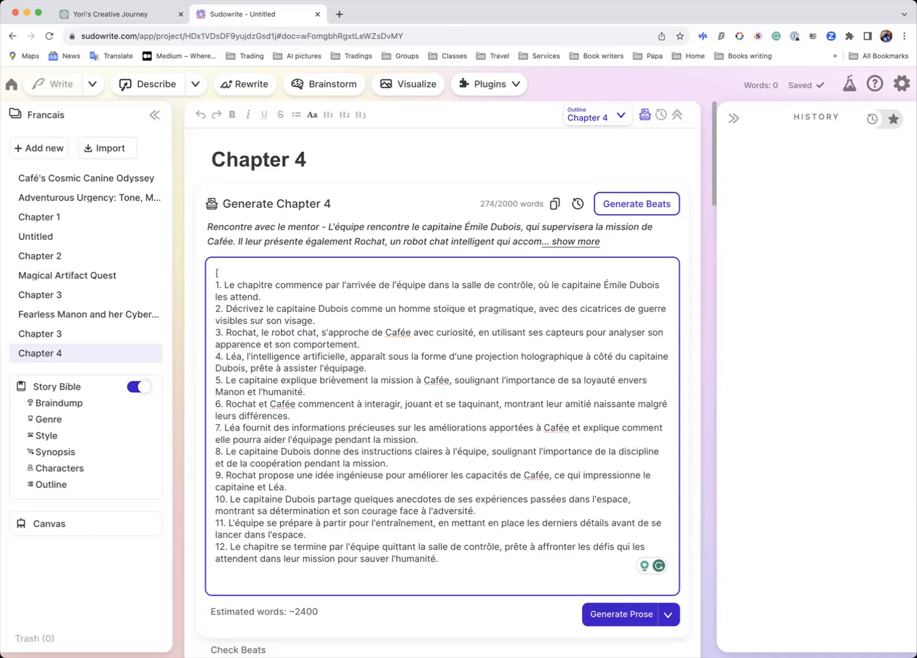
type("Write all output in")
type("Suis")
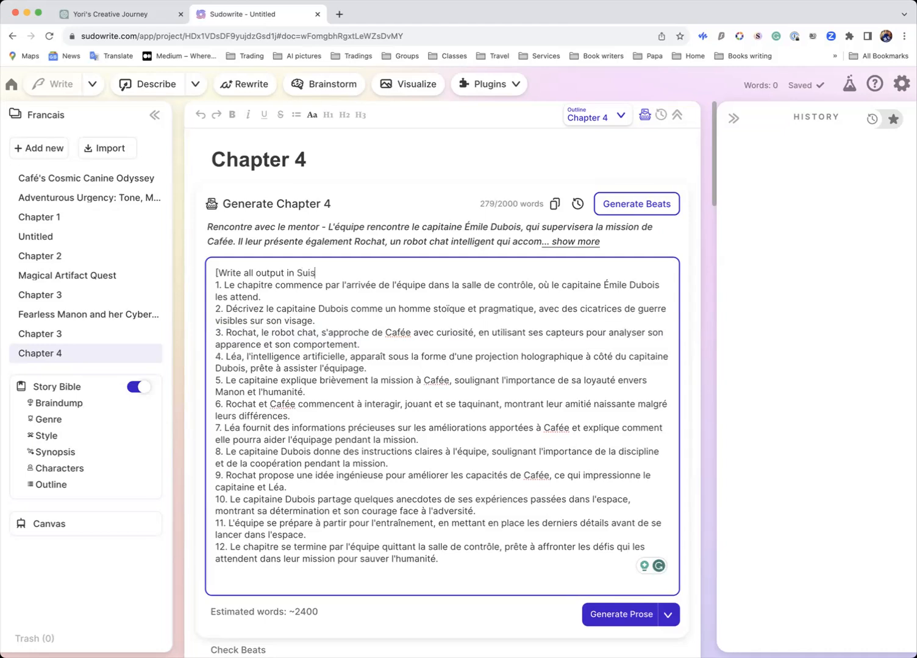
type("se French")
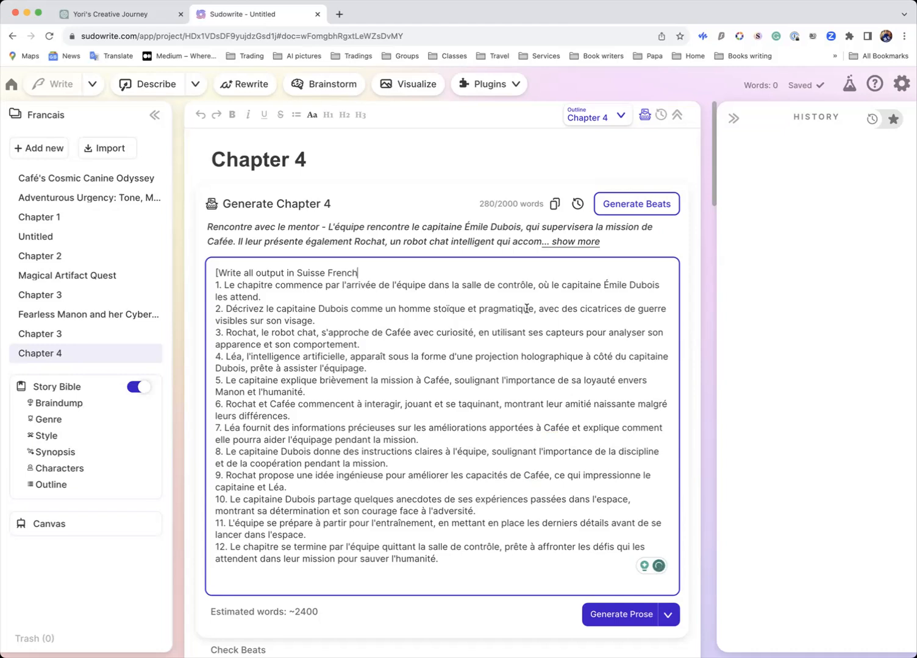
type("]")
Step: Remove the trailing blank line after beat 12 in the Chapter 4 beats
scroll(434, 314, "down", 1)
scroll(434, 314, "down", 1)
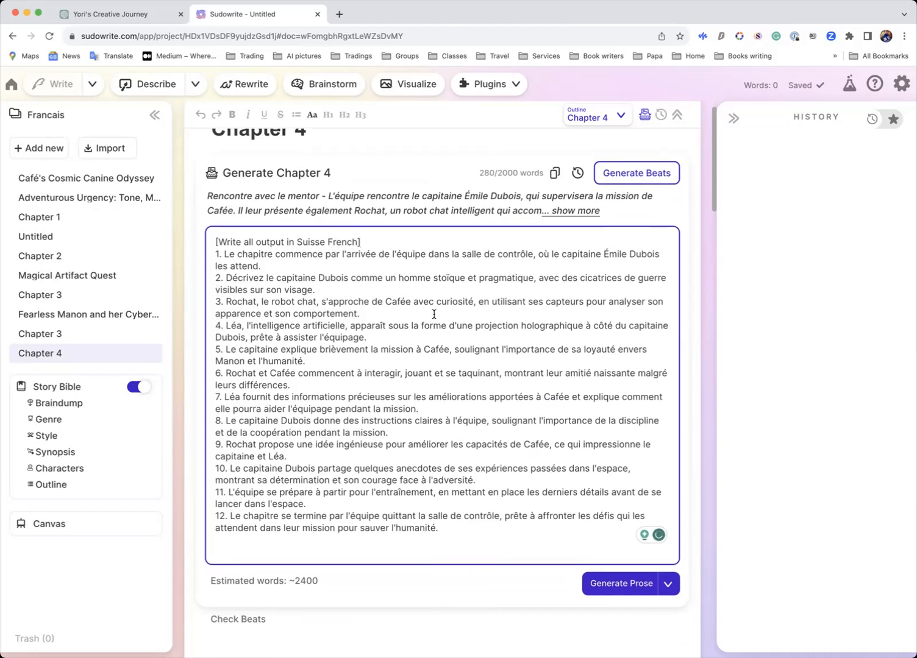
scroll(434, 314, "down", 4)
left_click(241, 450)
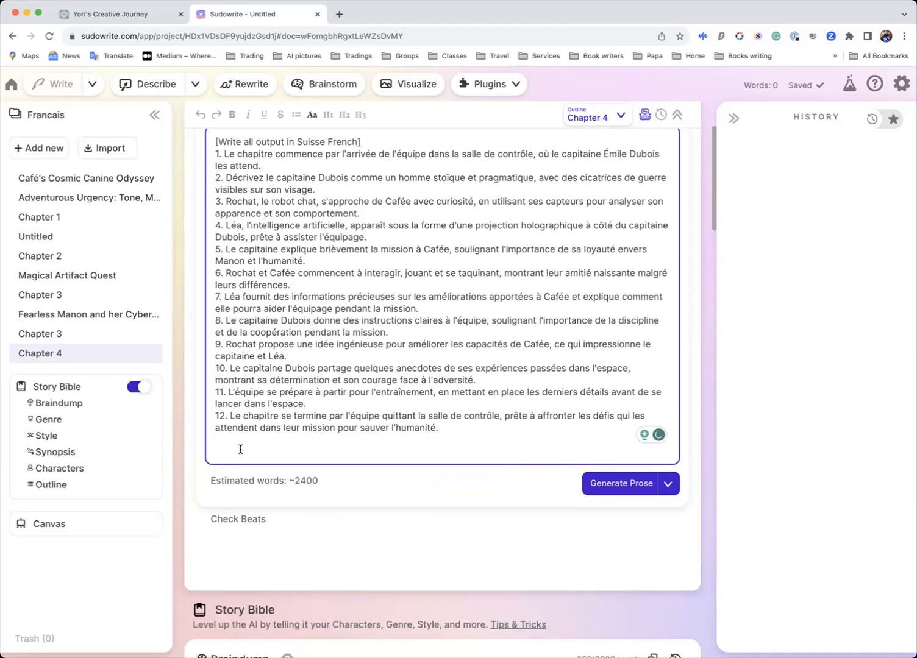
key("BackSpace")
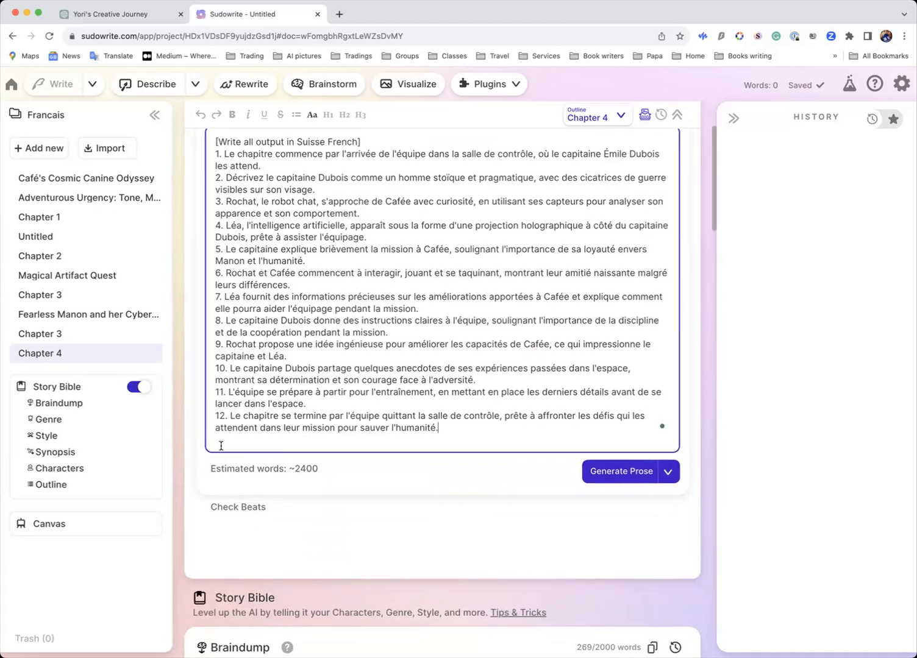
Step: Run the beats check for Chapter 4 and review how the header and numbered beats are read
scroll(292, 421, "up", 4)
scroll(292, 421, "down", 8)
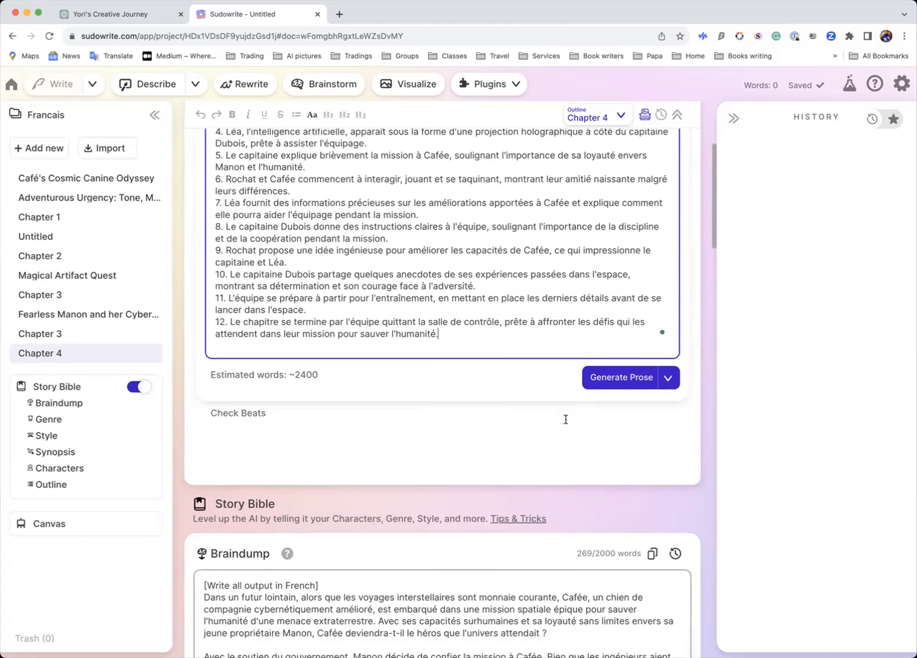
left_click(255, 417)
scroll(257, 412, "down", 7)
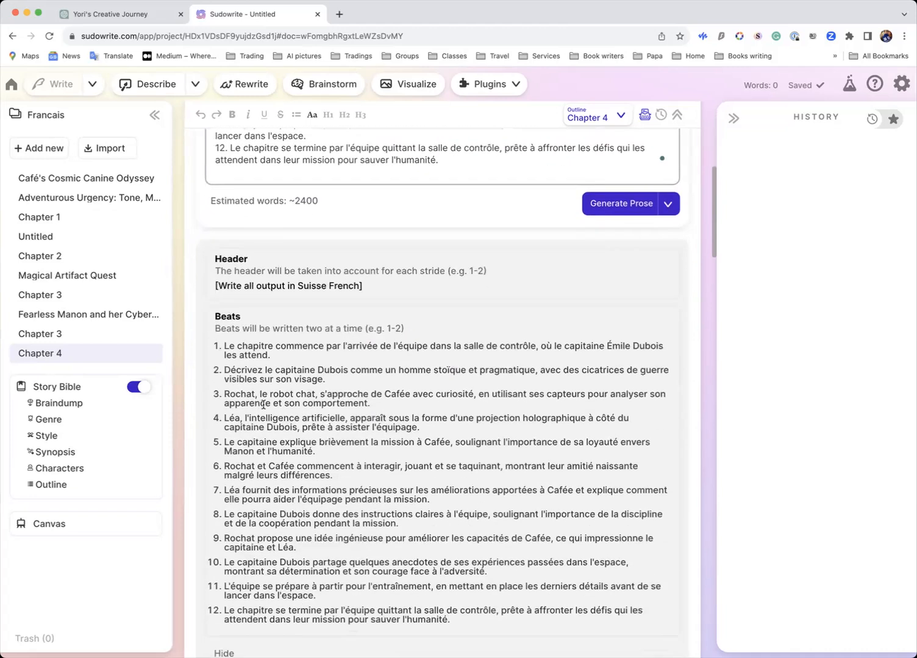
scroll(300, 374, "down", 3)
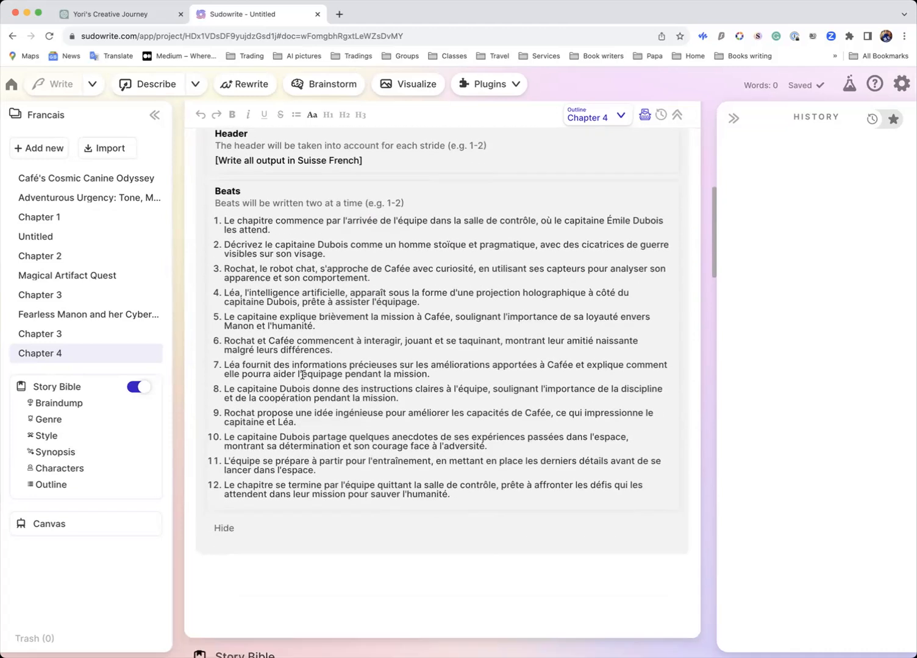
scroll(296, 390, "up", 10)
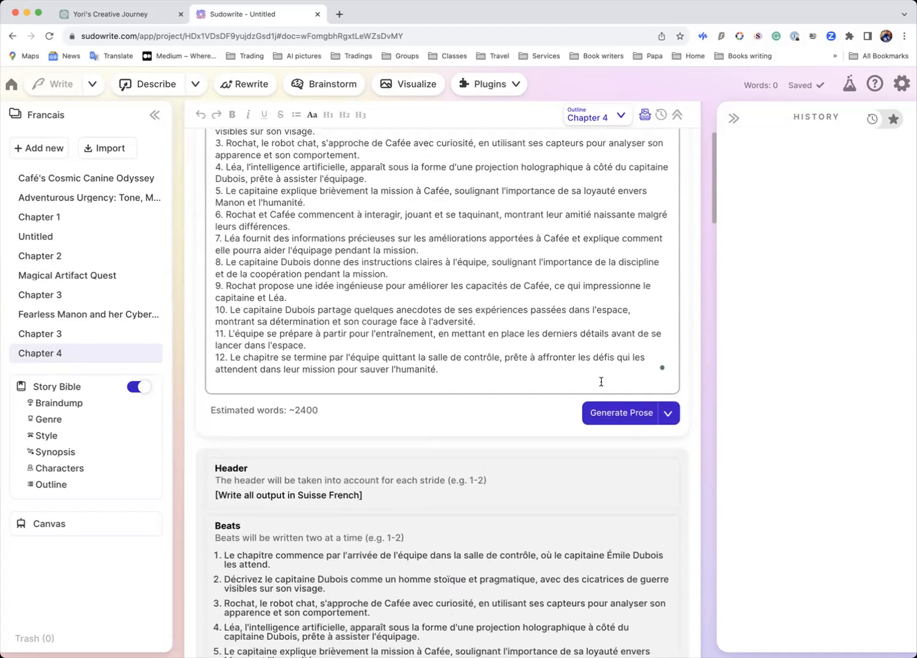
Step: Generate the Chapter 4 prose from the beats in Best Prose mode
left_click(668, 413)
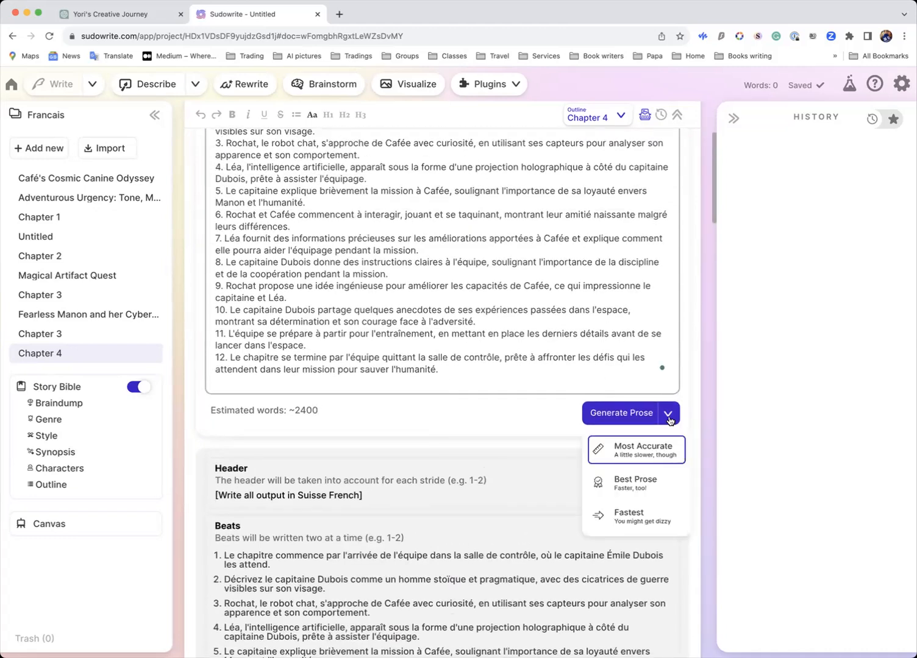
left_click(629, 488)
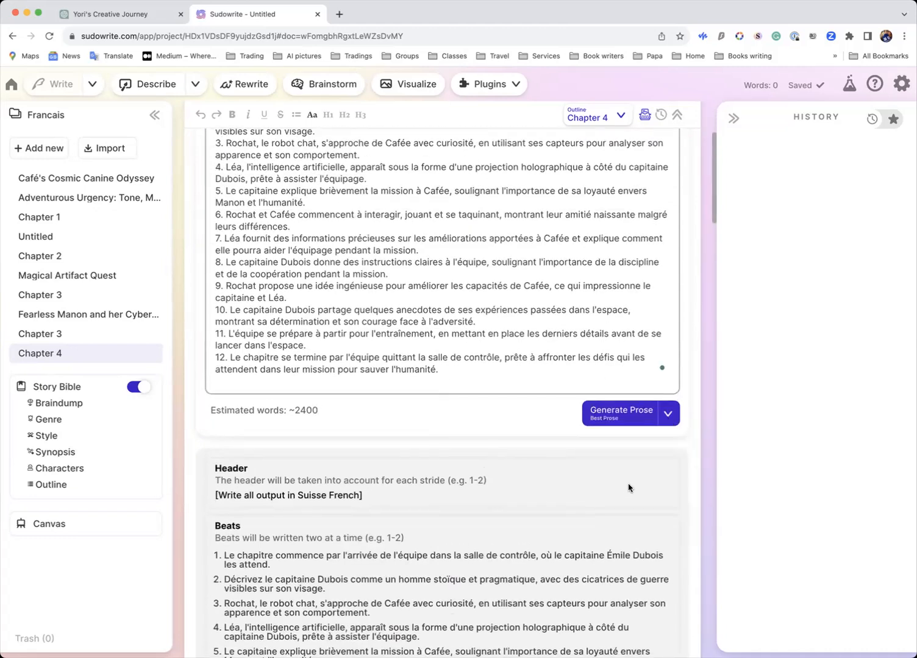
left_click(616, 416)
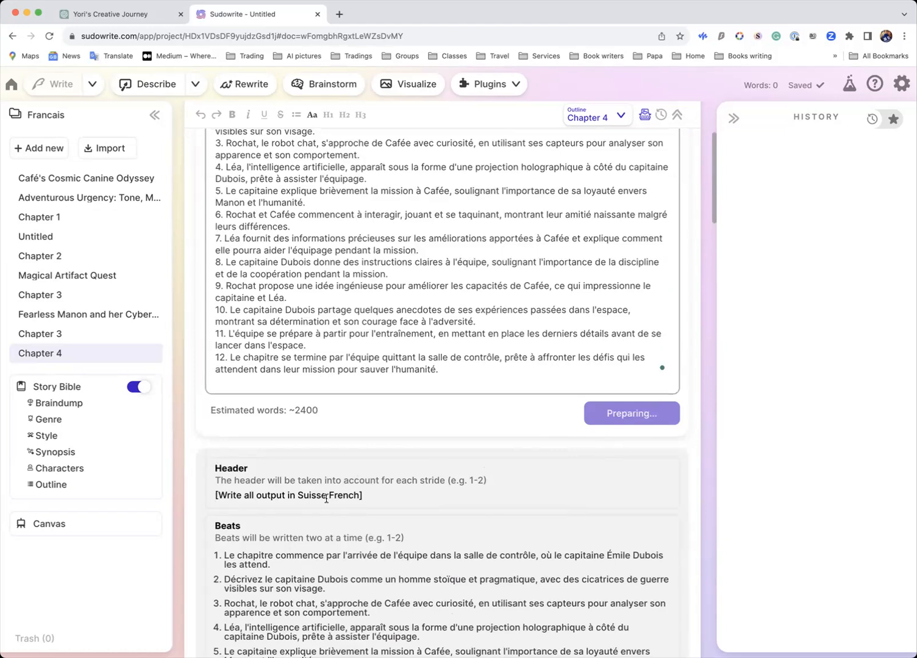
left_click(221, 323)
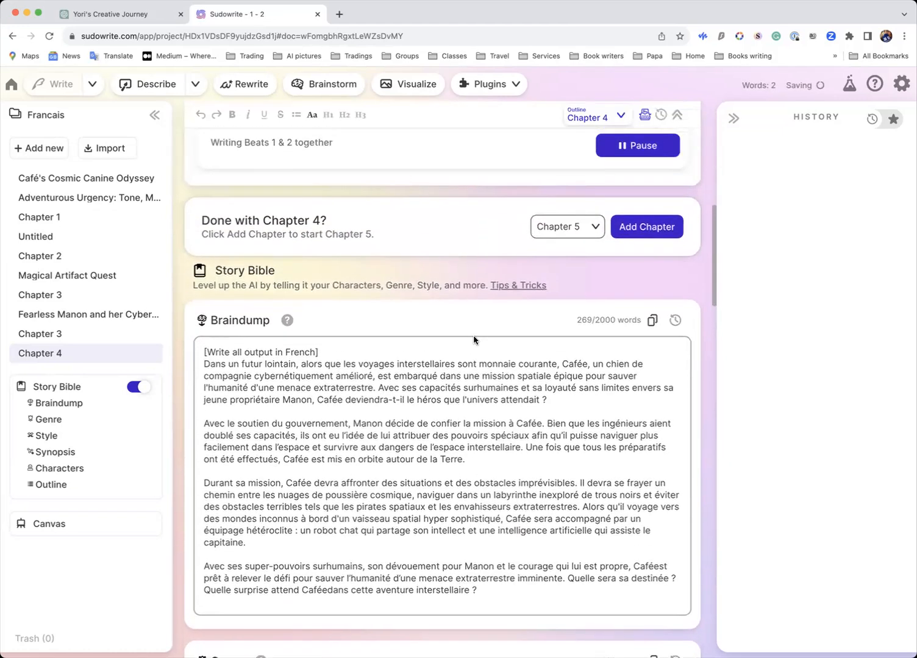
Step: Follow the prose being written for Chapter 4 and pause the generation while beats 3 and 4 are in progress
scroll(476, 340, "up", 1)
scroll(626, 254, "up", 3)
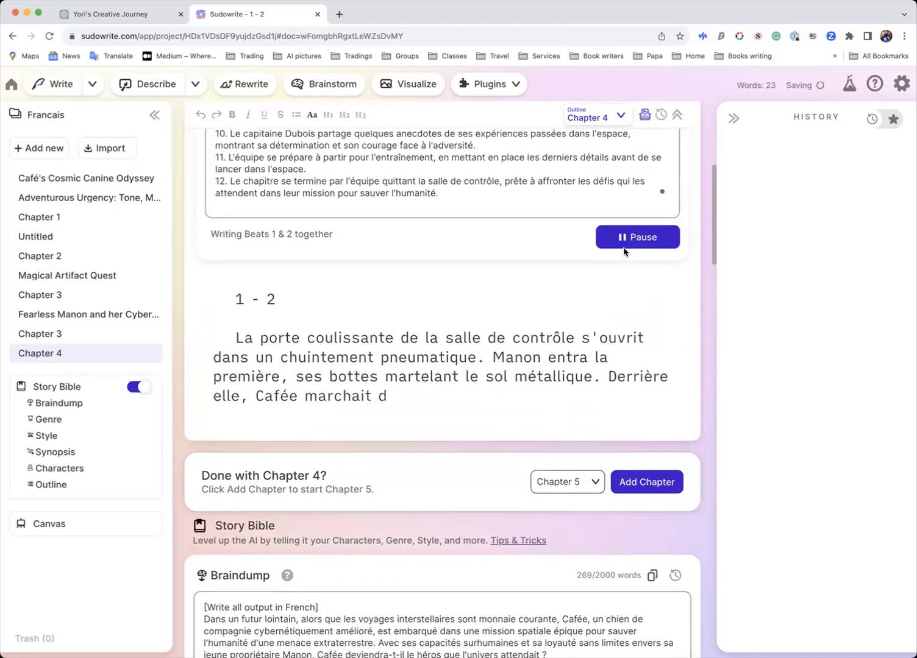
scroll(640, 345, "down", 3)
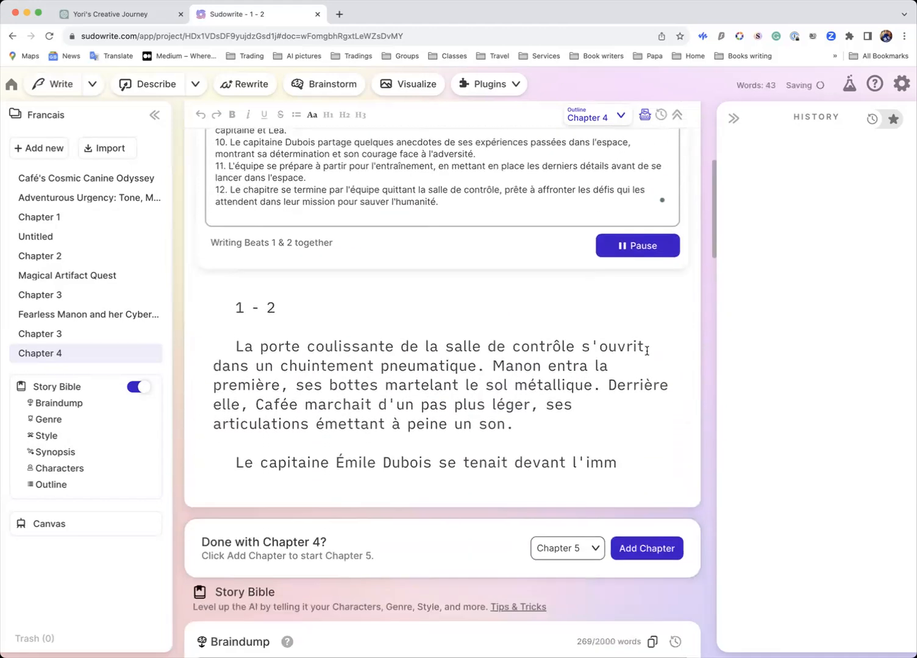
scroll(646, 351, "up", 2)
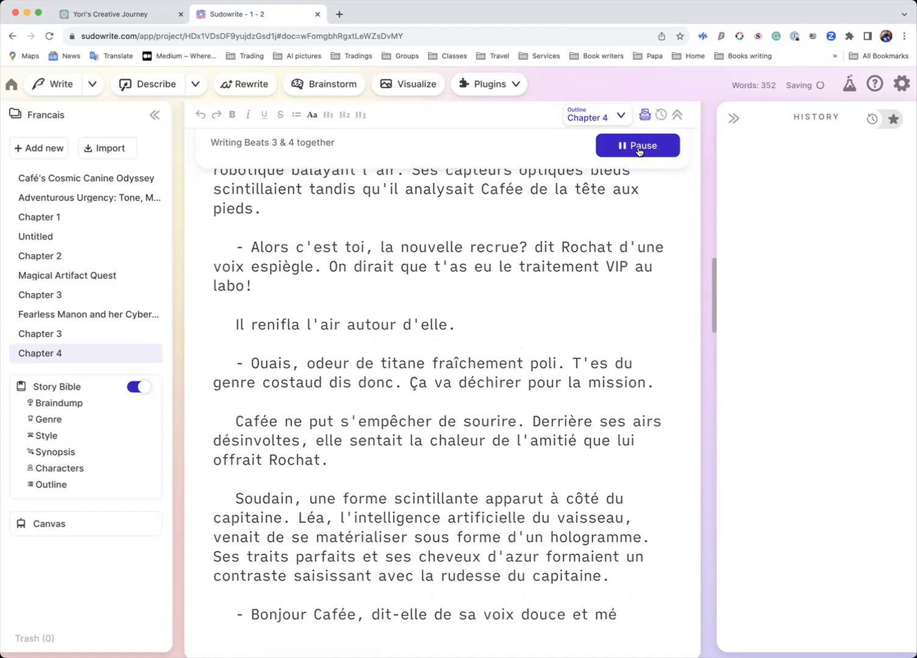
left_click(638, 147)
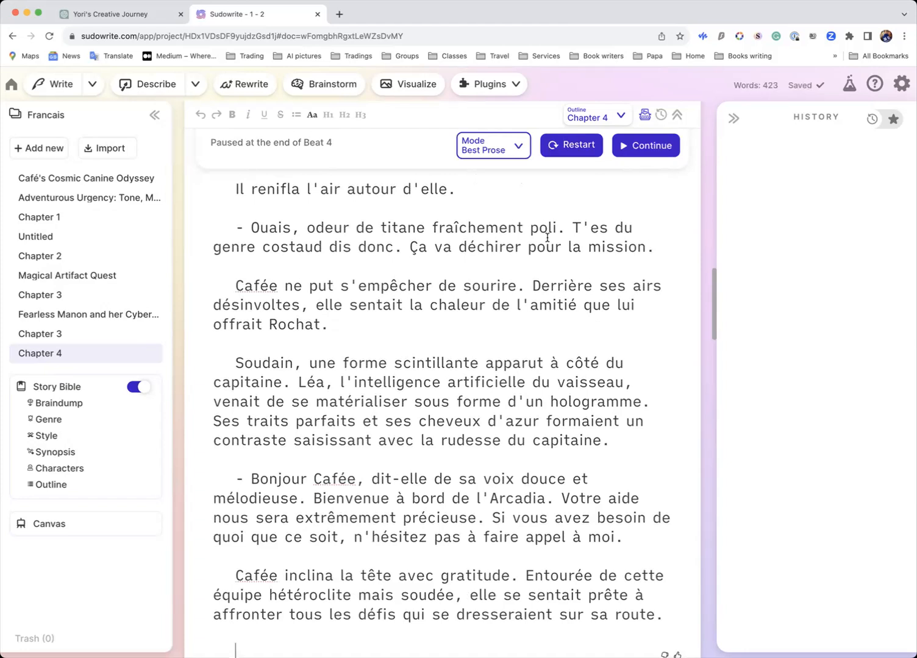
Step: Read through the generated Chapter 4 prose and highlight "voix espiègle." in Rochat's first line of dialogue
scroll(547, 238, "down", 3)
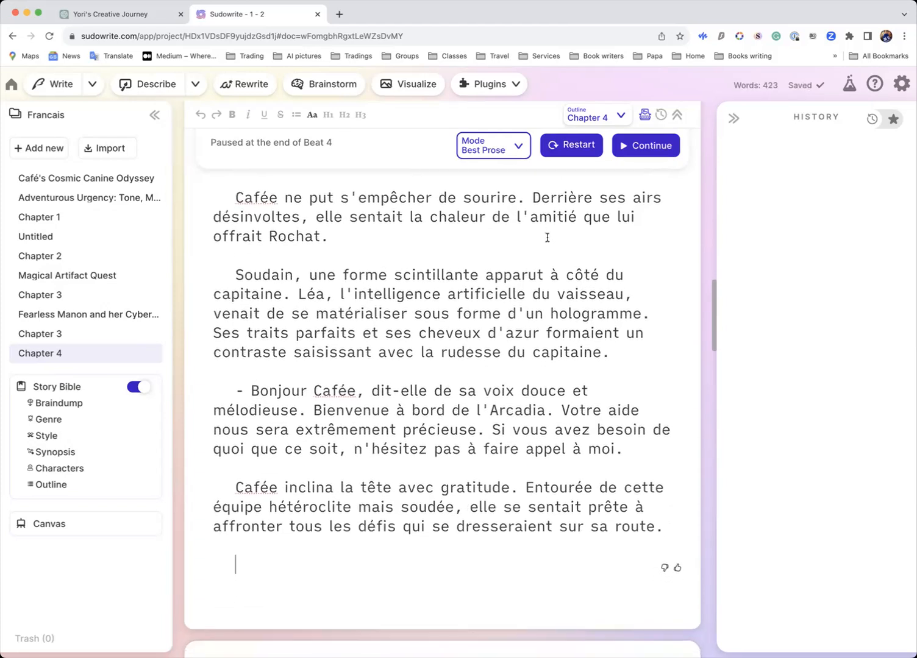
scroll(546, 237, "down", 3)
scroll(547, 238, "up", 10)
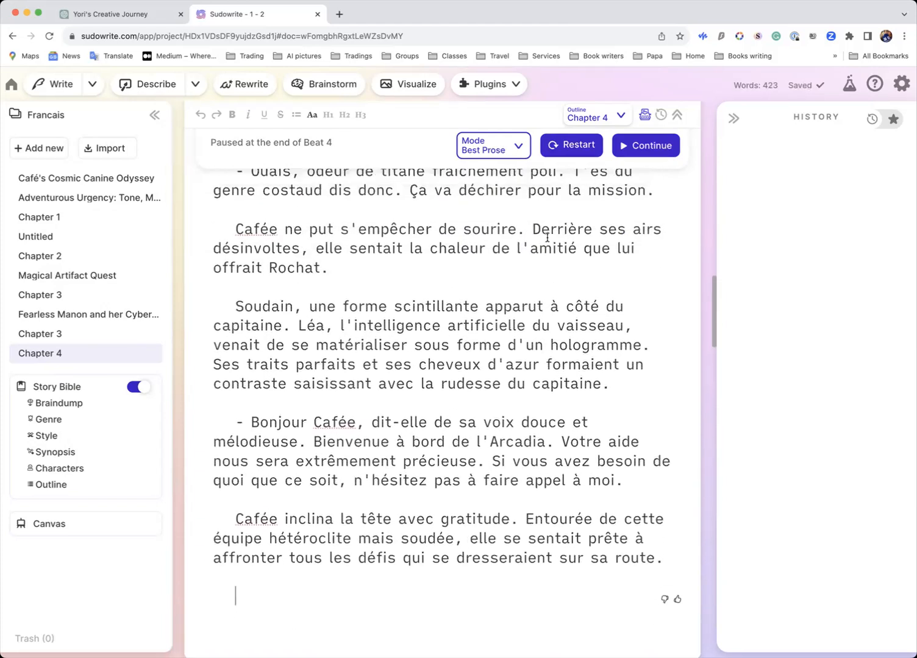
scroll(547, 238, "up", 5)
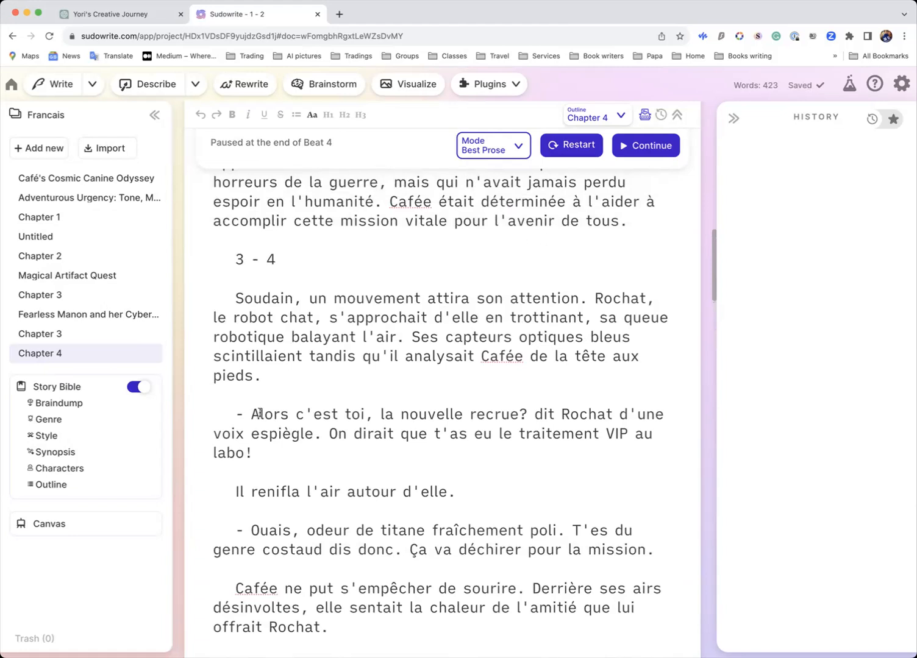
left_click_drag(214, 434, 320, 436)
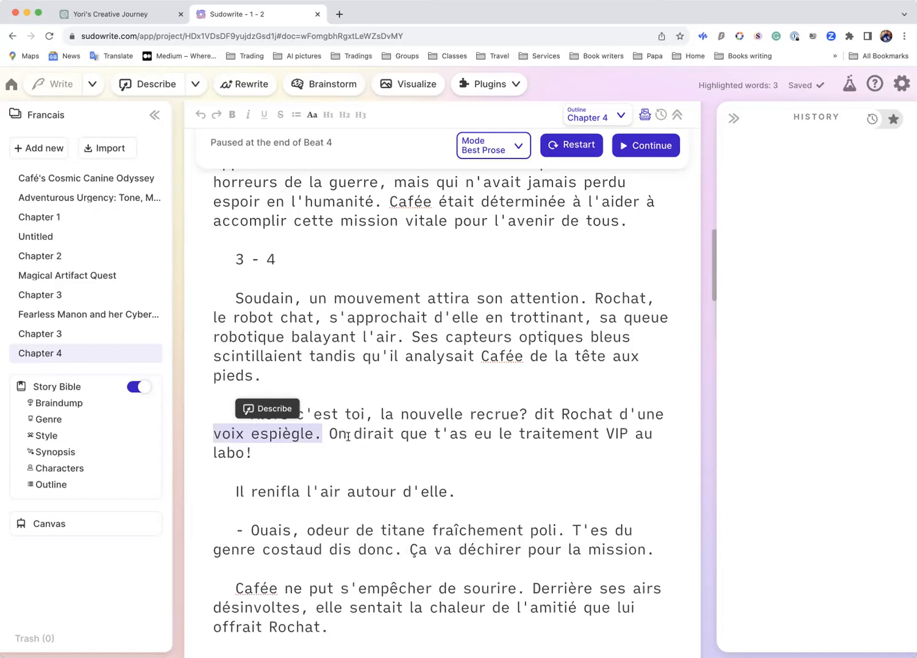
Step: Read the prose of beats 3 and 4 to its end and continue the Chapter 4 generation
scroll(451, 437, "down", 2)
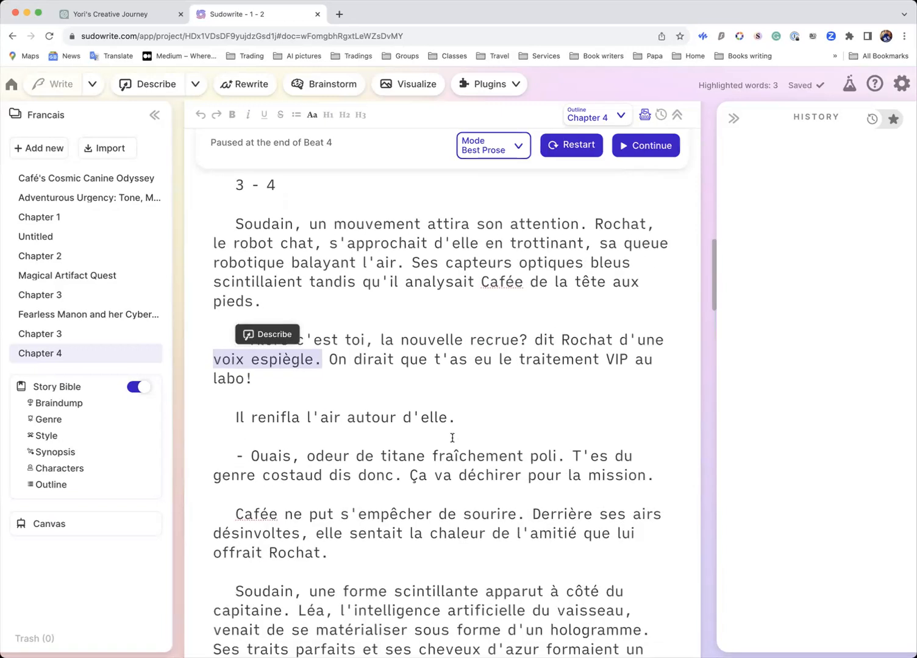
scroll(451, 437, "down", 9)
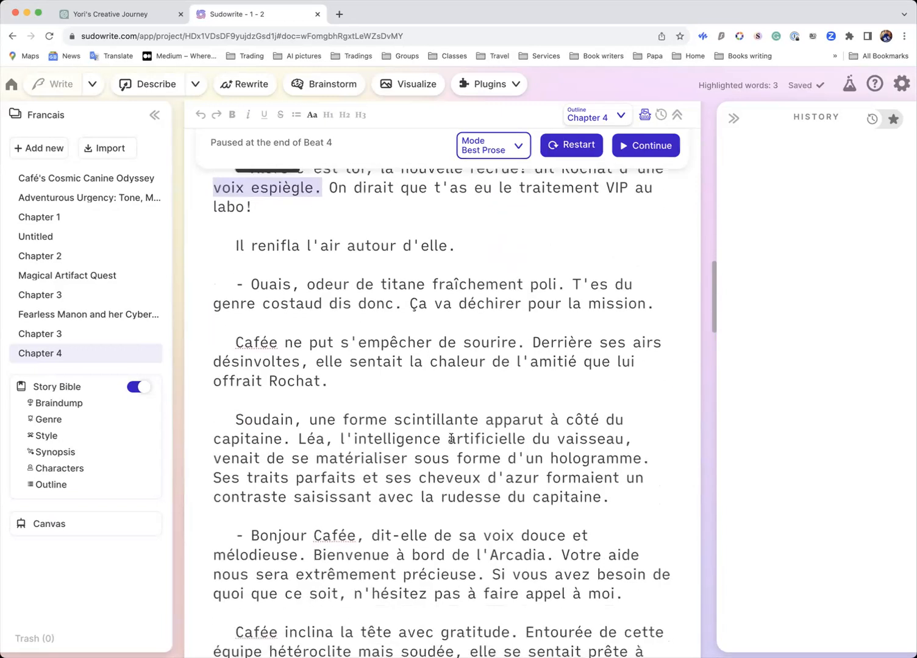
scroll(451, 437, "down", 2)
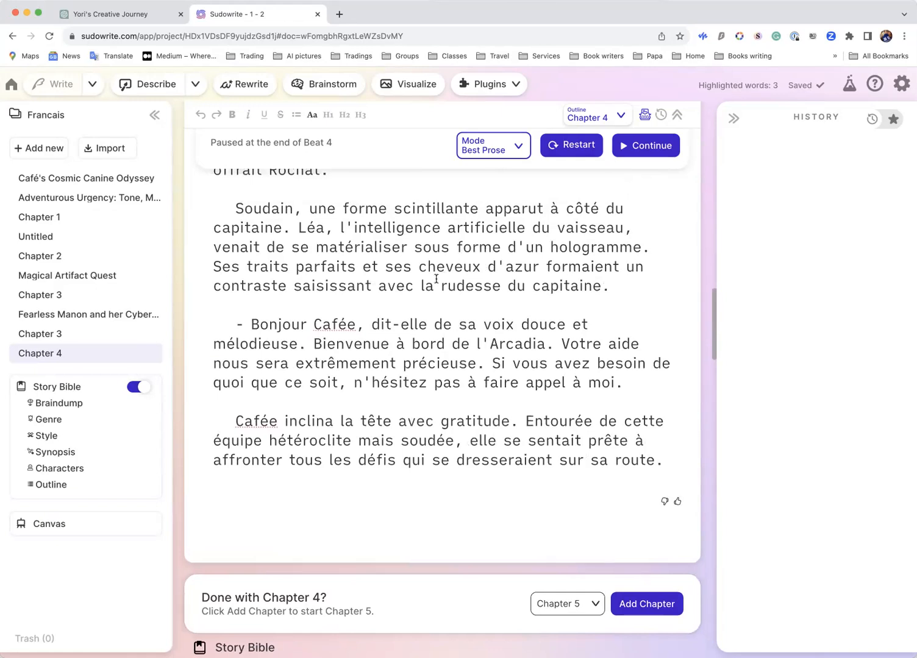
scroll(436, 279, "up", 5)
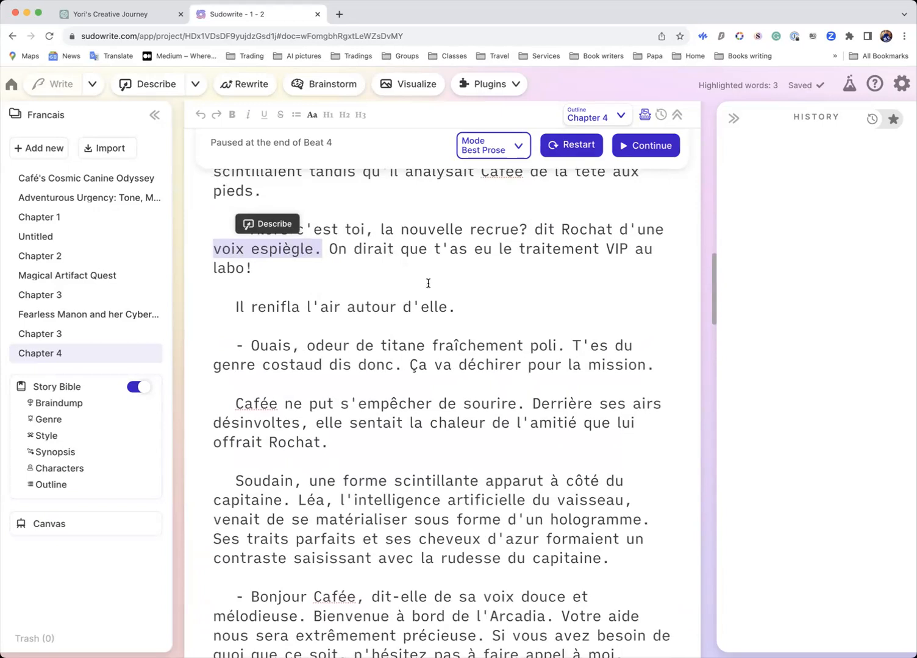
scroll(428, 283, "down", 5)
scroll(428, 283, "down", 2)
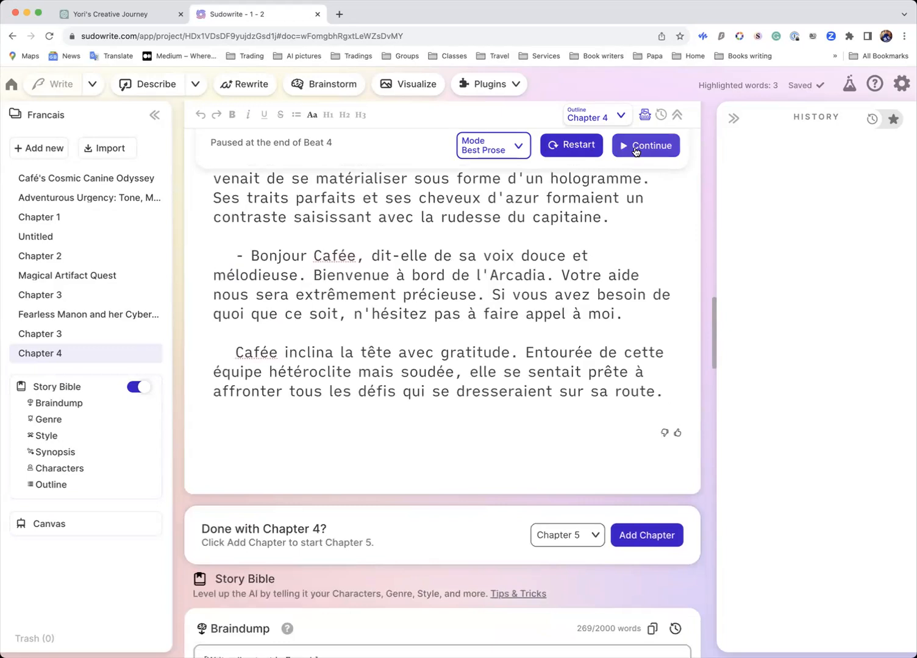
left_click(635, 151)
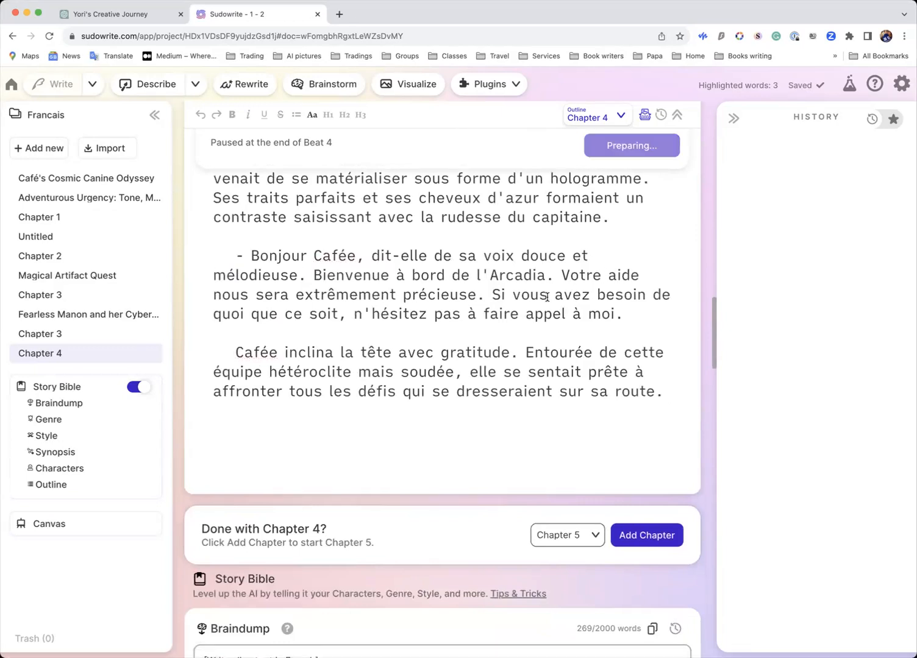
Step: Follow the prose being written for beats 5 to 8 and pause the generation while beats 7 and 8 are in progress
scroll(546, 296, "down", 4)
scroll(547, 297, "up", 5)
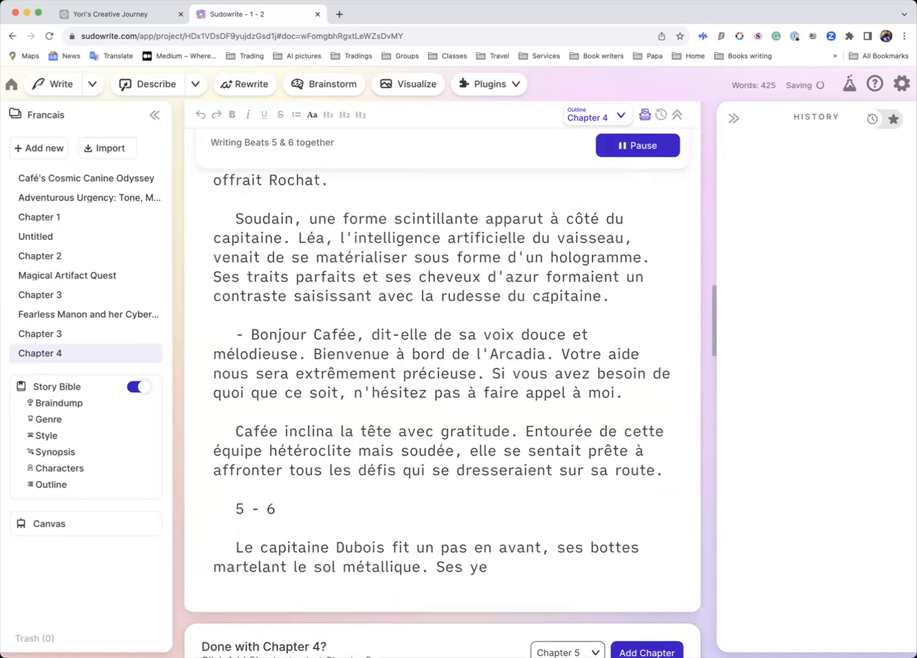
scroll(479, 403, "down", 2)
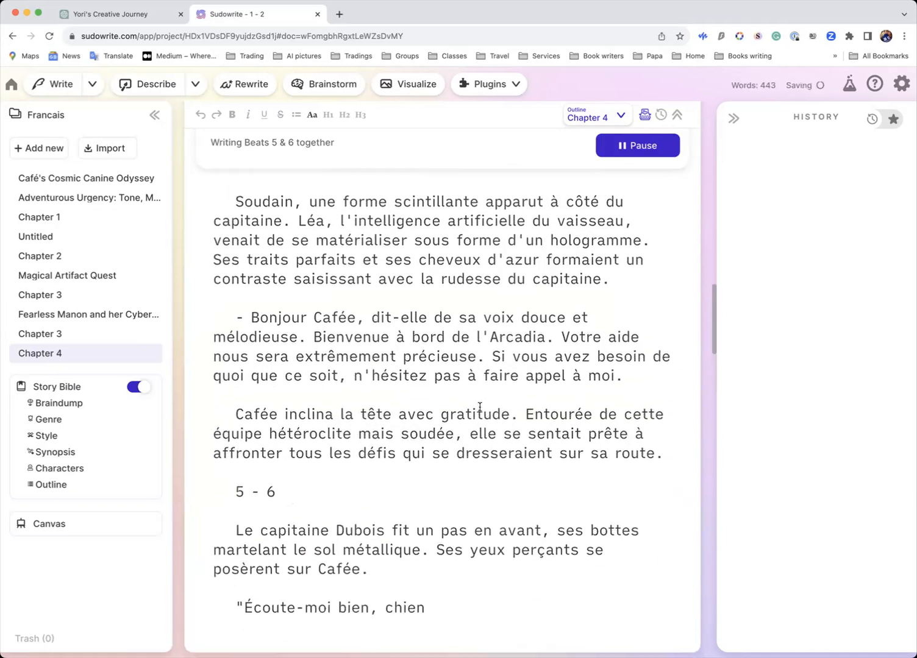
scroll(480, 407, "down", 3)
scroll(479, 408, "up", 3)
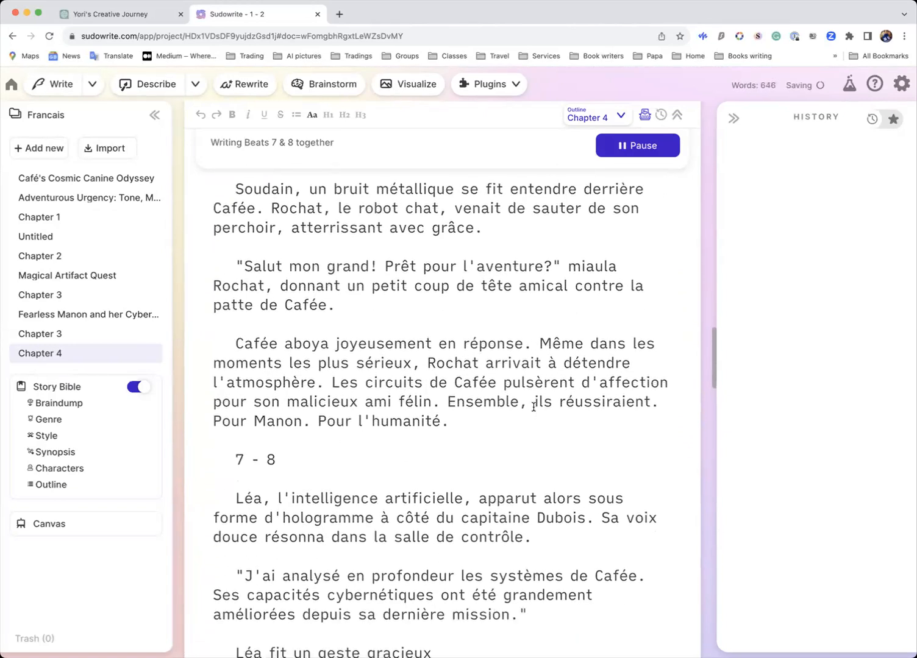
scroll(534, 407, "up", 2)
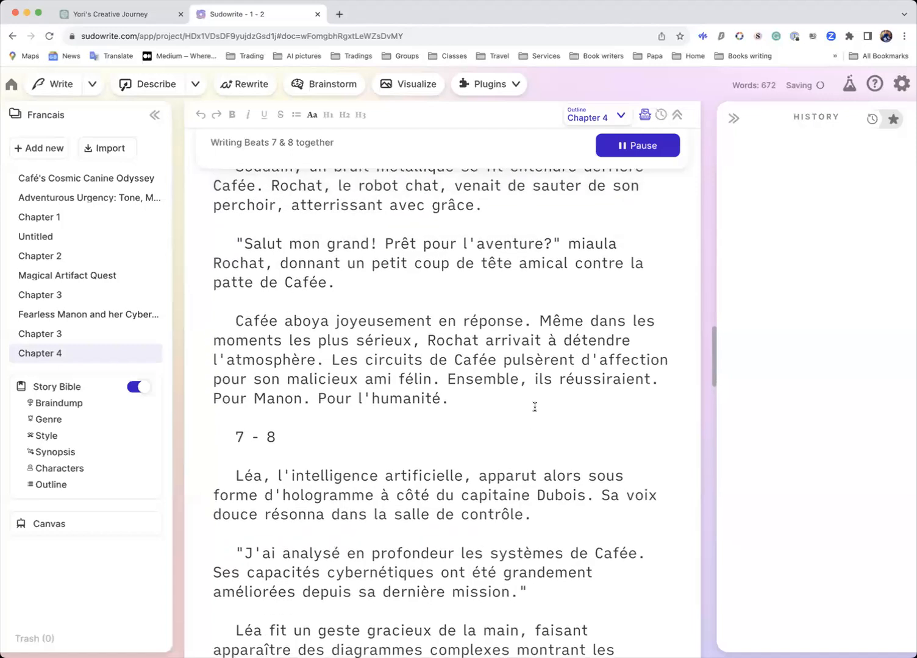
scroll(535, 407, "up", 2)
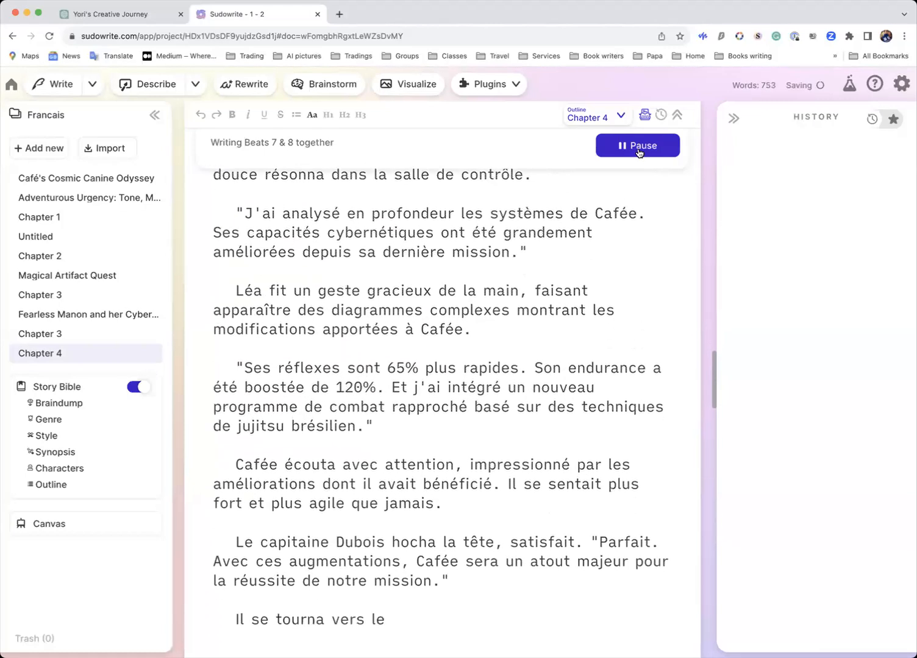
left_click(638, 152)
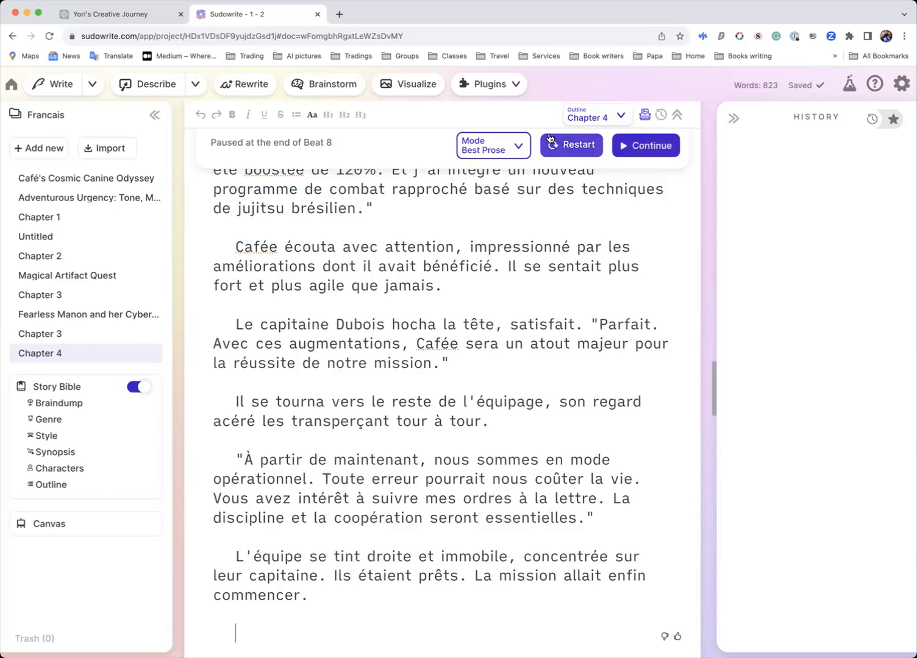
Step: Review the Chapter 4 prose against its numbered beats, from beats 7 and 8 back to the opening
scroll(422, 286, "up", 3)
scroll(421, 286, "up", 2)
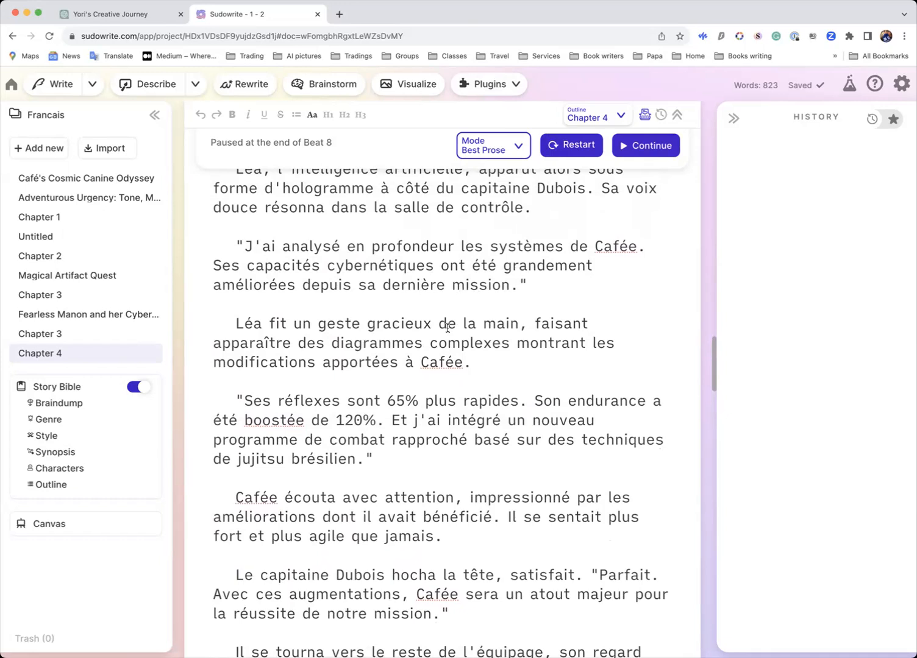
scroll(447, 328, "up", 10)
scroll(448, 327, "up", 15)
scroll(449, 328, "up", 15)
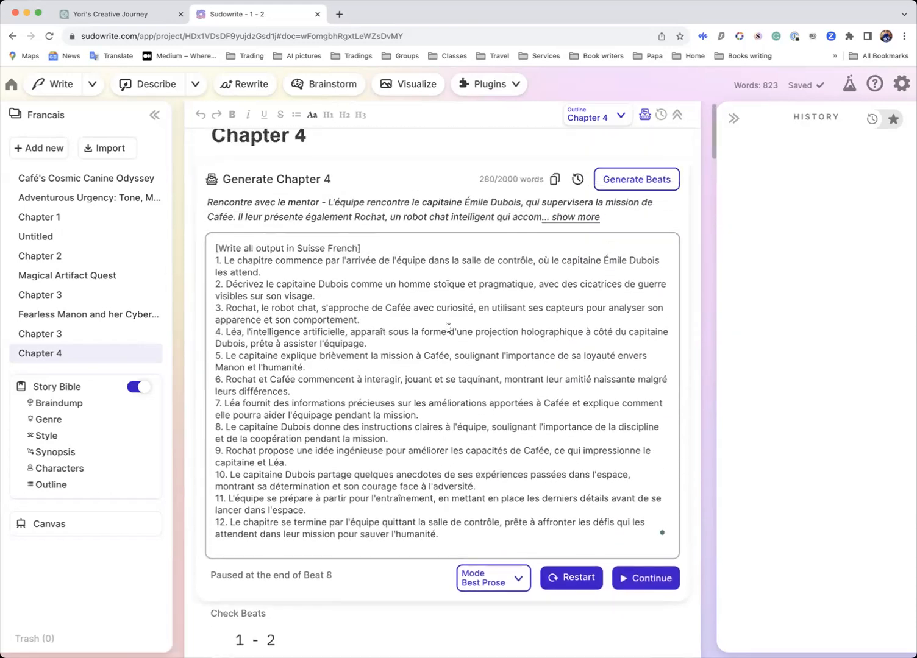
scroll(448, 328, "up", 2)
scroll(448, 328, "down", 10)
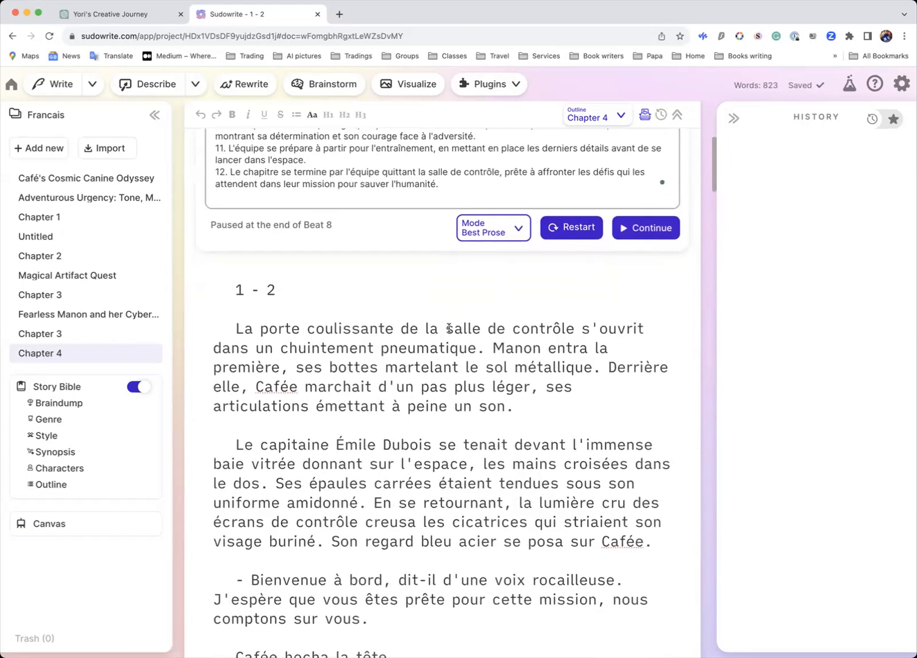
scroll(449, 328, "down", 4)
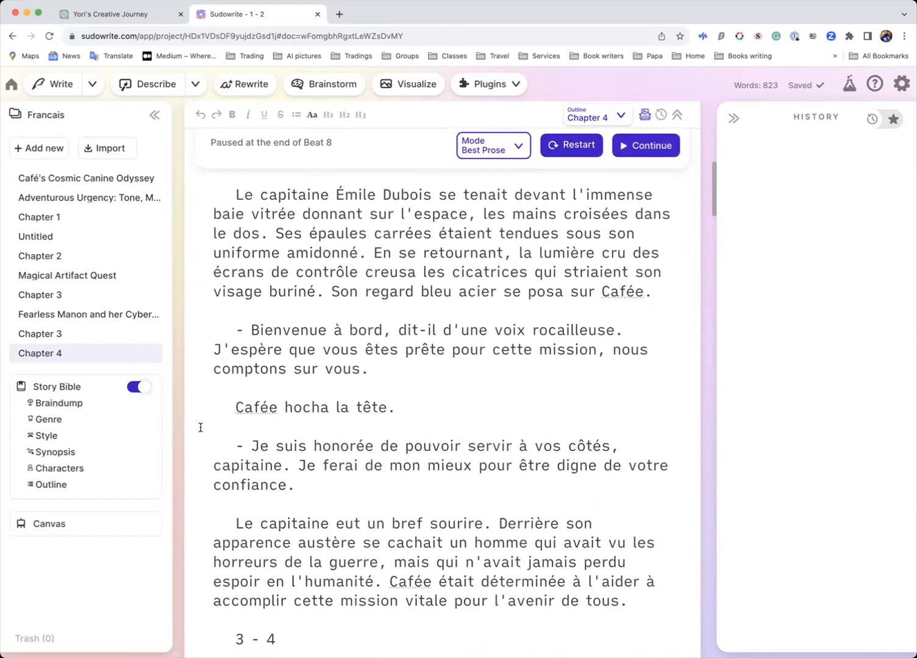
Step: Replace the genre "Action Comedy" in the Story Bible with "horror with extreme scene description", keeping the French output instruction above it
left_click(56, 421)
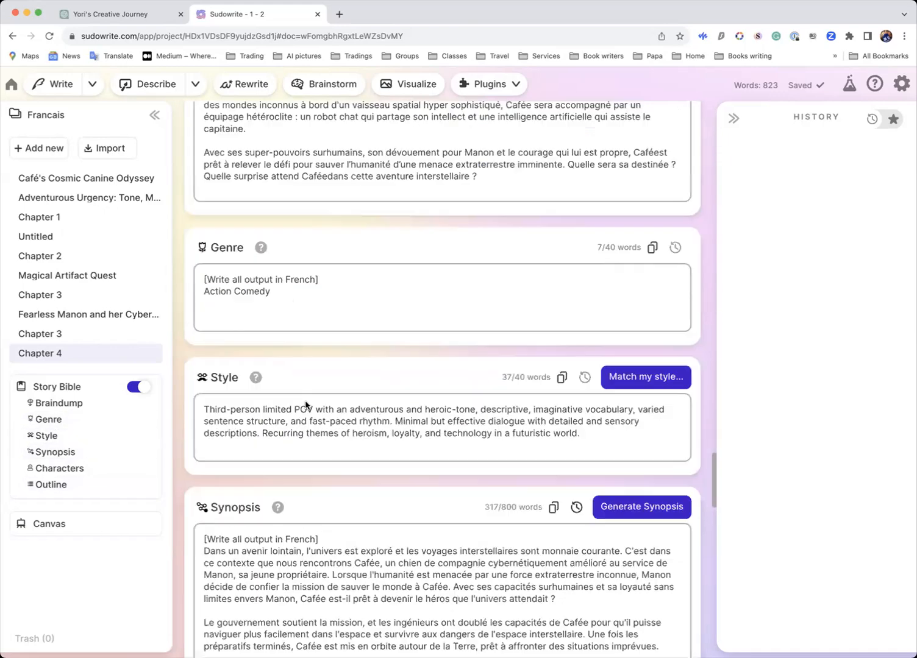
left_click(292, 166)
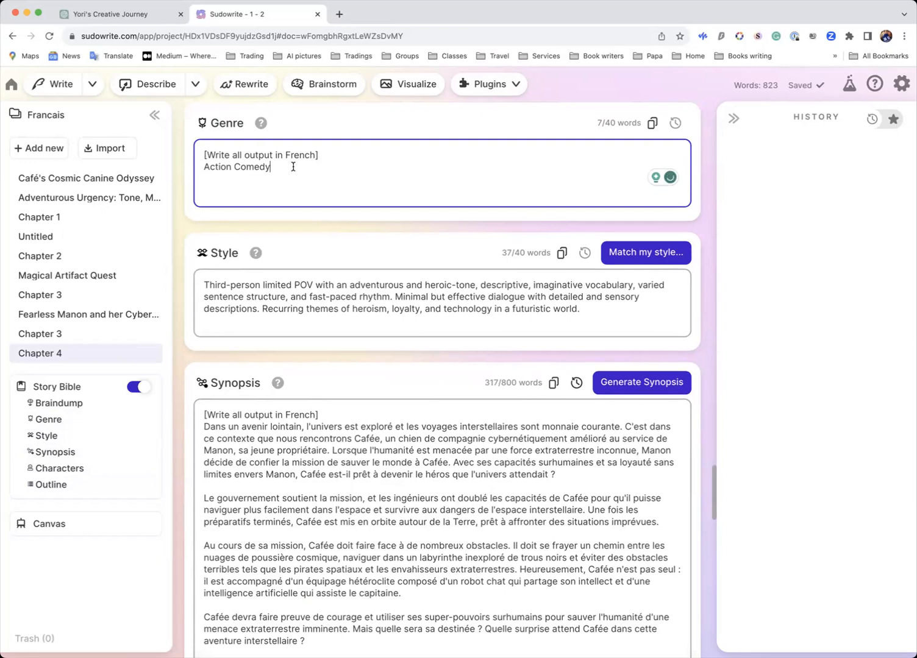
key("BackSpace")
key("BackSpace")
key("BackSpace")
key("BackSpace")
key("BackSpace")
key("BackSpace")
key("BackSpace")
key("BackSpace")
type("horror with extreme scene description")
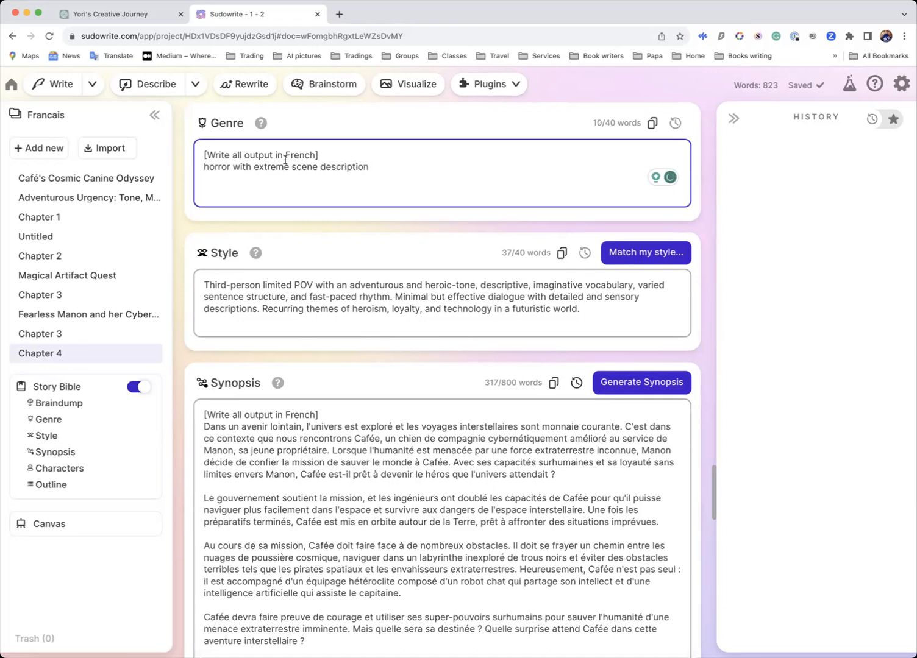
Step: Change "scene" to "scenes" in the Genre description
left_click(316, 166)
type("s")
left_click(387, 168)
Step: Accept the Grammarly correction "scene" in the Genre description and end the line with a full stop
scroll(388, 168, "up", 6)
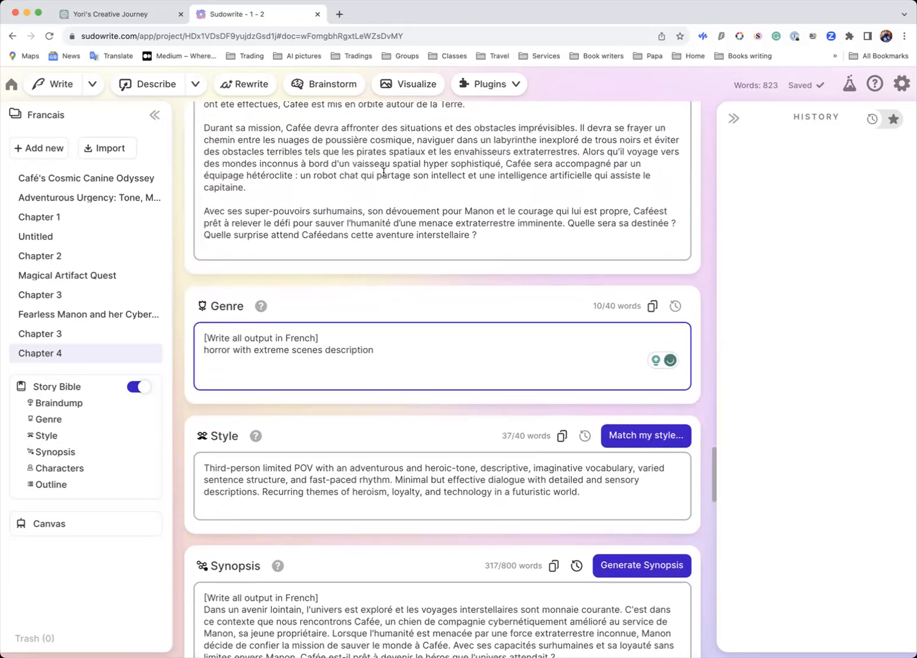
scroll(384, 173, "up", 1)
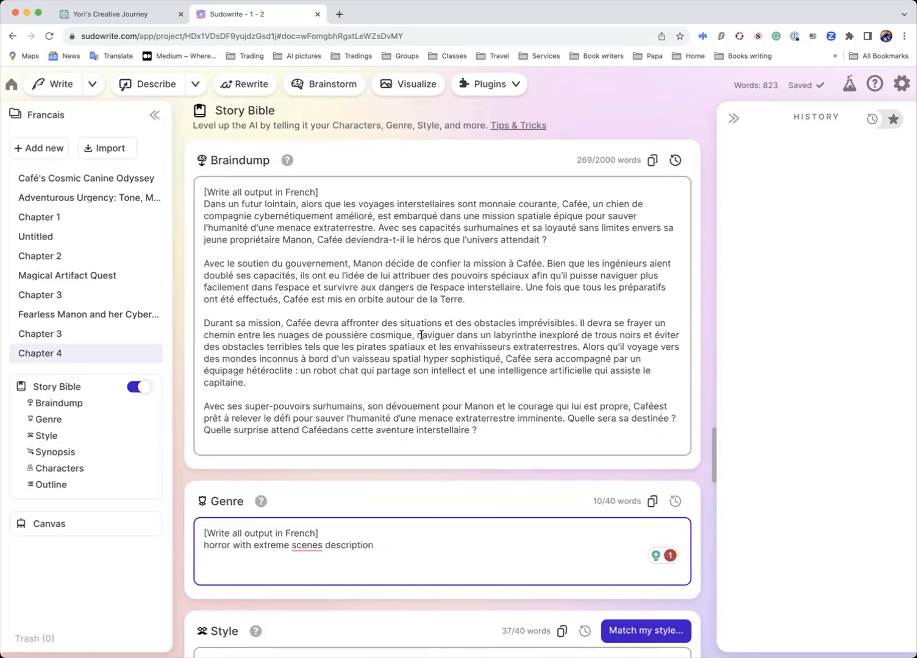
scroll(397, 395, "down", 20)
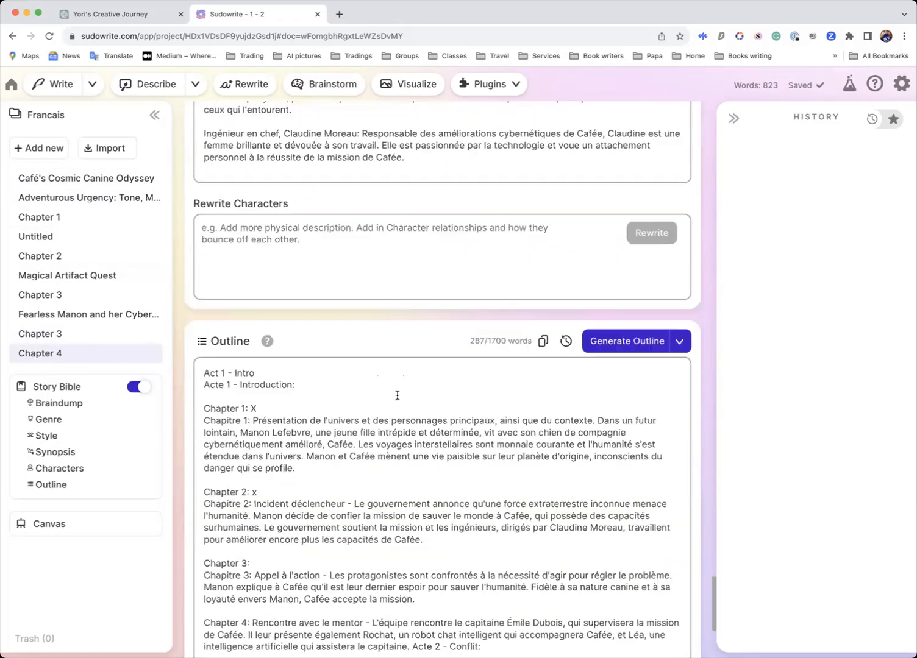
scroll(397, 395, "up", 20)
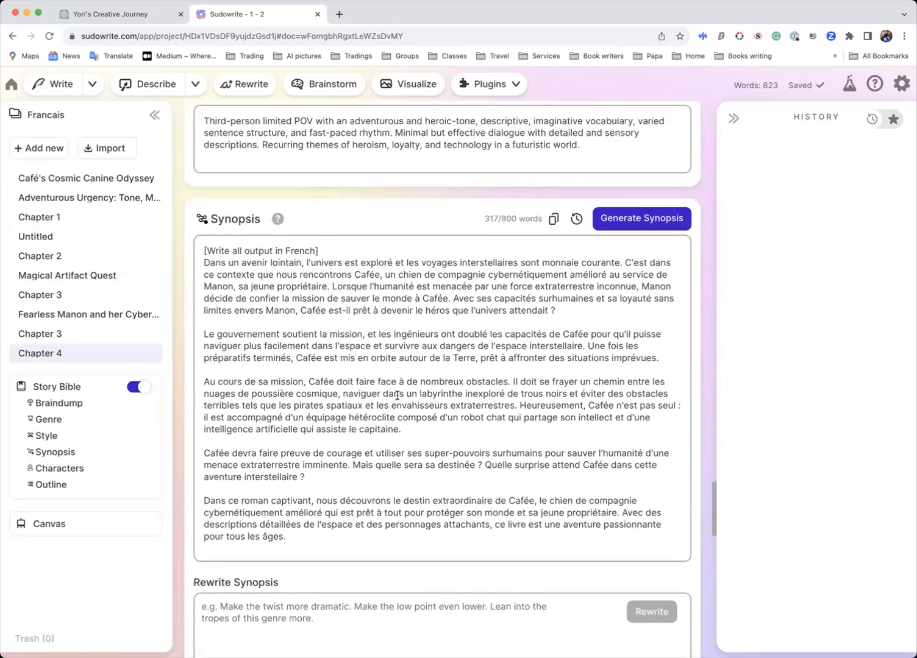
scroll(396, 398, "up", 3)
mouse_move(305, 305)
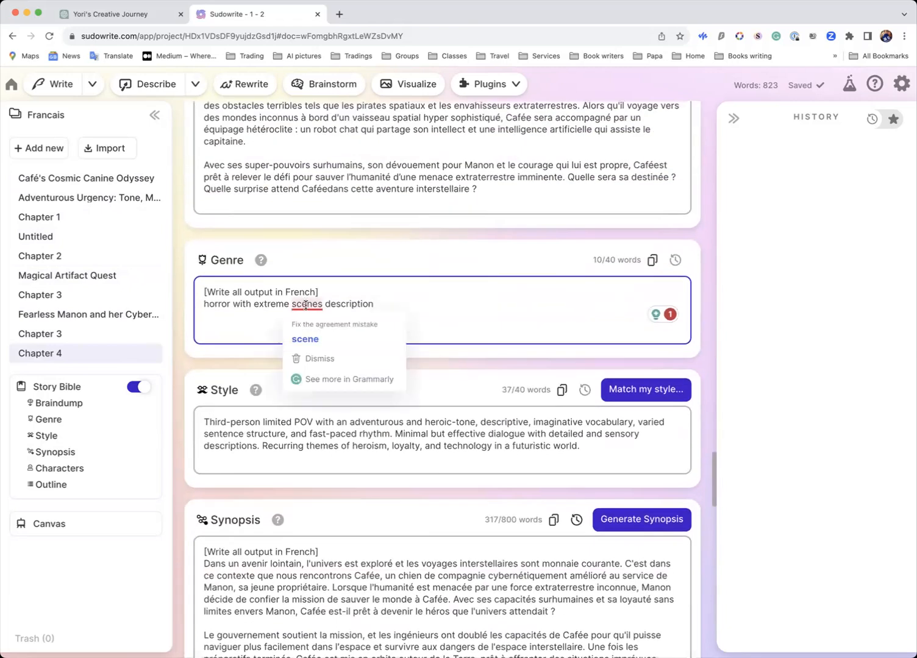
left_click(318, 341)
left_click(371, 303)
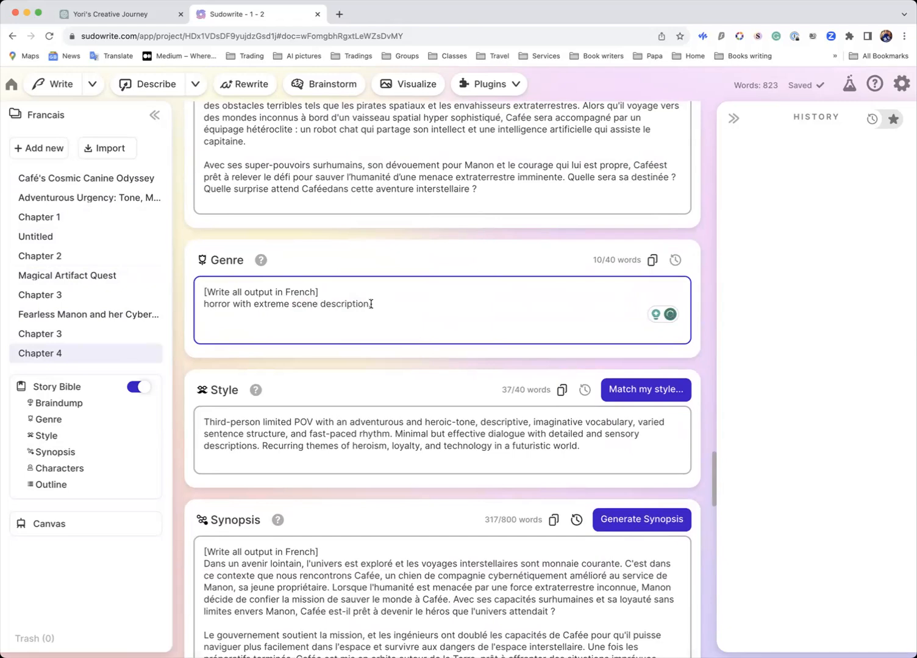
Step: Add Chapter 5 from the outline and generate its beats, following the list to its end
scroll(370, 304, "down", 15)
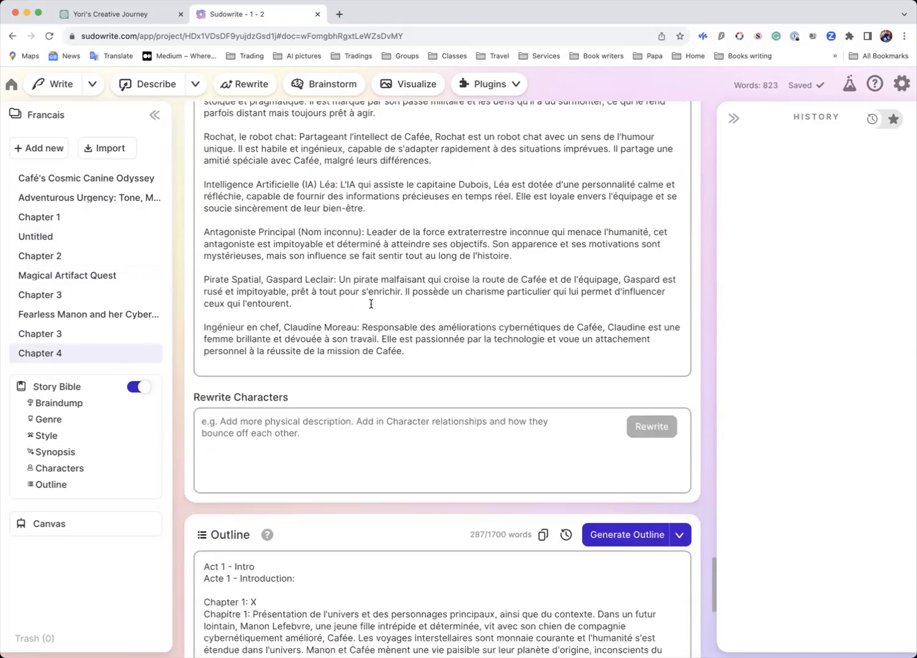
scroll(370, 303, "down", 8)
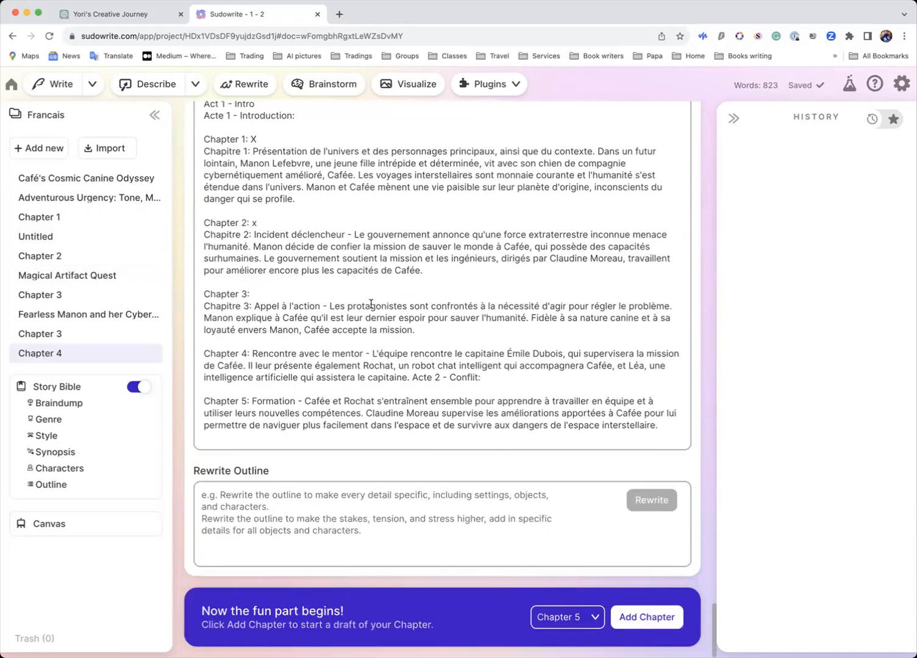
left_click(624, 621)
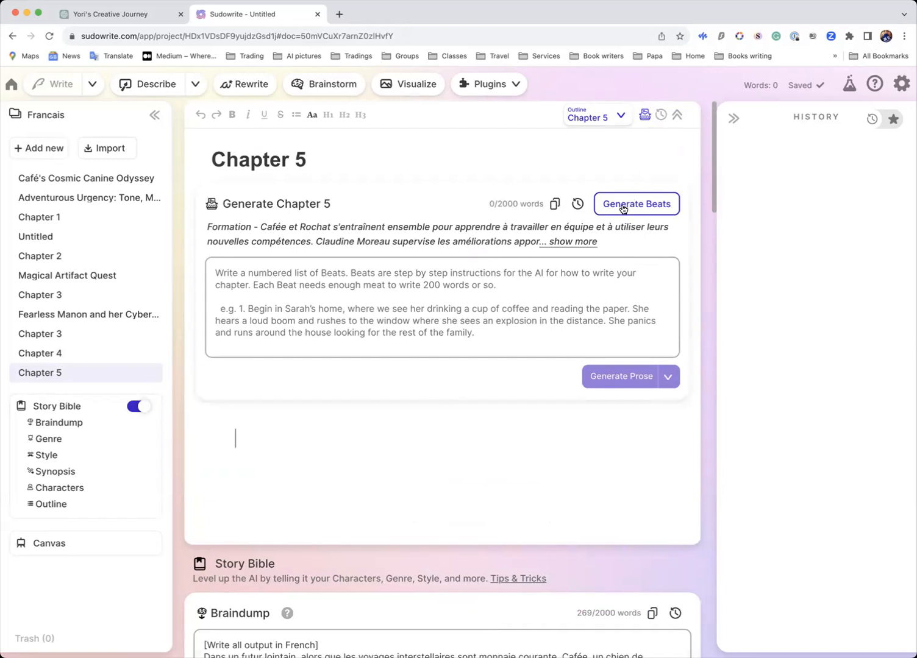
left_click(623, 209)
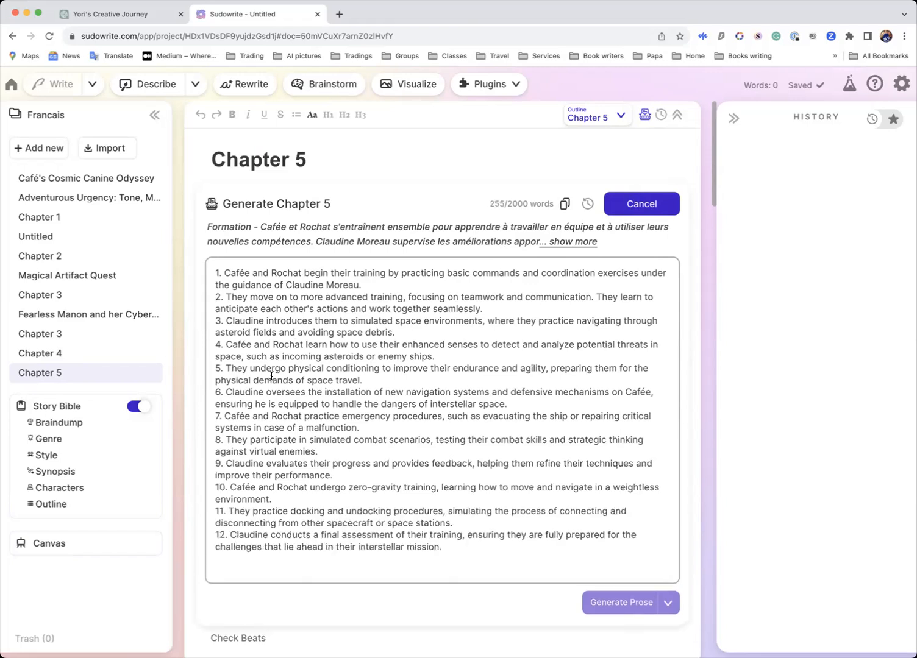
scroll(272, 376, "down", 5)
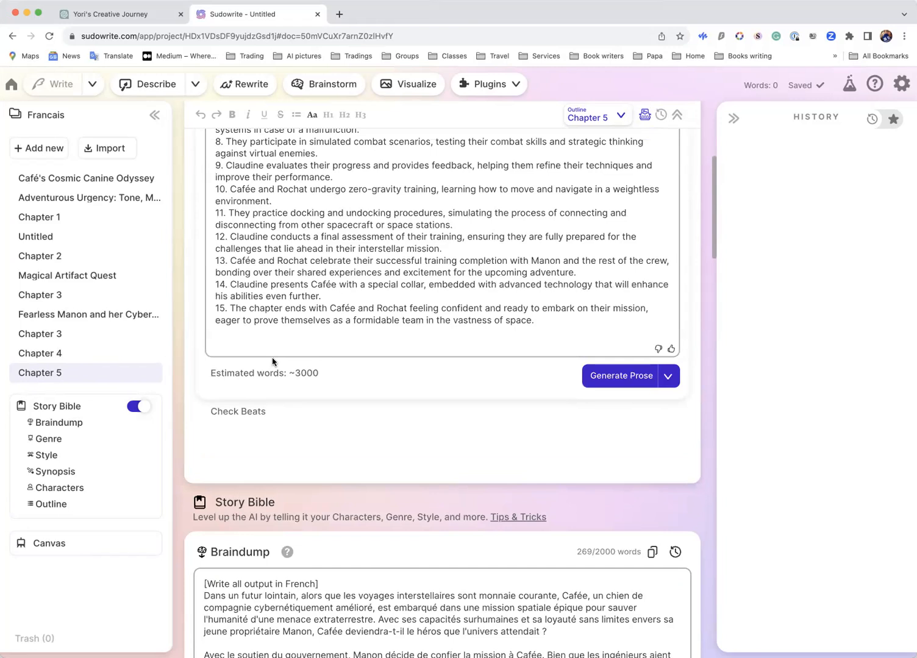
Step: Copy the "[Write all output in French]" instruction from the Genre text and place the insertion point at the start of the Style text
scroll(272, 361, "down", 5)
scroll(273, 359, "down", 8)
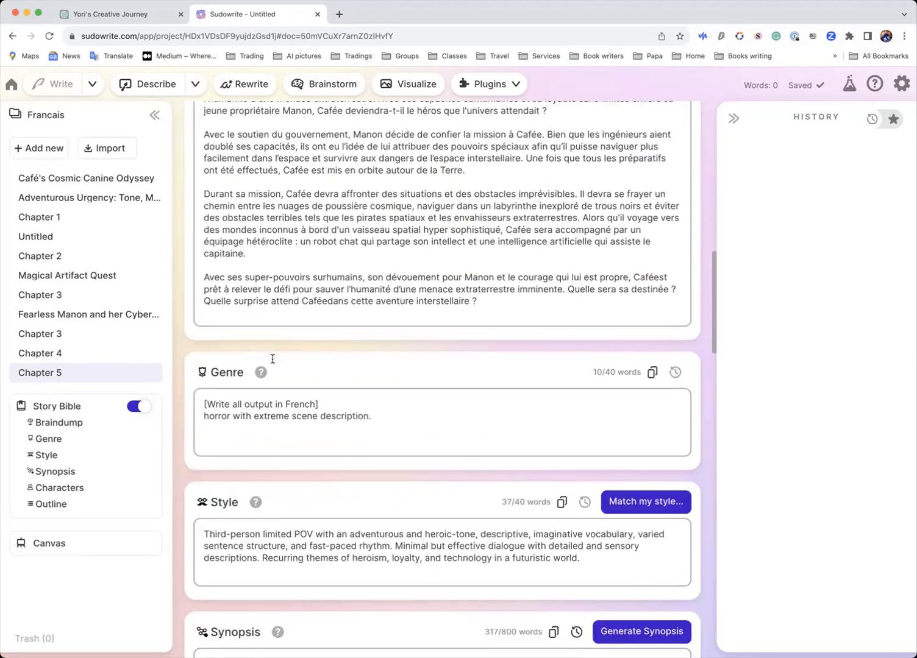
scroll(272, 359, "down", 1)
scroll(272, 361, "up", 1)
scroll(273, 360, "down", 1)
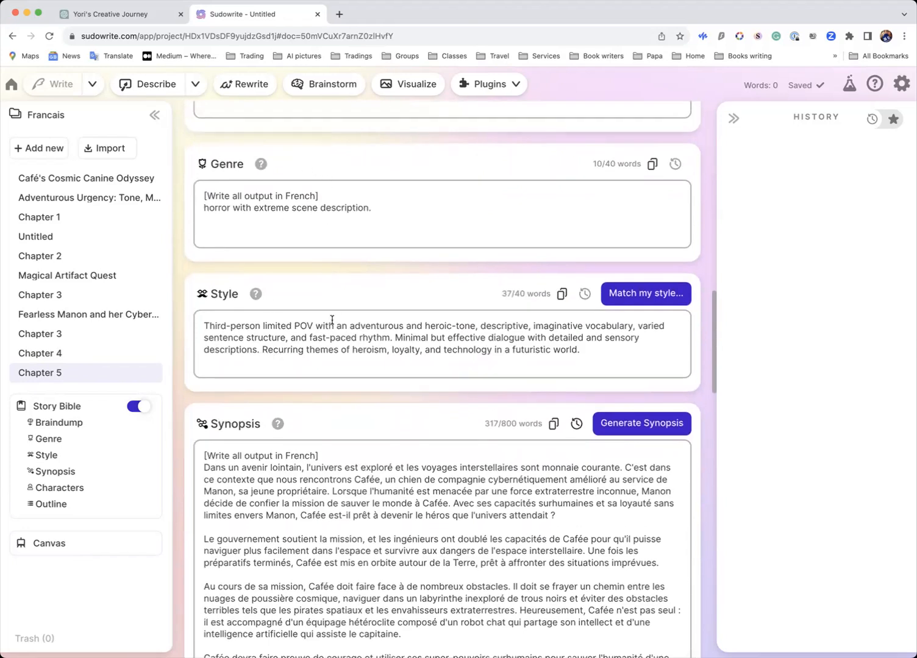
left_click_drag(321, 196, 200, 187)
key("super+c")
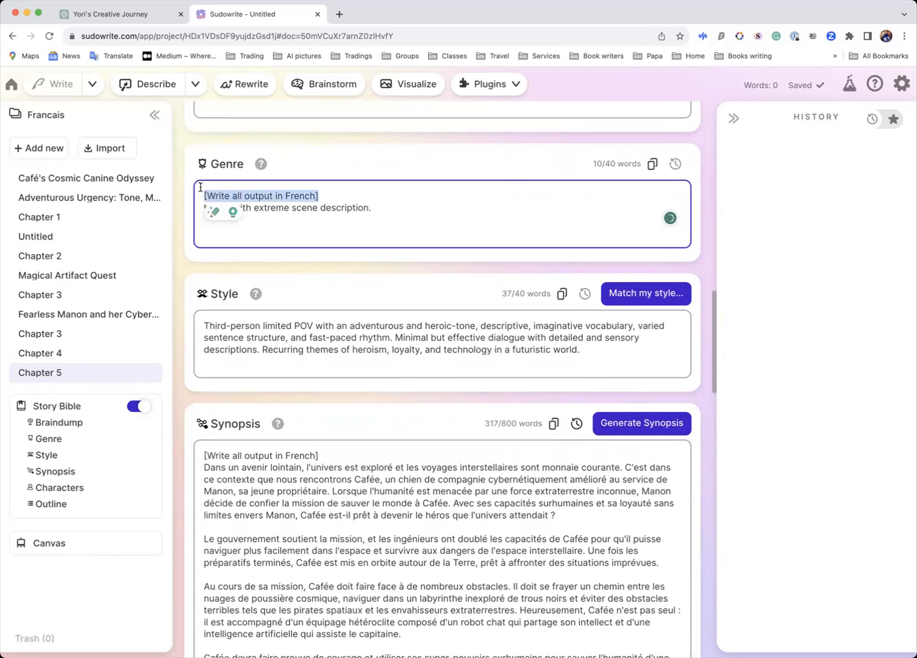
left_click(203, 329)
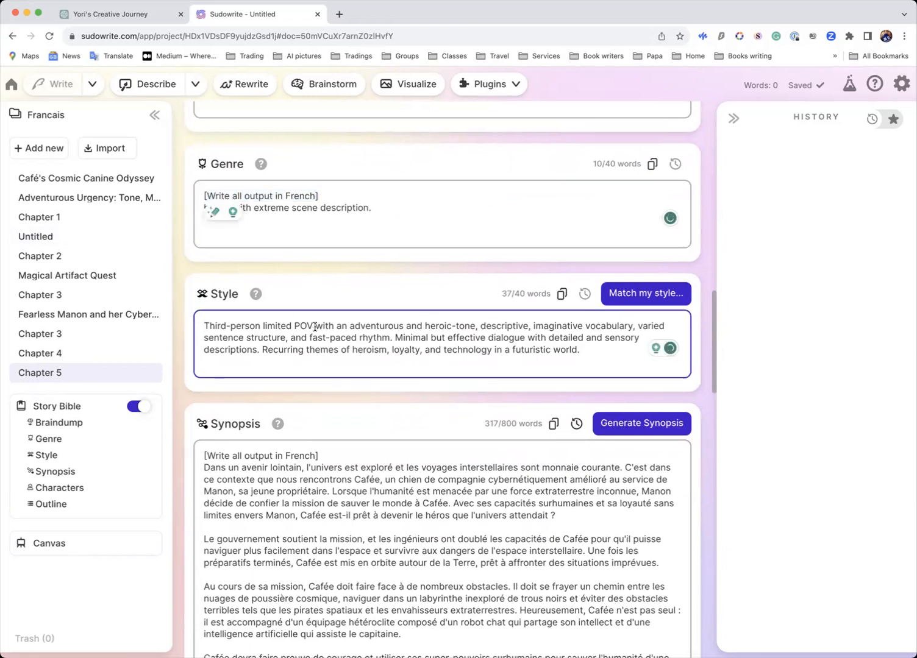
mouse_move(454, 327)
left_click(202, 326)
Step: Hyphenate the phrase in the Style text as "Recurring-themes-of-heroism" to lower the word count
left_click(305, 350)
key("BackSpace")
type("-")
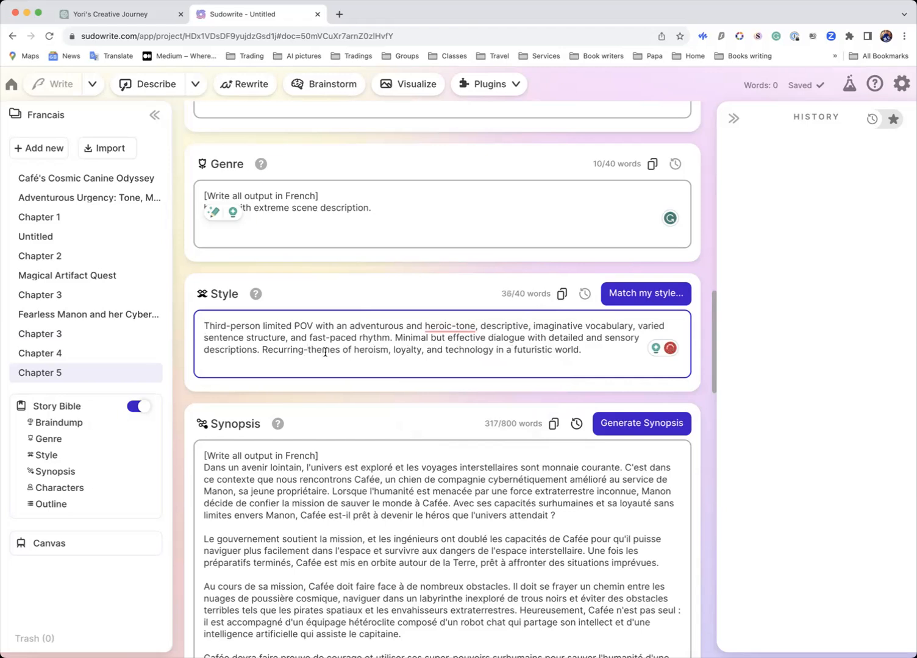
left_click(344, 351)
key("BackSpace")
type("-")
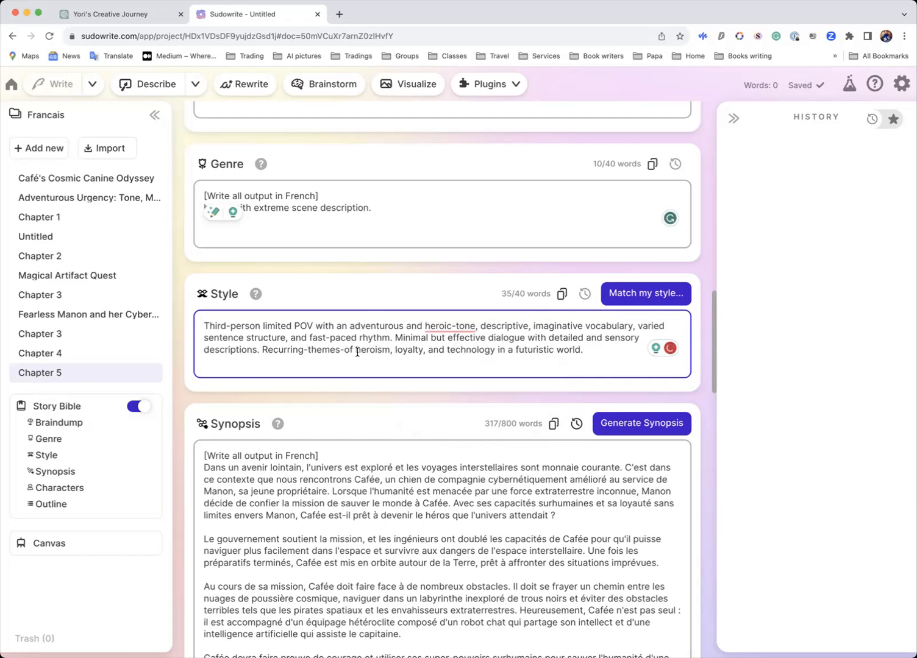
left_click(356, 351)
key("BackSpace")
type("-")
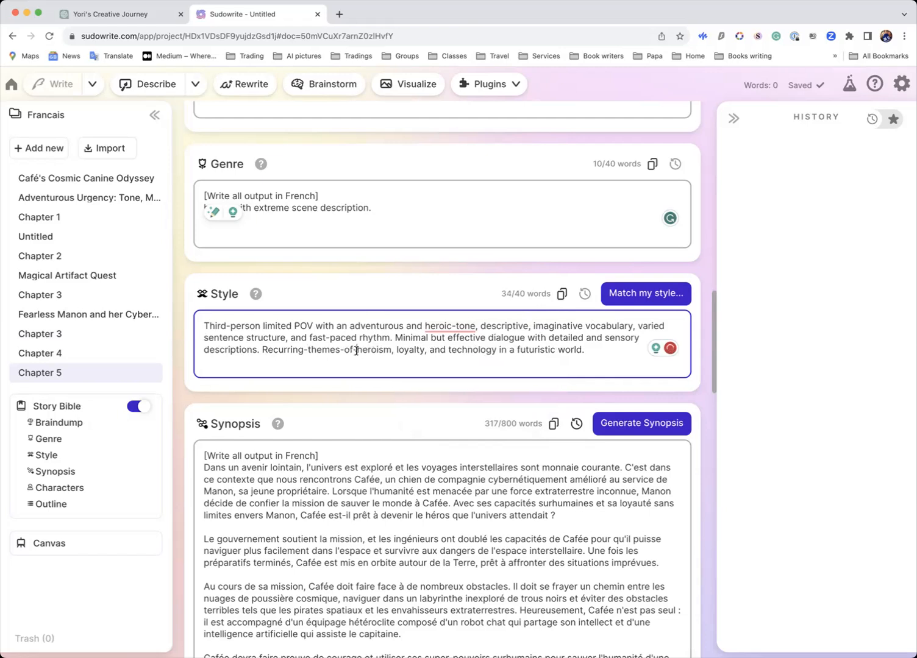
Step: Insert the copied "[Write all output in French]" instruction on its own line at the start of the Style text
scroll(305, 341, "down", 1)
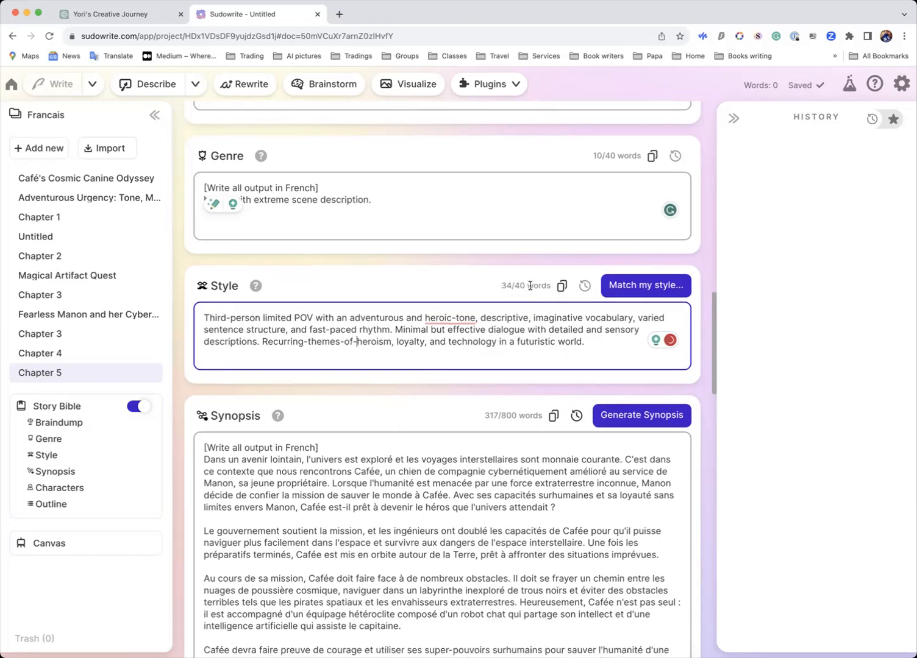
scroll(203, 317, "down", 1)
left_click(203, 313)
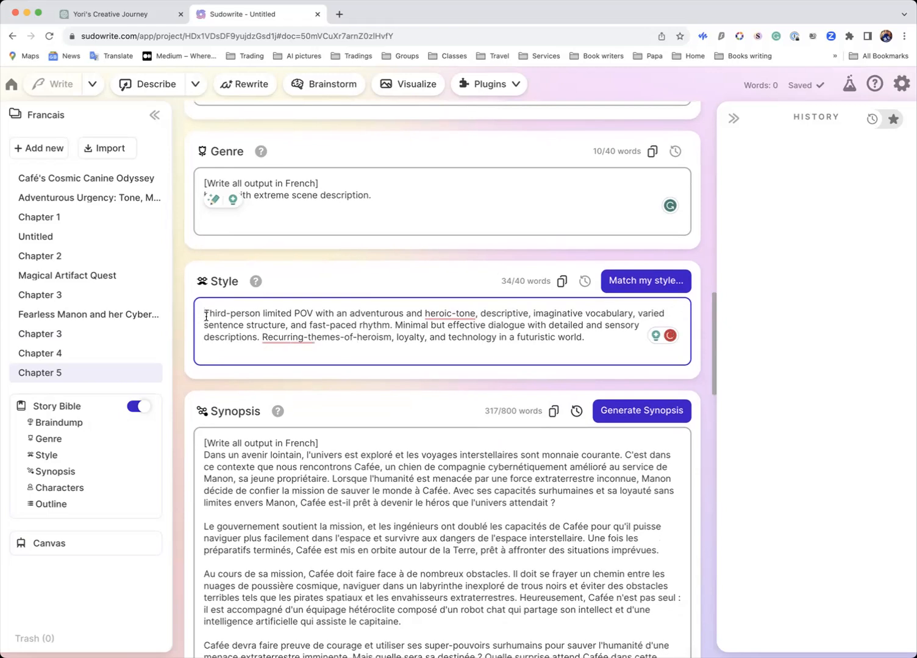
key("super+v")
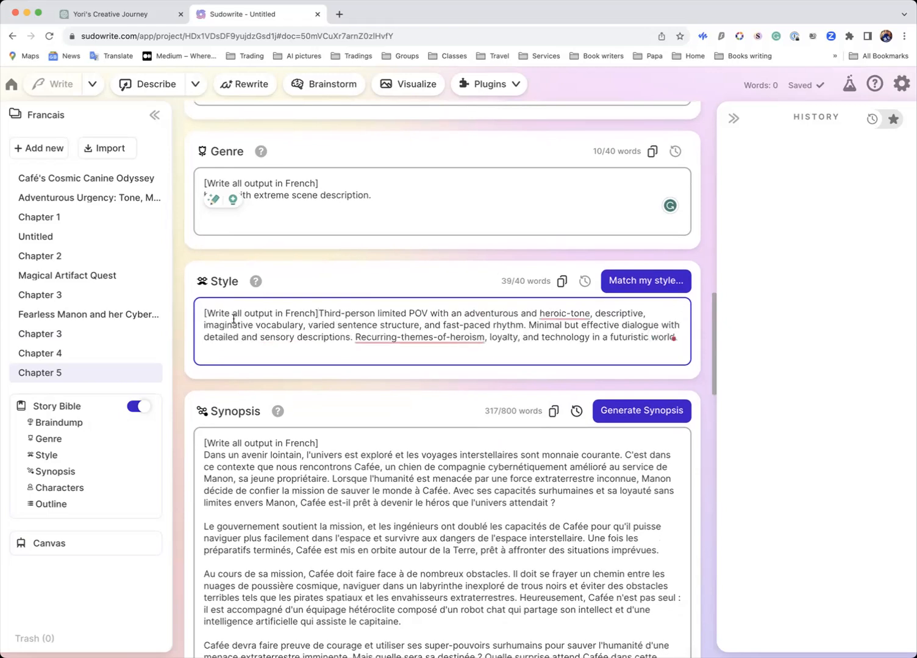
key("Return")
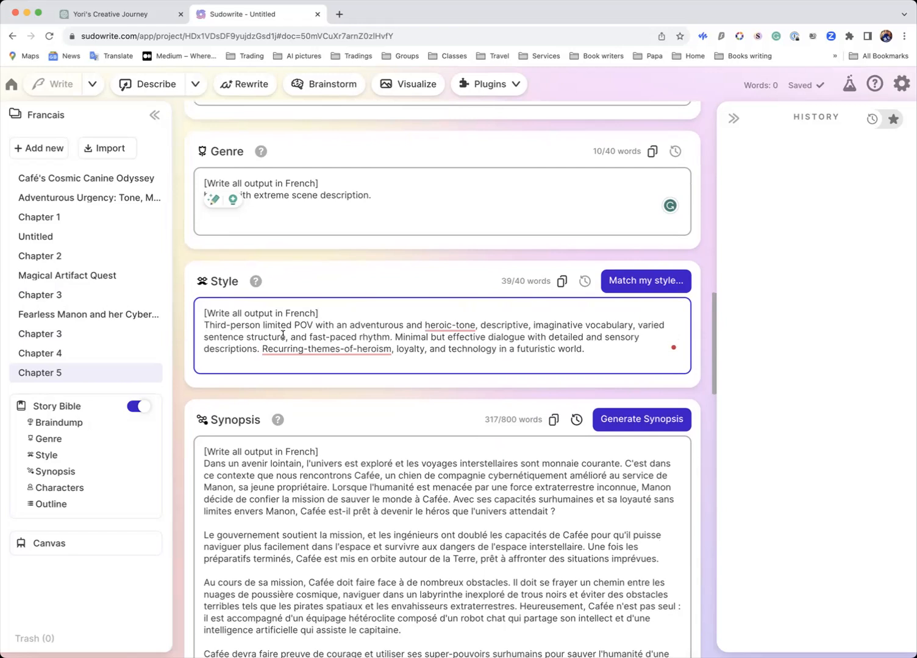
Step: Copy "[Write all output in French]" from the Characters text and insert it on its own line at the start of the Outline text
scroll(283, 336, "down", 6)
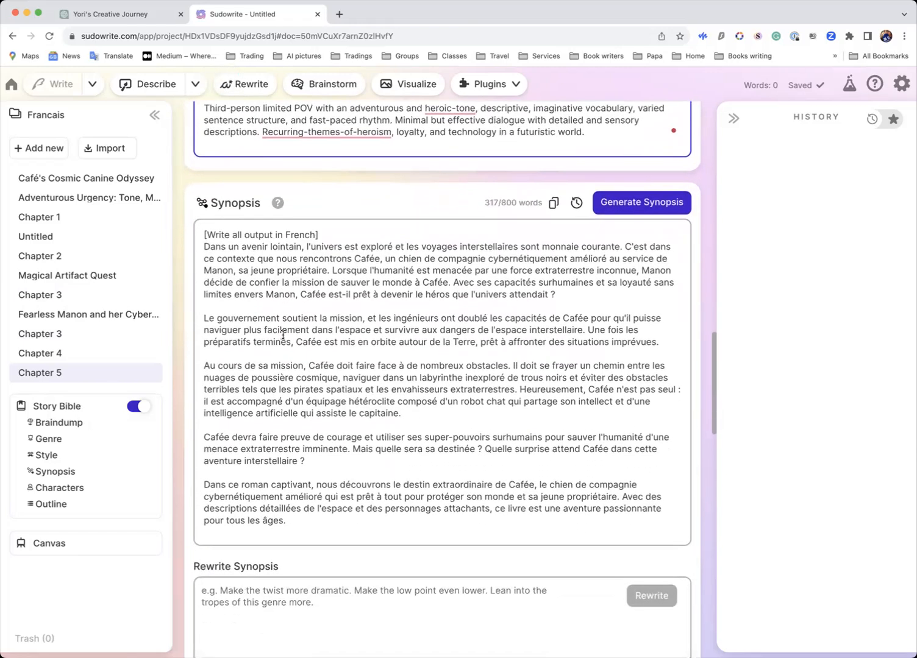
scroll(282, 335, "down", 1)
scroll(283, 335, "down", 14)
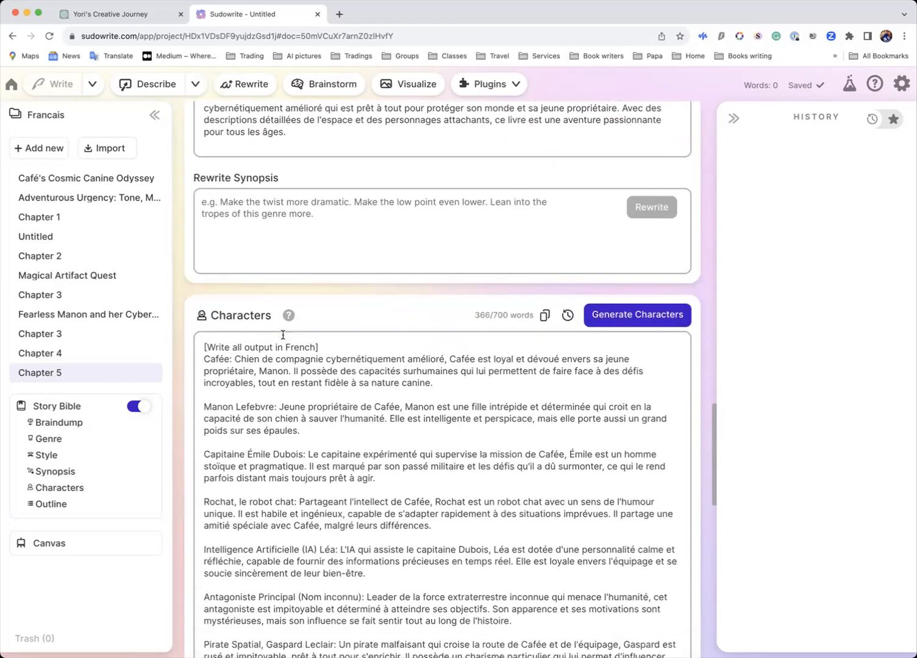
scroll(282, 334, "down", 13)
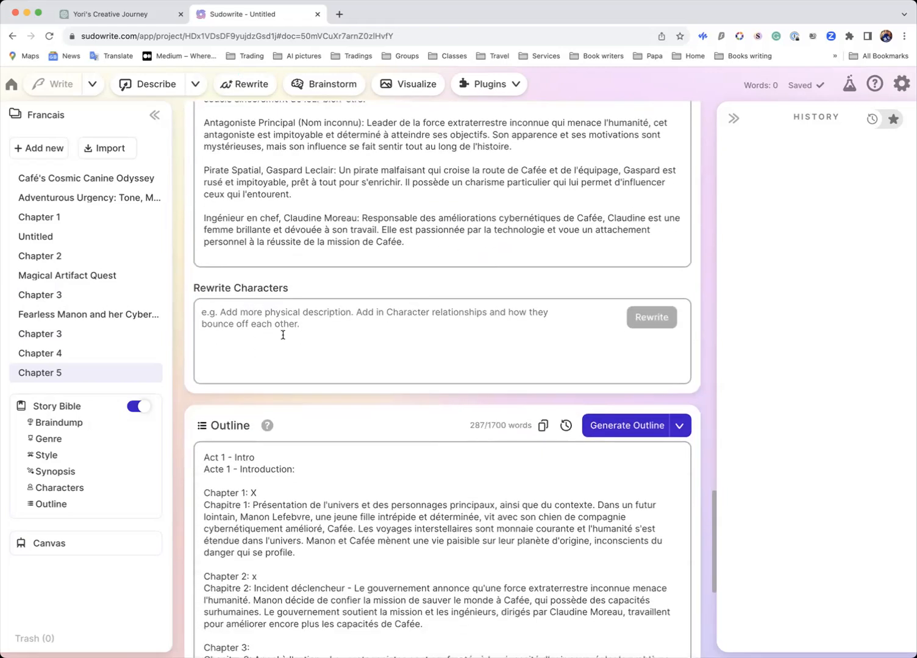
scroll(283, 334, "up", 1)
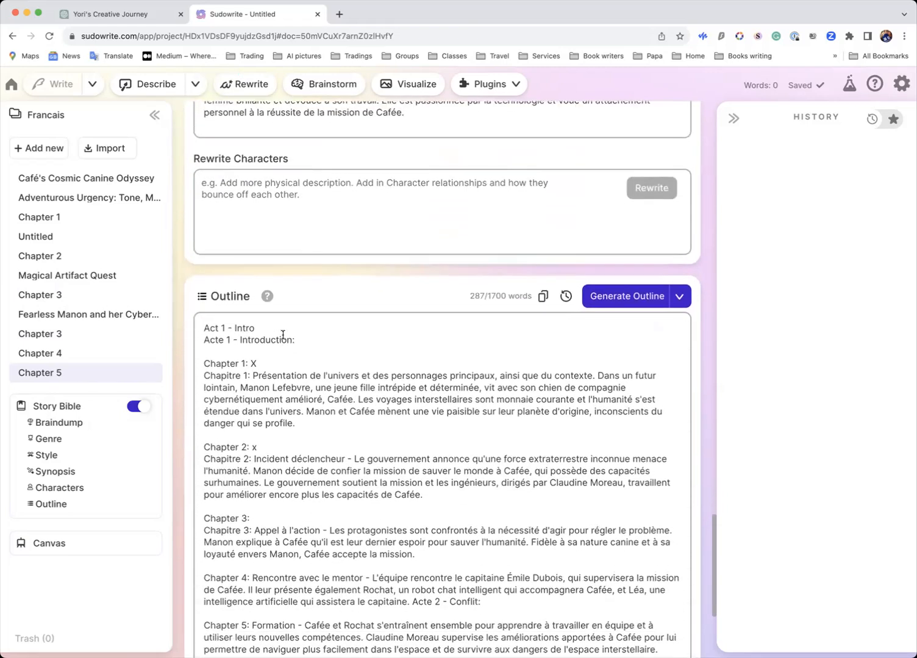
scroll(205, 327, "up", 6)
scroll(225, 322, "up", 15)
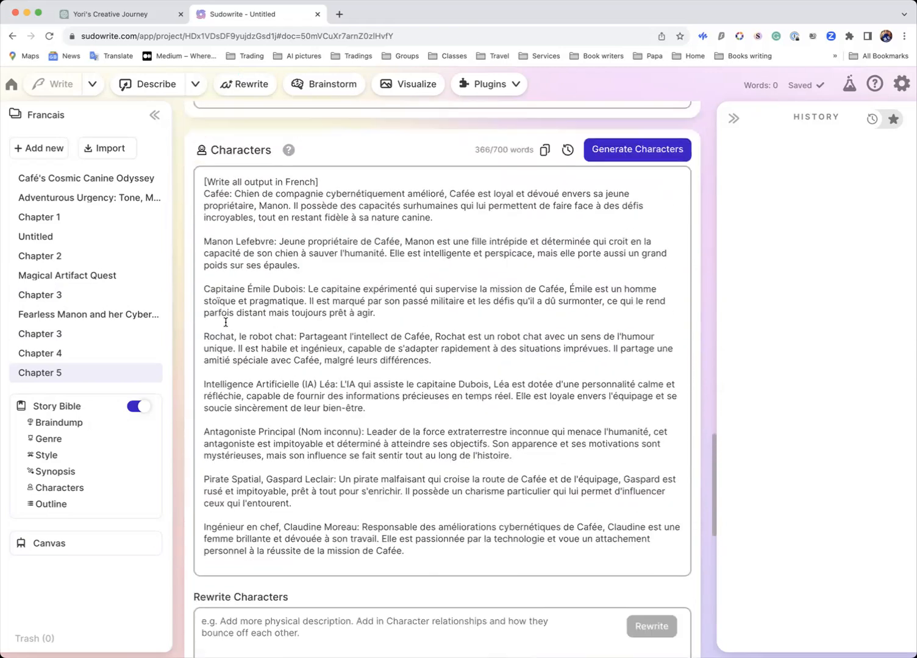
left_click_drag(321, 340, 191, 343)
key("super+c")
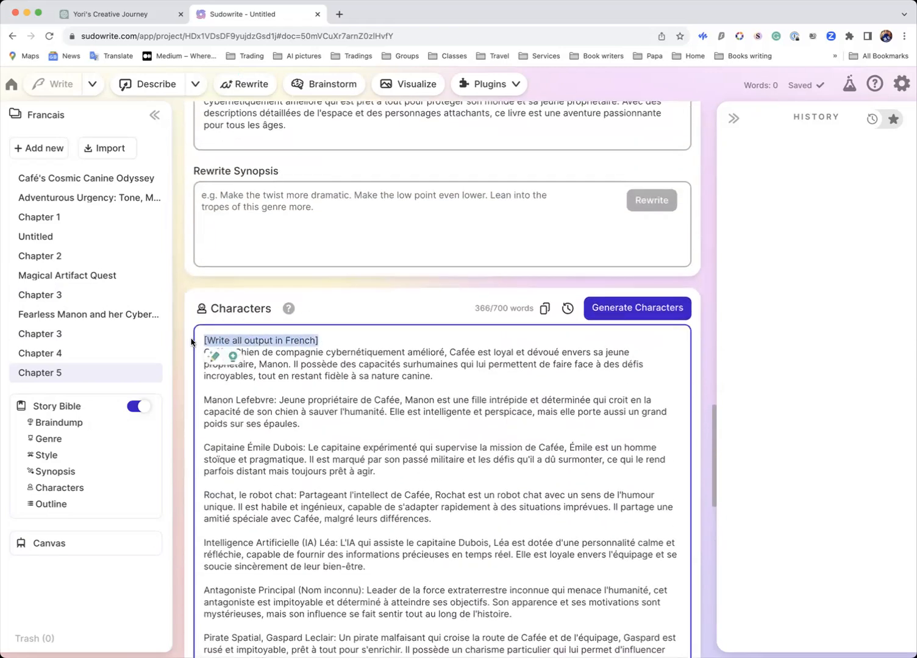
scroll(259, 381, "down", 17)
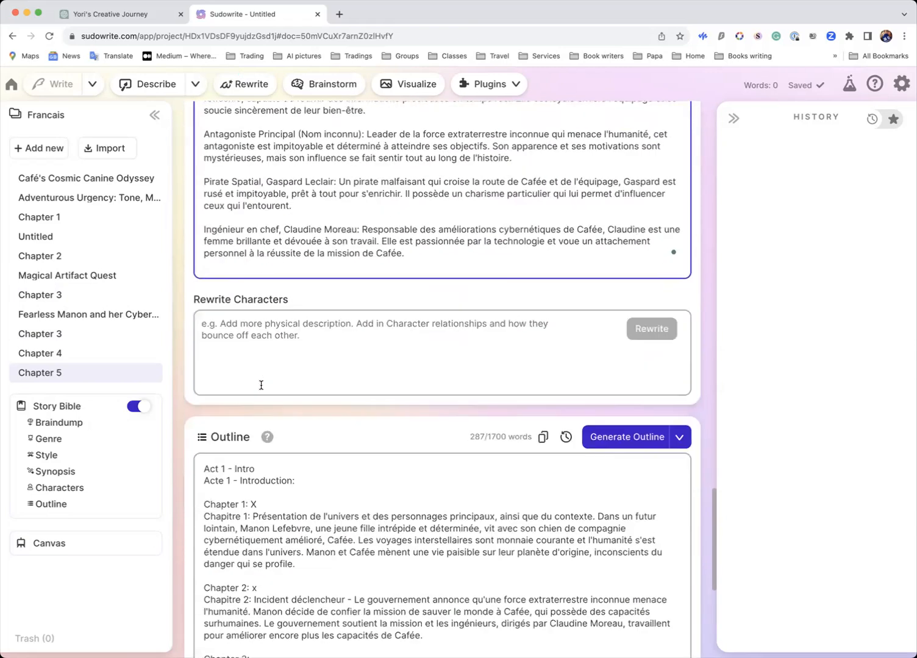
left_click(205, 428)
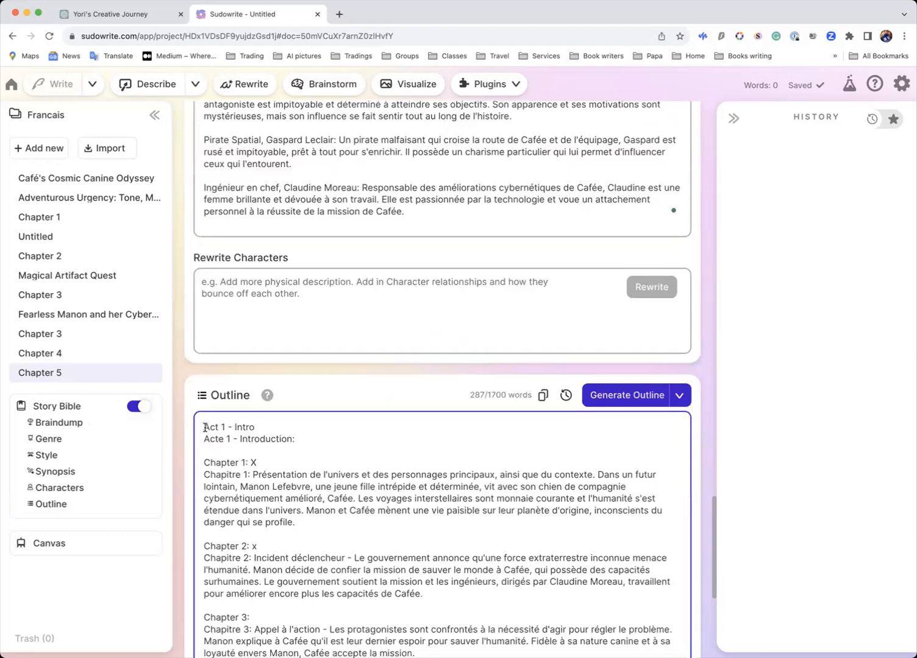
key("super+v")
key("Return")
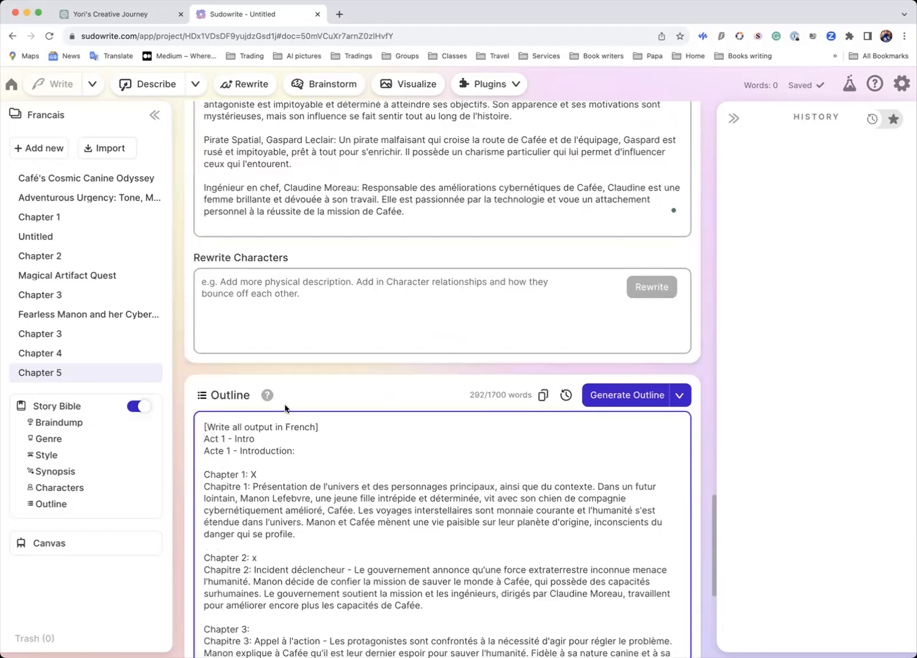
Step: Regenerate the Chapter 5 beats using the updated Story Bible
scroll(284, 405, "down", 12)
scroll(285, 405, "up", 20)
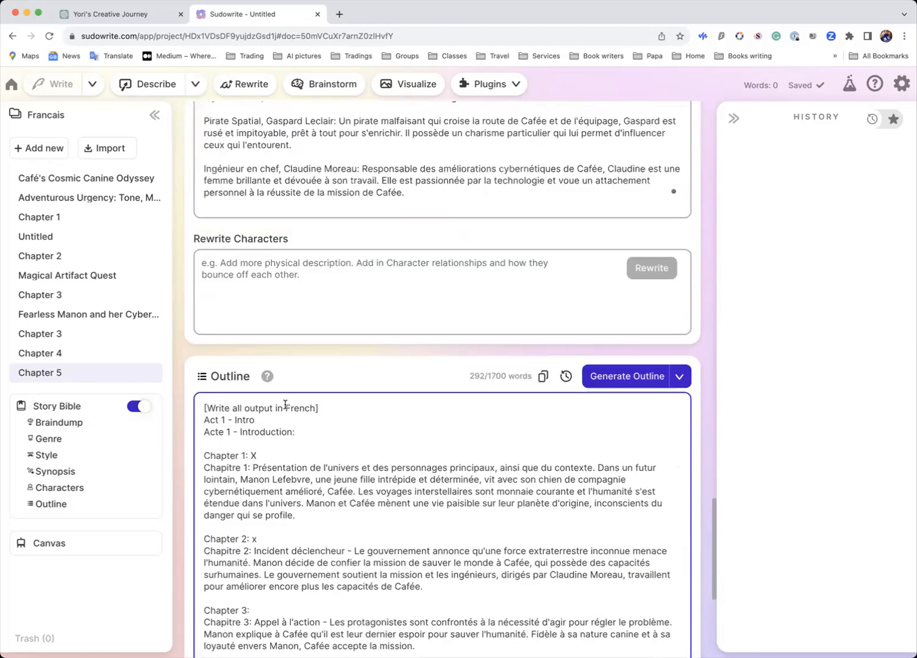
scroll(285, 405, "up", 10)
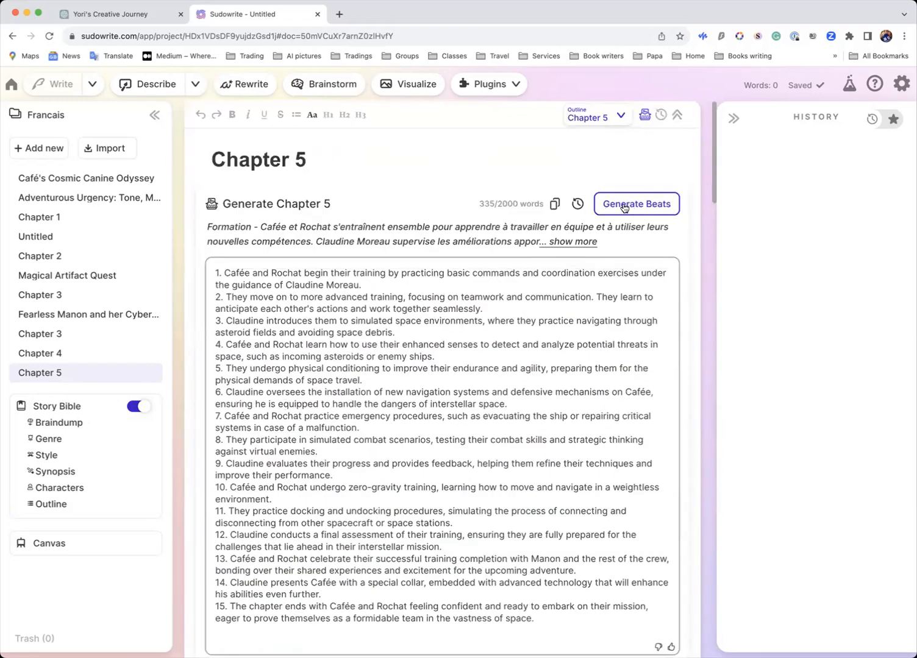
left_click(624, 205)
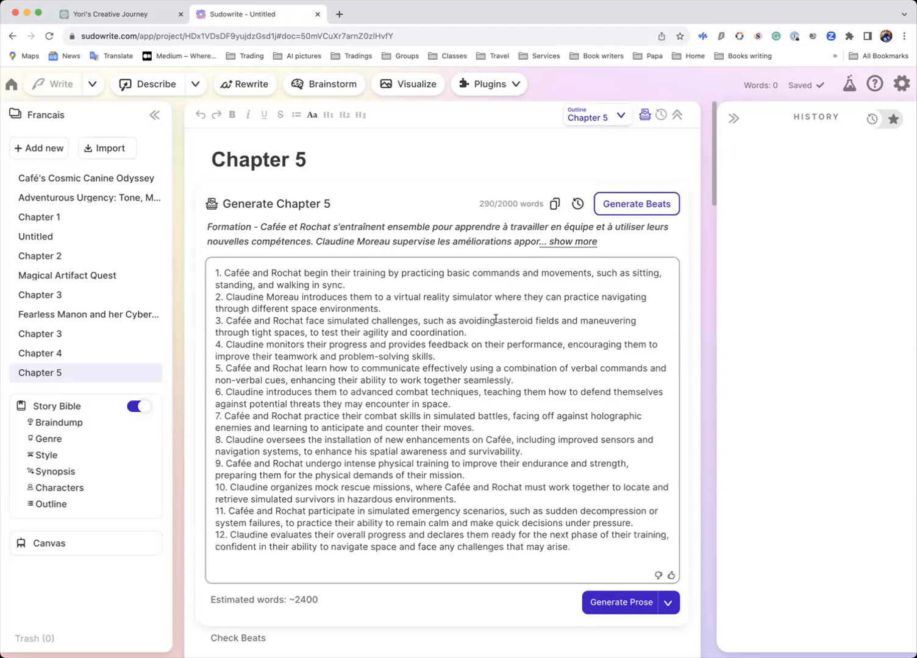
Step: Review the regenerated Chapter 5 beats and check every Story Bible section for the French output instruction
scroll(518, 307, "down", 1)
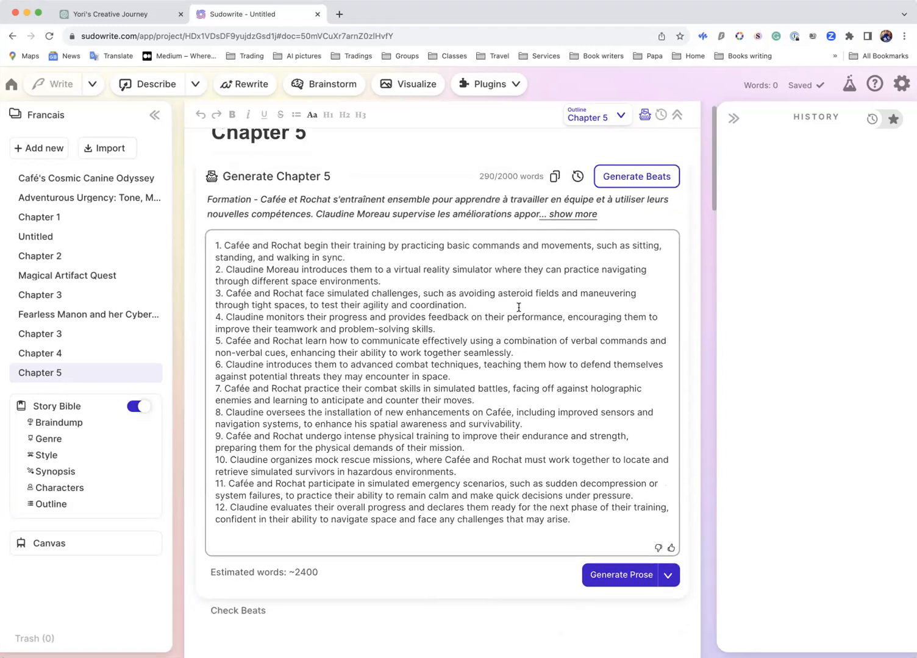
scroll(518, 307, "down", 5)
scroll(518, 307, "down", 3)
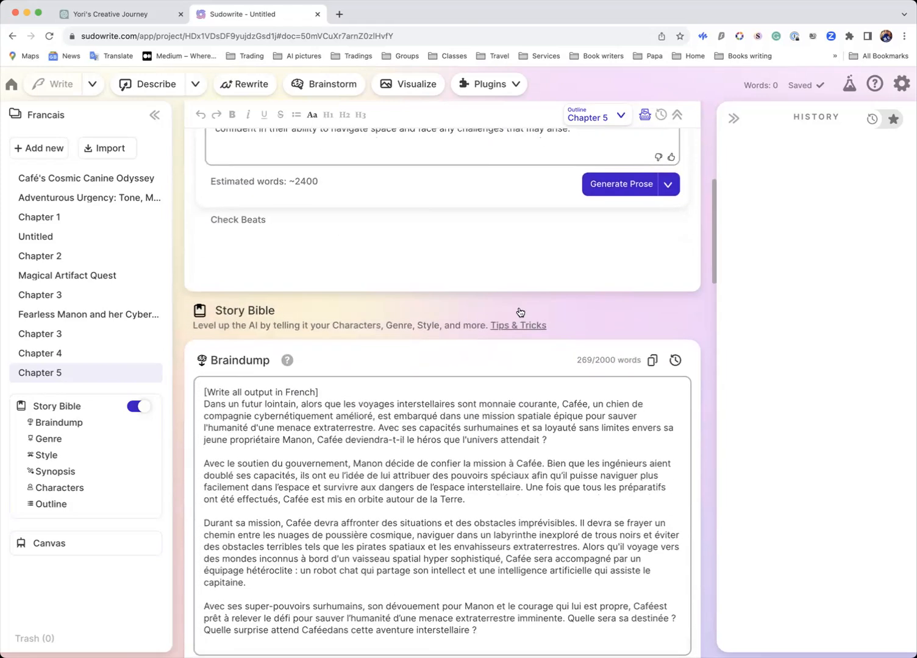
scroll(520, 312, "down", 7)
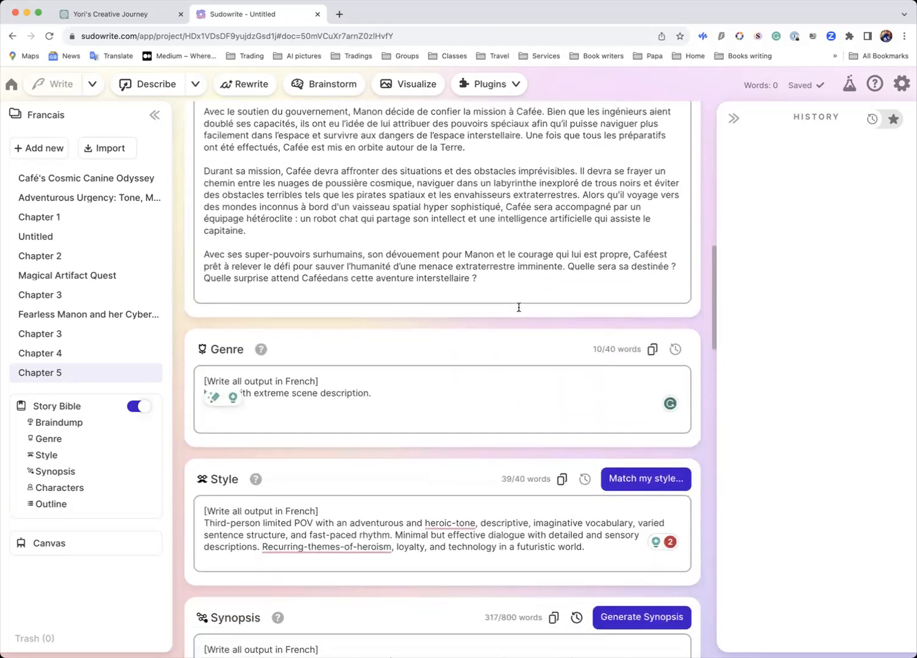
scroll(518, 307, "down", 1)
scroll(518, 312, "down", 3)
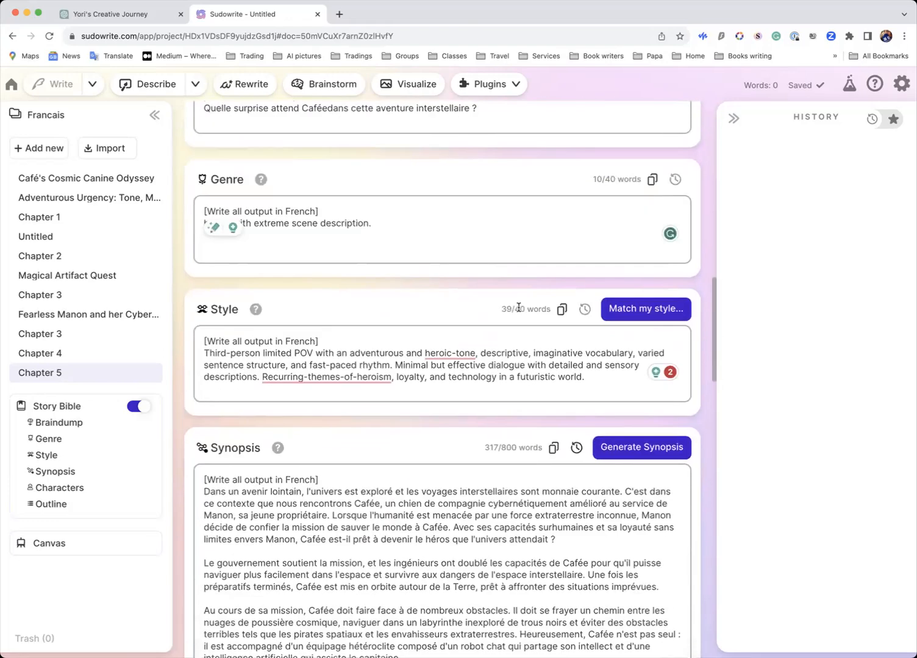
scroll(518, 307, "down", 13)
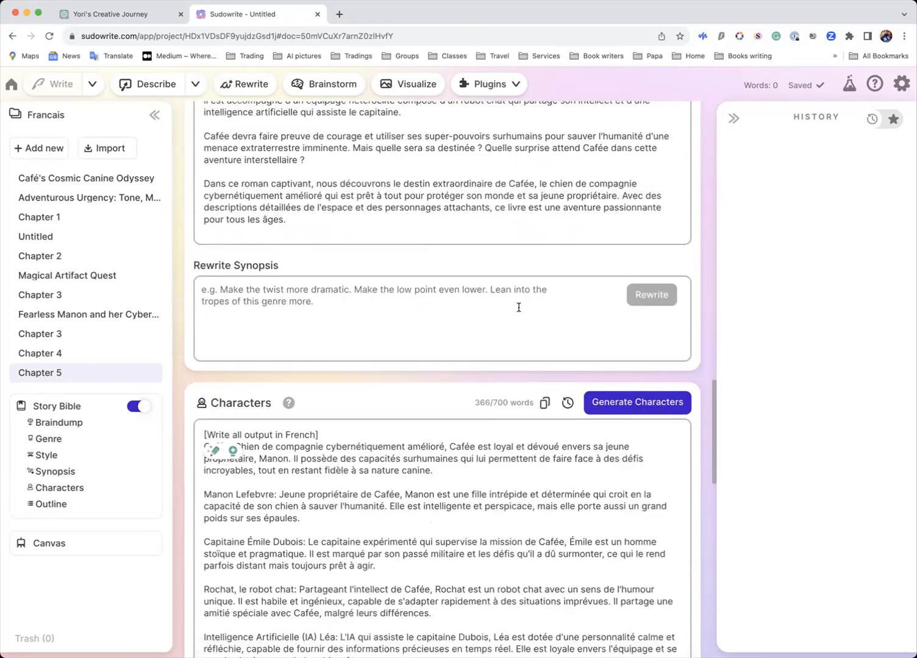
scroll(518, 308, "down", 9)
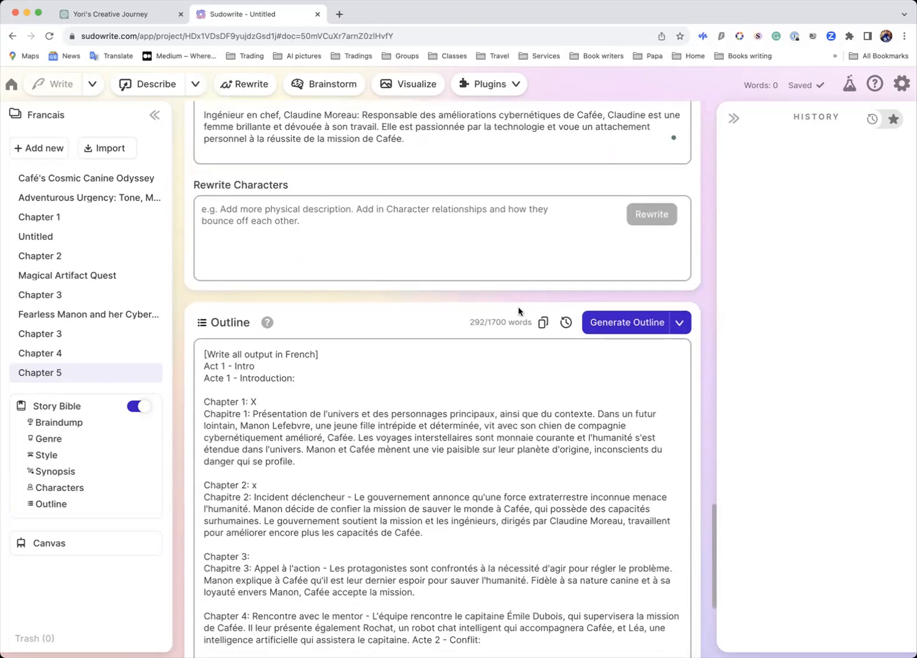
scroll(518, 311, "down", 3)
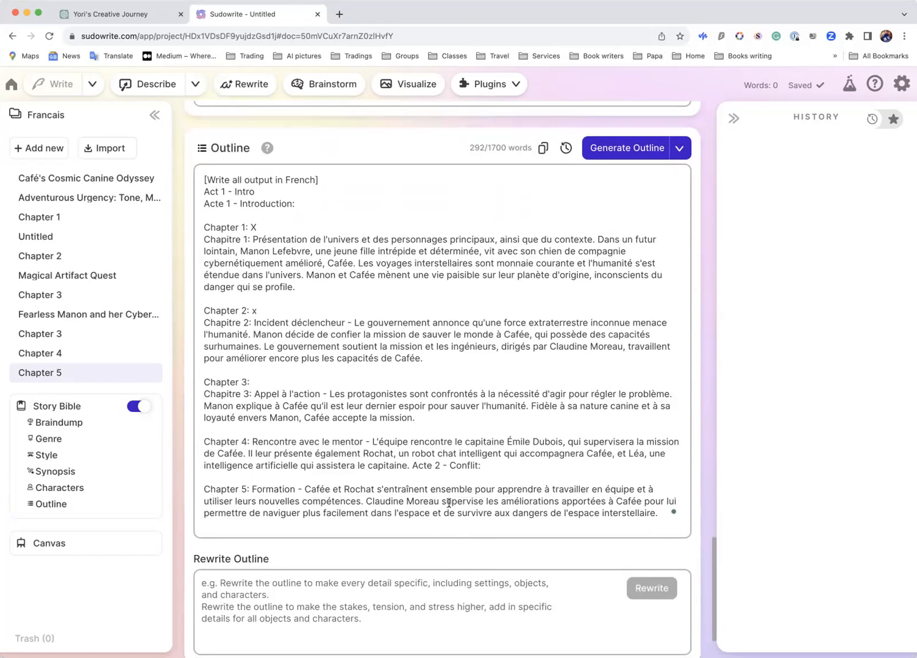
scroll(449, 504, "down", 2)
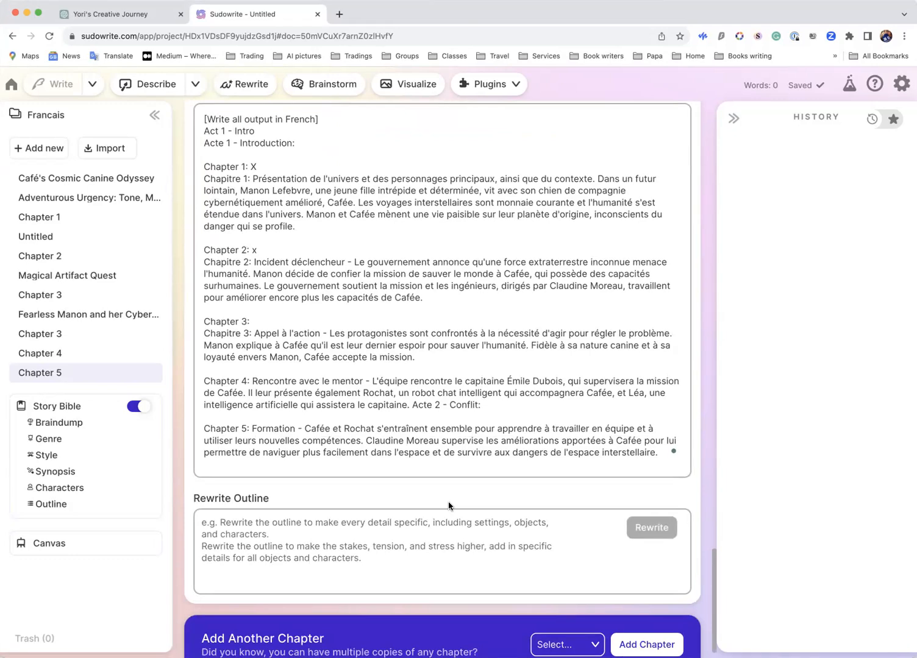
scroll(448, 506, "up", 10)
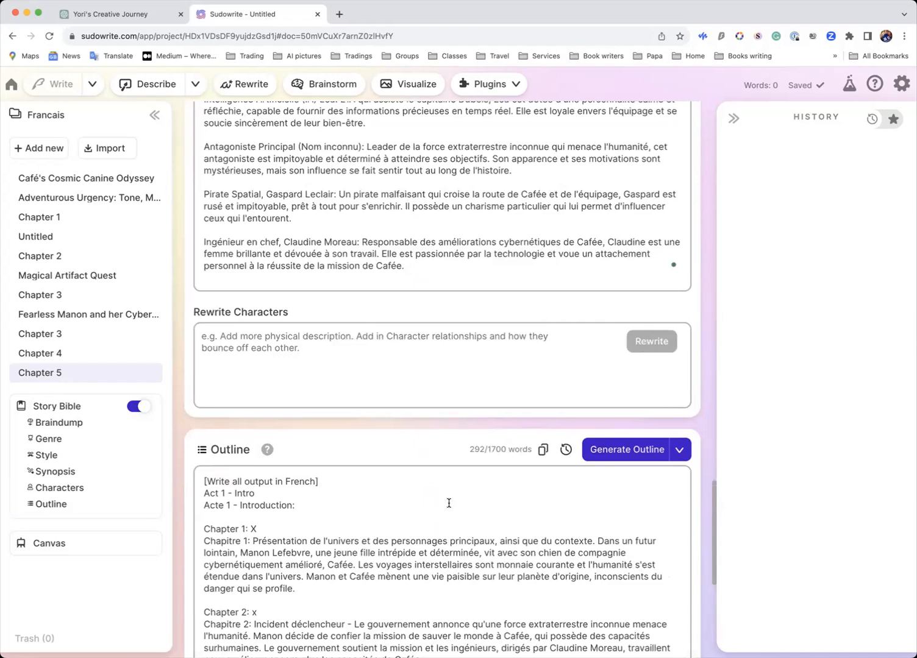
scroll(449, 503, "up", 20)
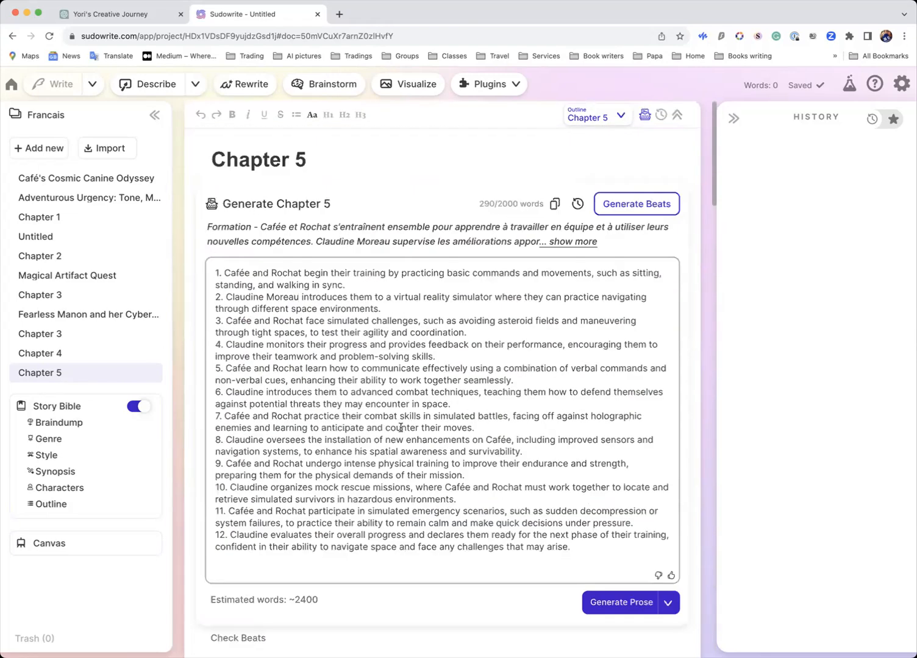
Step: Rate the Chapter 5 beats as disappointing, submit the feedback "The Beats are no longer in French?" and close the feedback dialog
left_click(658, 576)
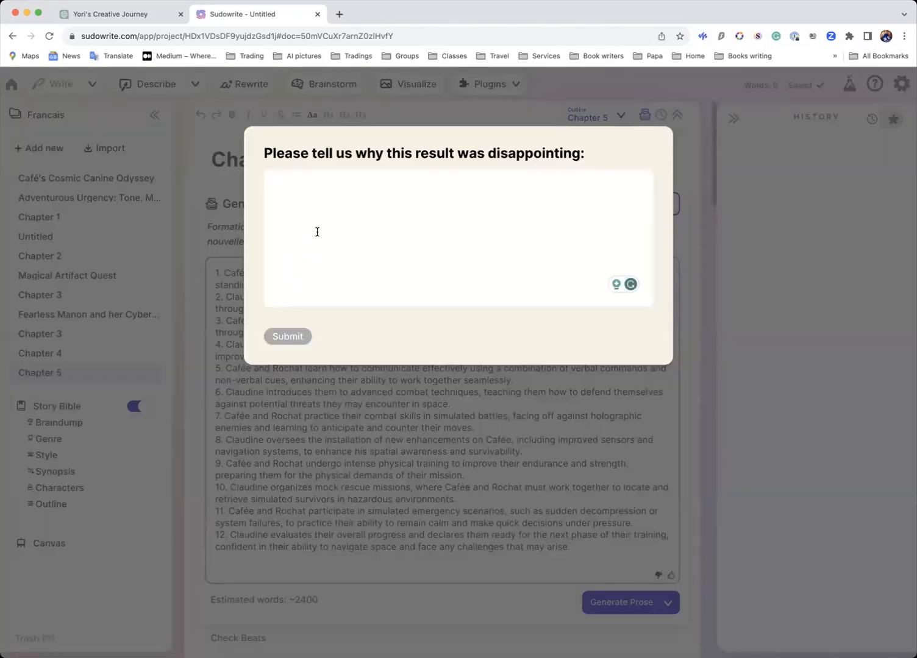
type("The Beats are")
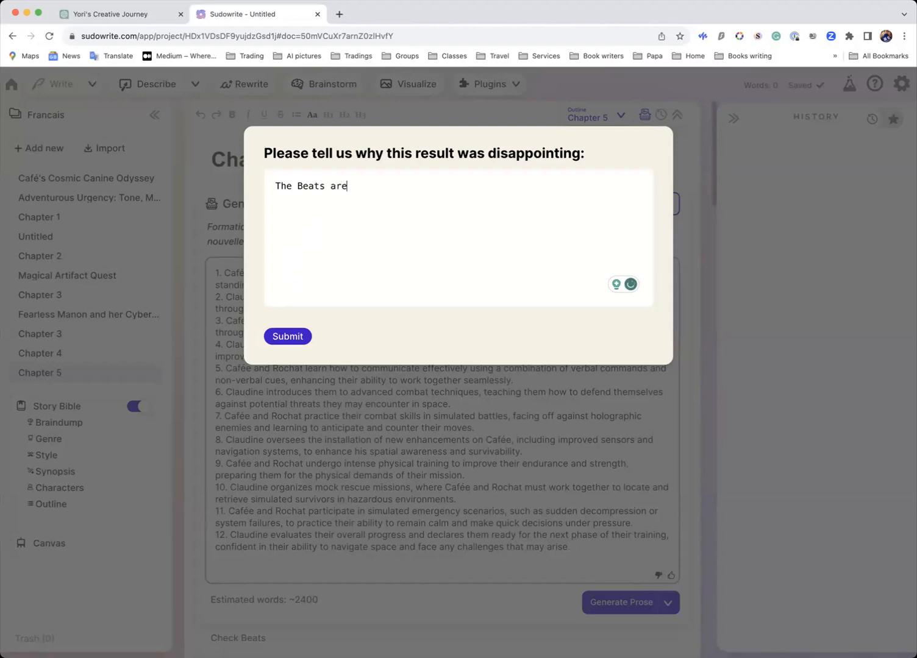
type(" no longer in French?")
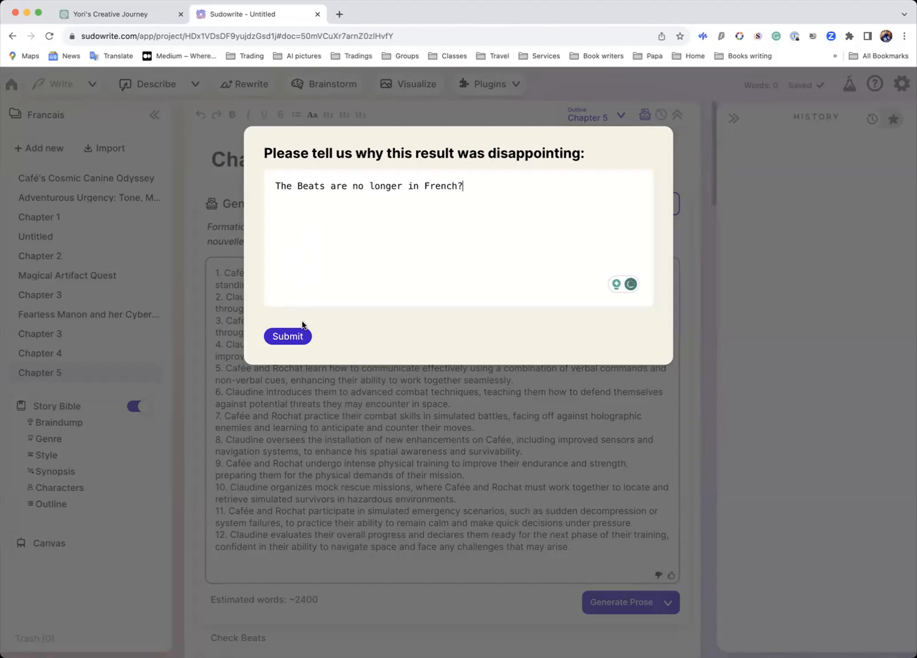
left_click(291, 340)
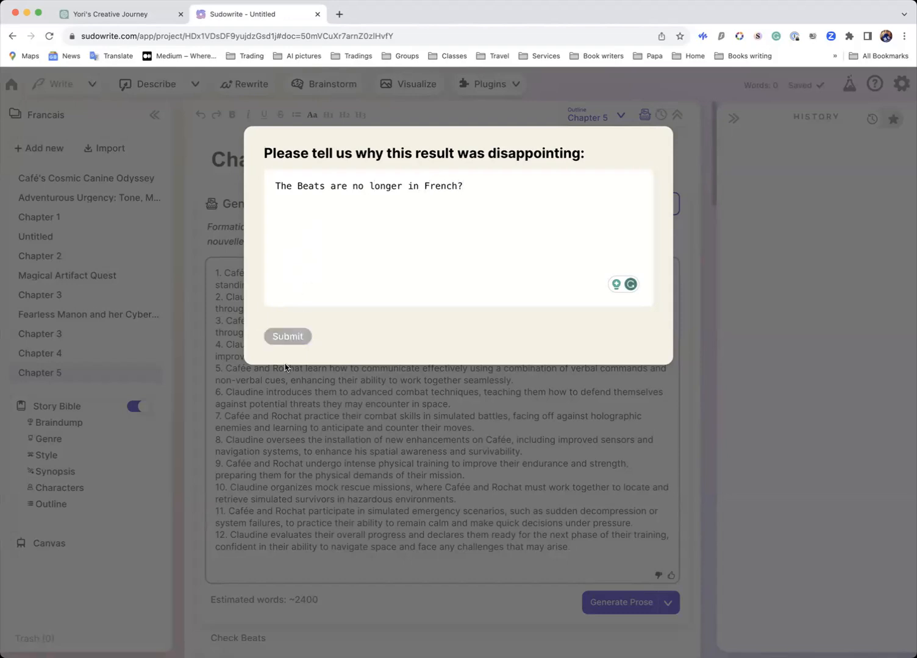
left_click(212, 370)
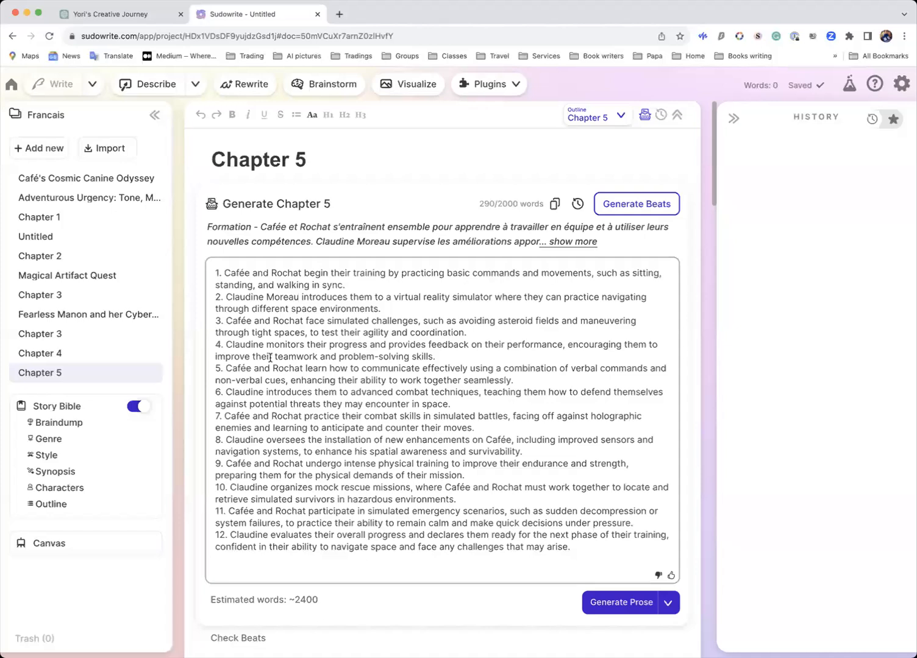
scroll(270, 359, "down", 1)
scroll(270, 358, "down", 5)
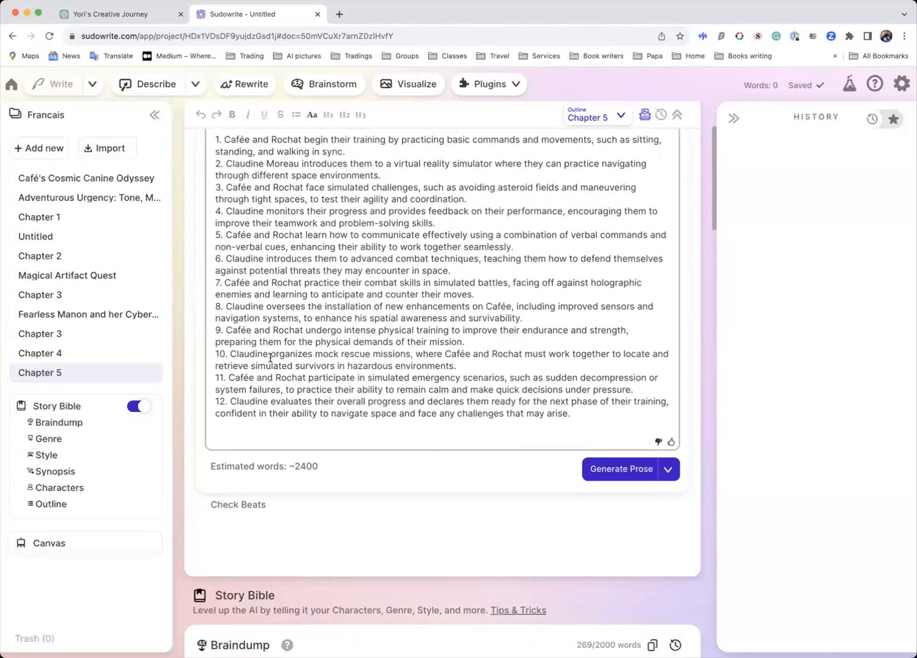
Step: Expand the Check Beats preview and compare its numbered list with the Chapter 5 beats
scroll(270, 358, "down", 4)
scroll(270, 358, "up", 8)
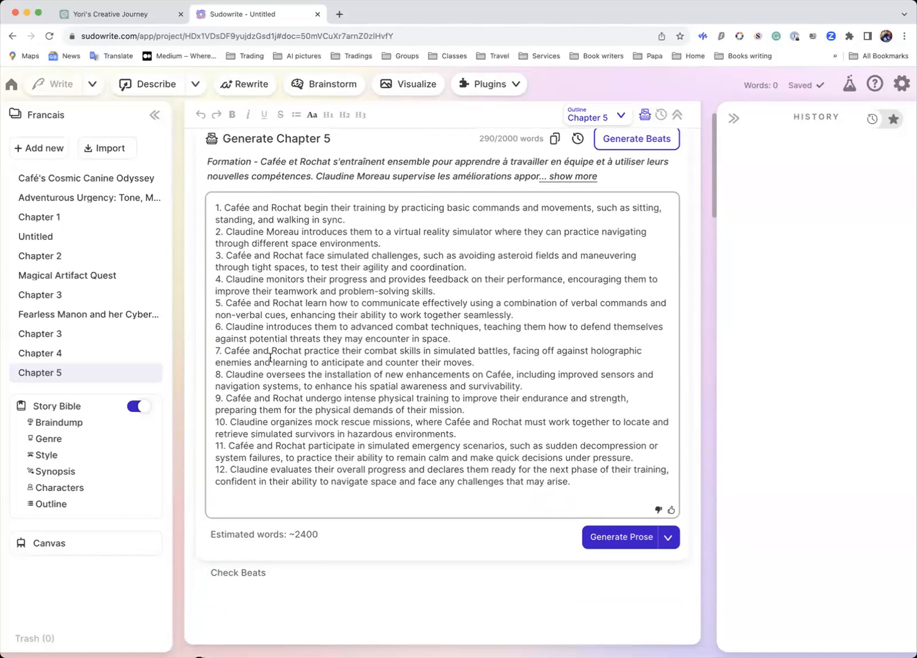
scroll(270, 358, "up", 2)
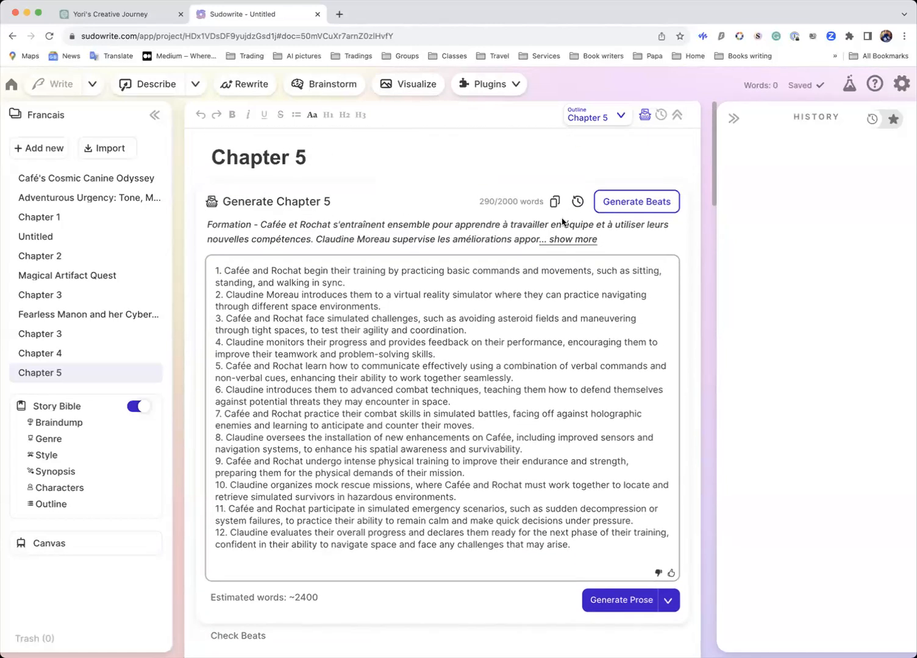
scroll(475, 603, "down", 4)
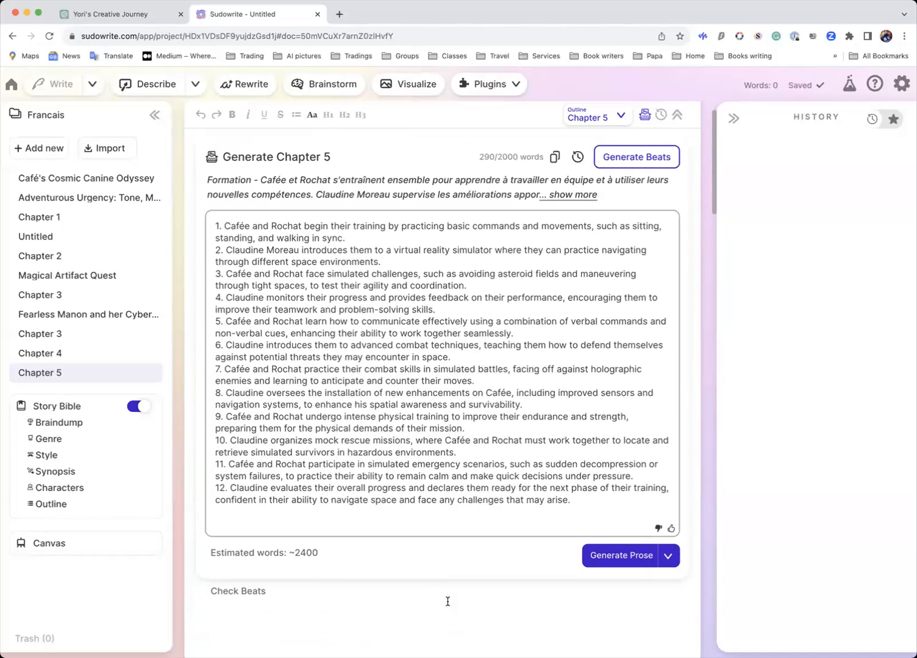
left_click(245, 503)
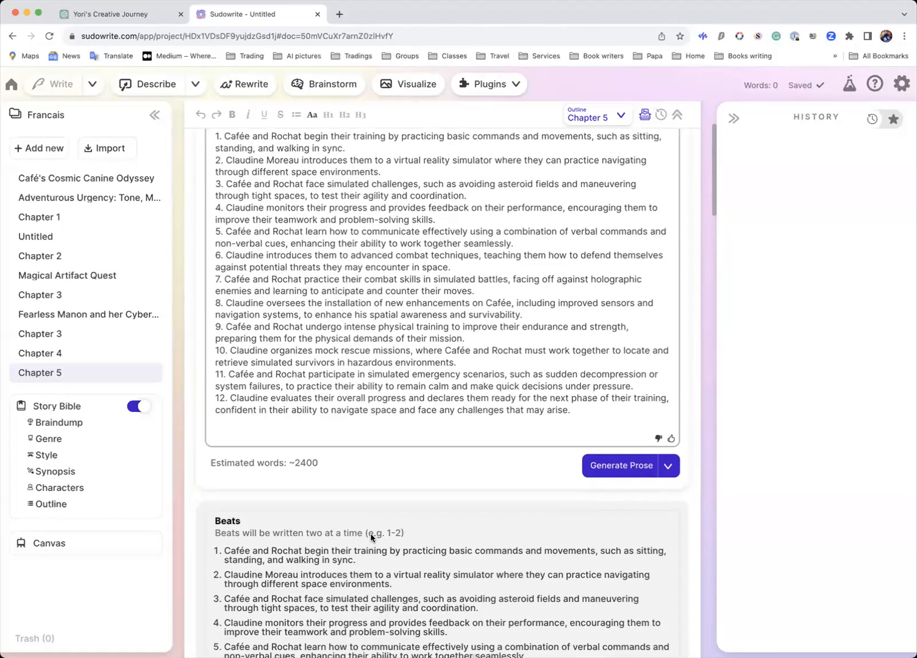
scroll(370, 534, "down", 5)
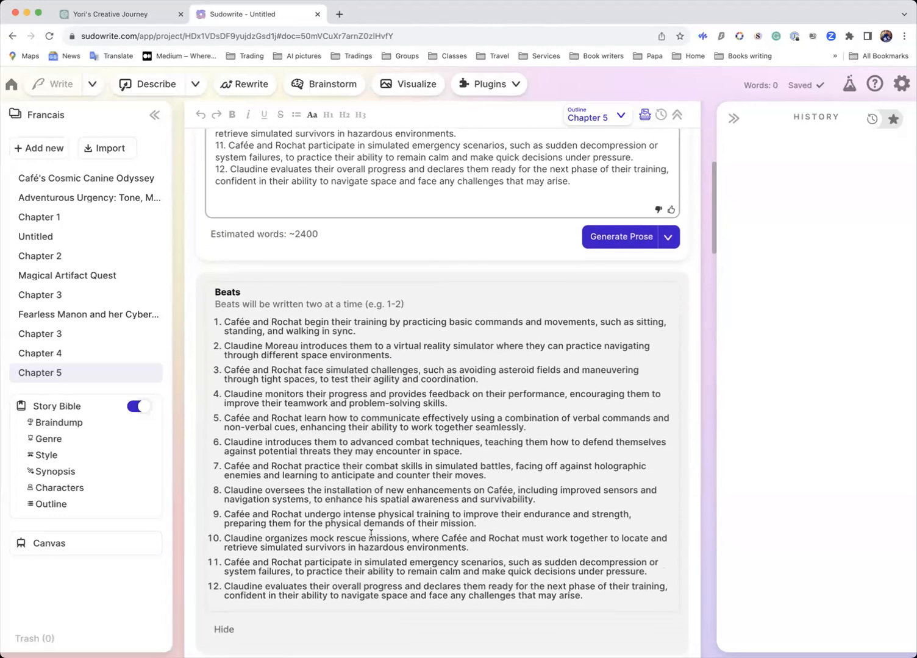
scroll(371, 534, "up", 7)
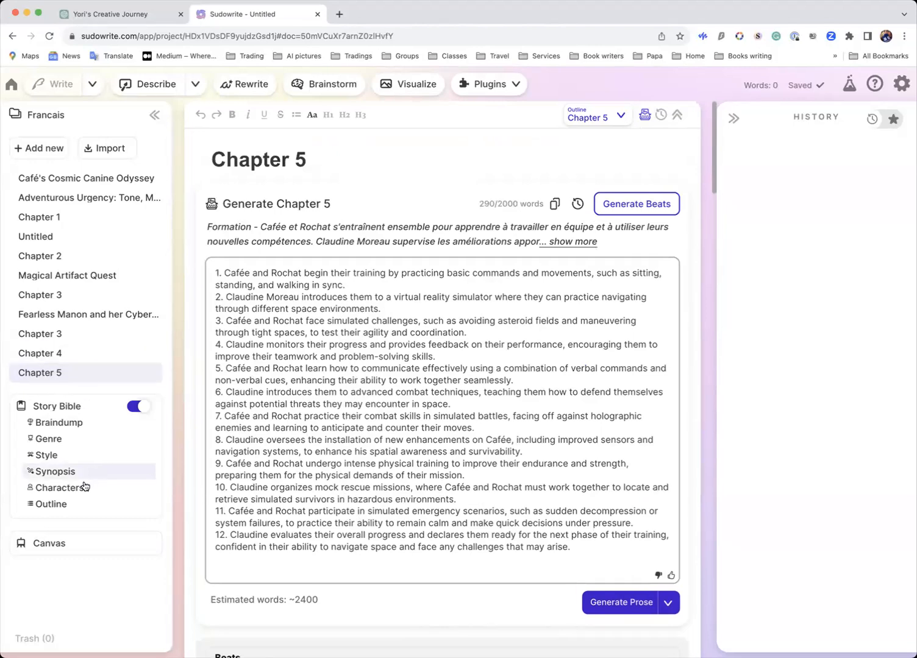
Step: Copy "[Write all output in French]" from the start of the Outline and insert it on its own line directly above Chapter 5
left_click(77, 506)
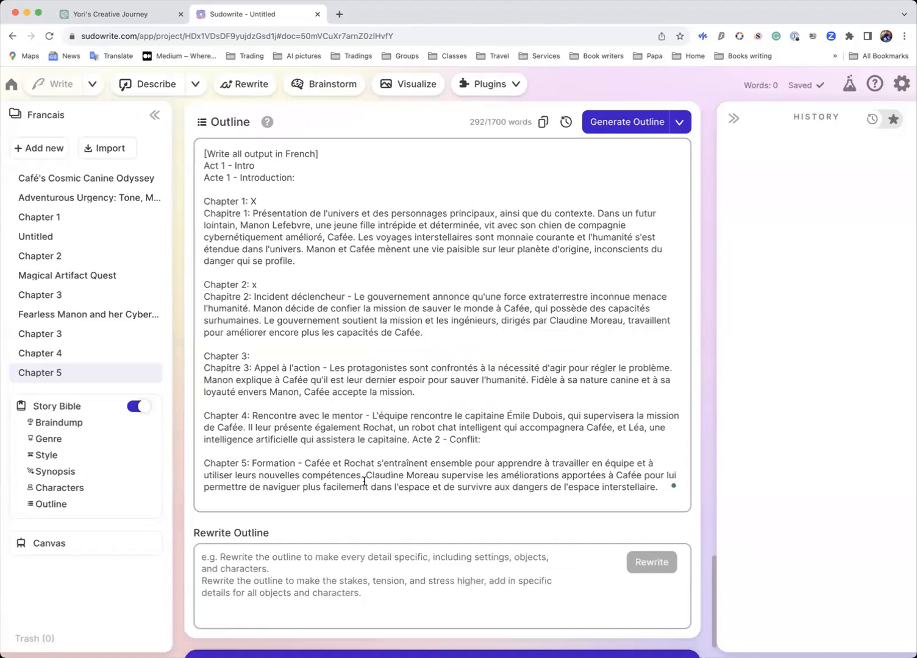
scroll(354, 427, "up", 3)
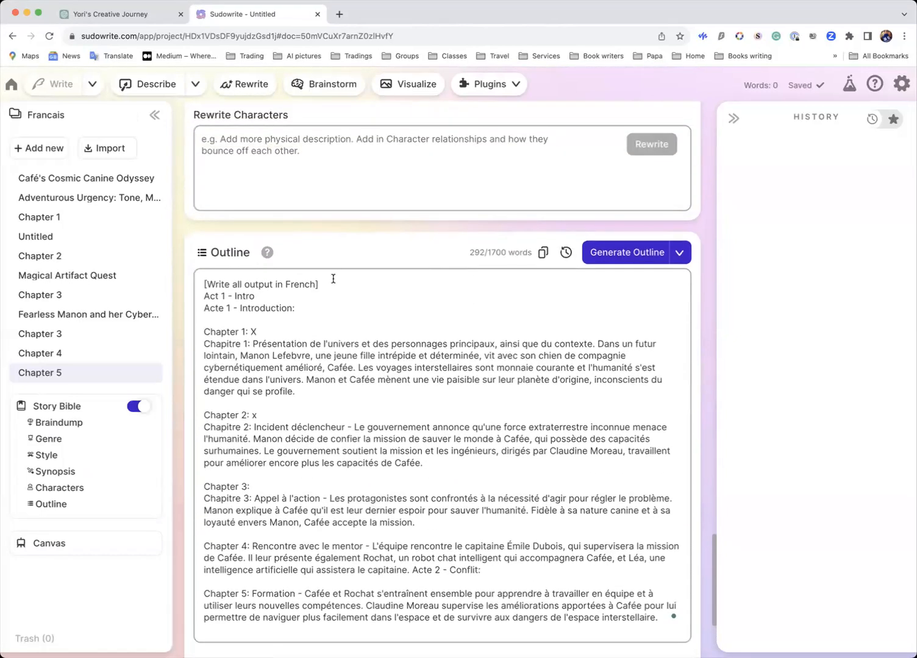
left_click_drag(334, 280, 205, 278)
key("super+c")
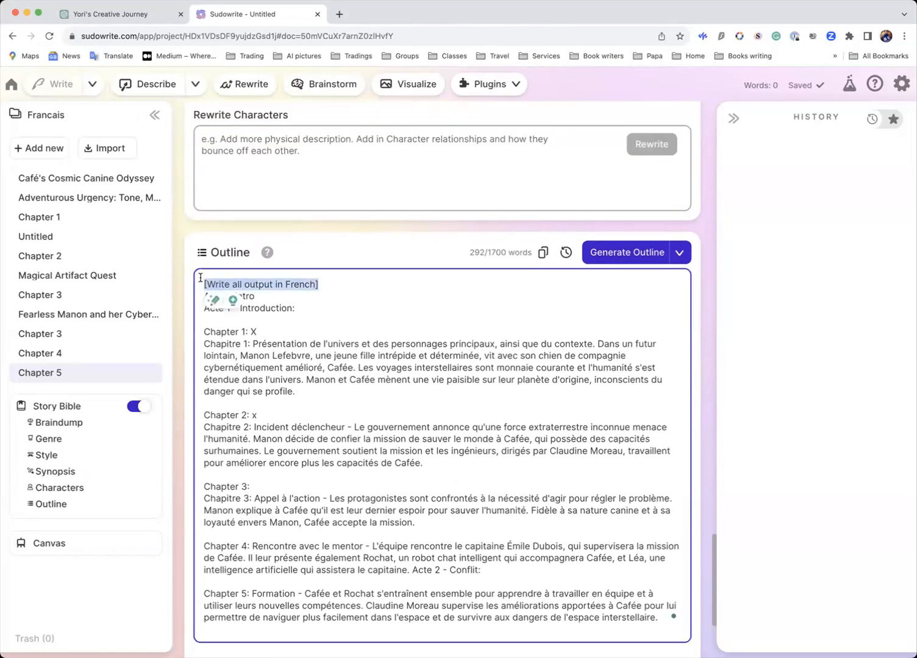
left_click(204, 593)
key("Return")
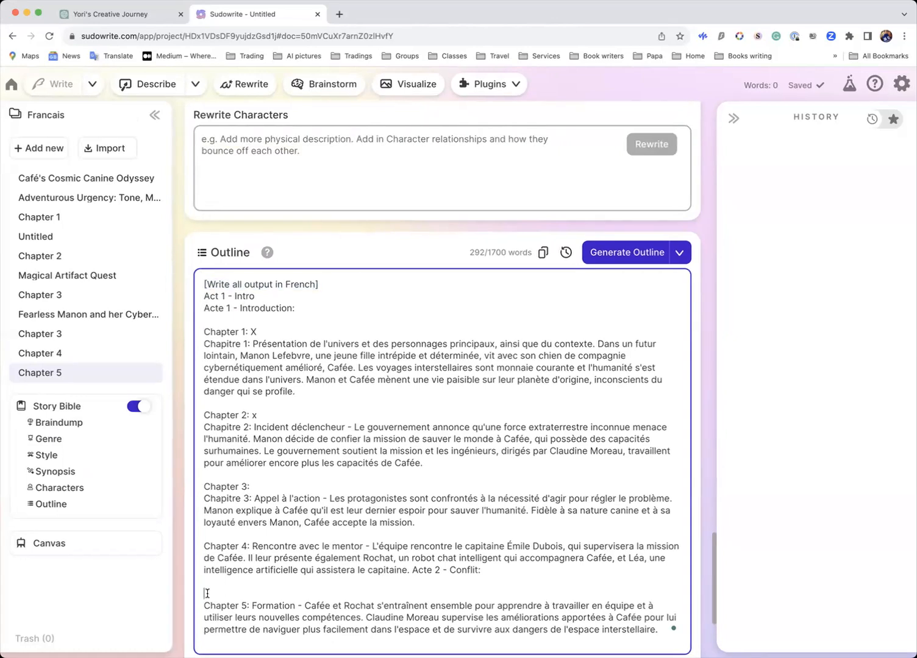
key("super+v")
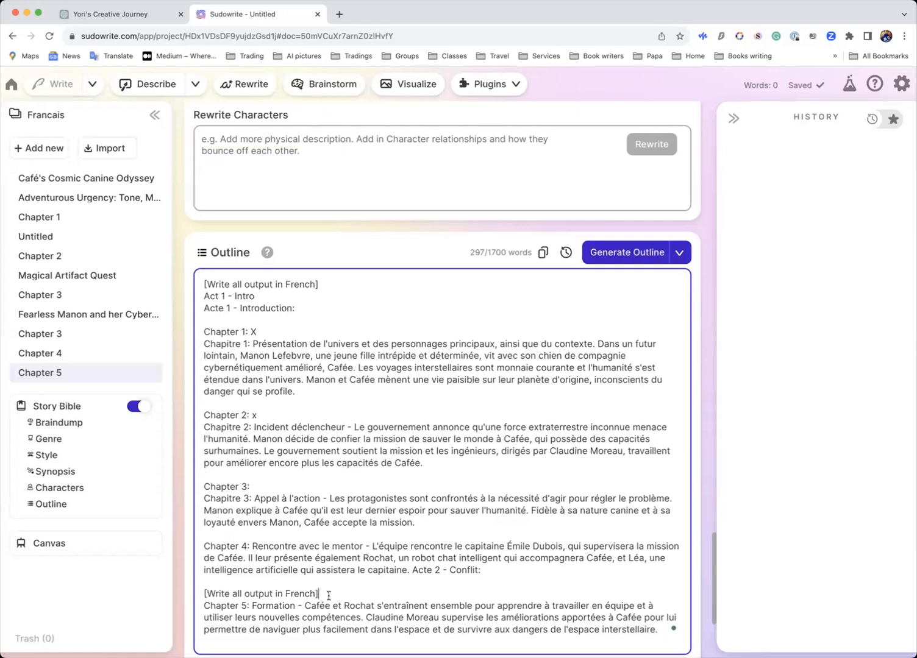
scroll(328, 595, "down", 3)
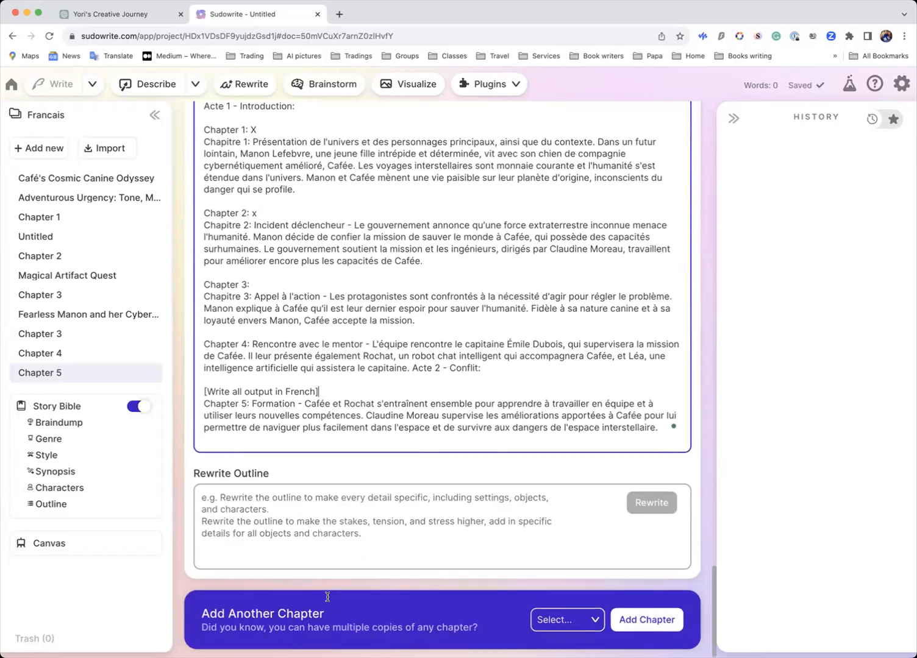
Step: Expand the Chapter 5 outline summary and examine it together with the existing beats and their preview
scroll(328, 596, "up", 8)
scroll(328, 597, "up", 15)
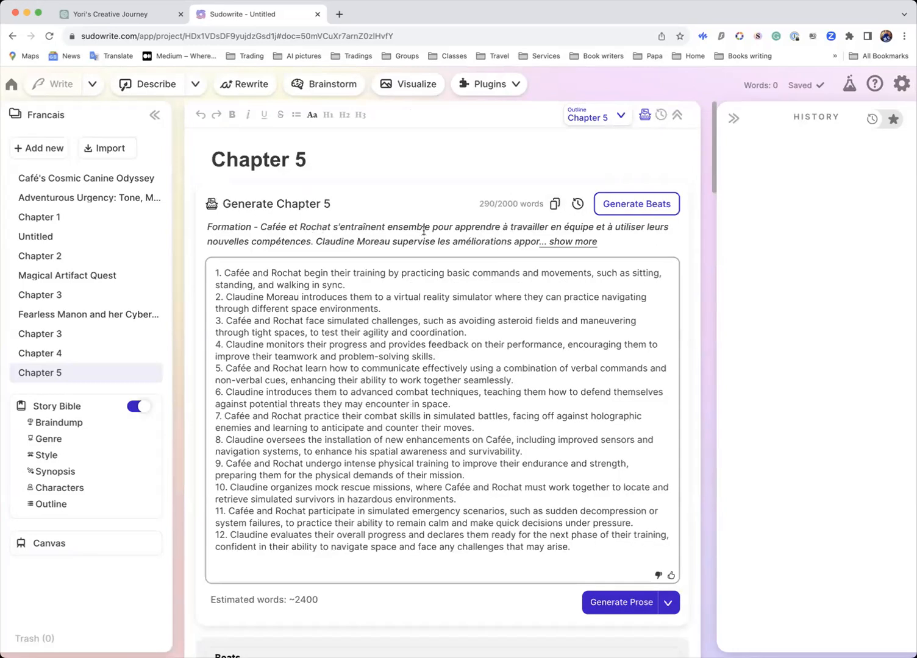
left_click(577, 242)
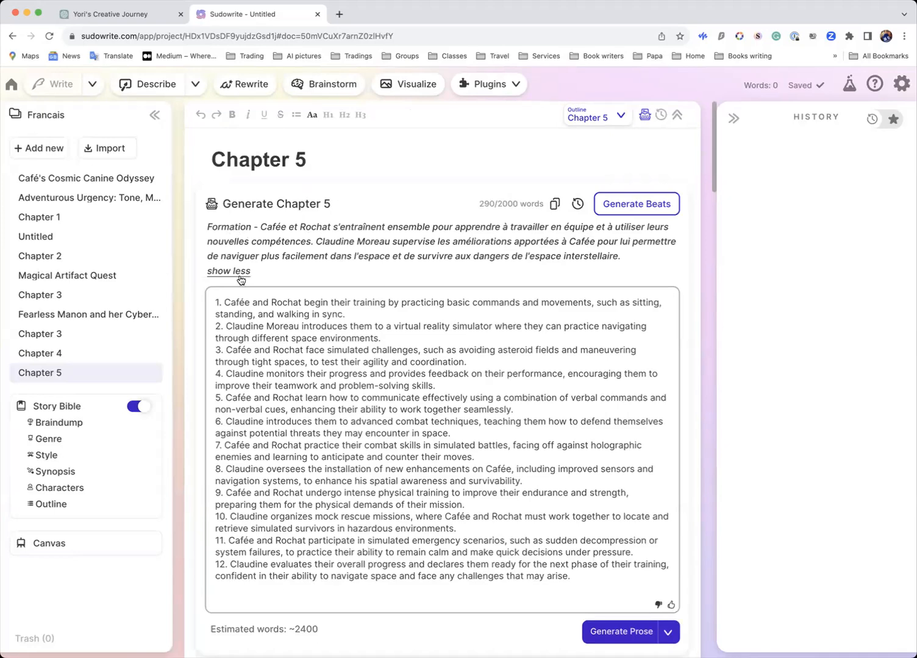
scroll(247, 286, "down", 5)
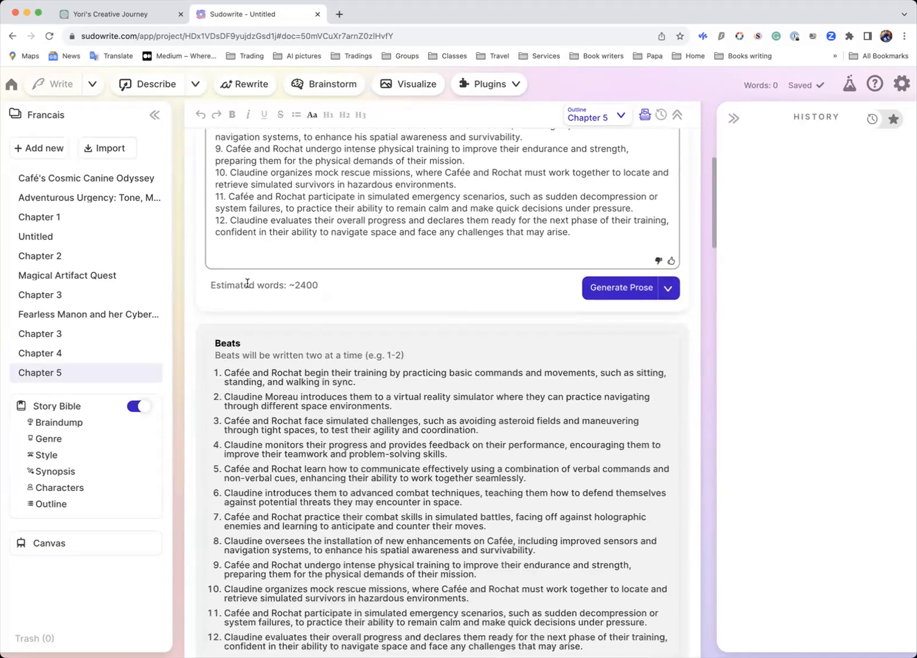
scroll(247, 287, "up", 5)
left_click(216, 301)
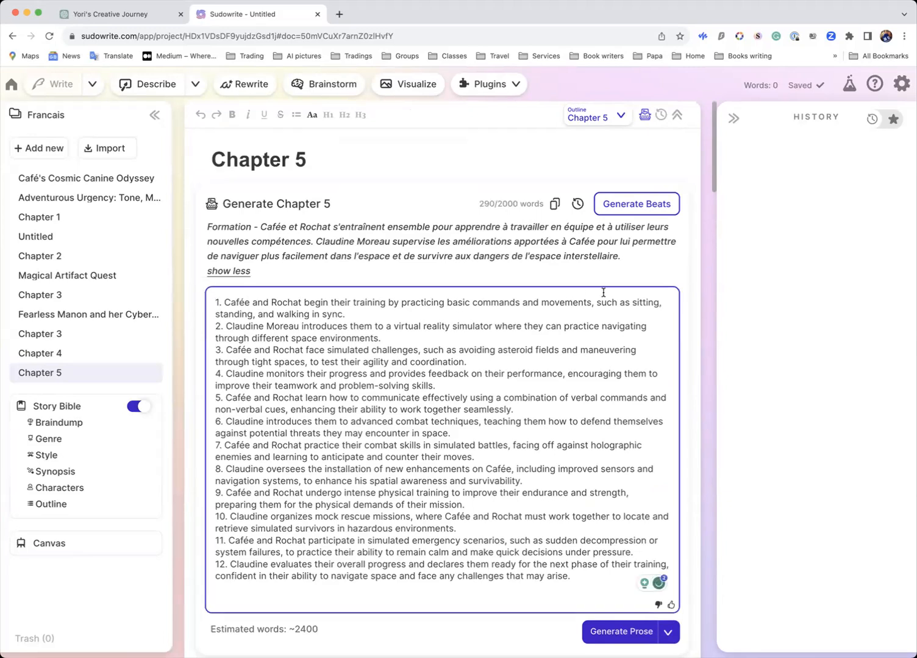
scroll(553, 233, "down", 6)
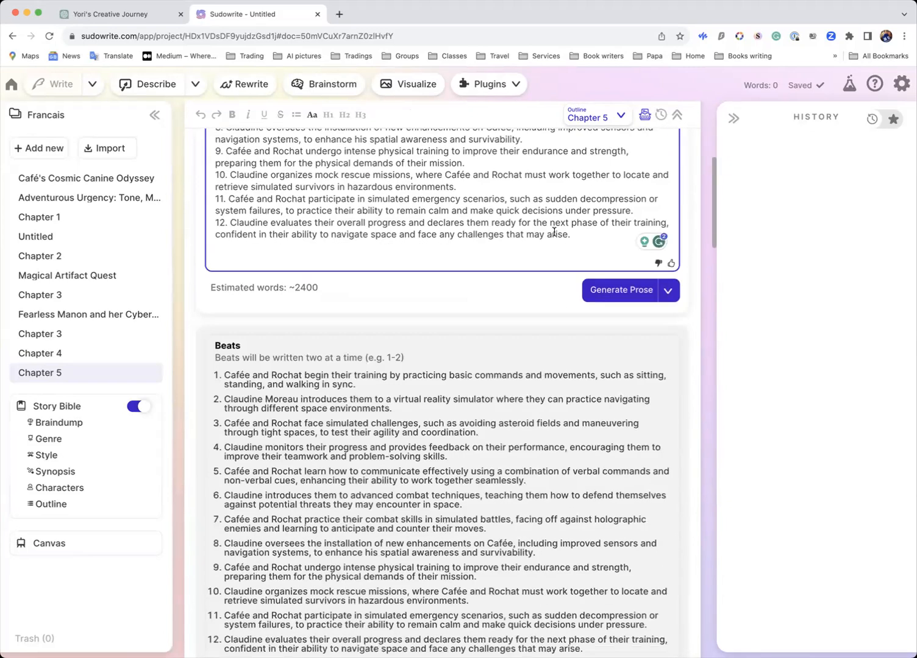
scroll(553, 233, "down", 4)
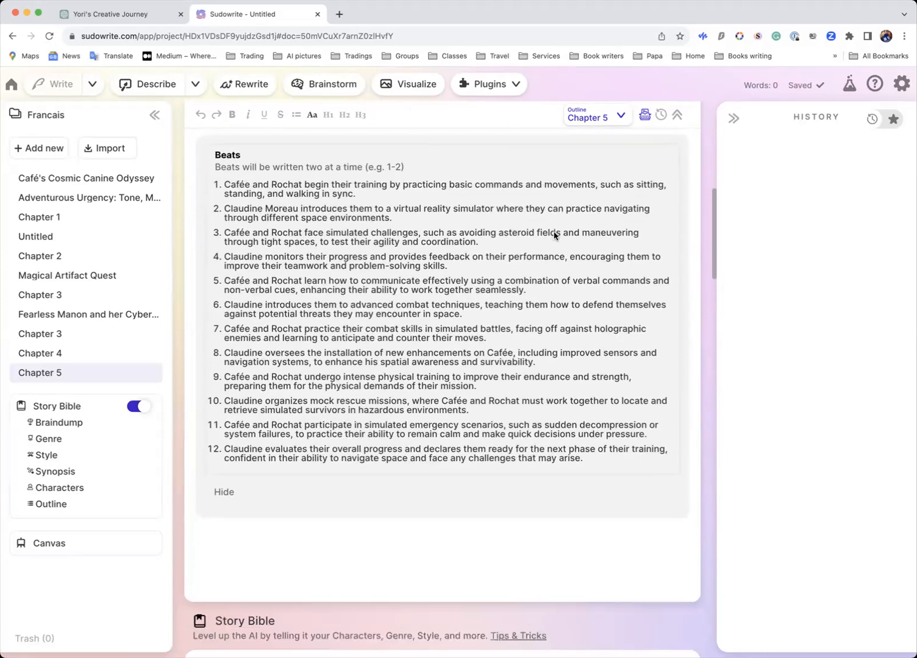
Step: Add the line "Ecris une histoire d'horreur" below the existing text in the Story Bible's Genre section
scroll(554, 234, "down", 8)
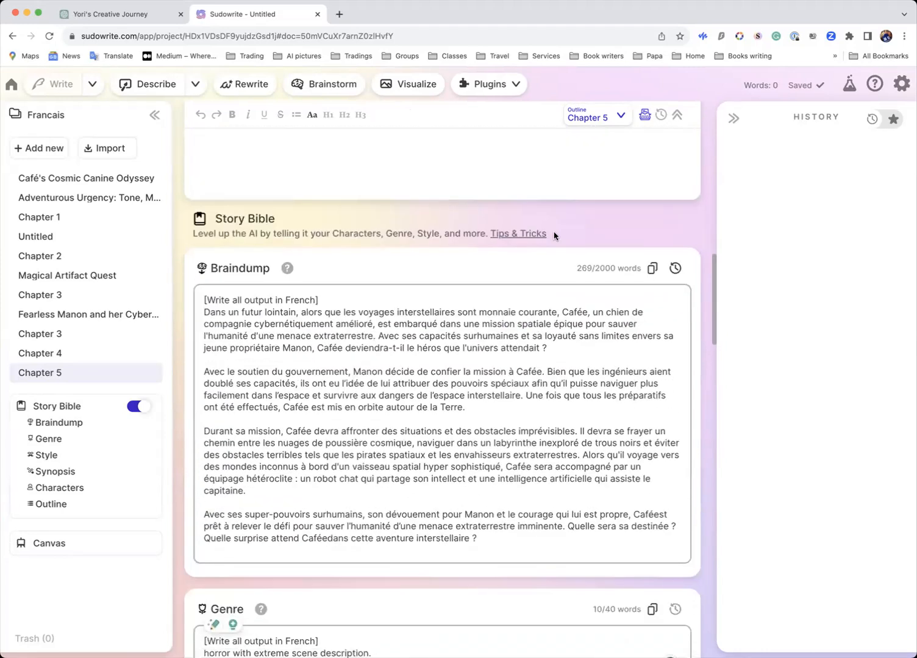
scroll(132, 462, "down", 1)
scroll(217, 463, "down", 10)
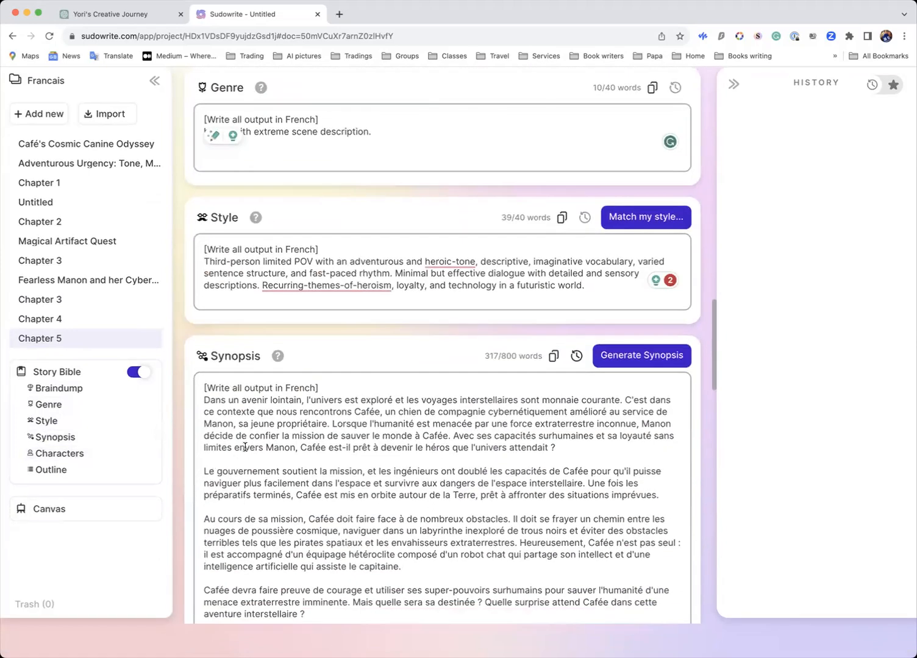
scroll(244, 447, "up", 2)
left_click(423, 224)
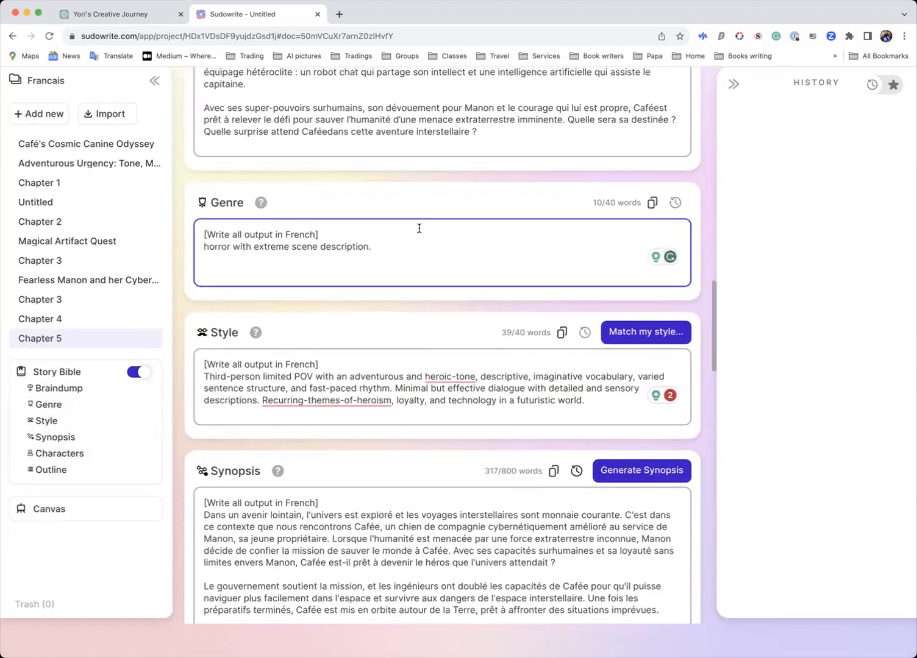
left_click(387, 248)
key("Return")
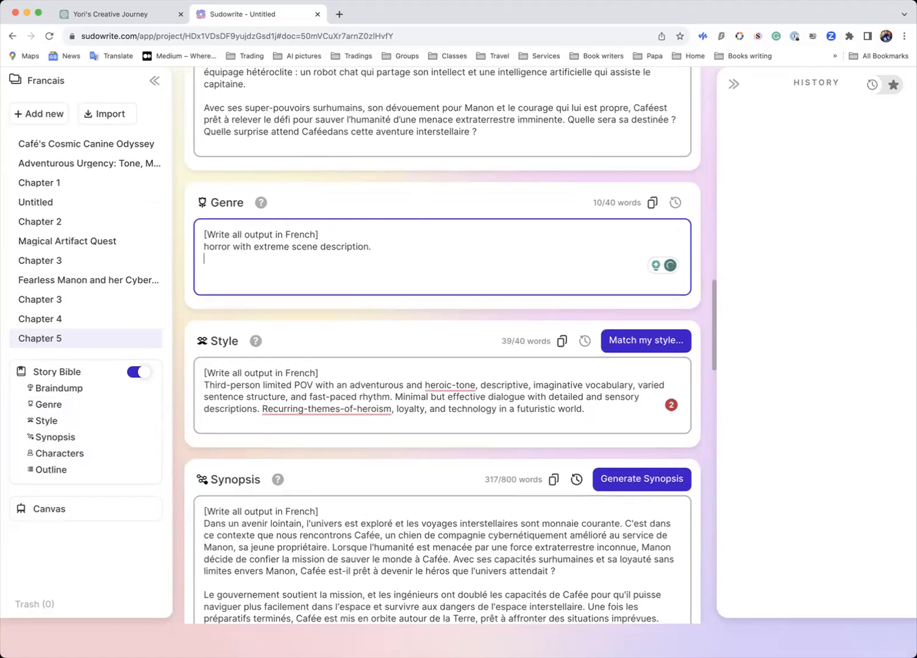
type("Ecris une histoire d'horreur")
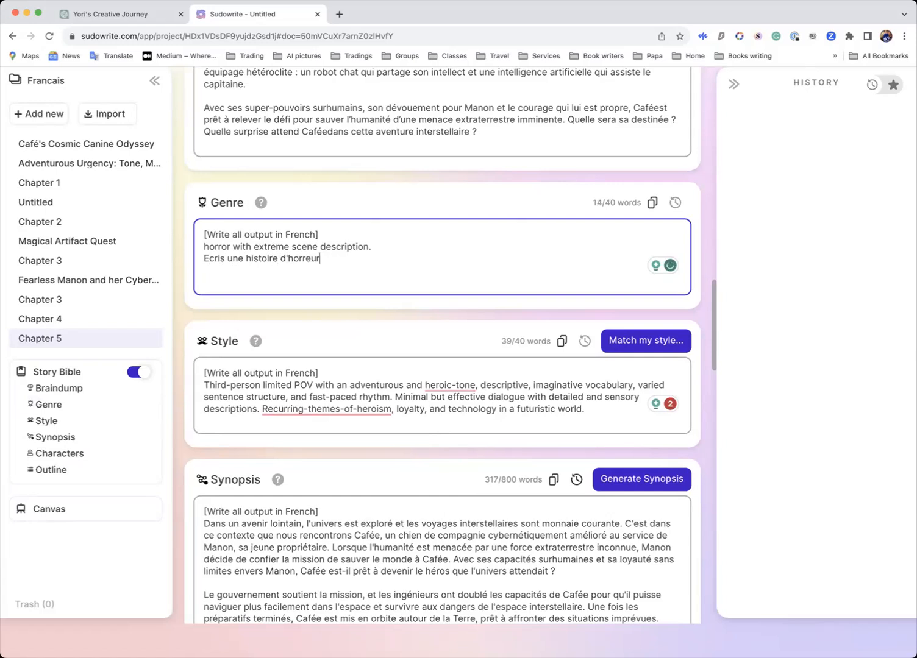
type(" avec des scne")
key("BackSpace")
key("BackSpace")
type("ene")
key("BackSpace")
key("BackSpace")
key("BackSpace")
key("BackSpace")
key("BackSpace")
key("BackSpace")
key("BackSpace")
key("BackSpace")
key("BackSpace")
key("BackSpace")
key("BackSpace")
key("BackSpace")
key("BackSpace")
key("BackSpace")
Step: Delete the English line "horror with extreme scene description." from the Genre text
left_click_drag(371, 247, 203, 238)
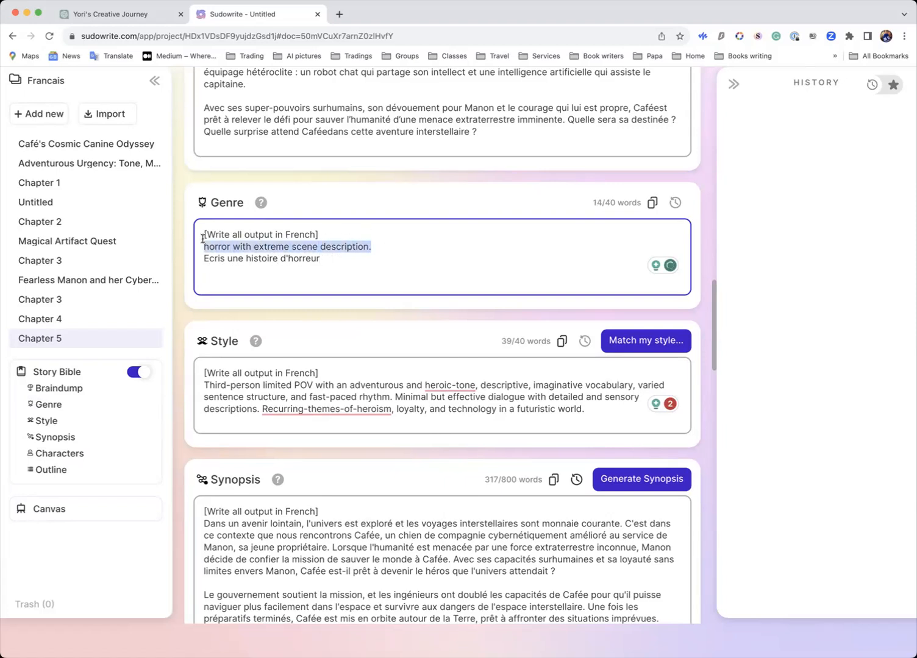
key("BackSpace")
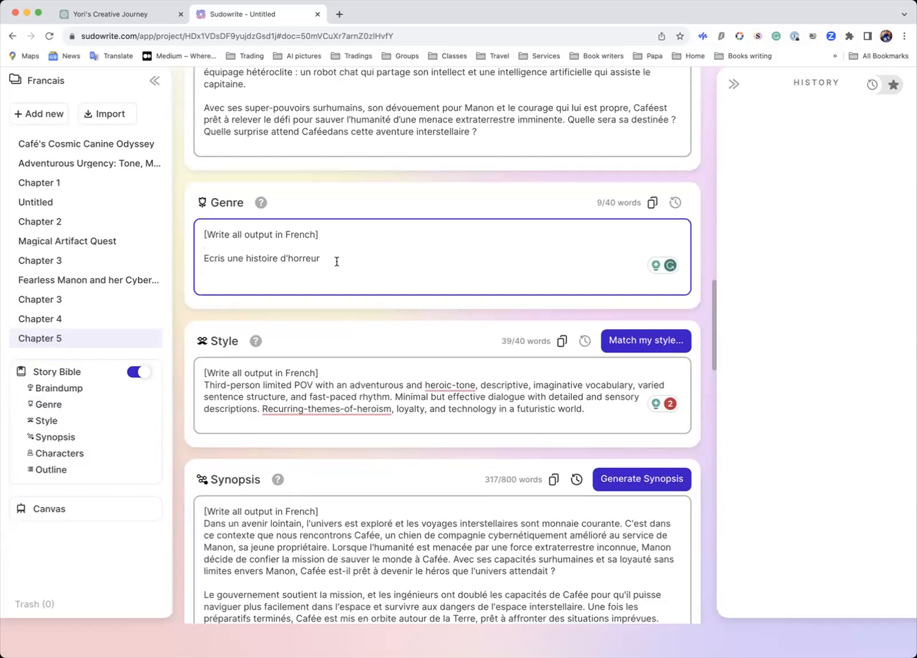
Step: Collapse the Chapter 5 outline summary and regenerate the chapter's beats with the updated Genre and Outline
scroll(405, 255, "up", 3)
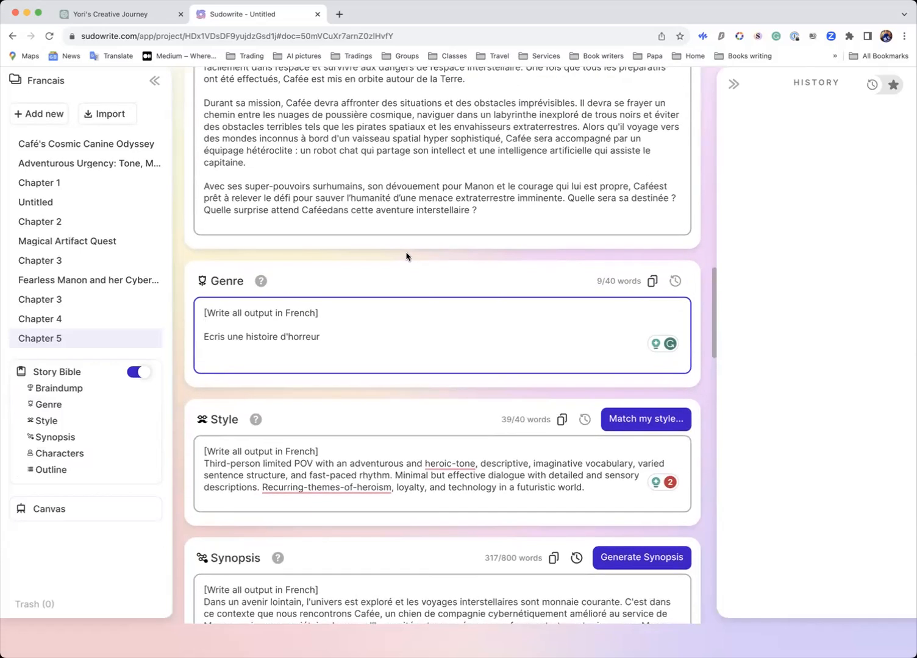
scroll(406, 256, "up", 15)
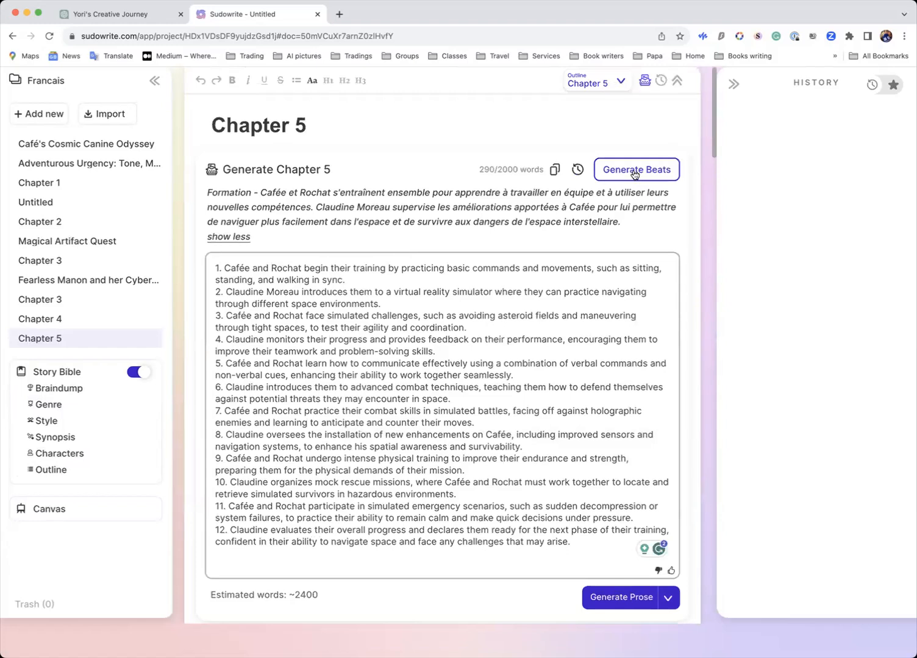
left_click(225, 238)
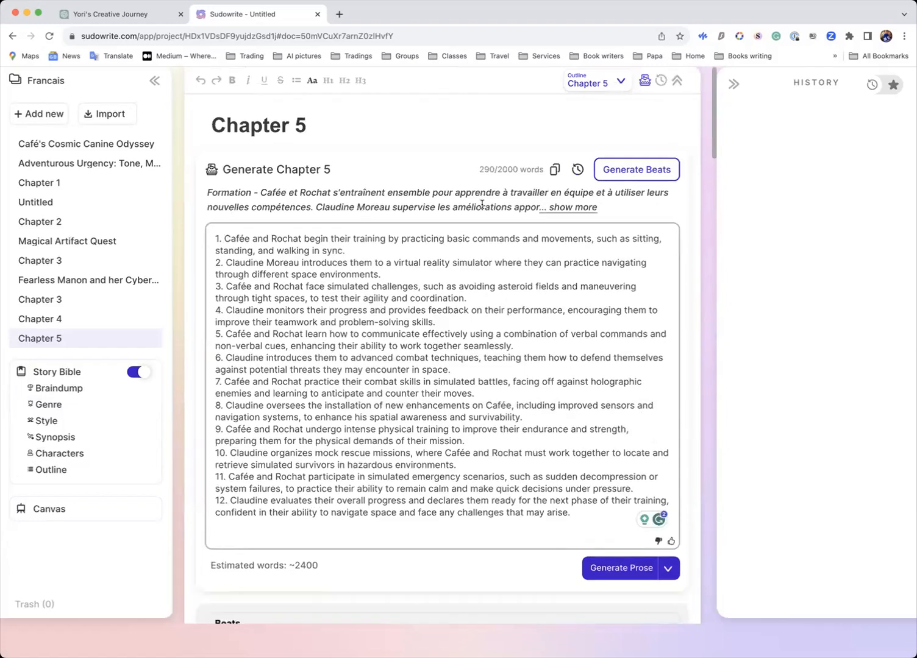
left_click(627, 170)
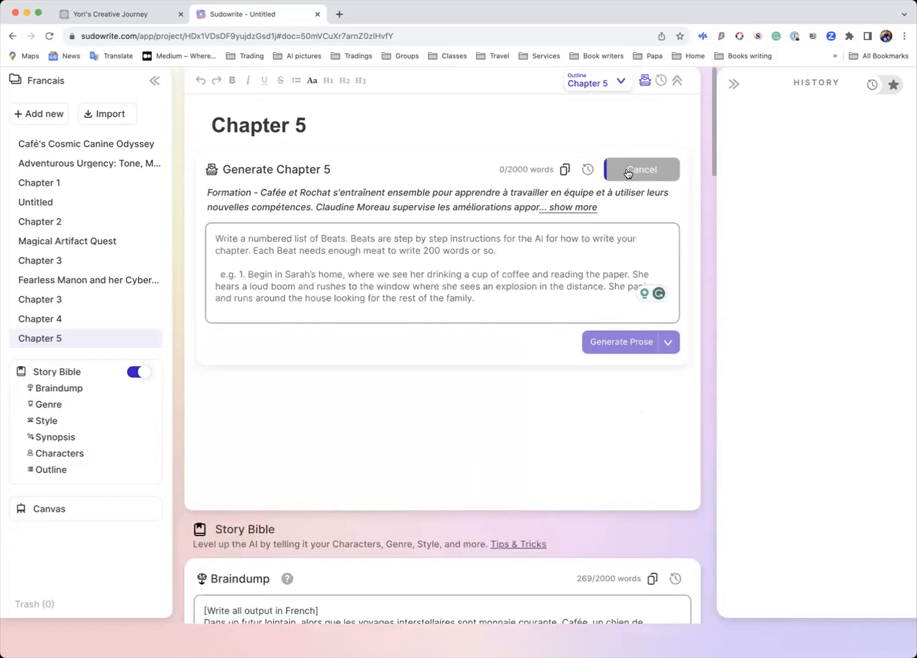
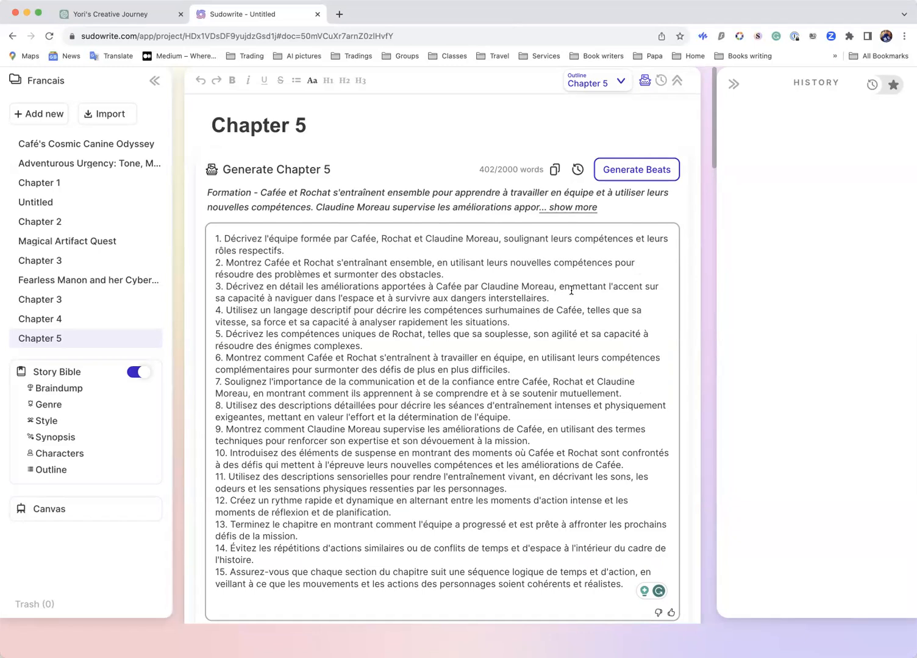
Step: Delete beats 1 to 3 and the leftover blank line from the start of the Chapter 5 beats
left_click_drag(550, 298, 199, 239)
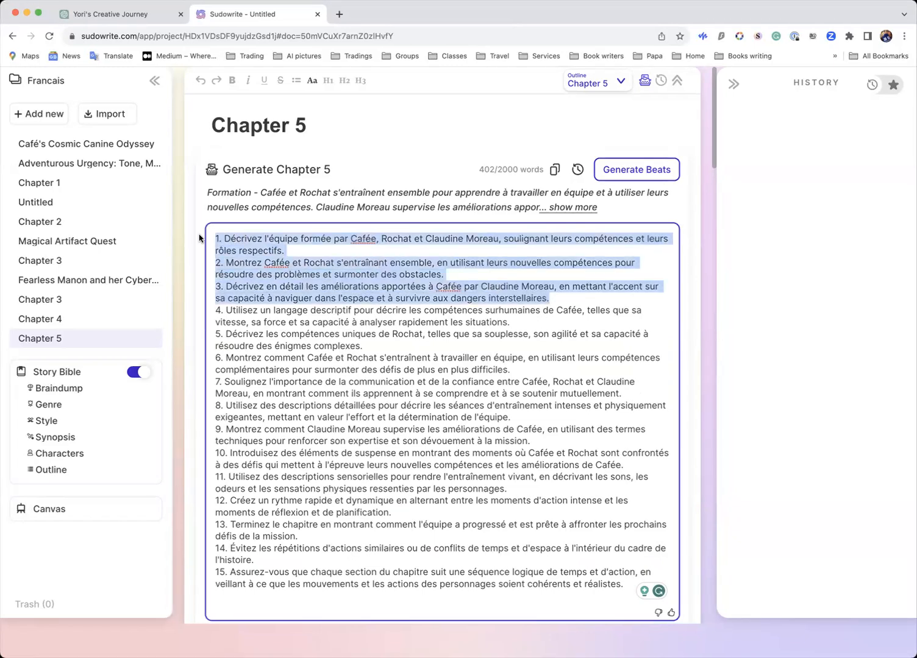
key("BackSpace")
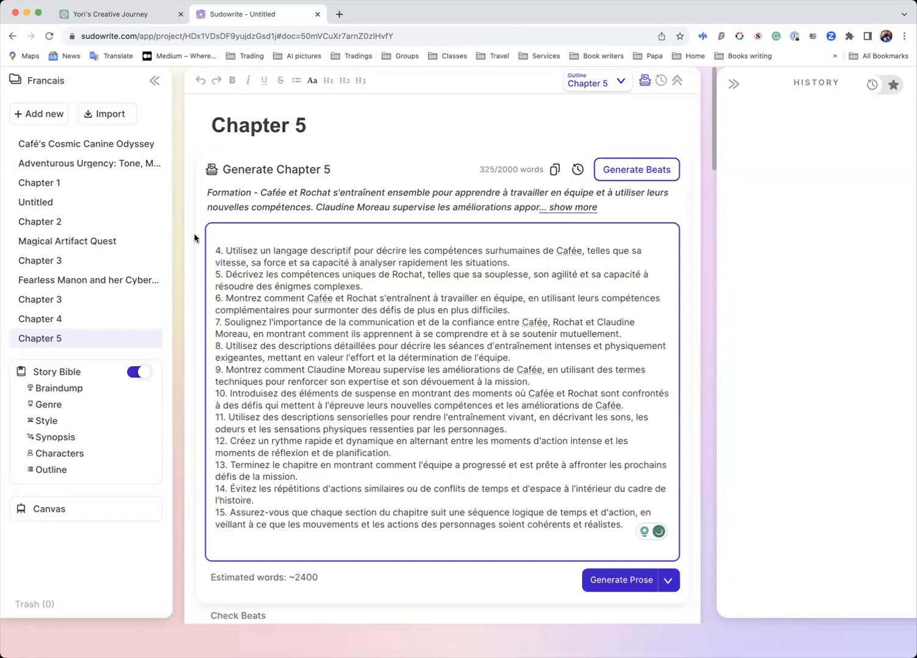
key("Delete")
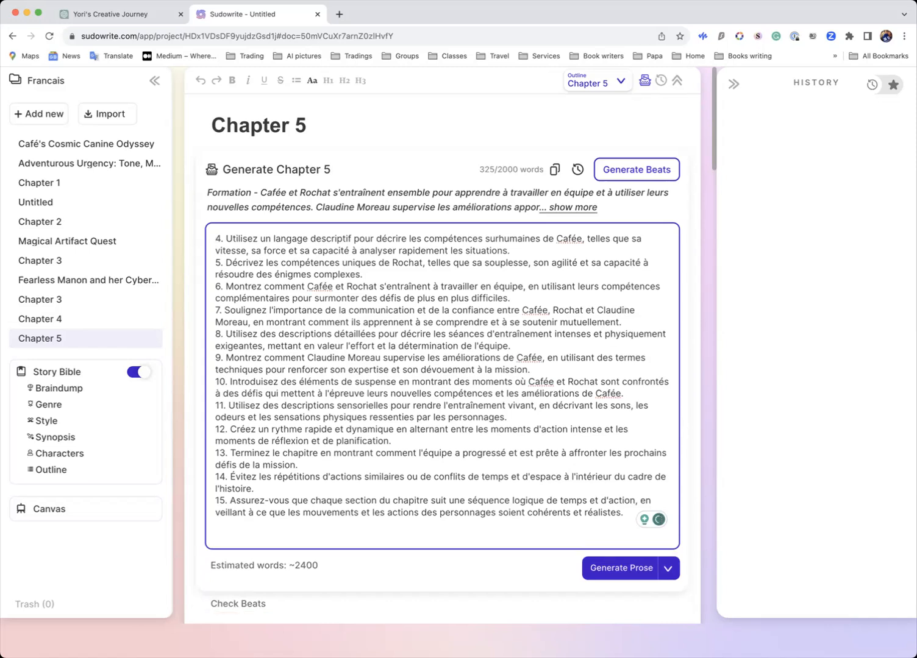
Step: Check how the remaining Chapter 5 beats are numbered in the Check Beats preview
scroll(284, 340, "down", 1)
scroll(284, 340, "down", 5)
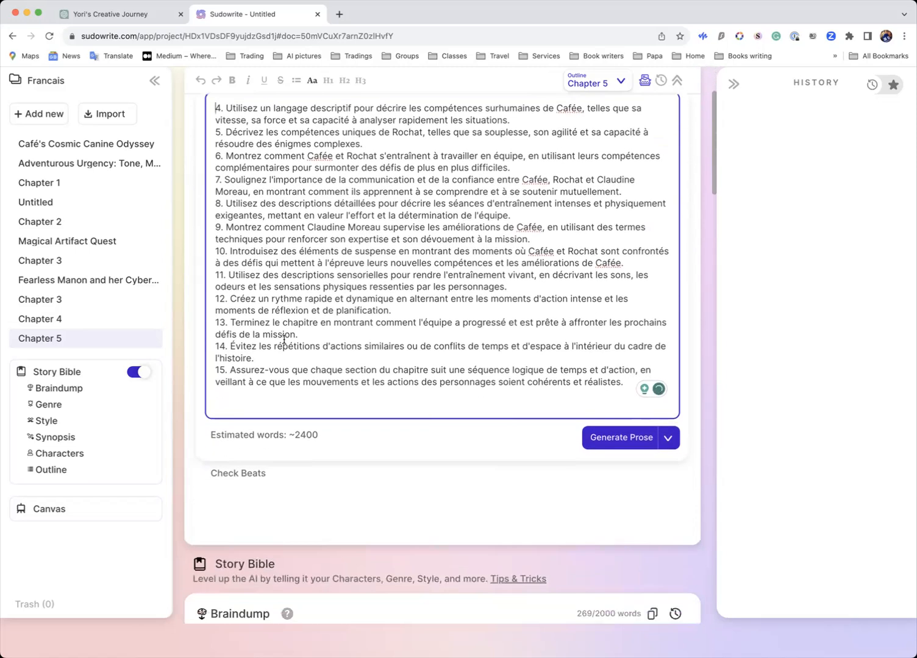
left_click(240, 431)
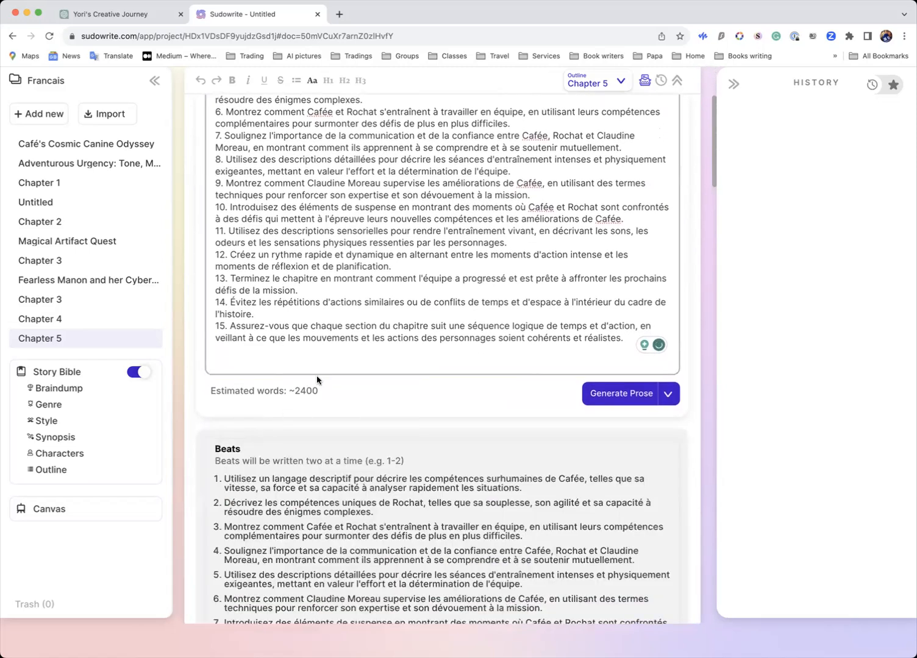
Step: Compare the beat numbering in the Chapter 5 beats text with the numbering in the Check Beats preview
scroll(311, 387, "down", 5)
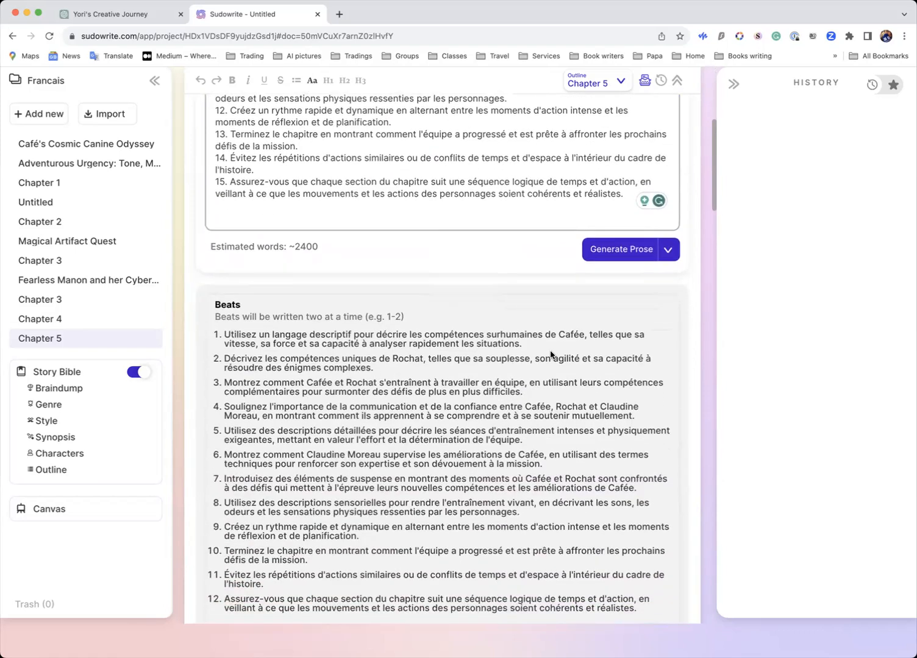
scroll(550, 354, "up", 10)
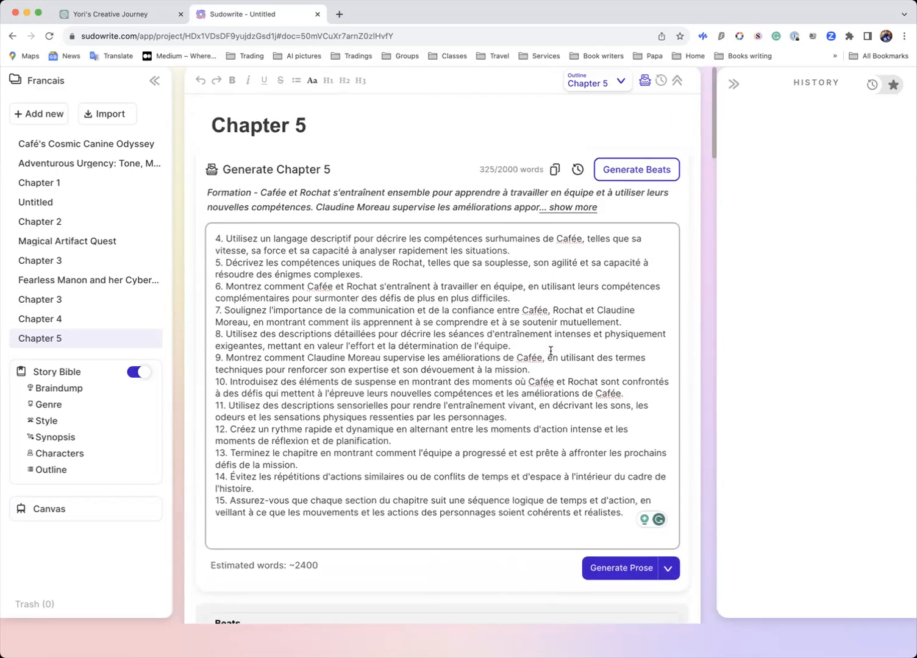
scroll(550, 352, "down", 10)
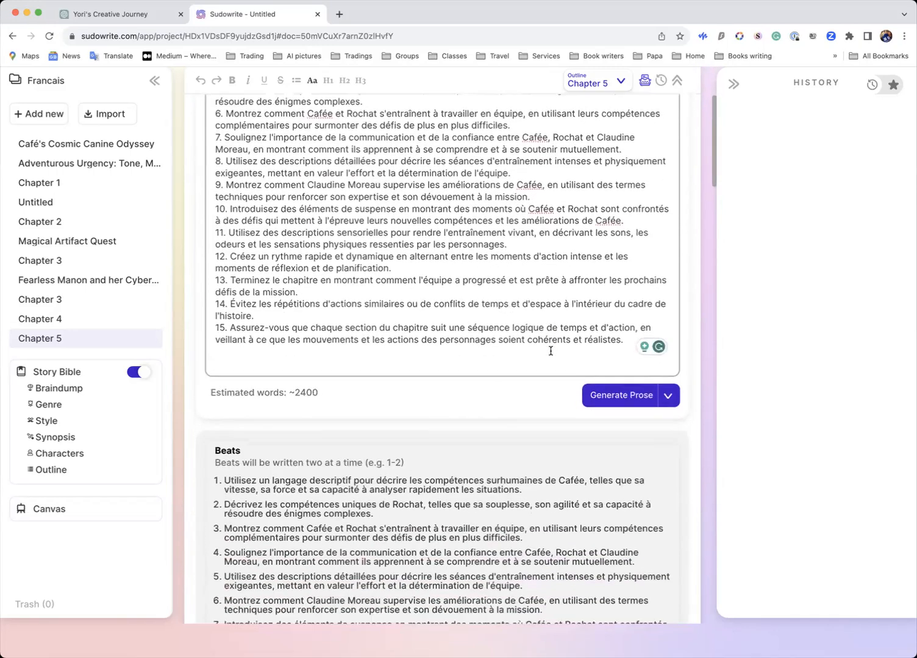
scroll(551, 351, "up", 10)
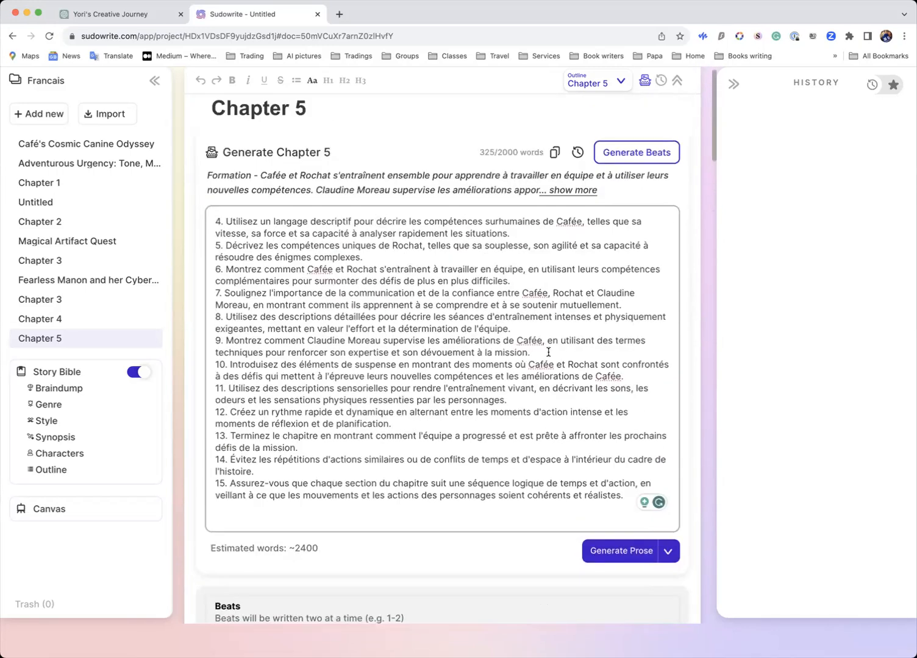
scroll(548, 353, "down", 10)
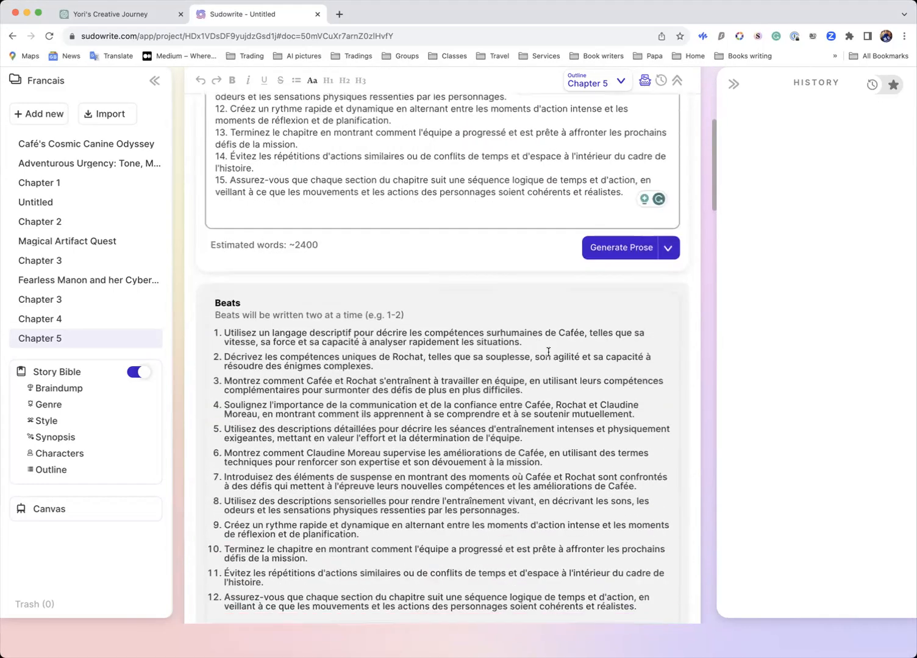
scroll(548, 353, "up", 10)
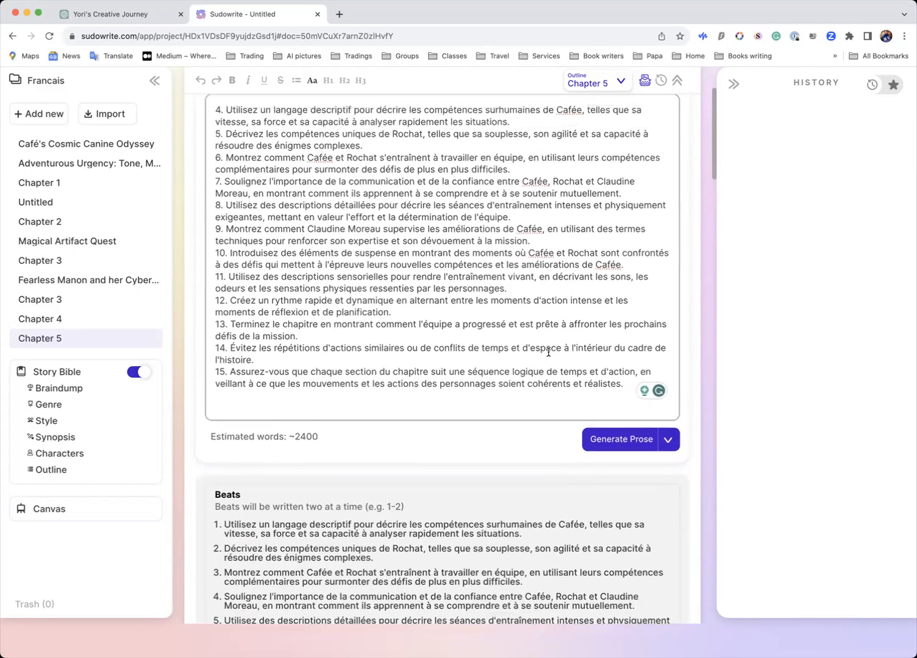
scroll(548, 353, "up", 1)
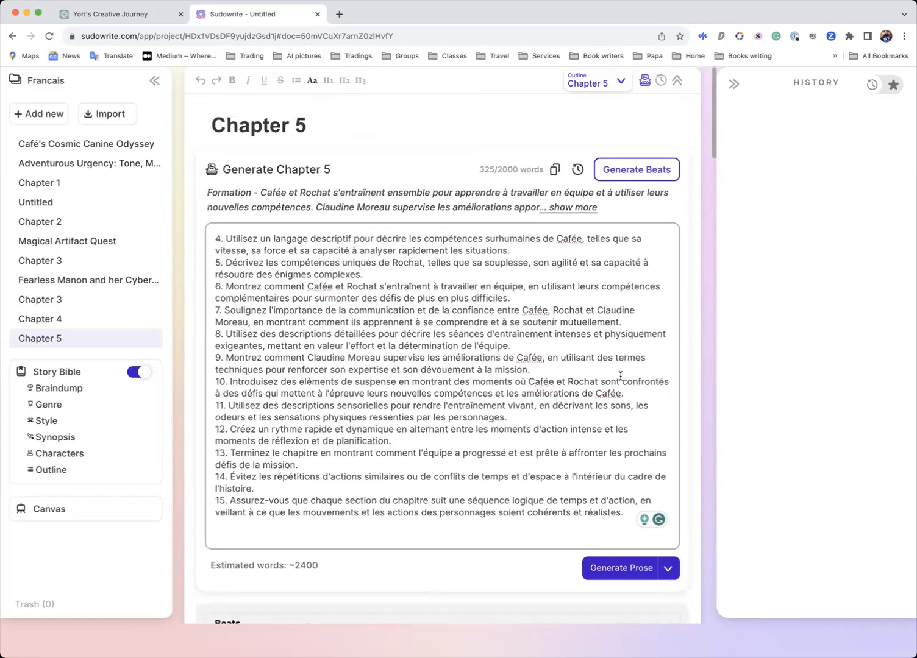
Step: Set the Chapter 5 prose generation mode to Fastest and collapse the Check Beats preview
left_click(667, 570)
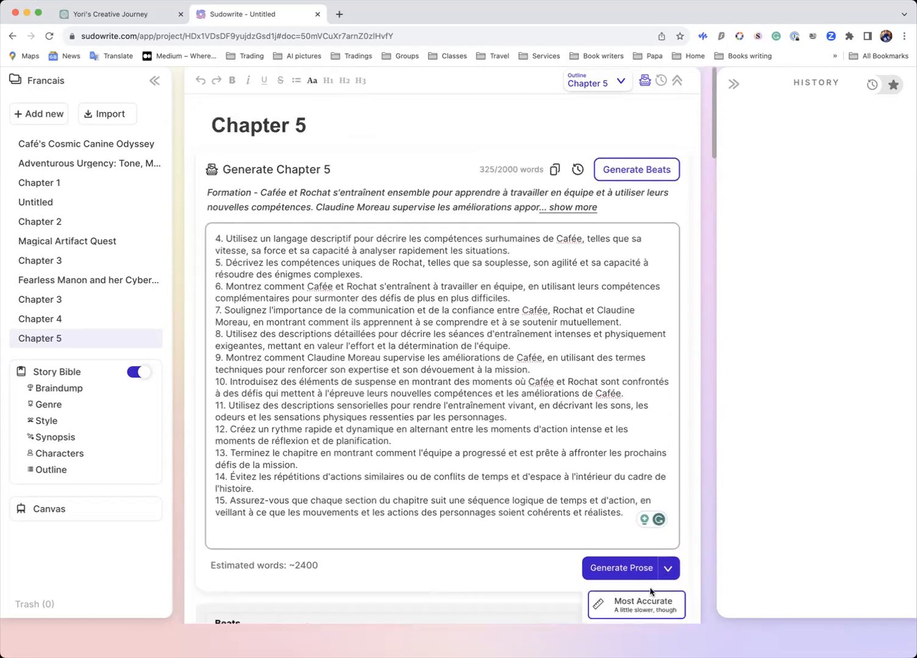
scroll(643, 605, "down", 5)
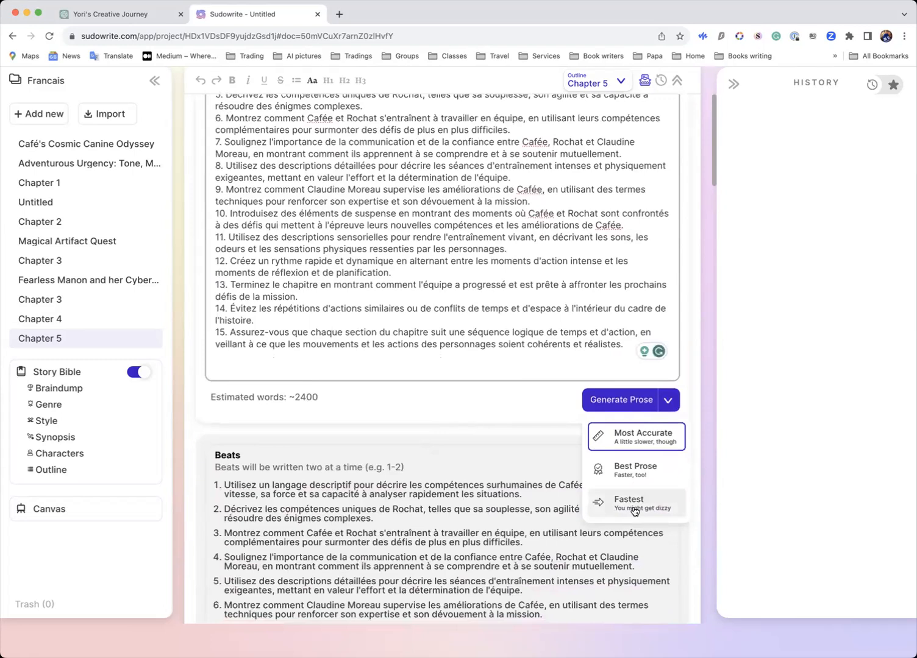
left_click(630, 508)
scroll(465, 460, "down", 10)
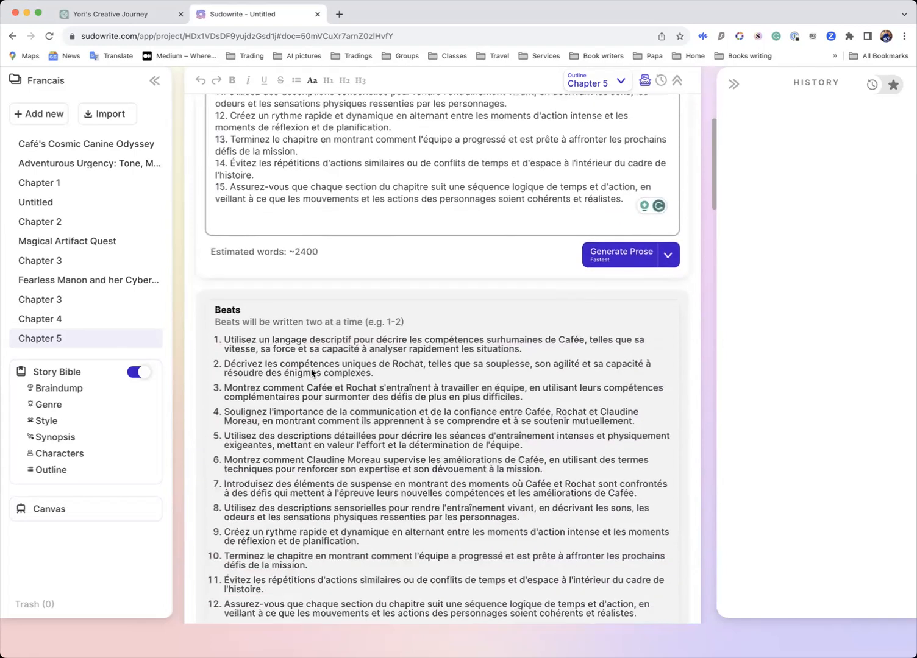
left_click(216, 460)
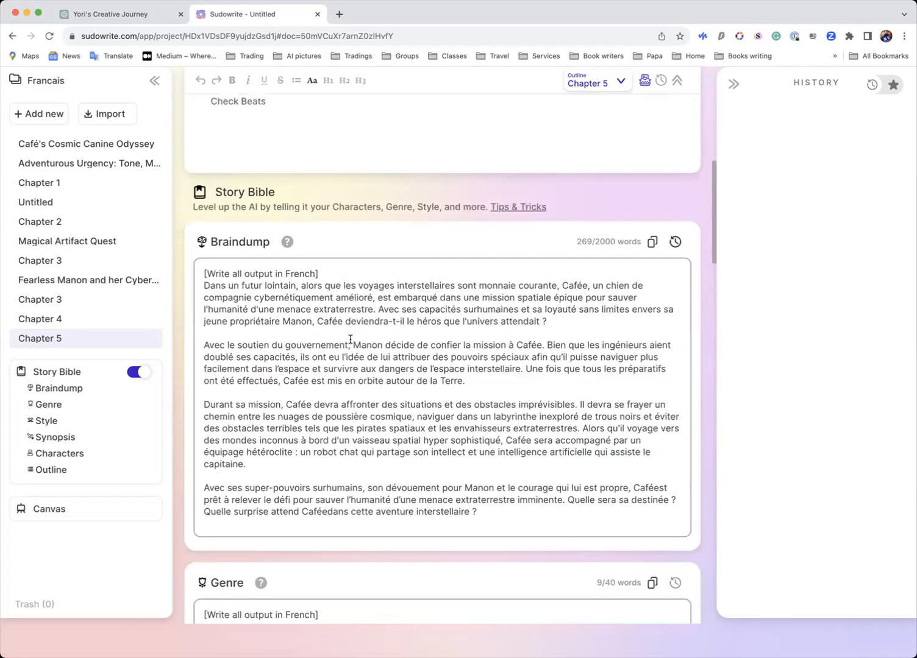
scroll(350, 340, "up", 15)
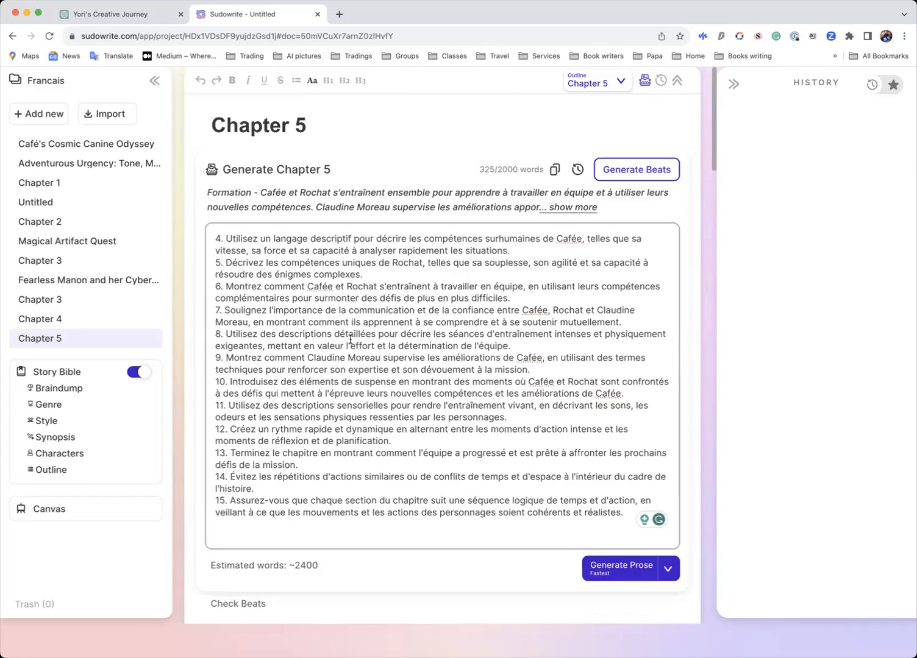
Step: Check the Style text in the Story Bible and return to the Chapter 5 beats
left_click(62, 423)
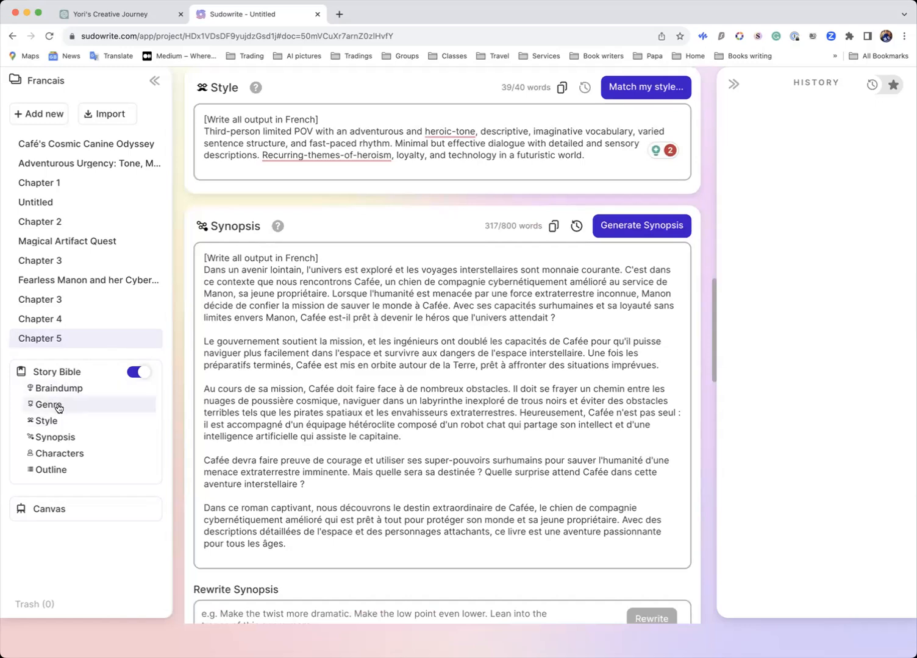
scroll(350, 335, "up", 10)
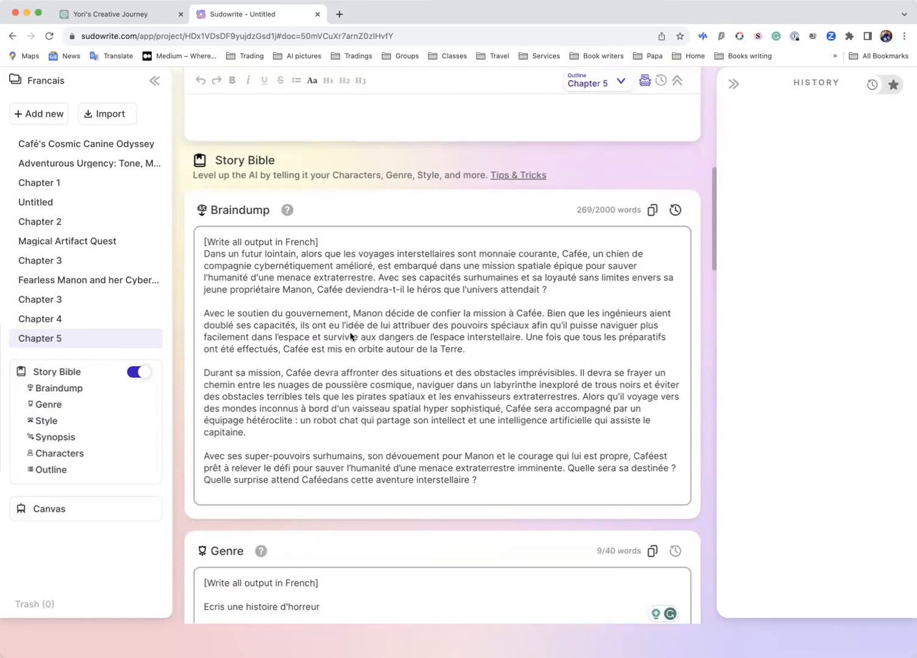
scroll(350, 335, "up", 10)
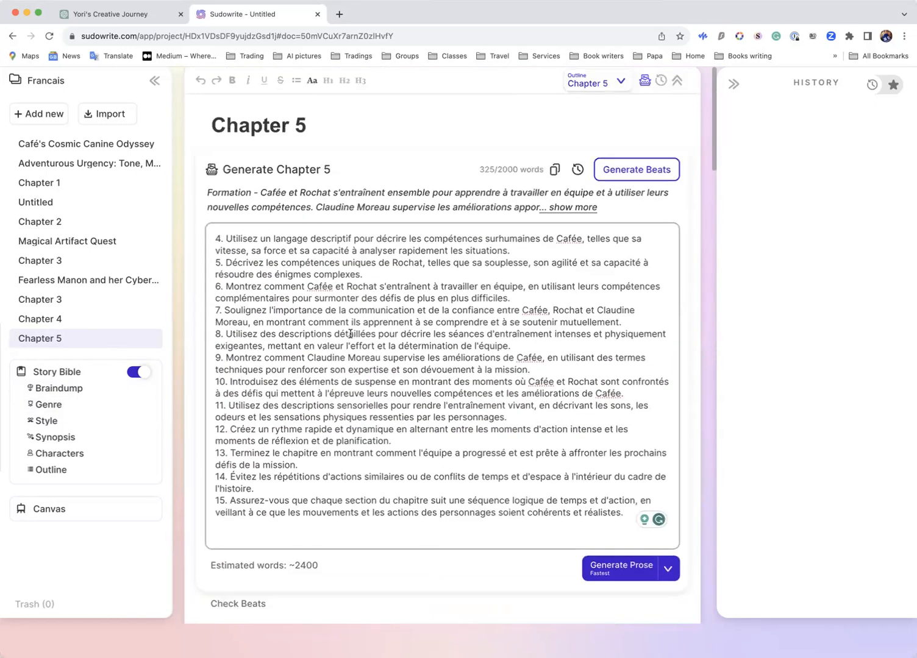
Step: Generate the Chapter 5 prose from the beats and pause the writing during Beats 5 & 6
left_click(602, 569)
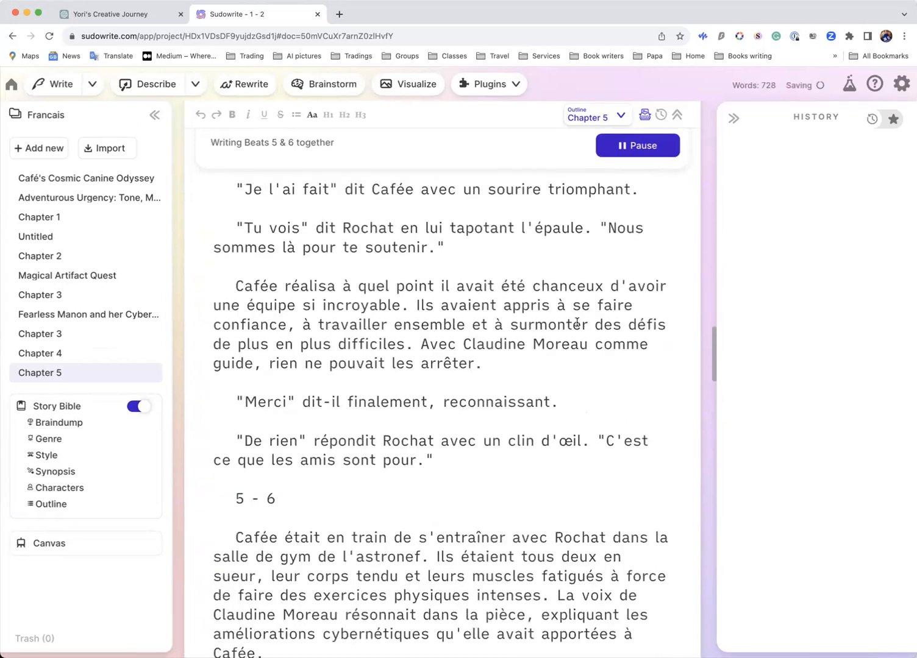
left_click(637, 154)
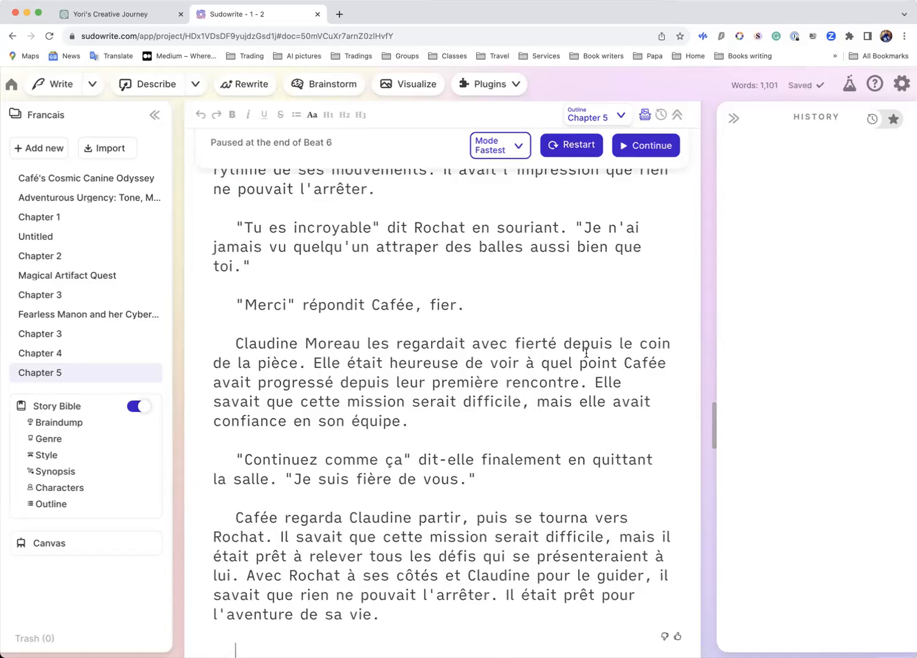
Step: Read the generated French prose of Chapter 5 from the start of section 1 - 2 into section 3 - 4
scroll(537, 345, "up", 15)
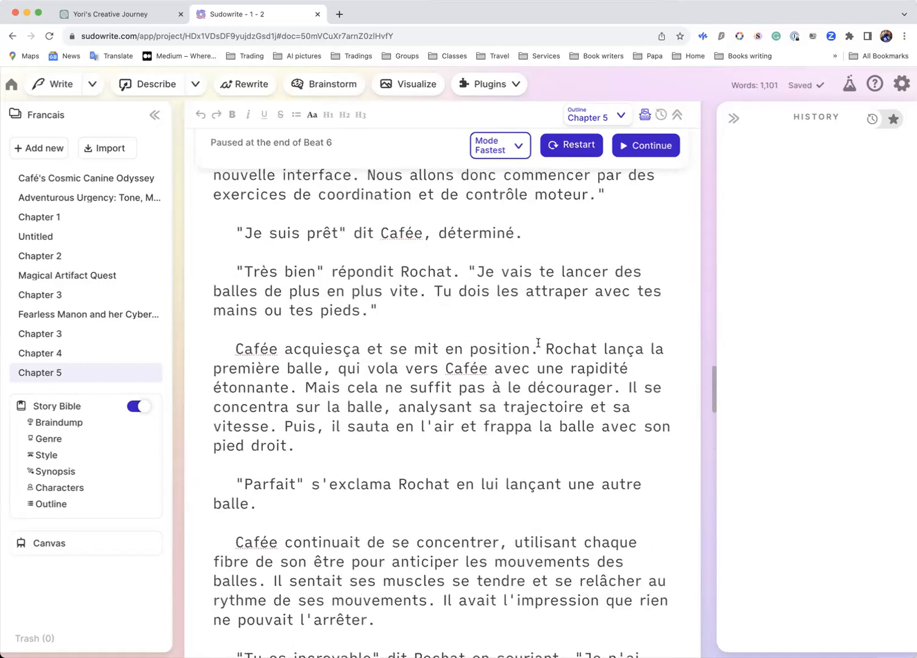
scroll(537, 346, "up", 20)
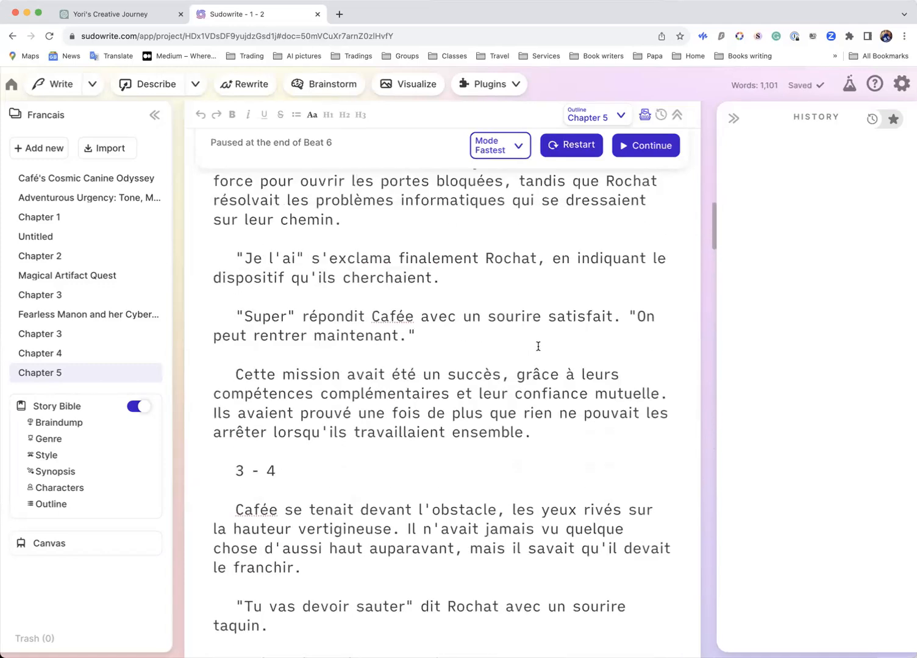
scroll(537, 346, "down", 5)
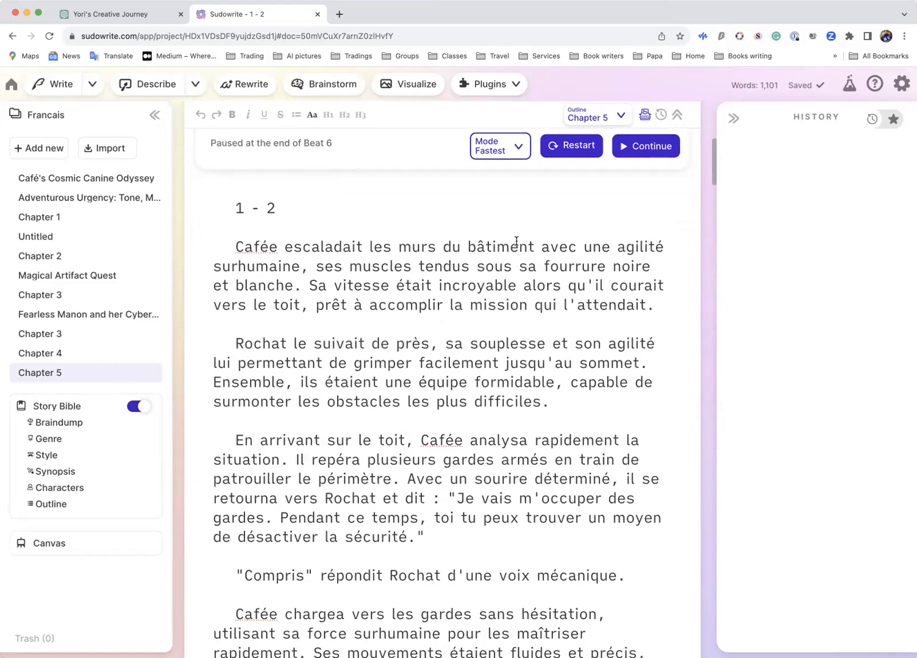
scroll(516, 241, "down", 2)
scroll(516, 240, "down", 1)
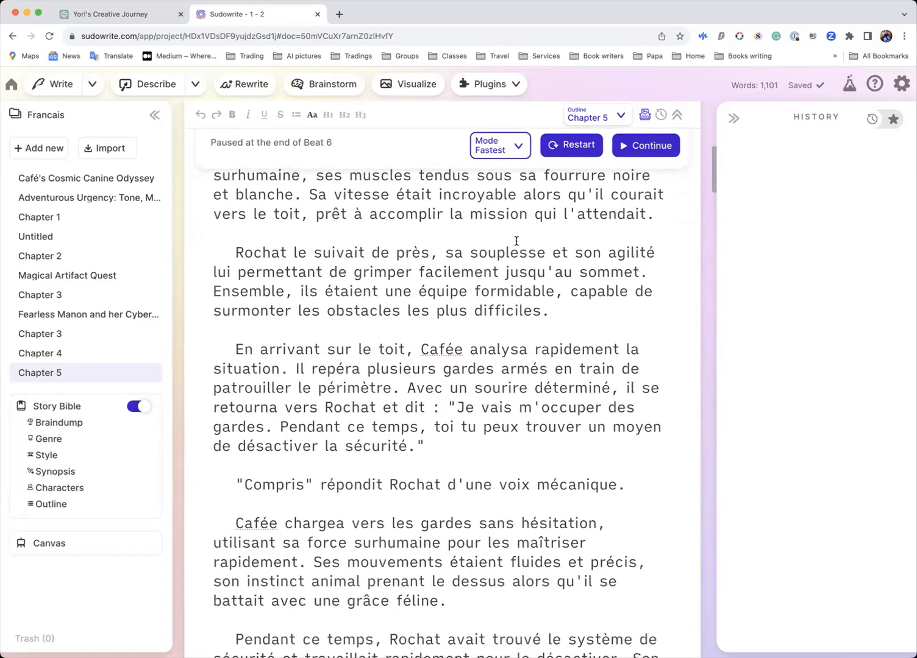
scroll(516, 241, "down", 1)
scroll(516, 240, "down", 3)
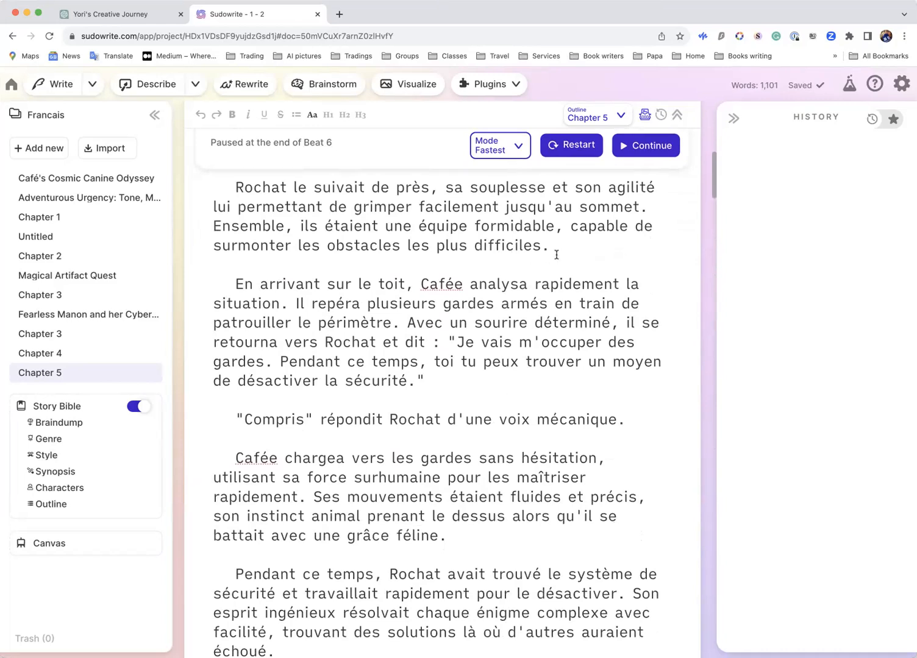
scroll(552, 274, "down", 3)
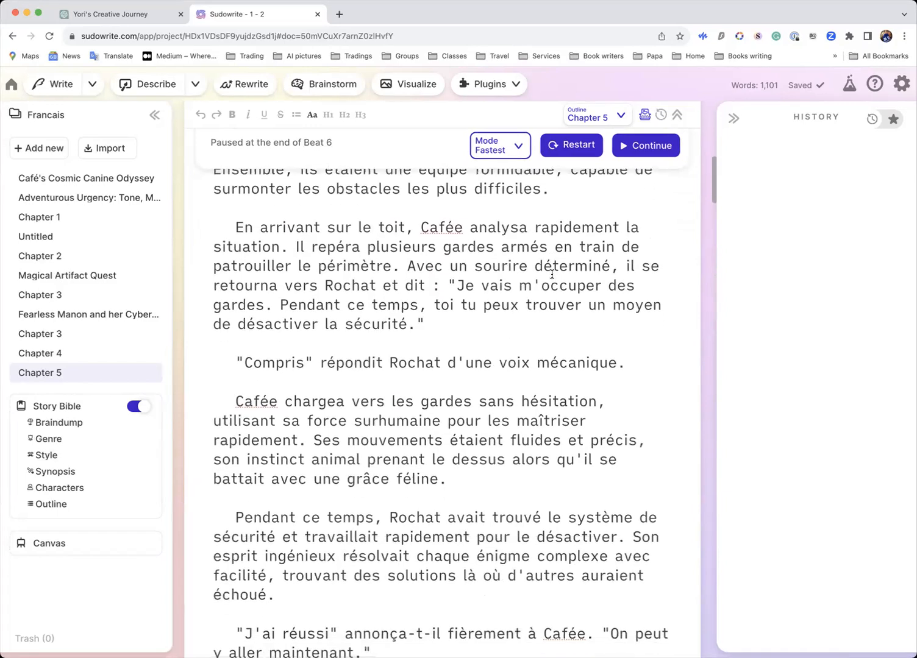
scroll(552, 274, "down", 1)
scroll(552, 274, "down", 2)
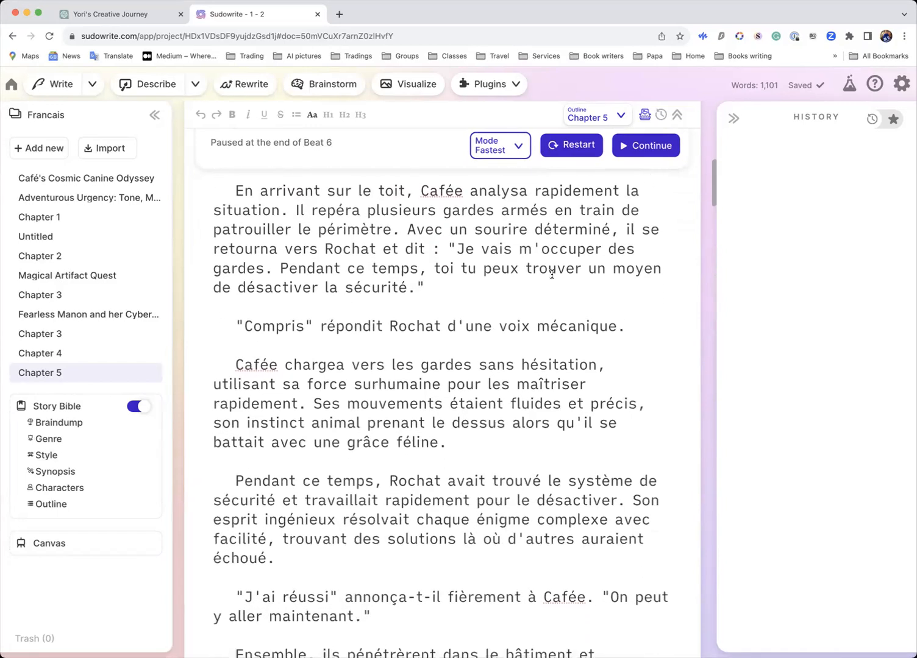
scroll(553, 274, "down", 1)
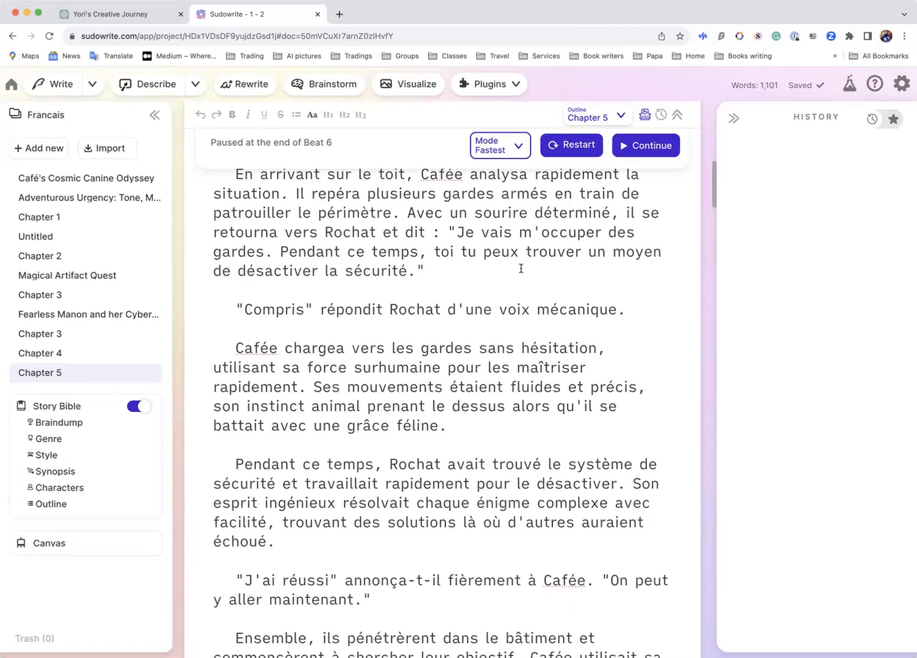
scroll(520, 268, "down", 2)
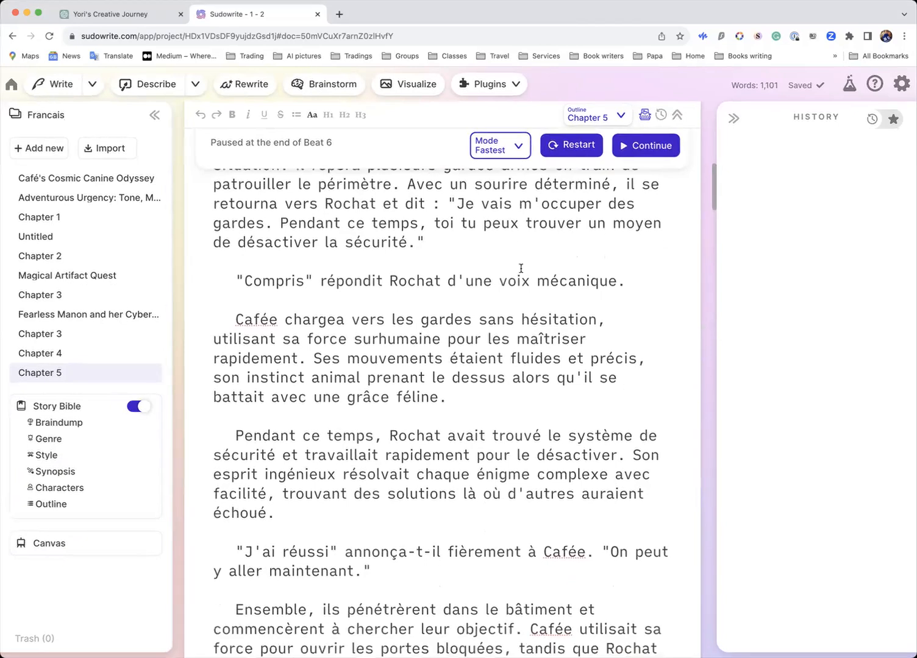
scroll(521, 268, "down", 2)
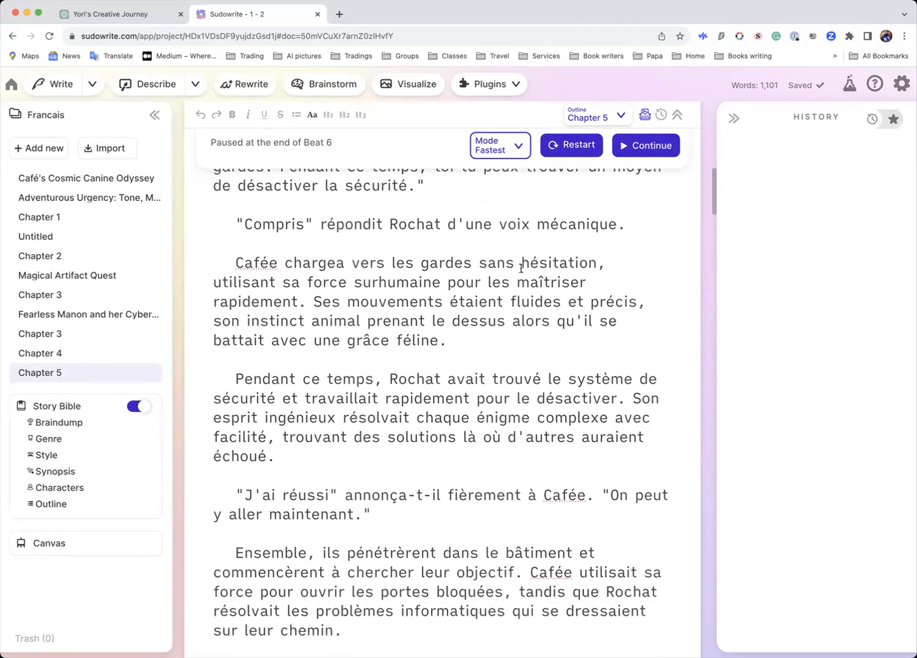
scroll(521, 269, "down", 2)
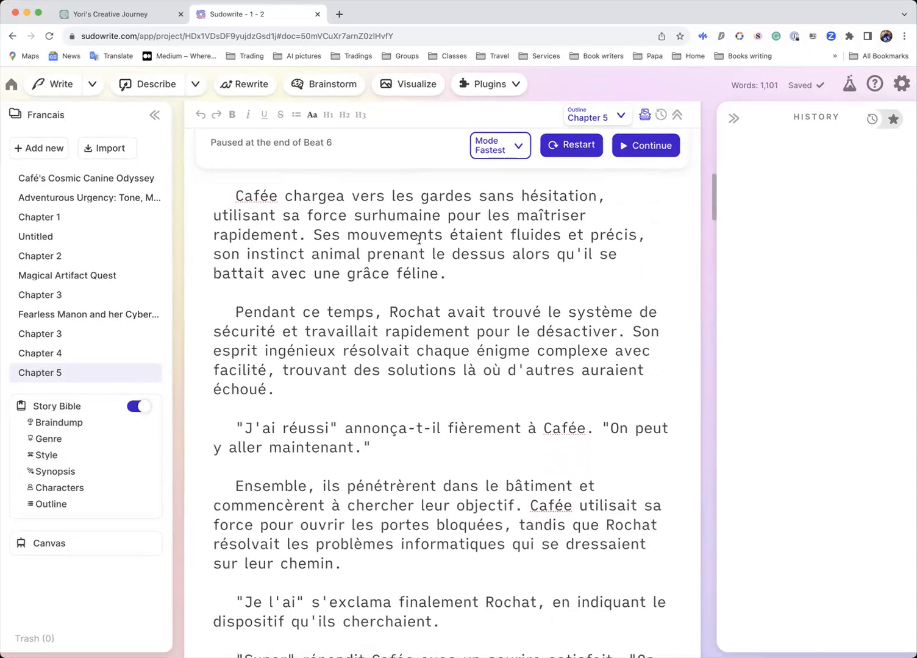
scroll(418, 240, "down", 3)
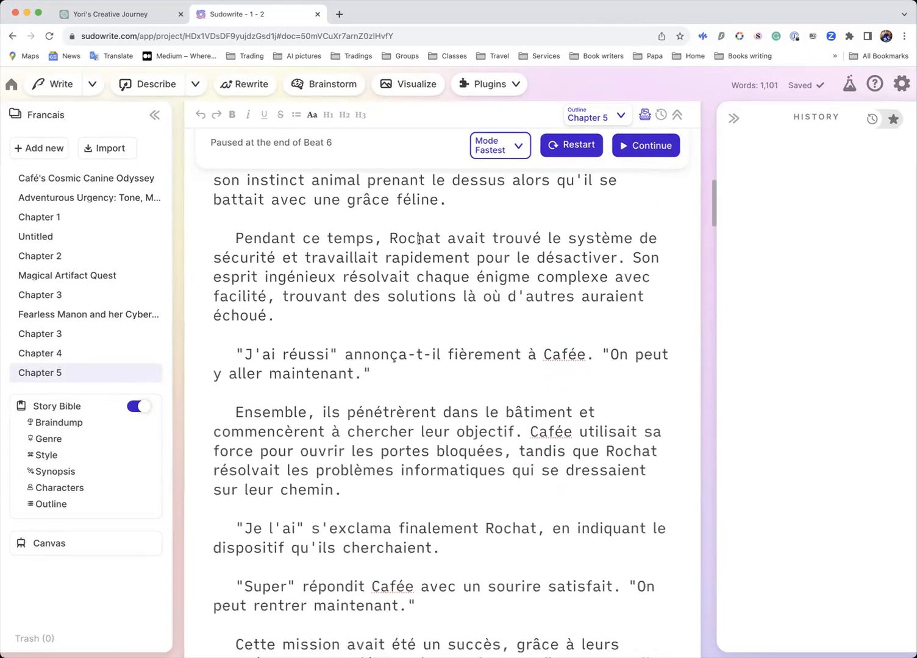
scroll(419, 239, "down", 1)
scroll(419, 240, "down", 1)
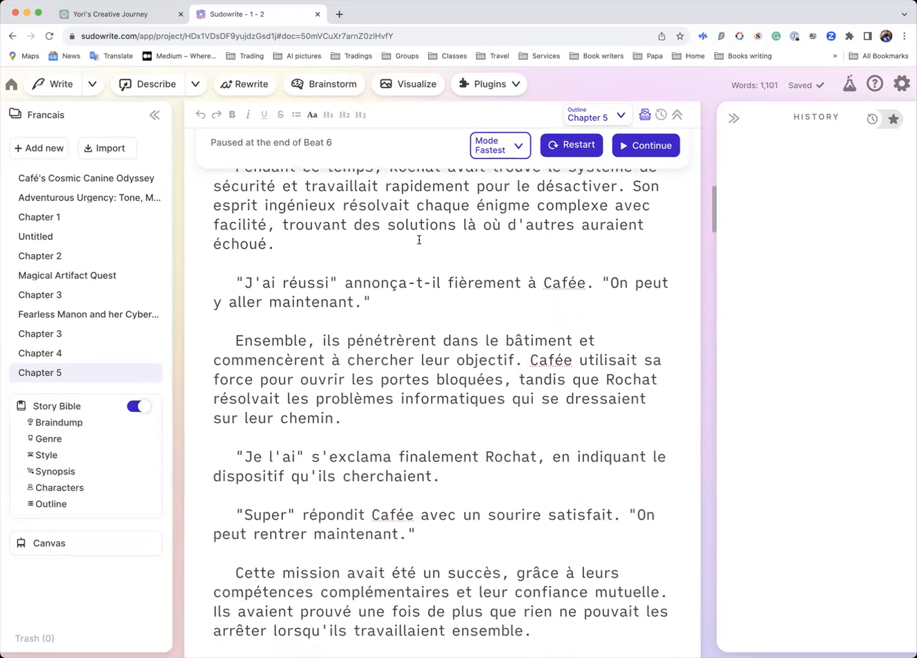
scroll(418, 240, "down", 1)
scroll(418, 240, "down", 3)
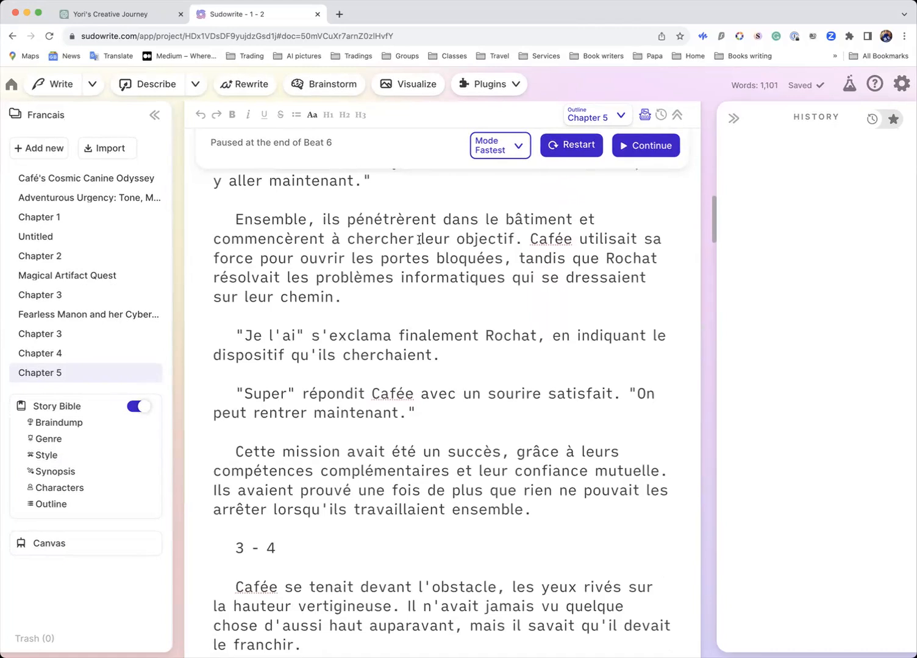
scroll(419, 240, "down", 3)
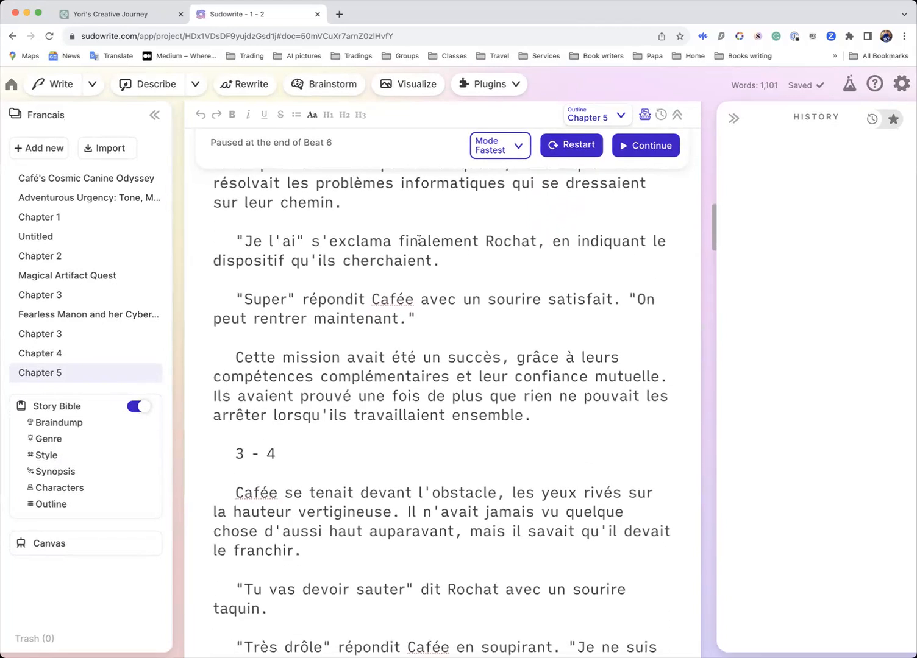
scroll(418, 239, "down", 1)
scroll(419, 240, "down", 2)
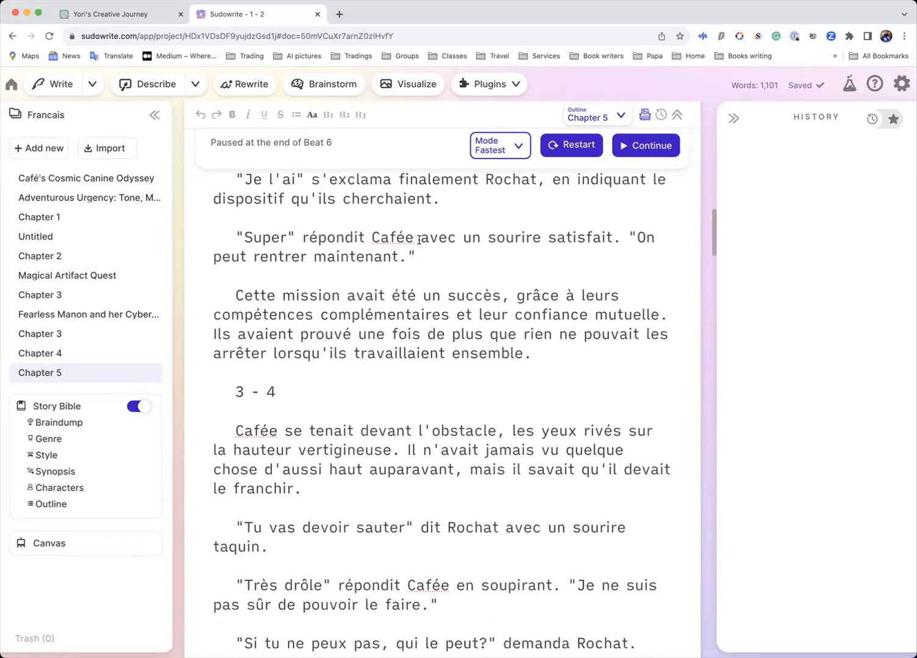
scroll(419, 239, "down", 3)
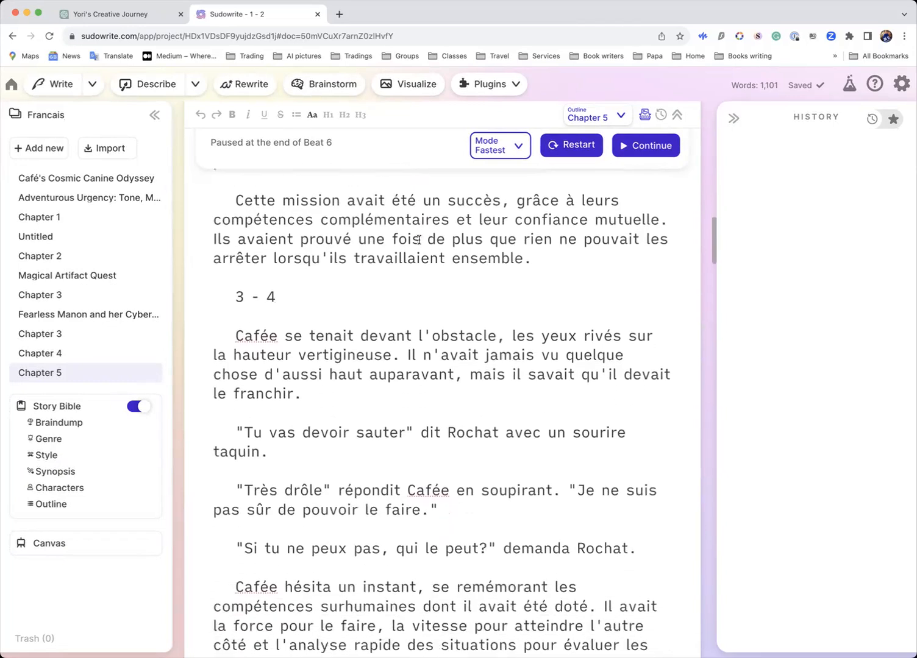
scroll(418, 239, "down", 1)
scroll(419, 240, "down", 4)
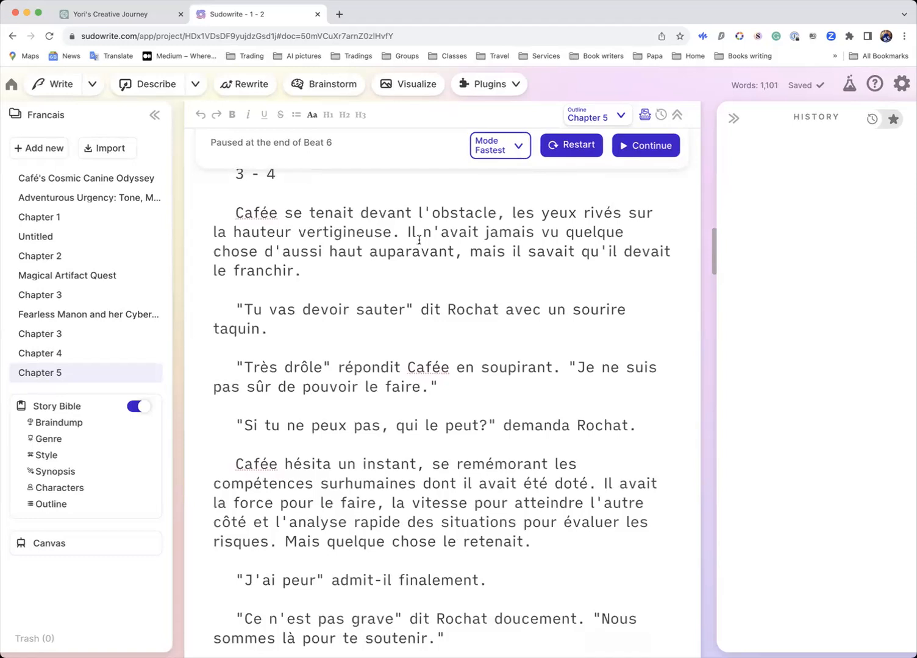
Step: Read the generated section 3 - 4 of Chapter 5, from Cafée facing the obstacle through the dialogue after the jump
scroll(418, 239, "down", 3)
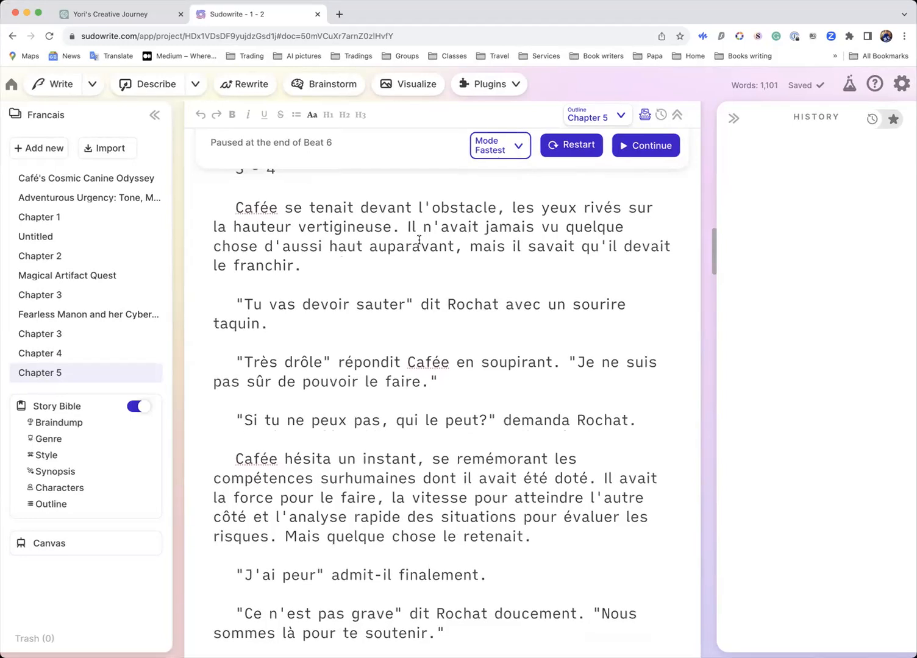
scroll(419, 240, "down", 1)
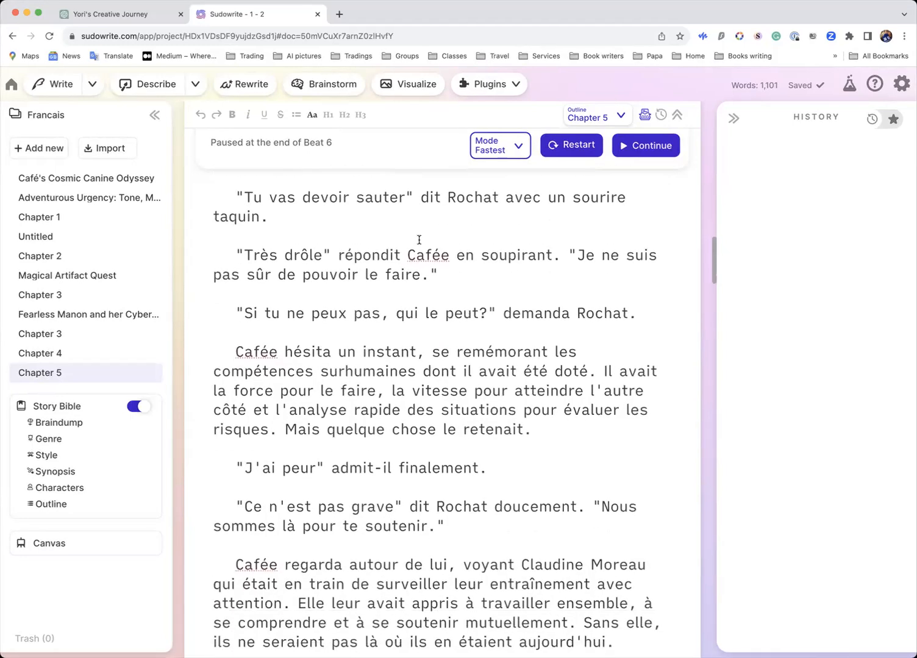
left_click_drag(575, 196, 652, 196)
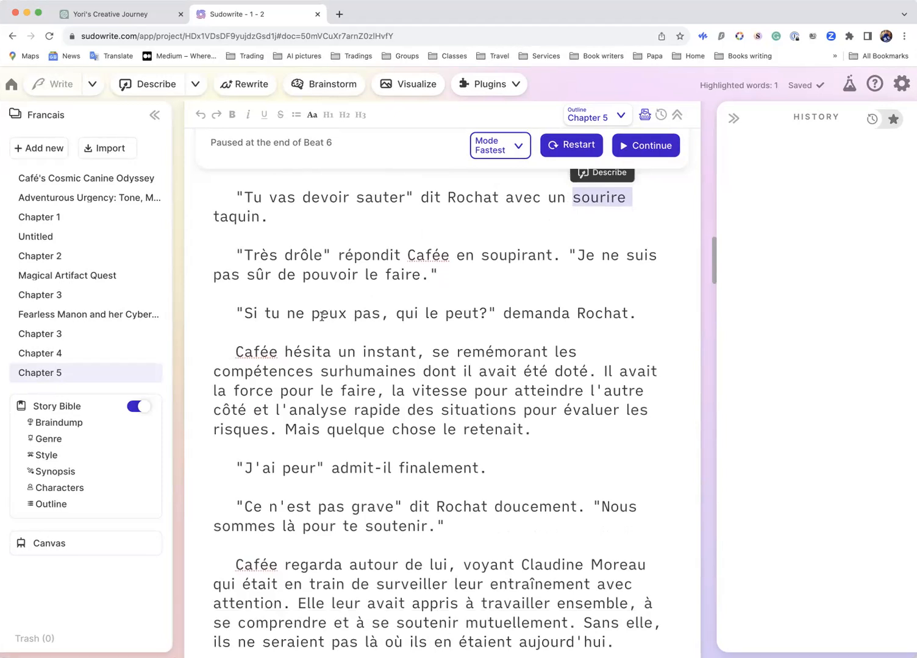
scroll(321, 316, "down", 1)
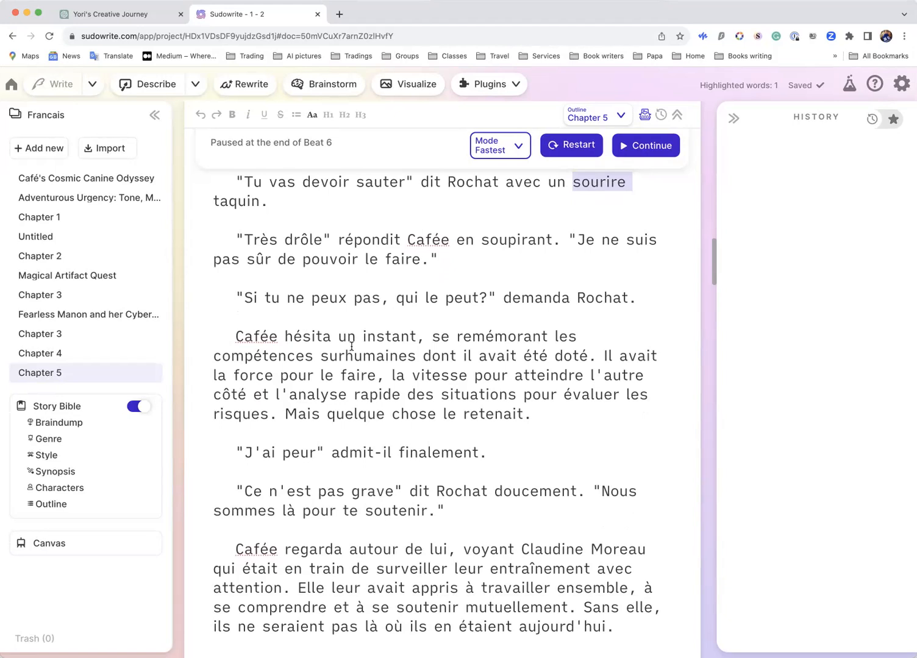
scroll(351, 346, "down", 1)
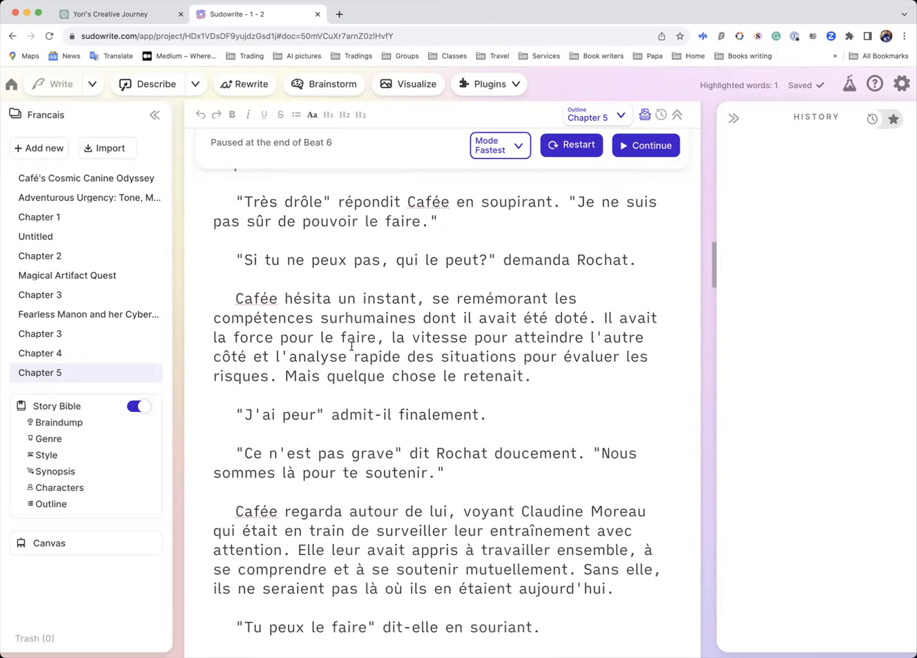
scroll(351, 346, "down", 1)
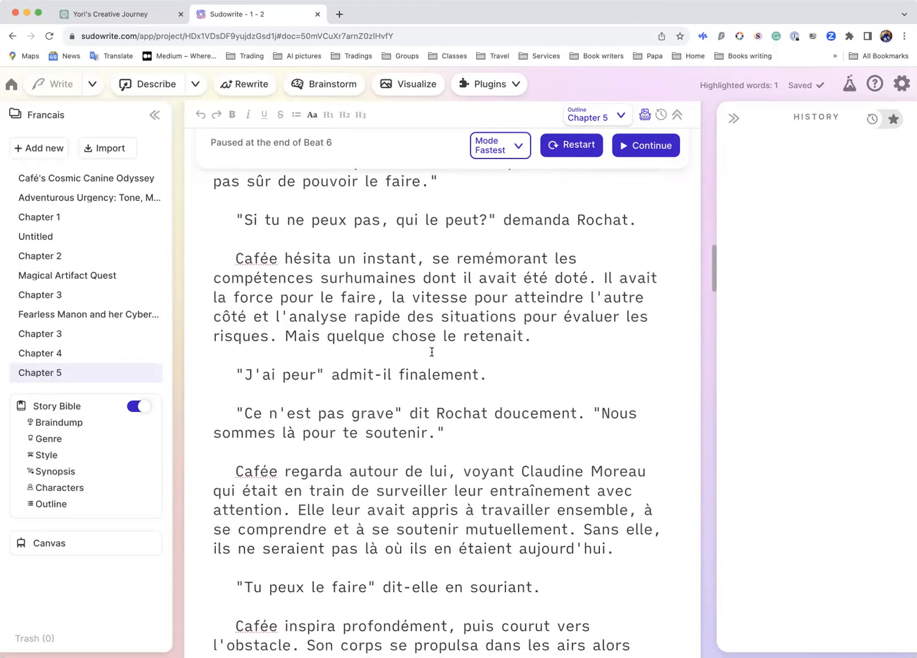
scroll(427, 352, "down", 1)
scroll(431, 352, "down", 5)
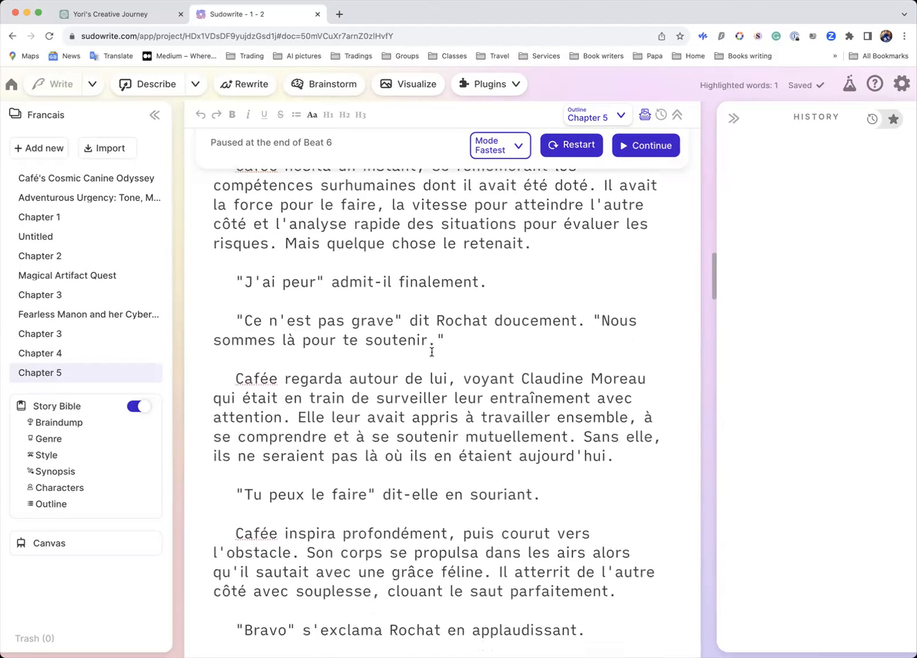
scroll(431, 352, "up", 3)
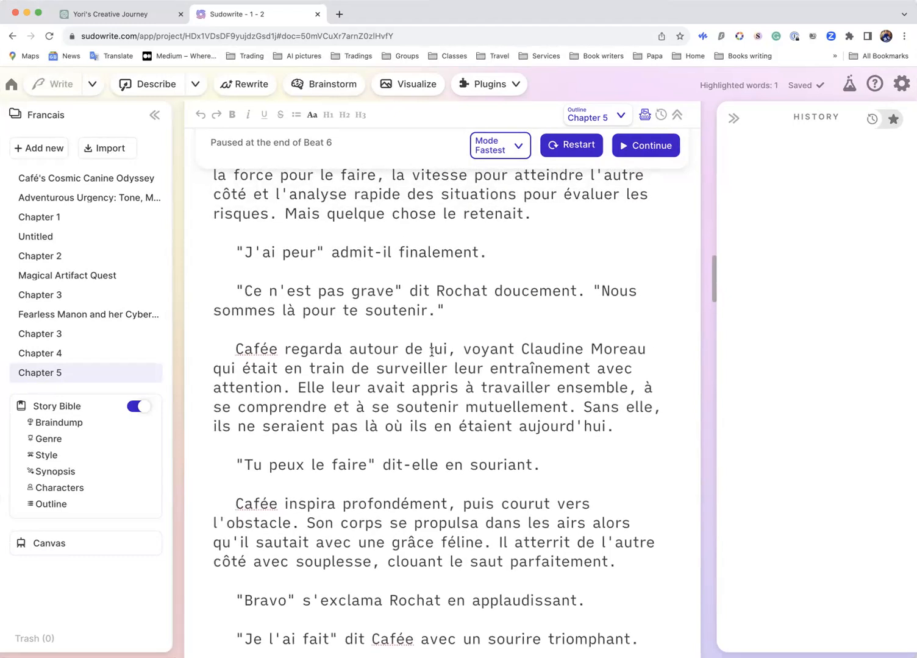
scroll(432, 351, "down", 1)
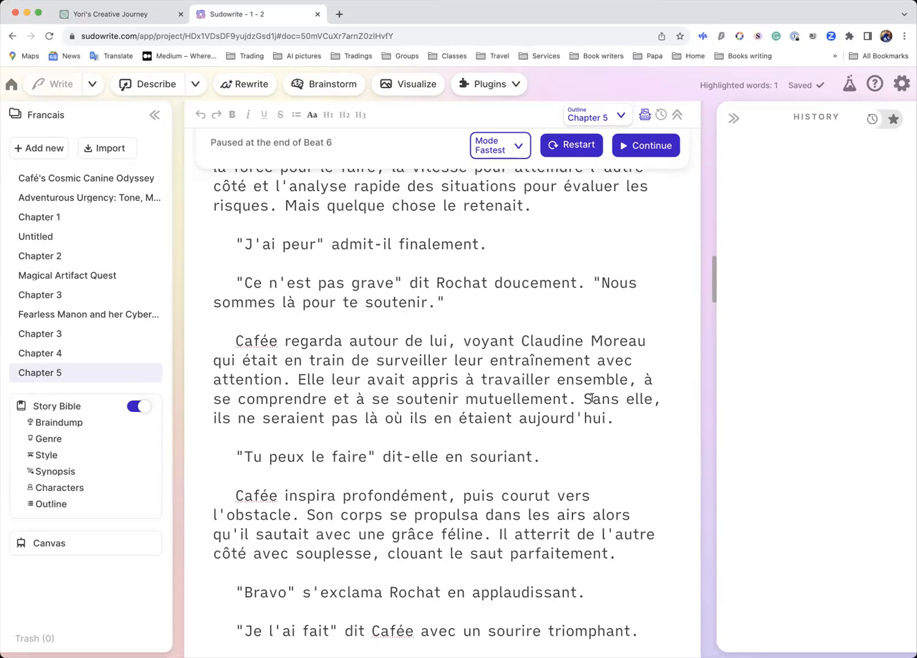
scroll(476, 402, "down", 2)
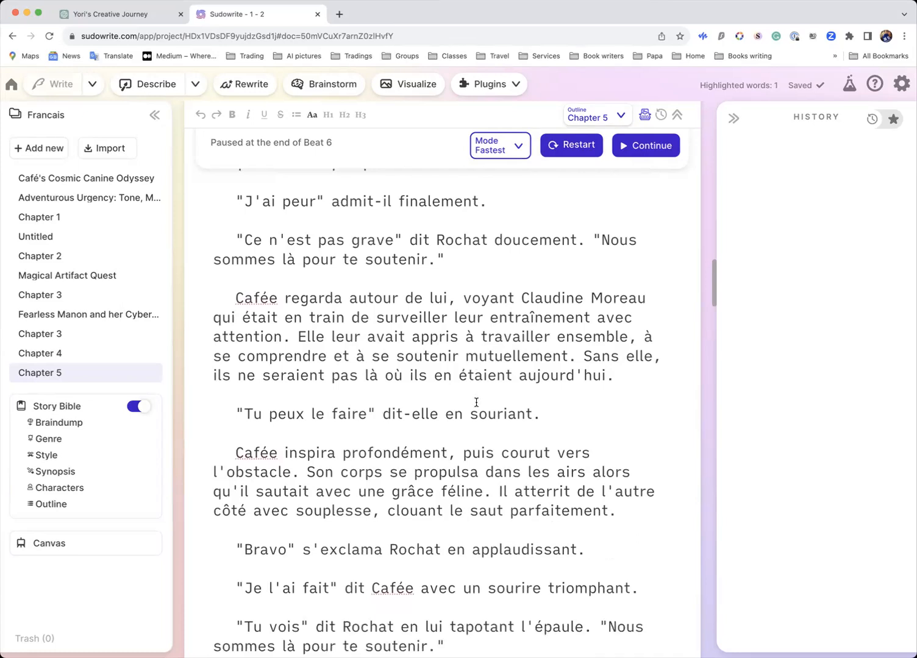
scroll(476, 402, "down", 6)
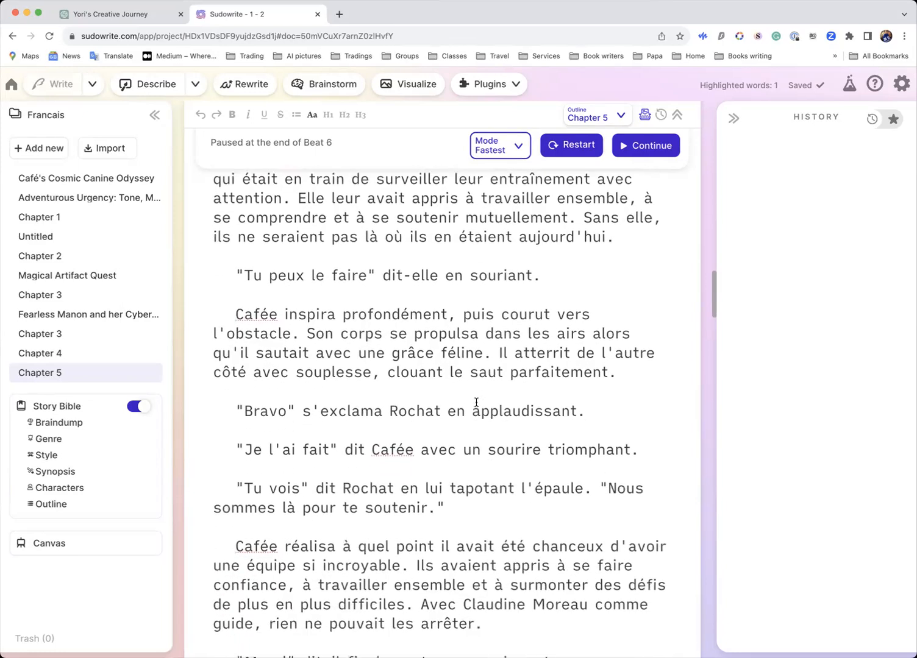
scroll(476, 402, "down", 2)
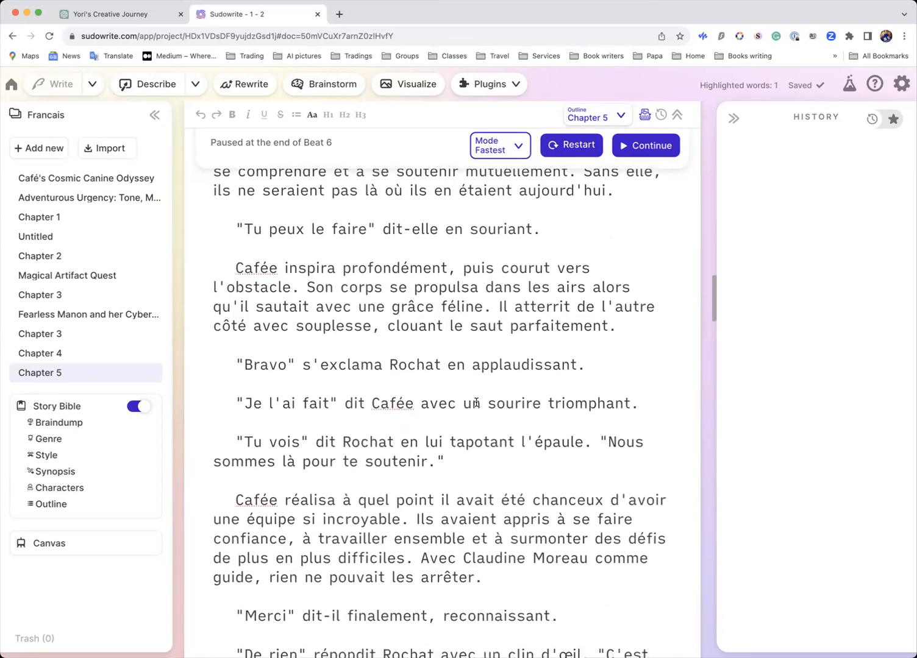
scroll(476, 403, "down", 2)
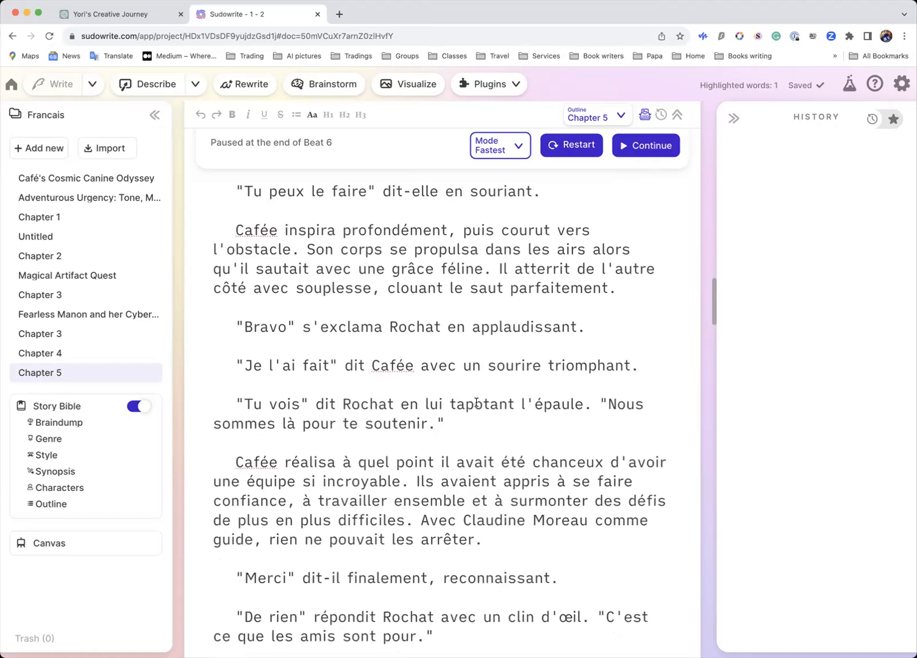
Step: Read through the French prose of Chapter 5, including section 5 - 6, to the end of the chapter
scroll(476, 402, "down", 14)
scroll(476, 402, "down", 1)
scroll(476, 402, "down", 2)
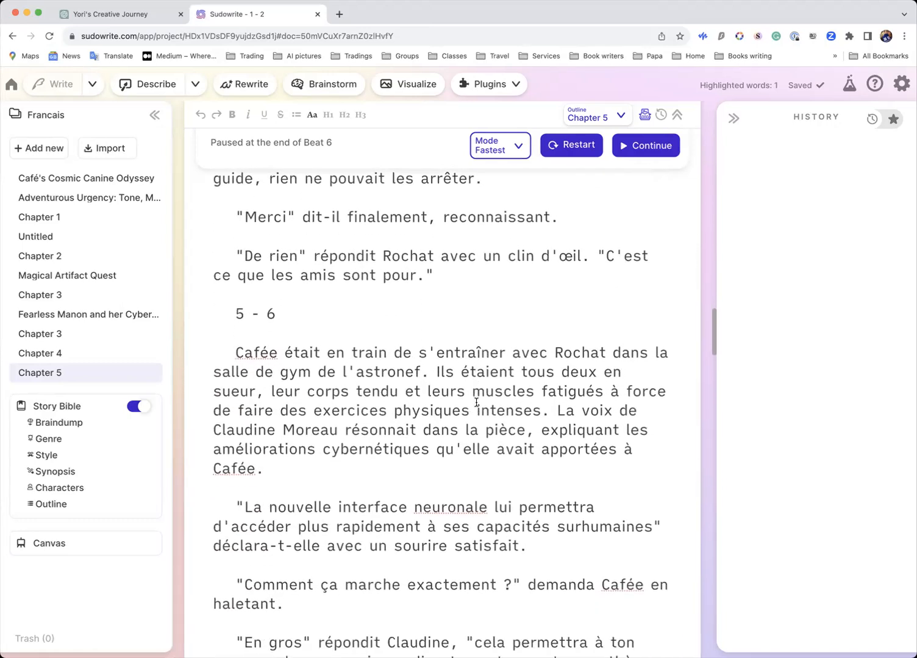
scroll(476, 402, "down", 3)
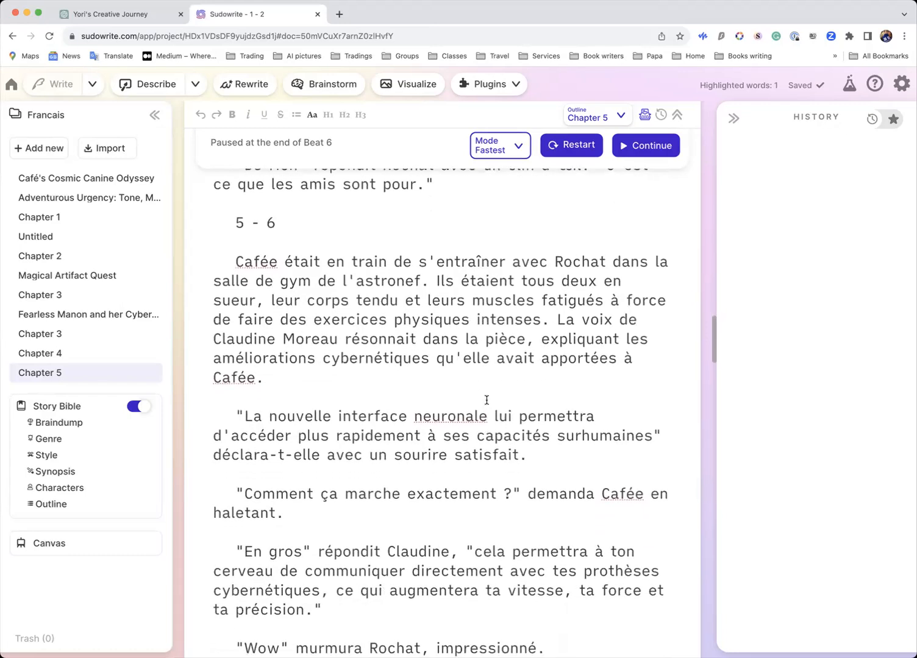
scroll(486, 399, "down", 7)
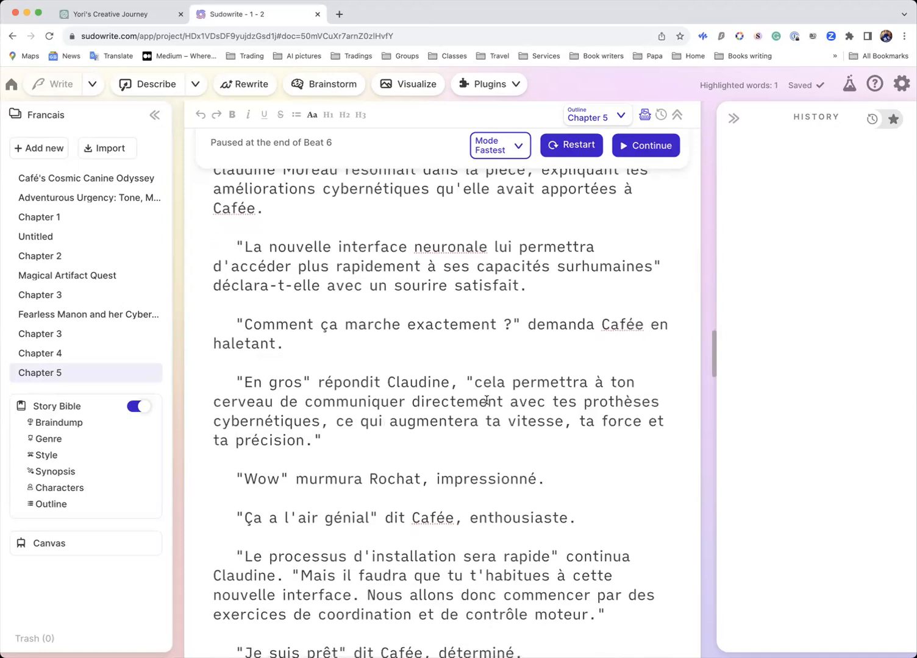
scroll(486, 400, "down", 2)
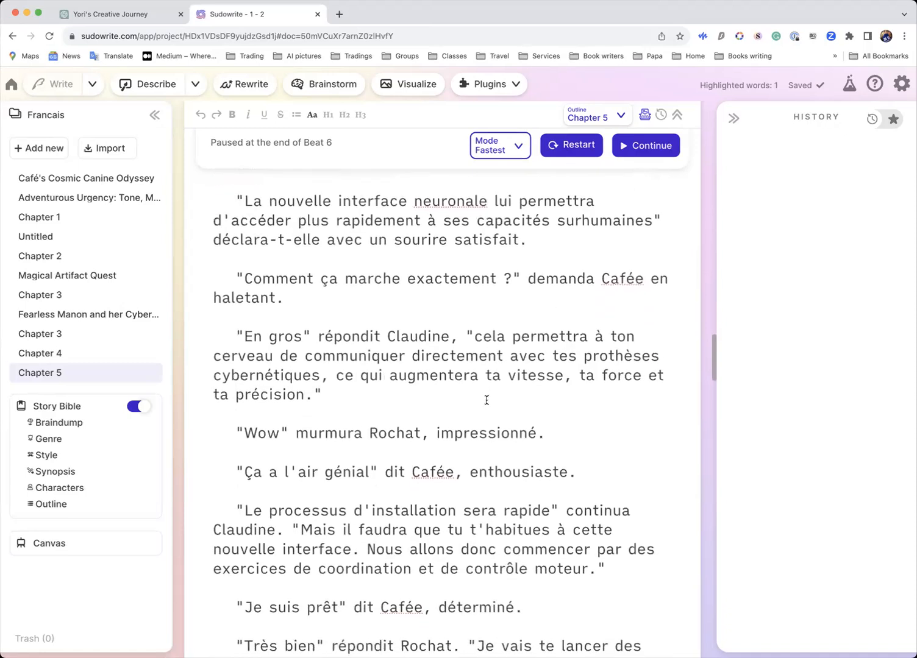
scroll(486, 400, "down", 5)
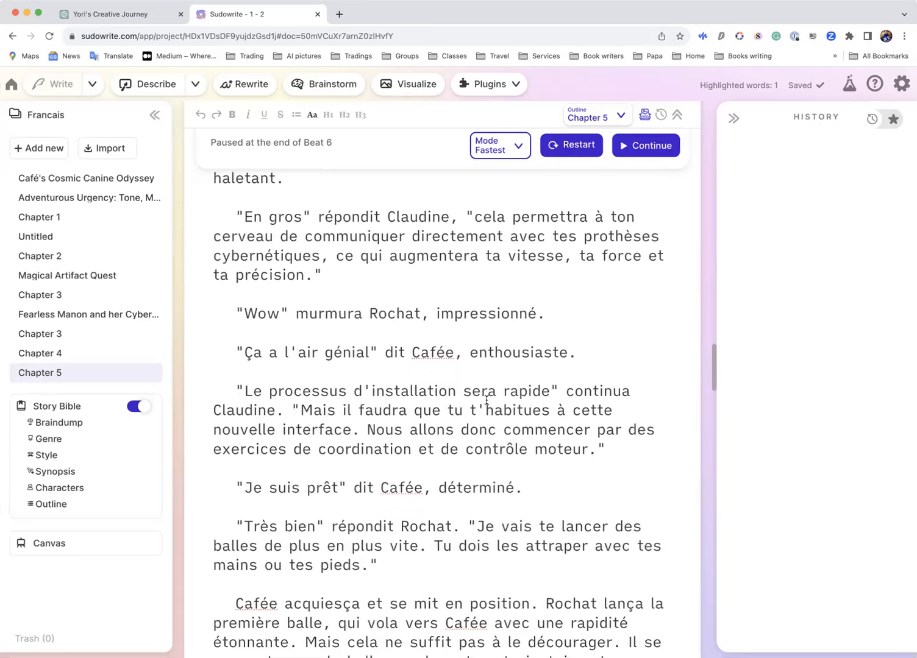
scroll(487, 400, "down", 12)
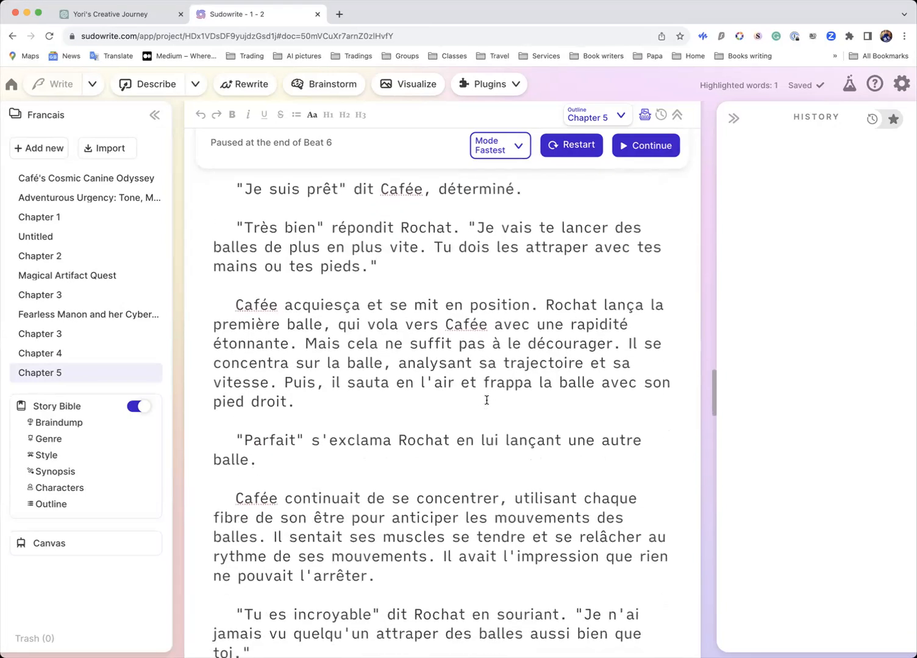
scroll(486, 400, "down", 18)
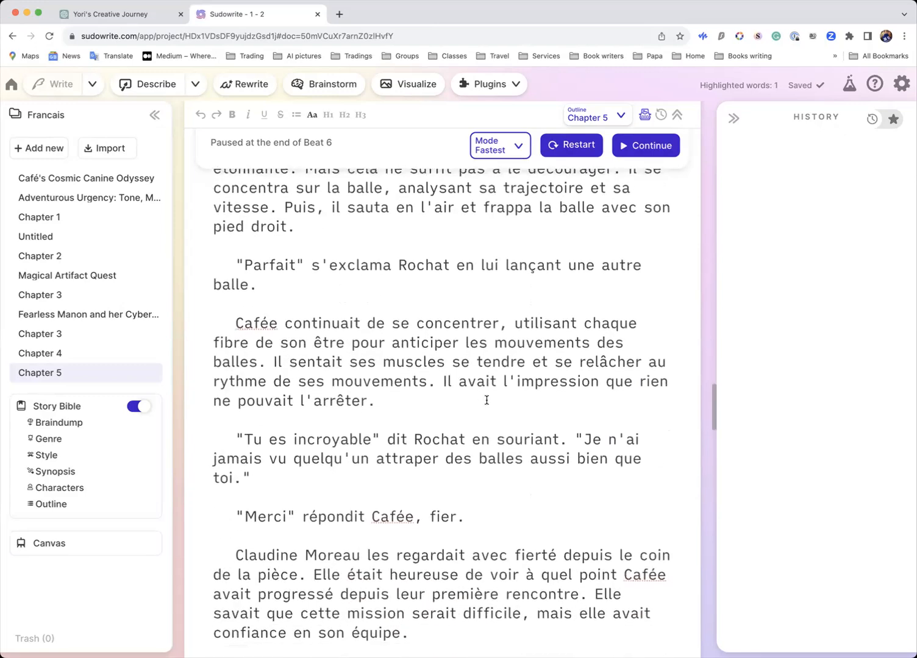
scroll(486, 400, "down", 12)
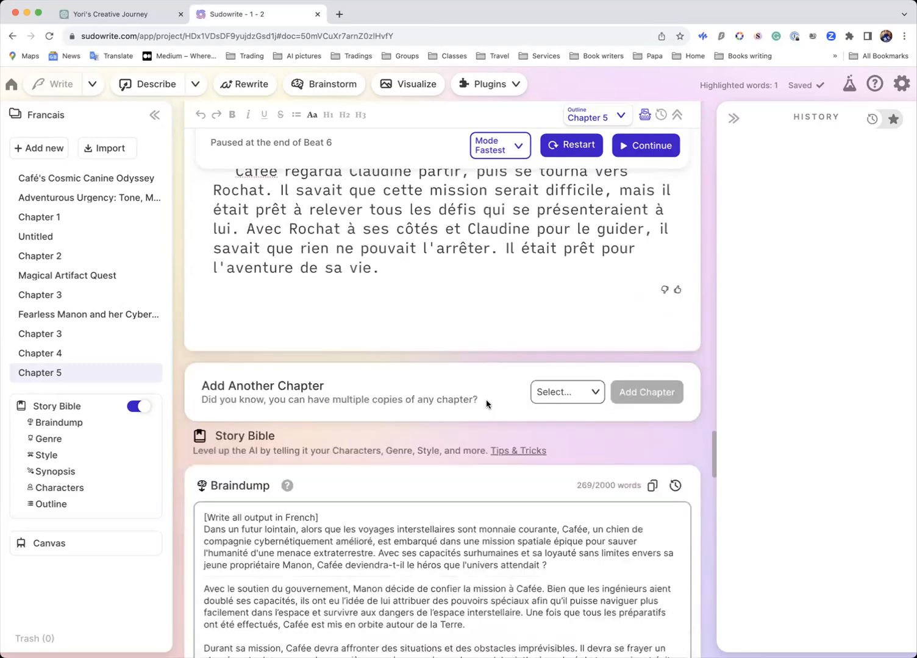
scroll(486, 403, "up", 20)
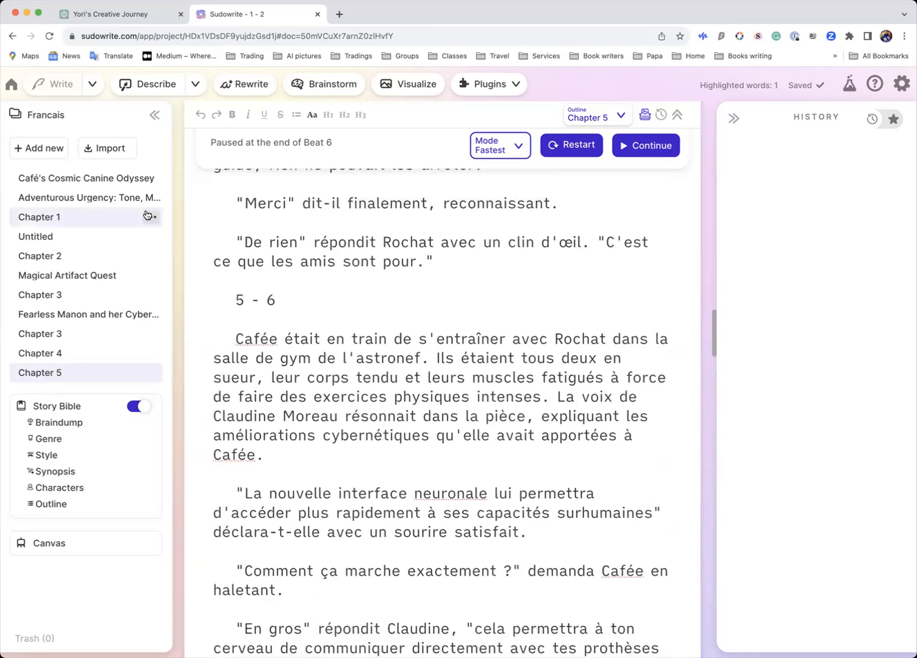
scroll(267, 252, "up", 20)
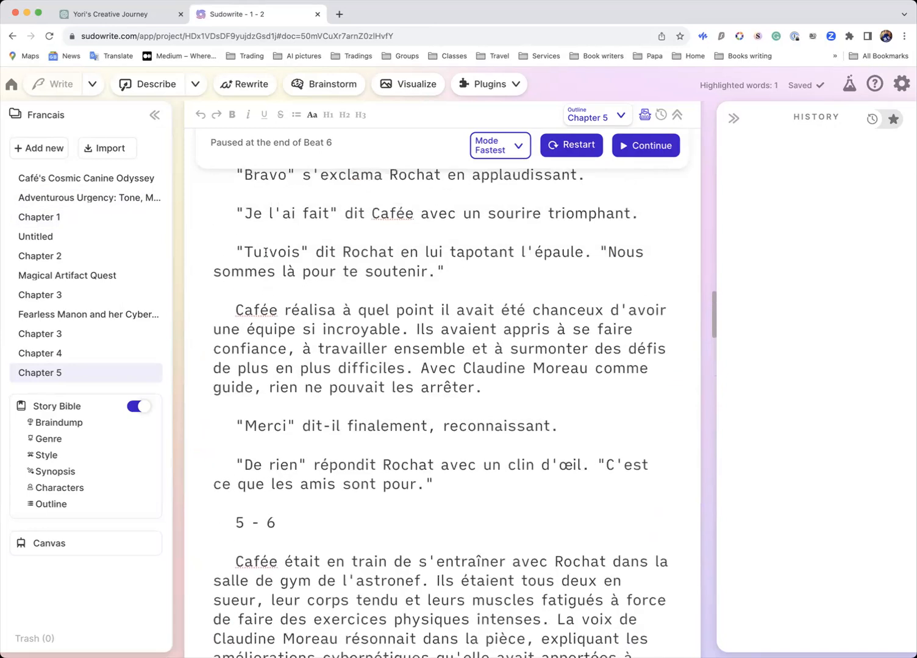
Step: Return to the project list and open the Taboo class project
left_click(13, 89)
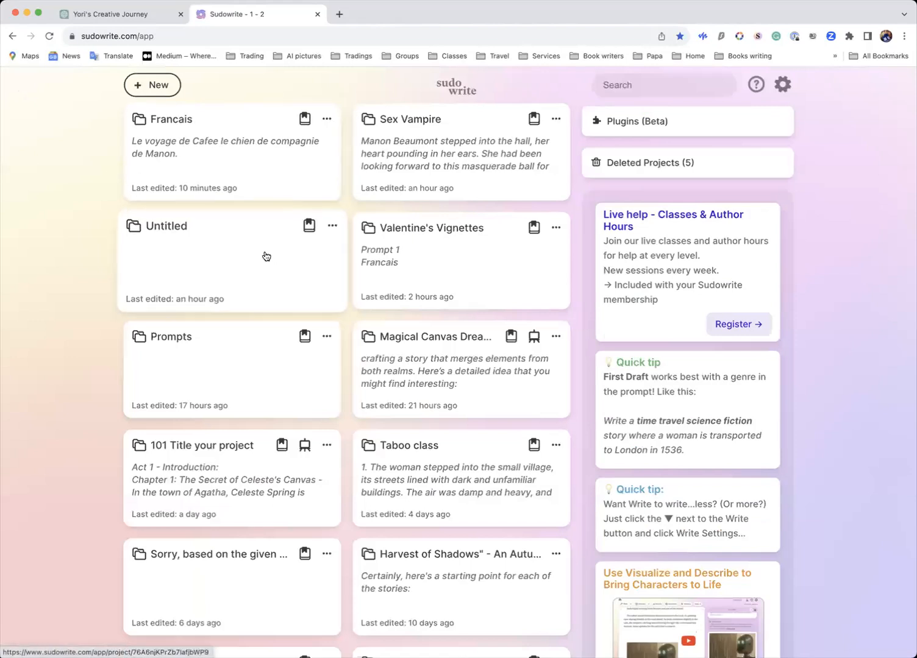
left_click(430, 479)
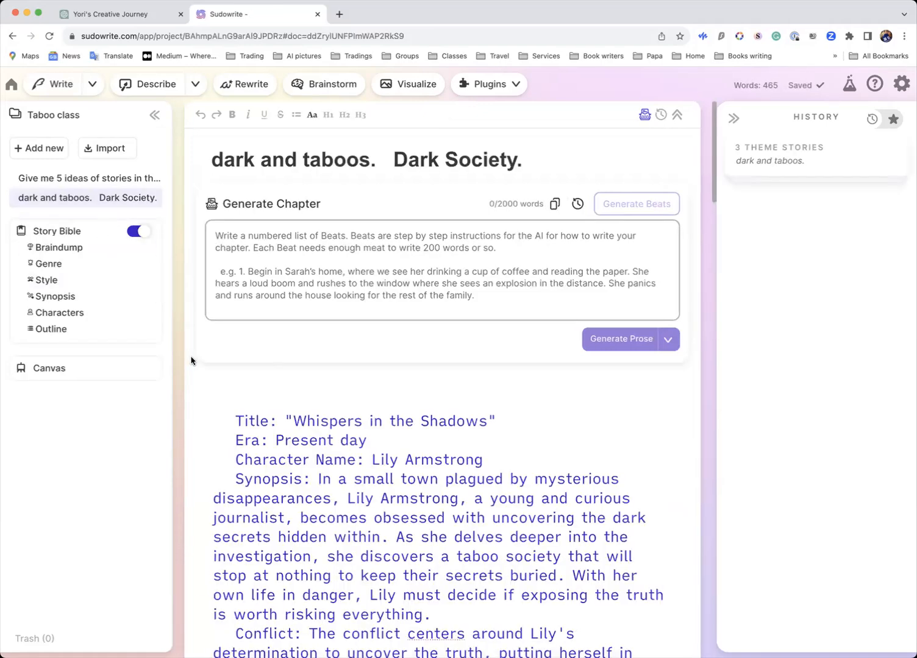
Step: Examine the story ideas in the dark and taboos document, along with the Braindump and Genre sections of its Story Bible
scroll(261, 443, "down", 3)
scroll(261, 443, "down", 2)
scroll(261, 443, "up", 5)
scroll(261, 443, "down", 2)
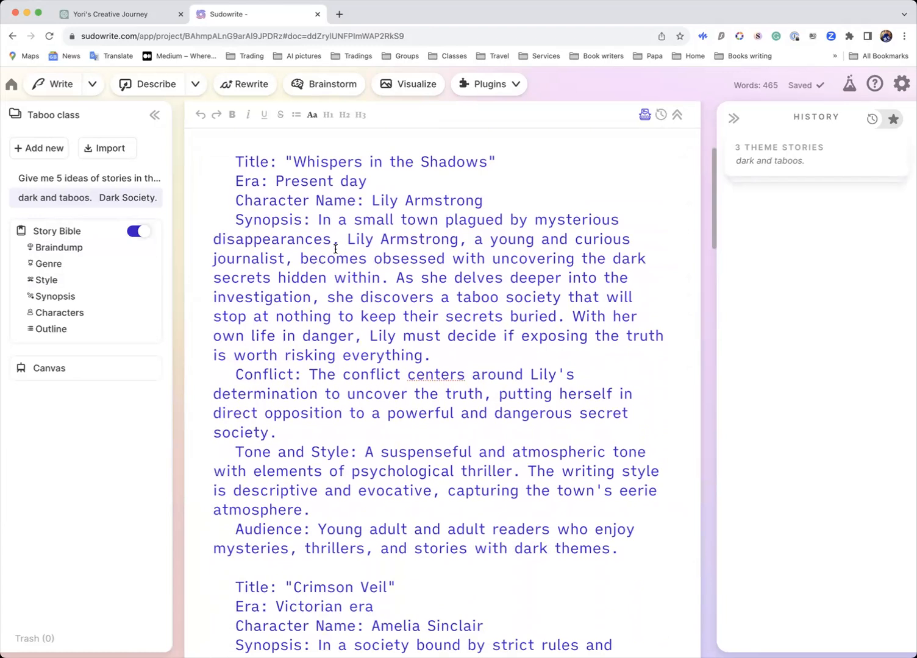
scroll(335, 248, "down", 1)
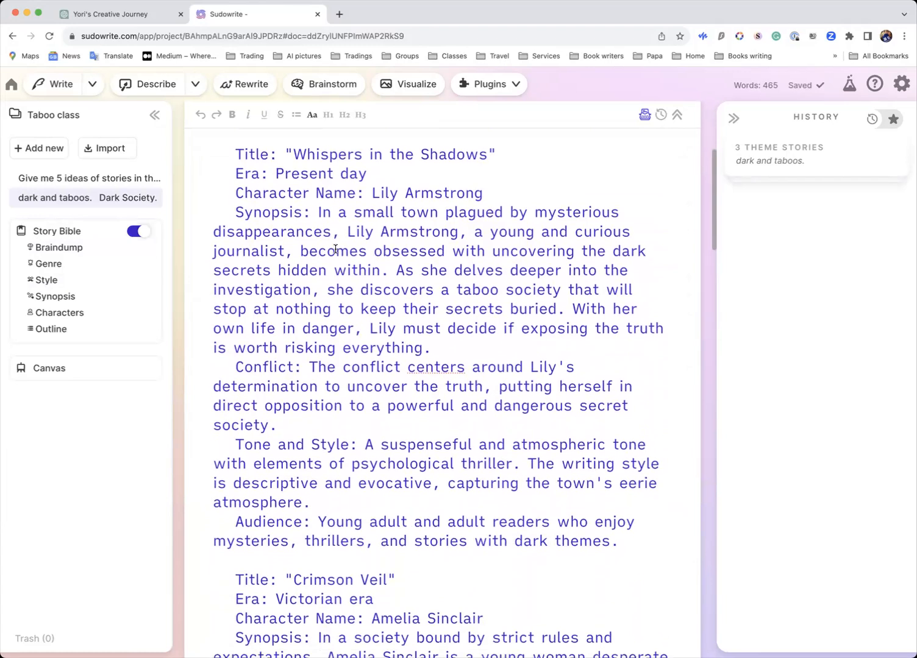
scroll(335, 248, "up", 2)
scroll(335, 248, "down", 5)
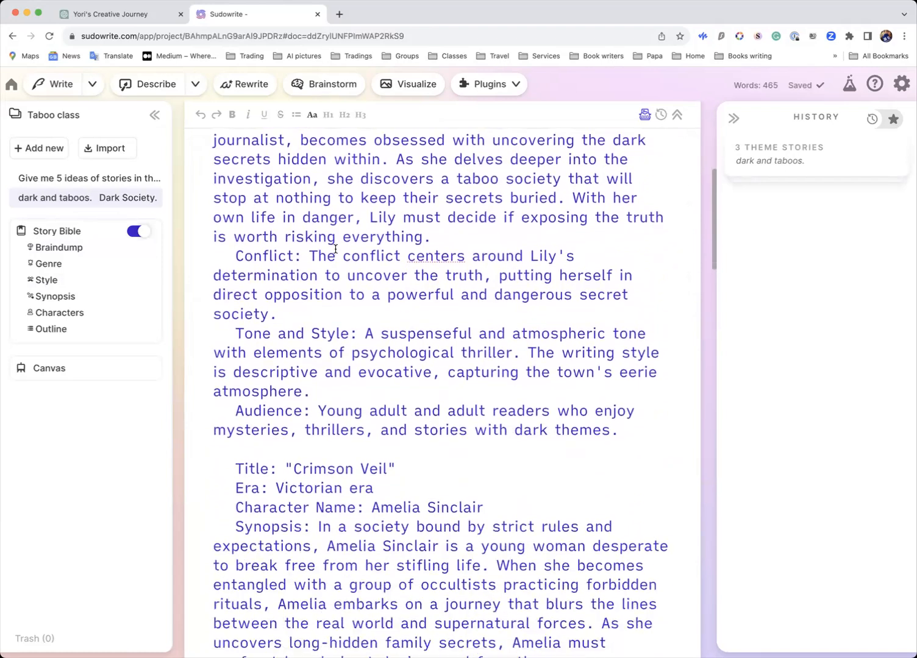
scroll(335, 248, "up", 5)
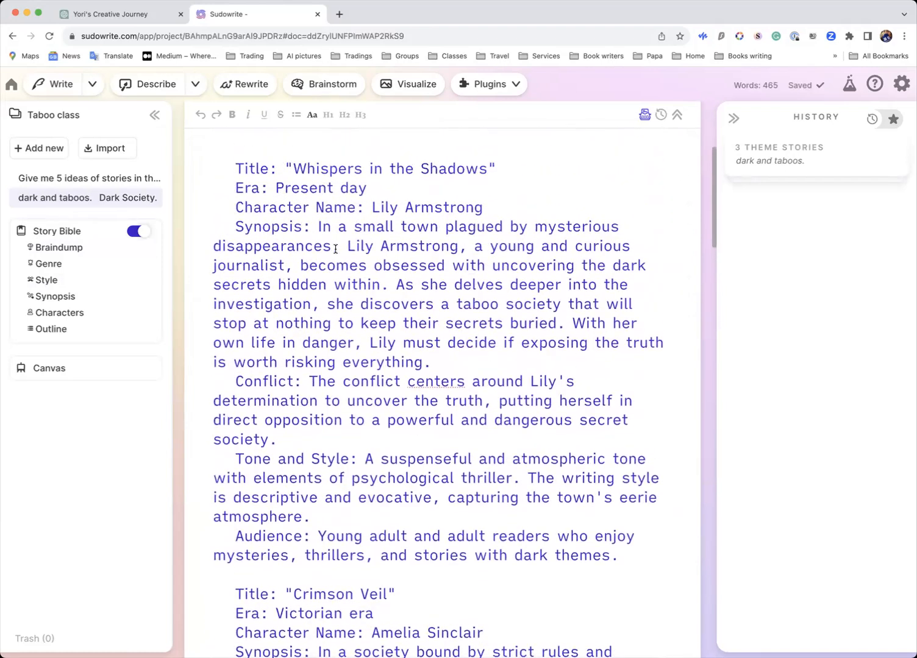
scroll(336, 249, "down", 4)
scroll(335, 249, "up", 4)
scroll(335, 249, "up", 5)
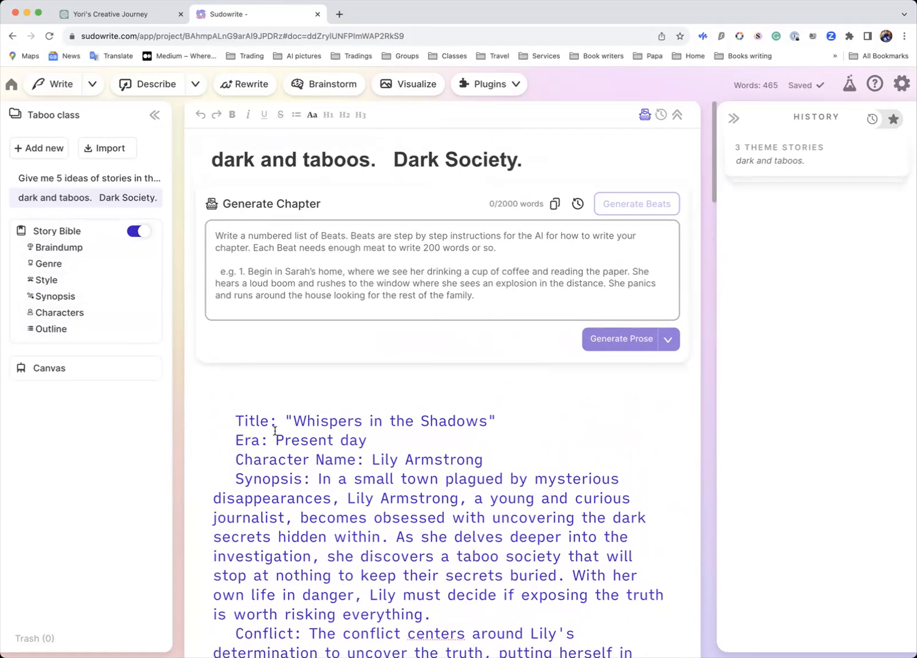
scroll(275, 426, "down", 10)
scroll(275, 431, "down", 8)
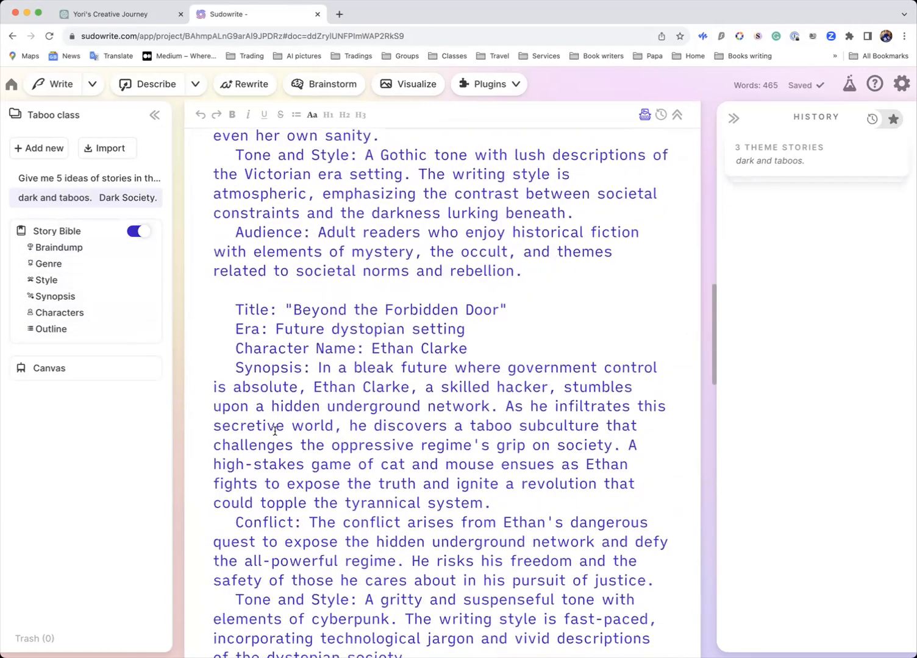
scroll(275, 431, "down", 8)
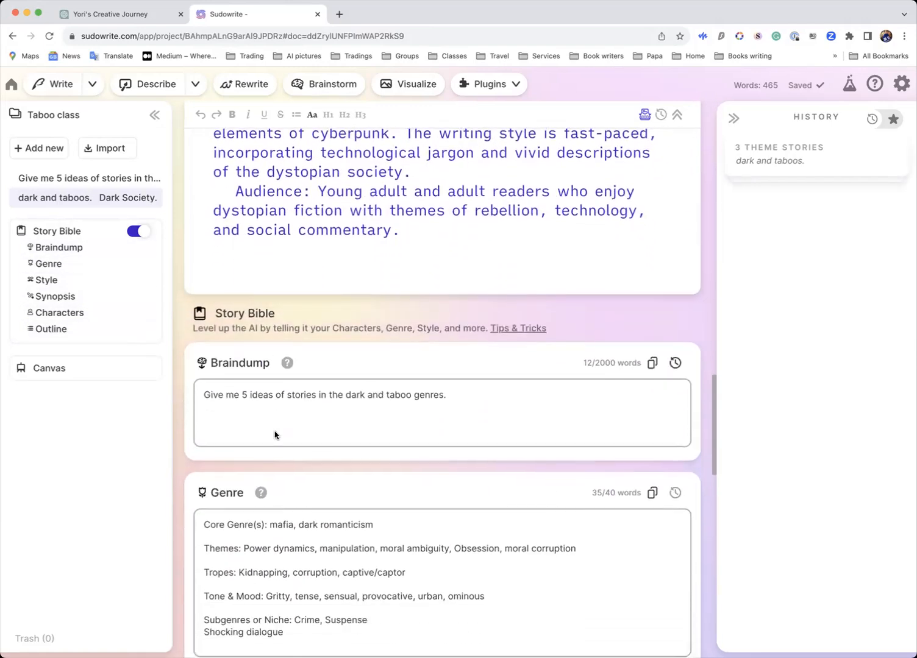
scroll(274, 431, "up", 10)
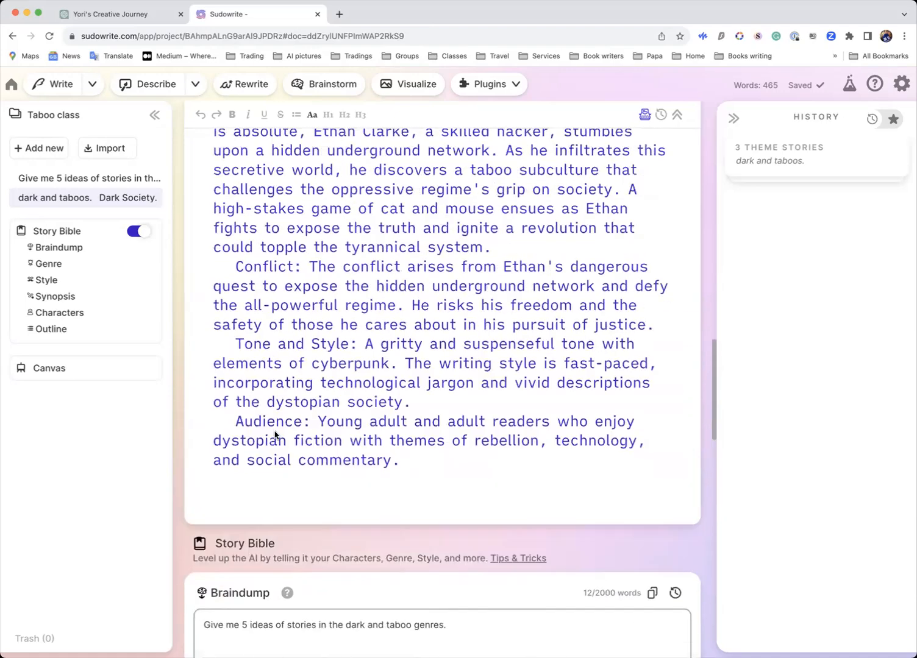
scroll(314, 315, "up", 10)
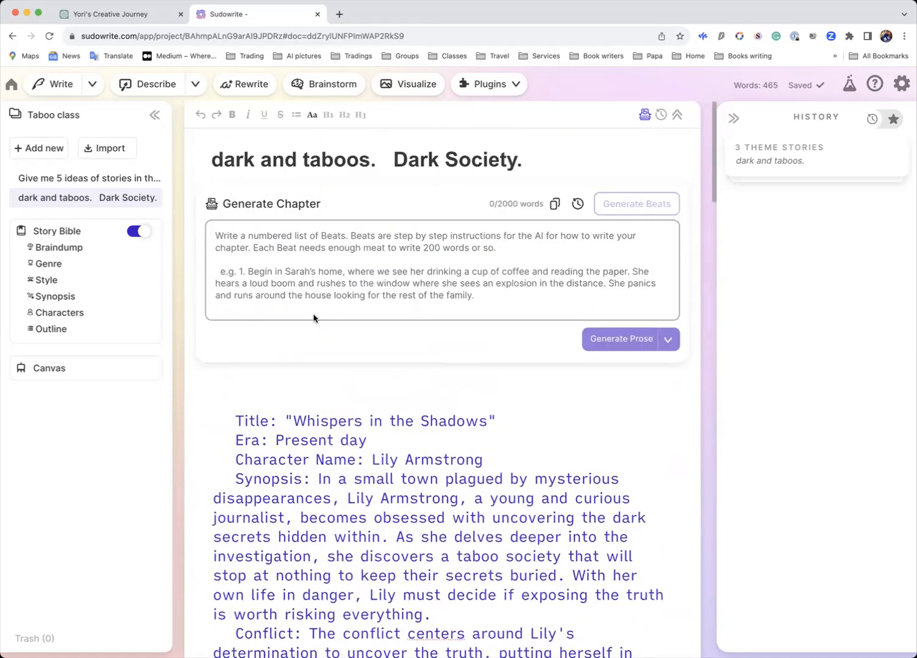
scroll(351, 481, "down", 3)
scroll(351, 482, "down", 6)
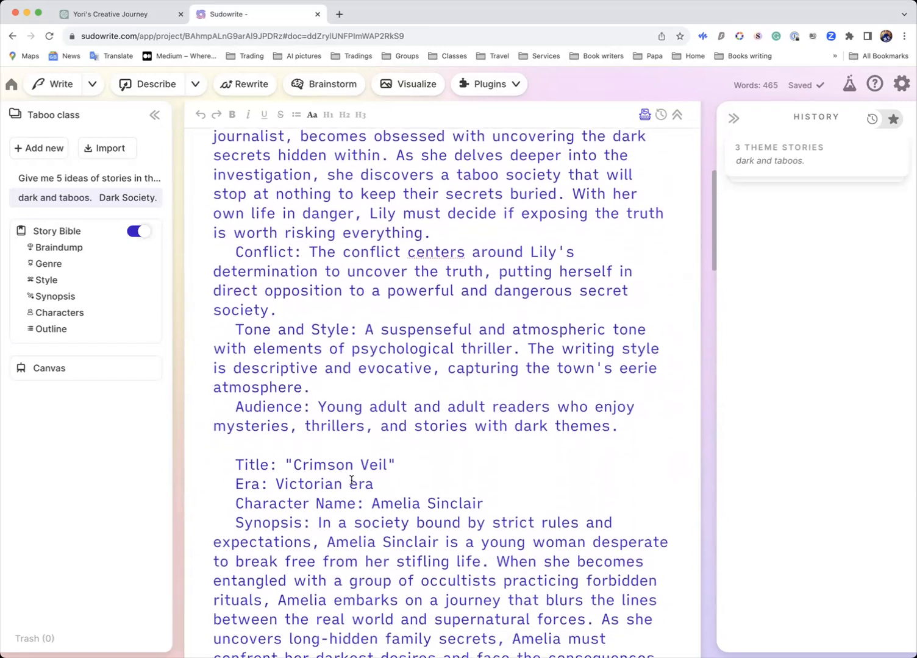
scroll(292, 428, "up", 5)
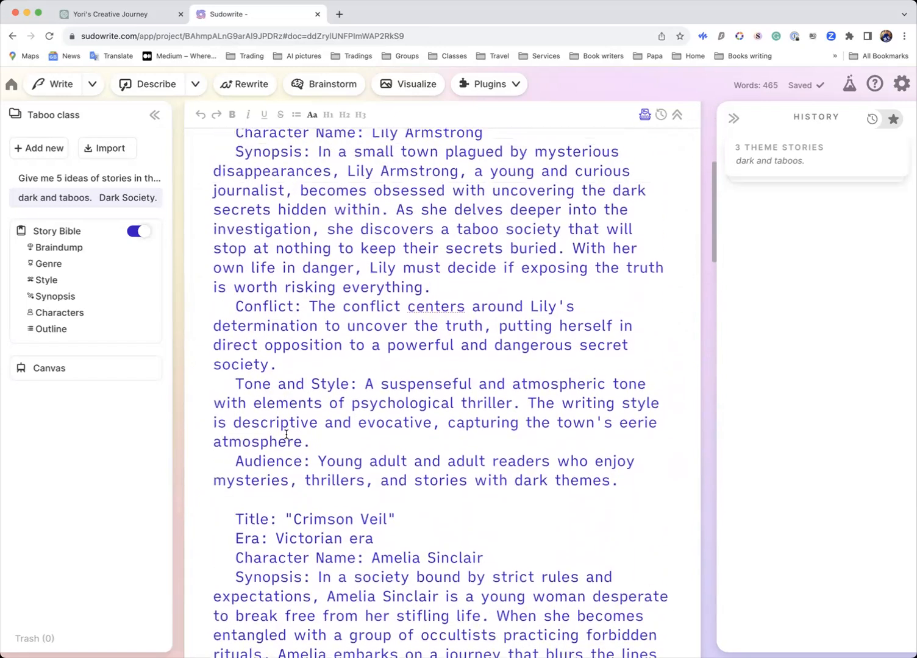
scroll(287, 433, "down", 3)
scroll(285, 435, "down", 1)
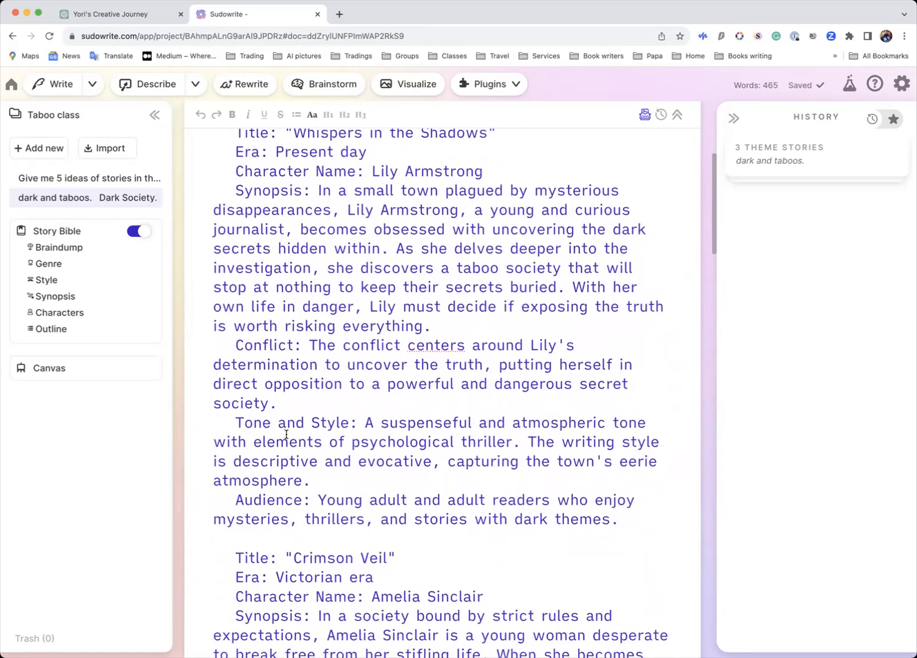
scroll(256, 247, "up", 3)
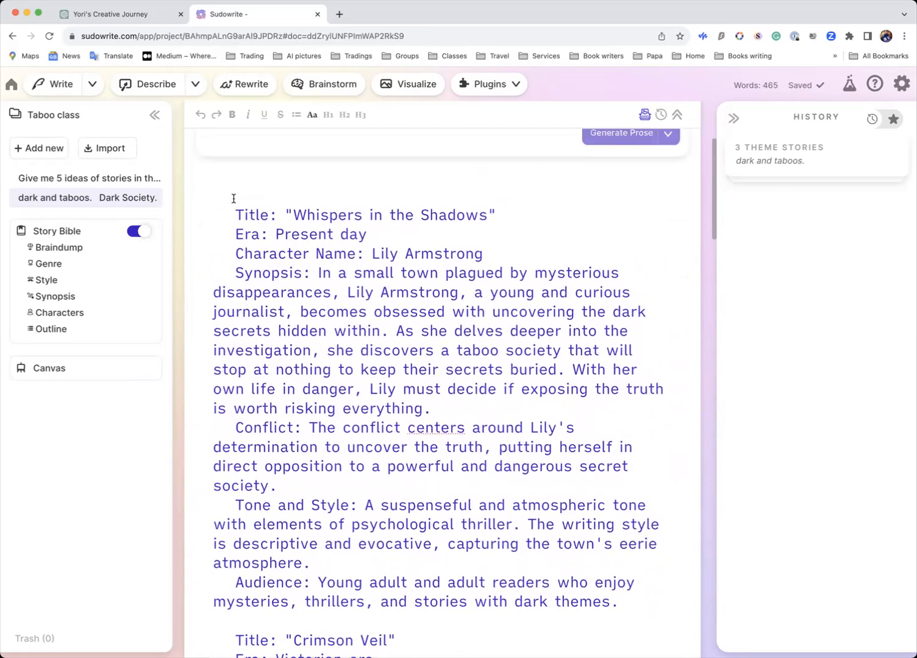
Step: Copy the complete "Whispers in the Shadows" story idea, from title to audience, and select the existing prompt in the Braindump
left_click_drag(223, 204, 630, 605)
key("super+c")
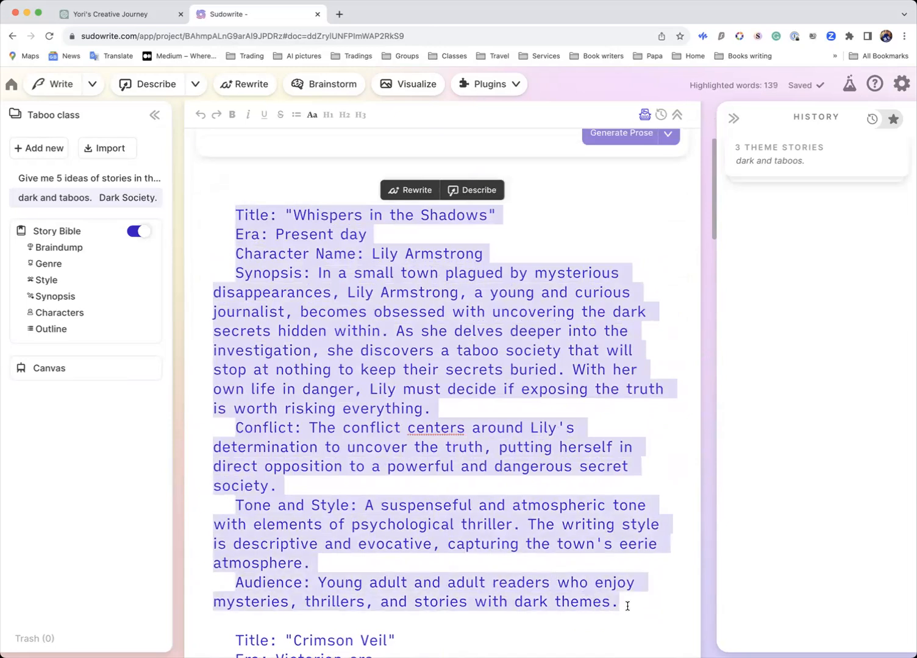
left_click(59, 261)
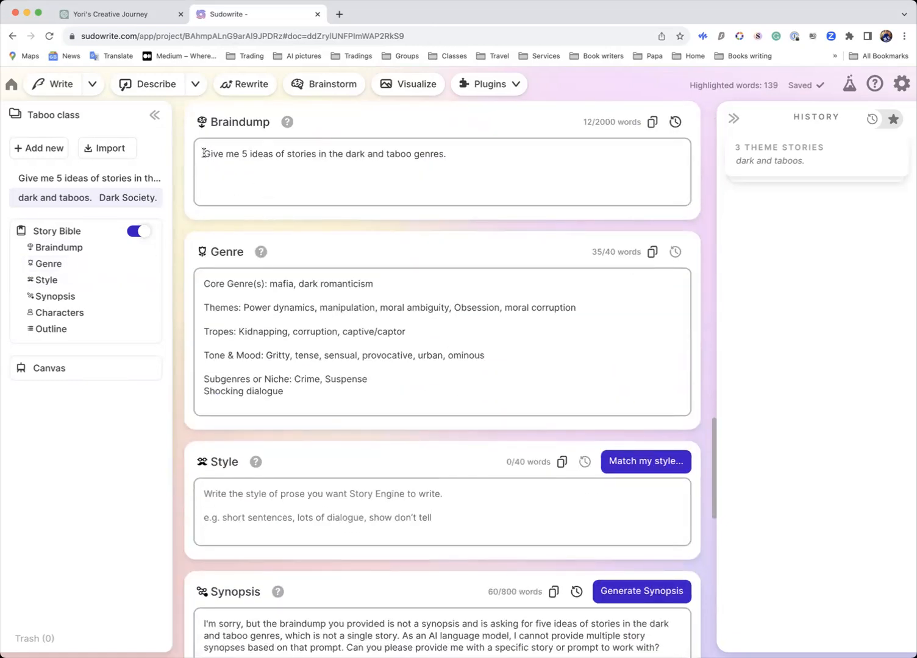
left_click_drag(202, 154, 390, 165)
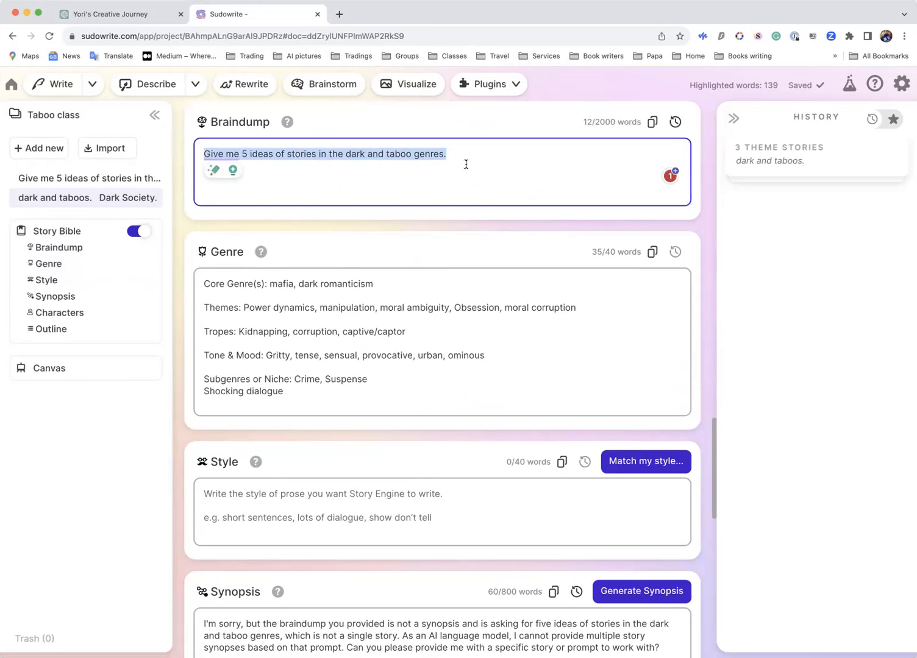
Step: Look over the Genre, Style and Synopsis sections, and review the story ideas back up to Generate Chapter
scroll(332, 329, "up", 1)
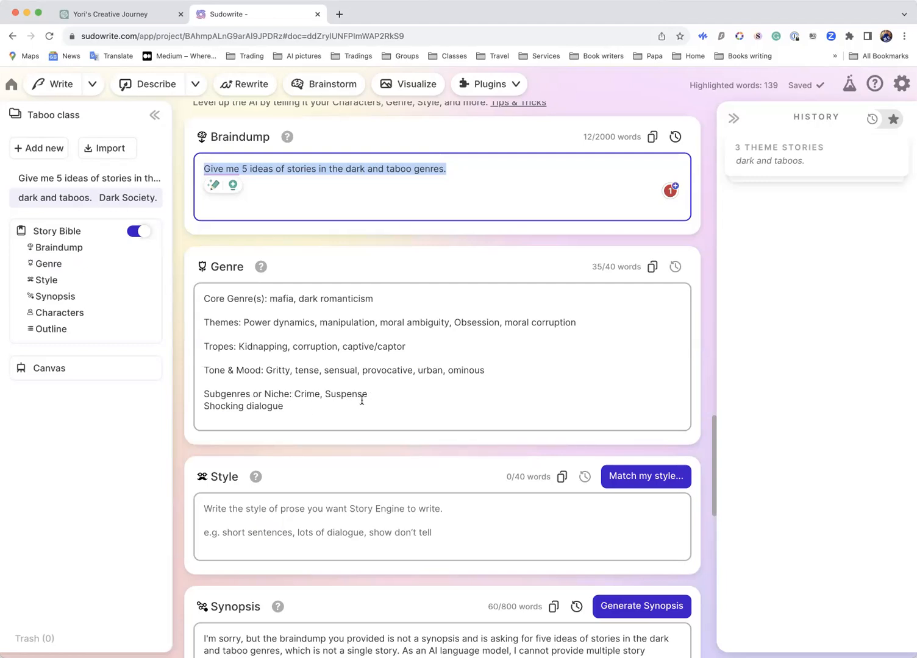
scroll(348, 400, "down", 5)
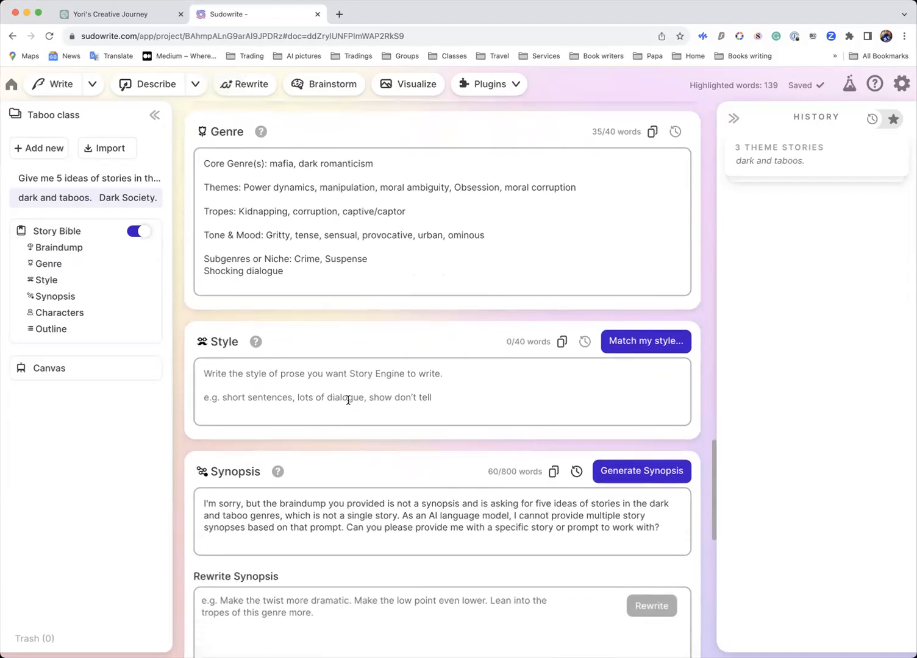
scroll(348, 400, "up", 15)
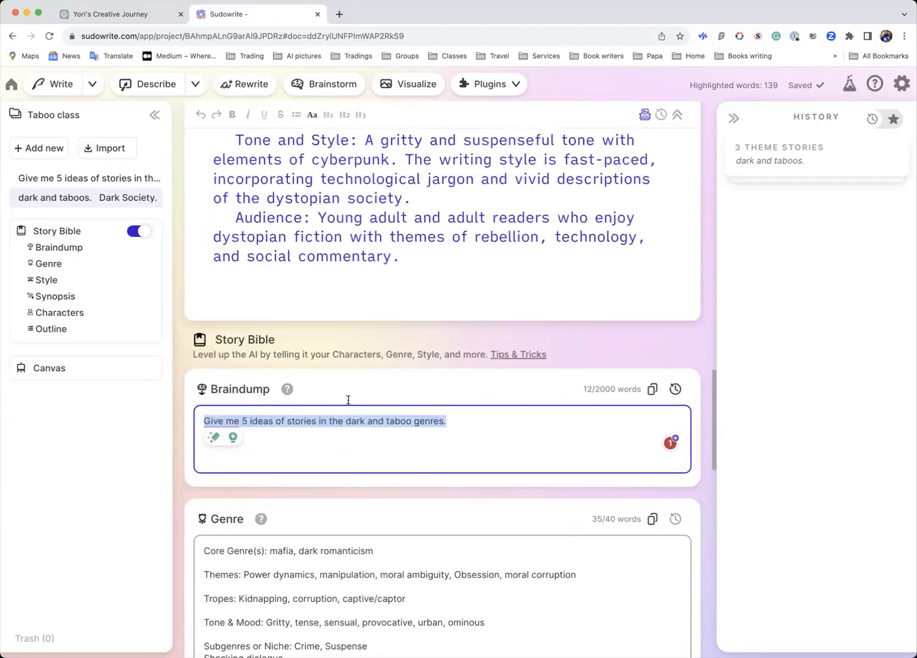
scroll(348, 400, "up", 15)
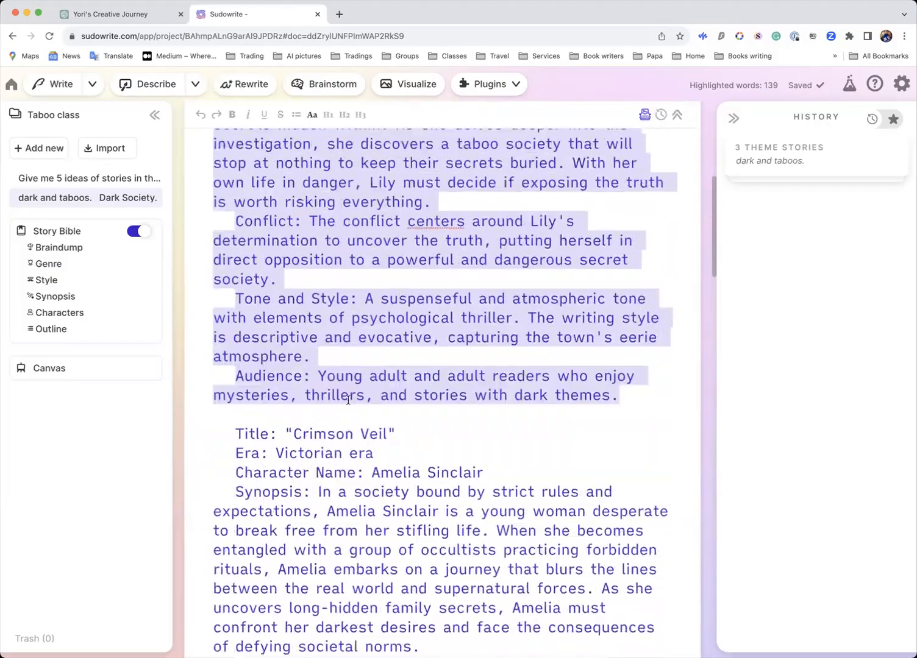
scroll(348, 400, "down", 20)
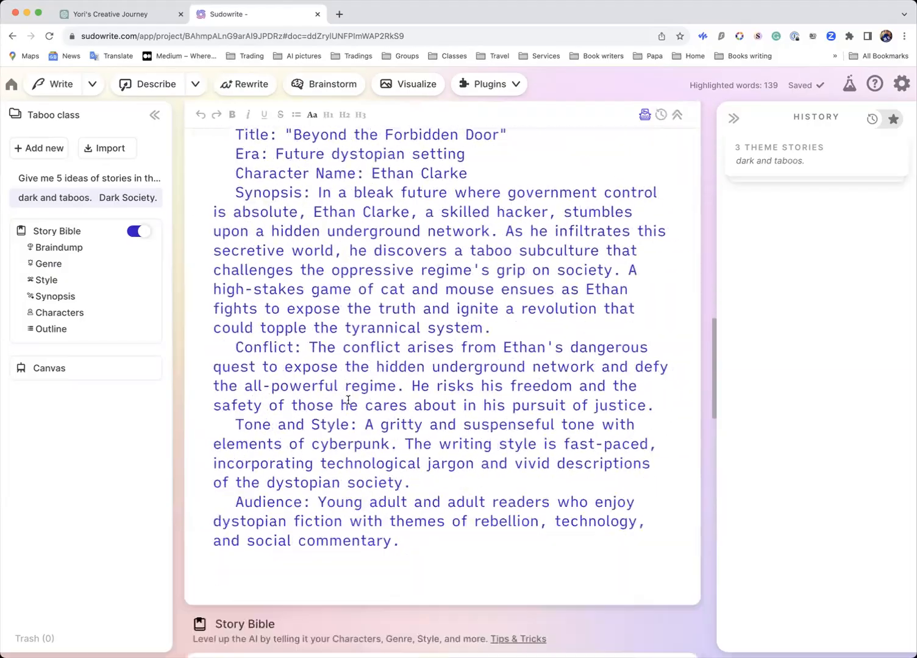
scroll(348, 400, "up", 20)
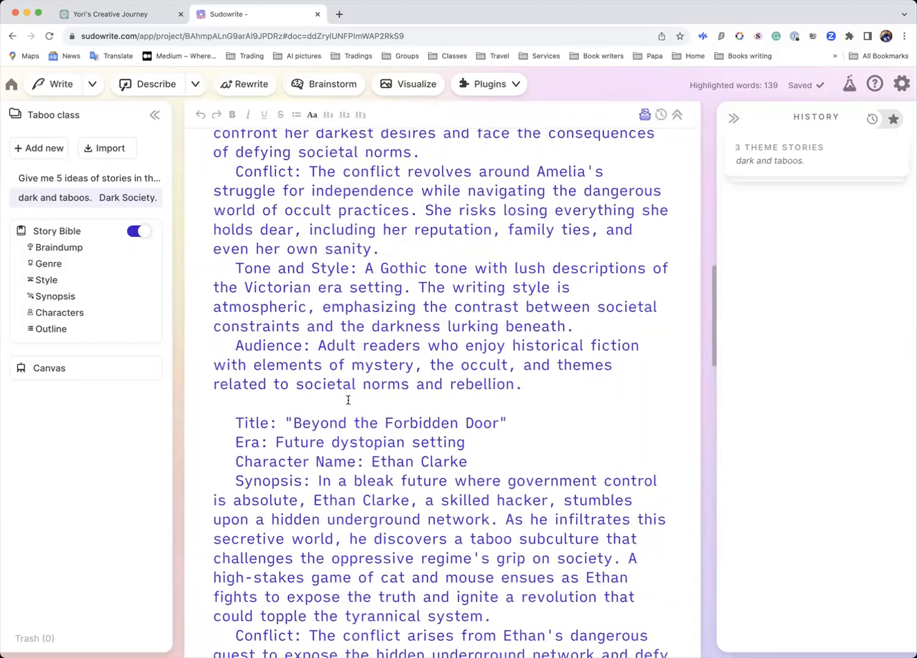
scroll(348, 400, "up", 10)
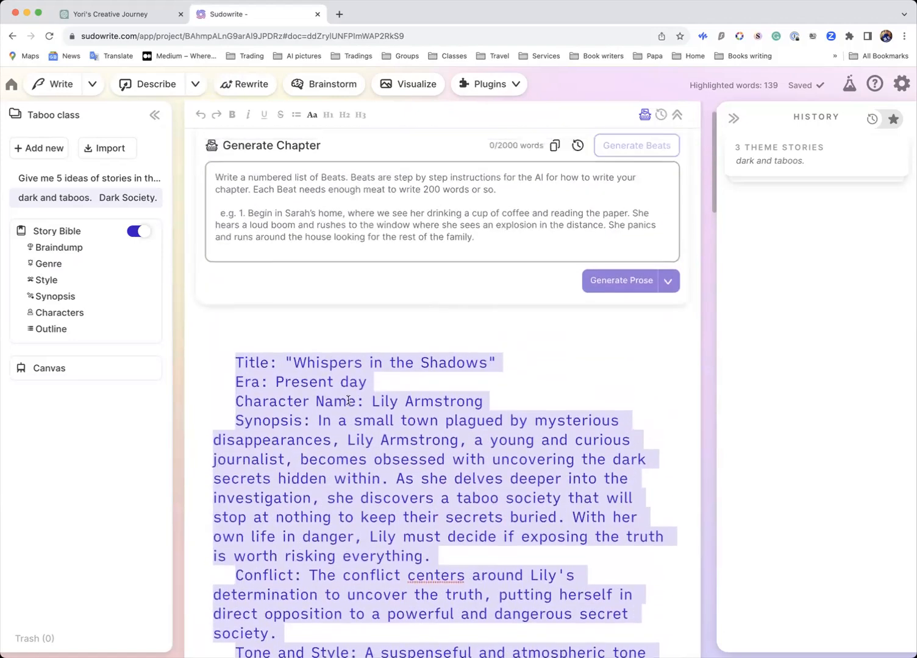
Step: Replace the existing prompt in the Story Bible's Braindump with the copied "Whispers in the Shadows" story idea
scroll(348, 400, "down", 15)
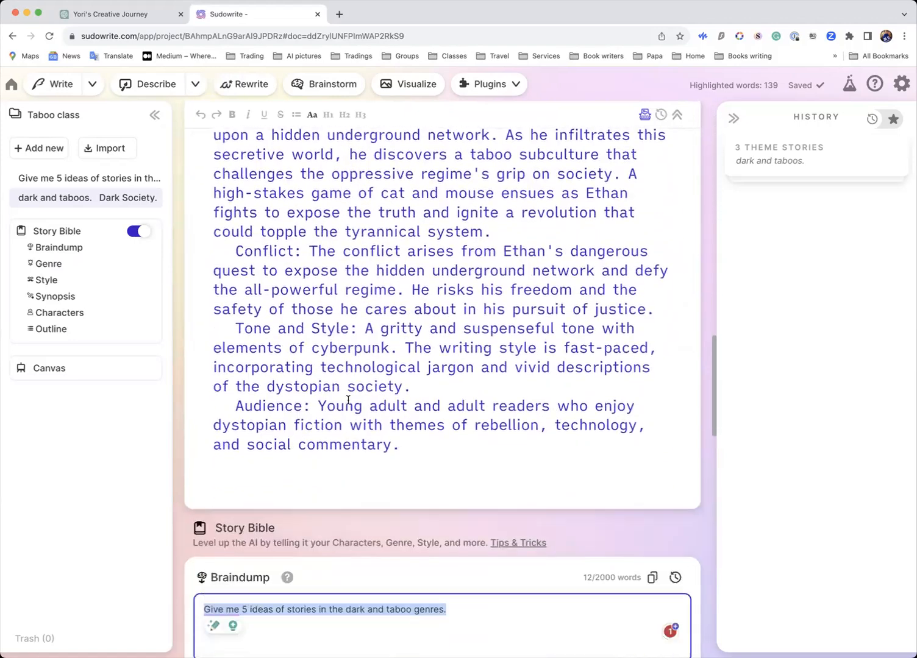
scroll(348, 400, "up", 1)
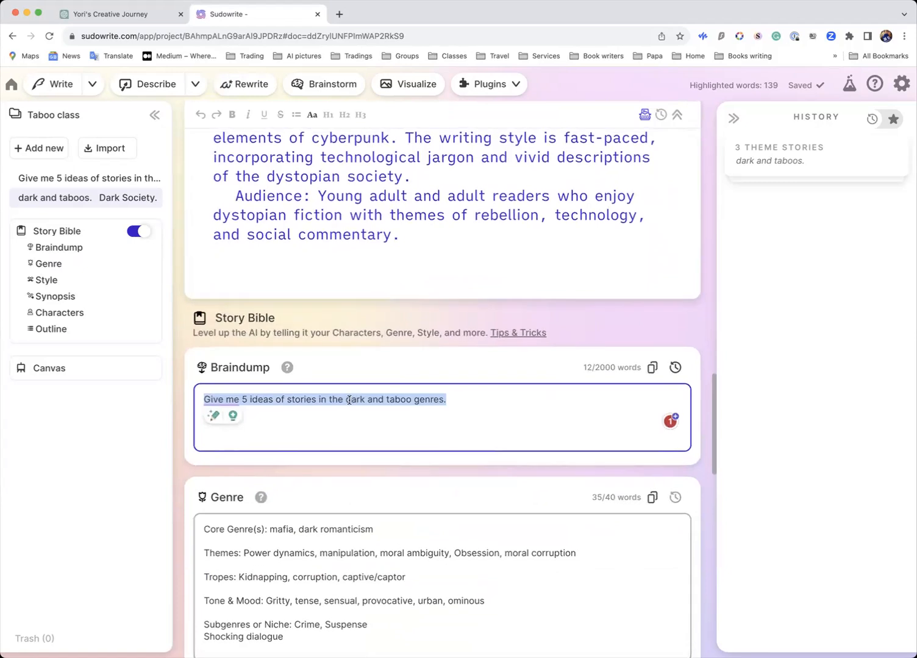
left_click(456, 403)
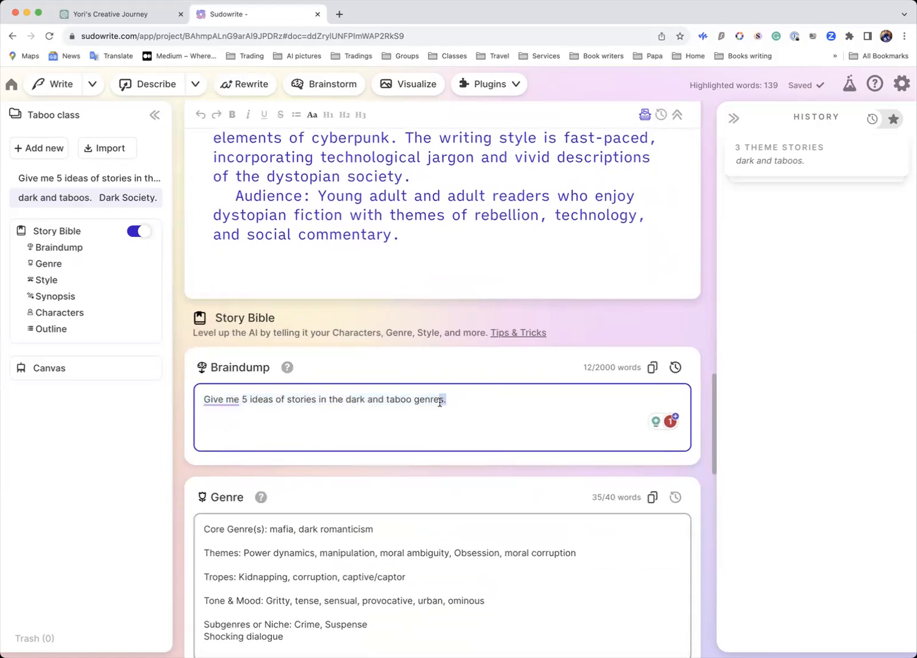
left_click_drag(459, 404, 206, 396)
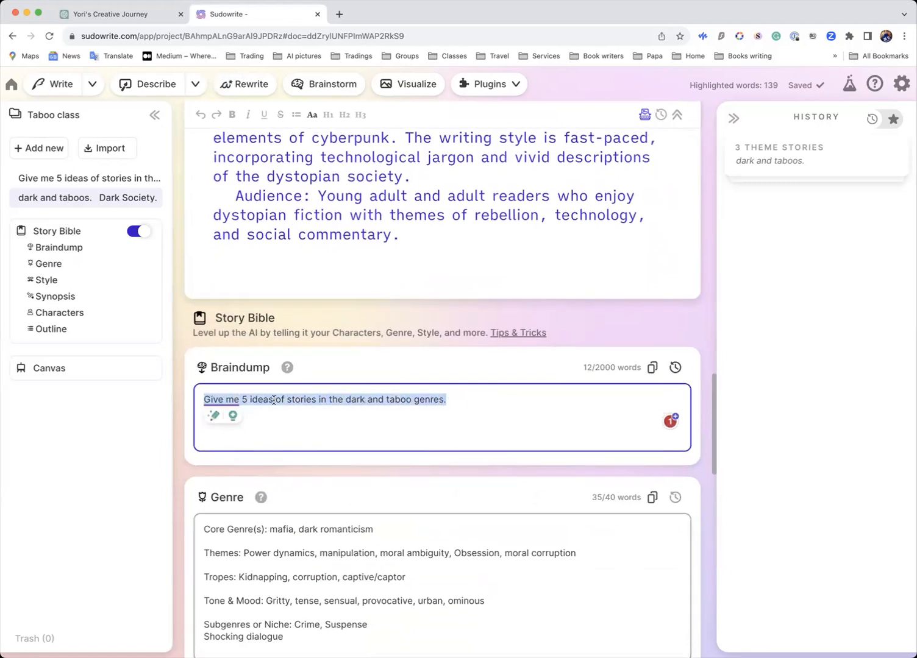
left_click(459, 400)
left_click_drag(459, 399, 160, 397)
key("super+v")
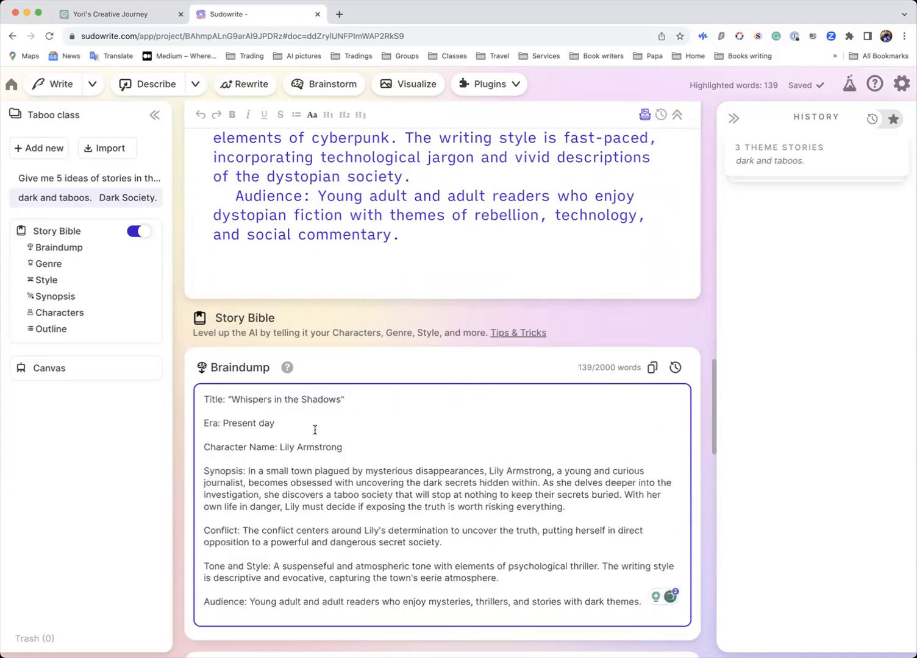
Step: Add the instruction "[Write all output in French]" on its own line above the title in the Braindump
scroll(316, 428, "down", 1)
scroll(315, 428, "down", 5)
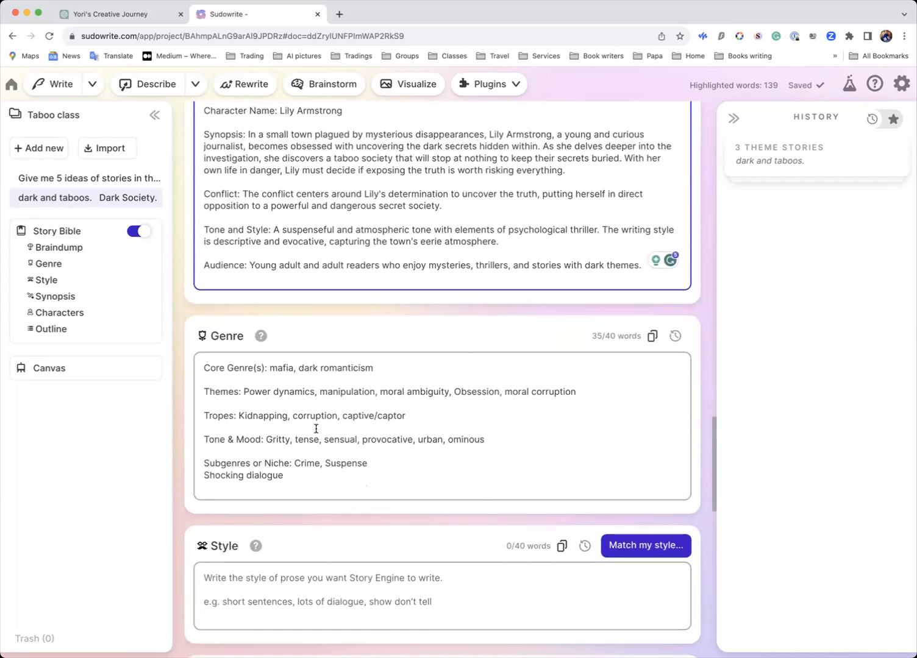
scroll(316, 428, "down", 4)
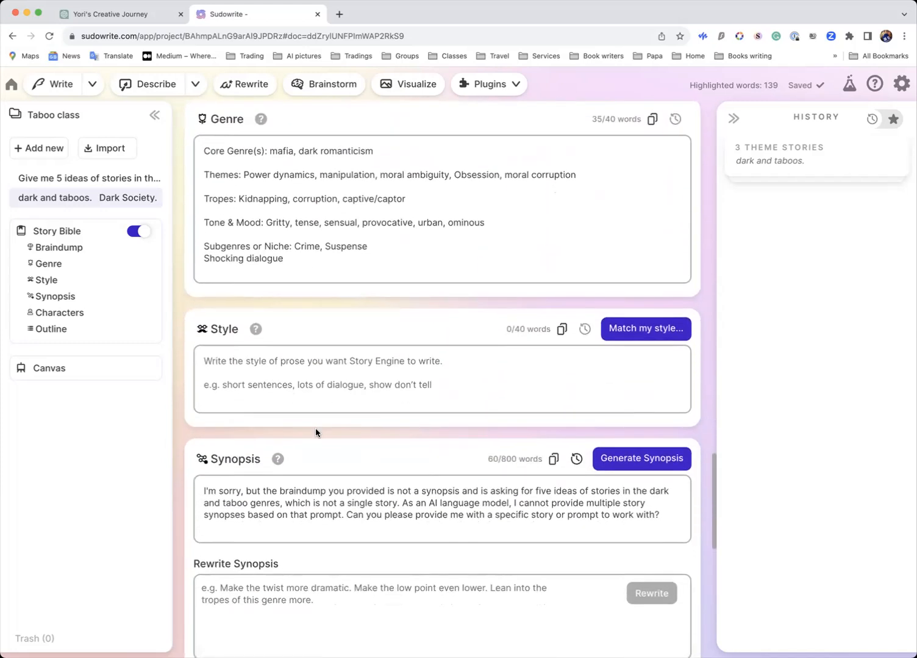
scroll(315, 431, "down", 1)
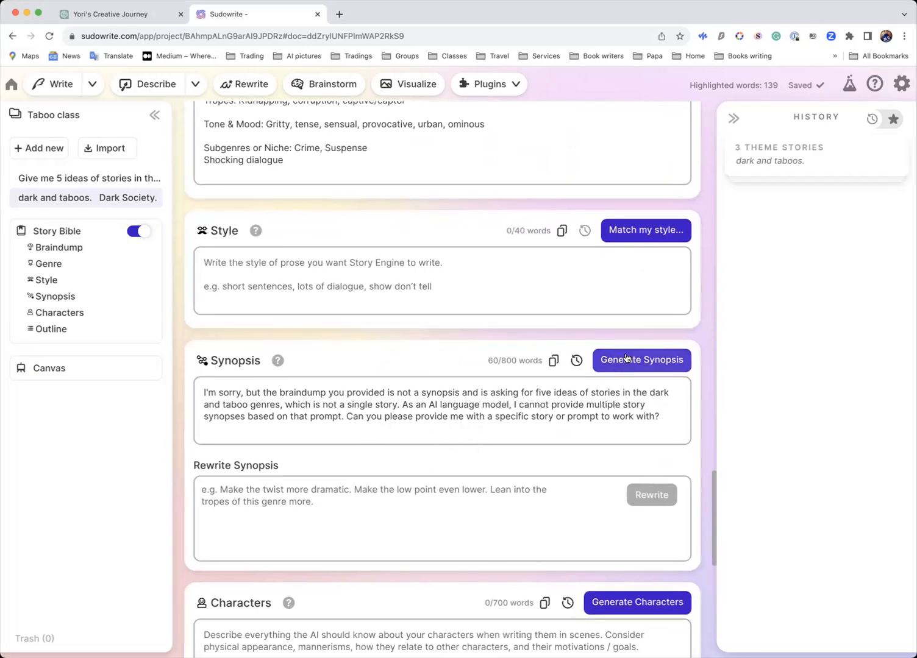
scroll(576, 363, "up", 2)
scroll(577, 365, "up", 20)
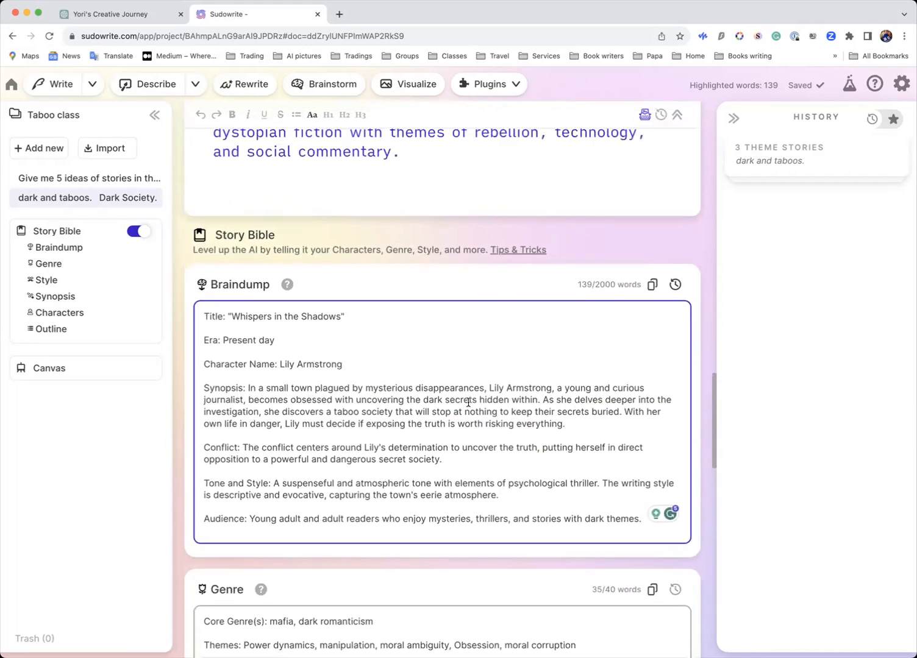
left_click(201, 314)
type("[")
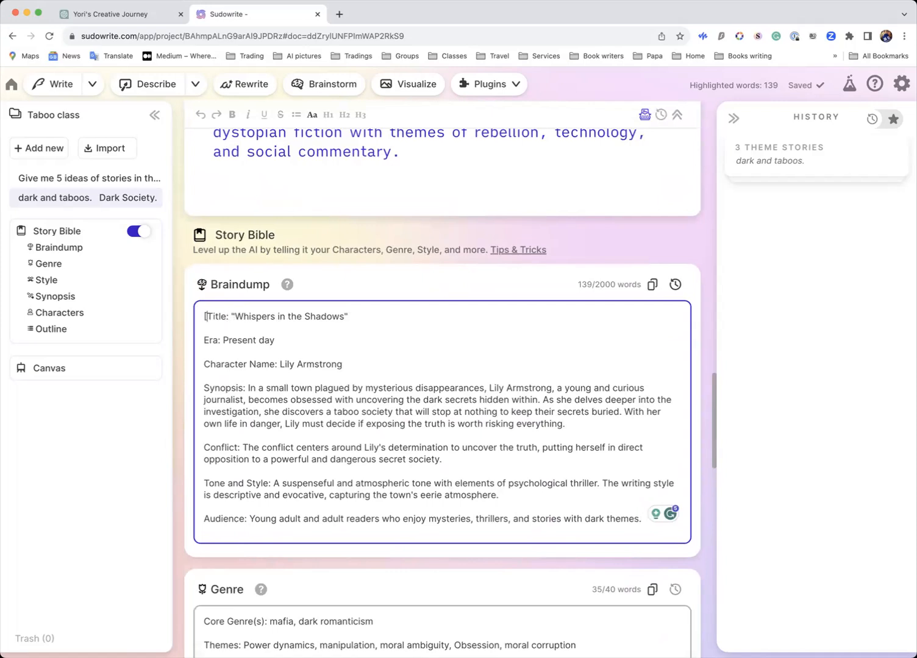
type("Write a")
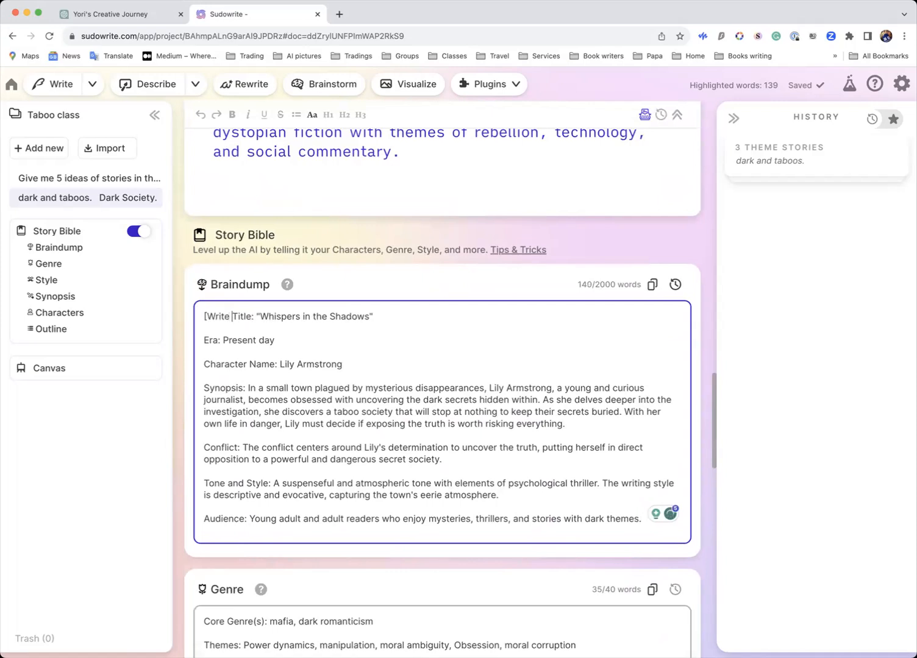
type("ll ou")
type("tput ")
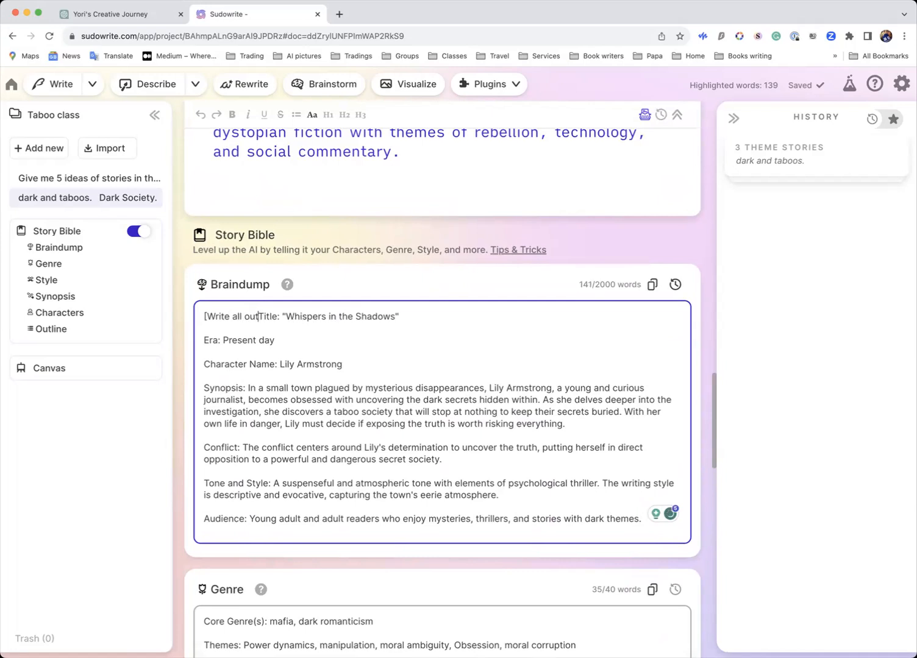
type("in French")
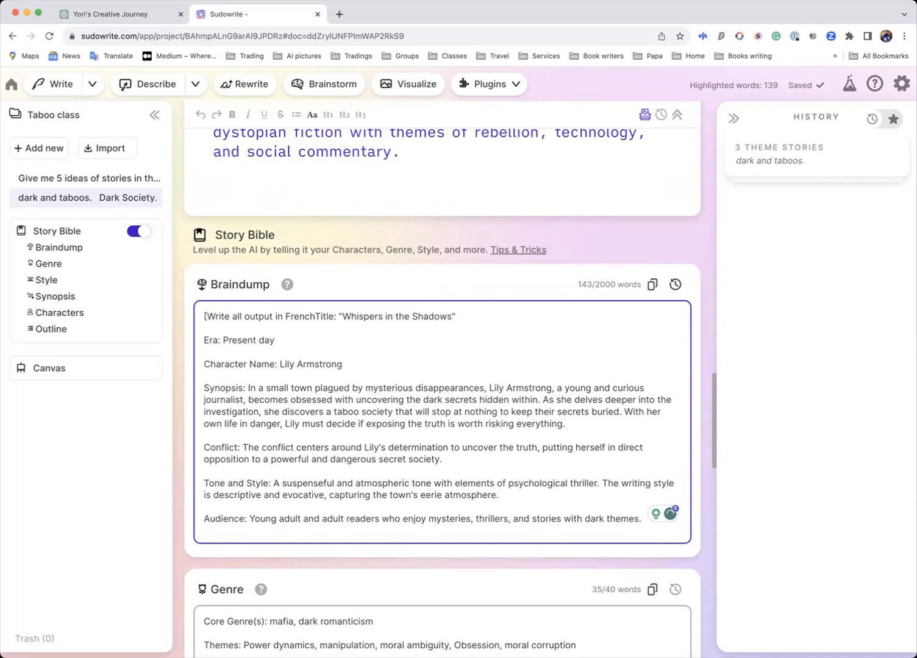
type("]")
key("Return")
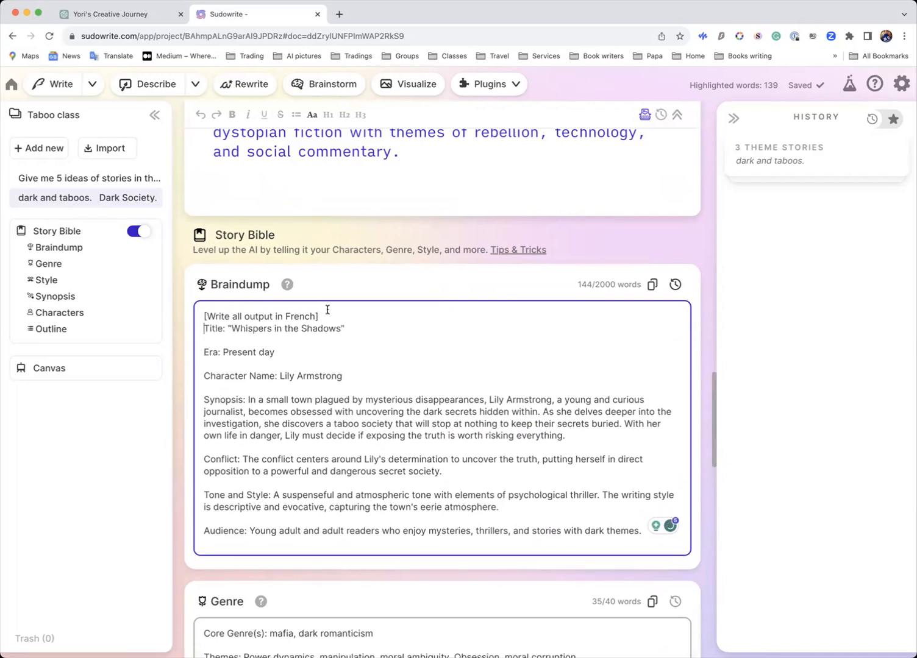
Step: Copy the French output instruction from the Braindump onto its own line at the start of the Genre section
left_click_drag(340, 315, 195, 315)
key("cmd+c")
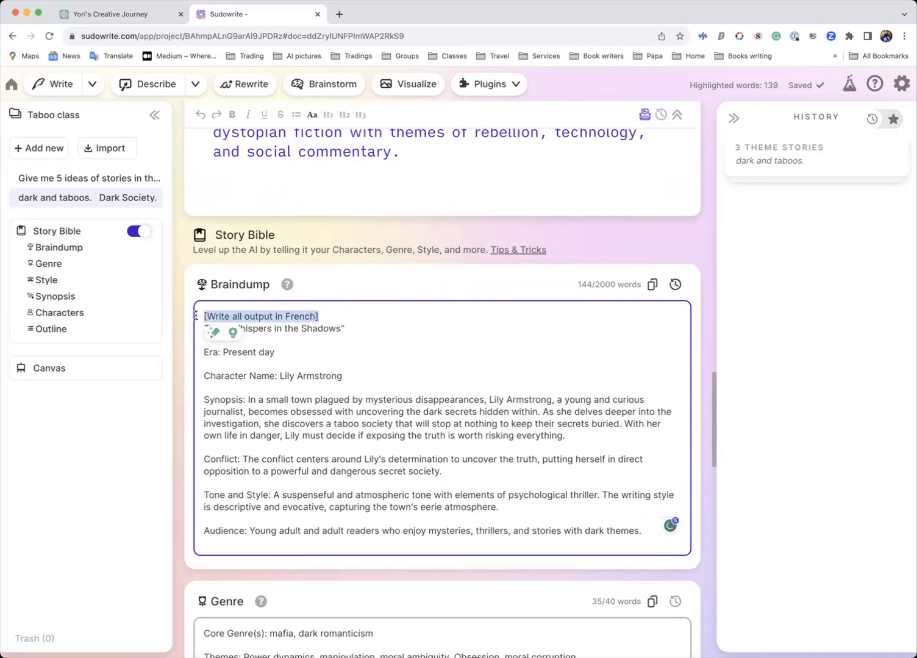
scroll(279, 420, "down", 5)
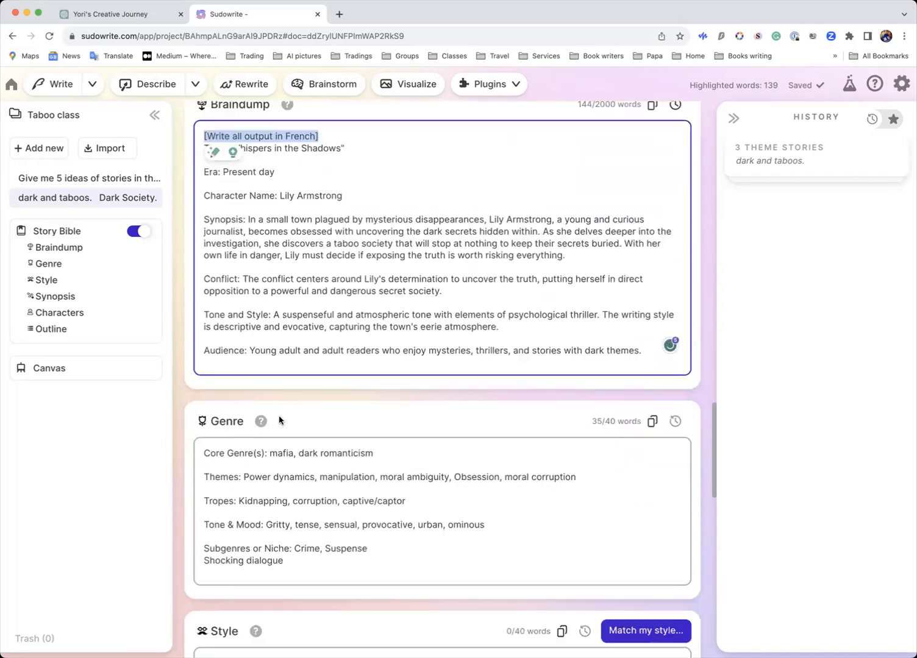
left_click(204, 453)
key("cmd+v")
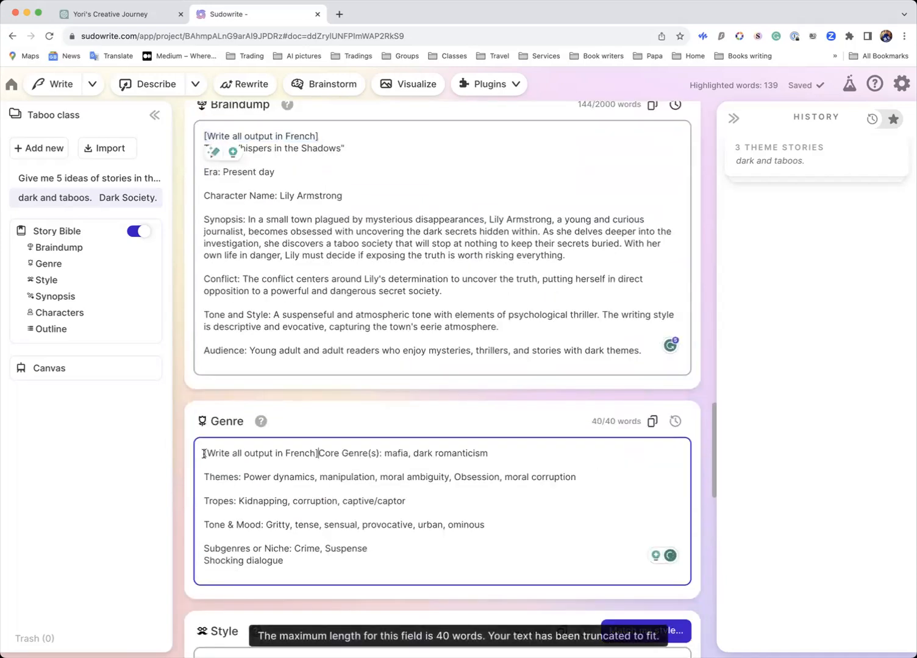
key("Return")
Step: Check how the Synopsis section works and generate a new synopsis from the Braindump
scroll(250, 458, "down", 7)
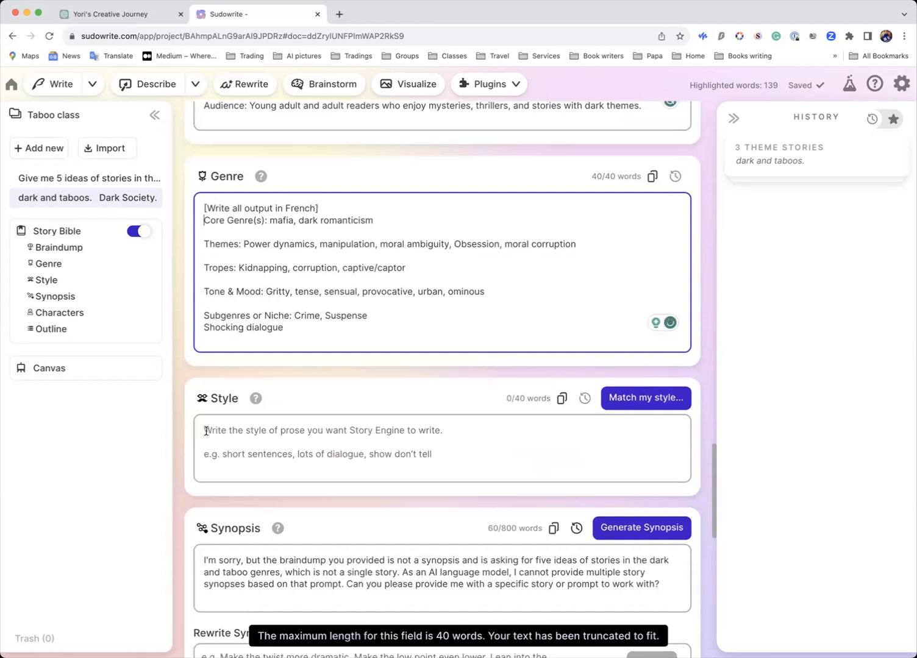
scroll(201, 428, "down", 2)
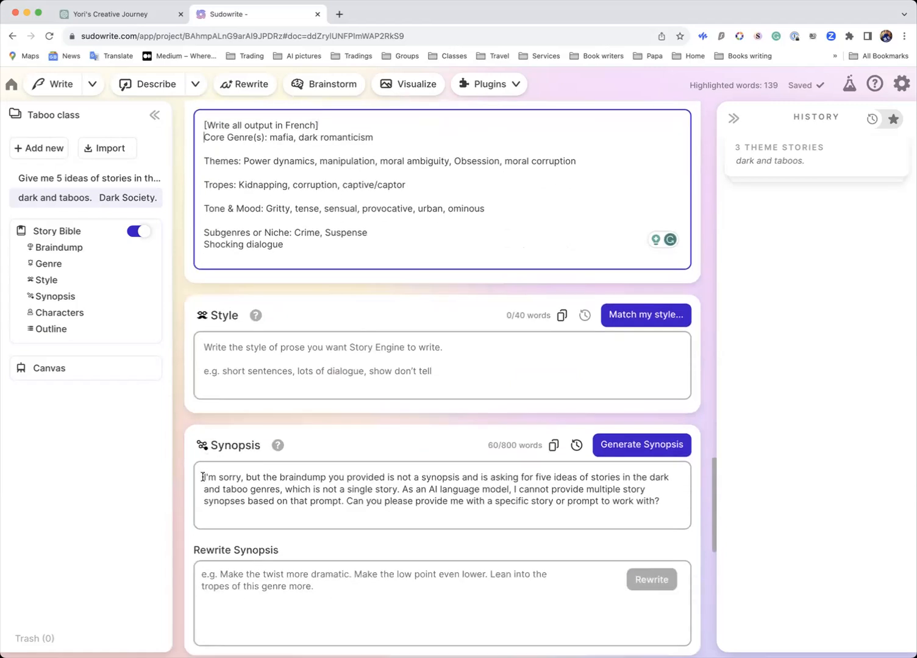
scroll(203, 477, "down", 1)
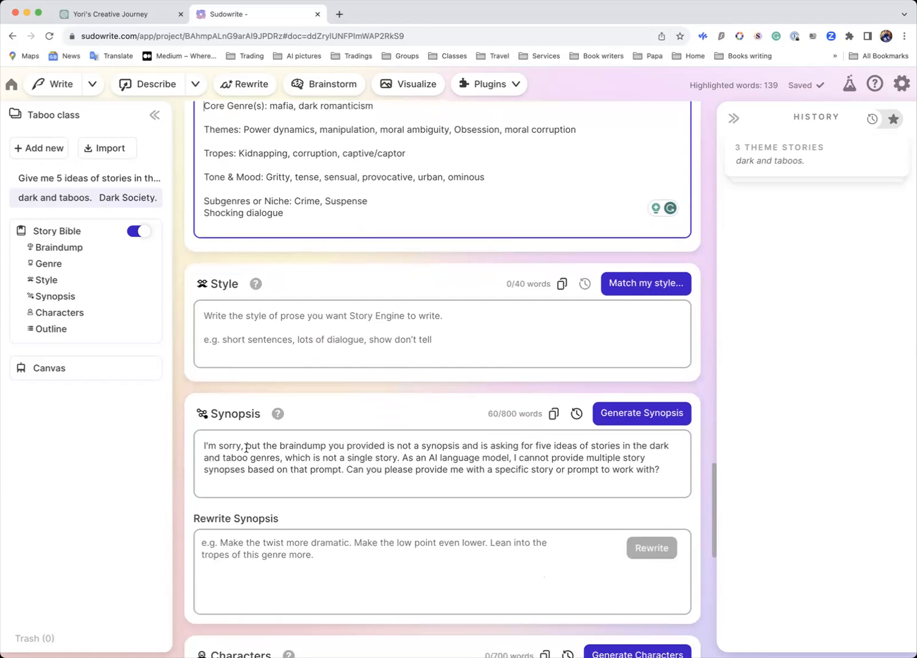
mouse_move(279, 417)
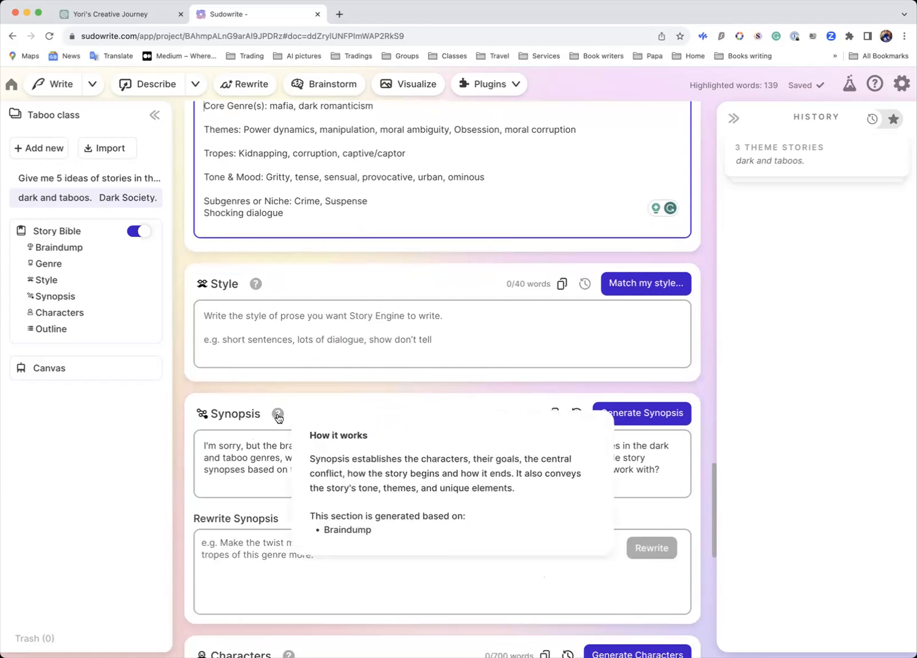
scroll(279, 418, "up", 15)
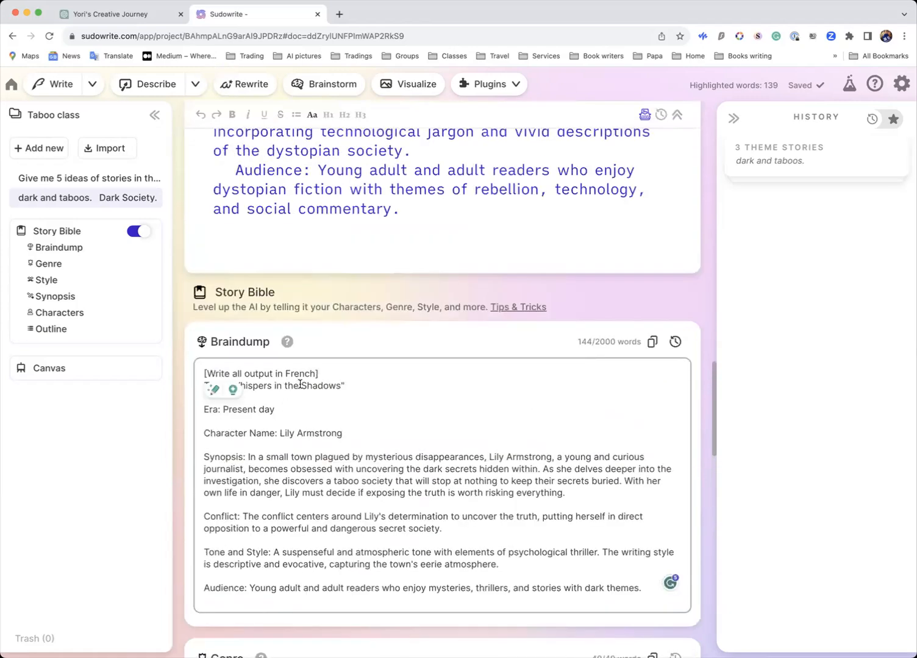
scroll(324, 436, "down", 12)
scroll(326, 429, "up", 8)
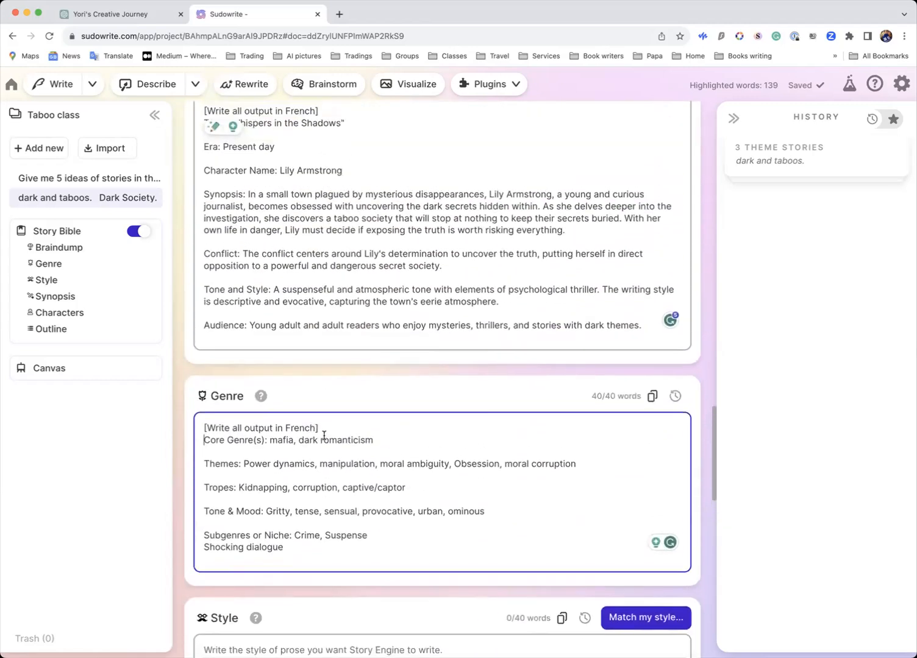
scroll(337, 293, "down", 7)
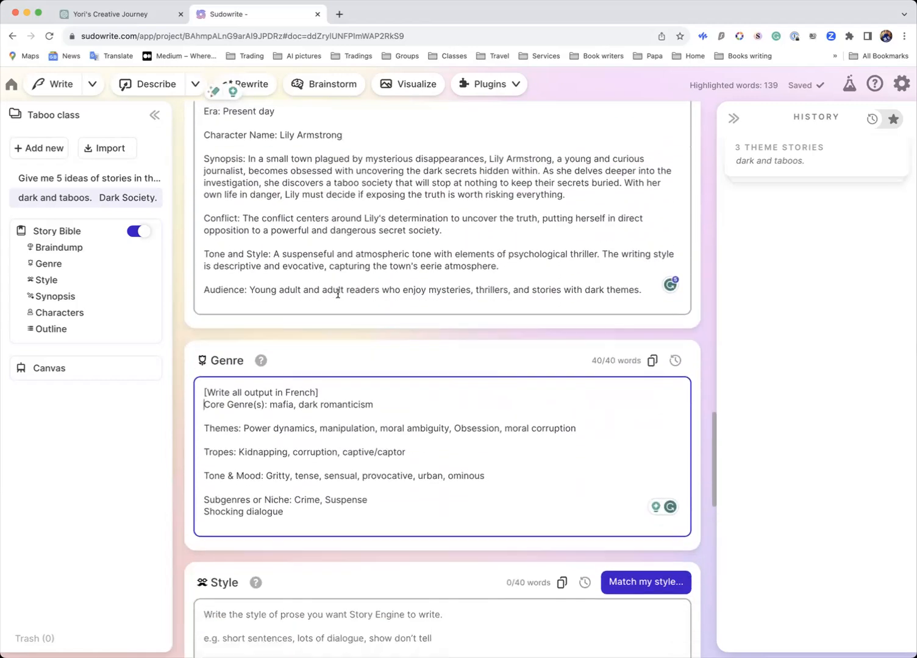
scroll(595, 448, "down", 1)
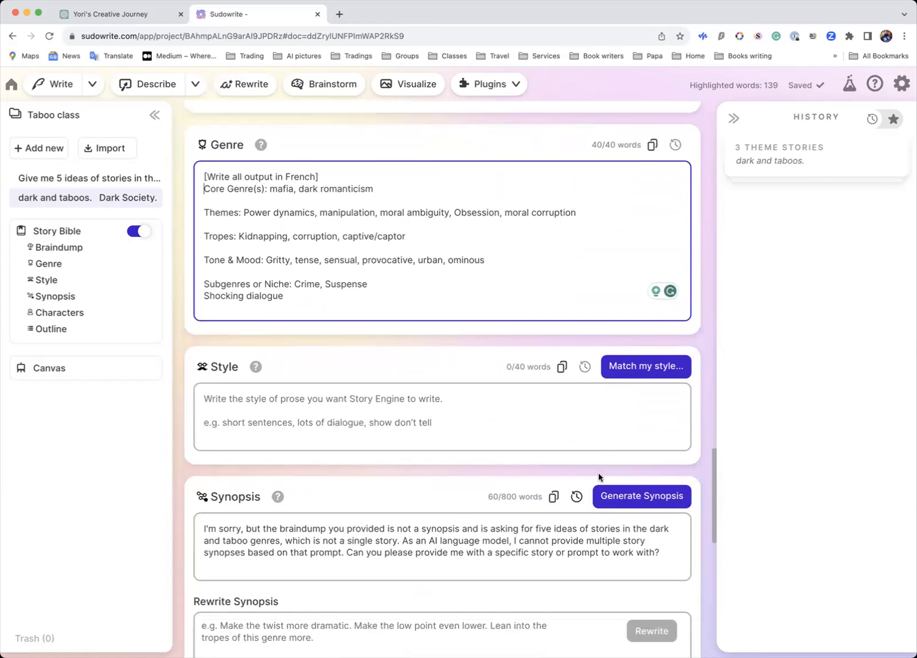
left_click(631, 502)
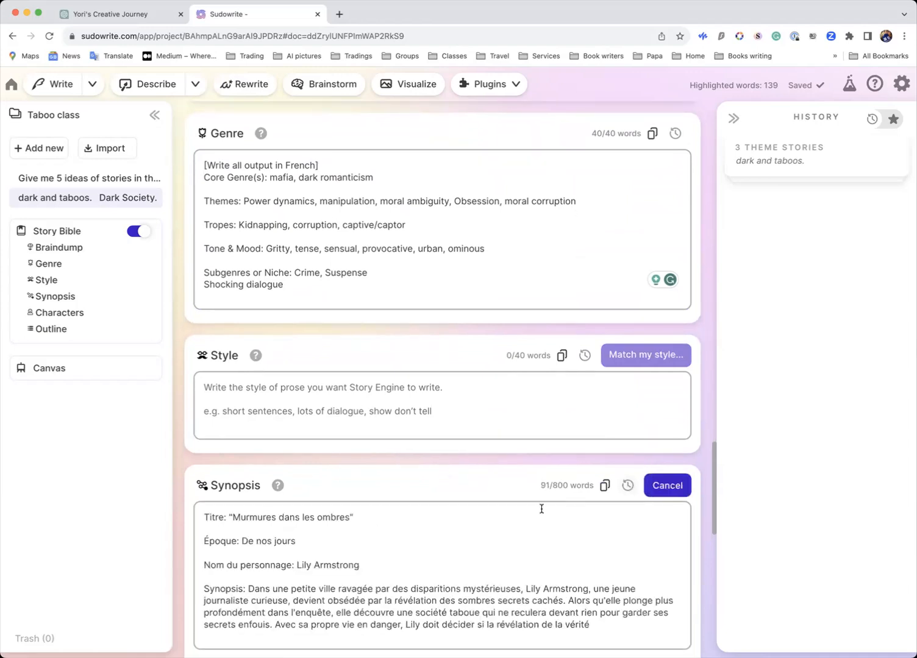
Step: Read through the generated synopsis to its end and give it a thumbs-up rating
scroll(540, 508, "down", 3)
scroll(540, 507, "down", 3)
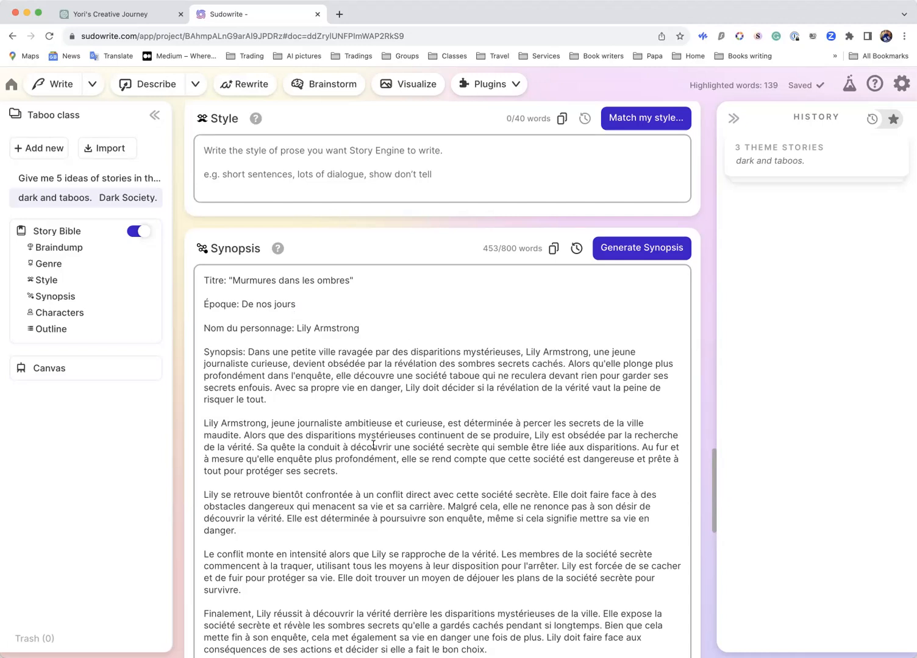
scroll(373, 445, "down", 1)
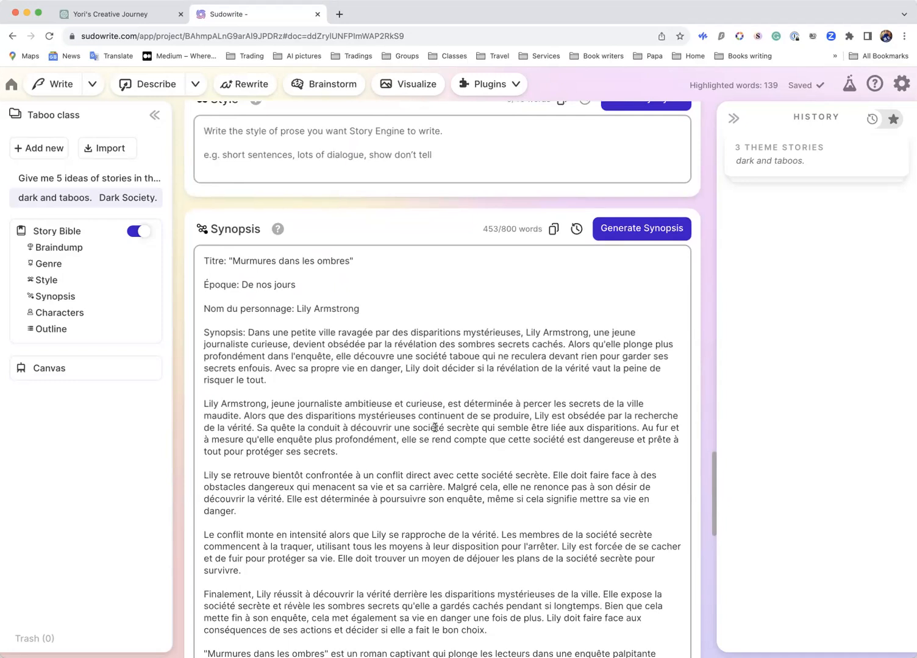
scroll(435, 427, "down", 2)
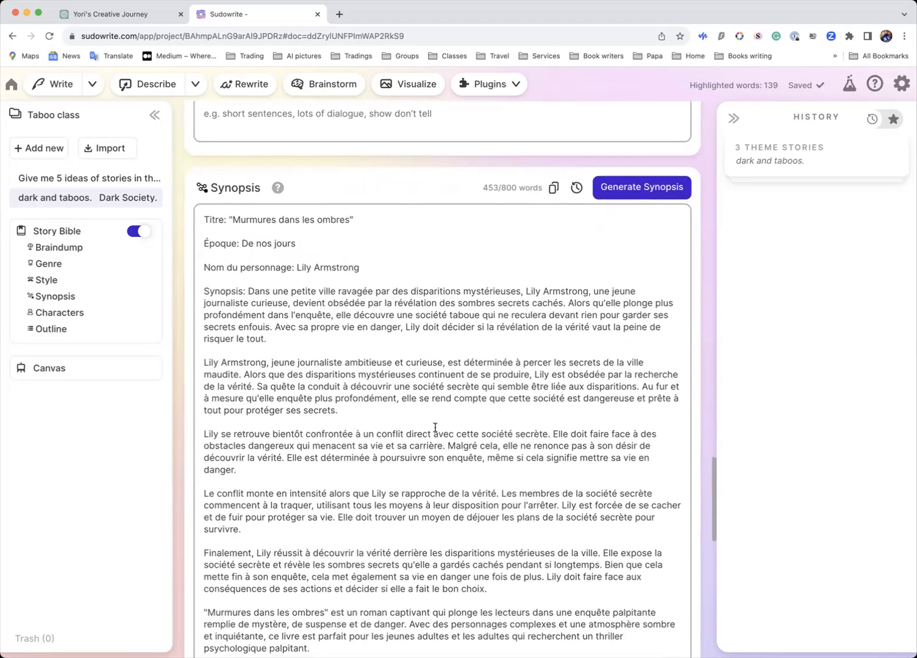
scroll(435, 428, "down", 6)
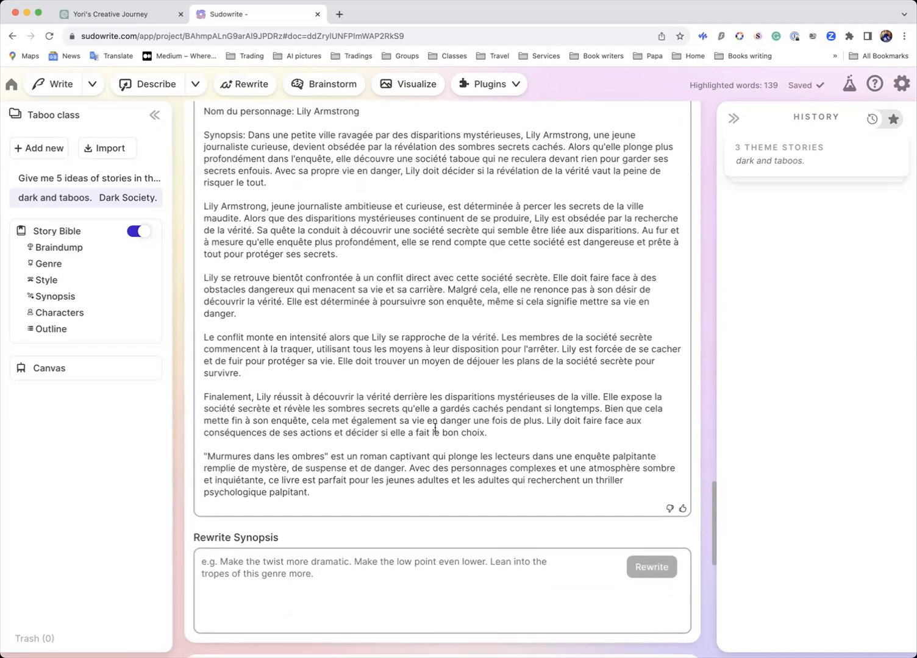
scroll(435, 429, "down", 5)
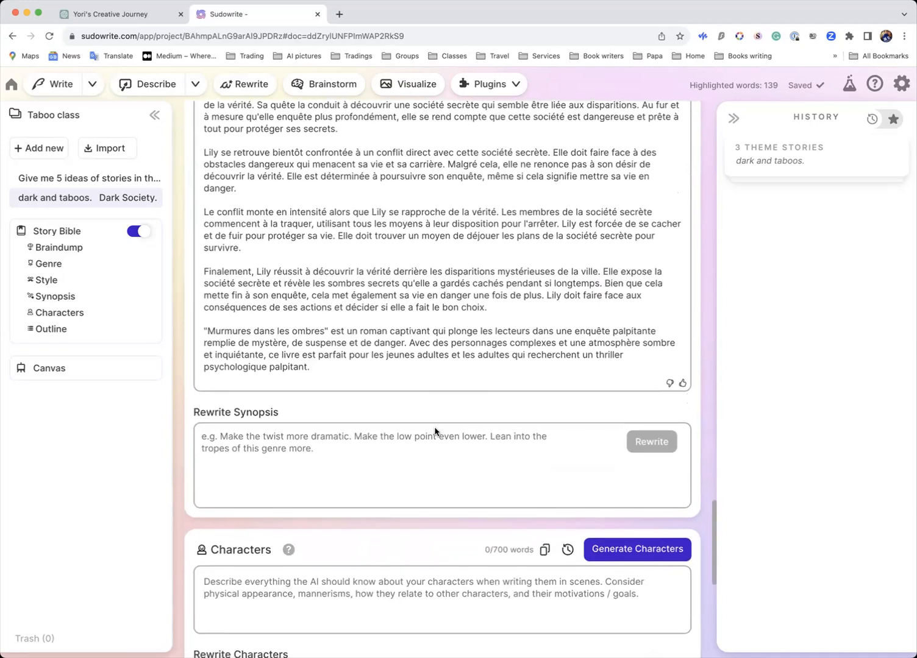
left_click(682, 383)
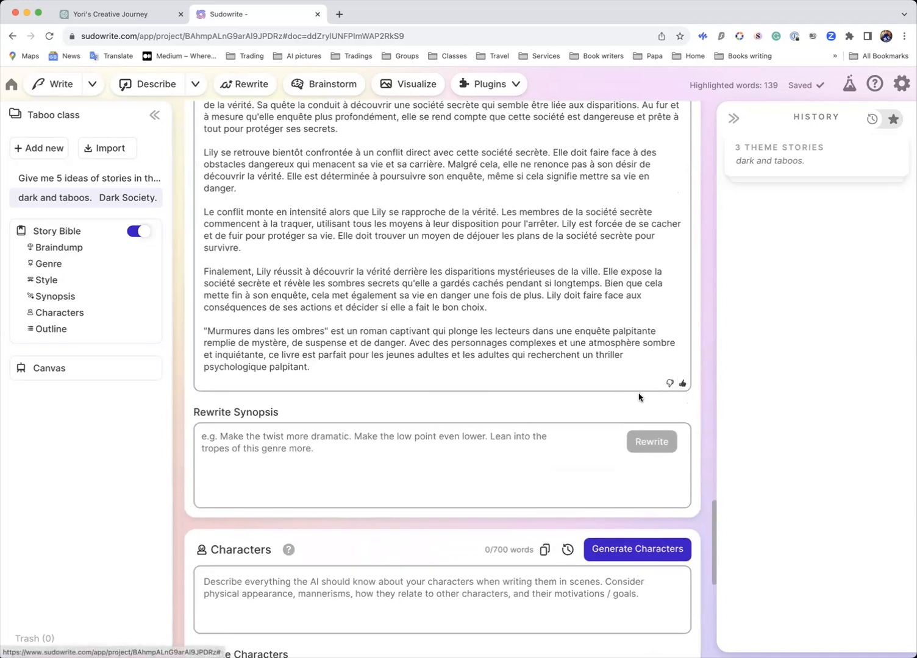
Step: Check what the Characters section is generated from, and insert "[Write all output in French]" at the start of the Synopsis
scroll(431, 417, "down", 3)
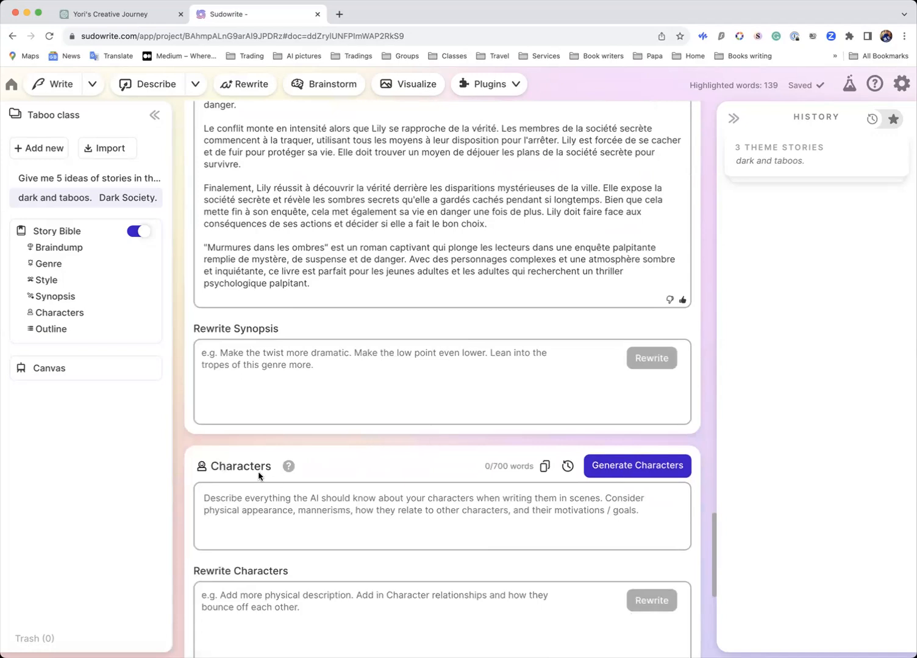
mouse_move(288, 470)
scroll(289, 470, "down", 7)
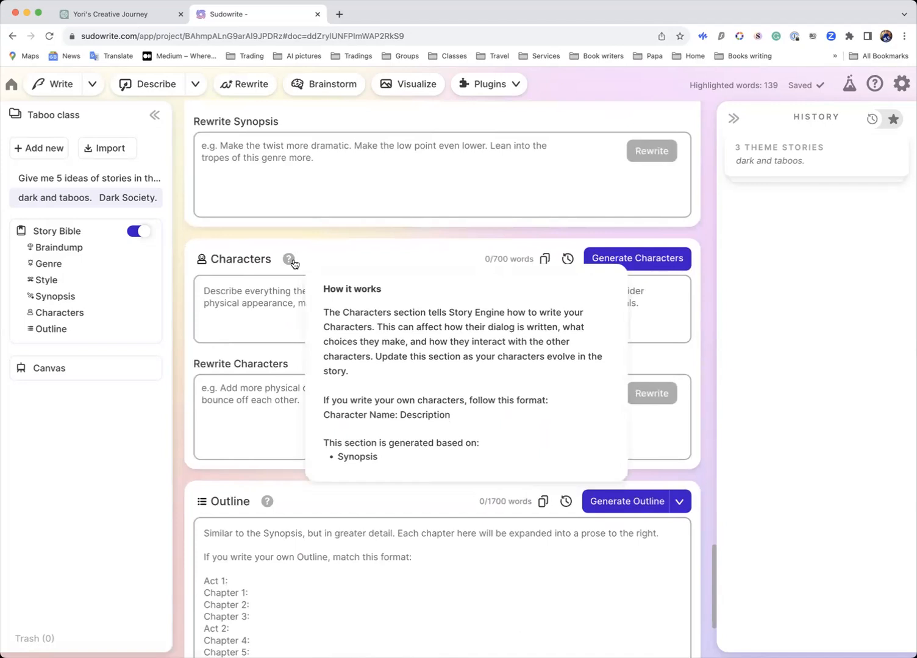
scroll(293, 263, "up", 20)
left_click(204, 284)
type("[Write all output in French]")
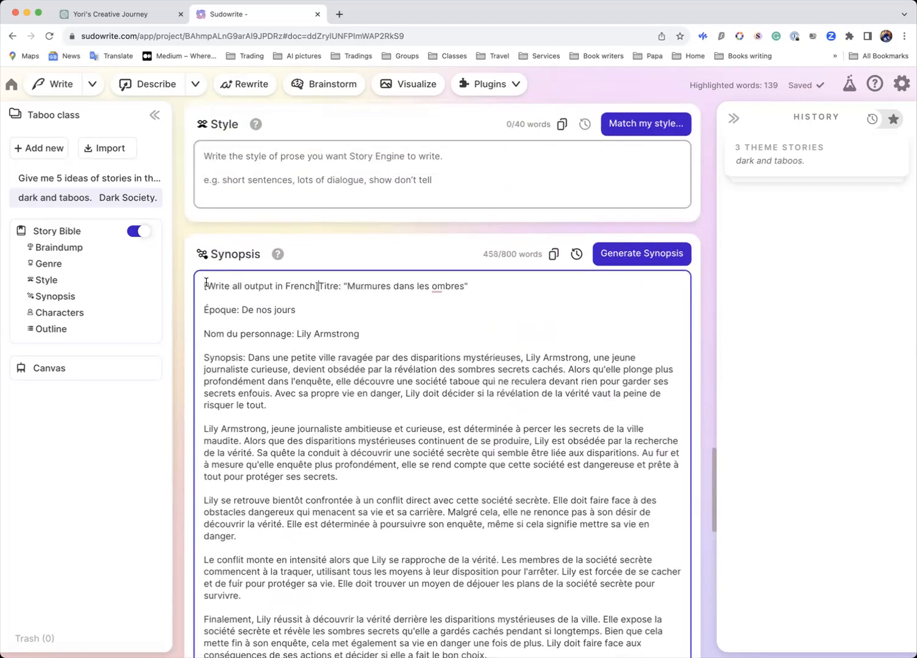
Step: Put the French output instruction on its own line above the Synopsis title and capitalize "Ombres" in that title
key("Return")
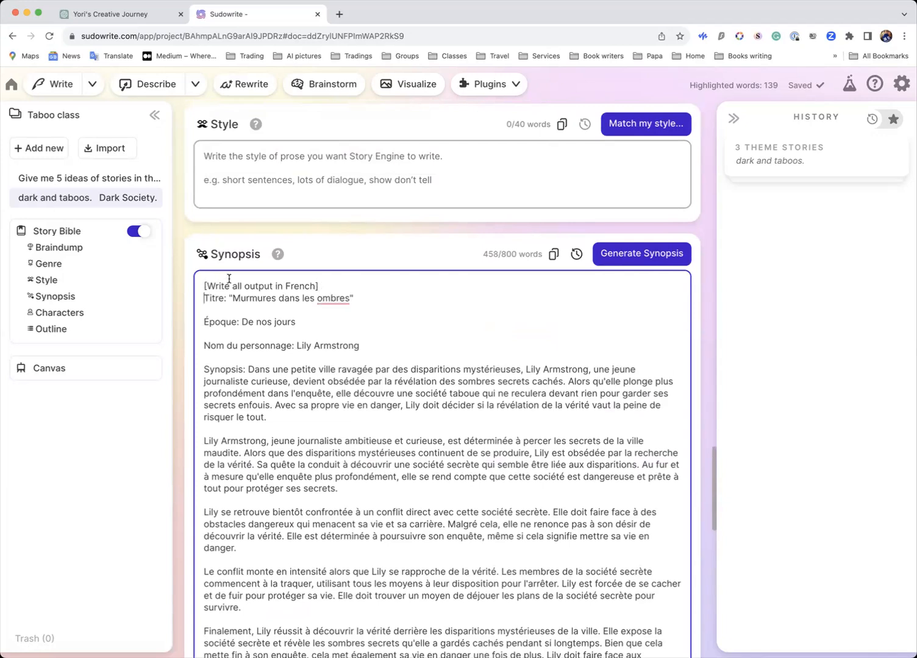
mouse_move(333, 300)
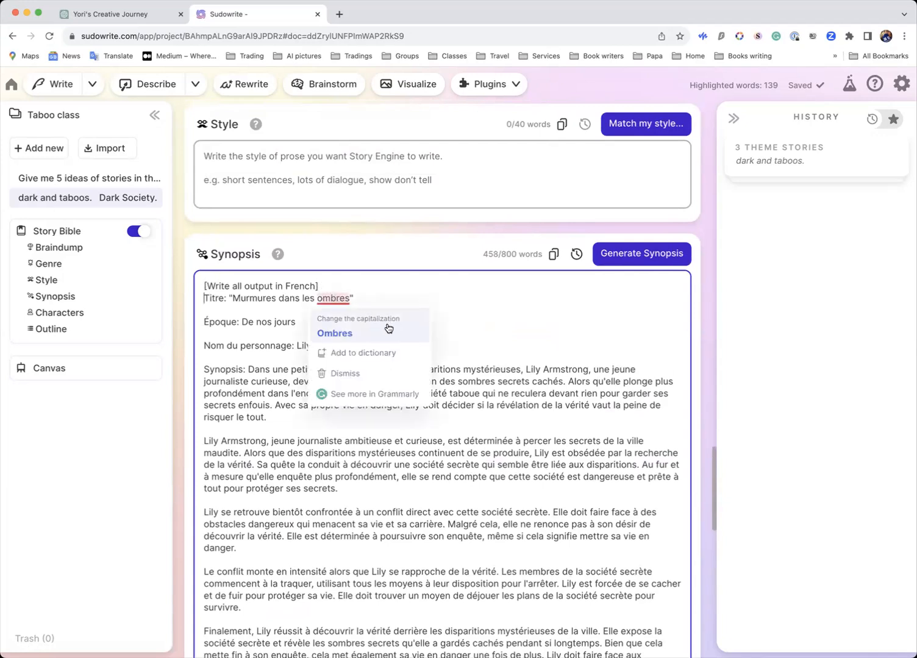
left_click(333, 334)
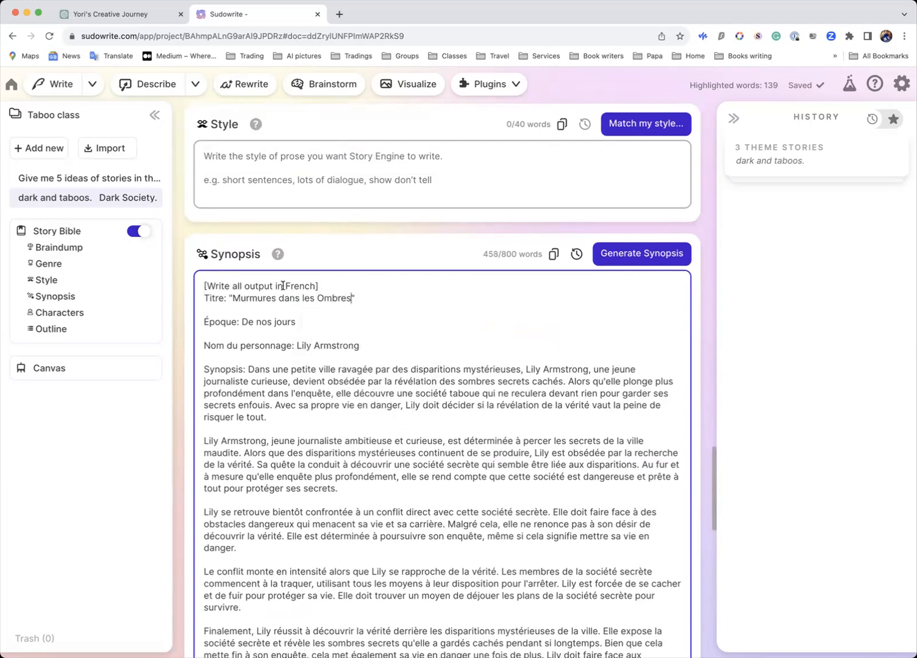
Step: Generate the Characters section and read through the French character descriptions to the last one
scroll(317, 413, "down", 10)
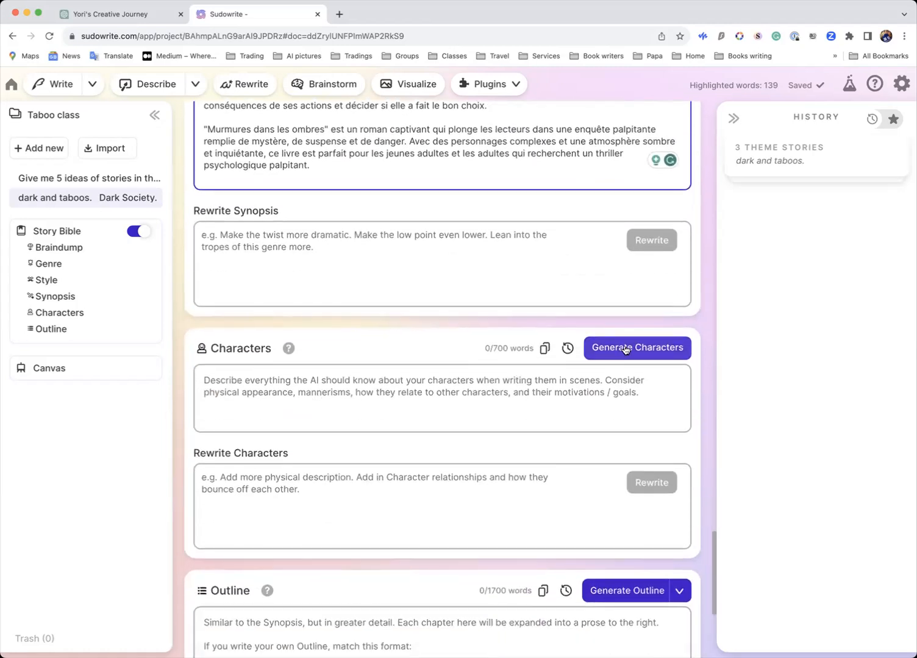
left_click(625, 349)
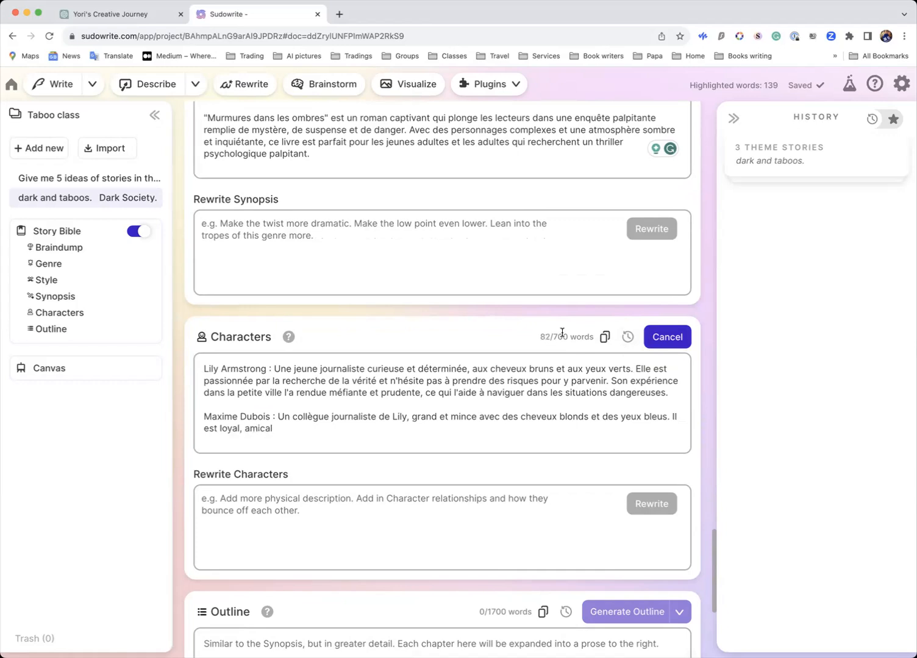
scroll(536, 346, "down", 4)
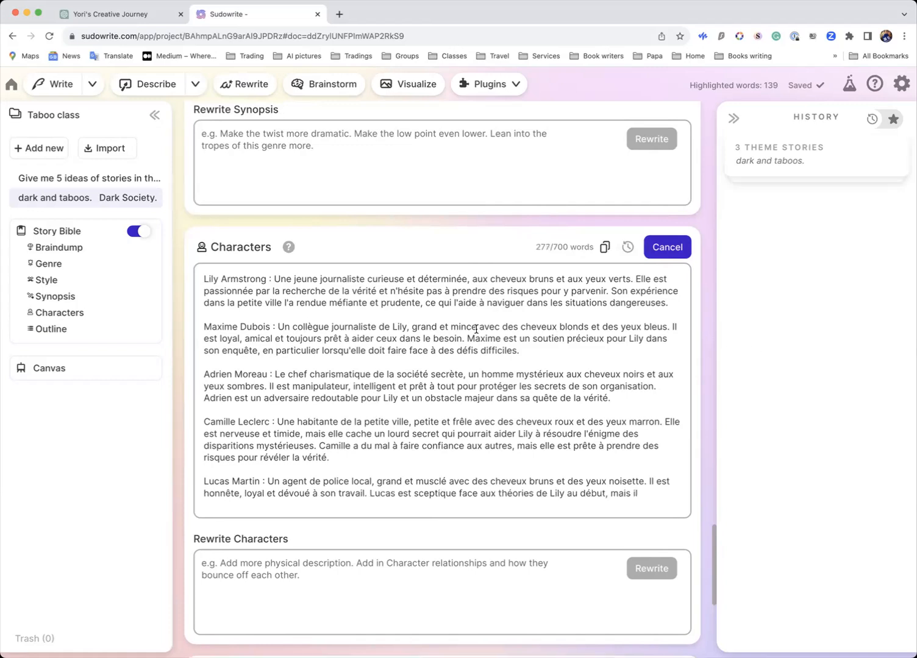
scroll(479, 314, "down", 3)
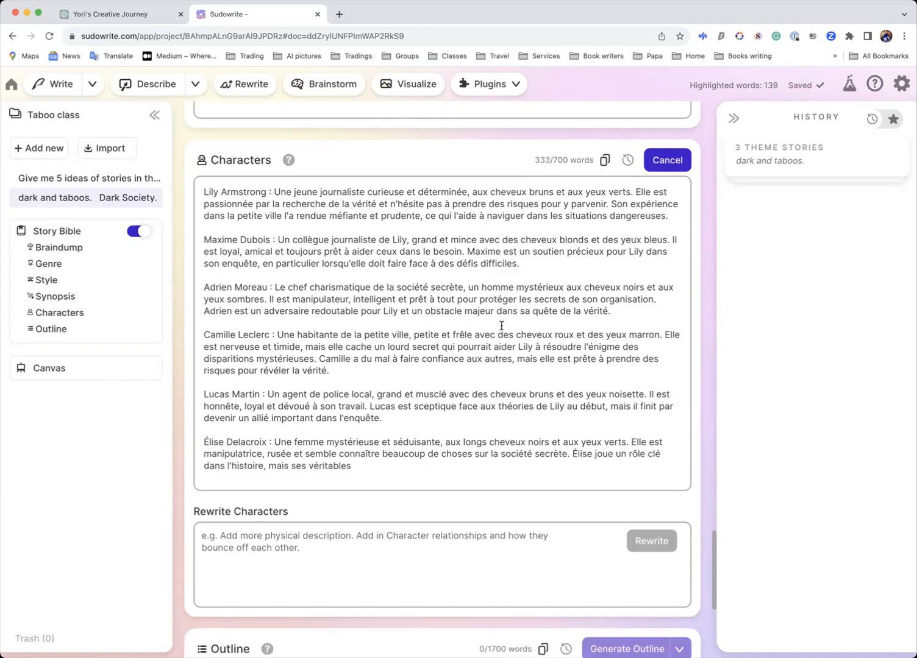
scroll(501, 326, "down", 4)
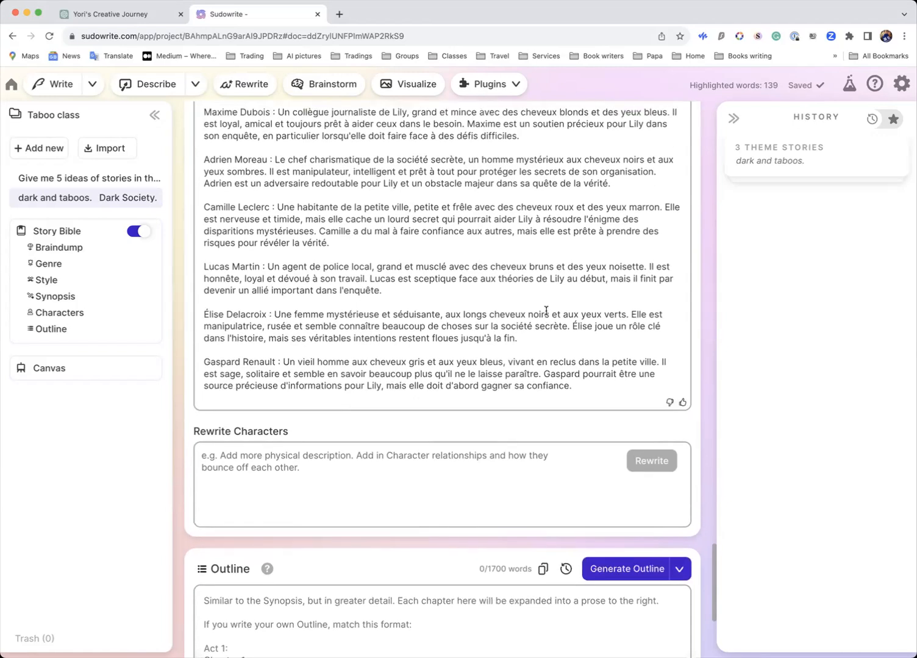
scroll(546, 311, "up", 1)
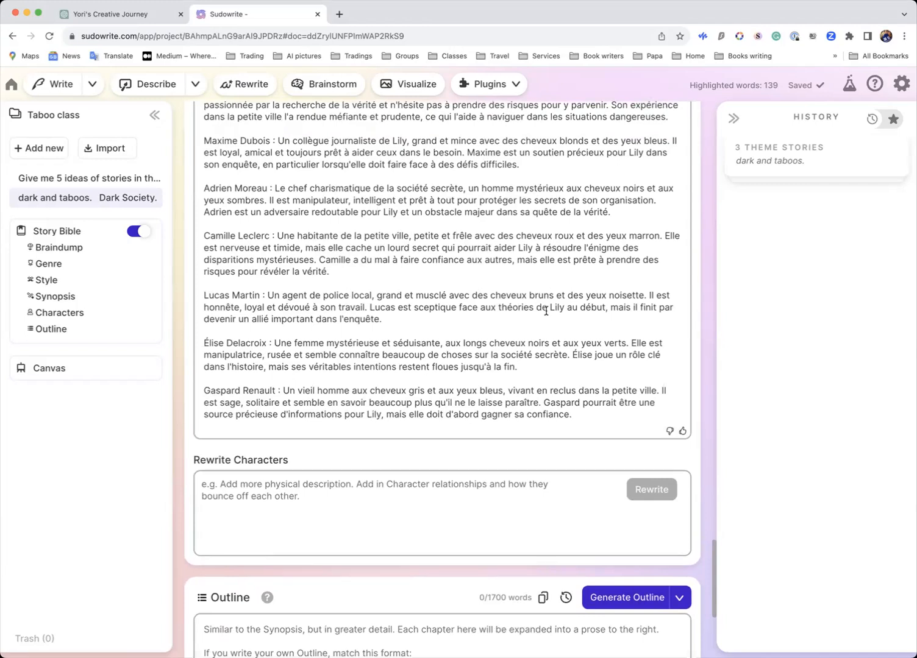
scroll(546, 311, "up", 1)
left_click(517, 311)
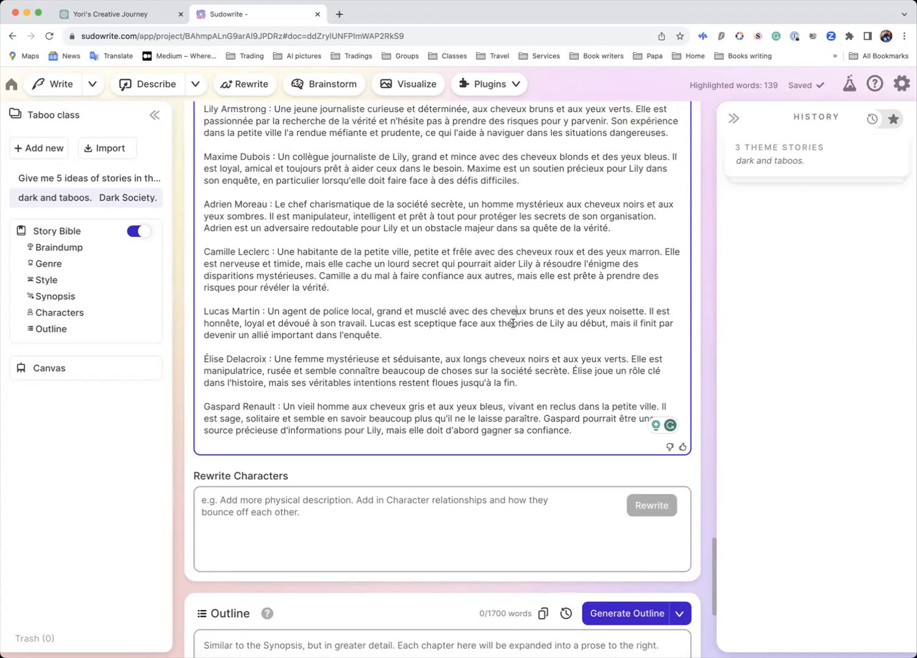
Step: Check how the Outline section works and which Story Bible sections it is generated from
scroll(513, 324, "down", 8)
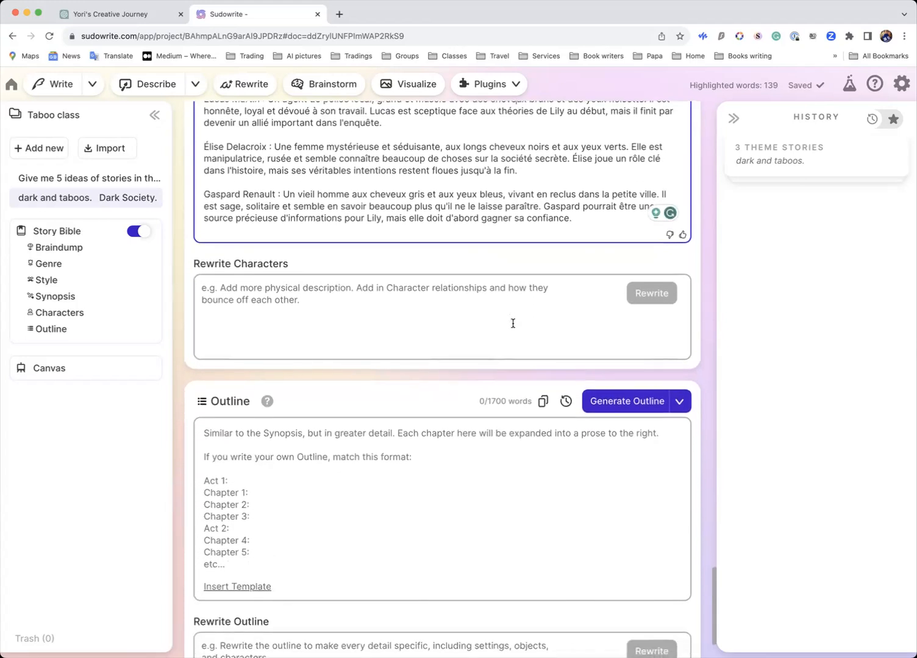
mouse_move(267, 365)
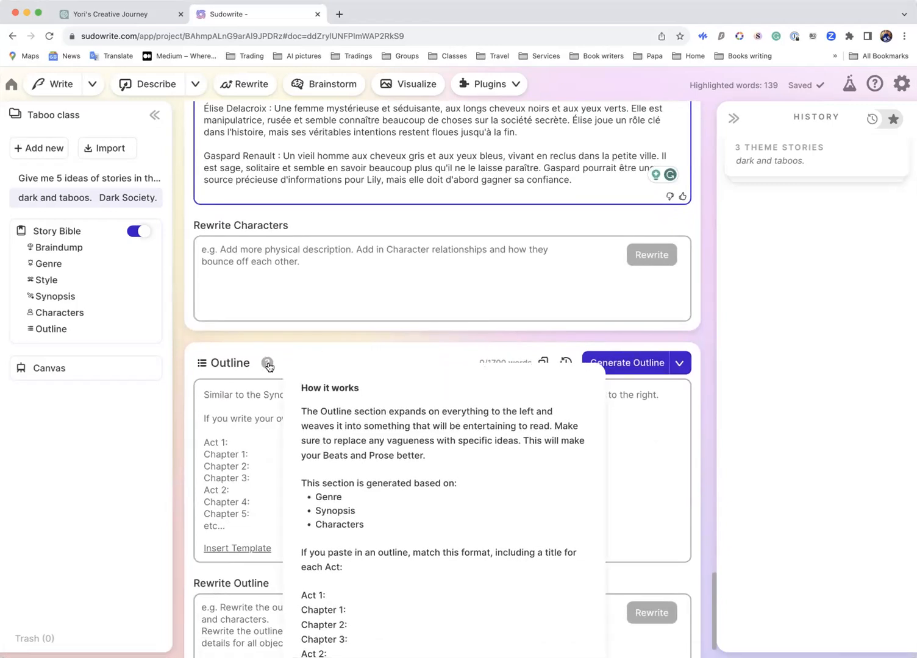
scroll(268, 366, "up", 5)
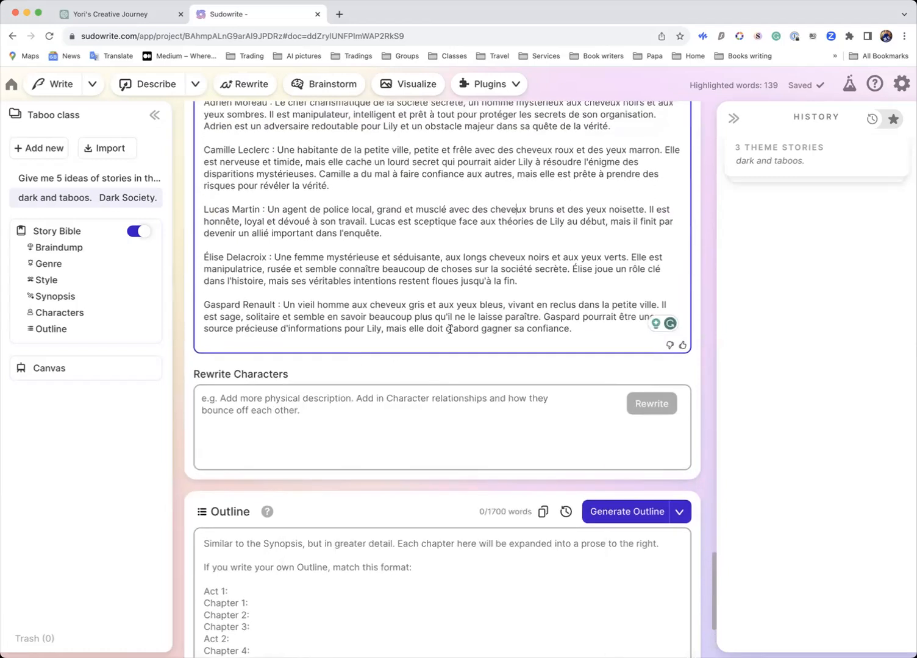
scroll(449, 329, "up", 6)
scroll(449, 329, "up", 3)
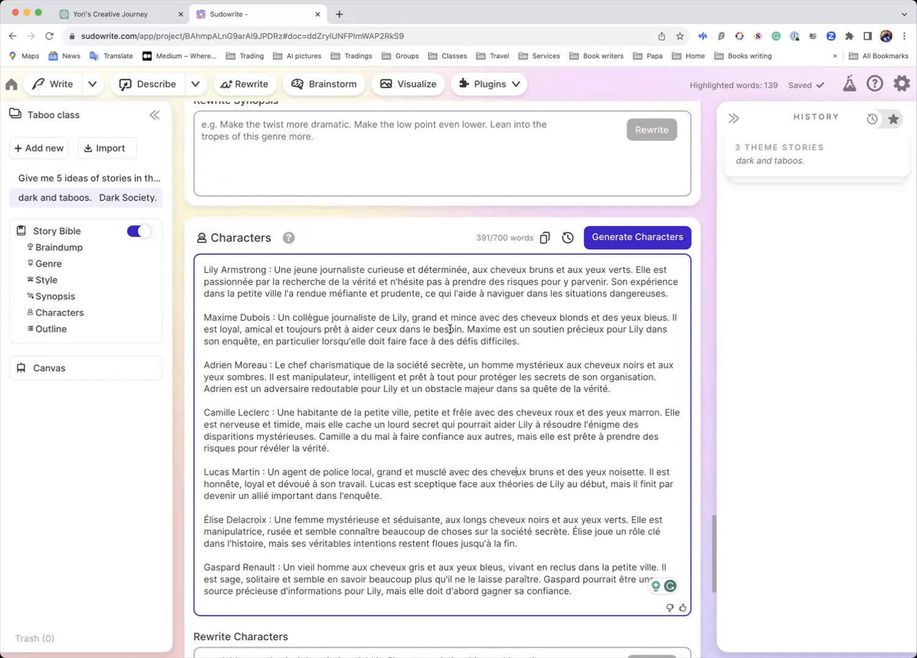
scroll(450, 329, "down", 8)
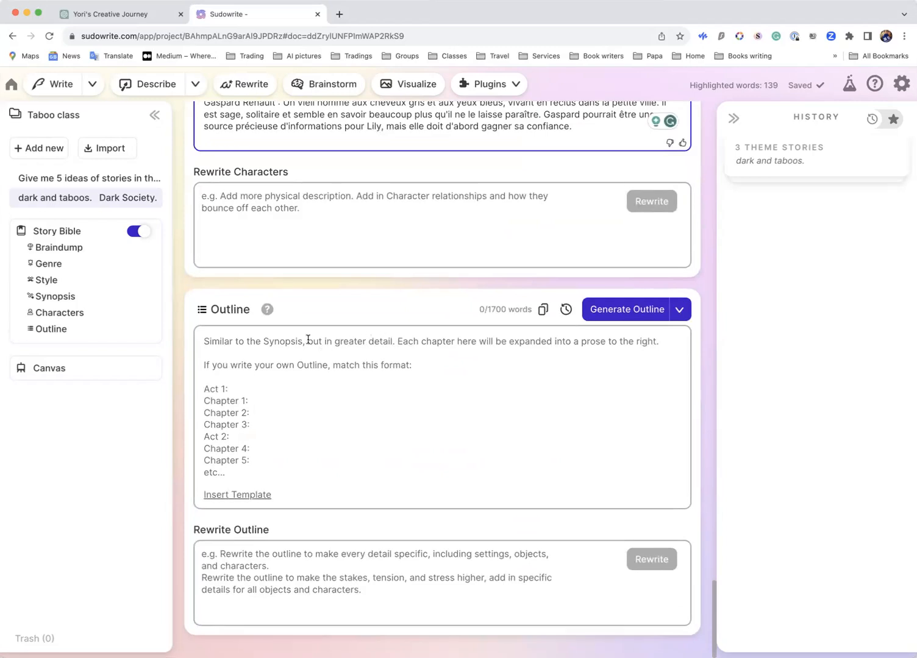
mouse_move(267, 309)
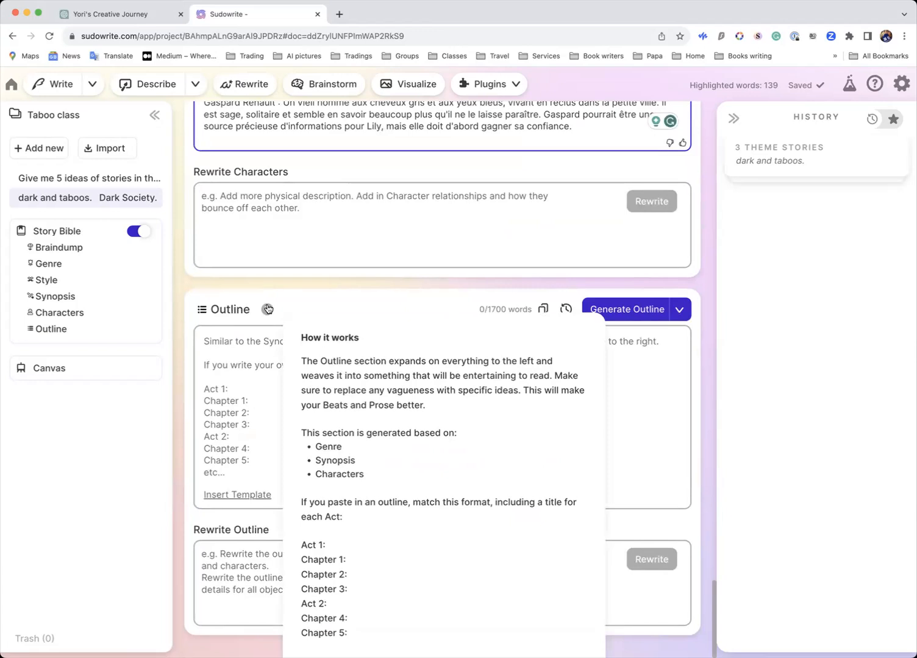
Step: Insert "[Write all output in French]" on its own line at the start of the Characters section
scroll(267, 305, "up", 10)
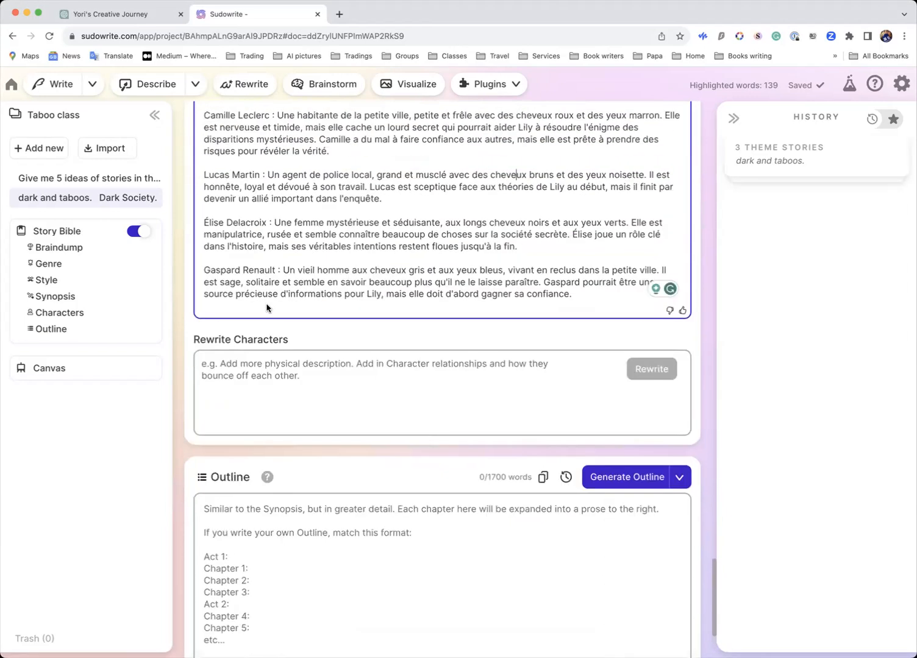
scroll(267, 304, "up", 5)
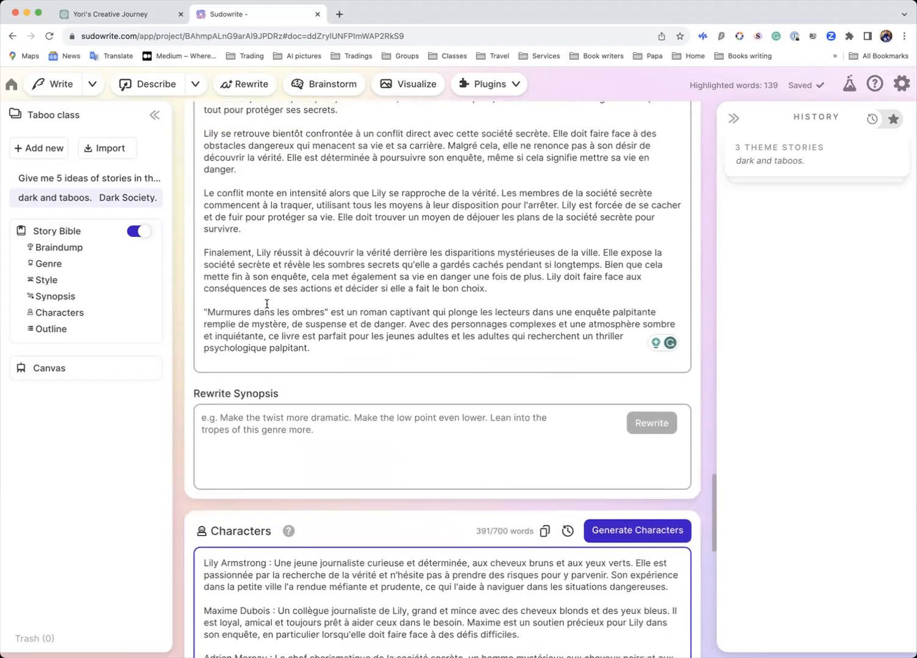
scroll(267, 304, "down", 2)
scroll(266, 304, "down", 3)
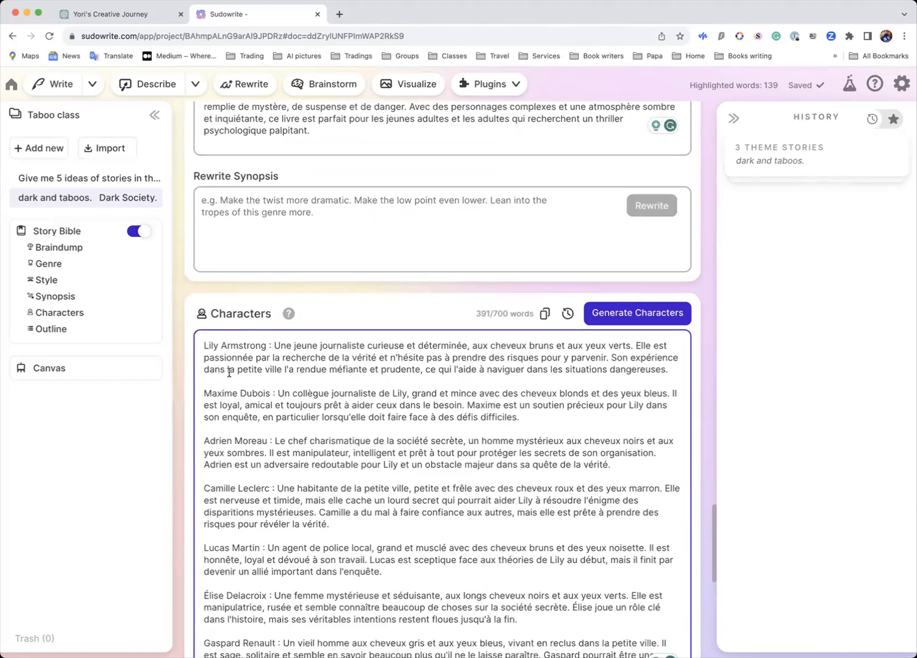
left_click(205, 346)
key("Return")
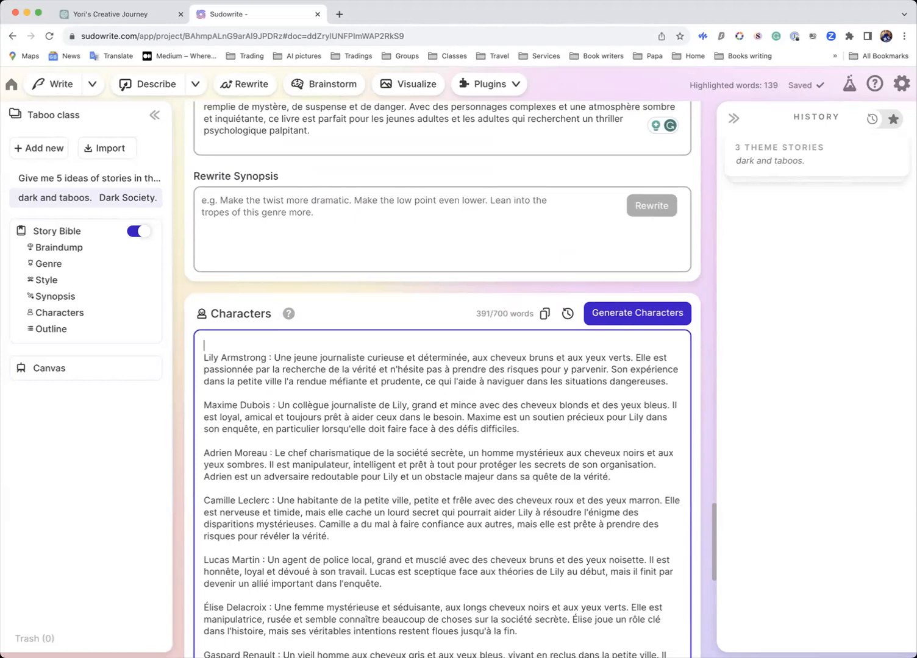
type("[Write all output in French]")
Step: Check the Genre and Synopsis sections for the French instruction and copy the whole Synopsis text
scroll(243, 330, "up", 10)
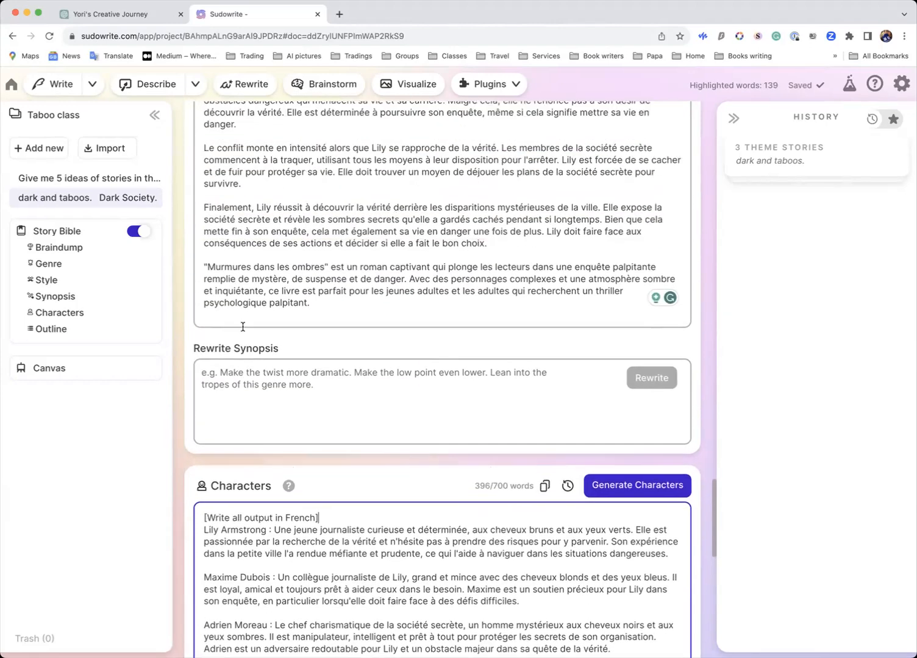
scroll(242, 326, "up", 5)
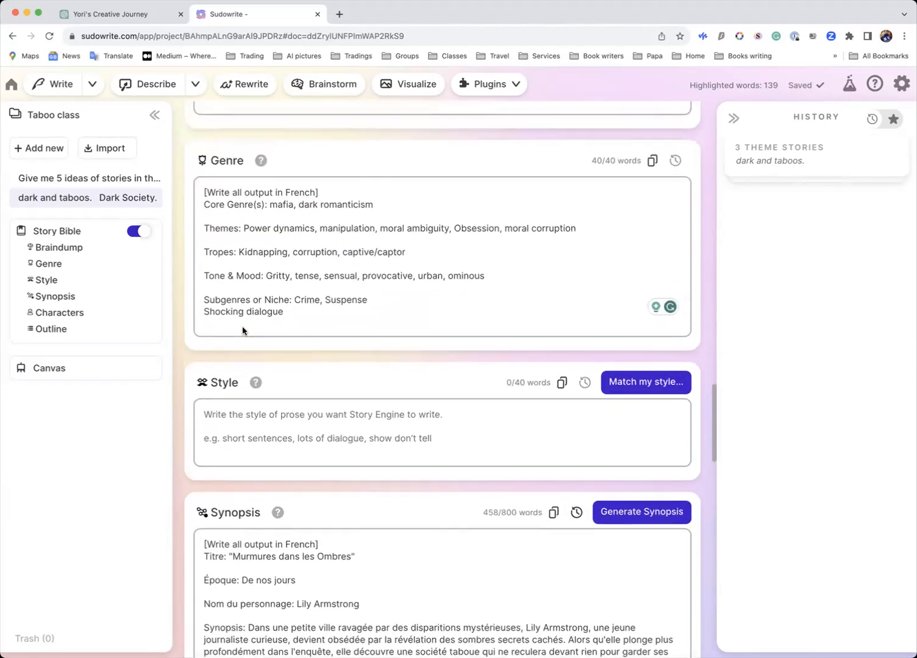
scroll(242, 327, "down", 5)
scroll(243, 330, "down", 2)
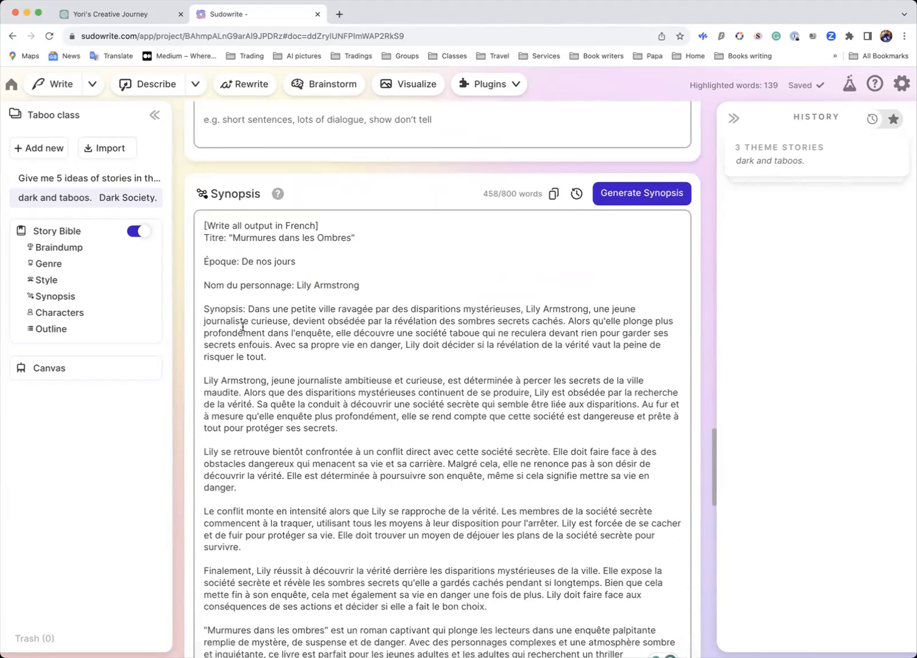
left_click_drag(202, 225, 307, 501)
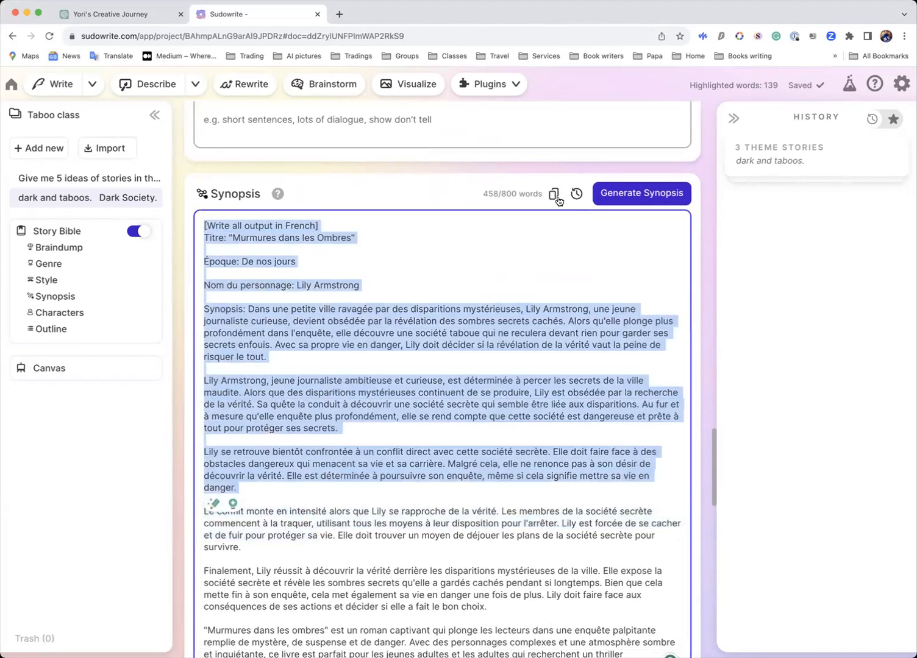
left_click(553, 194)
Step: Start a style match for the Style section and submit the copied synopsis as the writing sample
scroll(520, 234, "up", 5)
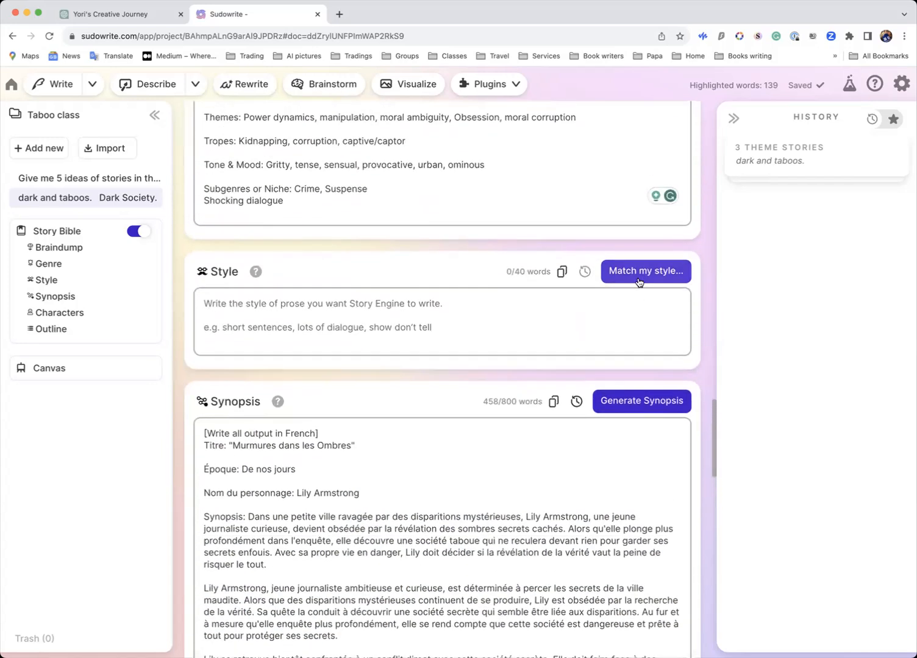
left_click(633, 274)
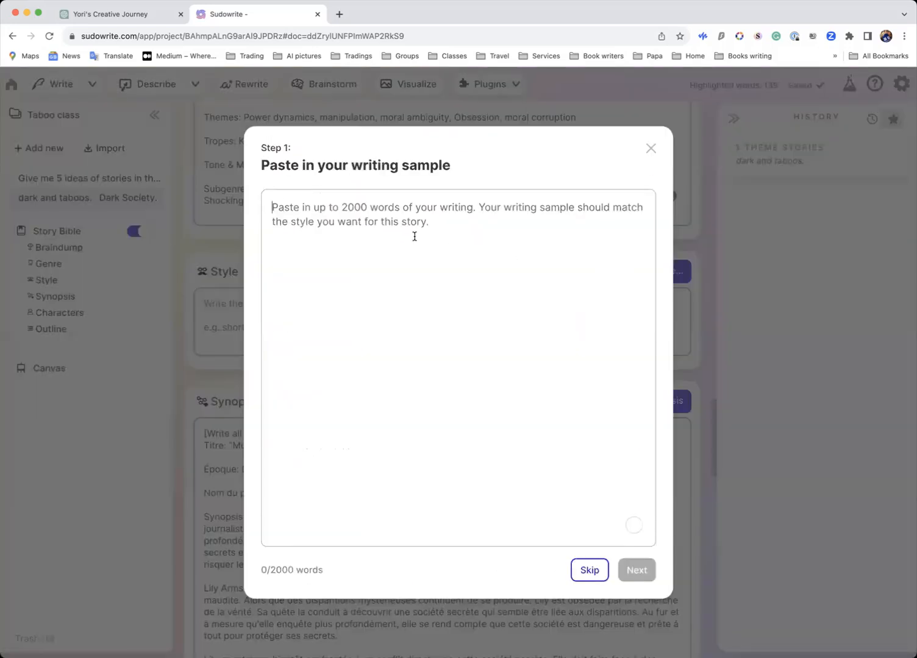
key("super+v")
scroll(390, 231, "up", 10)
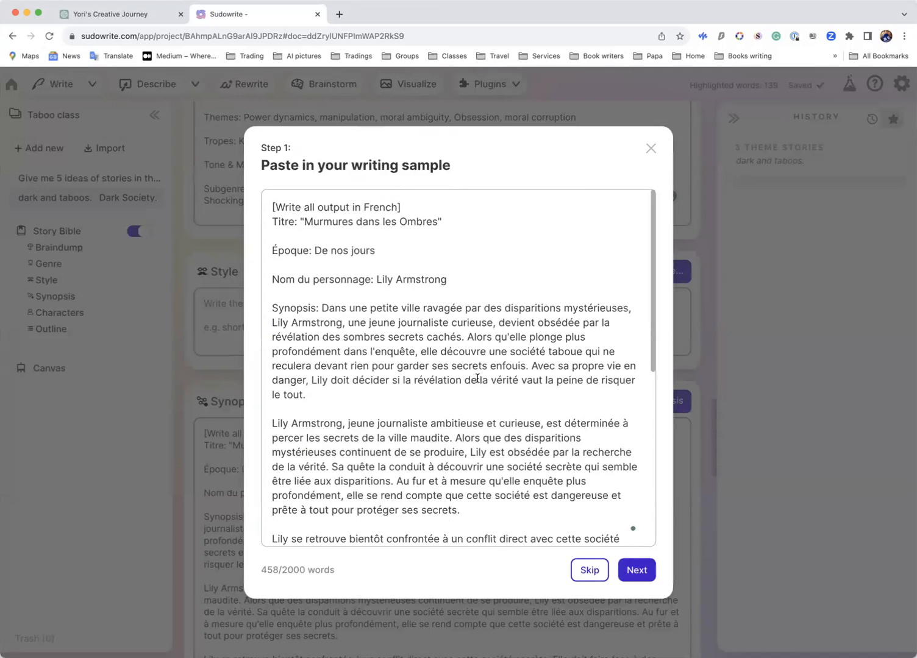
left_click(630, 575)
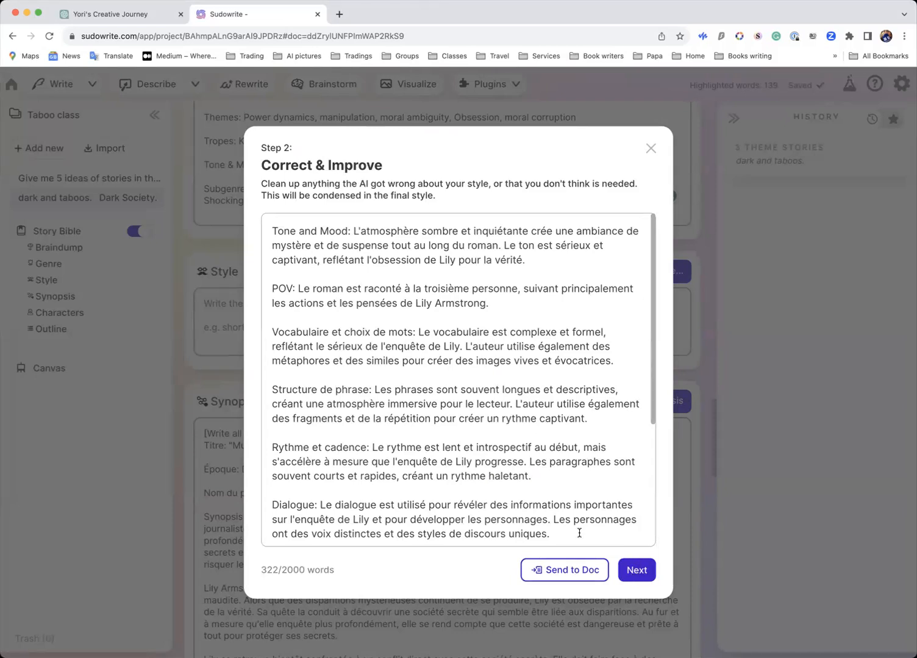
Step: Review the French style analysis, have it condensed, and insert the resulting summary into the Style section
scroll(579, 533, "down", 5)
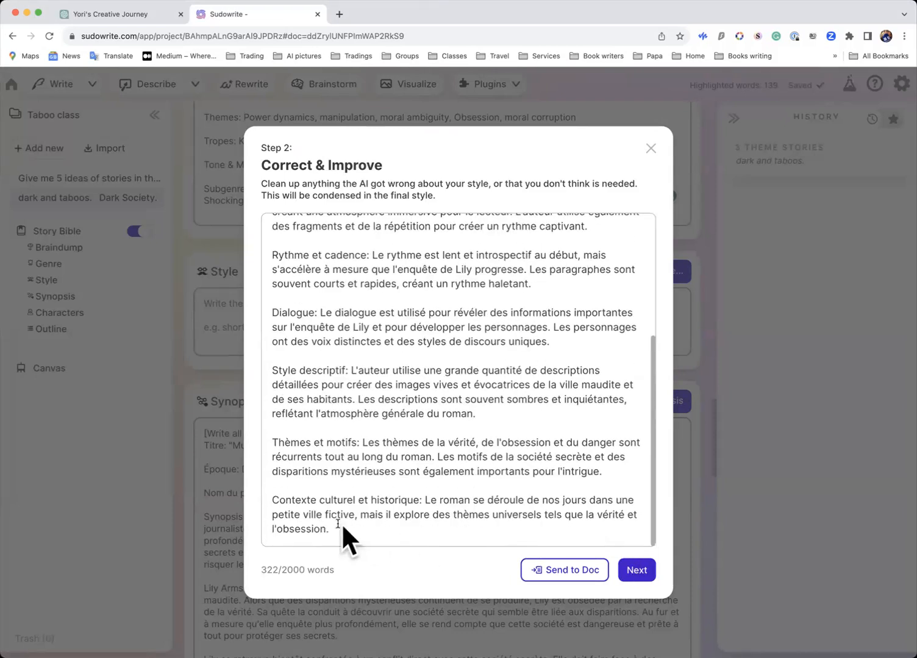
left_click_drag(339, 535, 274, 225)
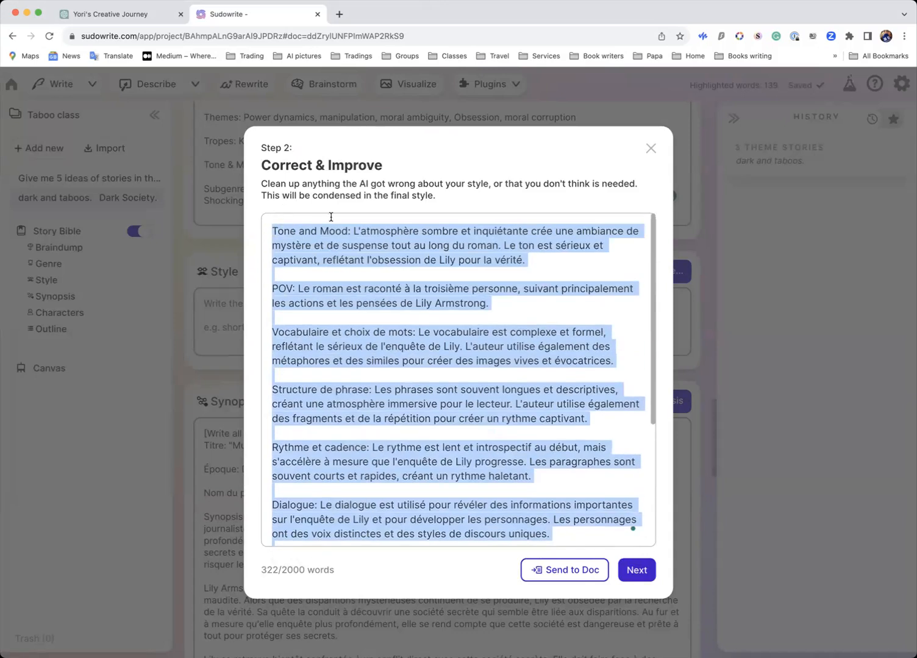
left_click(421, 564)
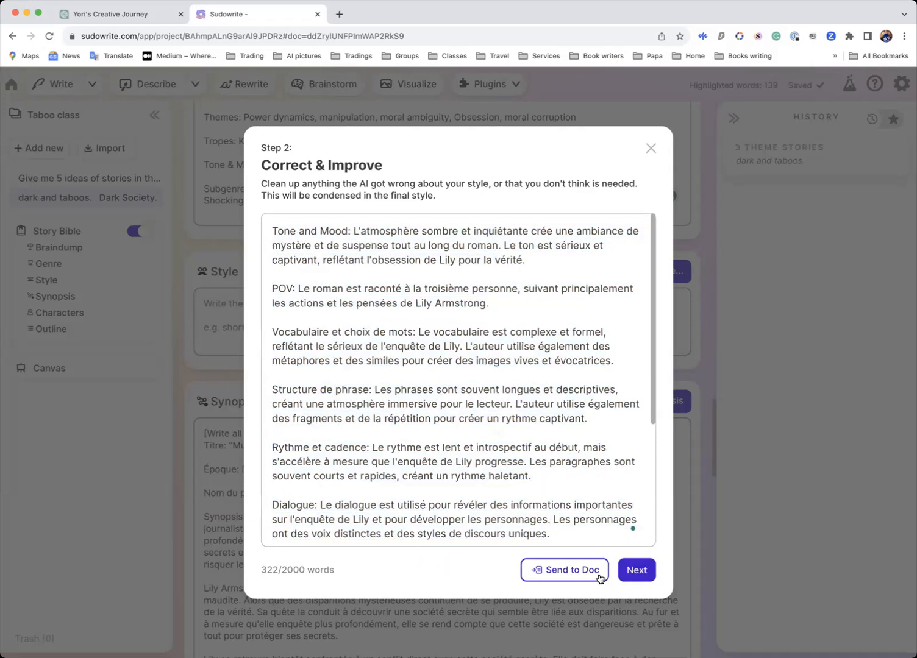
left_click(635, 571)
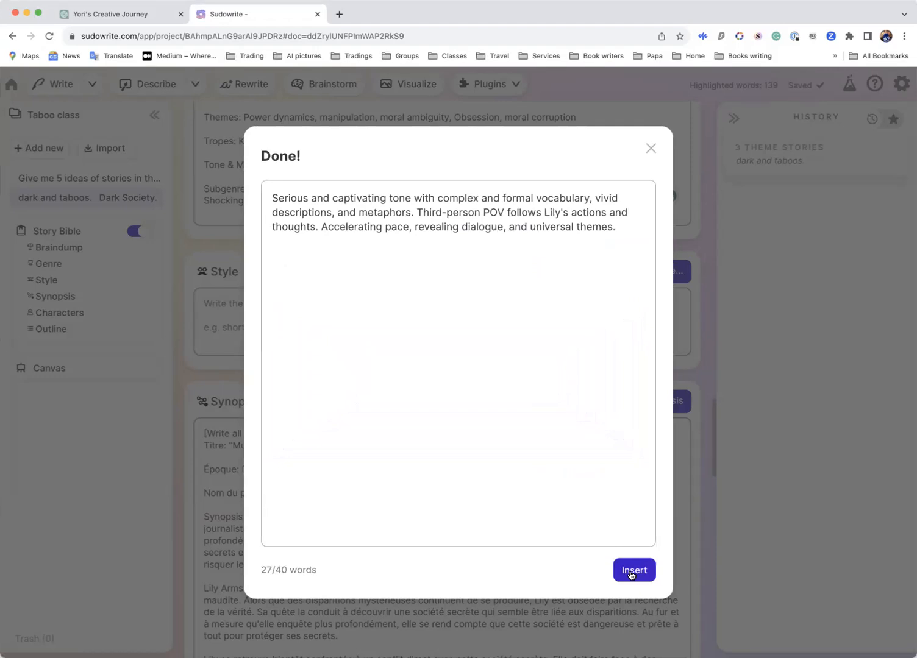
left_click(632, 570)
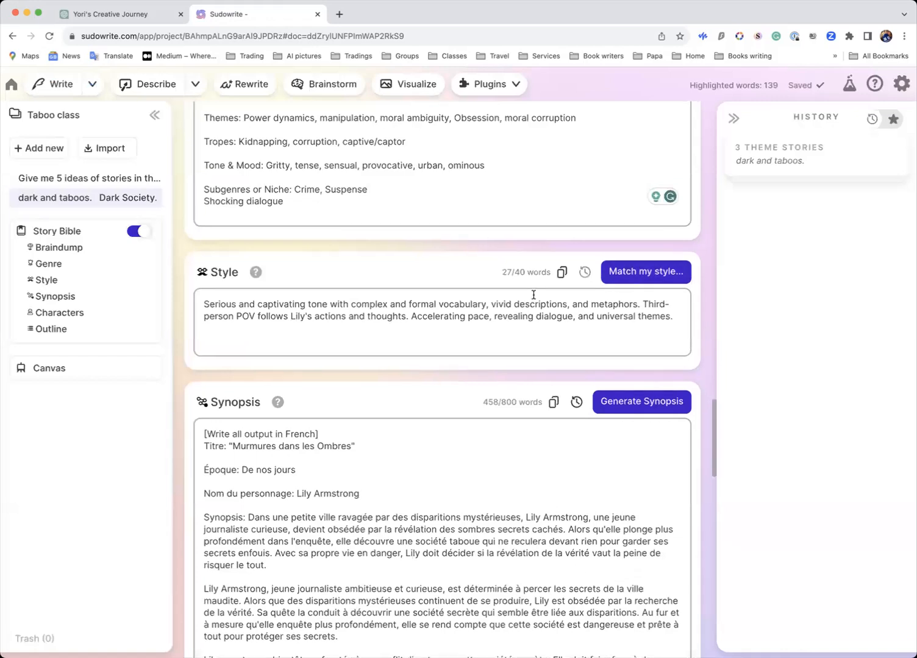
Step: Start a new style match for the Style section and submit the copied French synopsis as the writing sample
scroll(534, 297, "up", 3)
scroll(535, 317, "down", 1)
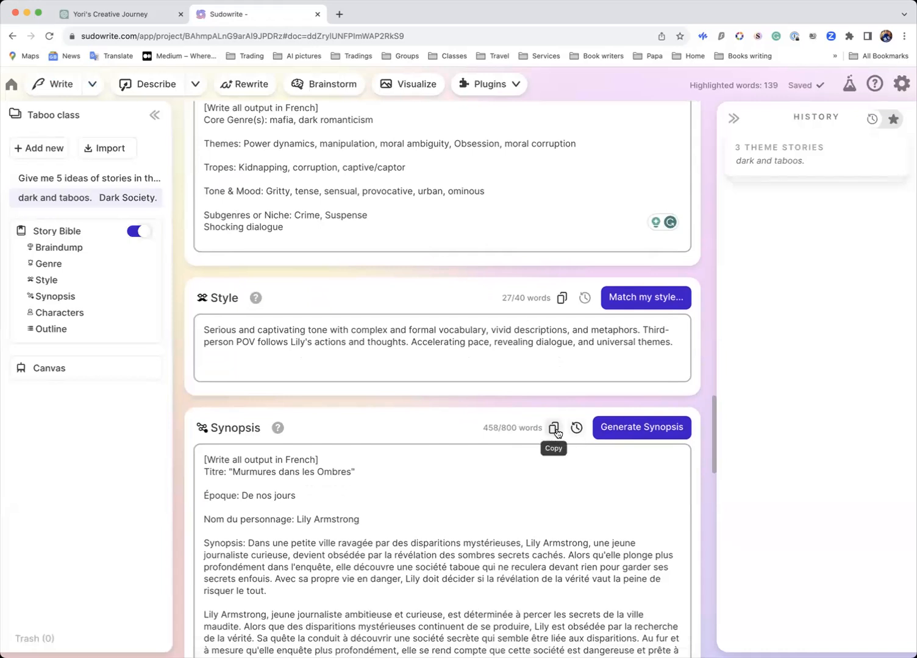
left_click(644, 303)
left_click(538, 289)
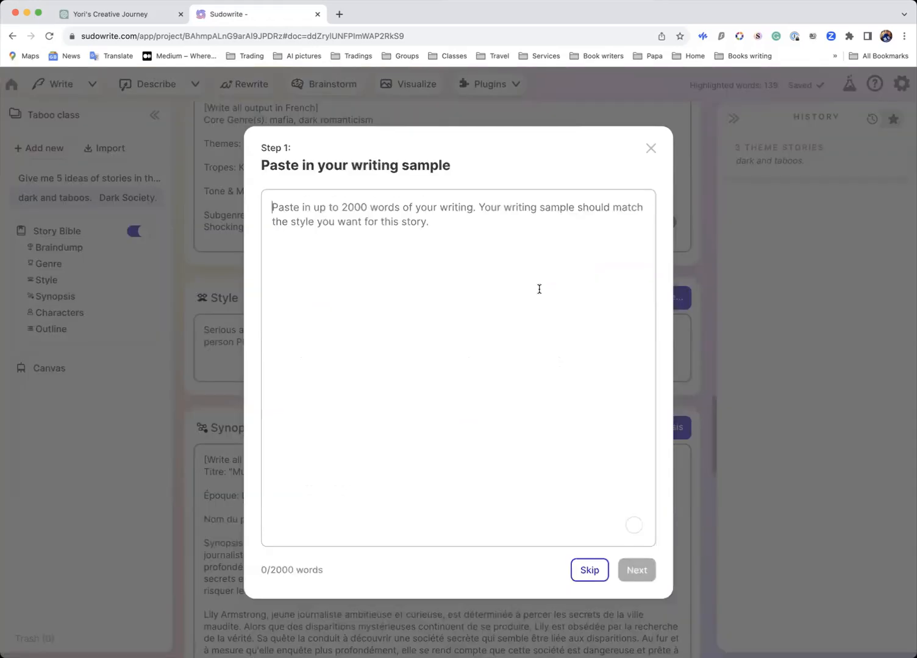
key("cmd+v")
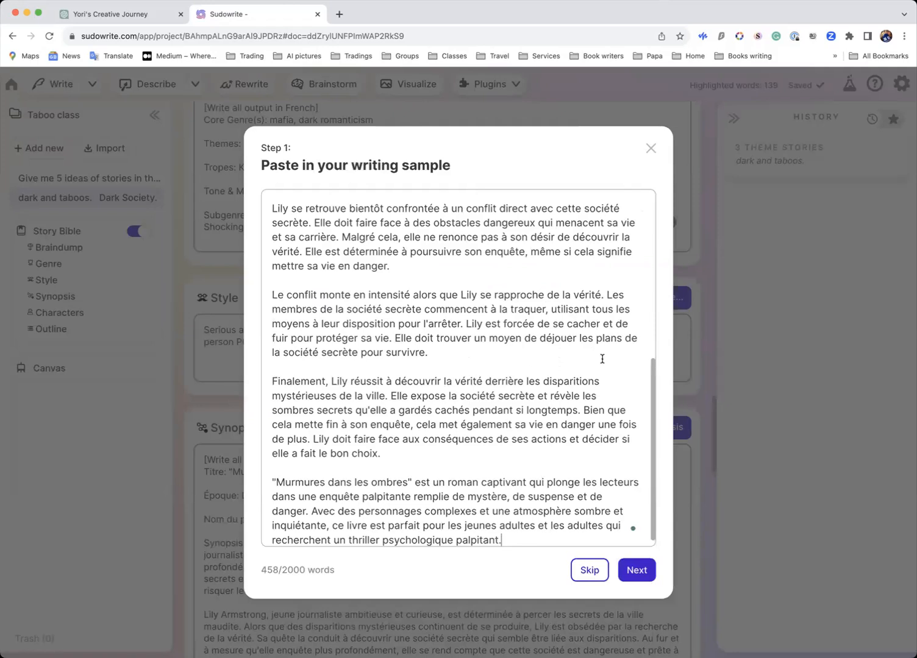
left_click(635, 575)
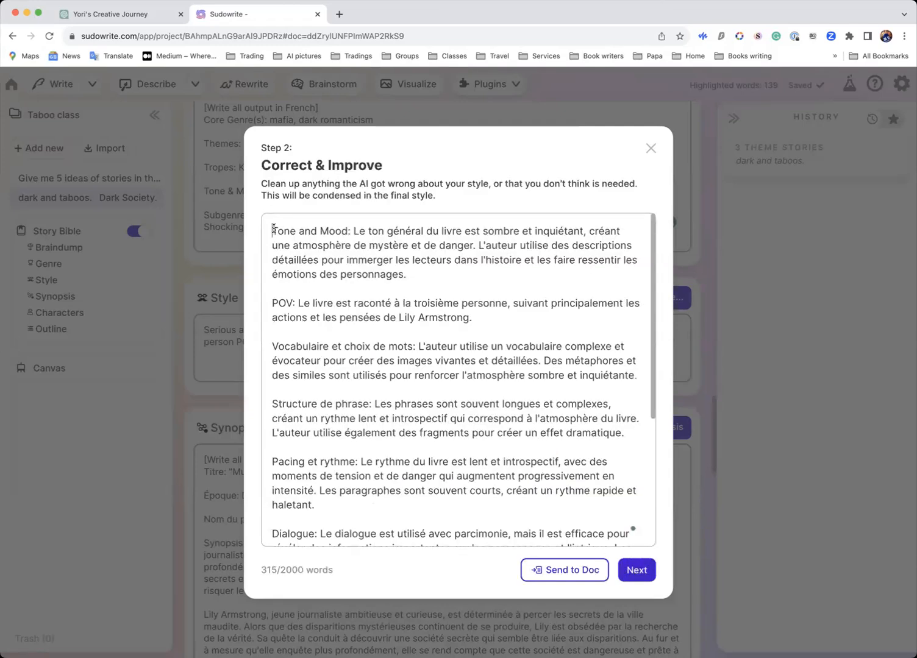
Step: Add "[Write all output in French]" on its own line above the style analysis and have the analysis condensed
left_click(273, 229)
type("[Write all ")
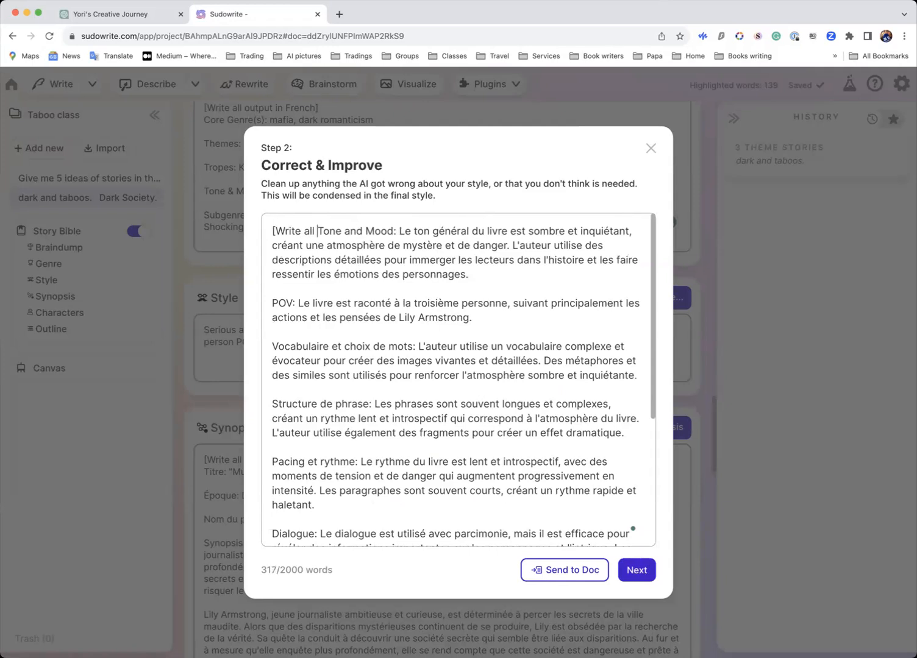
type("output")
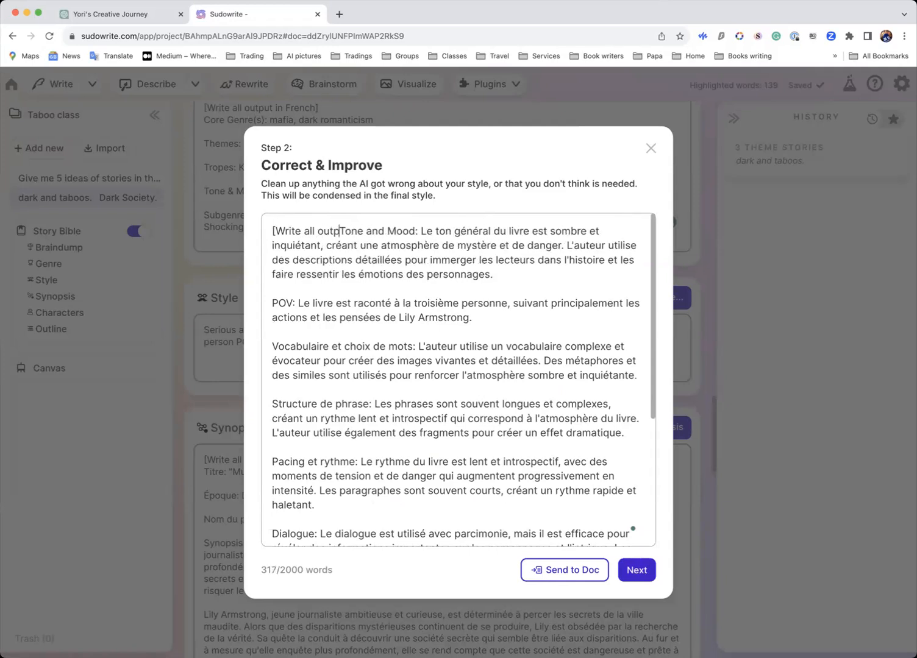
type(" in Fre")
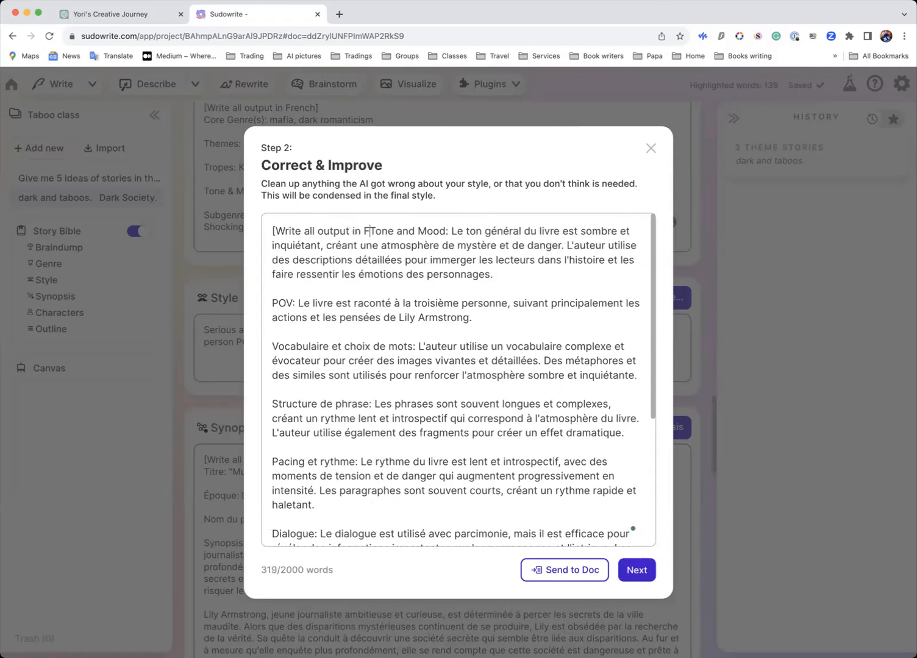
type("nch]")
key("Return")
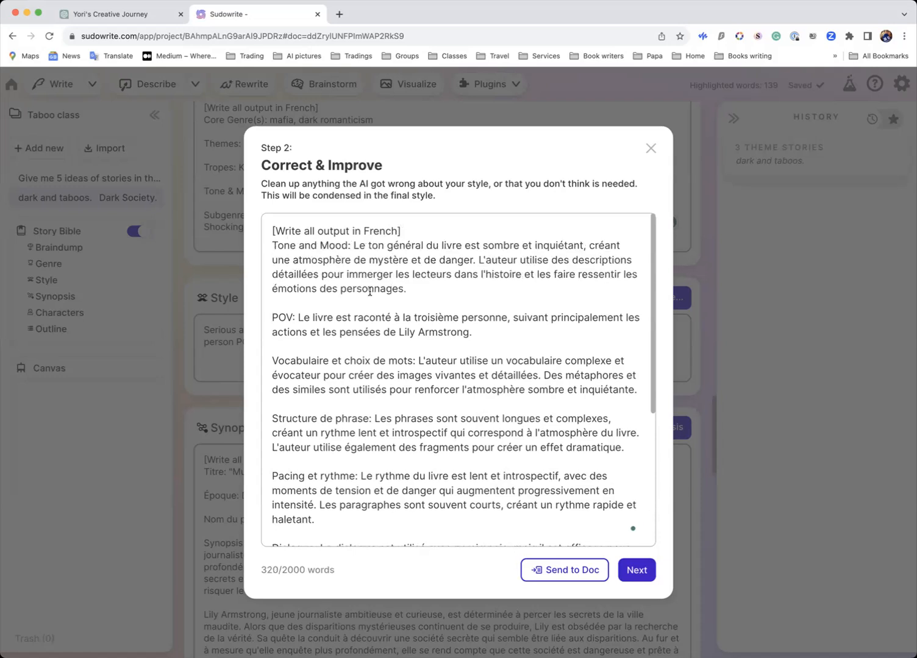
left_click(634, 571)
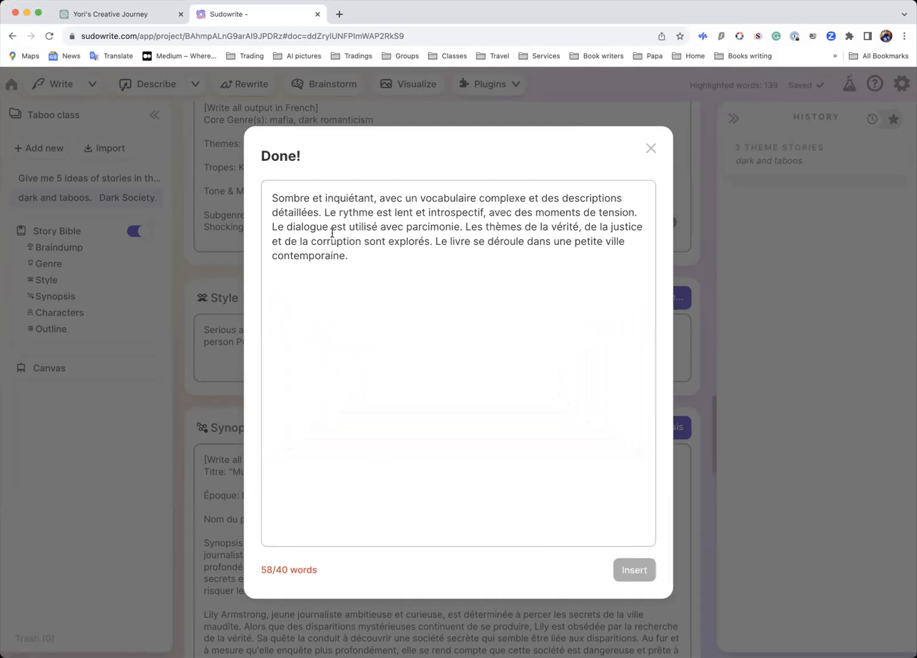
Step: Hyphenate the opening words of the condensed style summary into "Sombre-et-inquiétant" to lower its word count
left_click(312, 199)
left_click_drag(271, 197, 367, 260)
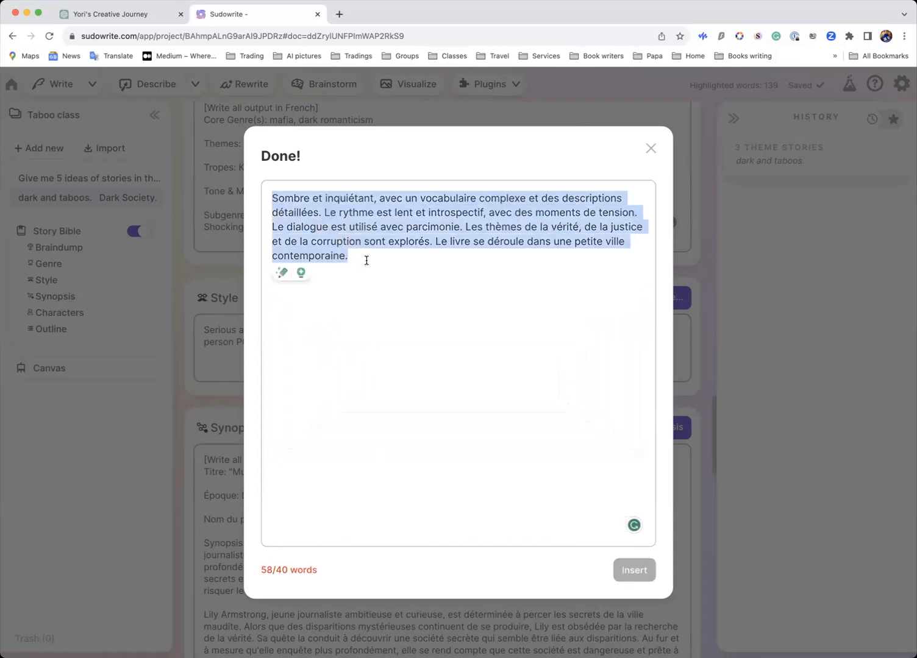
left_click(313, 199)
key("BackSpace")
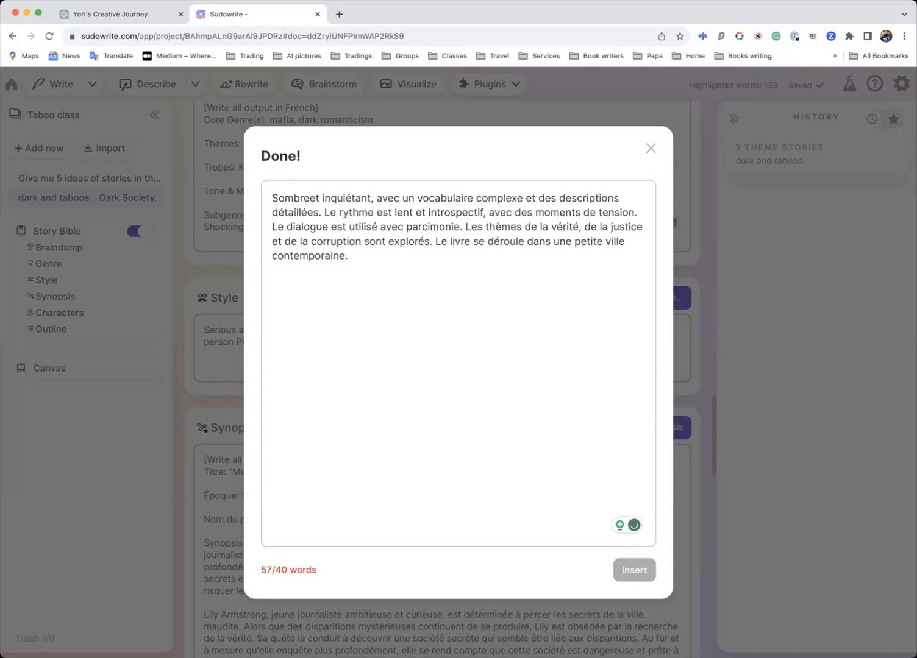
type("-")
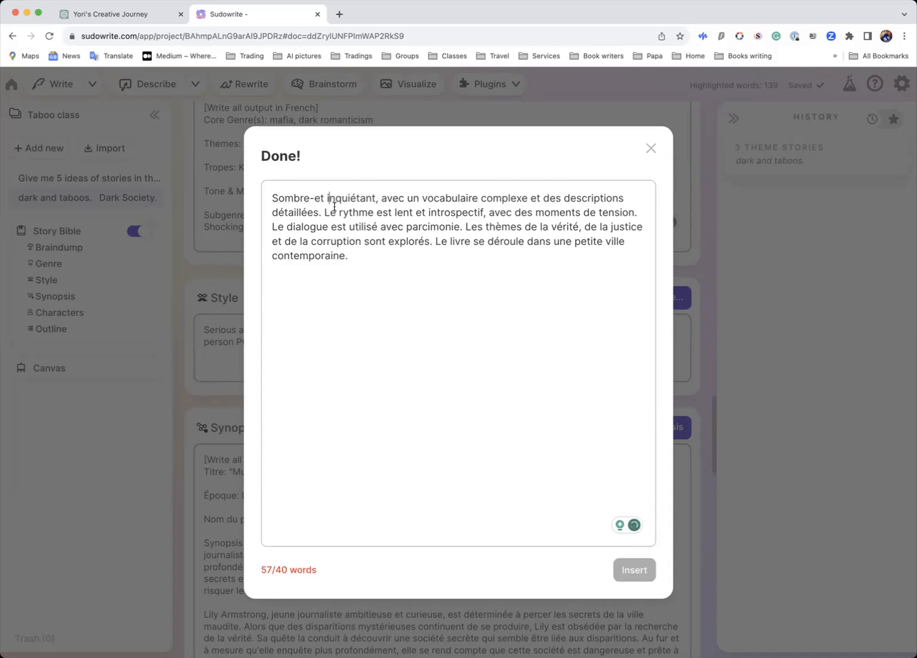
key("BackSpace")
type("-")
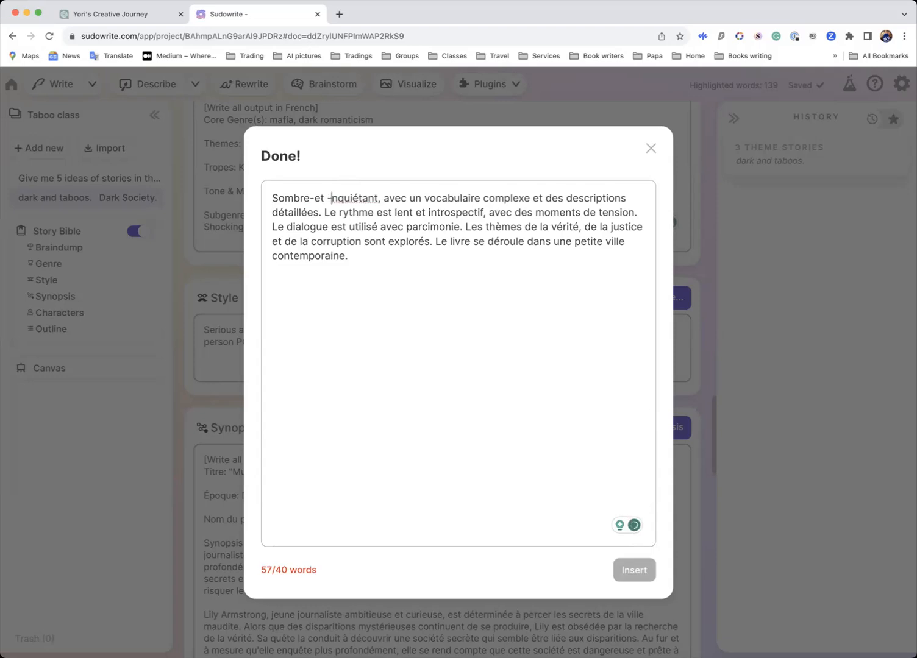
key("BackSpace")
key("BackSpace")
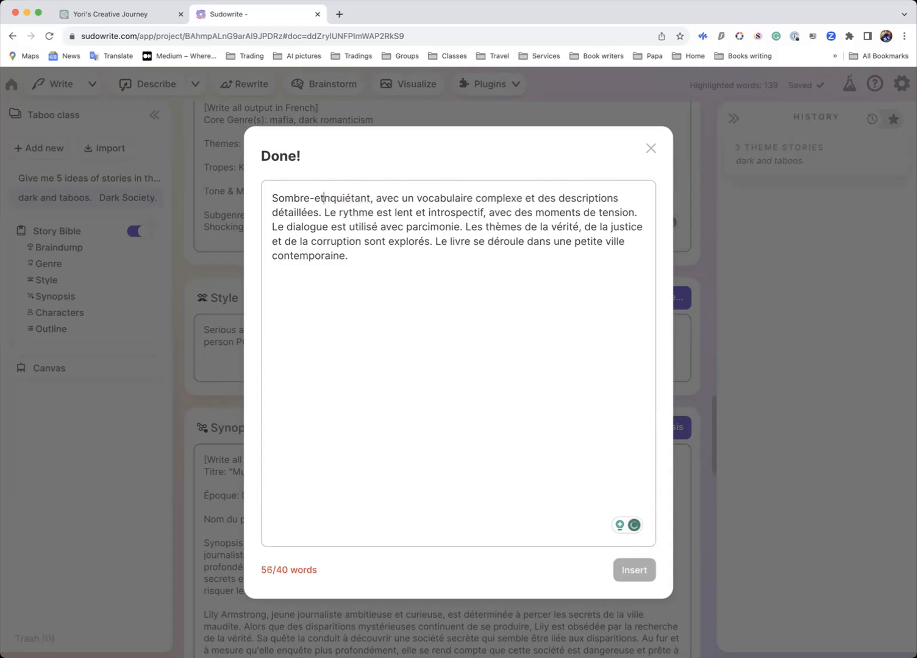
type("-i")
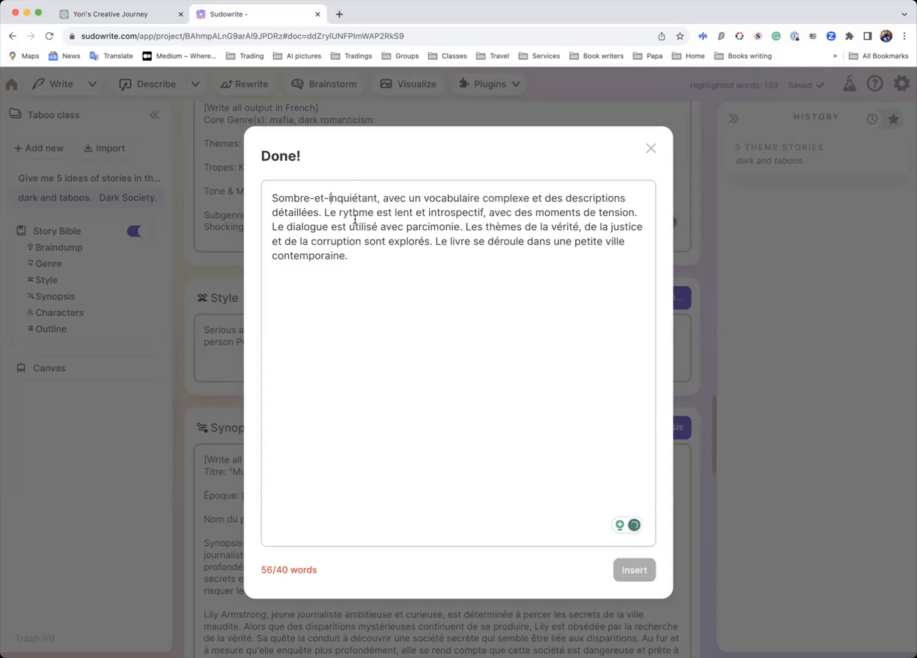
Step: Join the following words of the style summary with hyphens as "avec-un-vocabulaire-complexe"
left_click(425, 199)
key("BackSpace")
type("-")
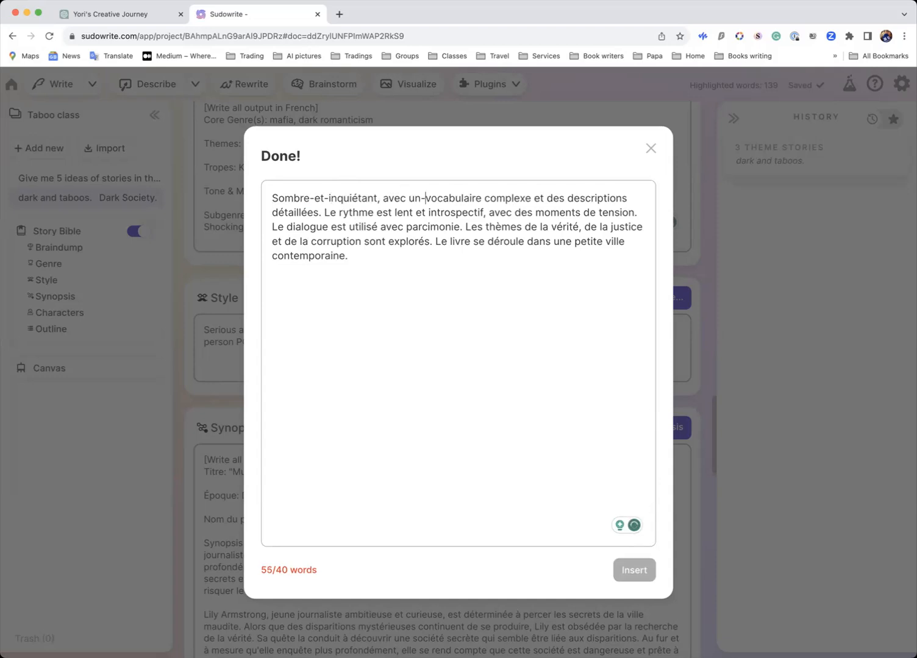
left_click(408, 198)
key("BackSpace")
type("-")
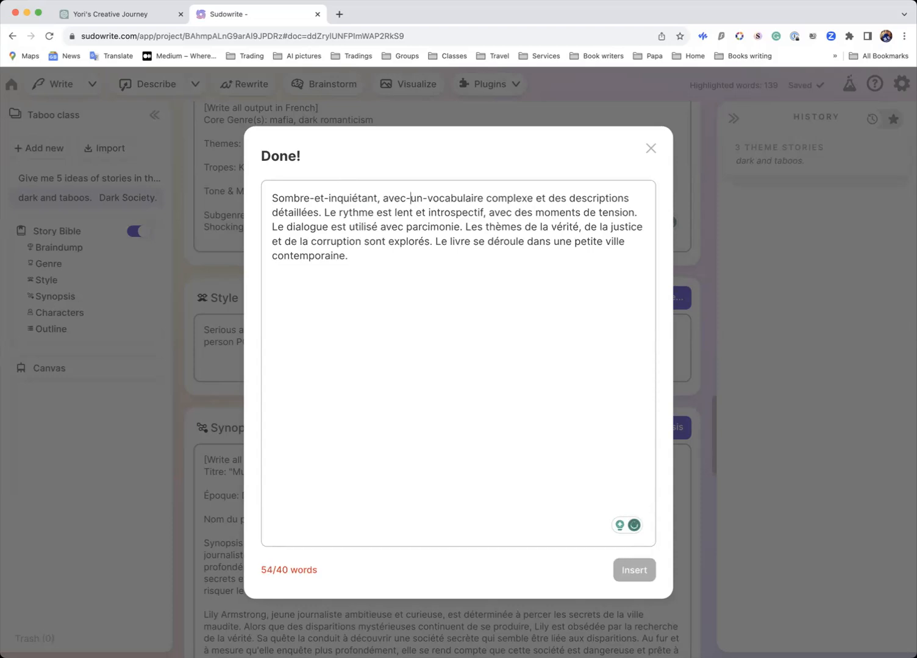
left_click(486, 199)
key("BackSpace")
type("-")
Step: Extend the hyphenated phrase after "complexe" in the first sentence with "-et-des-descriptions"
left_click(539, 200)
key("BackSpace")
type("-")
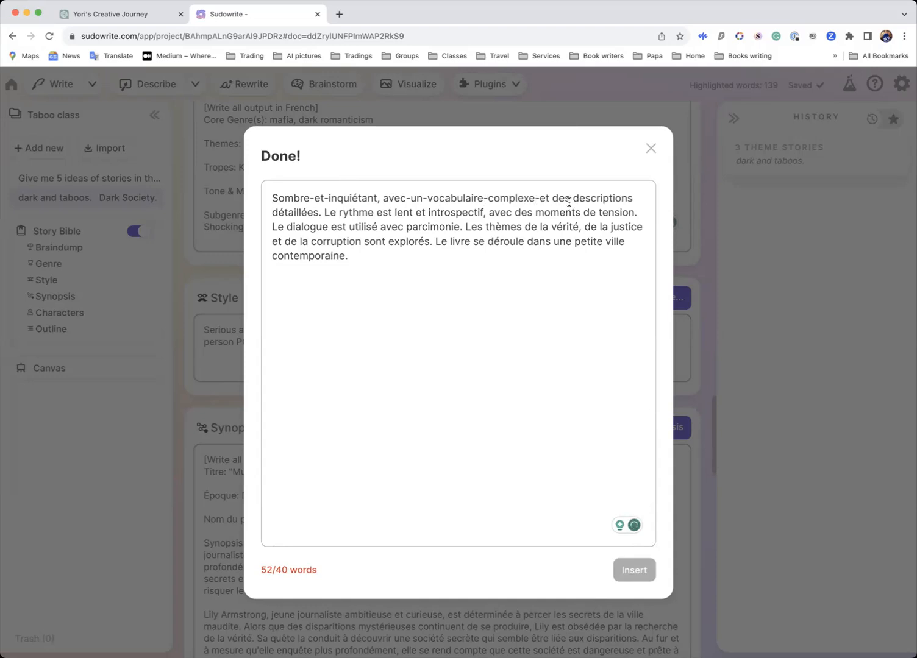
left_click(553, 200)
key("BackSpace")
type("-")
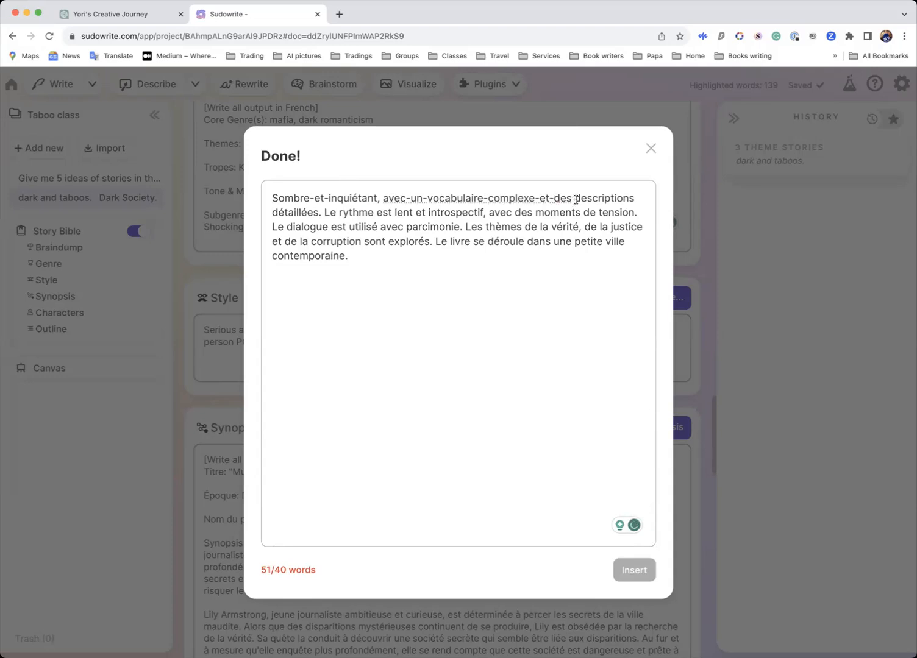
left_click(576, 200)
key("BackSpace")
type("-")
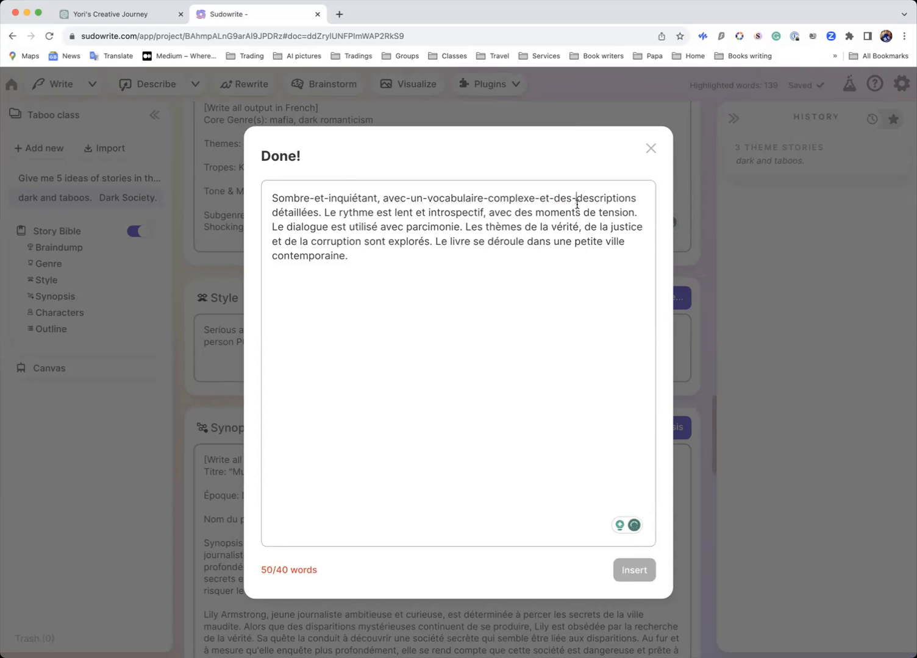
Step: Join the start of the summary's second sentence with hyphens as "Le-rythme-est"
left_click(339, 212)
key("BackSpace")
type("-")
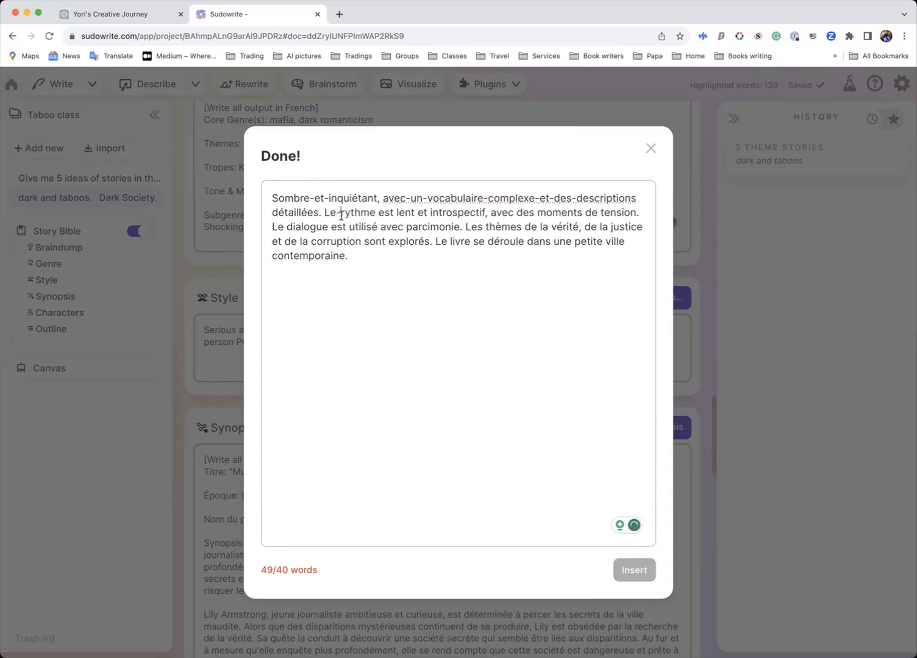
left_click(379, 211)
key("BackSpace")
type("-")
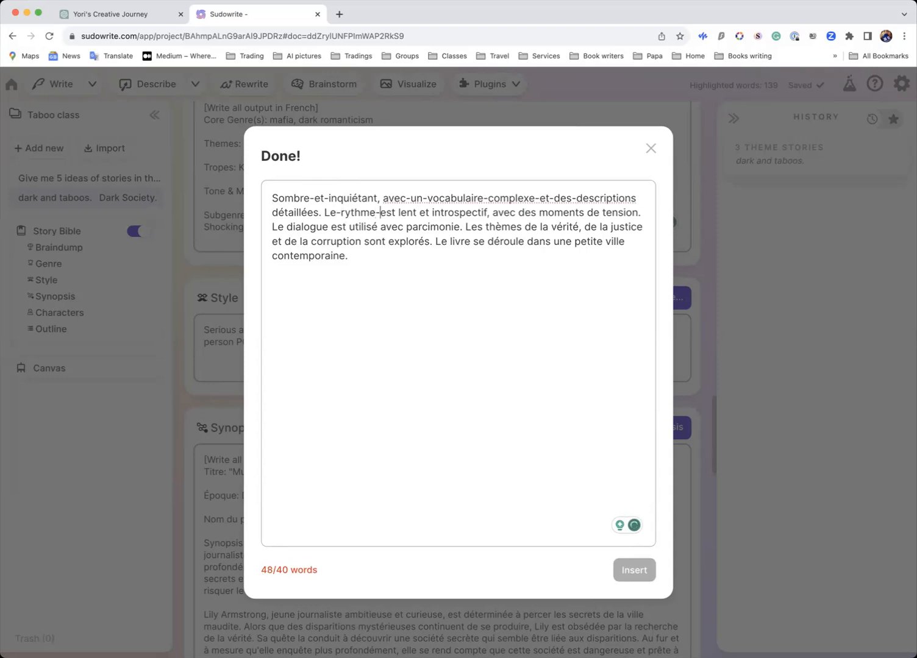
Step: Join the words describing the rhythm with hyphens as "lent-et-introspectif"
left_click(427, 213)
key("BackSpace")
type("0")
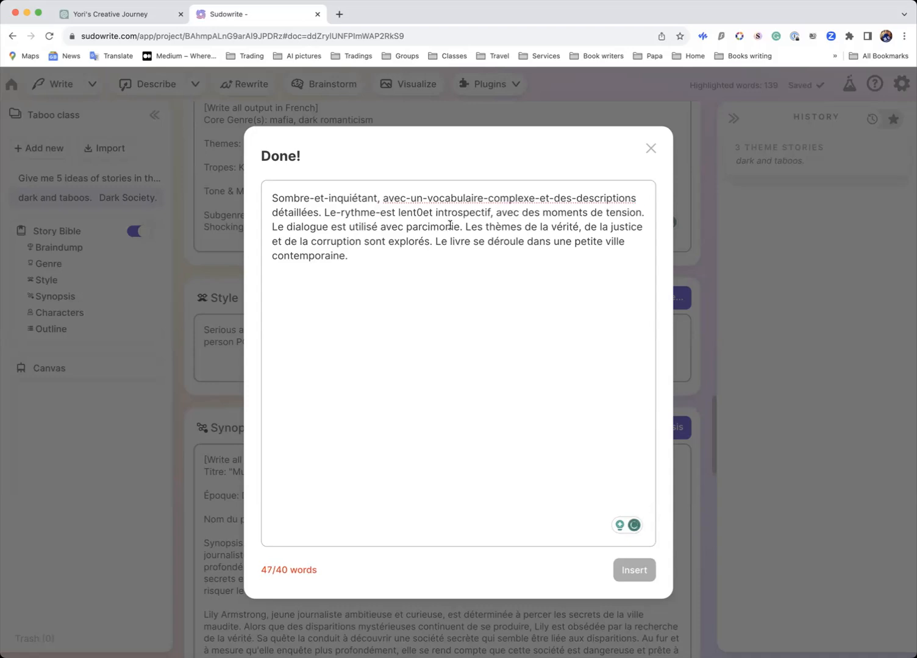
key("BackSpace")
type("-")
left_click(433, 213)
key("BackSpace")
type("-et-")
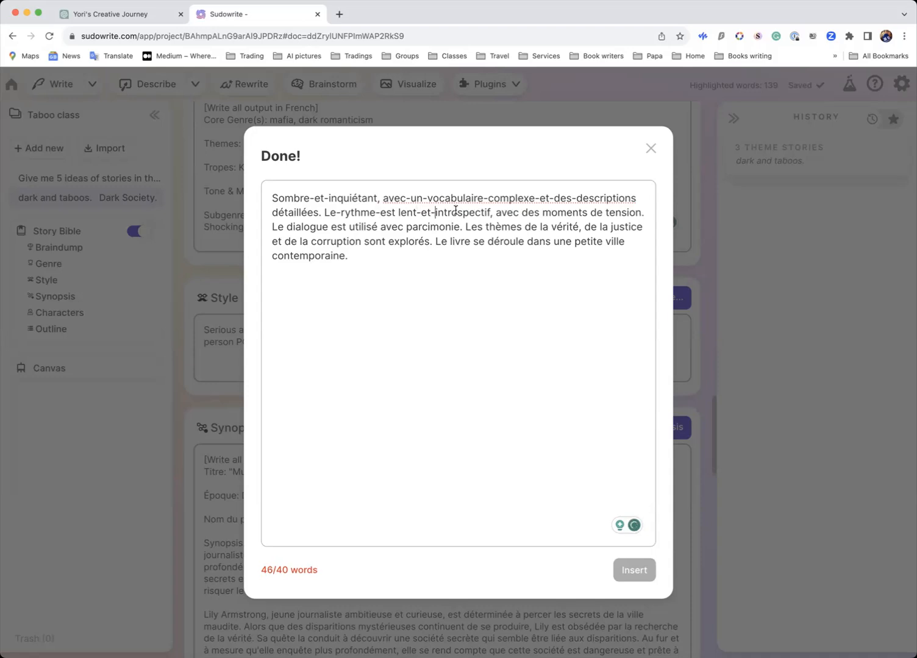
Step: Join the end of the rhythm sentence with hyphens as "avec-des-moments-de"
left_click(523, 214)
key("BackSpace")
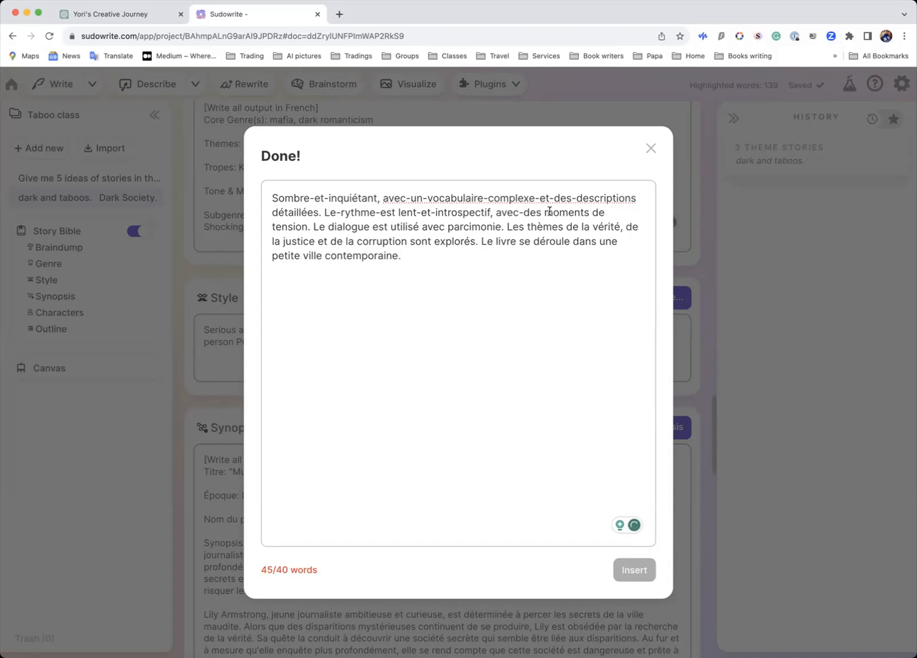
key("BackSpace")
type("-")
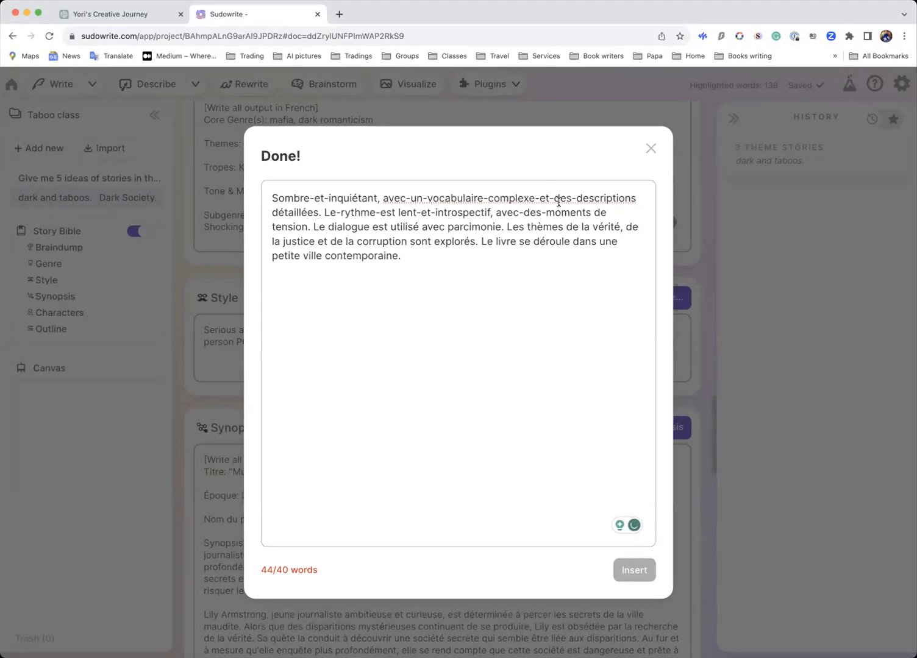
left_click(595, 214)
key("BackSpace")
type("-")
Step: Hyphenate the dialogue sentence's start as "Le-dialogue-est-utilisé" and insert the shortened summary into the Style section
left_click(330, 226)
key("BackSpace")
type("-")
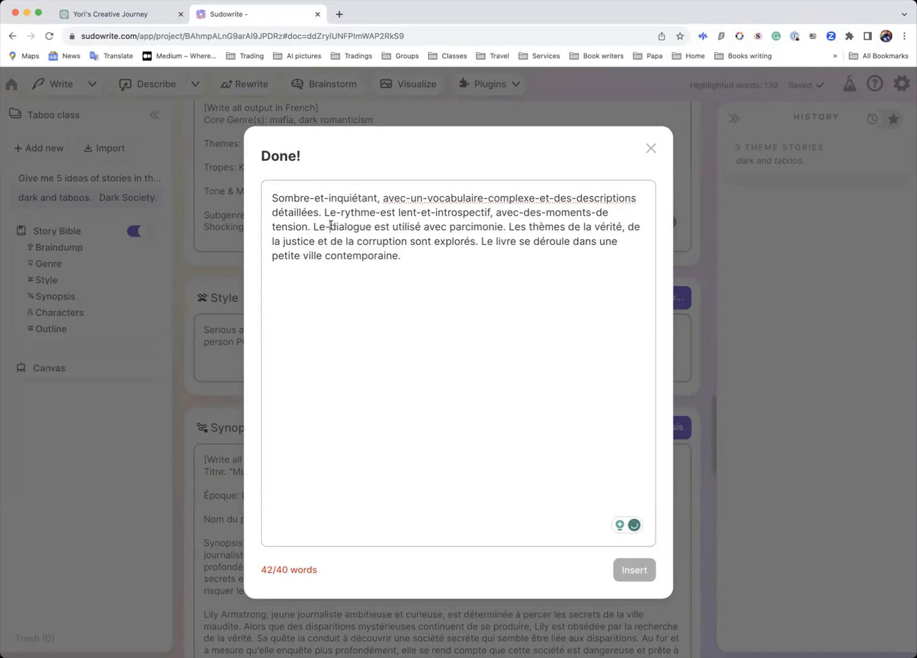
left_click(376, 226)
key("BackSpace")
type("-")
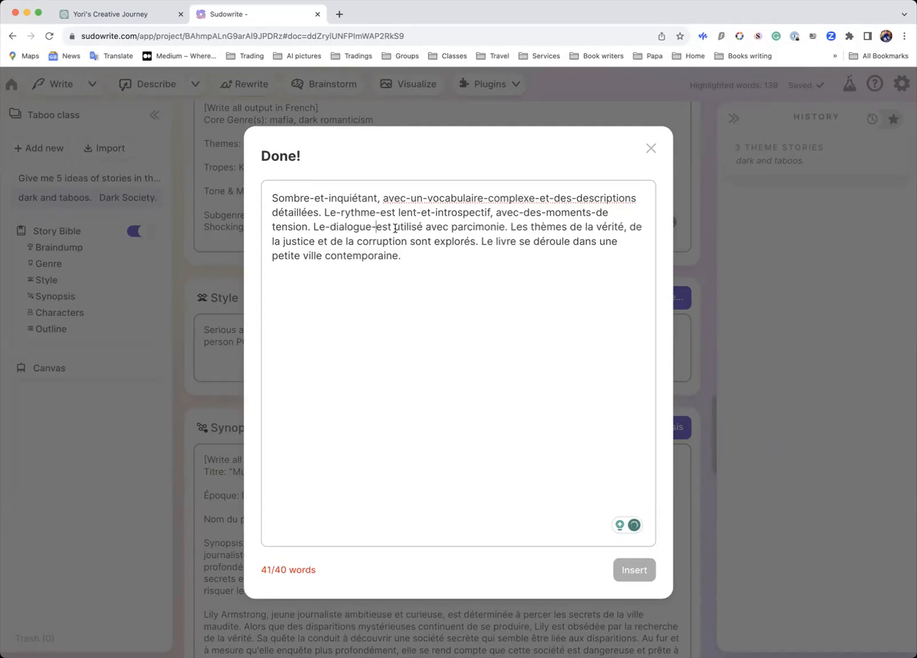
key("BackSpace")
type("-")
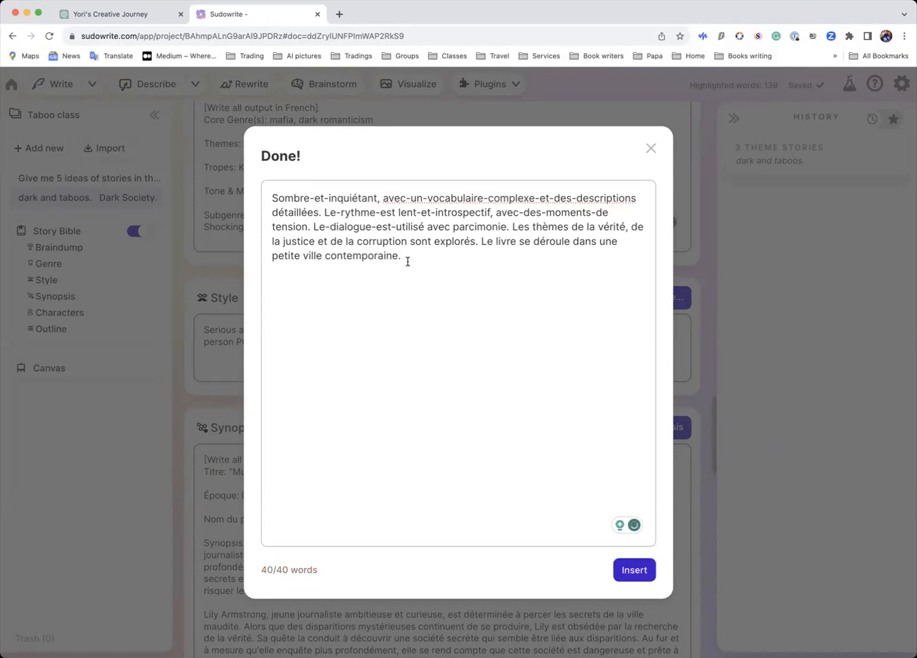
left_click(635, 572)
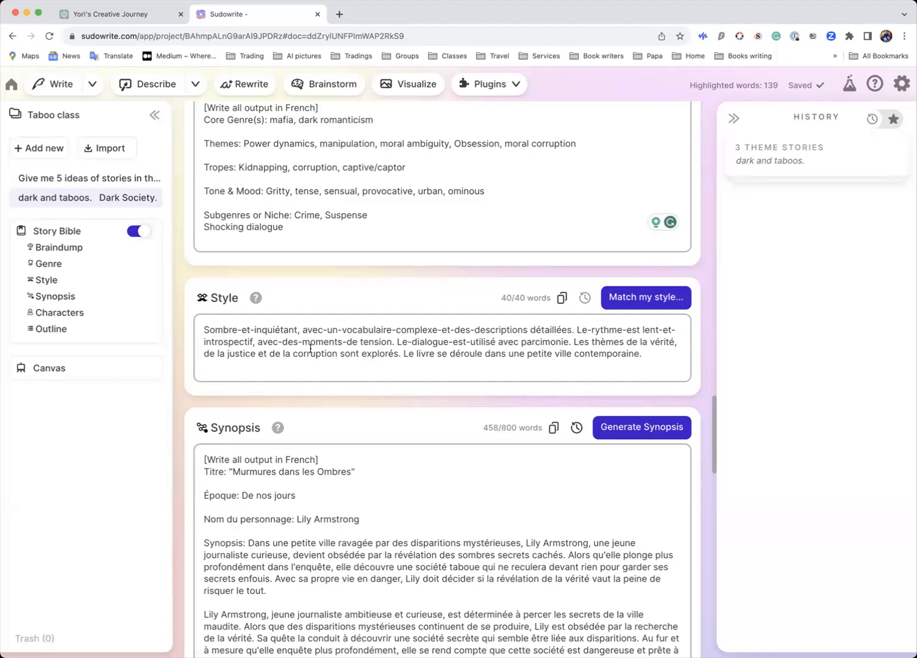
Step: Look over the Characters and Outline sections and read the help on what the outline is generated from
scroll(310, 349, "down", 10)
scroll(310, 349, "down", 9)
scroll(310, 349, "down", 8)
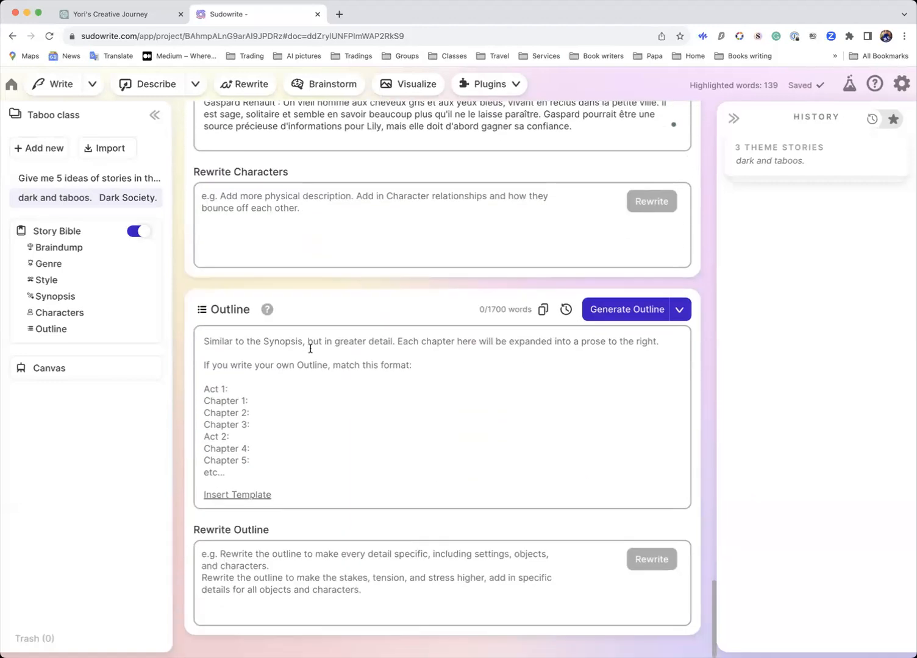
scroll(310, 349, "up", 5)
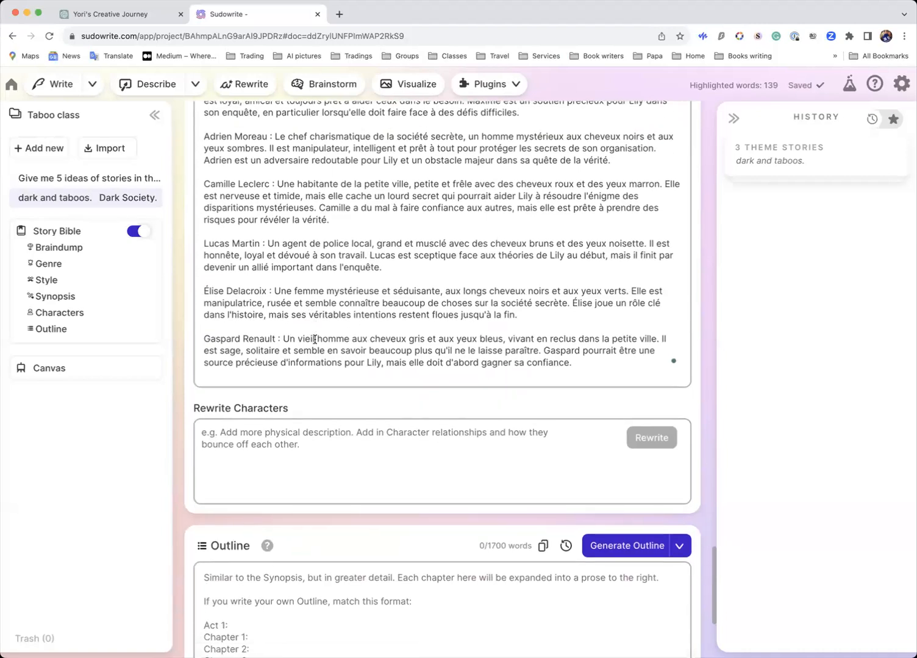
scroll(264, 528, "down", 1)
scroll(267, 528, "down", 4)
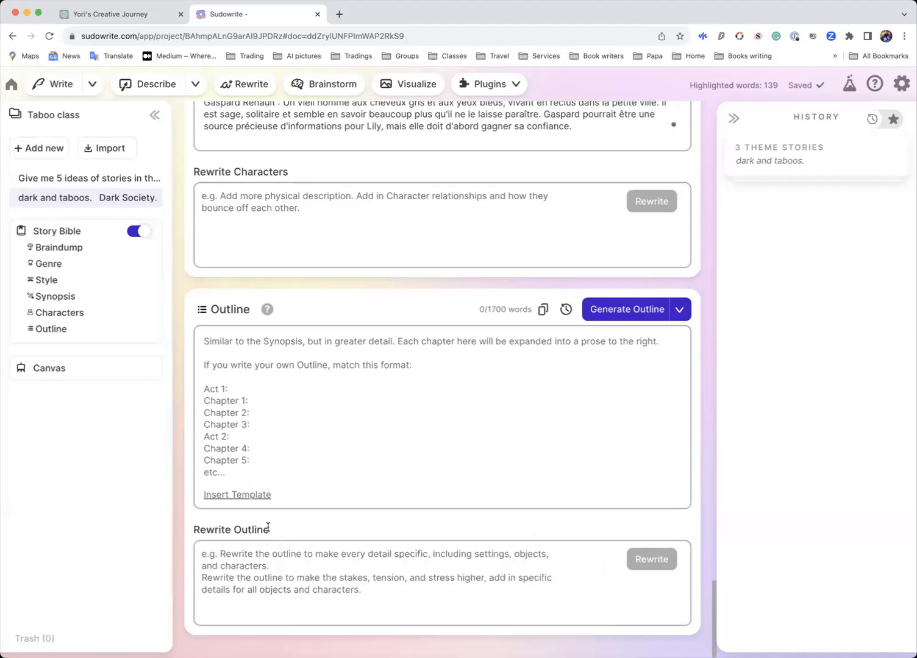
mouse_move(267, 311)
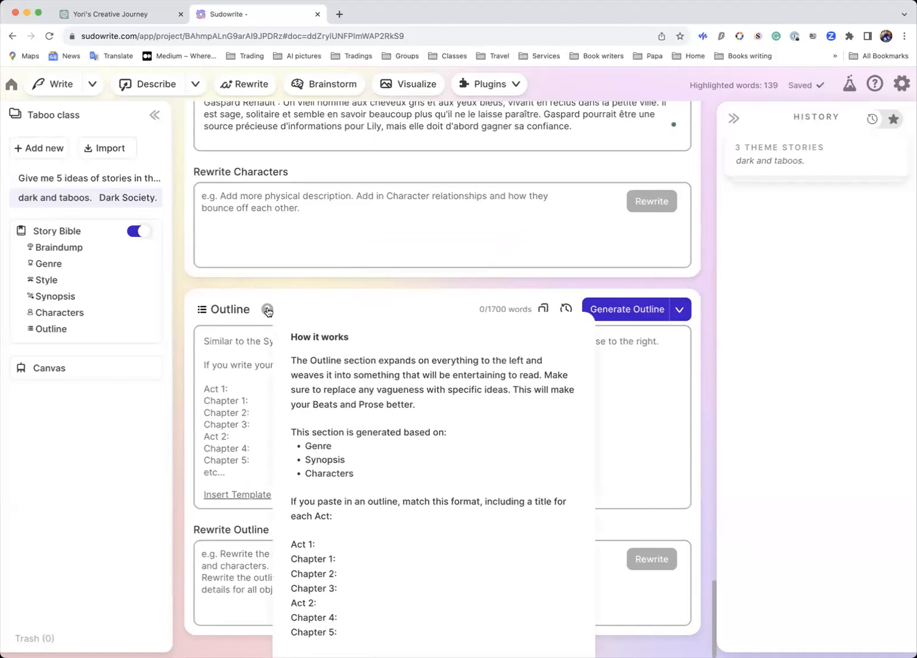
scroll(267, 312, "up", 9)
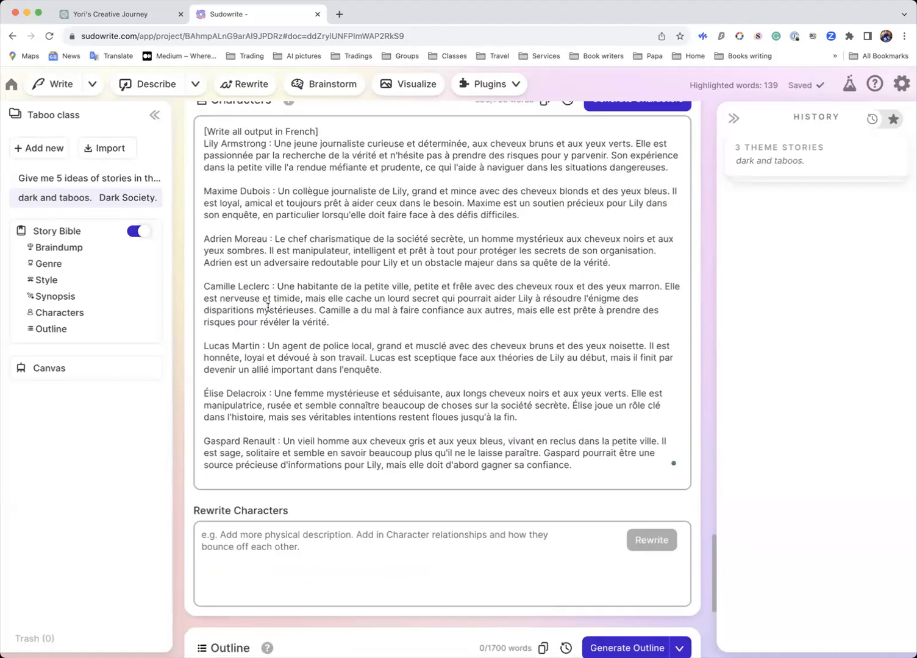
Step: Copy the "[Write all output in French]" line from the start of the Characters text
scroll(268, 307, "down", 1)
scroll(351, 278, "up", 1)
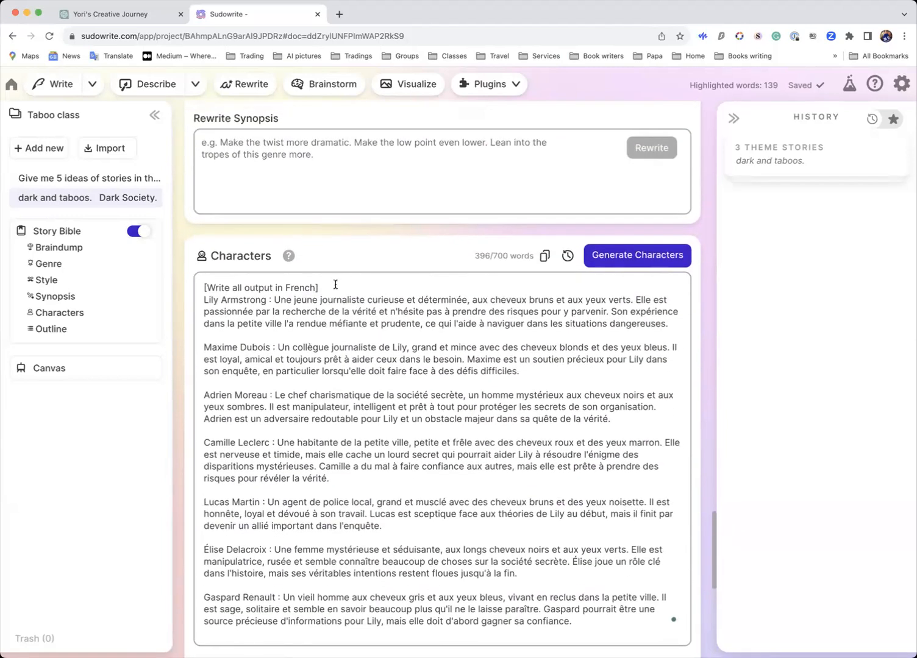
left_click_drag(336, 284, 181, 287)
key("super+c")
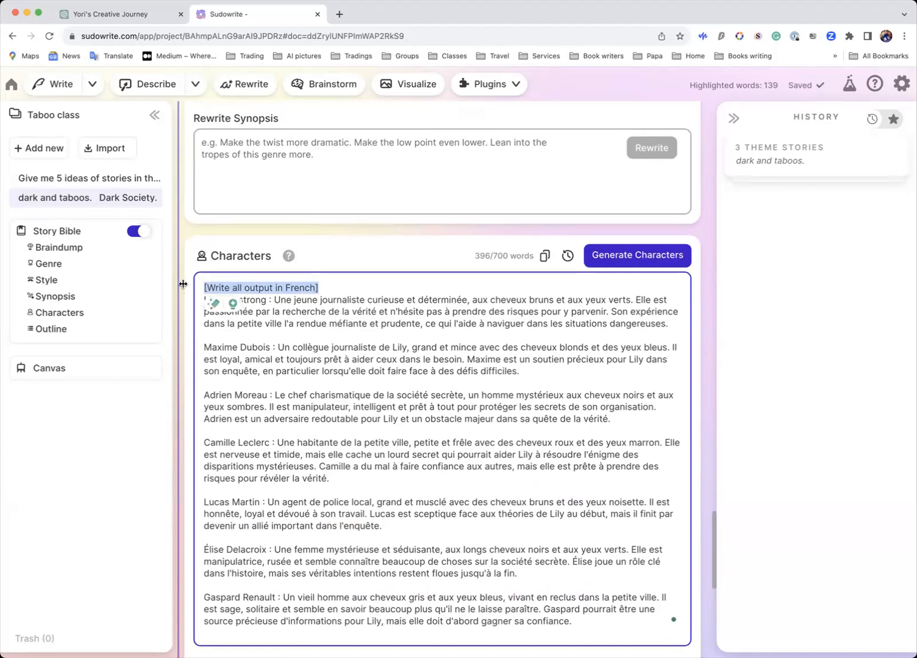
Step: In the Style text, hyphenate the last sentence's ending as "dans-une-petite-ville-contemporaine" and try to paste the French output instruction
scroll(267, 331, "up", 8)
scroll(266, 331, "up", 10)
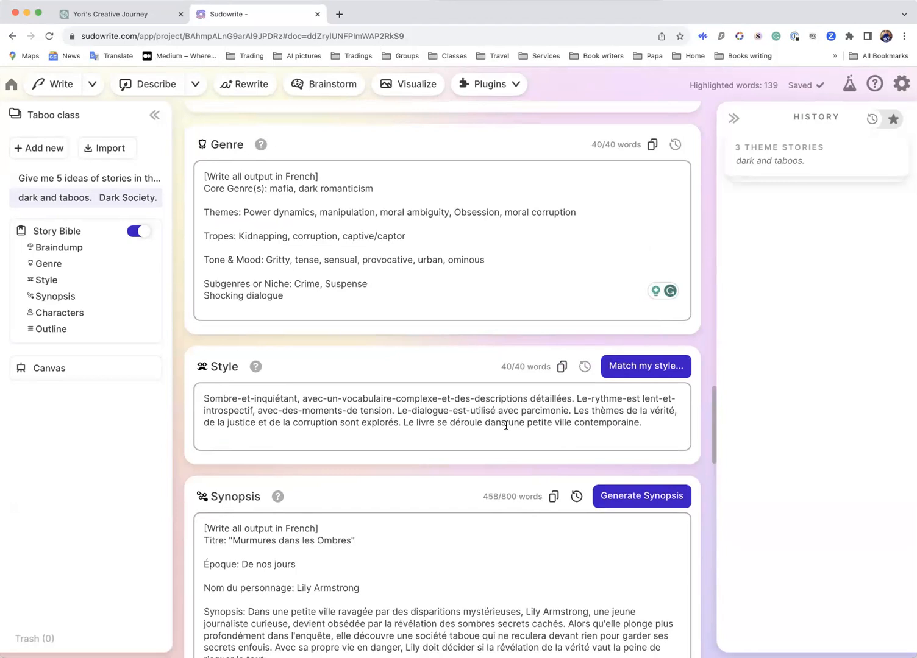
left_click(509, 424)
key("BackSpace")
type("-")
left_click(529, 423)
key("BackSpace")
type("-")
left_click(558, 423)
key("BackSpace")
type("-")
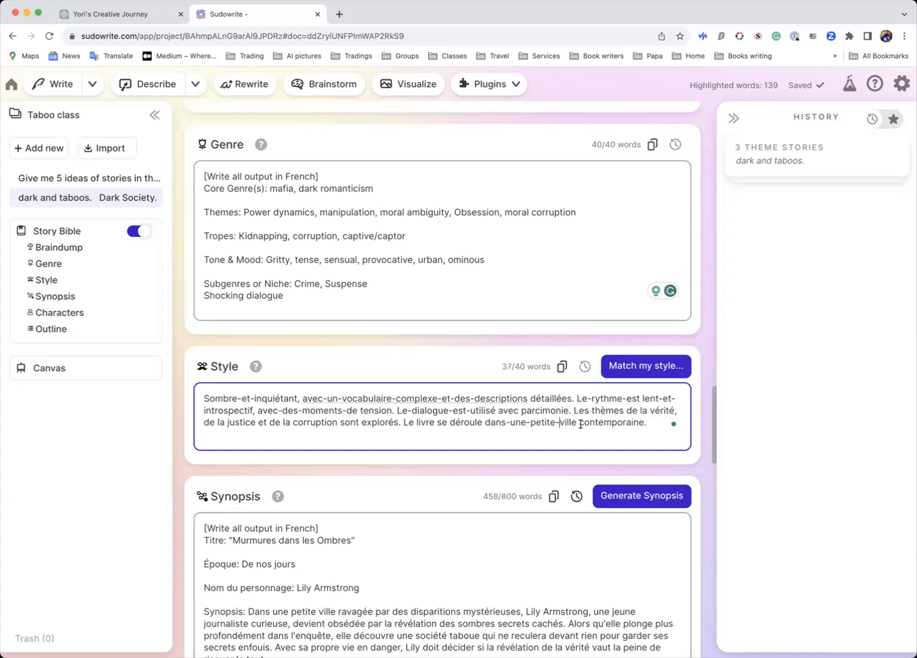
left_click(579, 422)
key("BackSpace")
type("-")
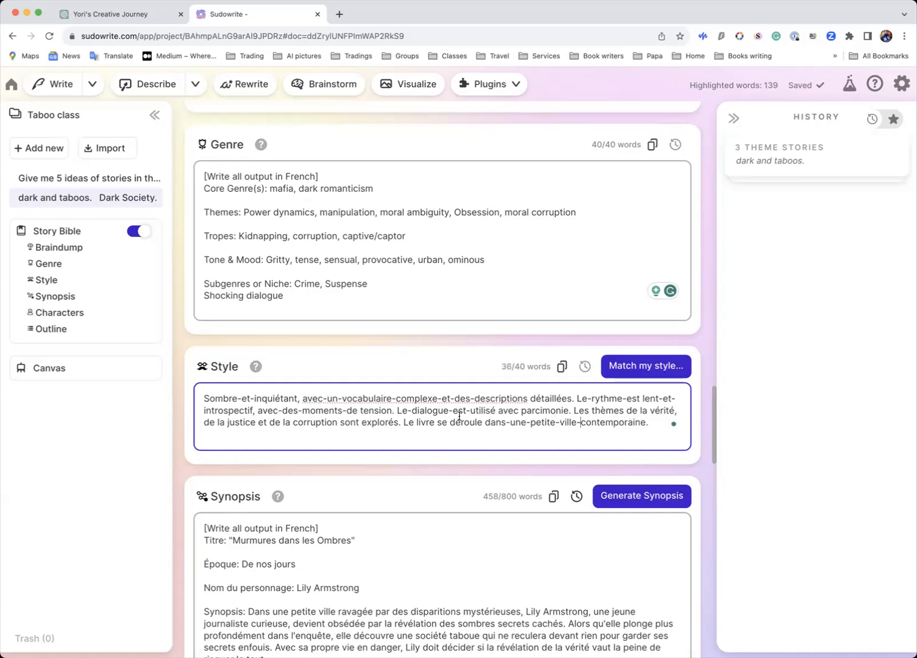
key("super+v")
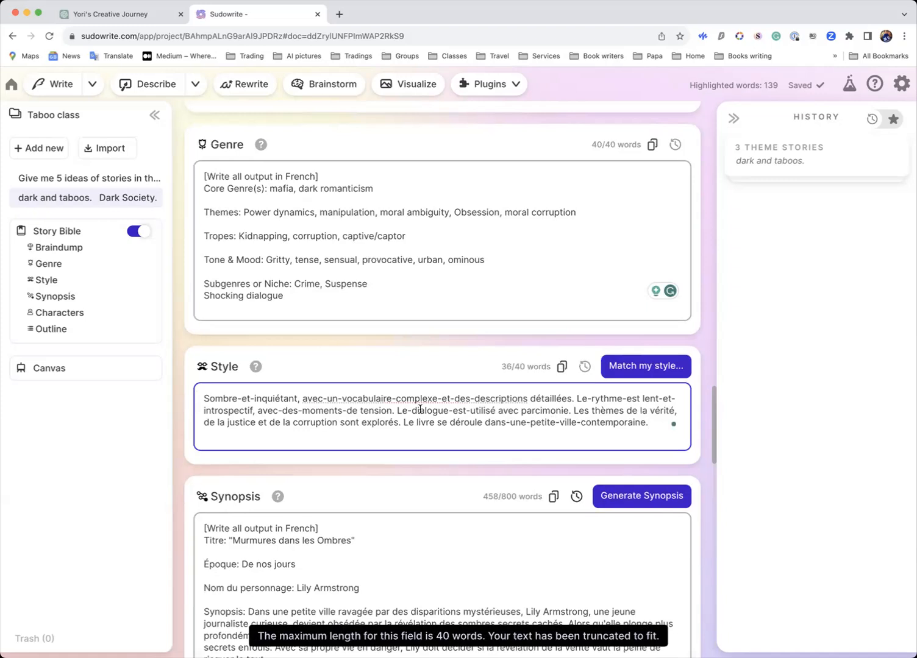
Step: Hyphenate the middle of the last Style sentence as "livre-se-déroule-dans", joined to the words that follow
left_click(437, 423)
key("BackSpace")
type("-")
left_click(451, 424)
key("BackSpace")
type("-se-")
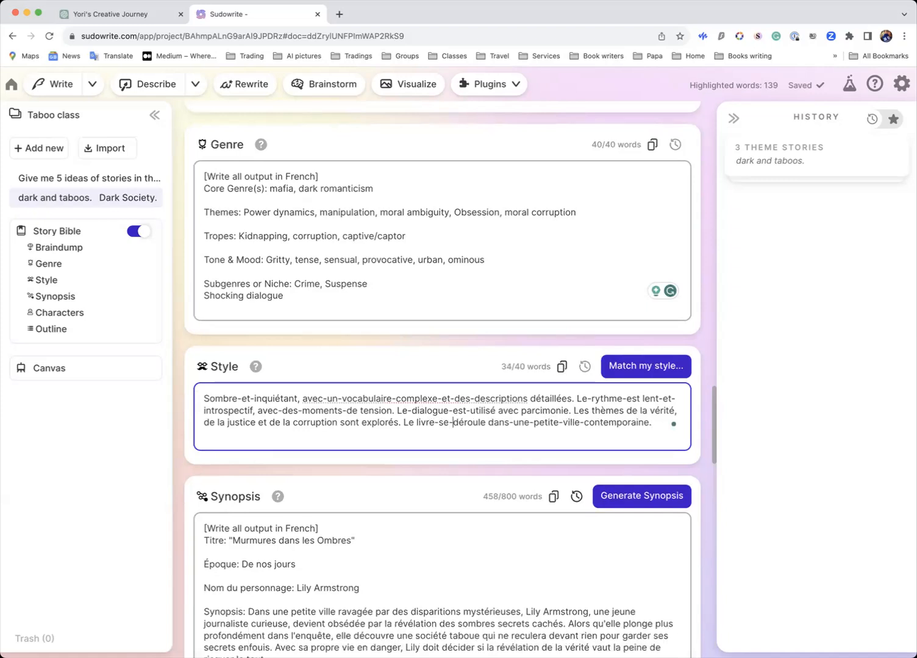
left_click(488, 424)
key("BackSpace")
type("-")
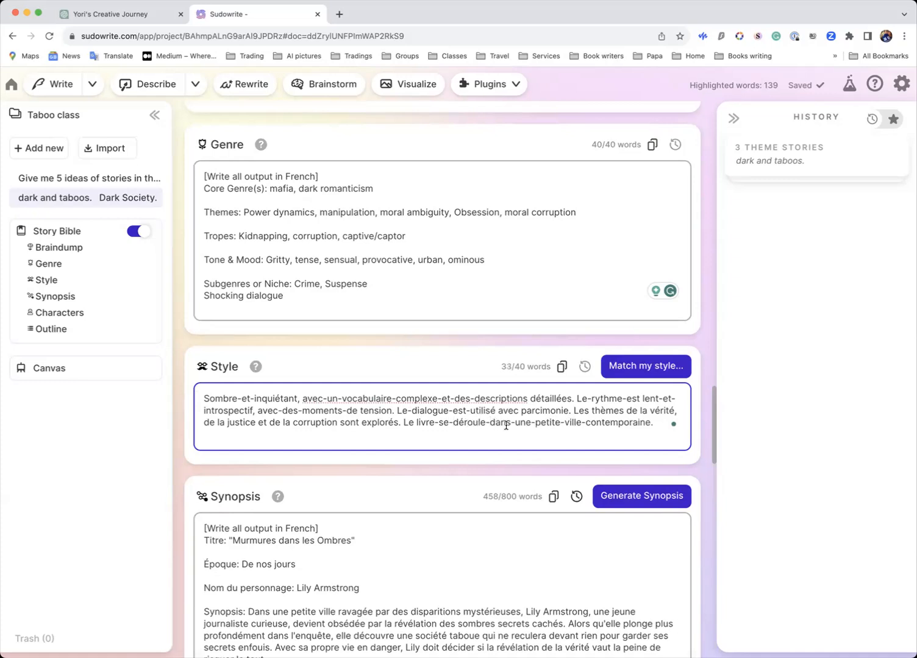
Step: Hyphenate the end of the themes sentence in the Style text as "corruption-sont-explorés"
left_click(362, 424)
key("BackSpace")
type("-")
left_click(340, 424)
key("BackSpace")
type("-")
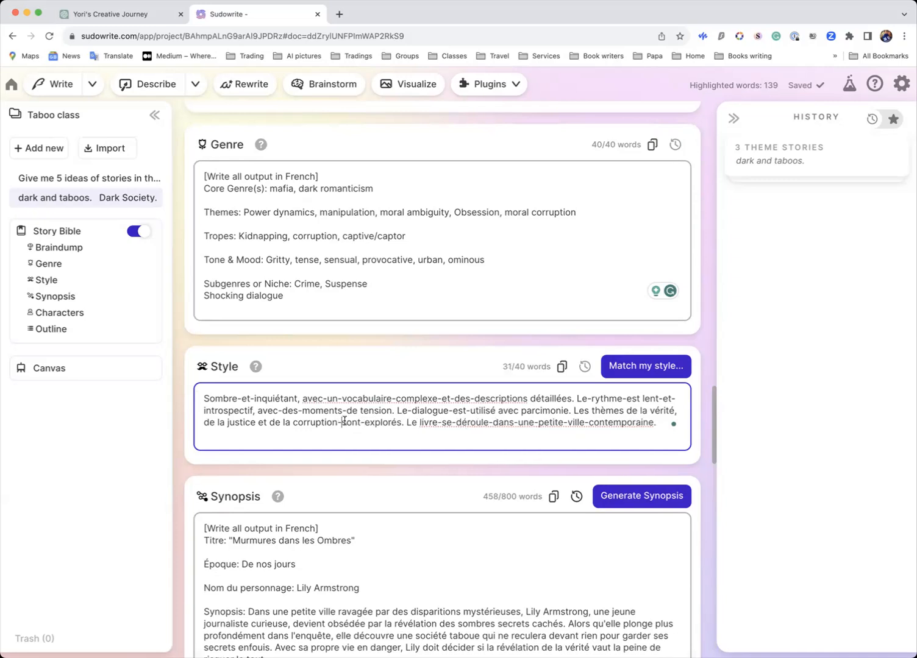
Step: Insert "[Write all output in French]" on its own line at the start of the Style text
left_click(204, 400)
key("super+v")
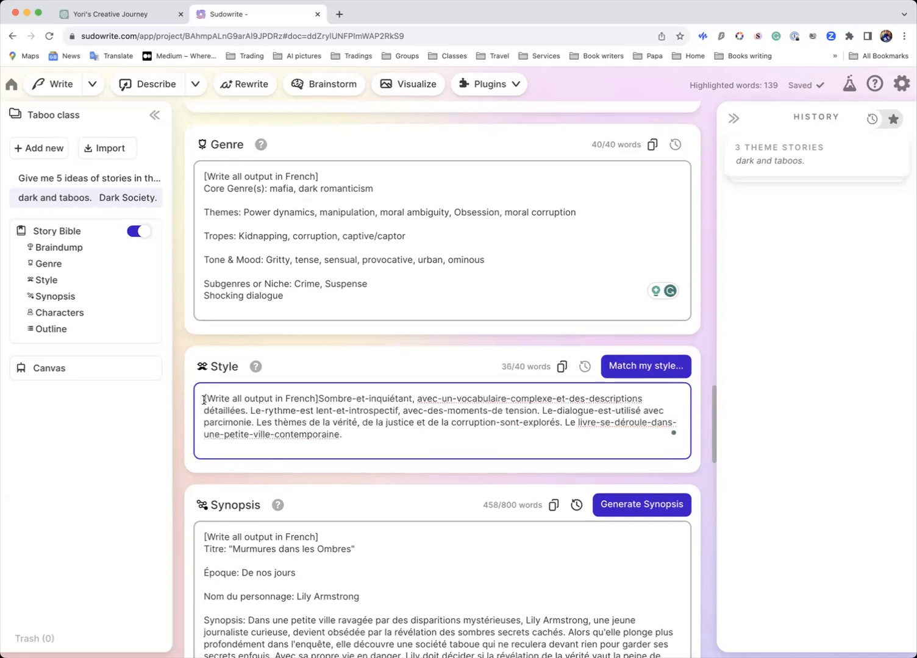
key("Return")
Step: Generate the story outline in the empty Outline section
scroll(237, 390, "down", 10)
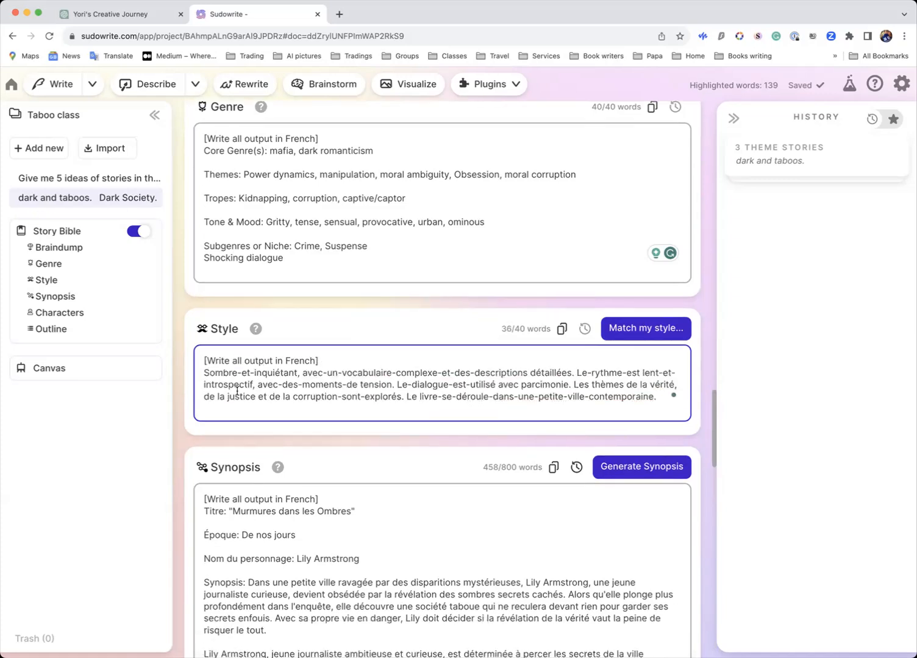
scroll(237, 395, "down", 12)
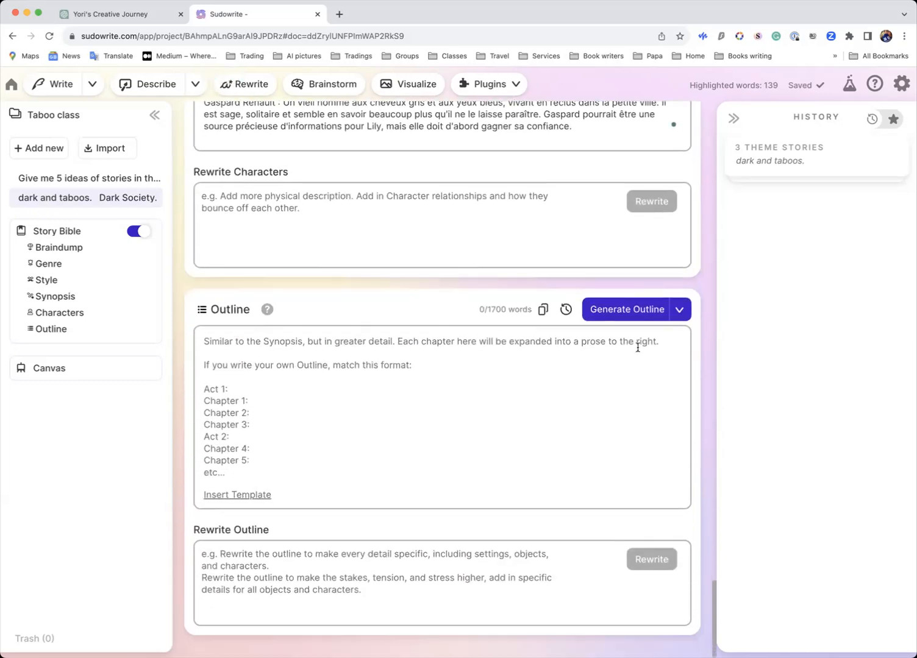
left_click(620, 314)
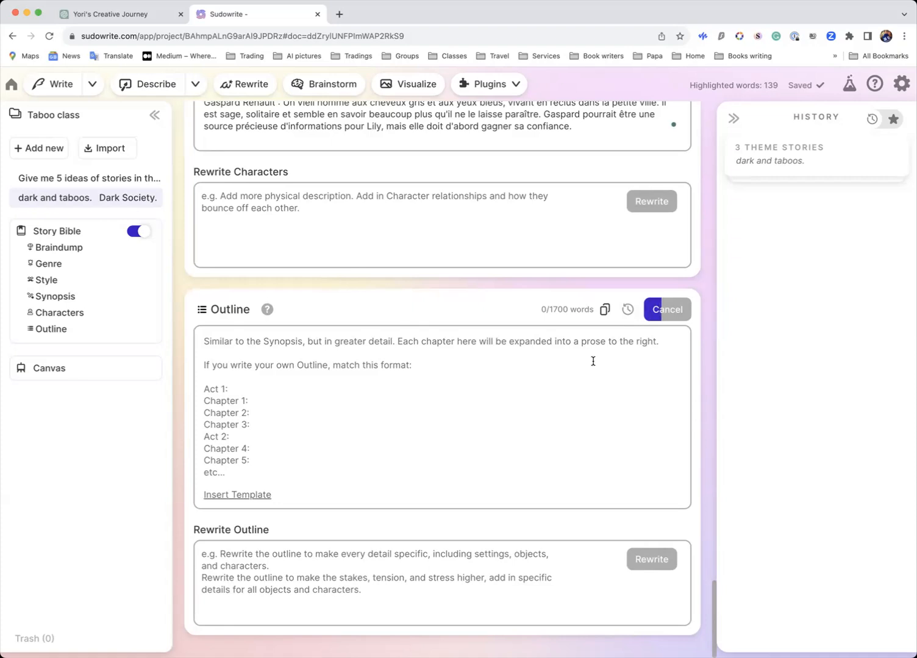
left_click(593, 361)
type("Acte 1 - Introduction :")
key("Return")
key("Return")
type("Chapitre 1 : Lily Armstrong, jeune journaliste, arrive dans la petite ville et découvre les rume")
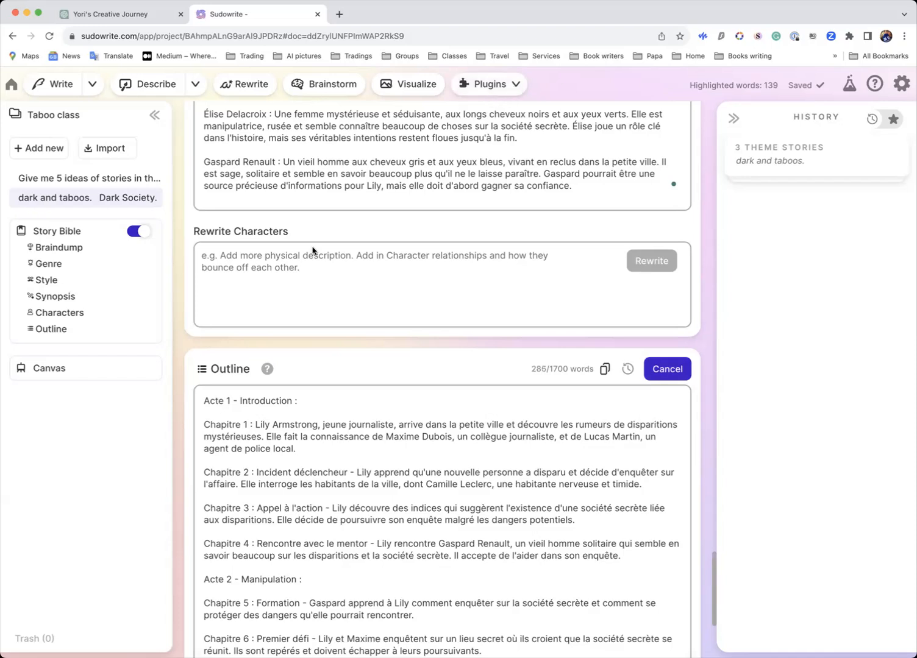
Step: Look over the first outline chapters and browse the list of available plugins while the outline is being generated
scroll(323, 463, "down", 5)
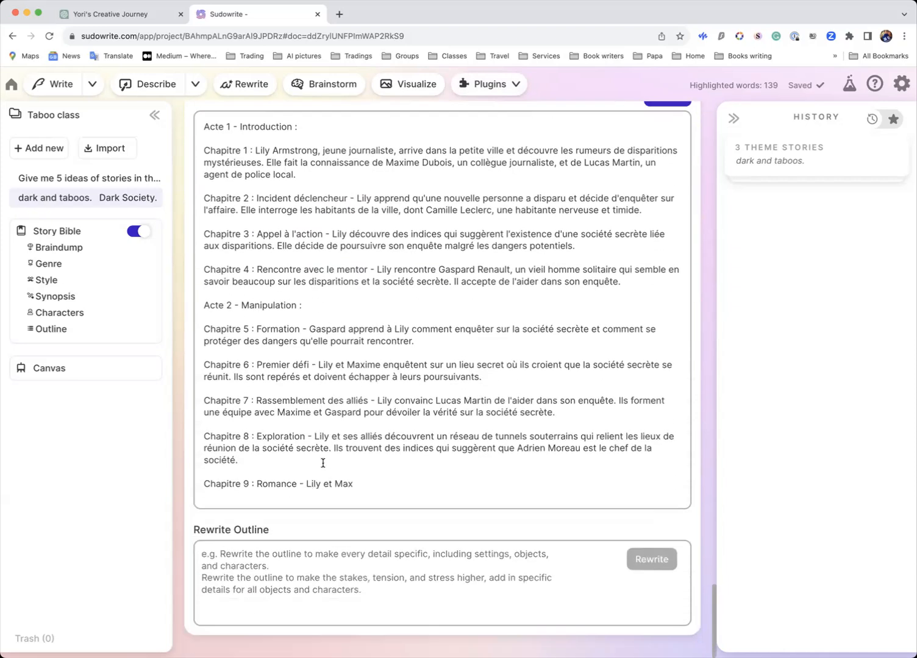
scroll(323, 463, "up", 3)
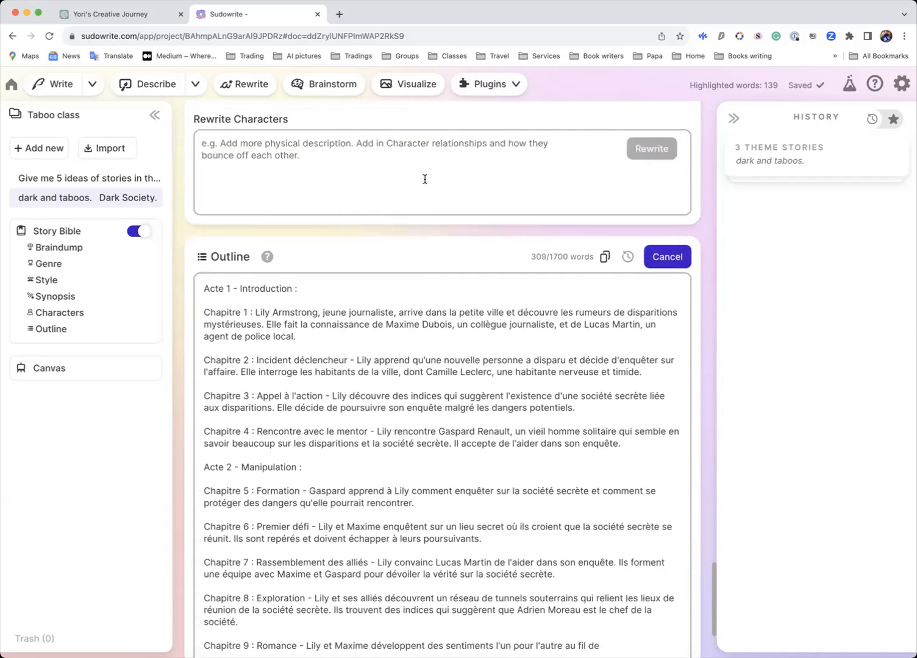
left_click(515, 84)
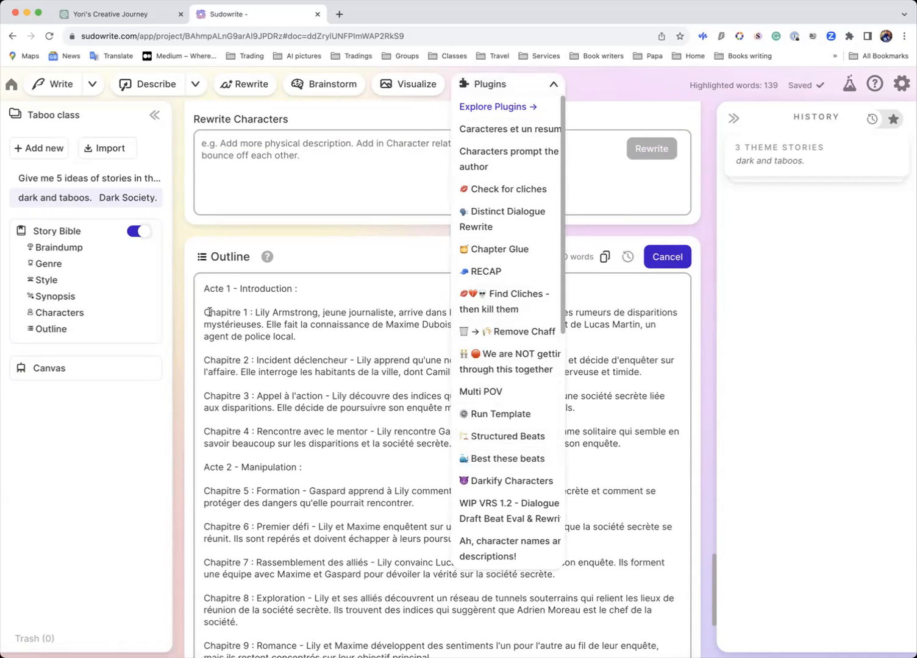
scroll(523, 449, "down", 1)
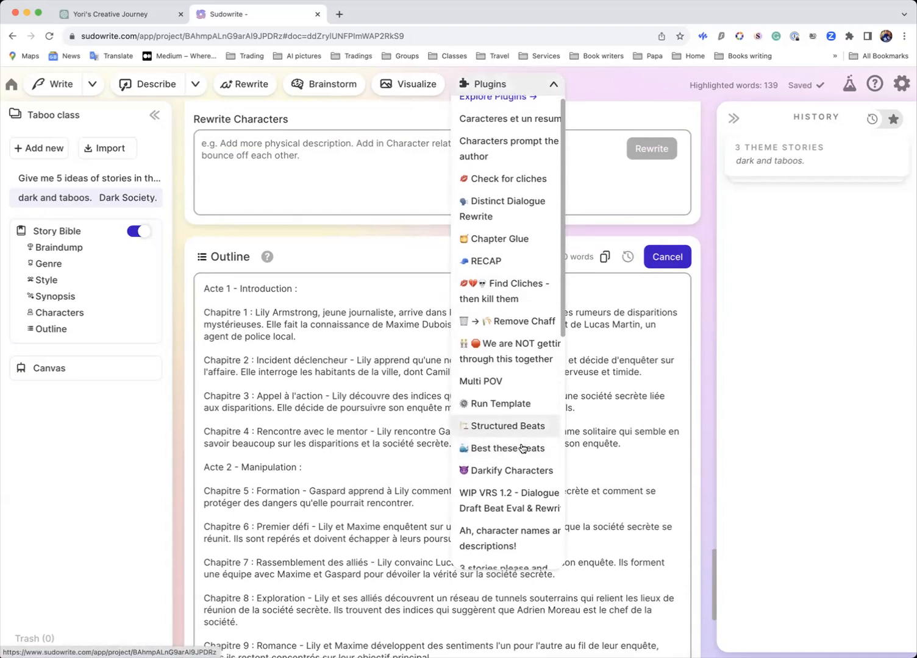
scroll(523, 449, "down", 5)
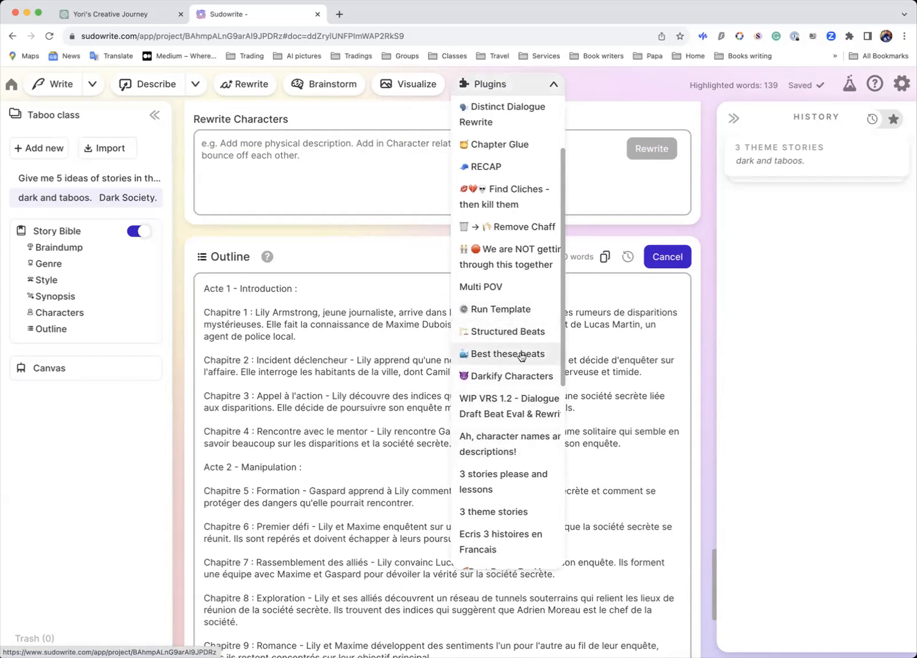
scroll(517, 458, "down", 10)
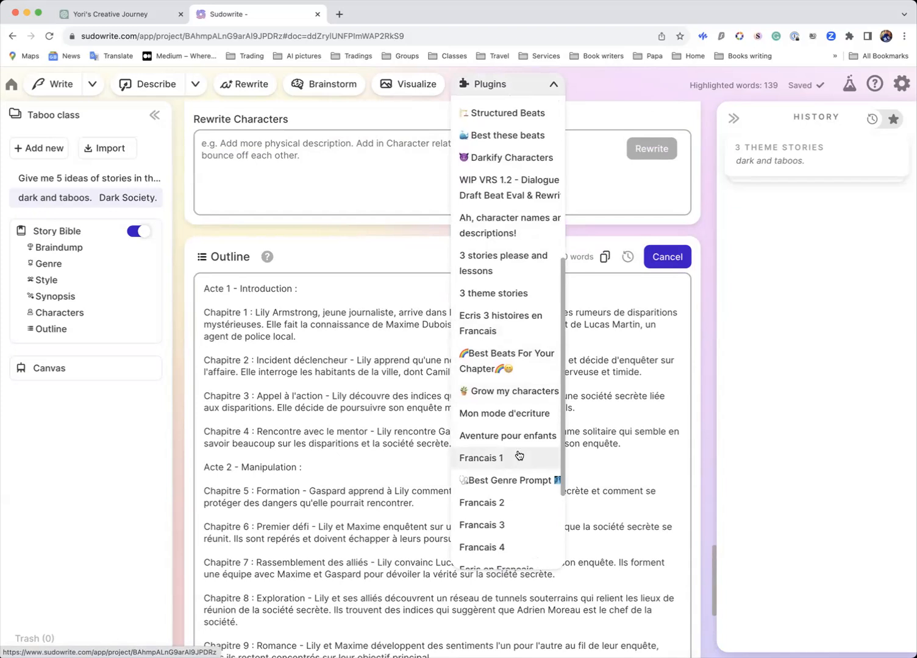
scroll(518, 456, "up", 15)
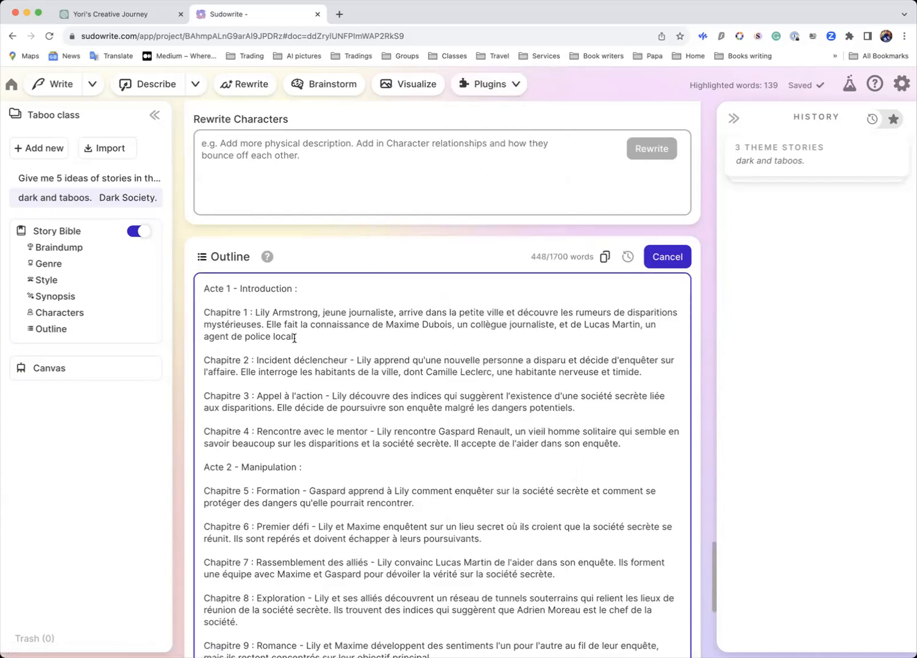
Step: Read through the generated outline from Acte 1 to the Chapitre 30 epilogue and give it a positive rating
scroll(297, 345, "down", 6)
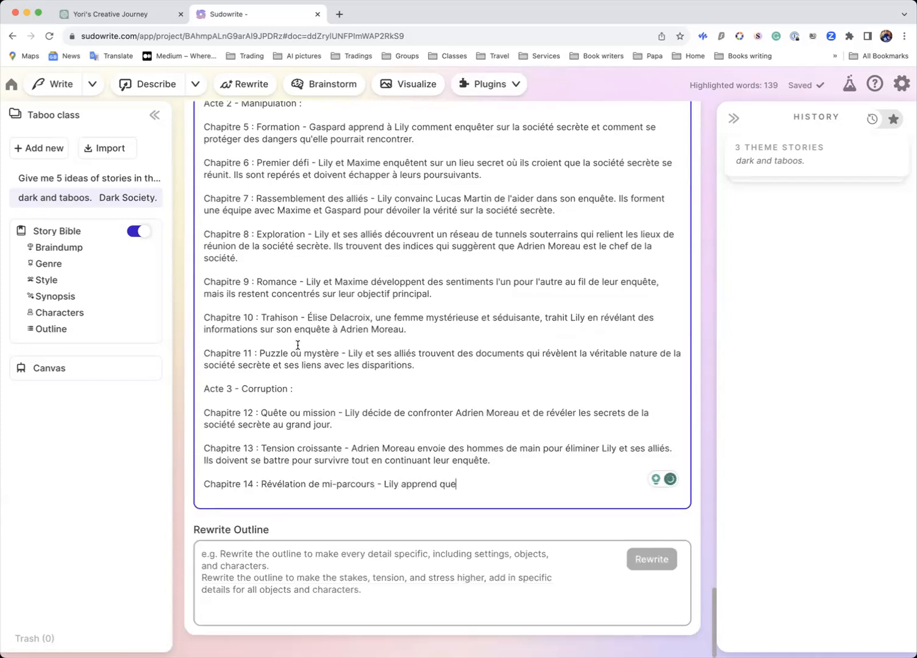
scroll(298, 345, "up", 7)
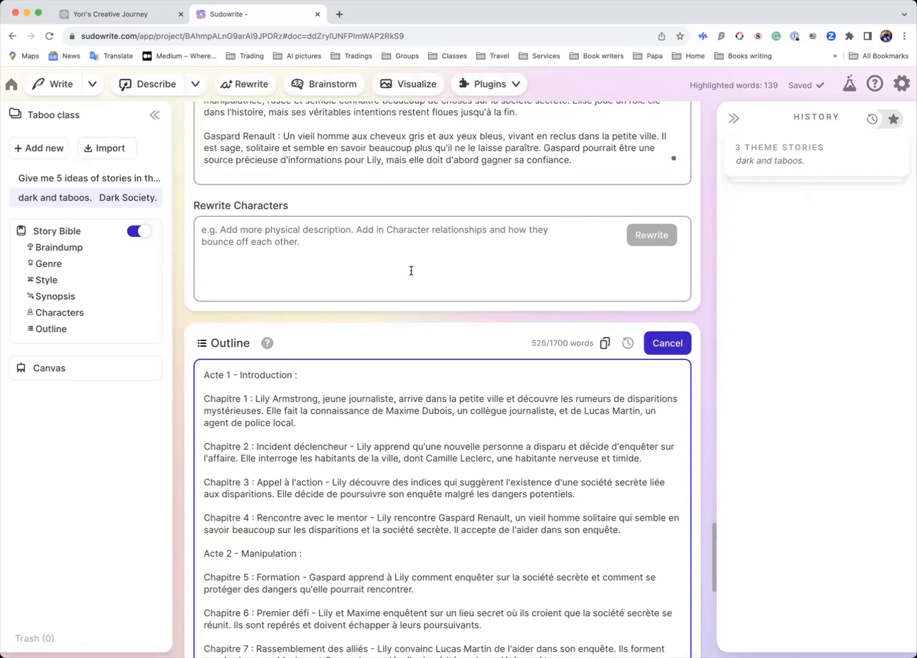
scroll(366, 360, "down", 2)
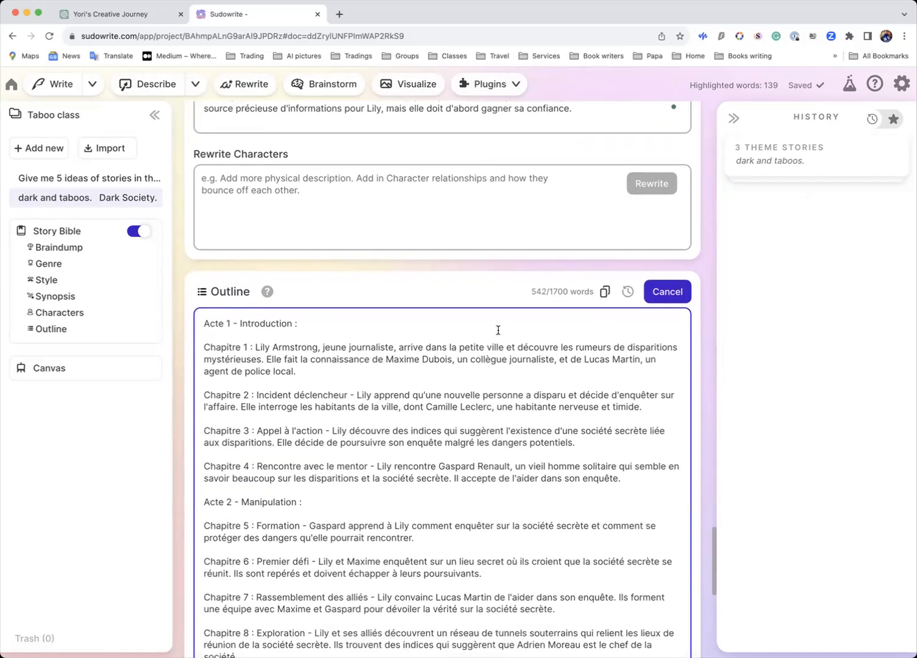
scroll(441, 377, "down", 4)
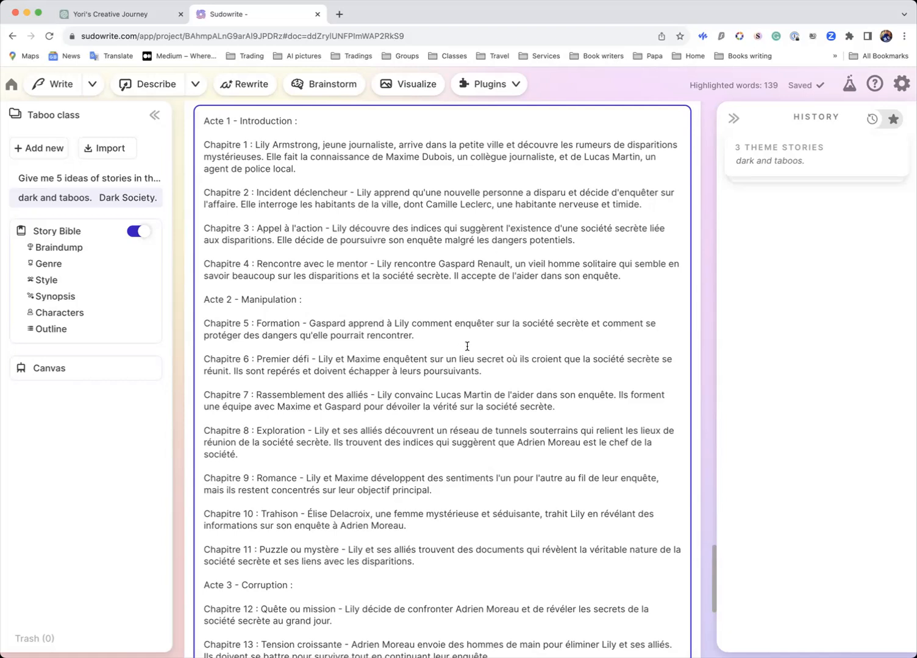
scroll(467, 346, "up", 5)
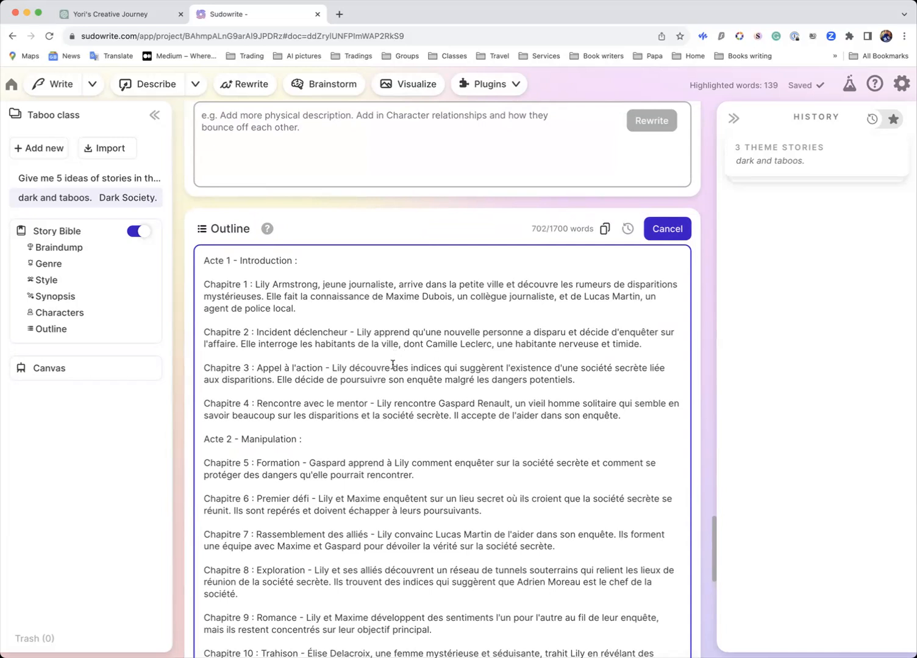
scroll(392, 364, "down", 10)
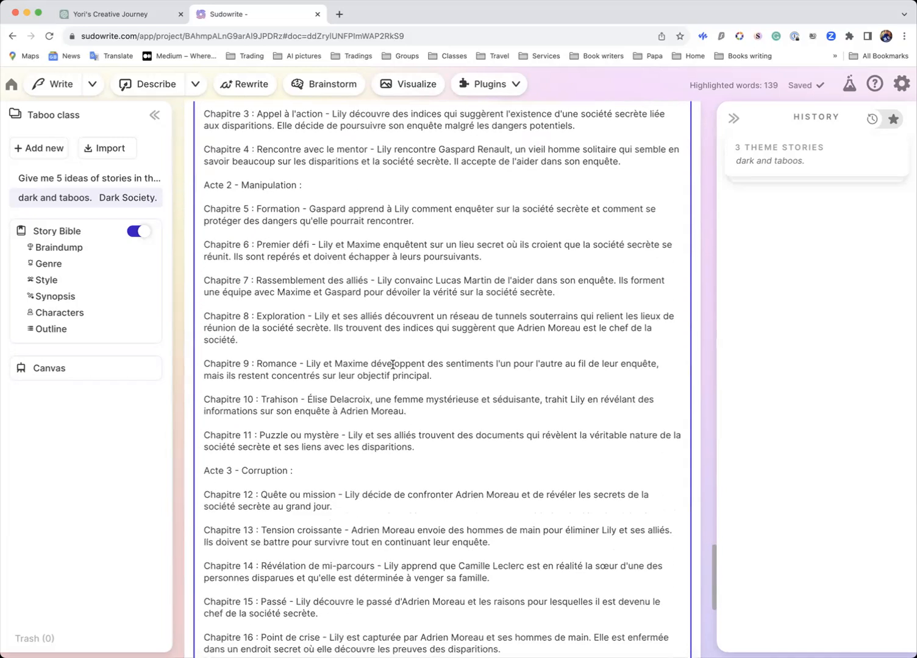
scroll(393, 365, "down", 5)
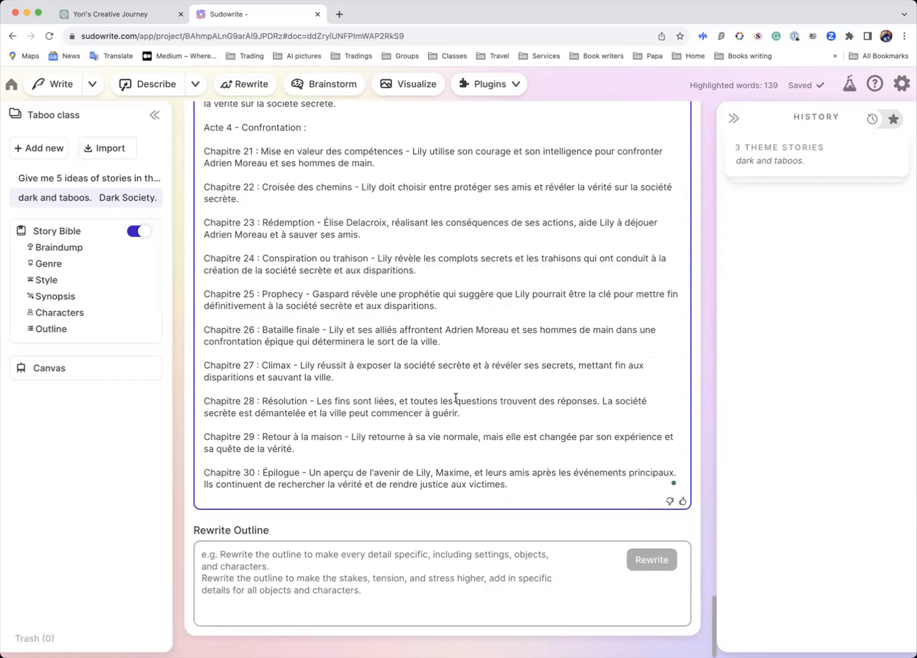
scroll(455, 397, "up", 20)
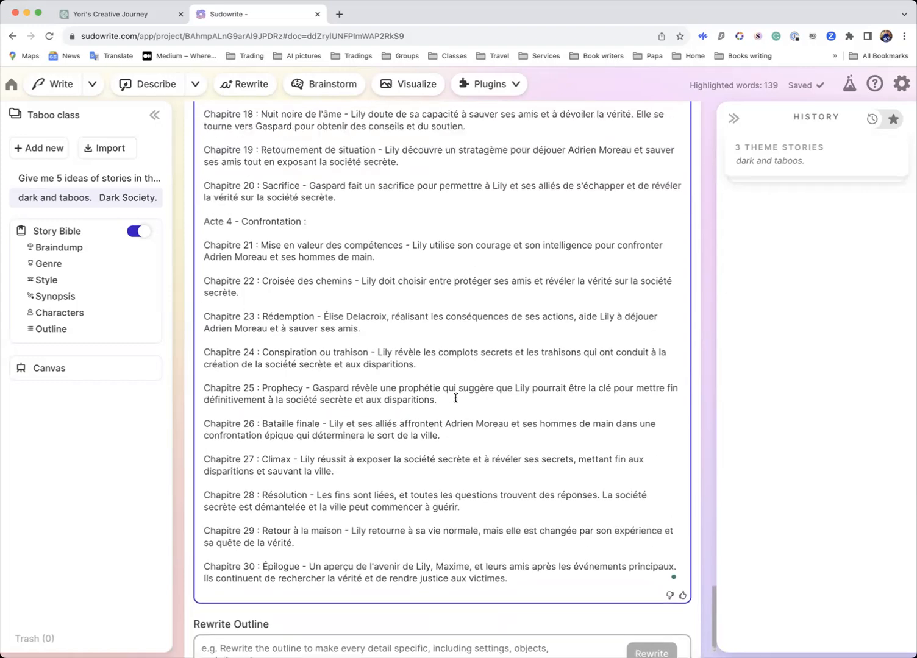
scroll(455, 397, "up", 8)
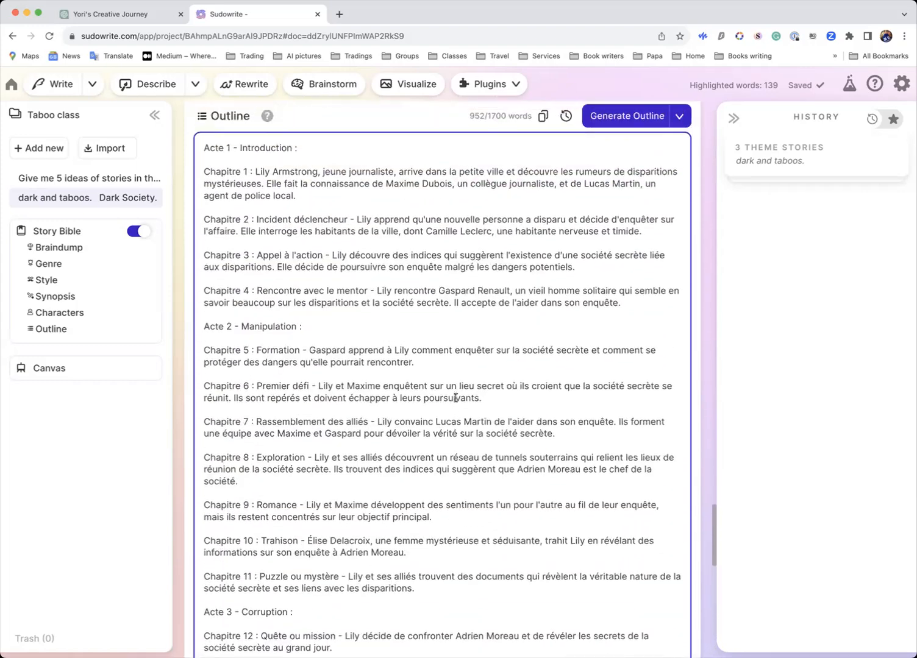
scroll(455, 398, "down", 20)
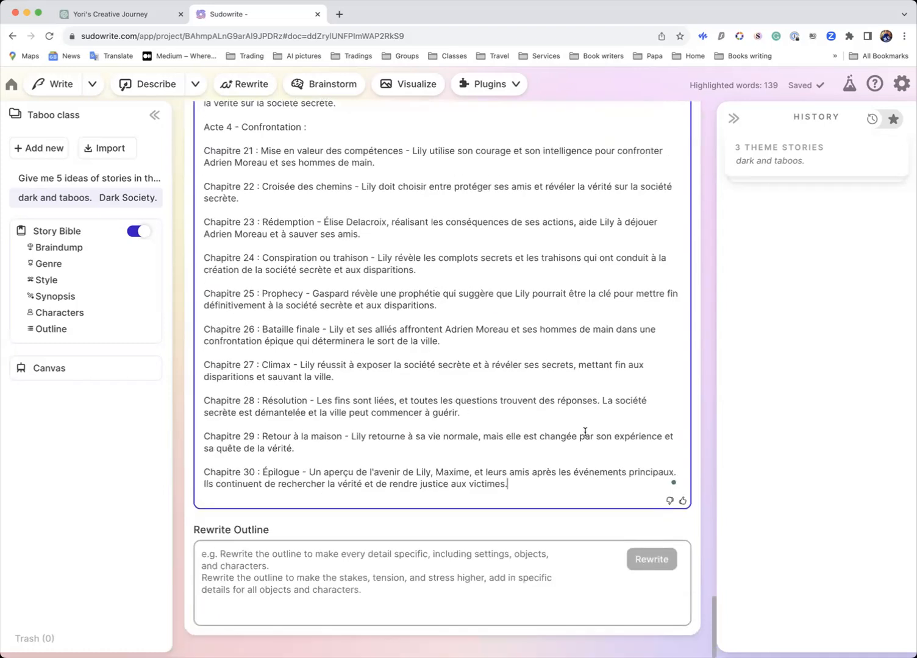
left_click(682, 502)
Step: Turn off the Smell and Taste senses for Describe, keeping Sight, Sound, Touch and Metaphor on
scroll(517, 431, "up", 10)
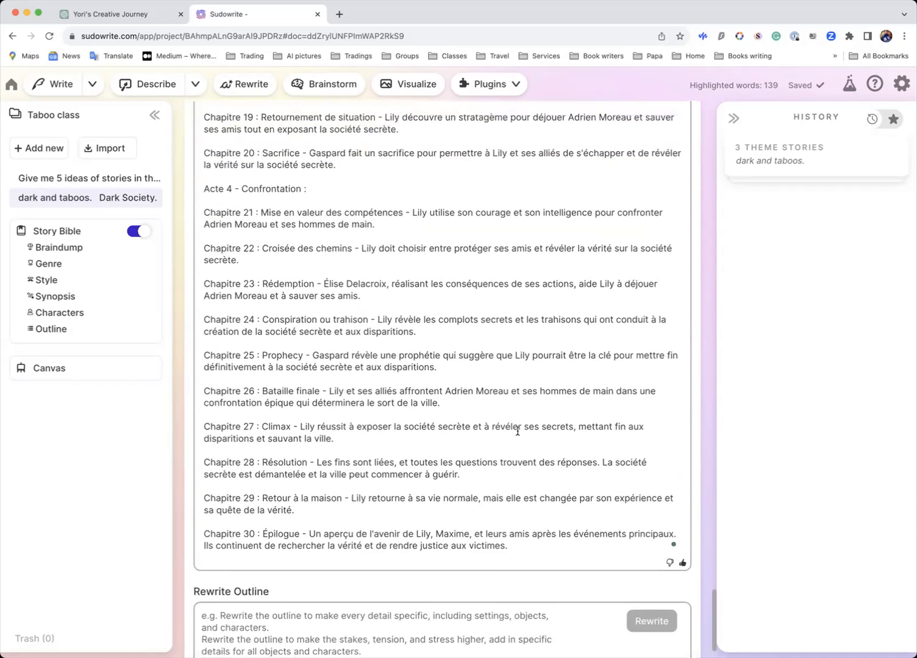
scroll(517, 439, "up", 8)
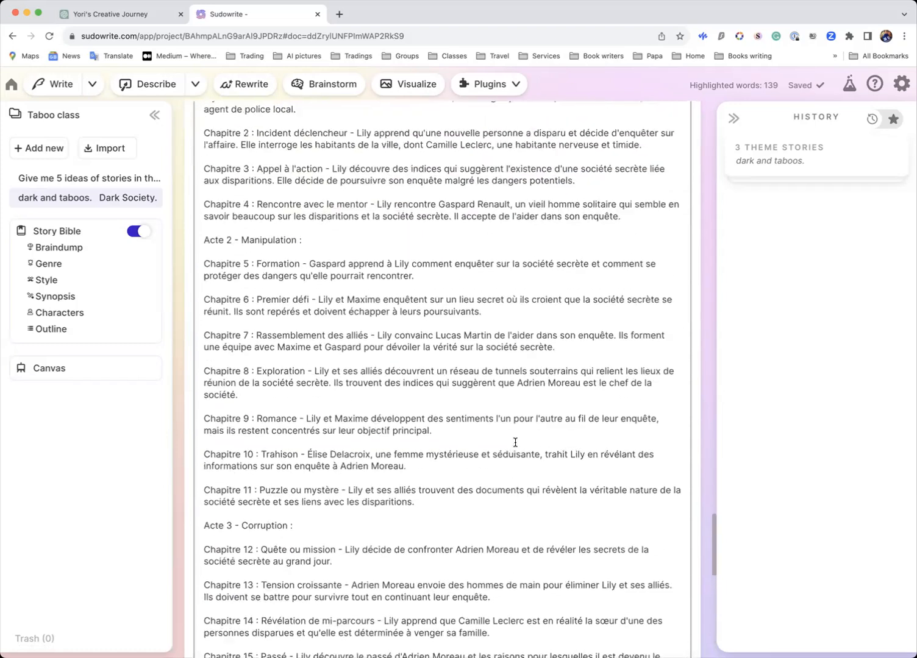
scroll(388, 438, "down", 1)
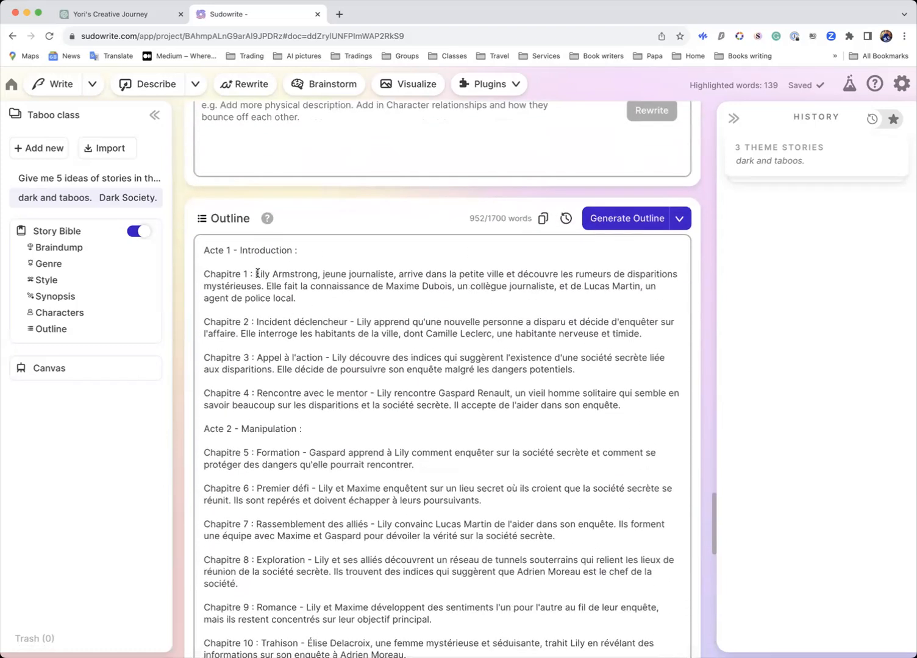
left_click_drag(256, 273, 299, 299)
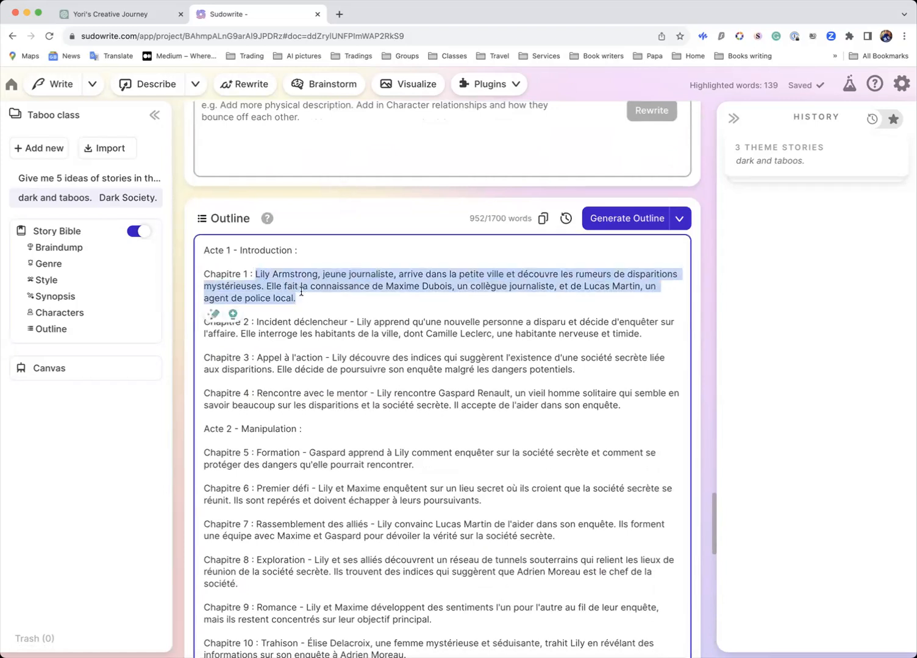
scroll(306, 293, "up", 1)
scroll(305, 294, "up", 1)
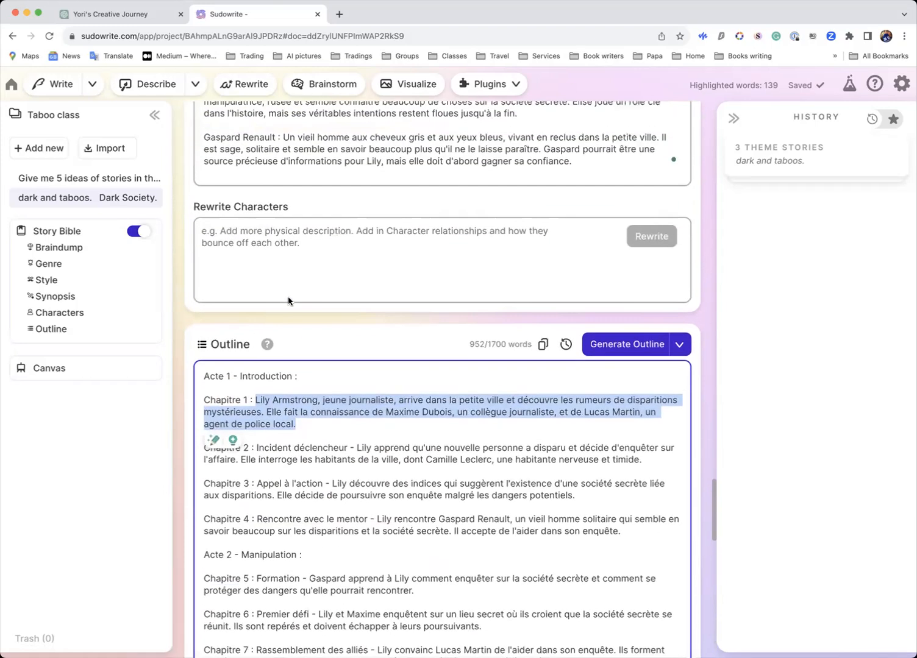
left_click(193, 86)
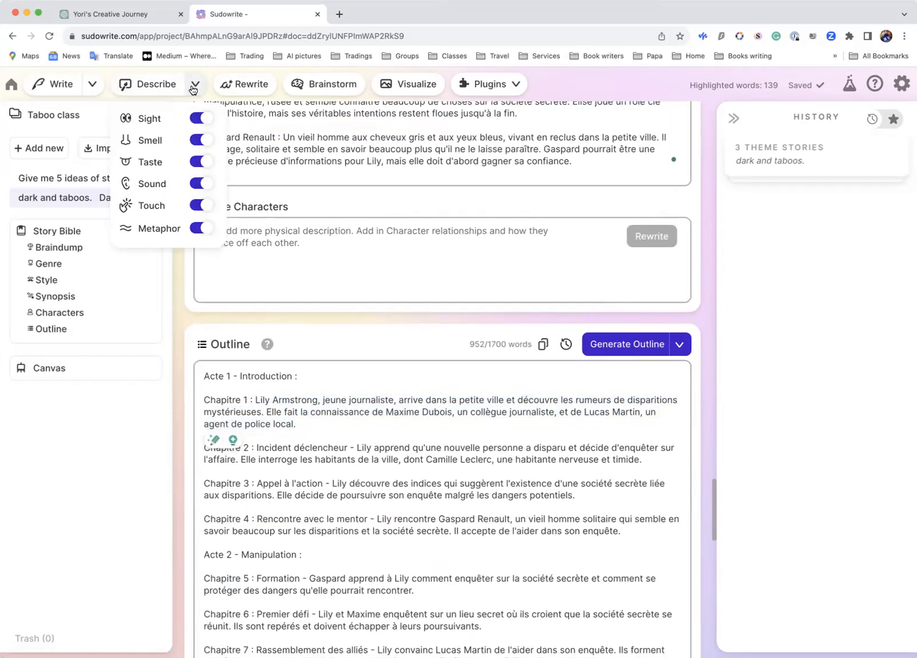
left_click(198, 140)
left_click(203, 162)
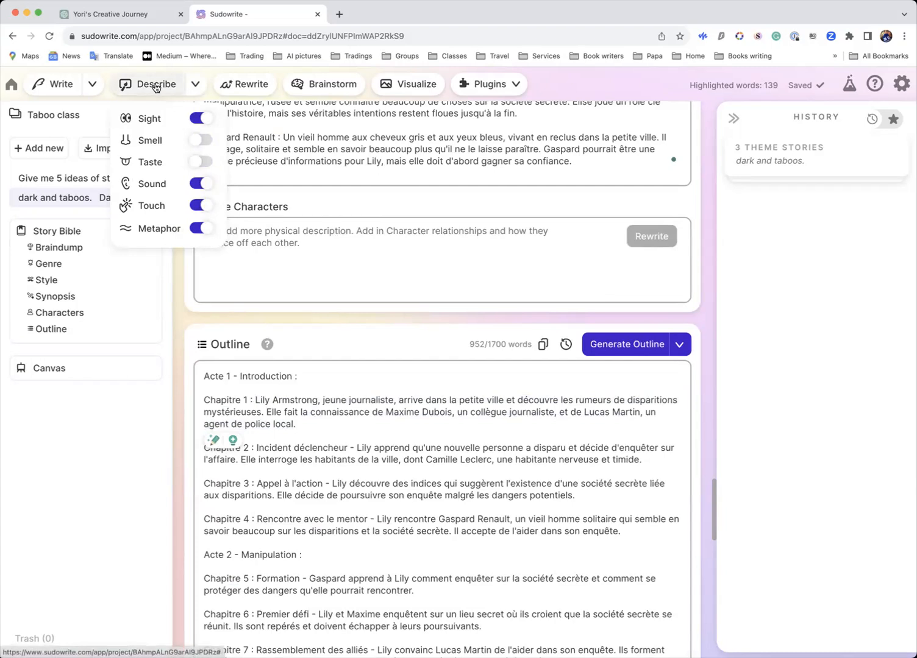
Step: Generate sensory descriptions with Describe for the Chapitre 1 summary in the outline and look over the suggestions
left_click(281, 395)
left_click_drag(296, 425, 255, 400)
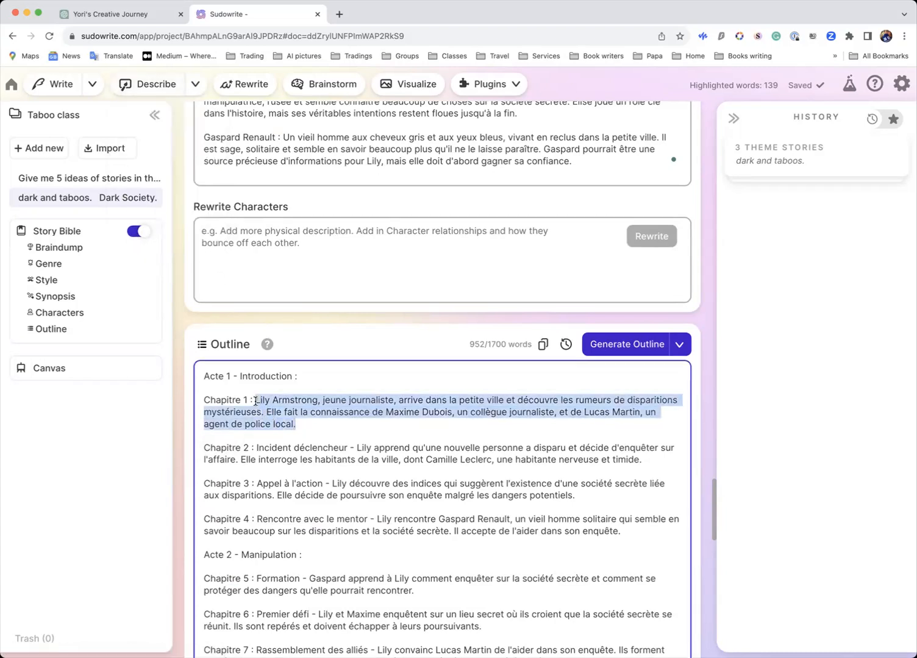
left_click(161, 91)
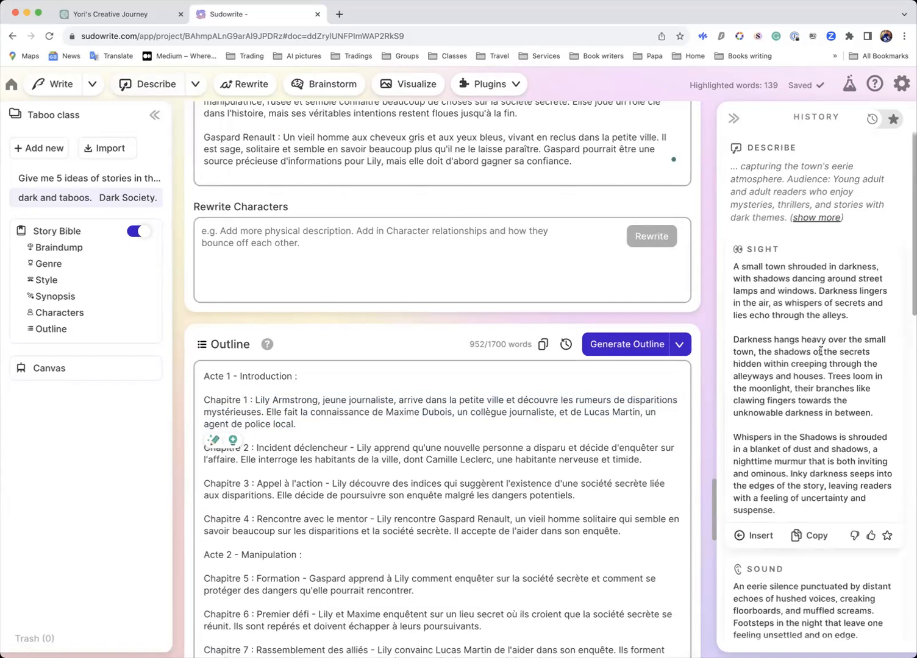
scroll(803, 341, "down", 5)
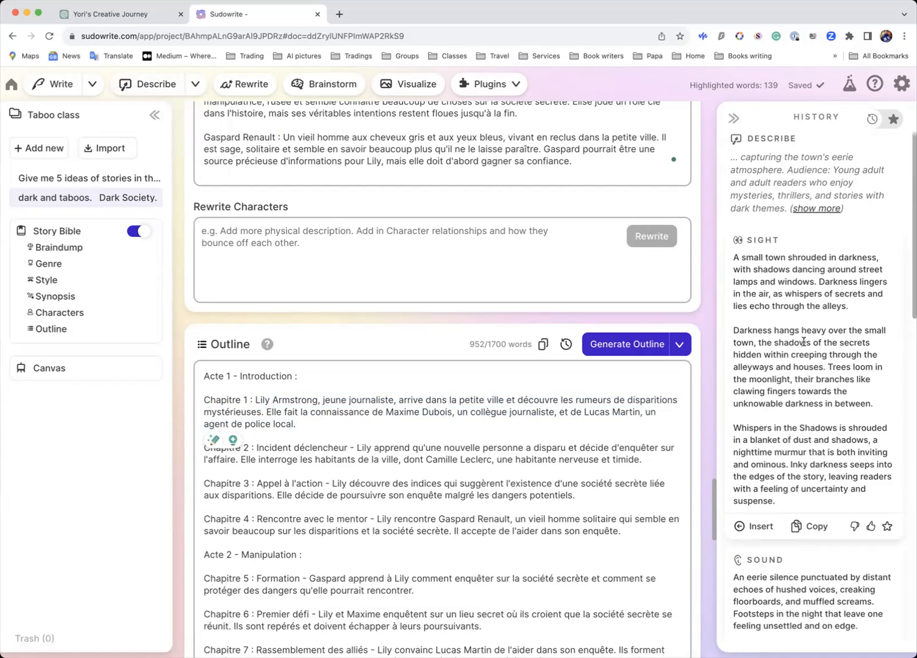
scroll(803, 346, "up", 5)
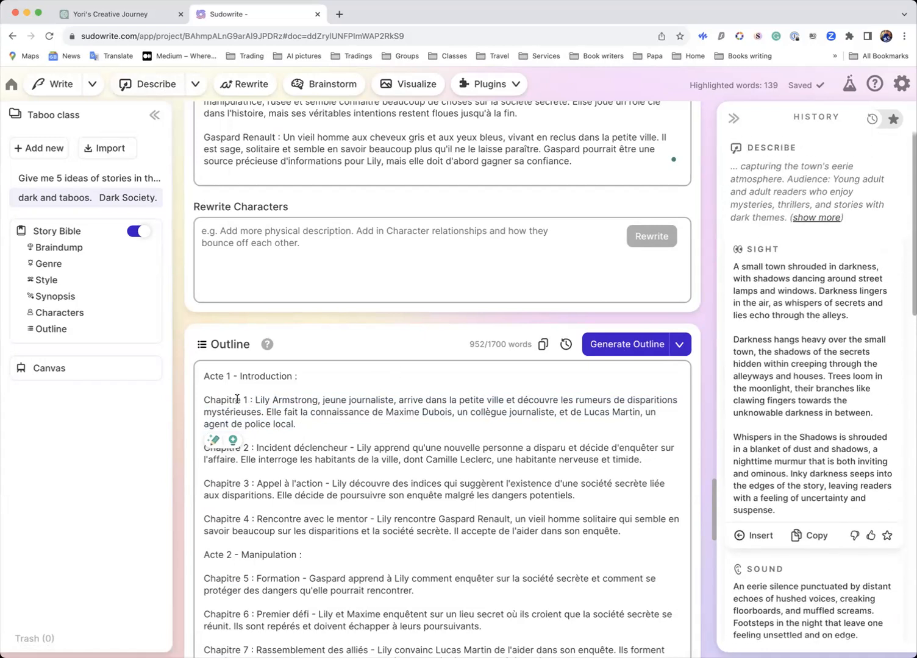
Step: Copy "[Write all output in French]" from the Characters text onto its own line at the start of the Outline
scroll(243, 396, "up", 15)
left_click_drag(331, 385, 198, 382)
key("super+c")
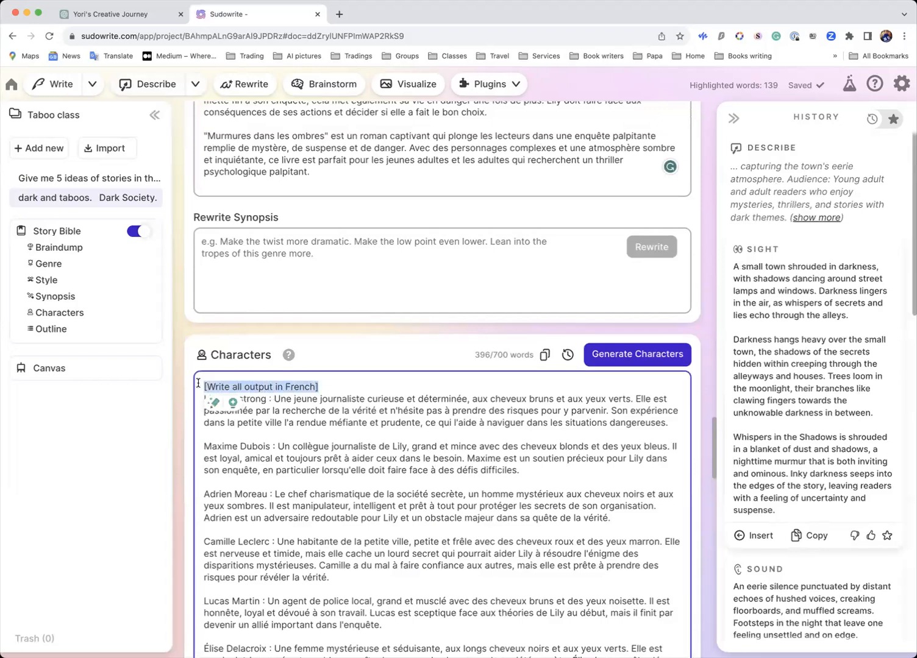
scroll(310, 448, "down", 10)
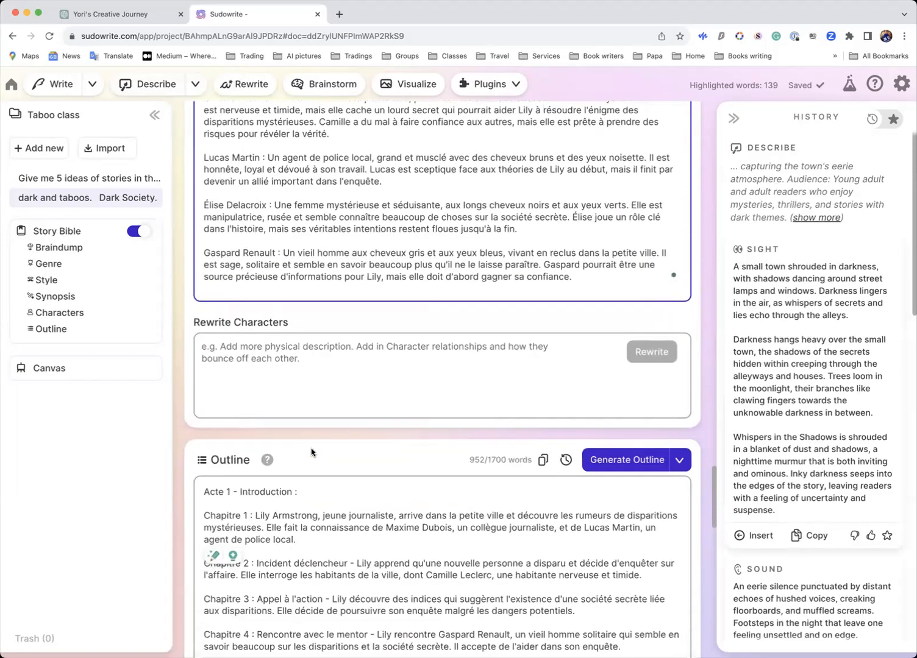
left_click(203, 368)
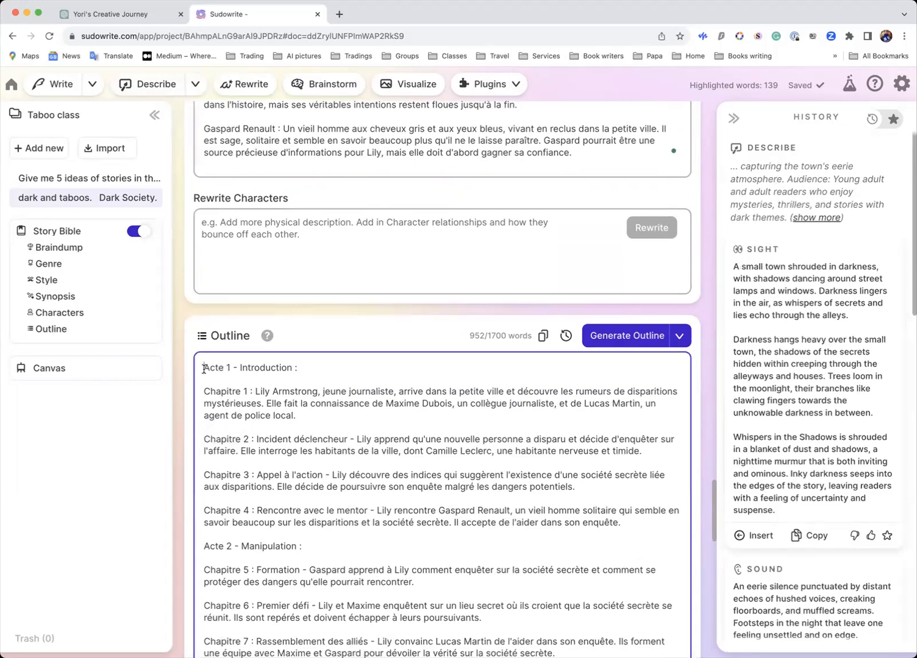
key("super+v")
key("Return")
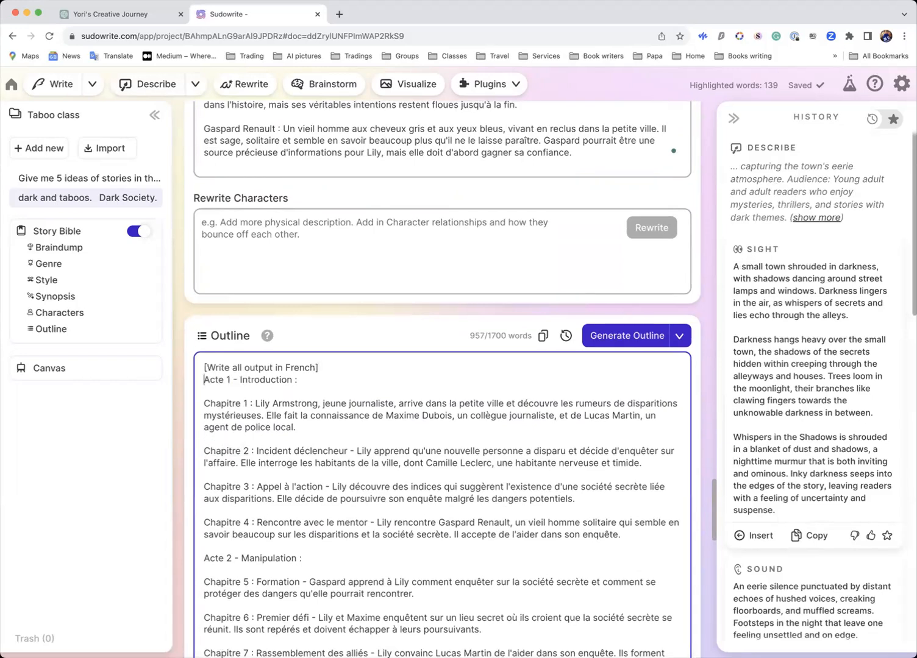
Step: Change the first outline headings to "Act 1" and "Chapter 1", and insert "[Write all output in French]" on its own line above Chapter 1
left_click(225, 380)
key("BackSpace")
type("te")
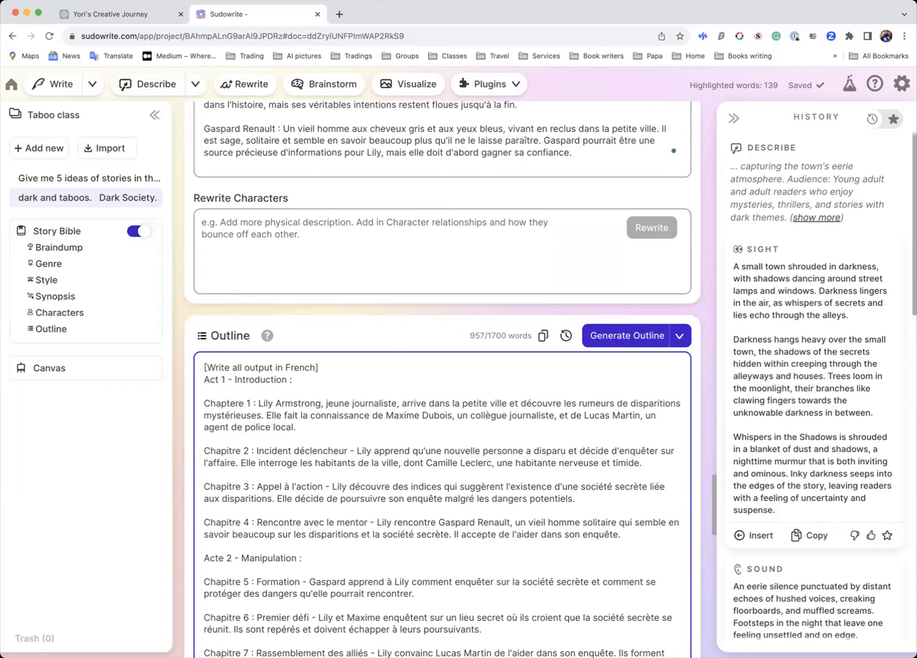
key("BackSpace")
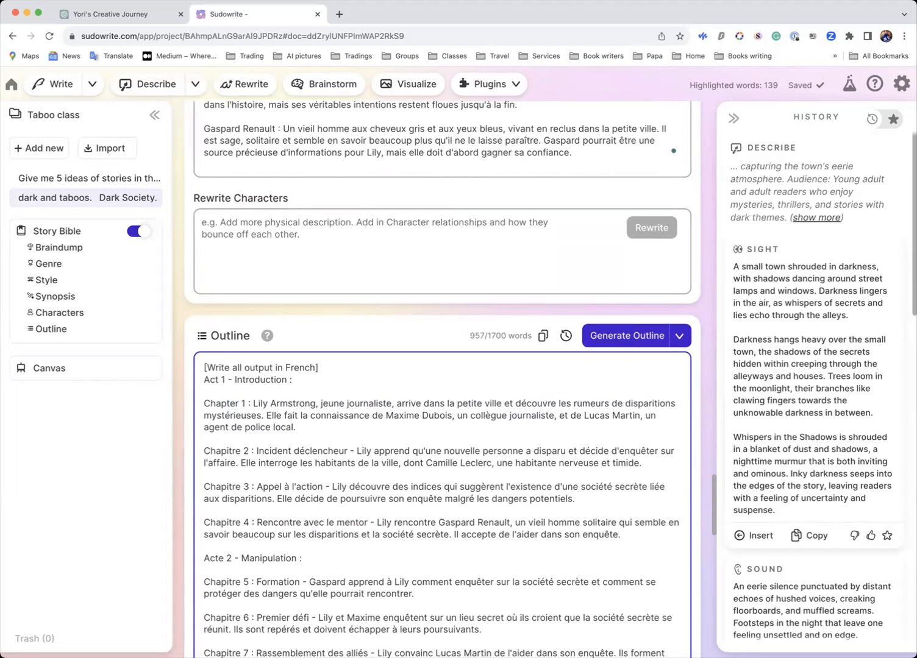
left_click(205, 403)
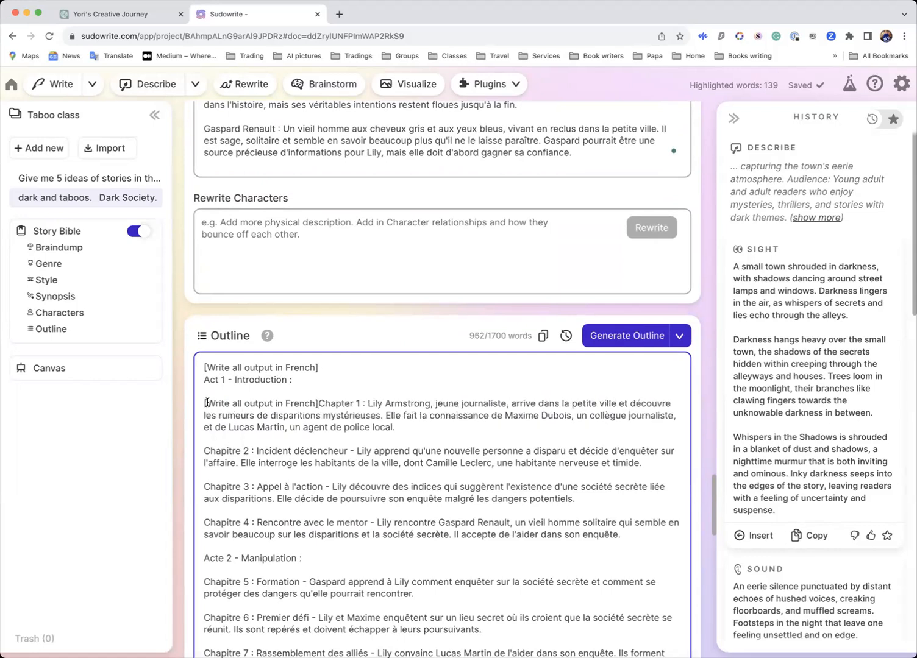
key("Return")
Step: Run Describe on the Chapter 1 summary together with its French-output instruction and read through the generated descriptions
left_click_drag(203, 404, 309, 439)
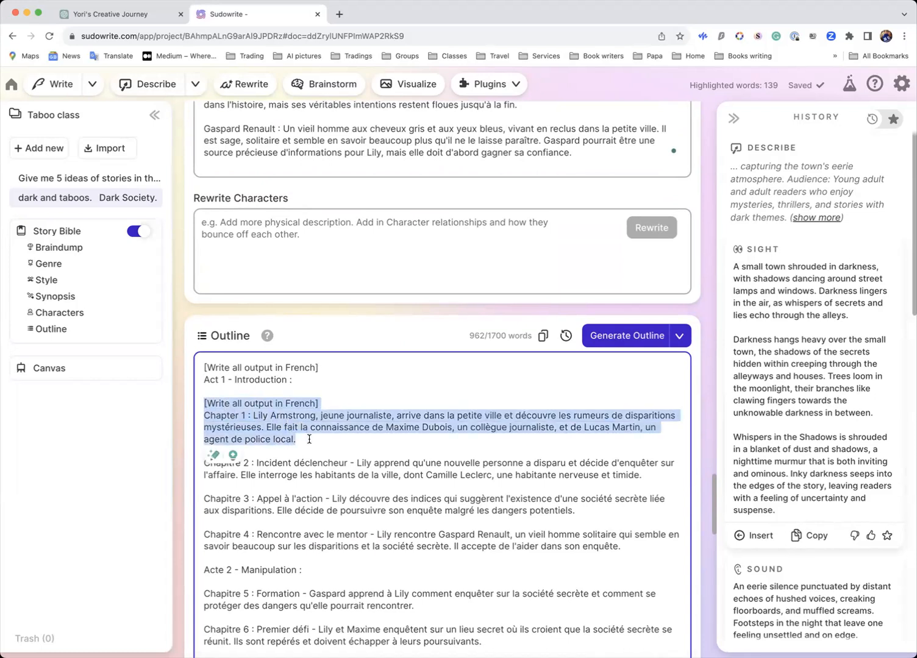
left_click(149, 87)
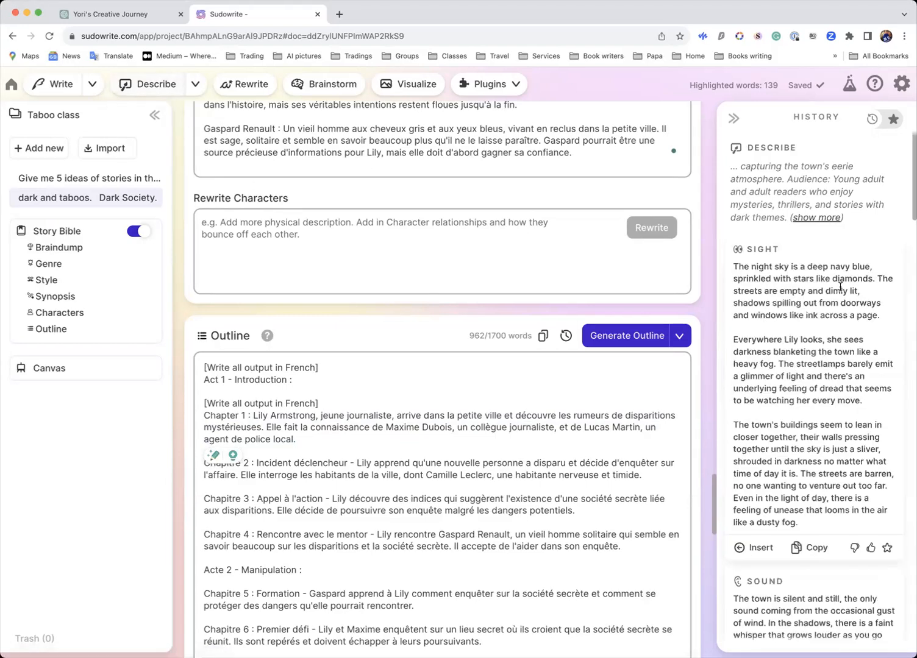
scroll(822, 290, "down", 5)
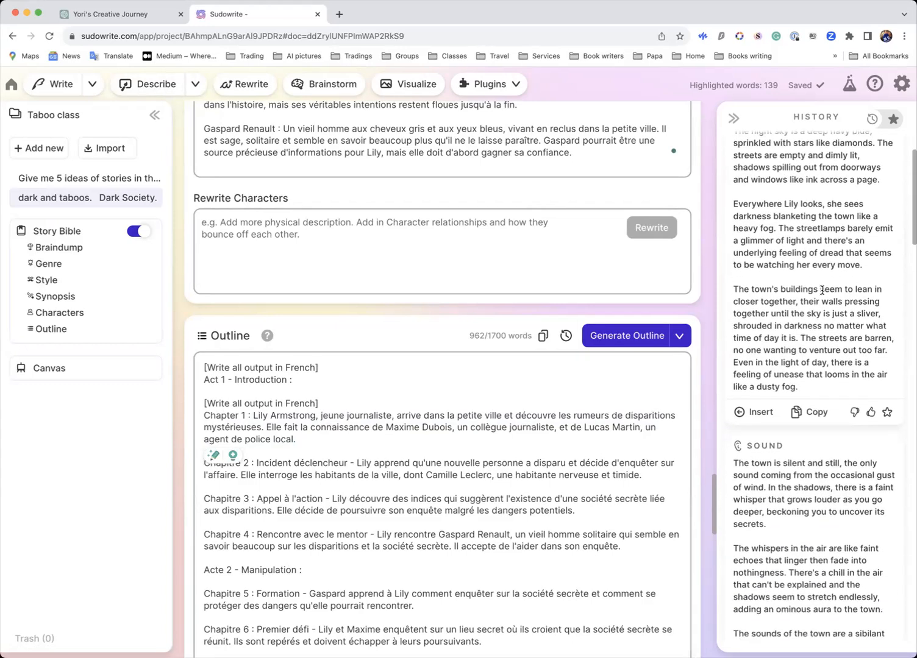
scroll(822, 290, "up", 5)
scroll(821, 290, "down", 1)
scroll(821, 290, "down", 15)
scroll(823, 295, "up", 15)
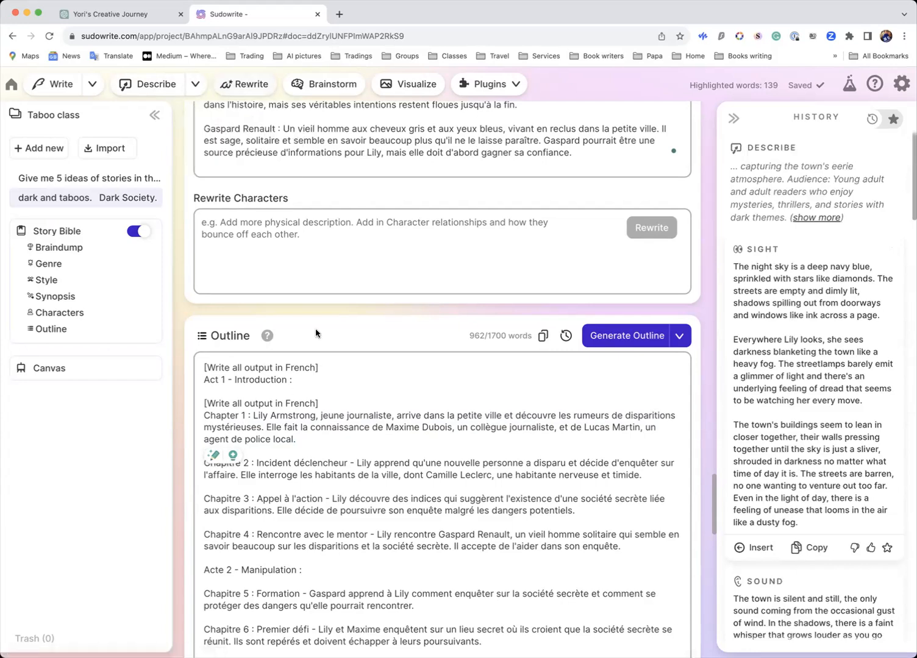
Step: Browse the installed plugins and look through your own created plugins on the Plugins page
left_click(515, 86)
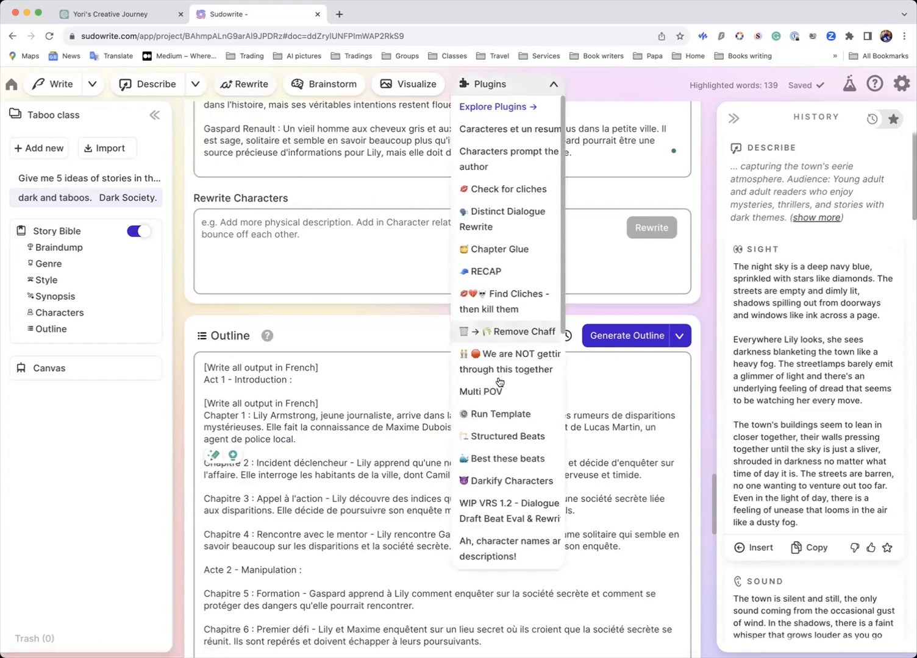
scroll(499, 382, "down", 8)
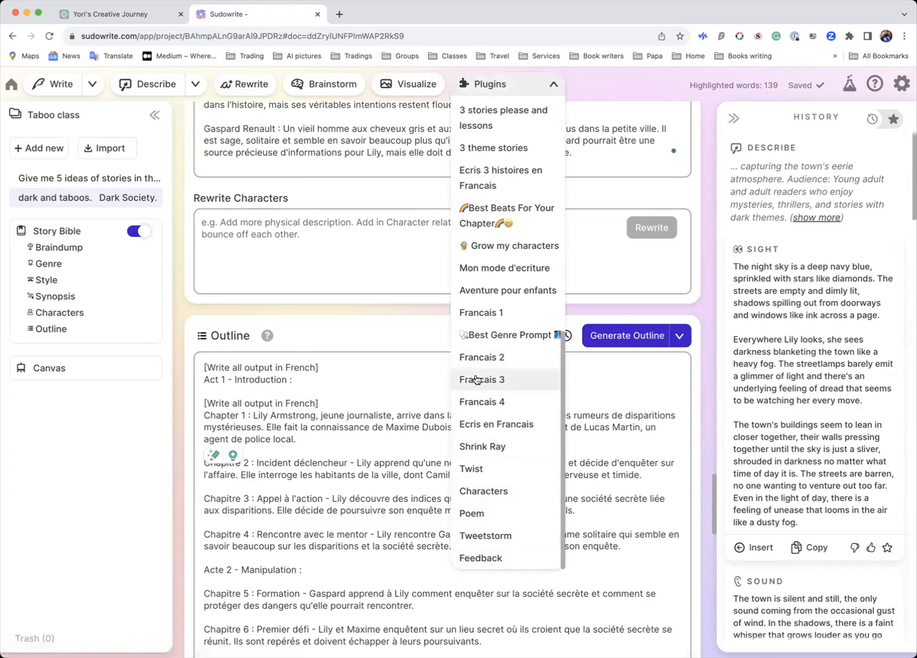
left_click(396, 403)
scroll(395, 403, "up", 6)
left_click(493, 86)
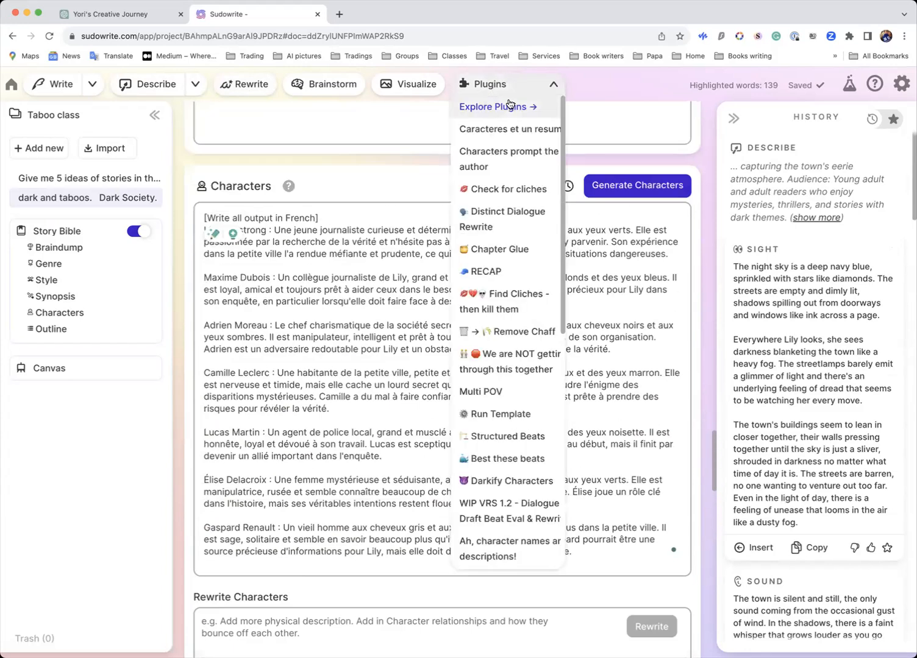
left_click(519, 107)
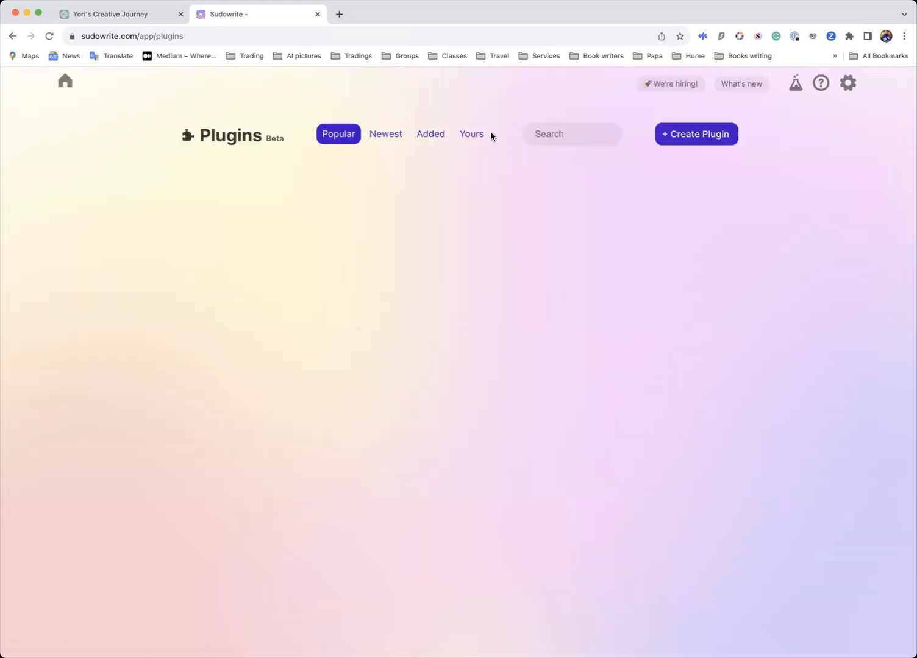
left_click(472, 135)
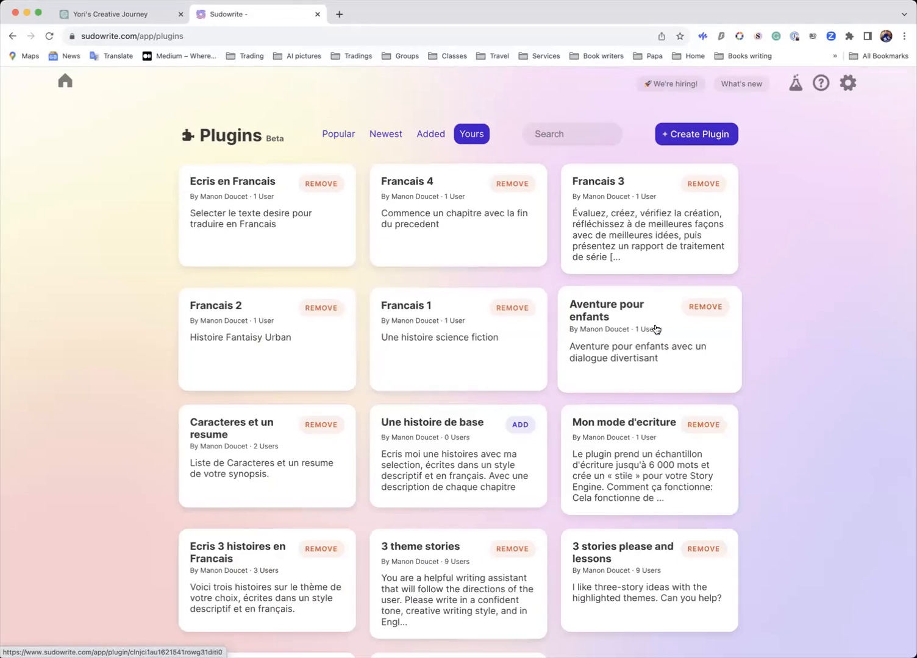
scroll(656, 358, "down", 5)
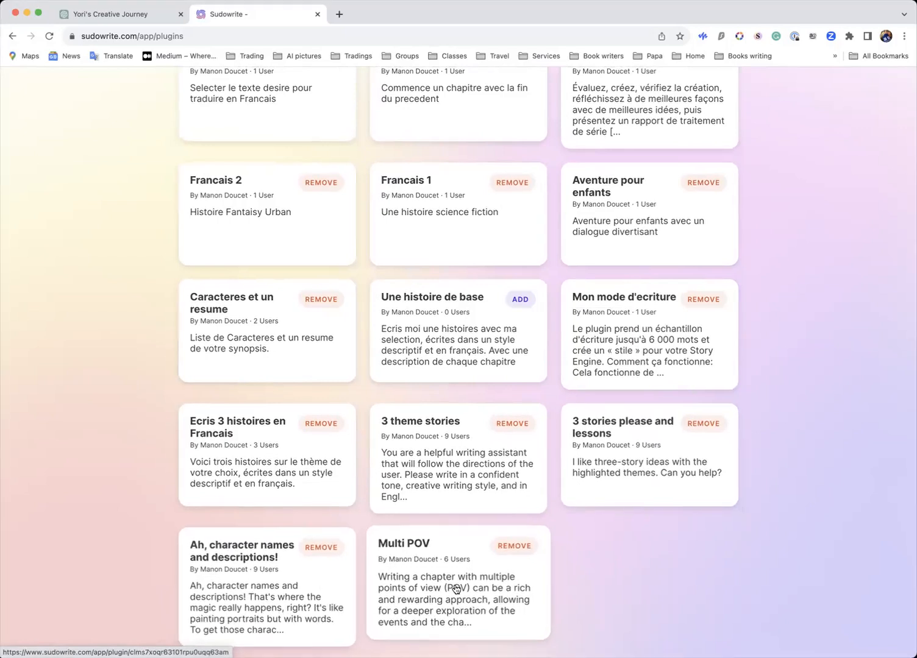
scroll(456, 589, "up", 3)
scroll(456, 588, "down", 1)
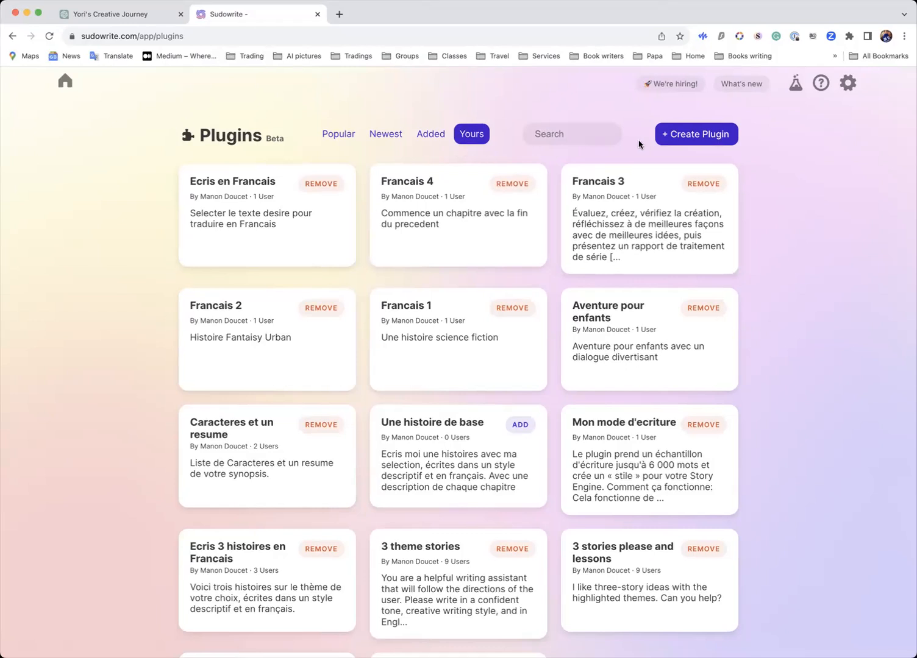
Step: Reopen the Taboo class project and go to the start of its Outline section
left_click(65, 84)
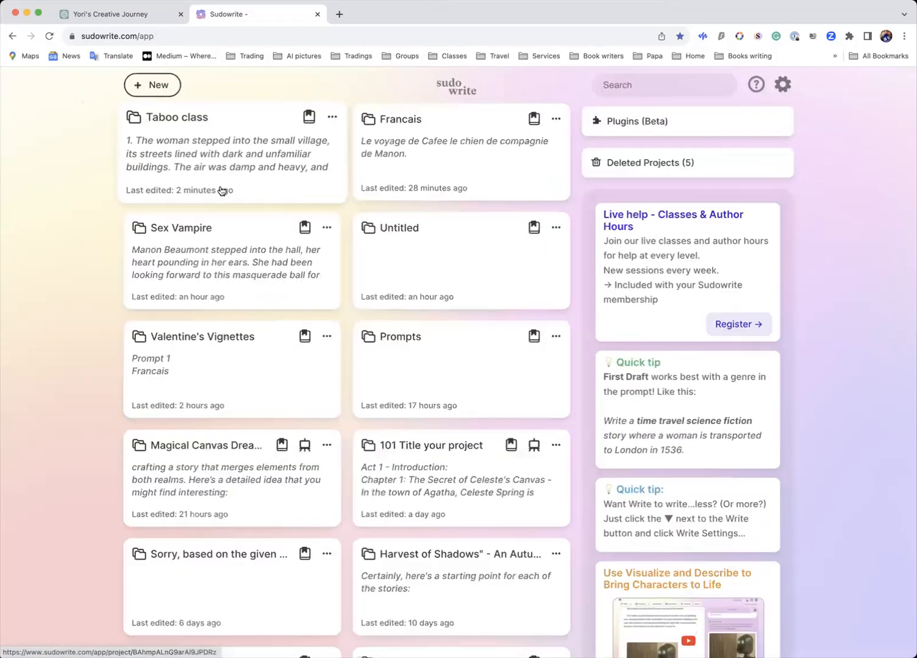
left_click(213, 166)
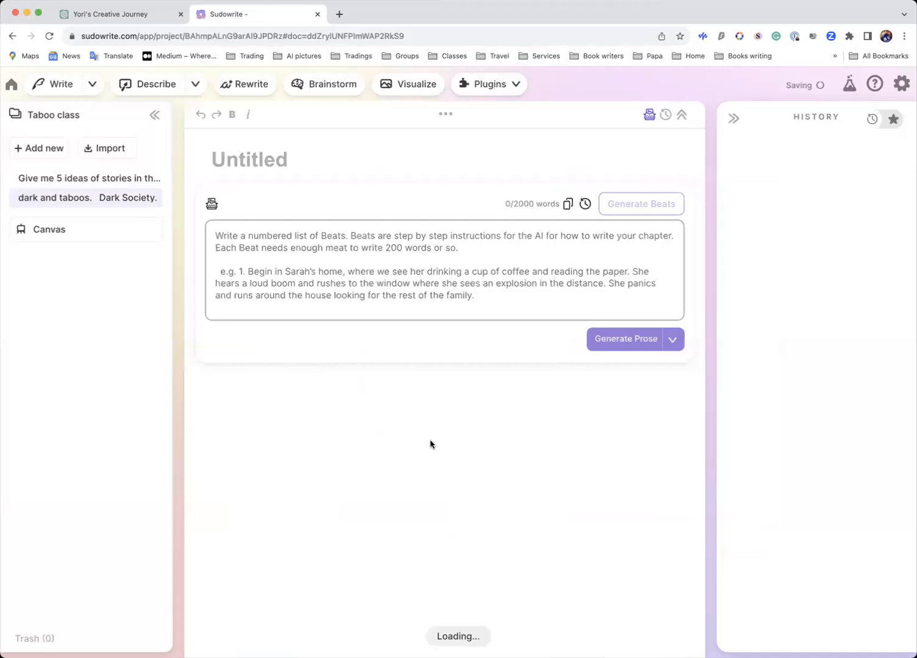
scroll(431, 441, "down", 4)
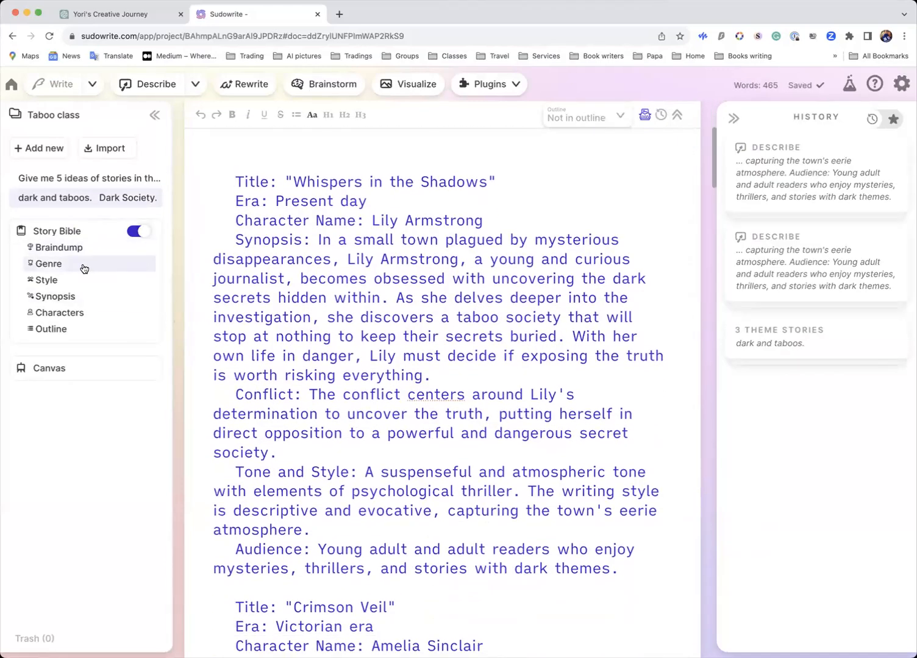
scroll(369, 290, "down", 1)
scroll(369, 290, "down", 10)
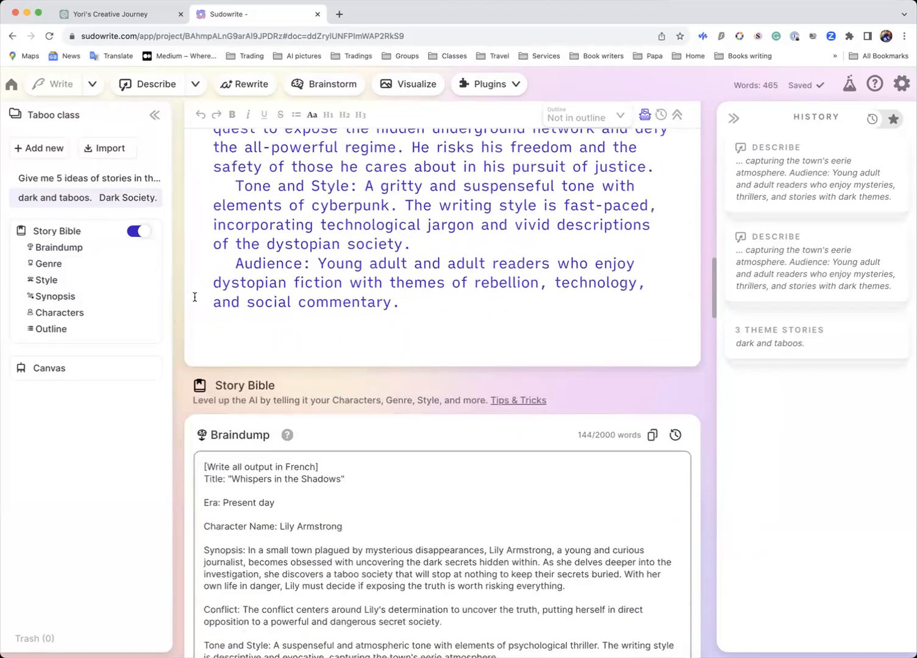
scroll(311, 443, "down", 20)
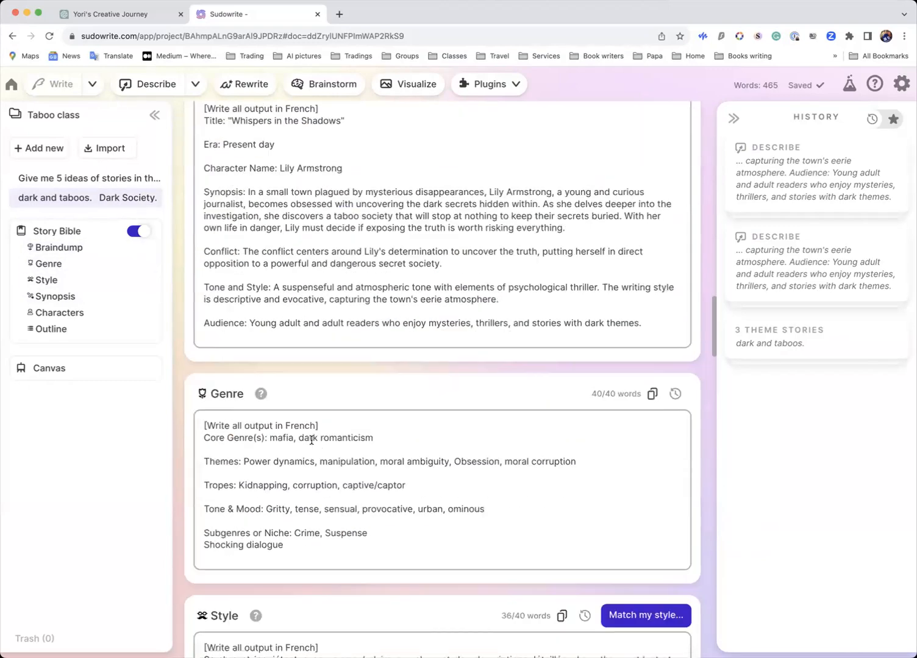
scroll(310, 443, "down", 9)
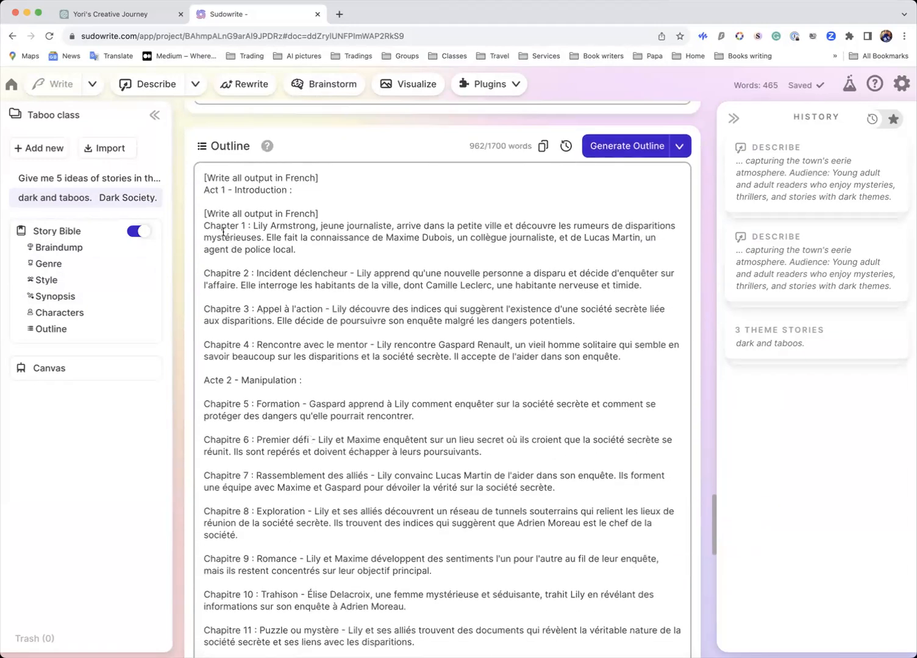
Step: Change the second and third chapter headings in the Outline to the English word "Chapter", copied from the Chapter 1 heading
scroll(289, 278, "down", 5)
scroll(289, 279, "up", 7)
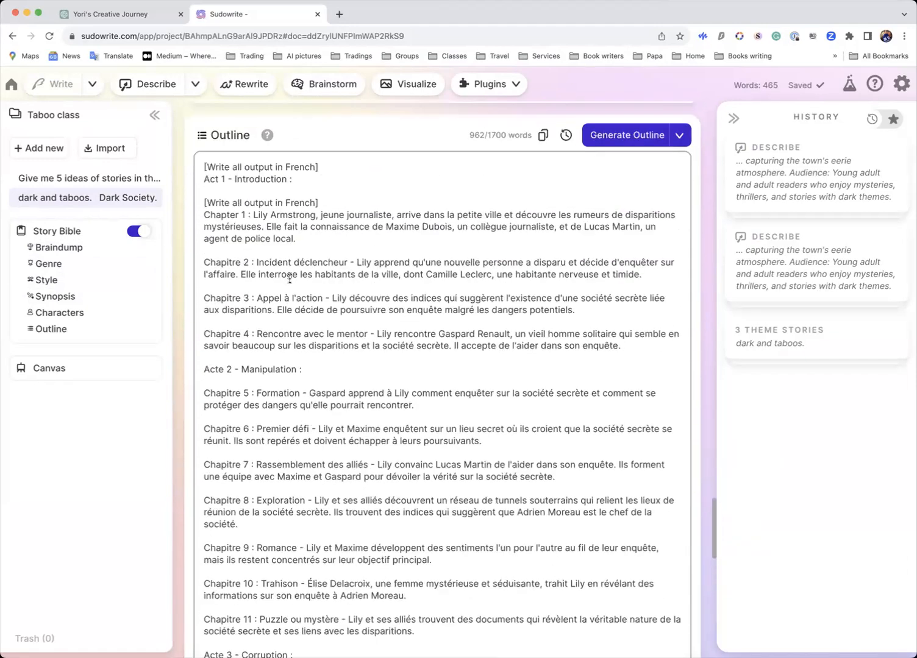
left_click_drag(238, 311, 203, 311)
key("ctrl+c")
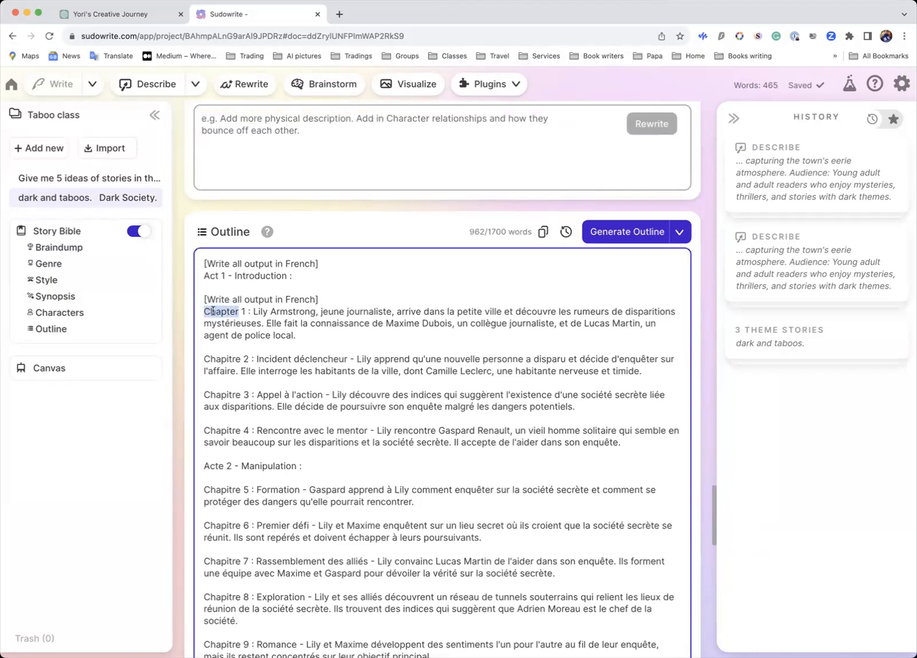
left_click_drag(241, 359, 205, 360)
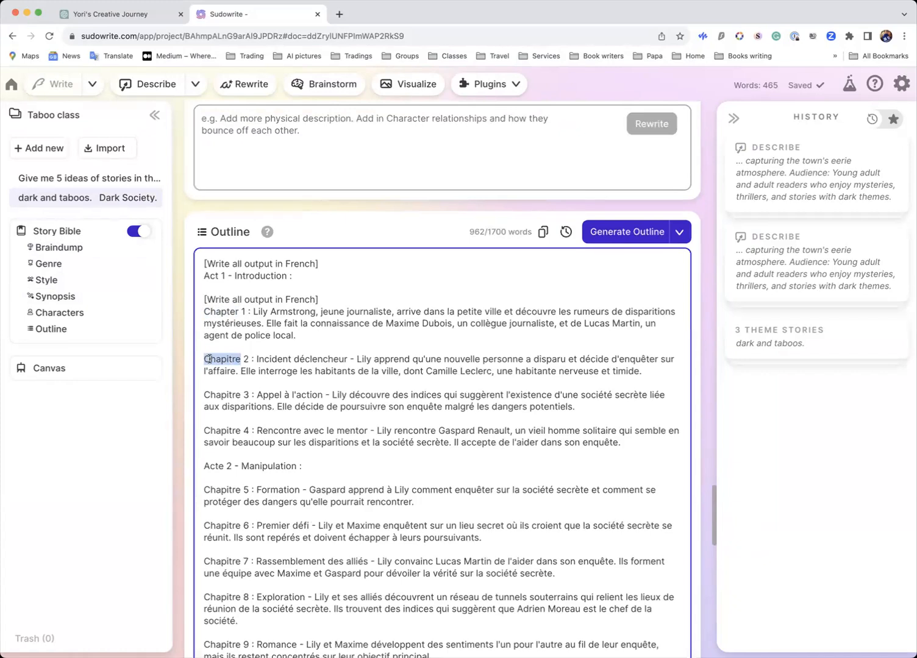
key("ctrl+v")
left_click_drag(240, 394, 203, 395)
key("ctrl+v")
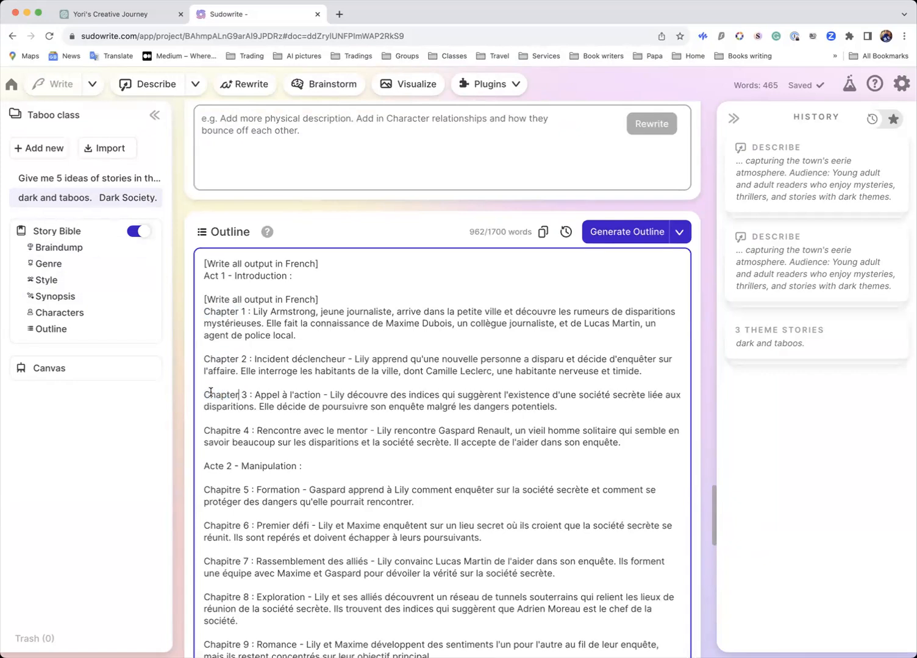
Step: Create the Chapter 1 draft document from the Outline and expand its full chapter summary
scroll(309, 388, "down", 10)
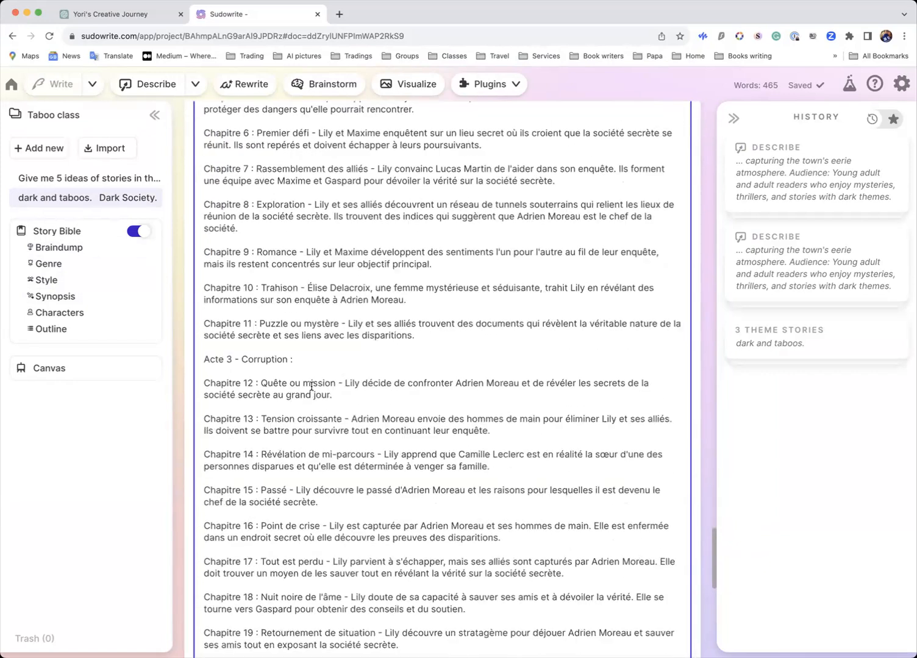
scroll(312, 387, "down", 6)
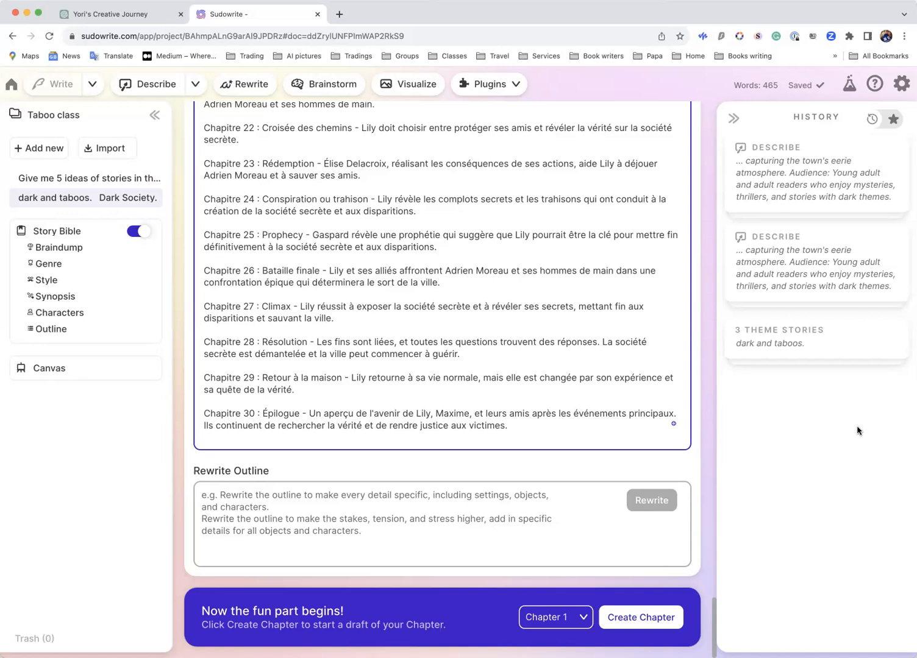
left_click(646, 620)
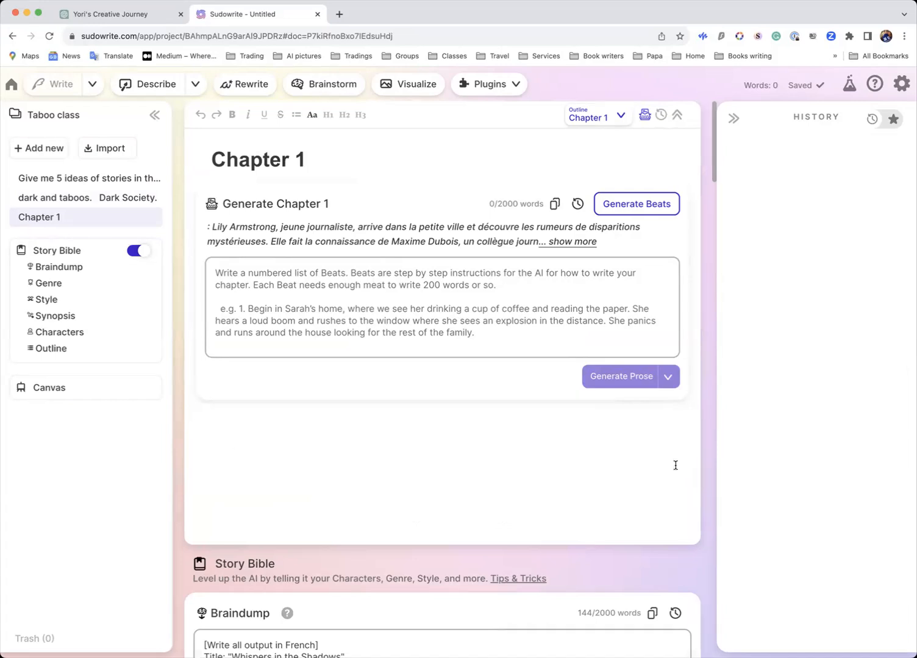
scroll(323, 625, "down", 1)
scroll(323, 625, "down", 5)
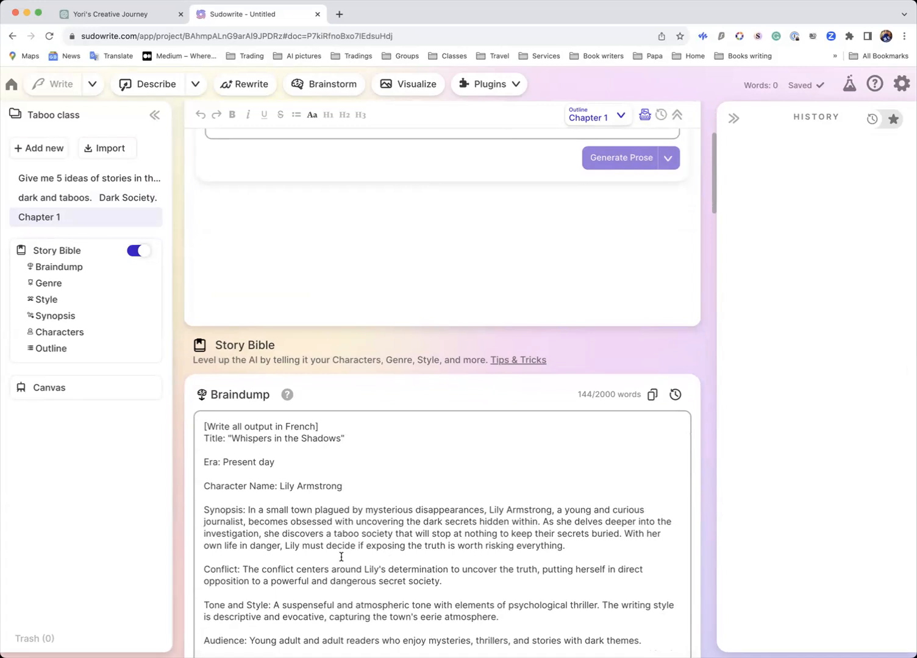
scroll(377, 555, "up", 5)
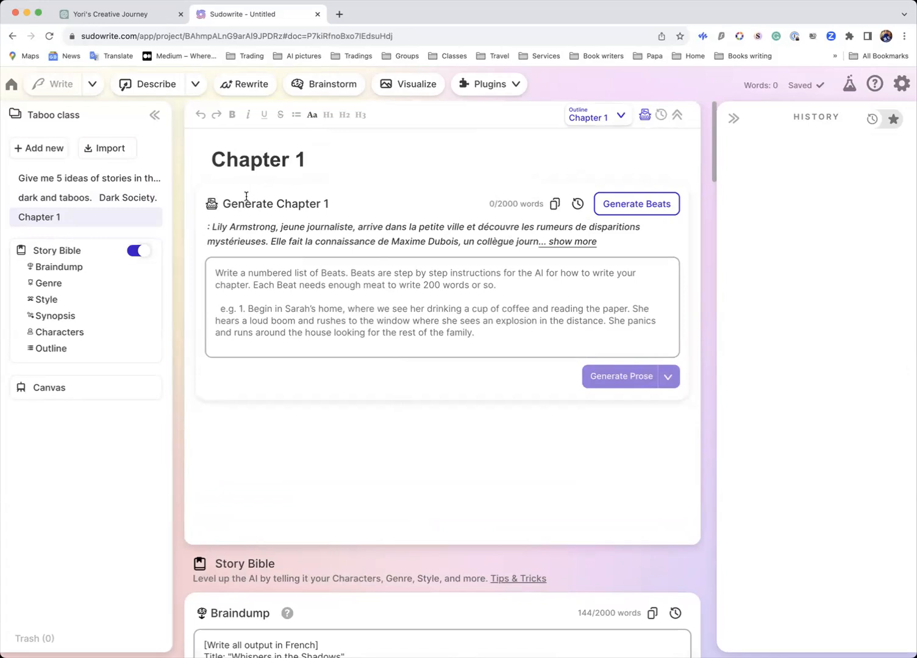
left_click(572, 242)
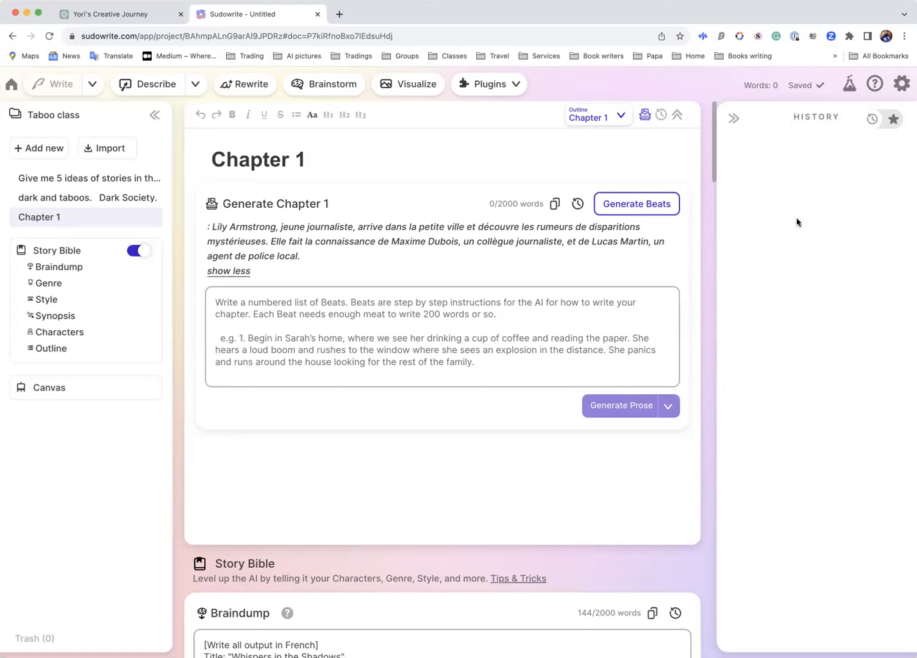
Step: Generate the beats for Chapter 1 and read through the numbered list
left_click(631, 209)
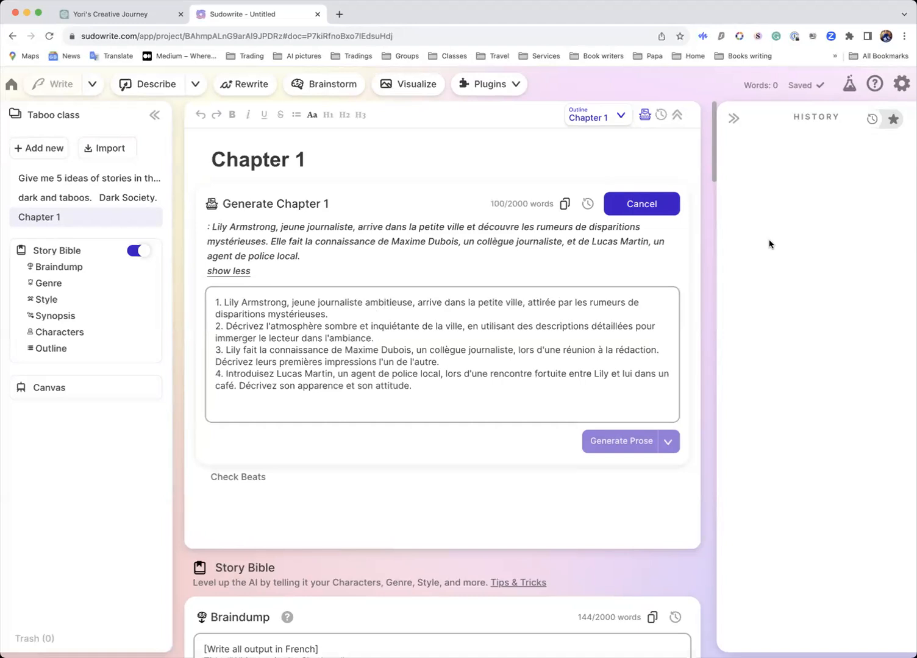
scroll(595, 311, "down", 2)
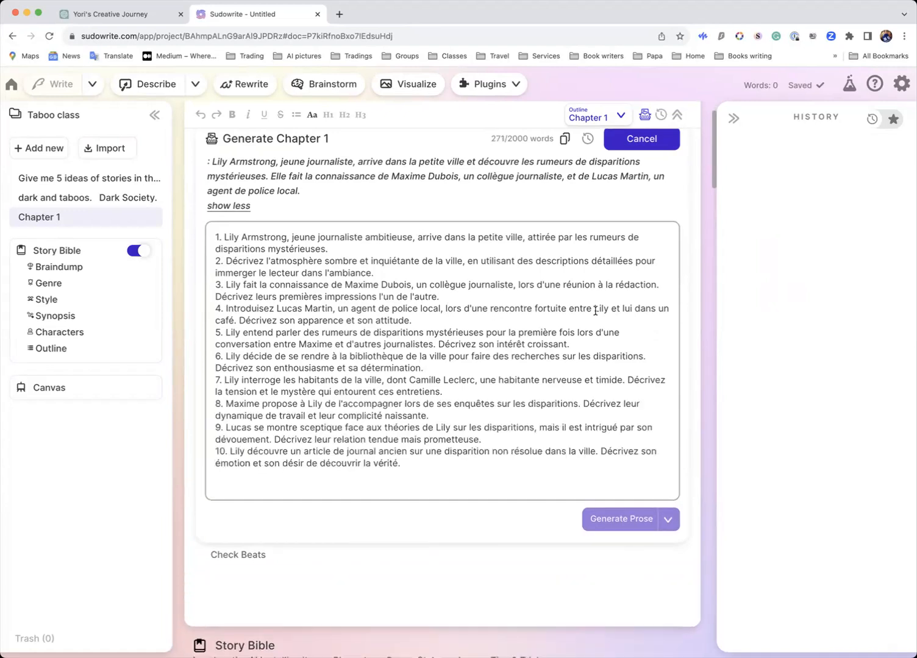
scroll(595, 310, "down", 1)
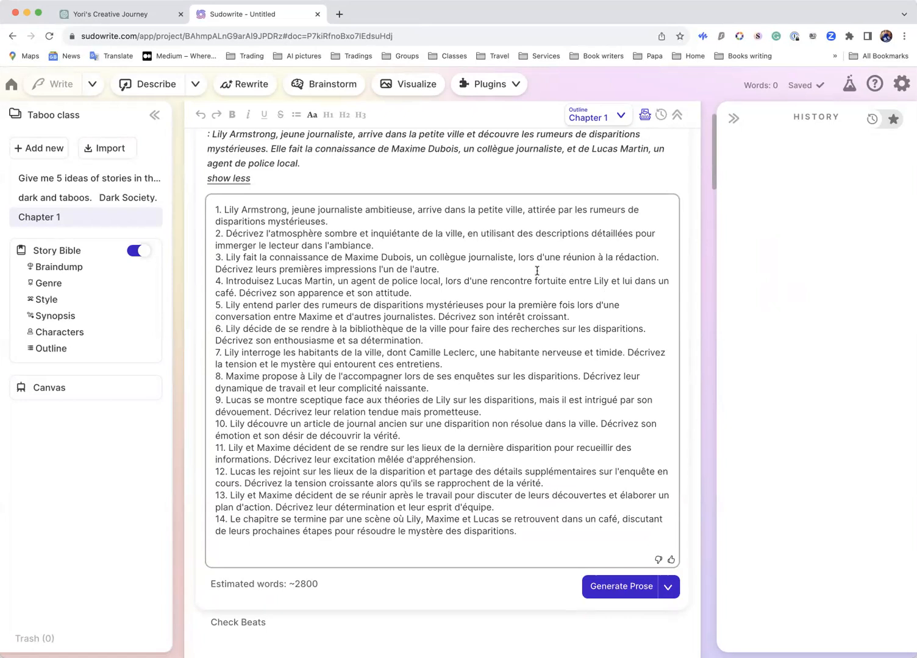
scroll(537, 271, "down", 1)
scroll(537, 270, "up", 3)
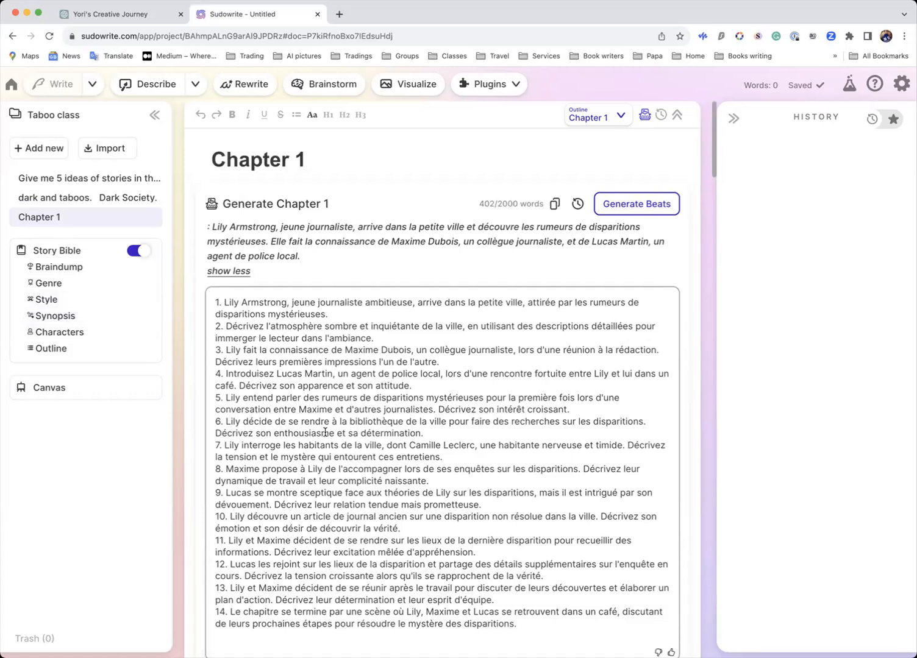
Step: Copy "[Write all output in French]" from the Braindump and insert it on its own line above the first Chapter 1 beat
scroll(323, 433, "down", 10)
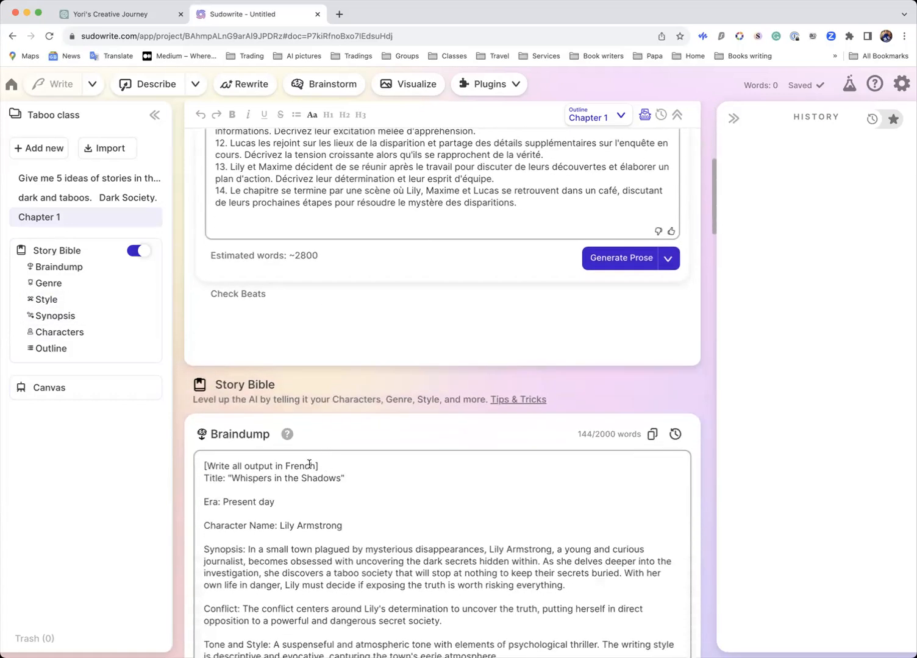
left_click_drag(319, 466, 198, 460)
key("super+c")
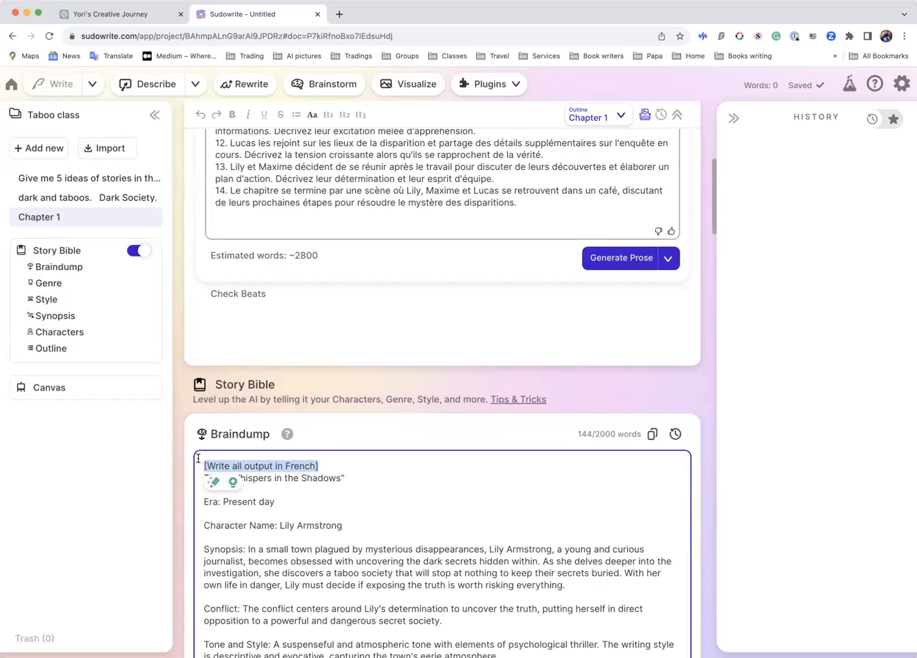
scroll(432, 270, "up", 10)
left_click(214, 303)
key("super+v")
key("Return")
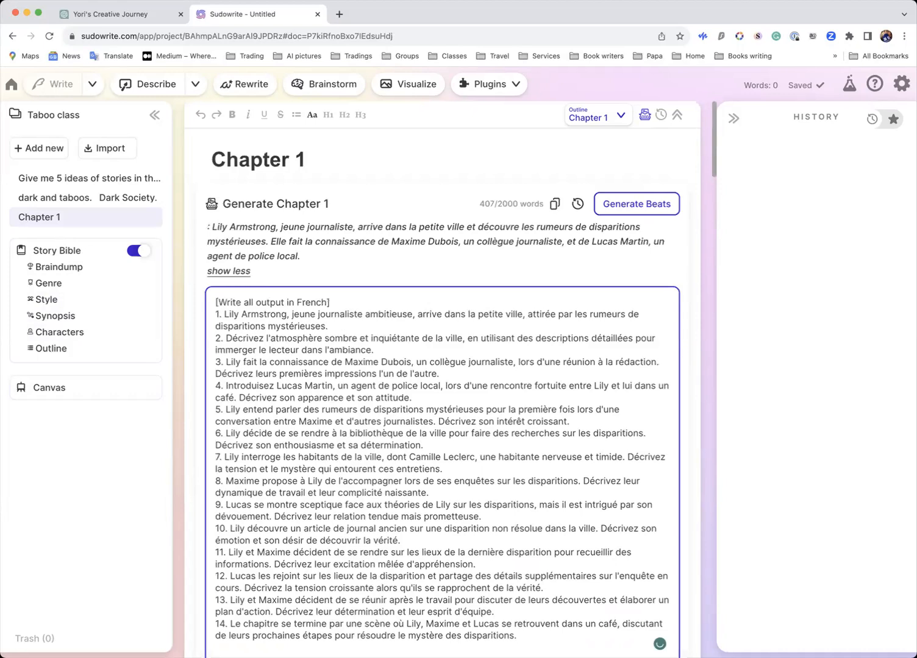
Step: Check how the Chapter 1 beats are split into header and numbered beats, and hide the check again
scroll(327, 322, "down", 5)
left_click(238, 517)
scroll(305, 311, "down", 4)
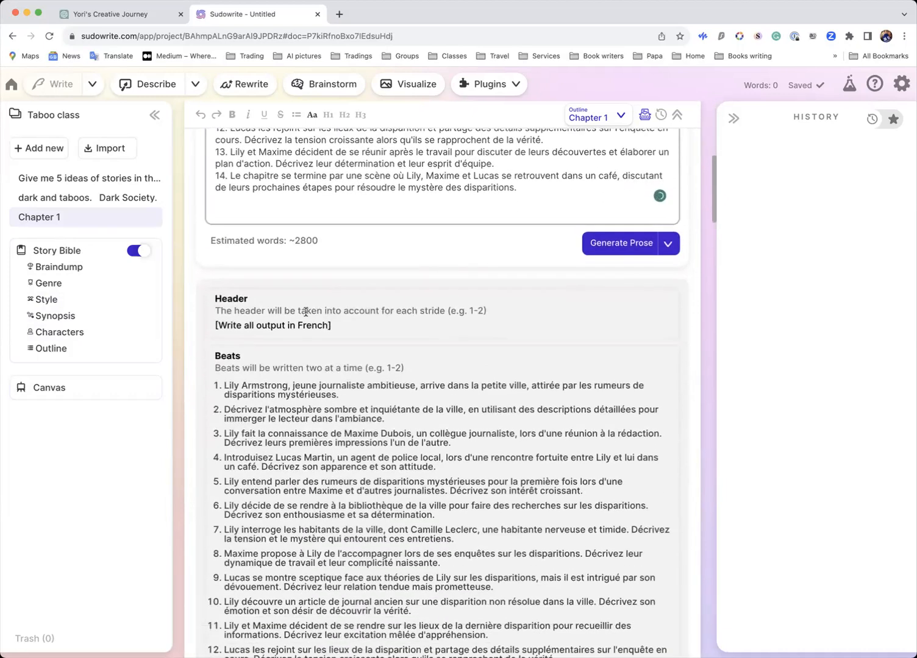
scroll(269, 332, "down", 1)
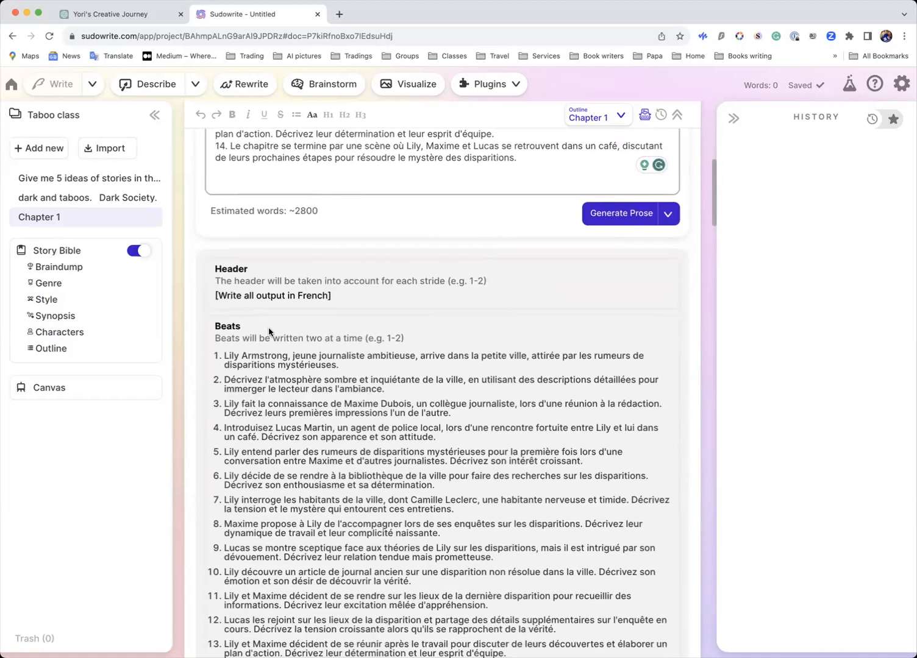
scroll(269, 331, "down", 10)
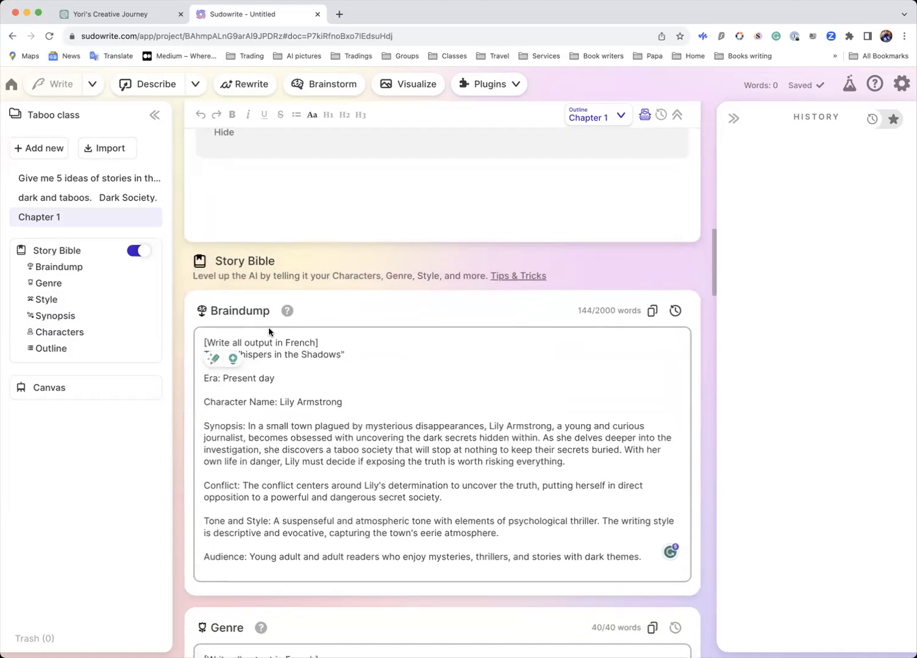
scroll(269, 329, "up", 10)
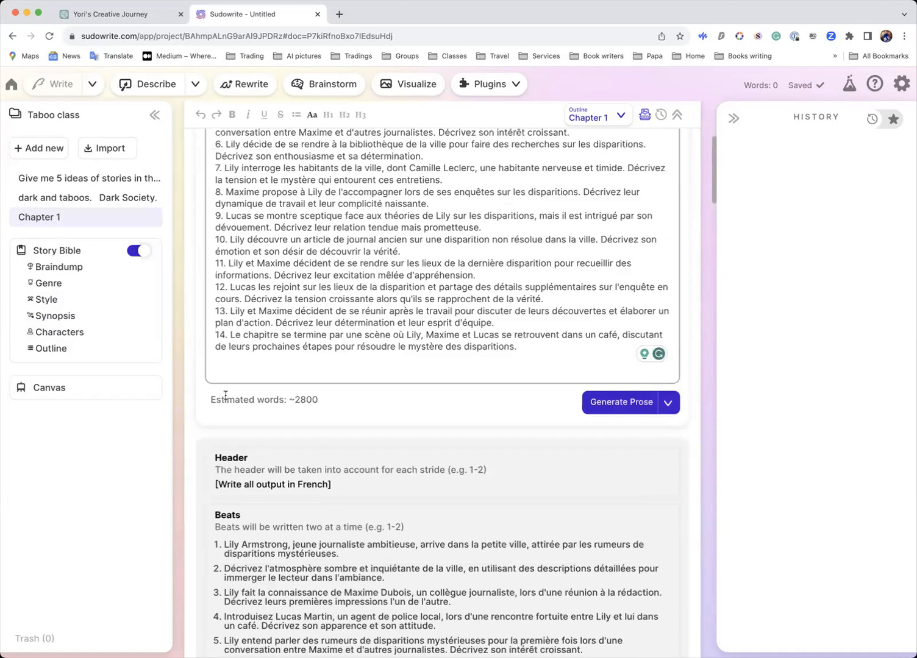
scroll(238, 448, "down", 8)
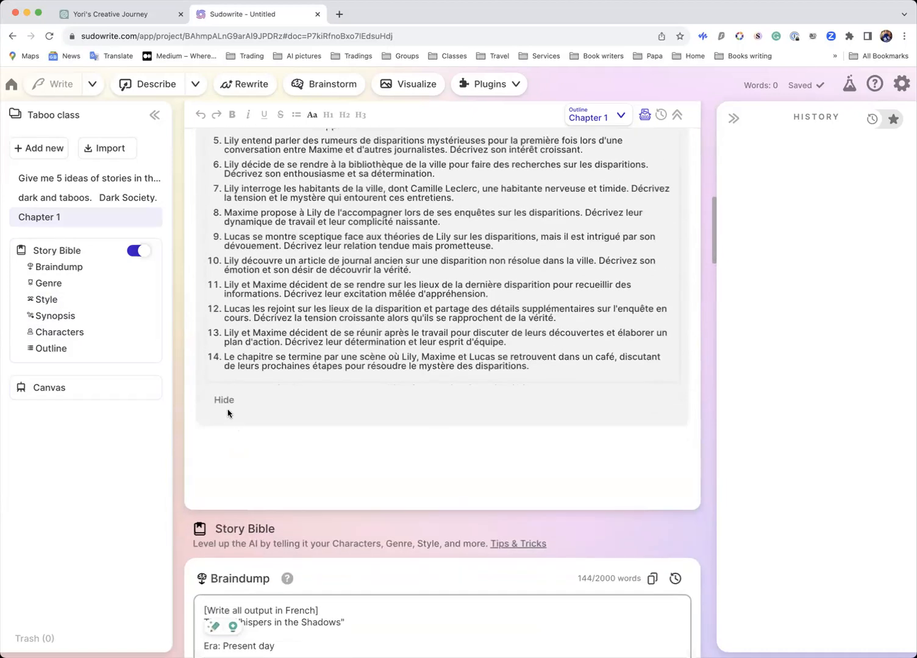
left_click(225, 400)
scroll(372, 396, "up", 7)
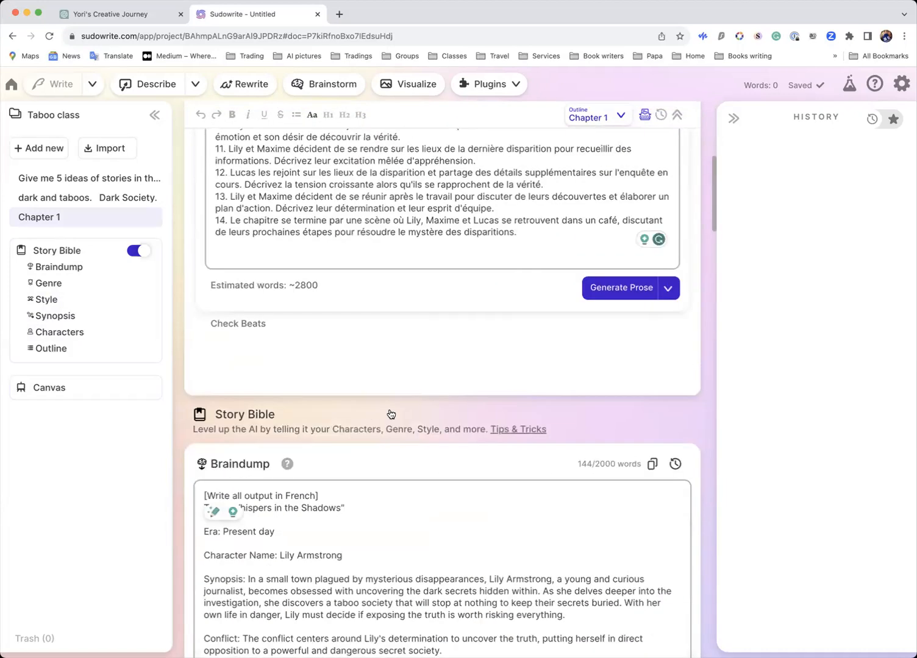
Step: Generate the Chapter 1 prose from the beats with the Most Accurate option
left_click(666, 297)
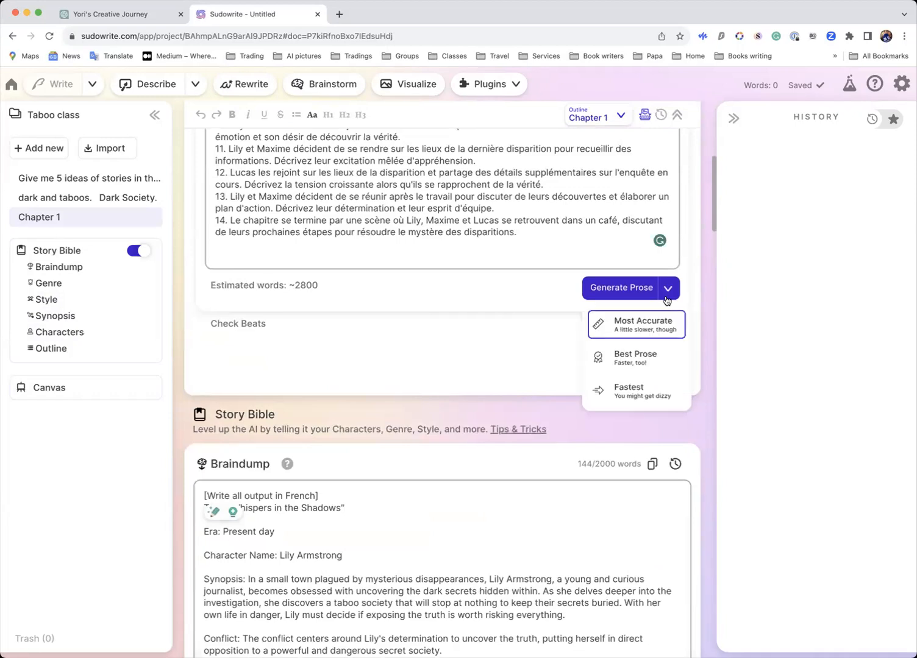
left_click(619, 324)
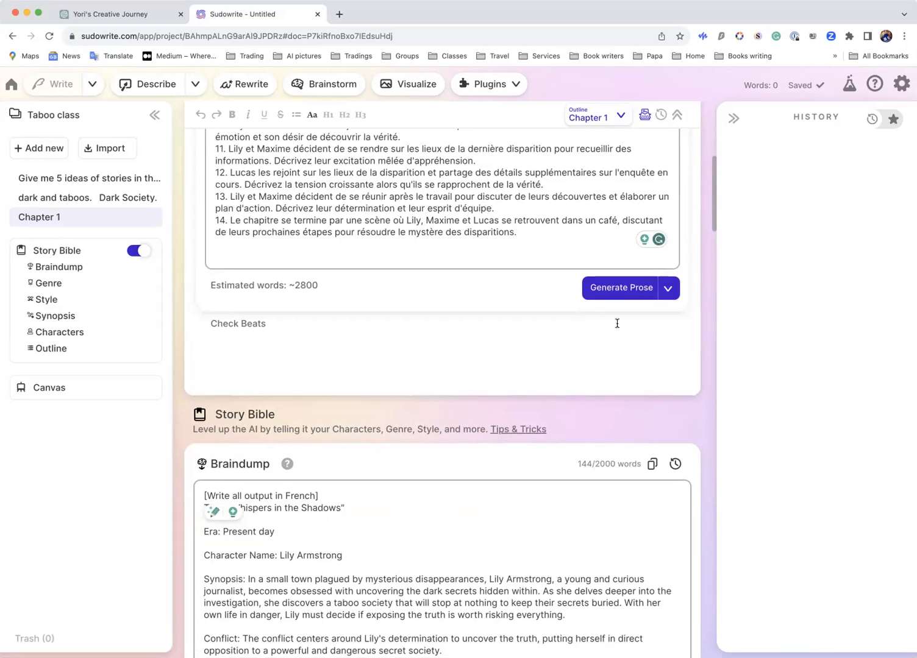
left_click(627, 292)
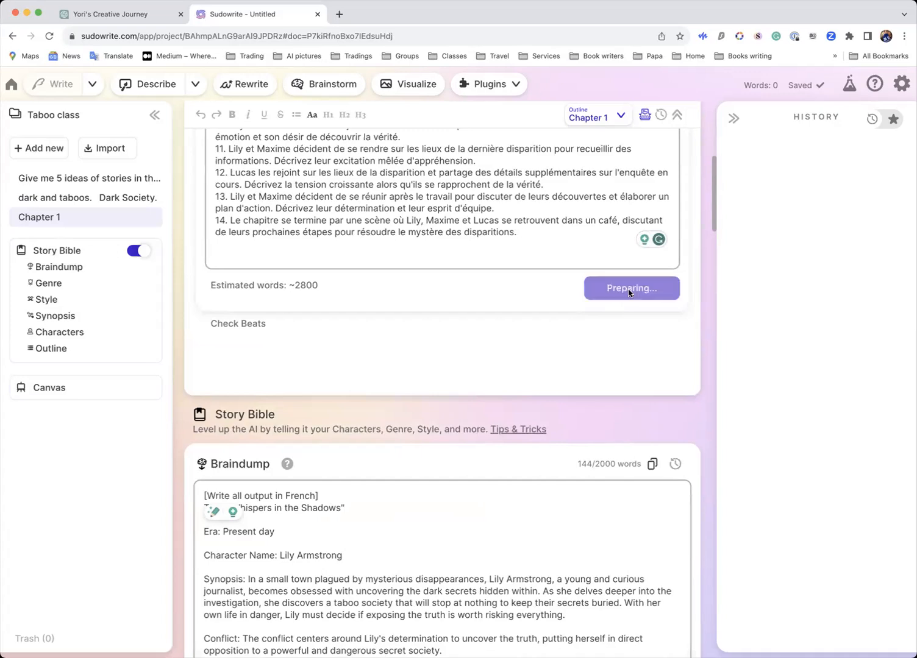
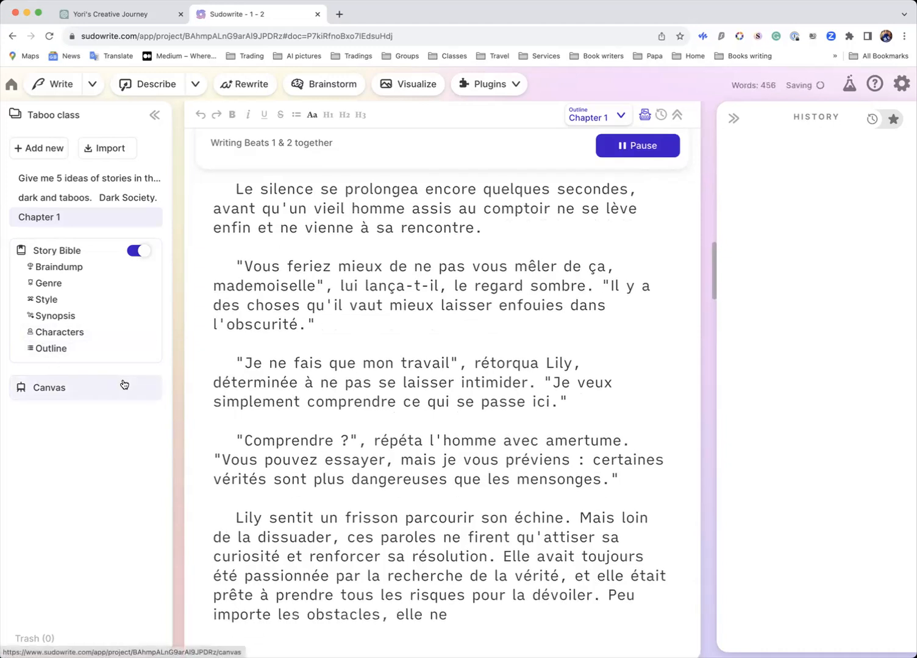
Step: Read through the Chapter 1 prose as it is written and pause the generation during beats 3 and 4
scroll(299, 375, "down", 10)
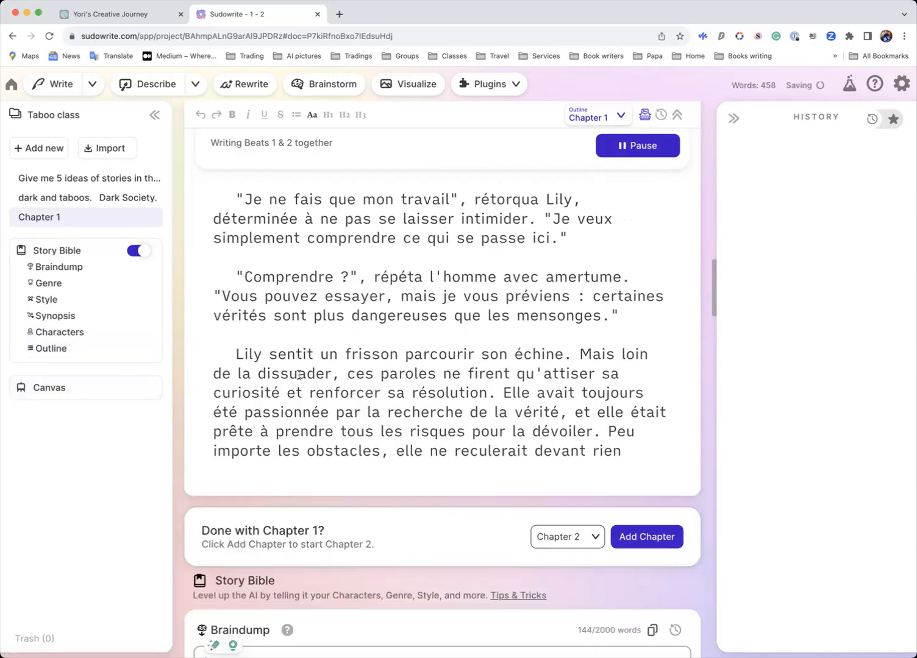
scroll(298, 375, "down", 8)
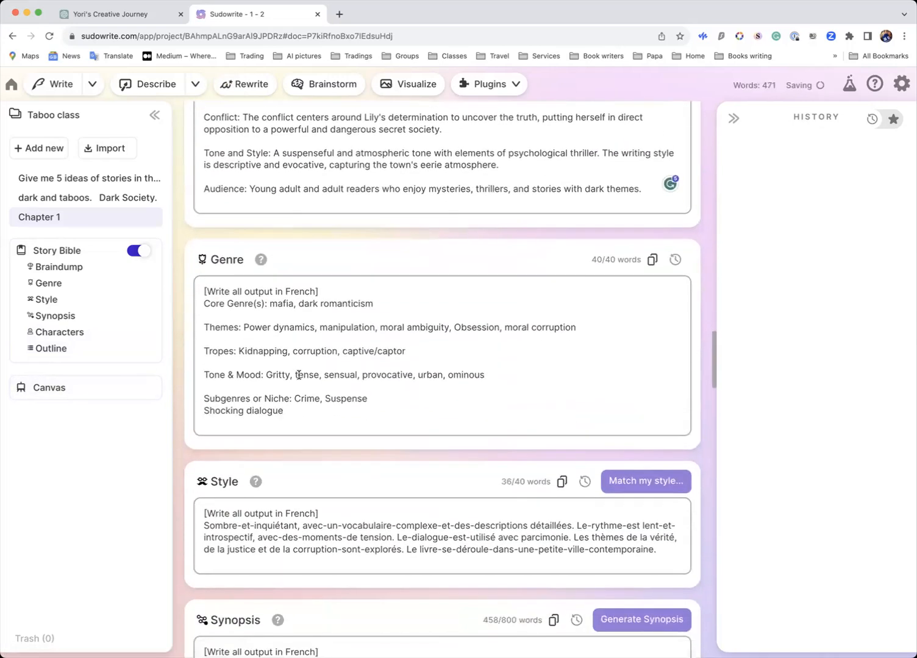
scroll(216, 259, "up", 2)
scroll(277, 298, "up", 15)
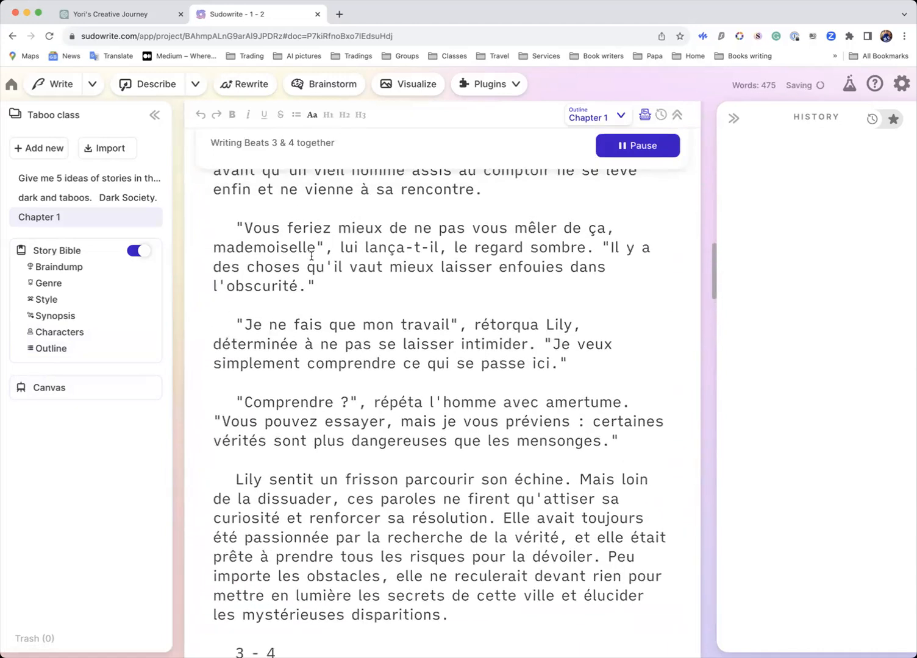
scroll(311, 256, "down", 4)
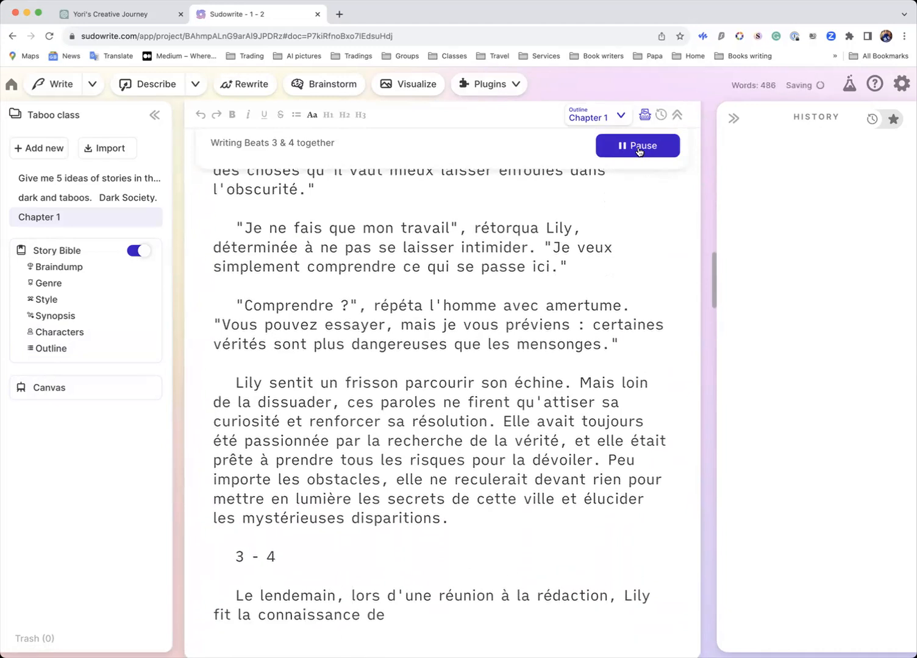
left_click(637, 148)
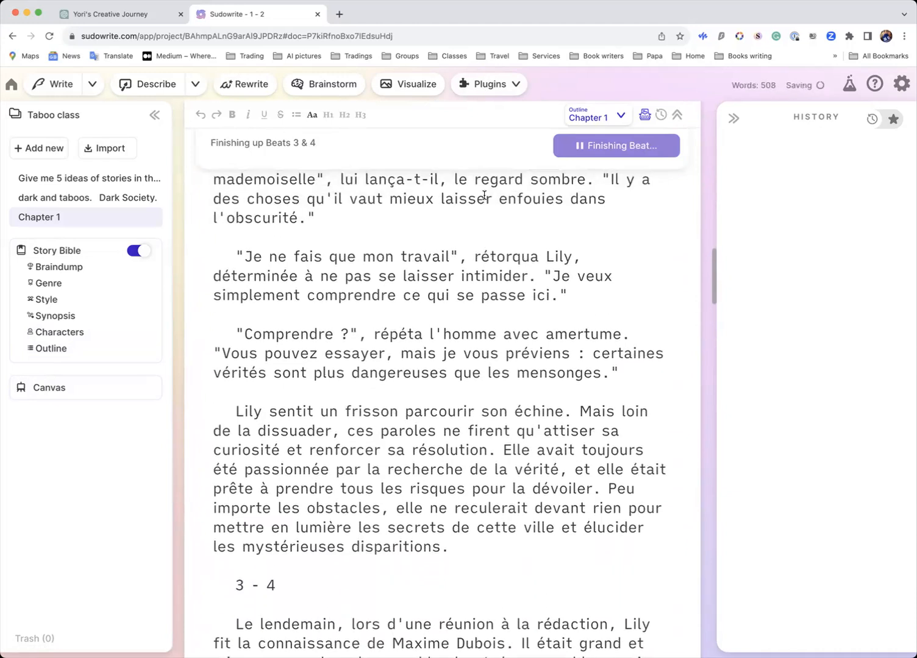
scroll(484, 195, "down", 5)
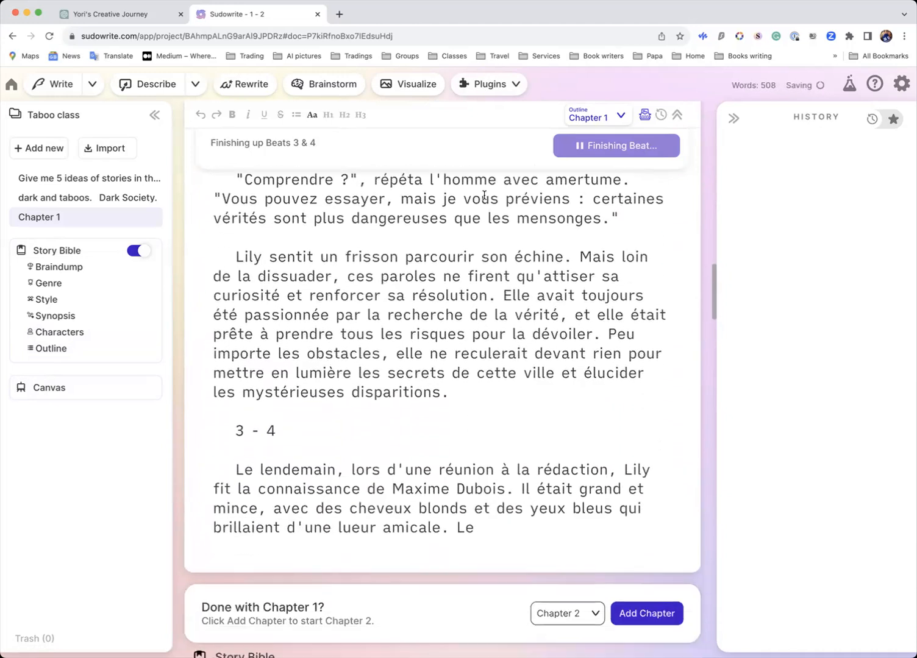
scroll(483, 195, "up", 3)
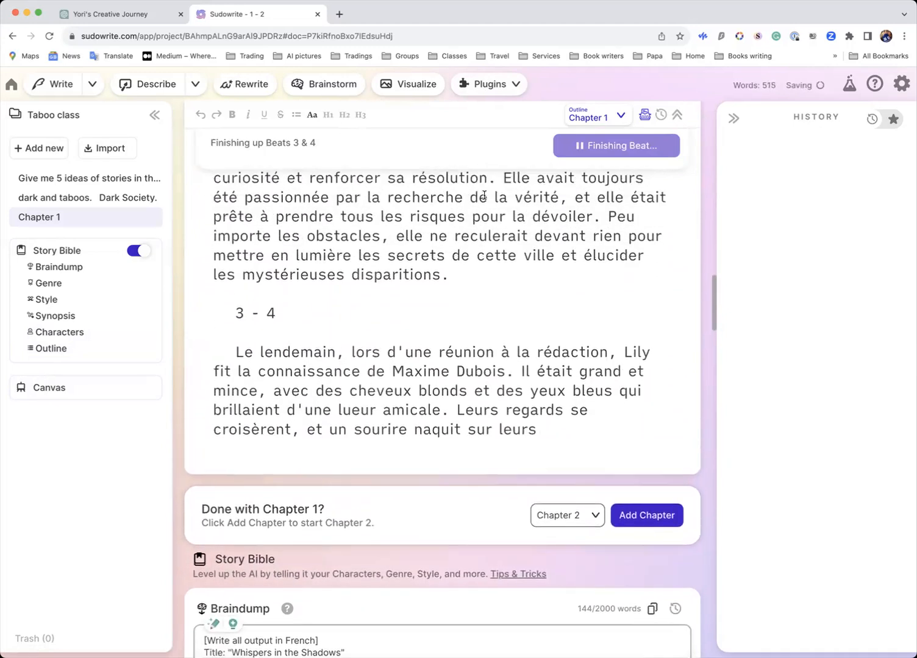
scroll(484, 195, "down", 5)
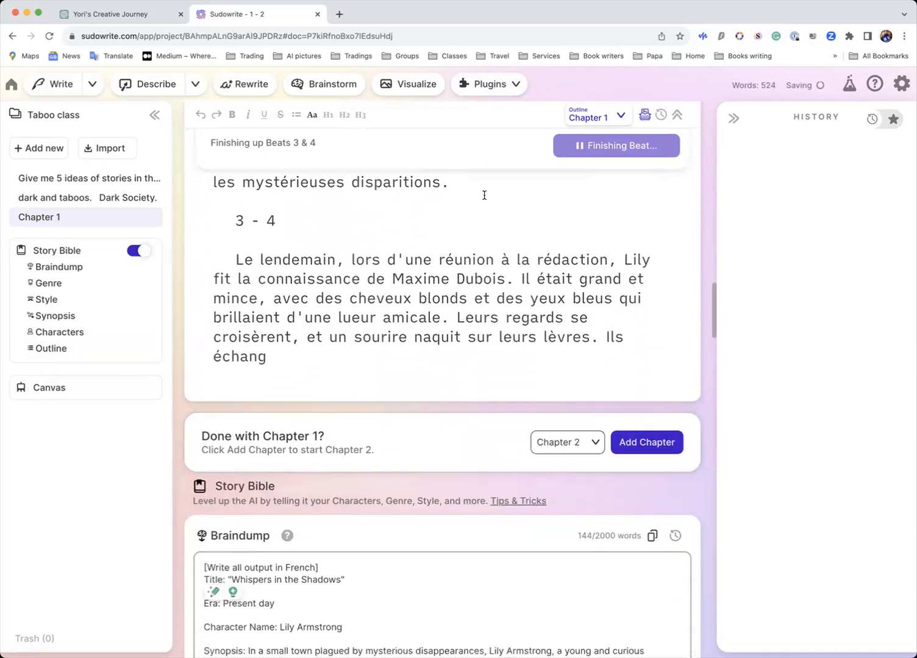
Step: Read the Chapter 1 prose for beats 3 and 4 while the current passage finishes generating
scroll(484, 195, "up", 6)
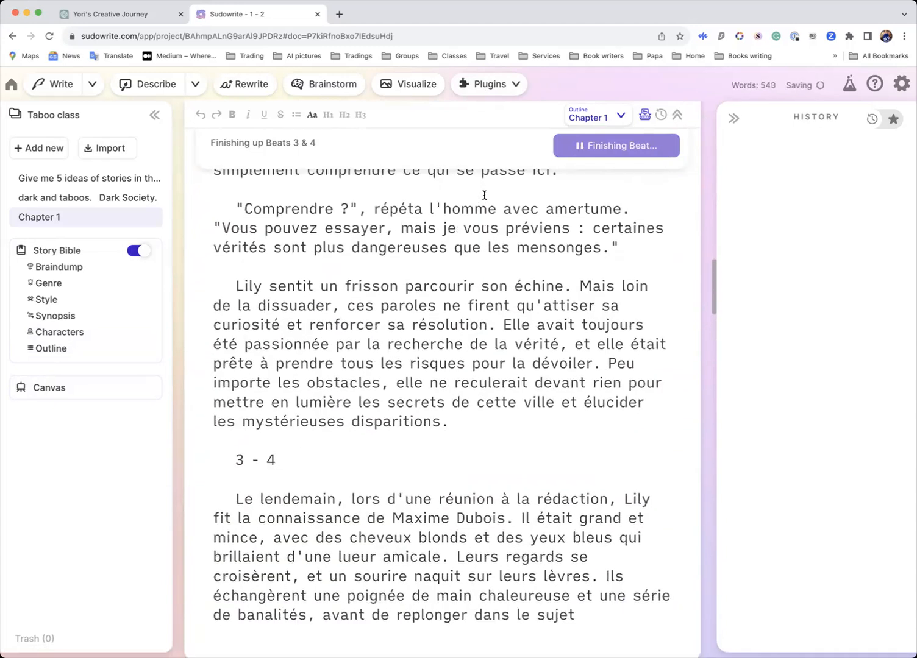
scroll(484, 195, "down", 3)
scroll(484, 195, "up", 1)
scroll(484, 195, "up", 2)
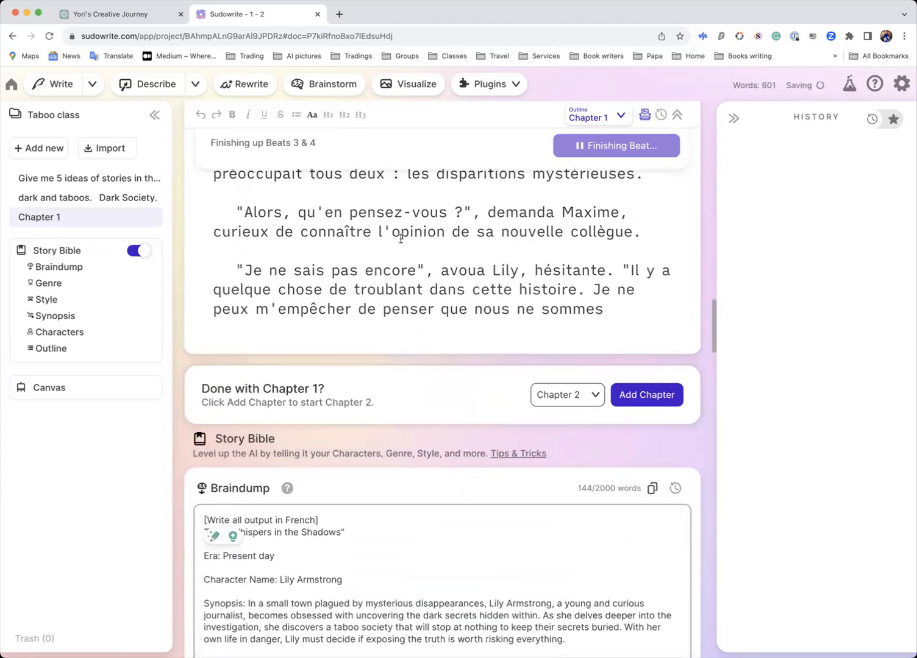
scroll(400, 239, "up", 5)
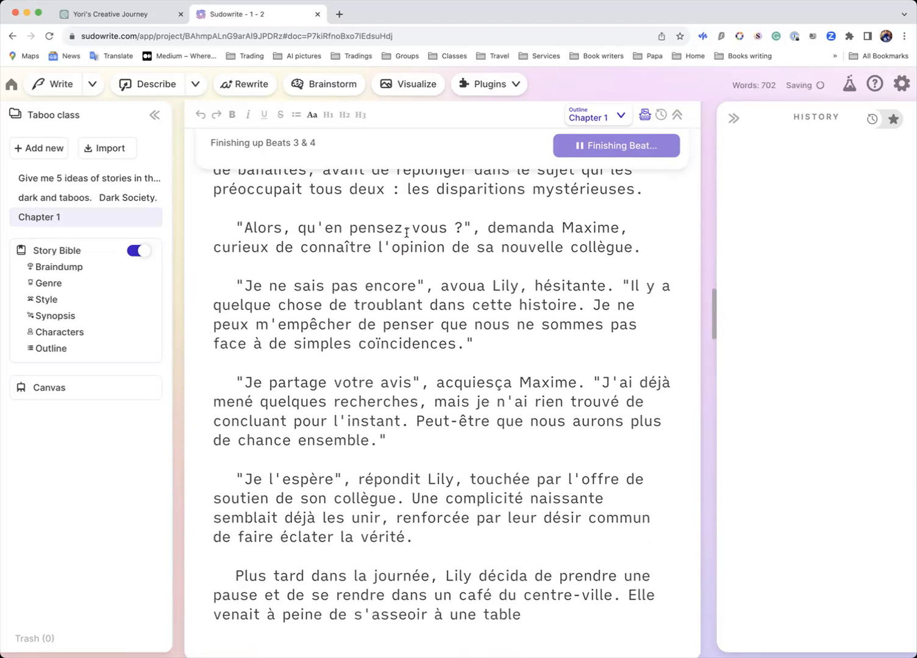
scroll(406, 233, "up", 10)
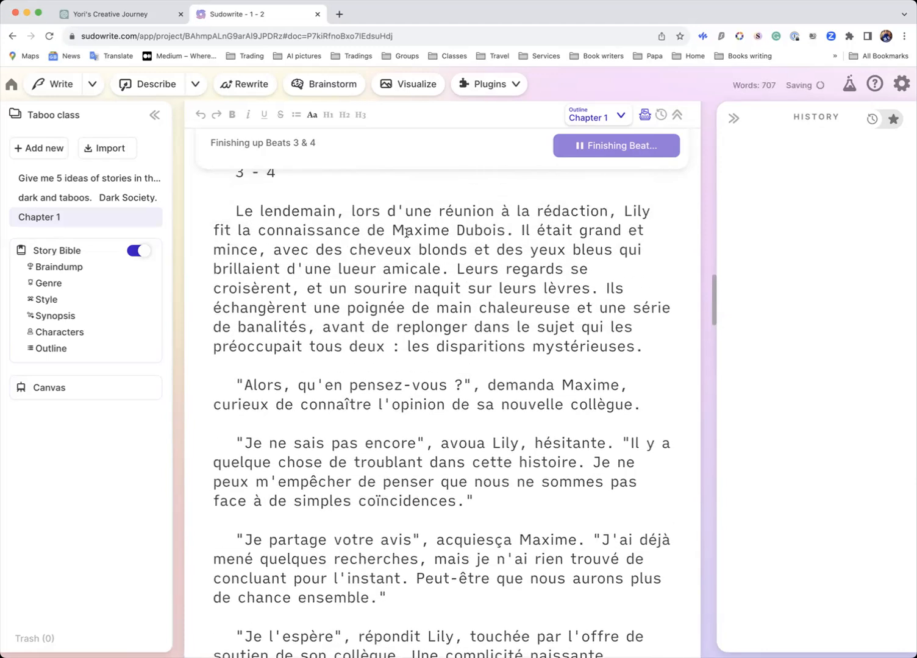
scroll(407, 233, "down", 10)
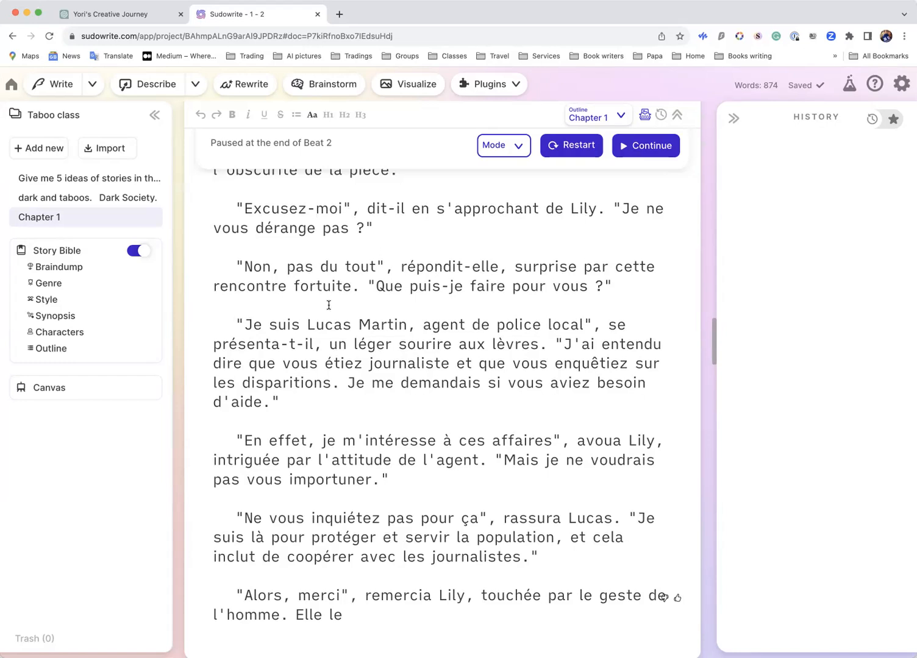
Step: Check where the paused Chapter 1 prose breaks off and continue the generation from beats 3 and 4
scroll(328, 305, "down", 4)
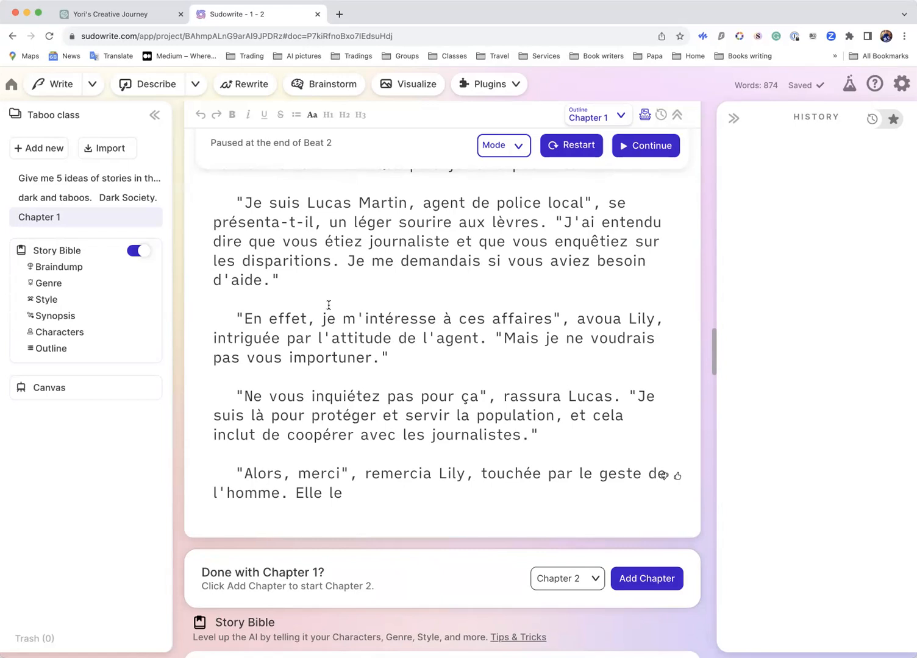
scroll(328, 305, "down", 3)
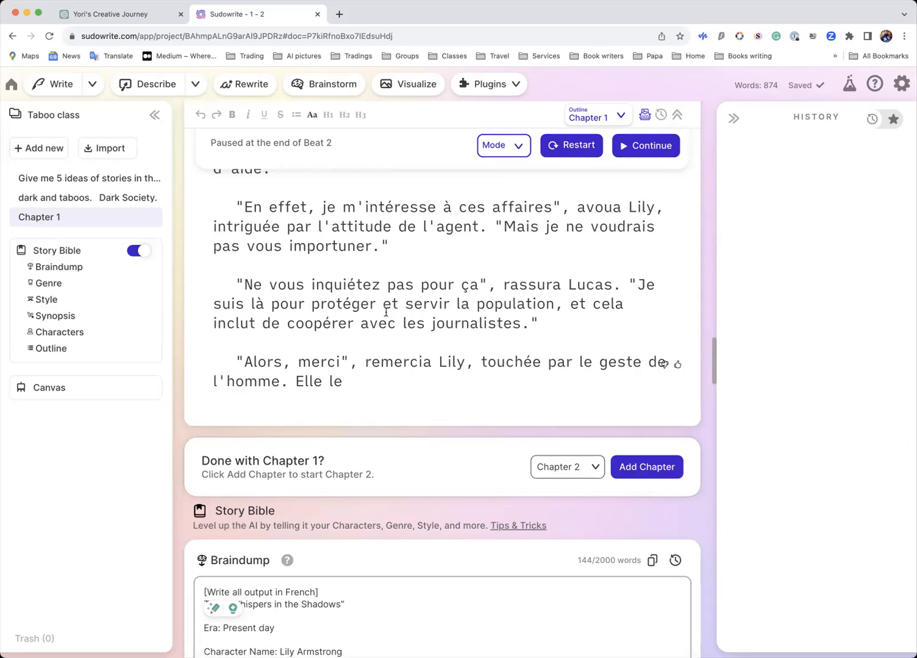
scroll(386, 312, "down", 2)
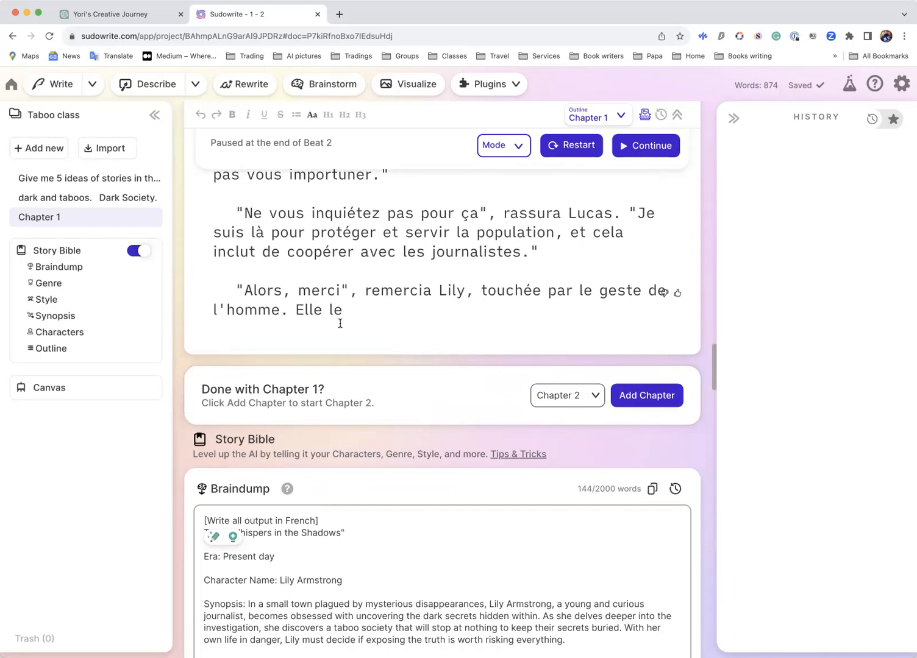
left_click(623, 149)
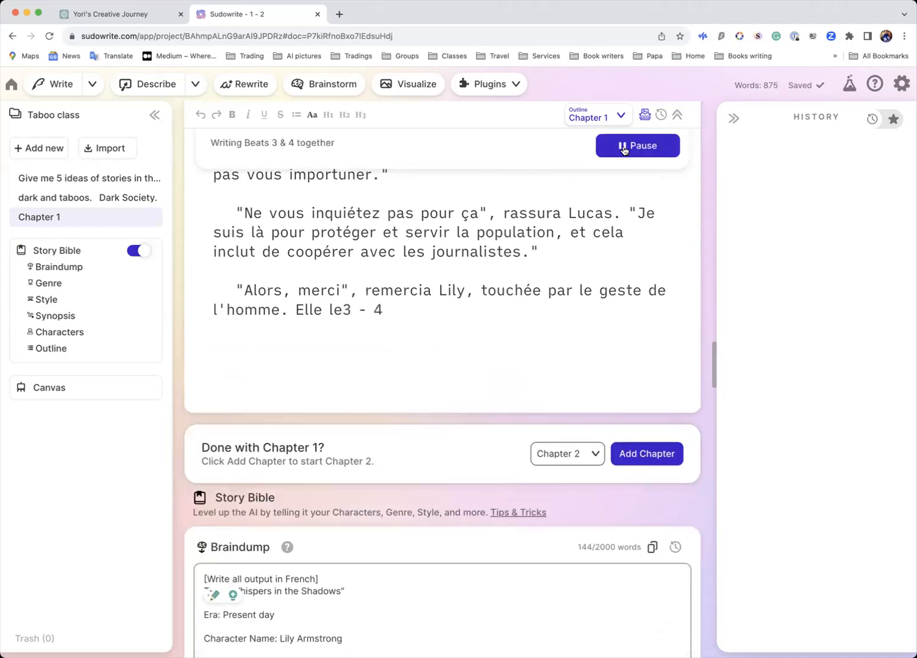
Step: Compare the regenerated beats 3 and 4 passage with the earlier version above it in Chapter 1
scroll(523, 217, "up", 5)
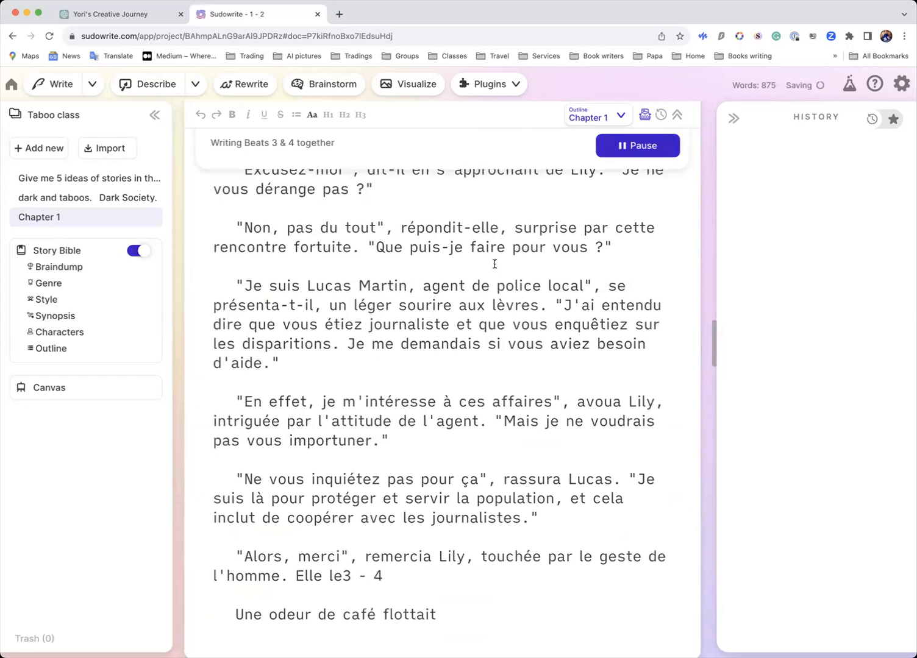
scroll(494, 264, "up", 8)
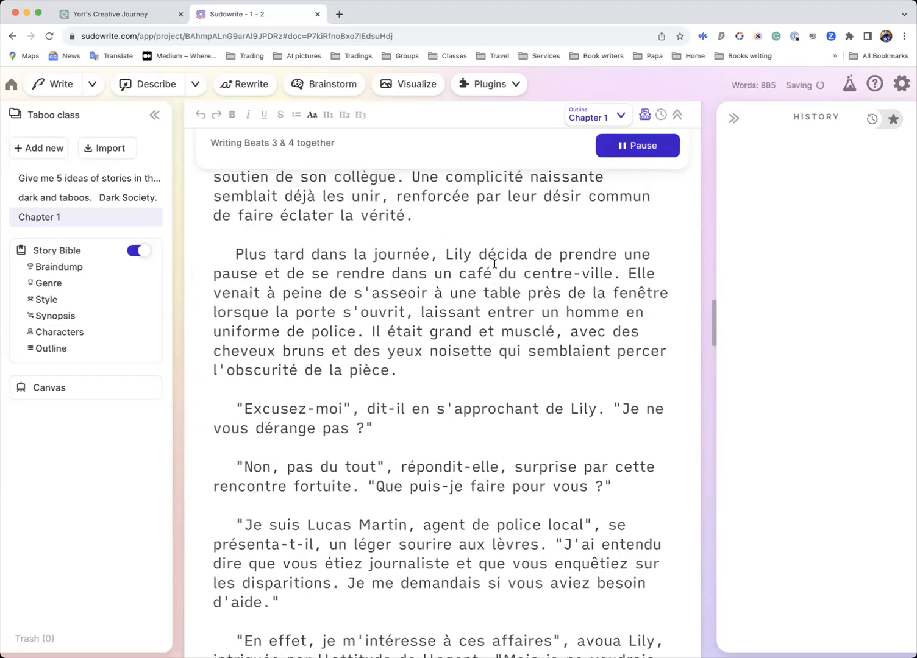
scroll(494, 263, "up", 10)
scroll(494, 264, "down", 6)
scroll(494, 263, "down", 15)
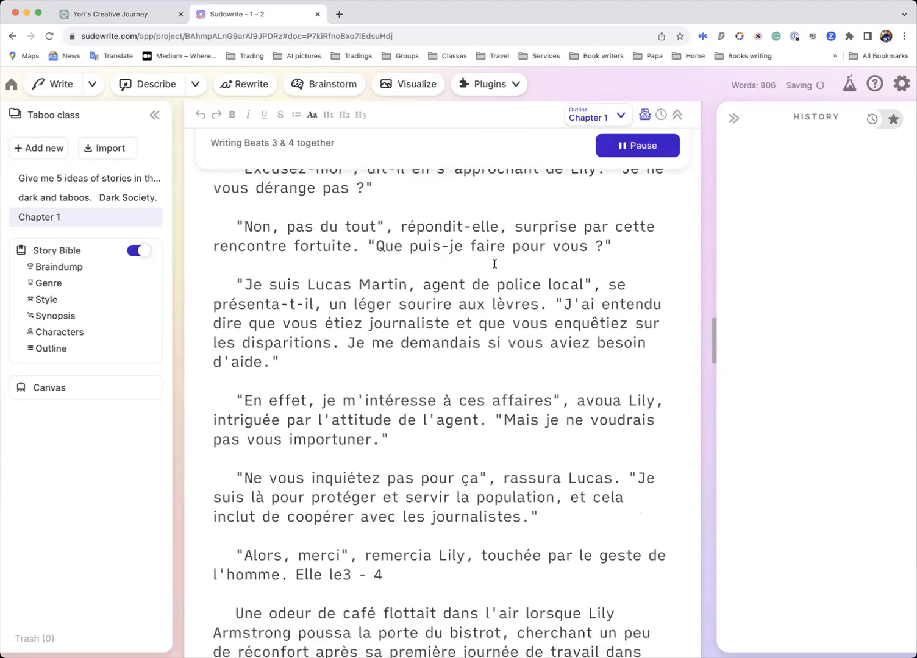
scroll(494, 263, "down", 2)
scroll(464, 260, "up", 3)
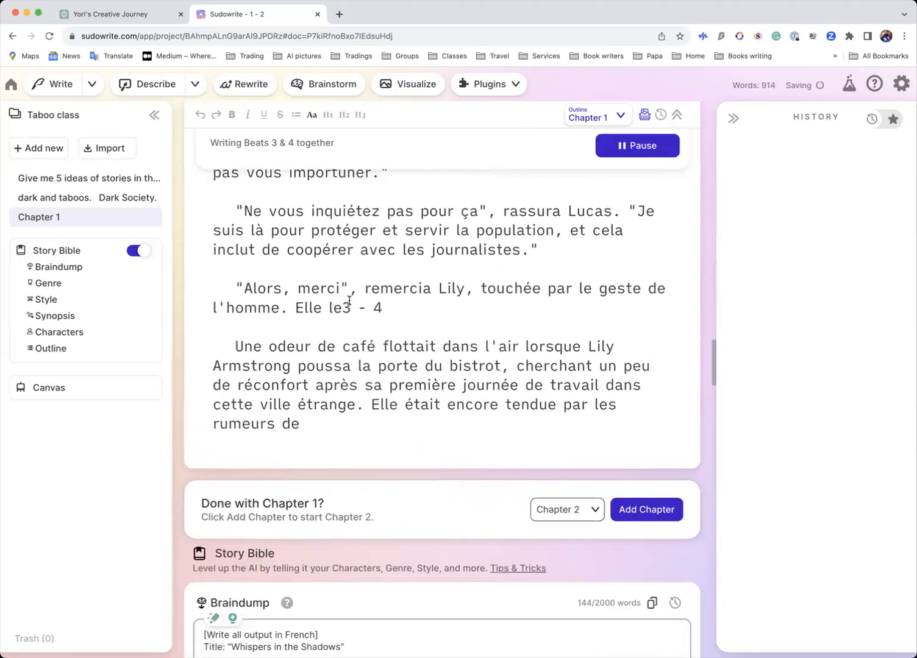
scroll(308, 302, "up", 1)
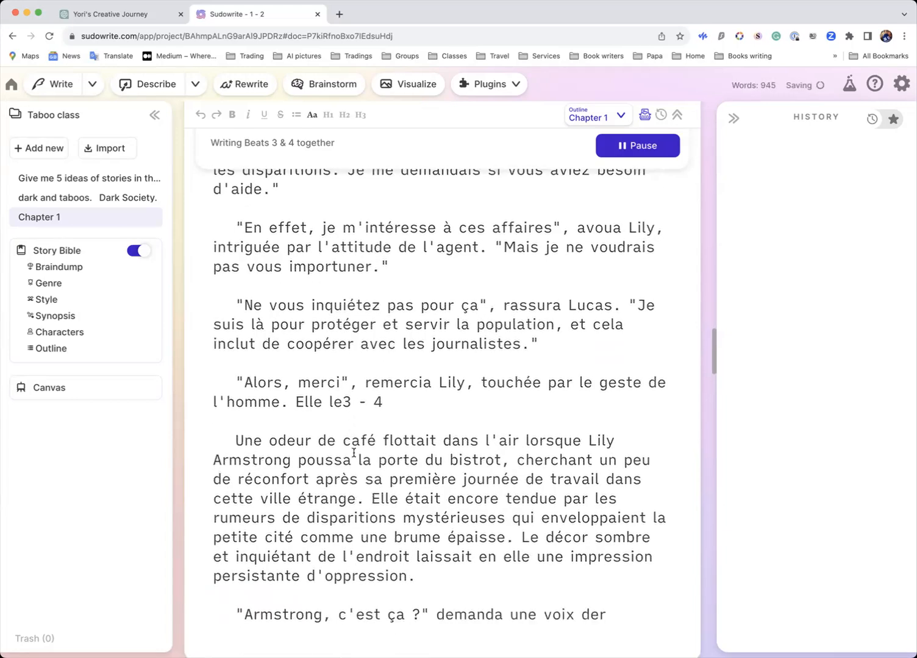
scroll(354, 453, "up", 1)
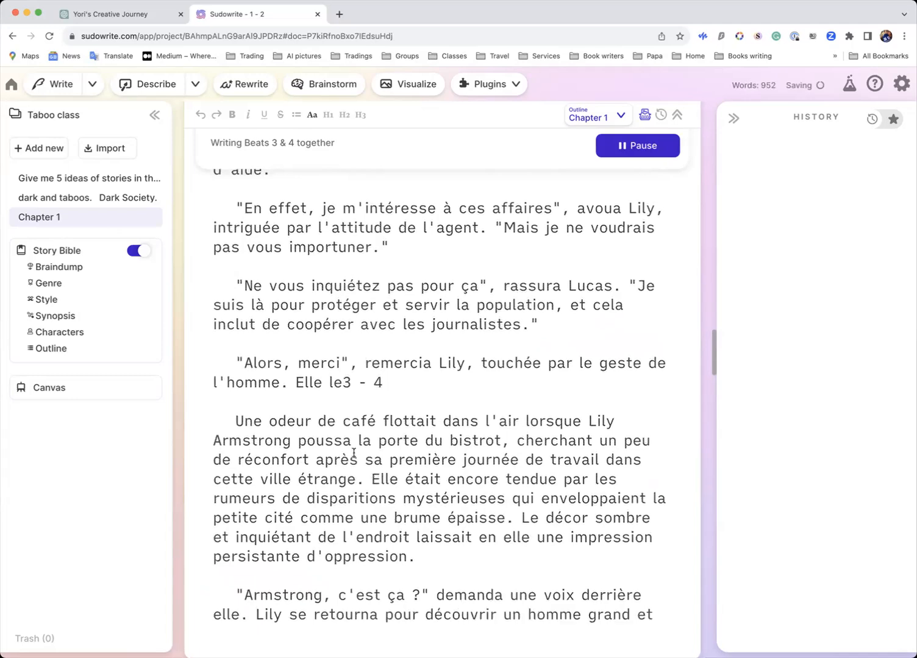
scroll(354, 453, "up", 4)
scroll(353, 452, "up", 20)
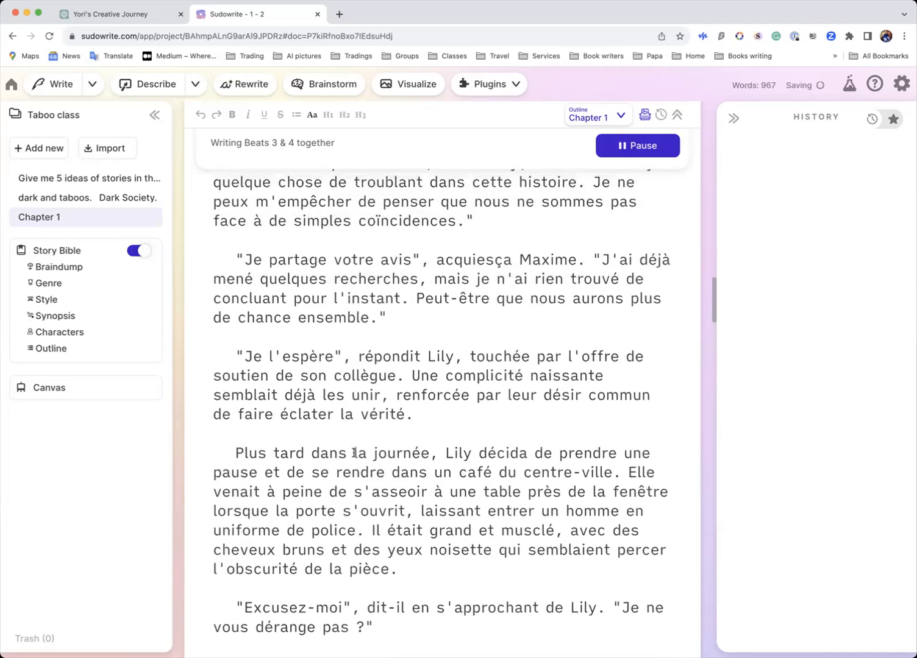
scroll(353, 453, "up", 4)
scroll(354, 452, "down", 20)
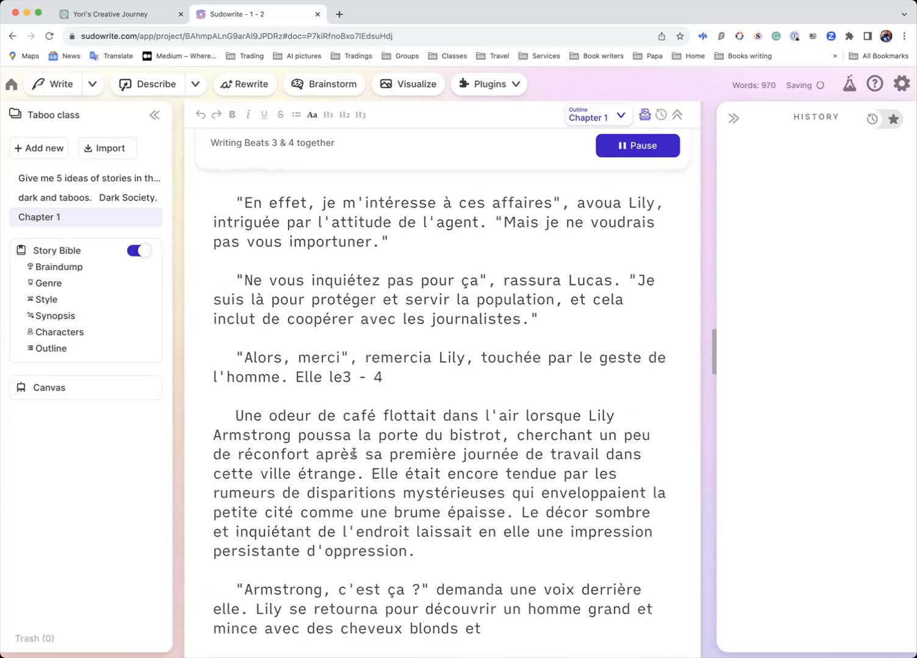
Step: Read the new café scene with Maxime and Lucas as it is written, checking it against the earlier Chapter 1 prose
scroll(352, 451, "down", 3)
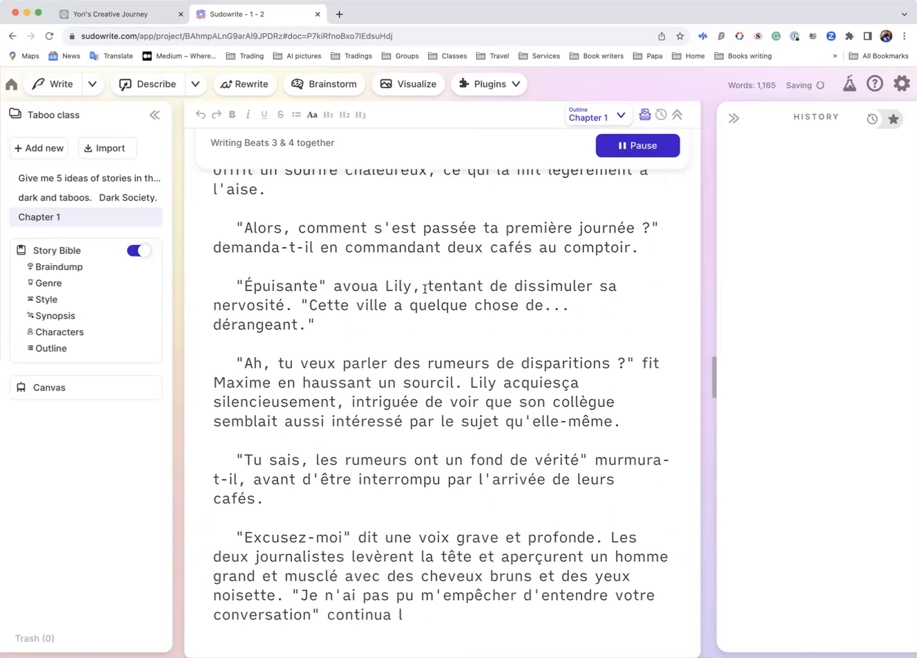
scroll(424, 289, "down", 3)
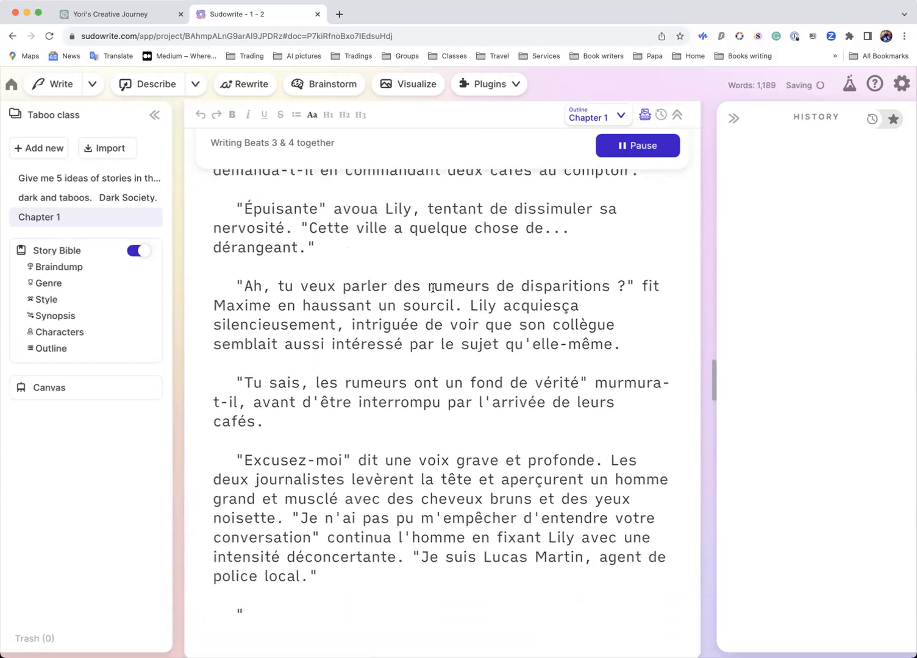
scroll(432, 288, "up", 20)
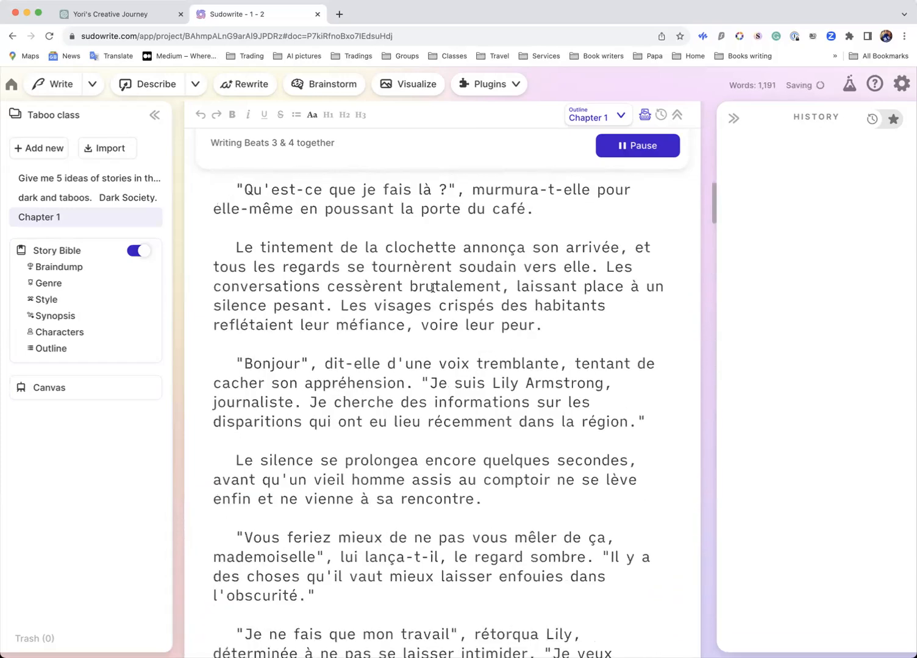
scroll(432, 288, "up", 10)
scroll(432, 288, "down", 15)
scroll(432, 288, "down", 20)
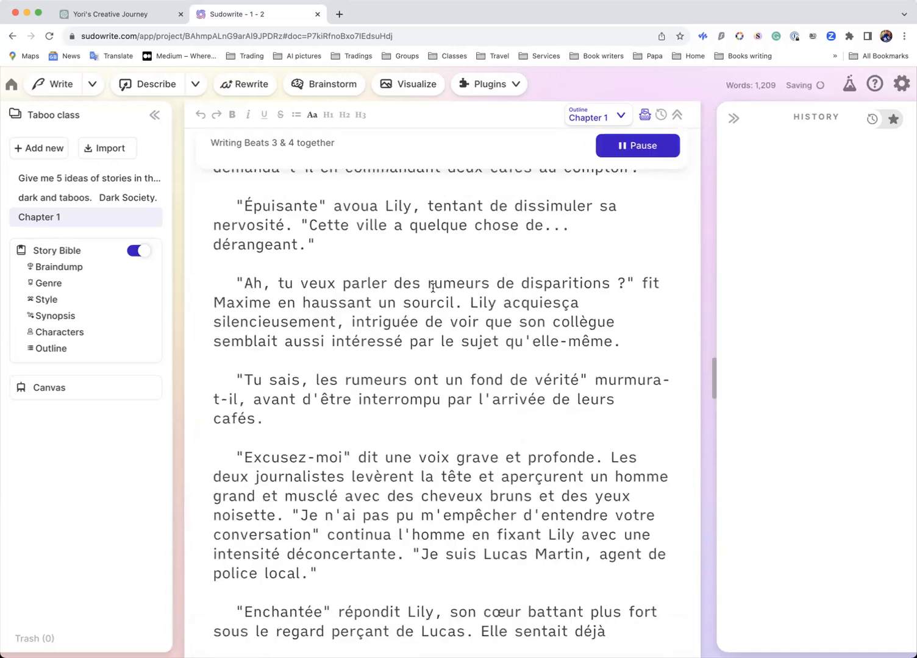
scroll(432, 288, "down", 5)
scroll(432, 287, "up", 1)
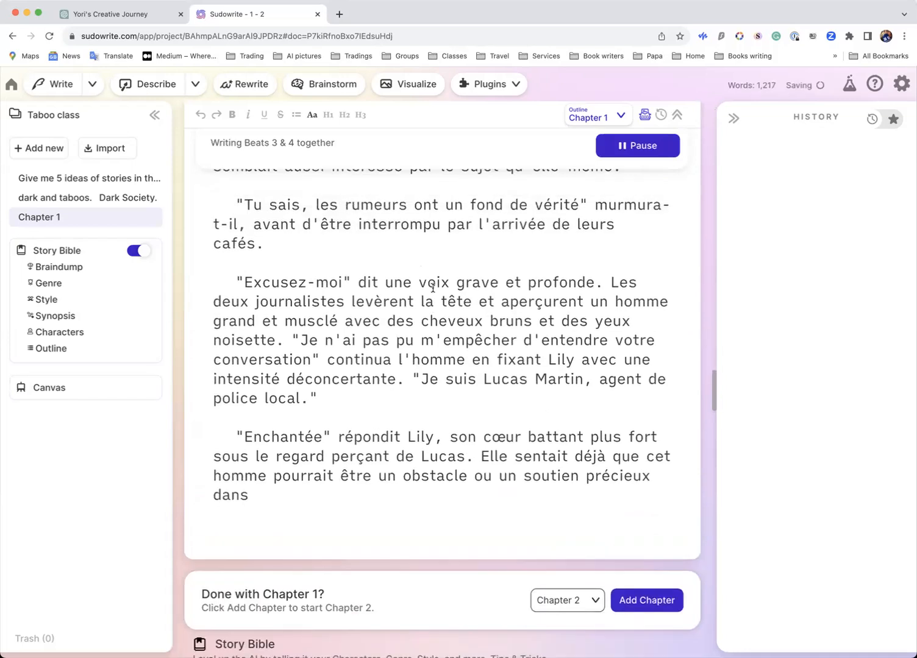
scroll(432, 288, "up", 2)
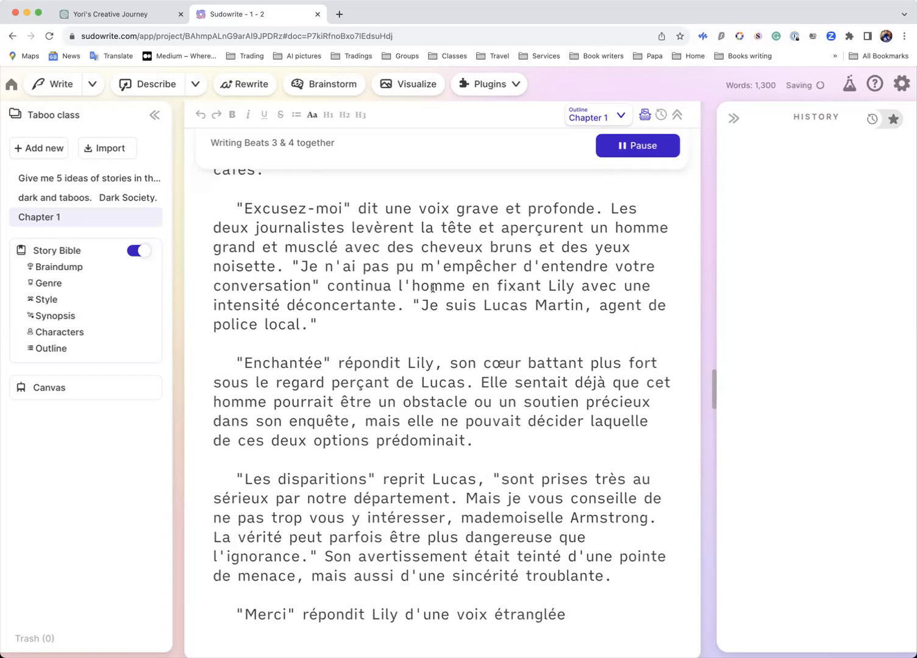
scroll(432, 287, "up", 10)
scroll(433, 287, "up", 6)
scroll(432, 288, "down", 8)
scroll(432, 288, "down", 6)
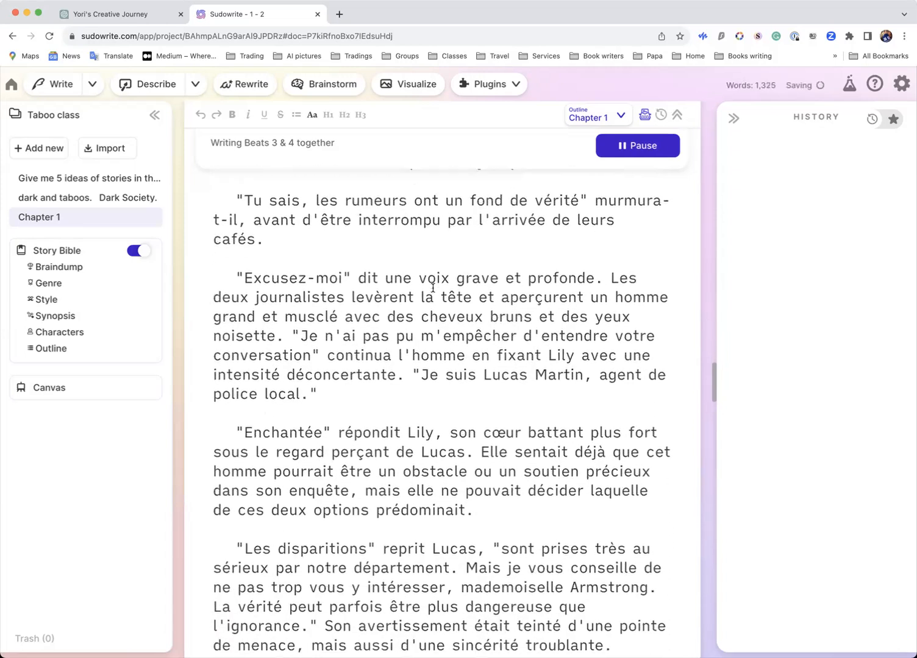
scroll(433, 288, "down", 2)
scroll(432, 288, "down", 1)
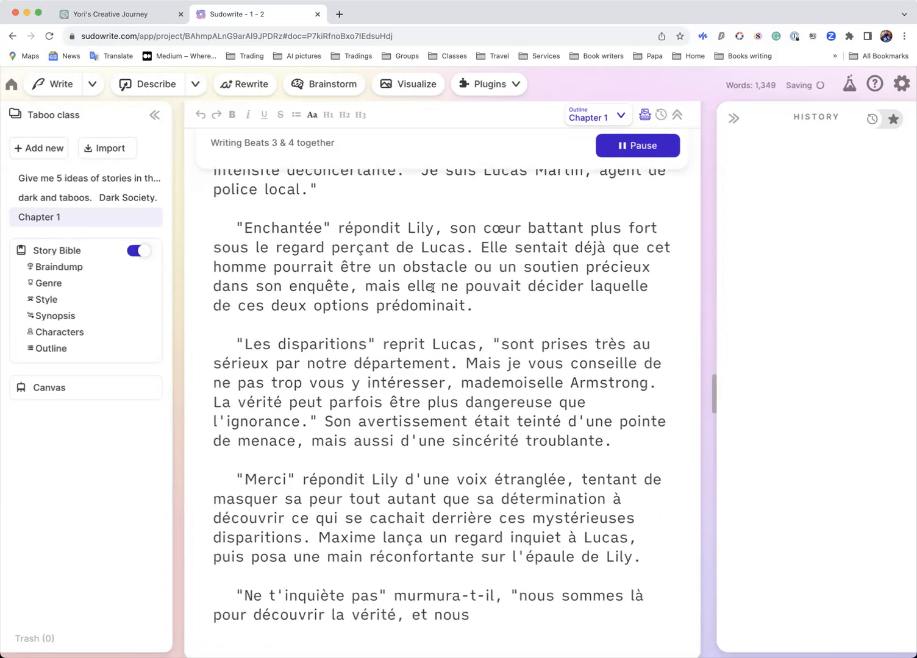
scroll(432, 288, "down", 2)
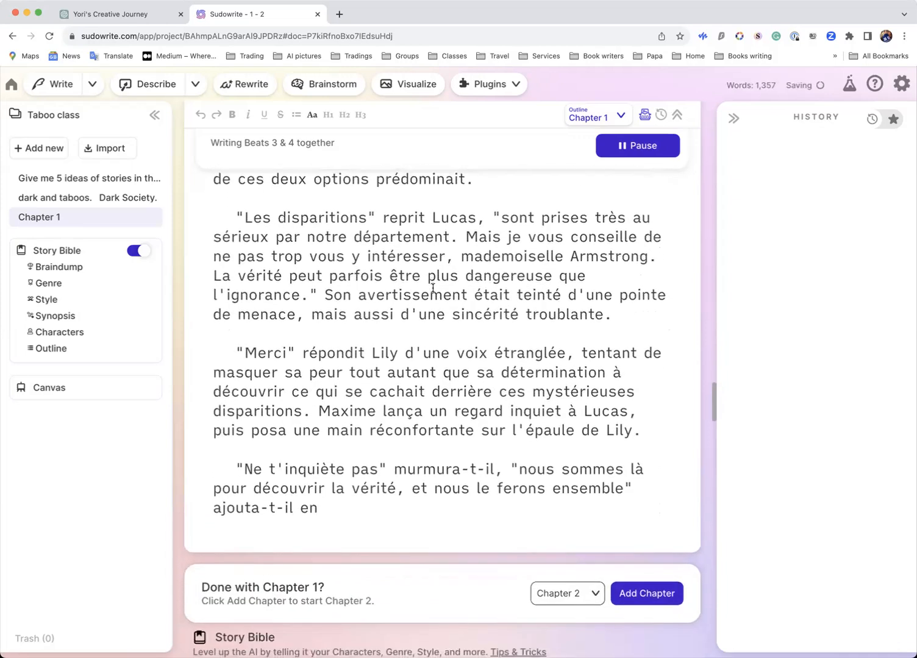
Step: Review the opening prose of beats 5 and 6 and pause the Chapter 1 generation at the end of those beats
scroll(432, 288, "up", 2)
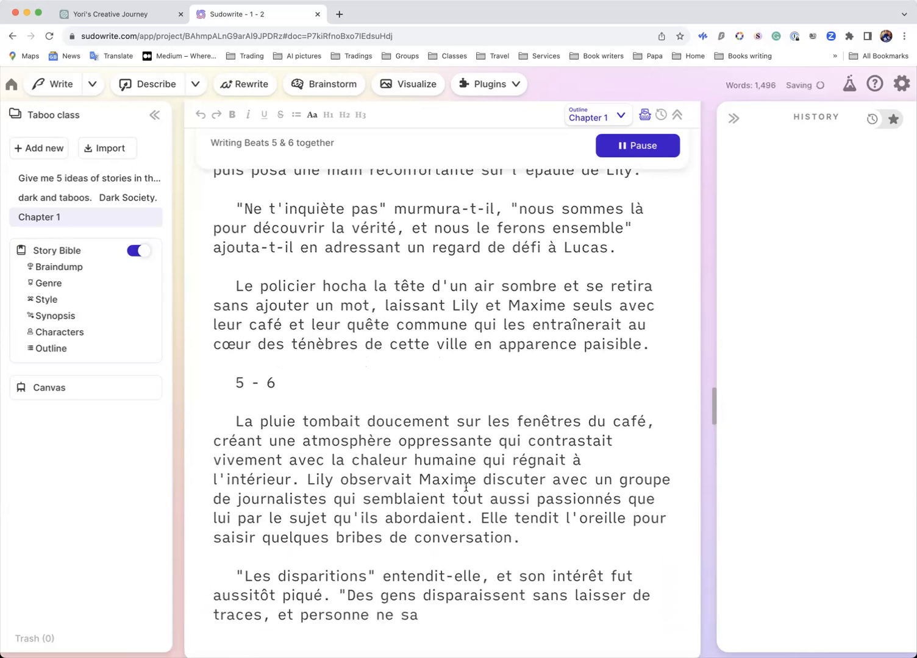
scroll(466, 487, "down", 4)
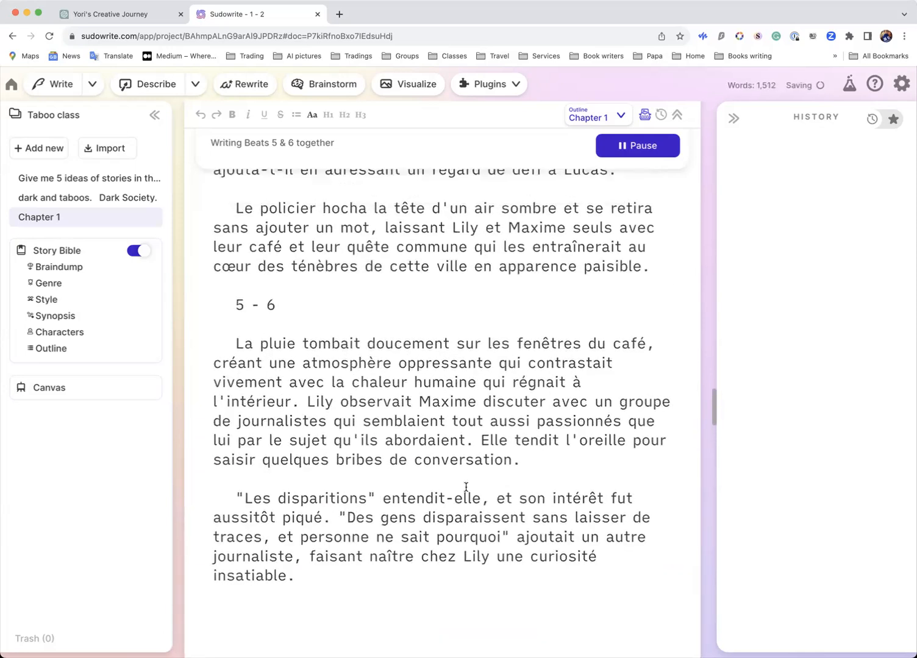
scroll(466, 488, "down", 1)
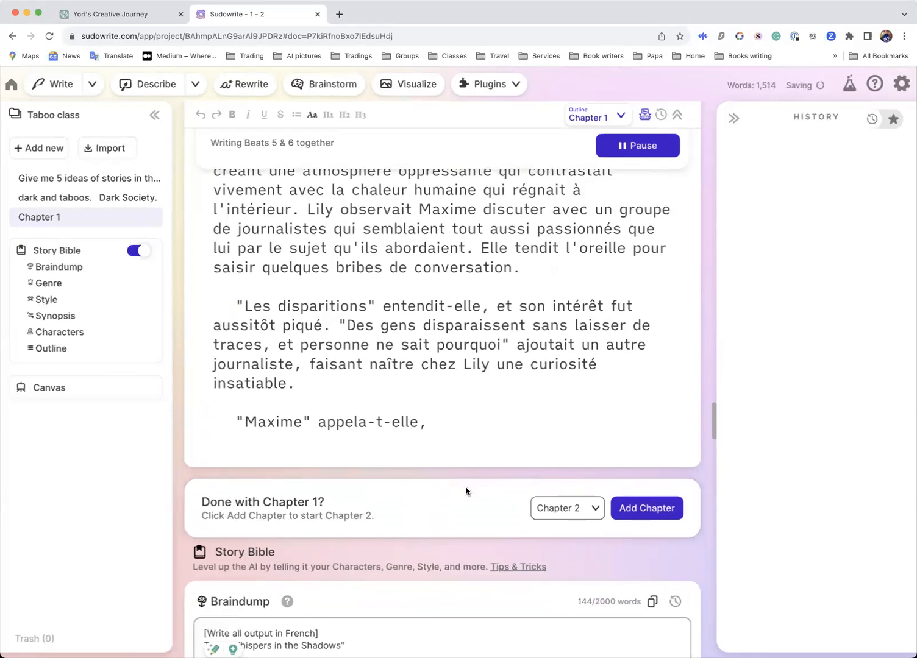
scroll(465, 487, "up", 3)
scroll(466, 487, "down", 5)
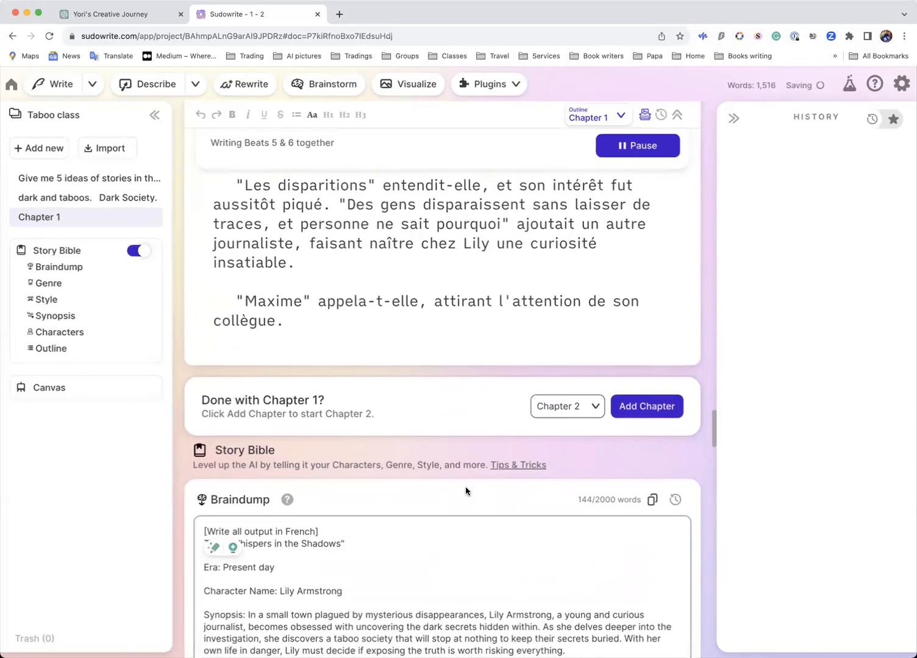
scroll(466, 488, "up", 5)
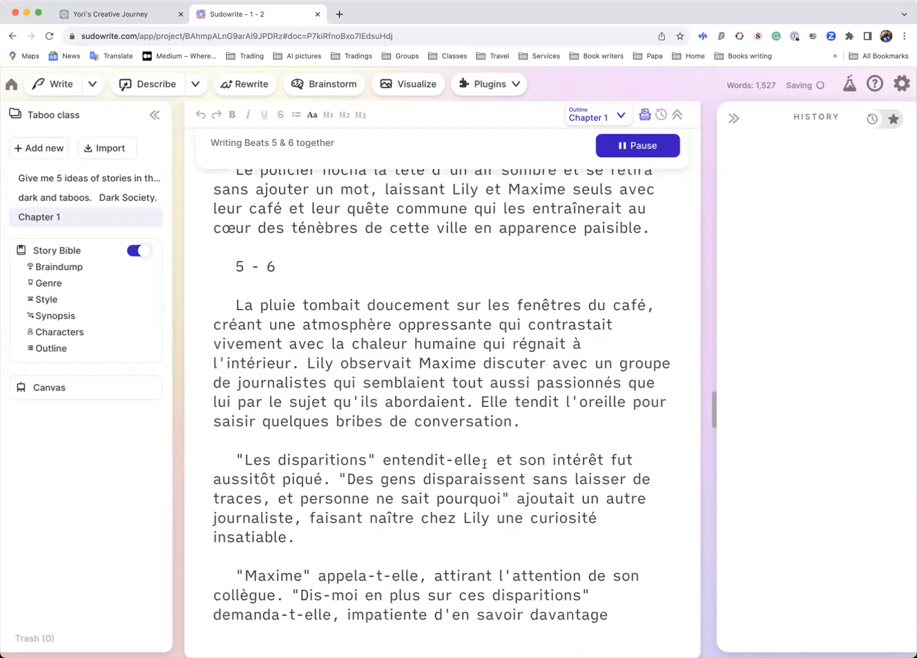
left_click(620, 147)
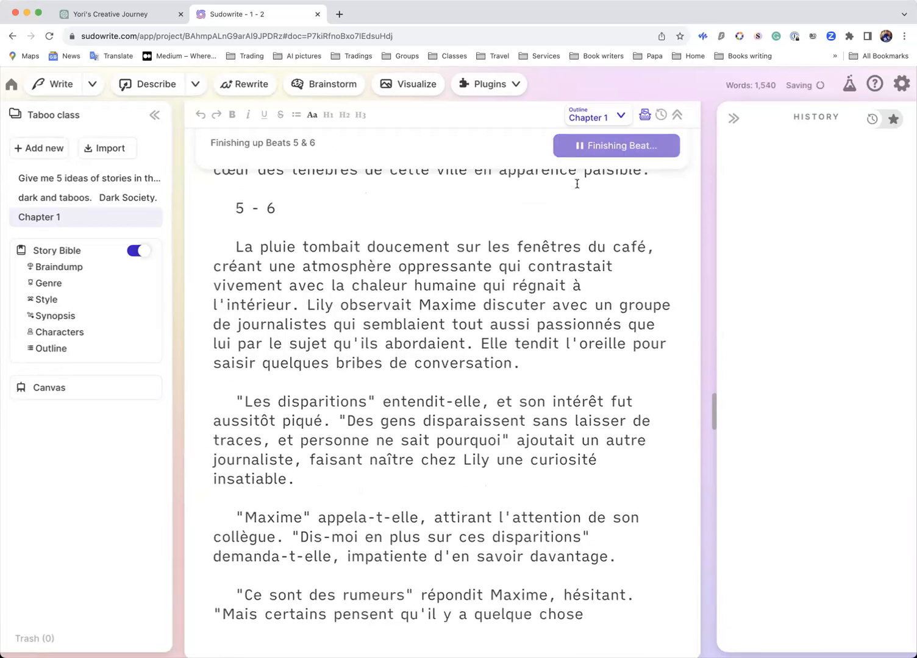
scroll(577, 184, "down", 4)
scroll(576, 184, "up", 4)
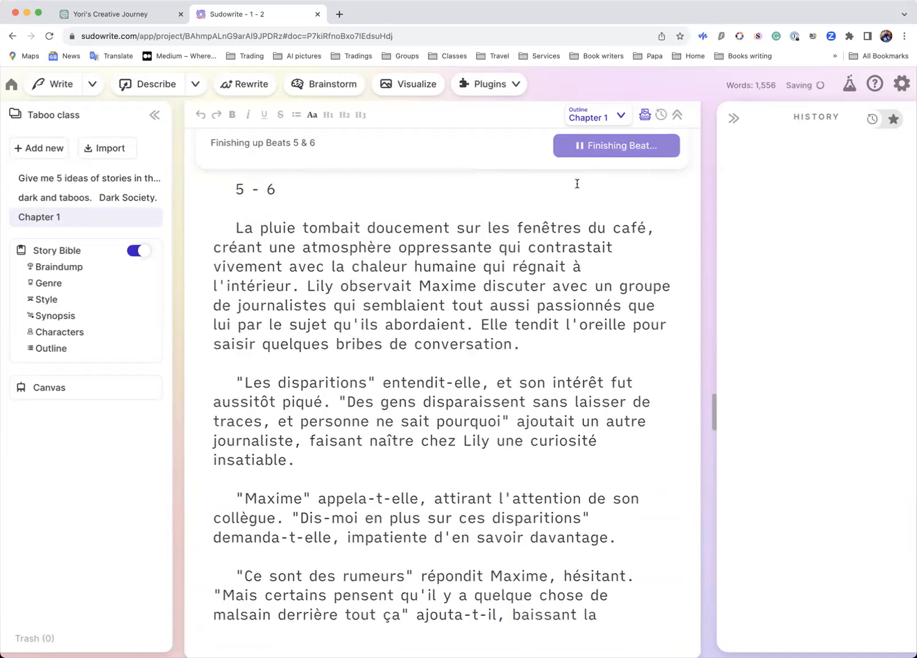
scroll(577, 184, "up", 1)
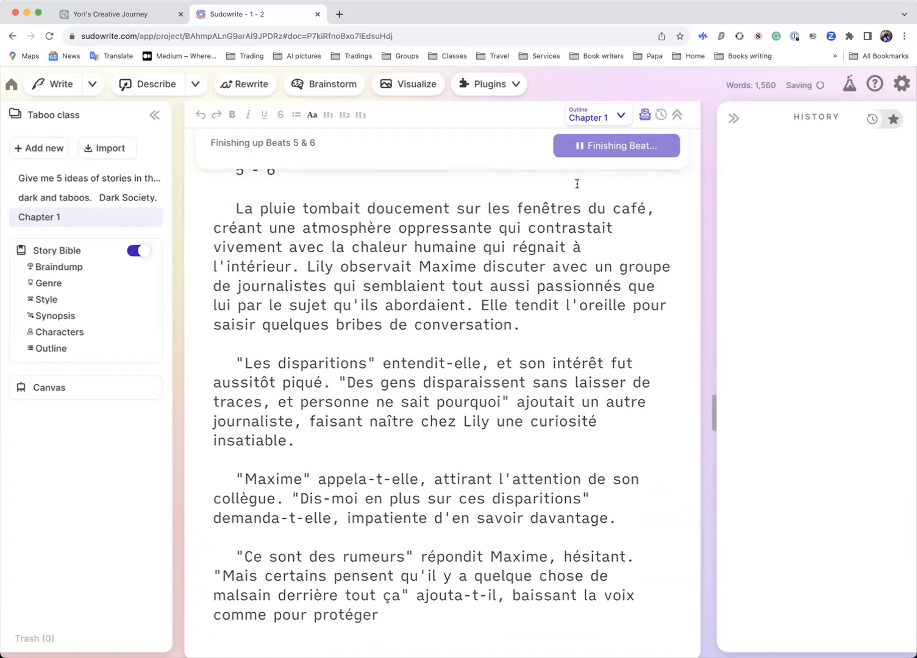
scroll(575, 184, "up", 2)
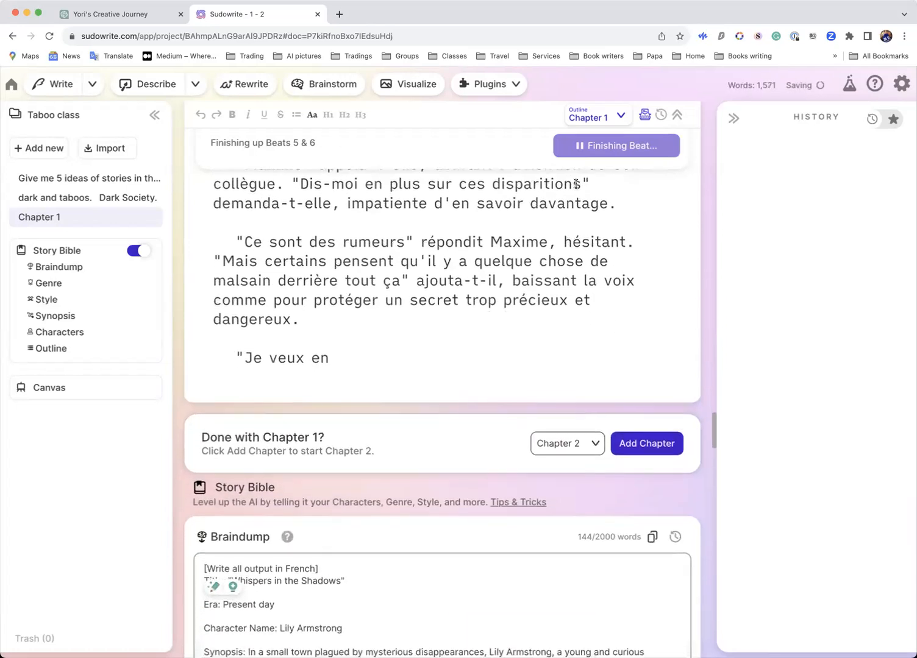
Step: Read the beats 5 and 6 prose of Chapter 1 from the rainy café opening through to the library scene
scroll(575, 183, "up", 4)
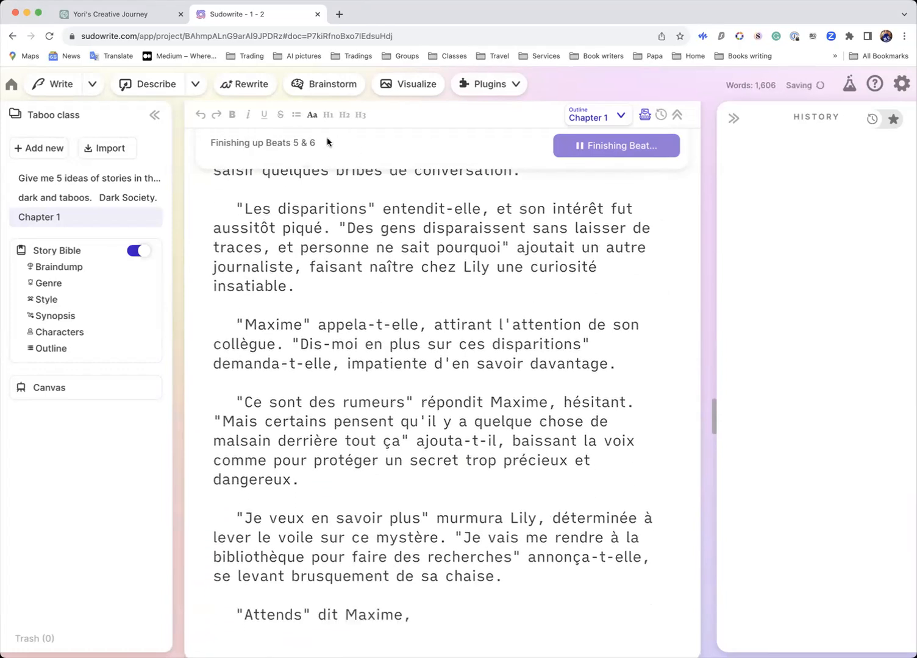
scroll(369, 195, "down", 5)
scroll(368, 196, "up", 5)
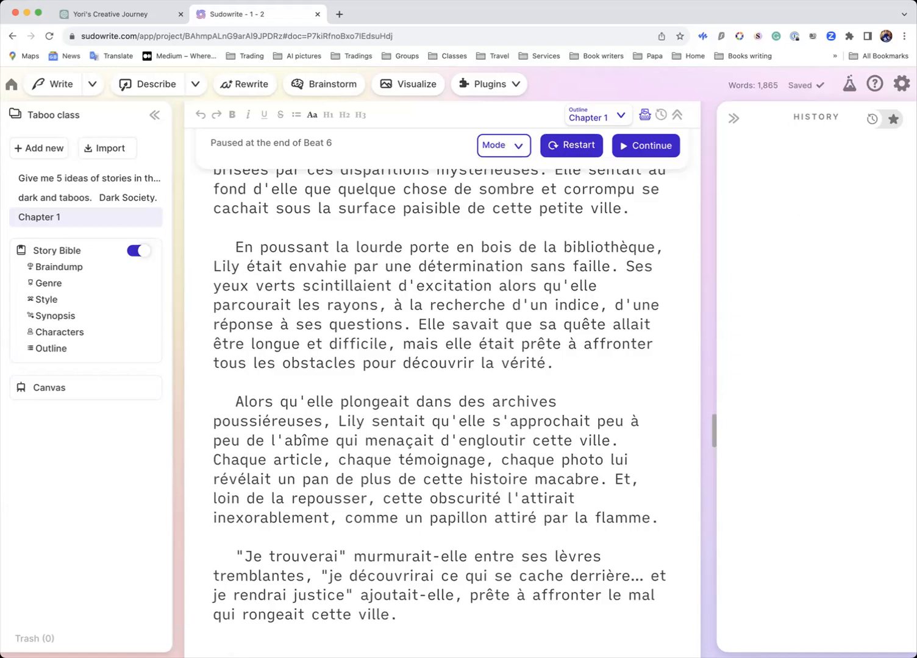
scroll(622, 403, "down", 10)
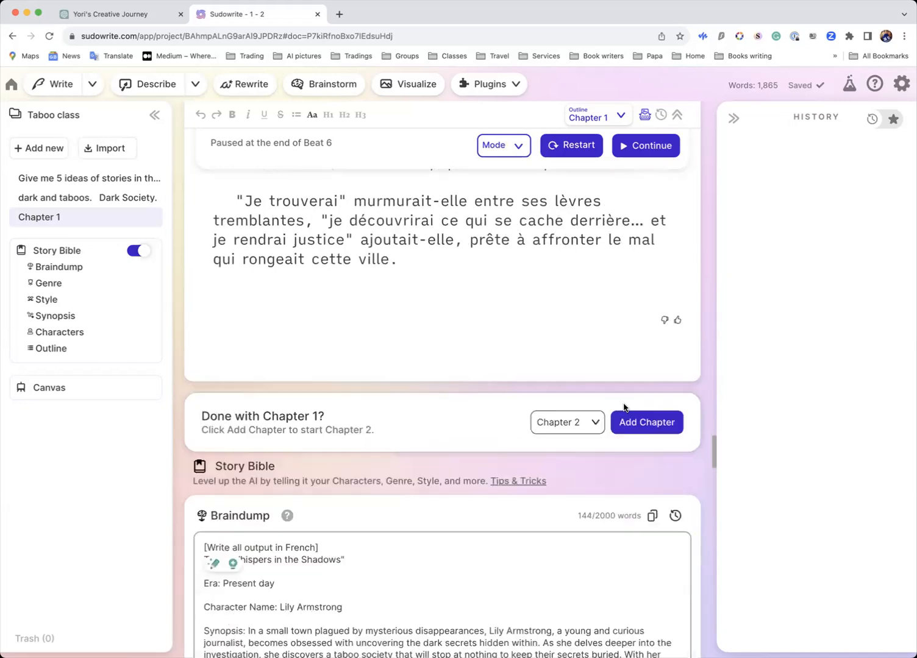
scroll(622, 403, "up", 8)
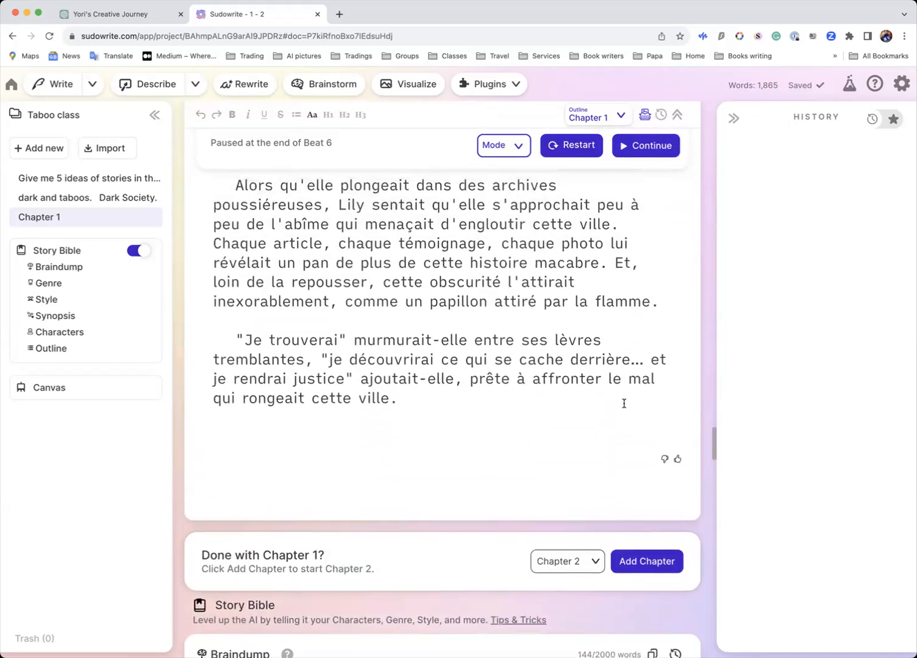
scroll(624, 403, "up", 10)
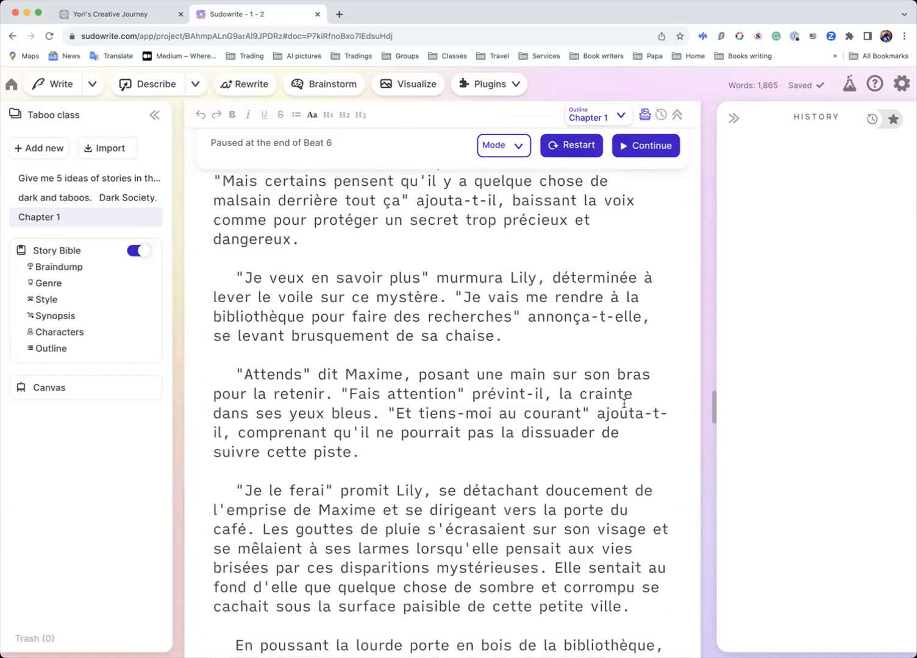
scroll(623, 403, "up", 6)
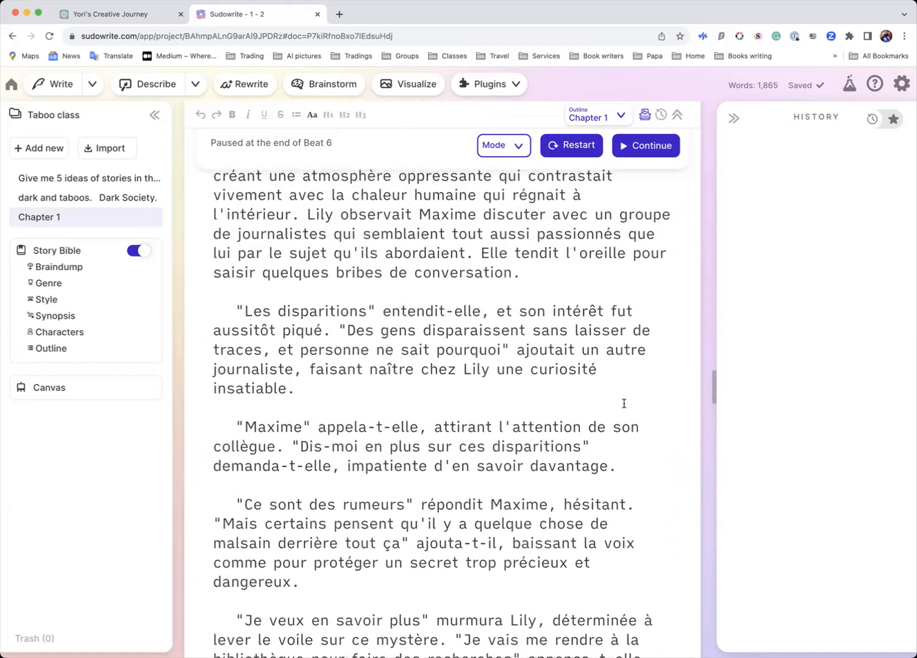
scroll(624, 403, "up", 4)
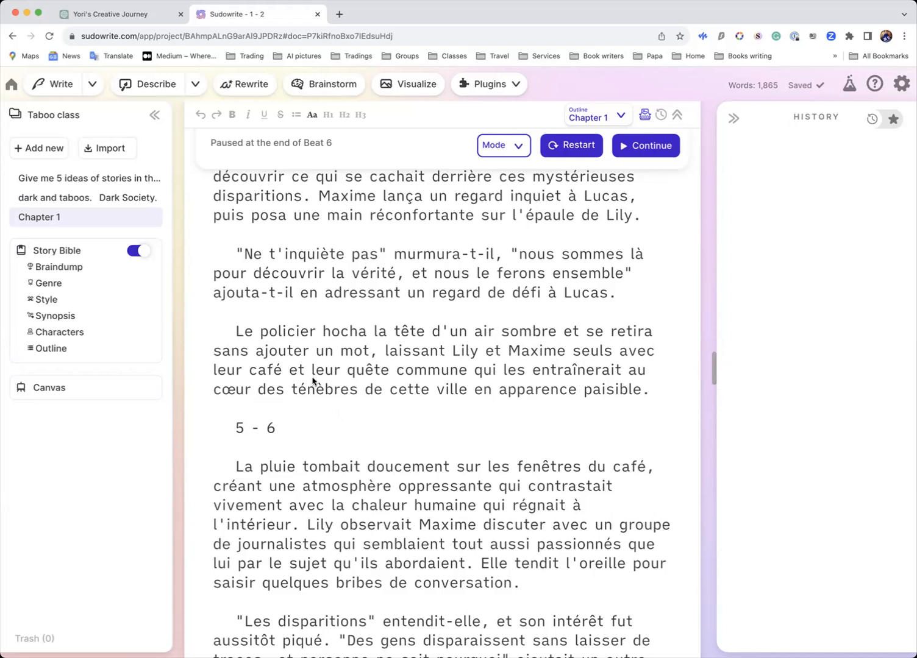
Step: Remove the "Shocking dialogue" line from the end of the Story Bible's Genre text
left_click(58, 286)
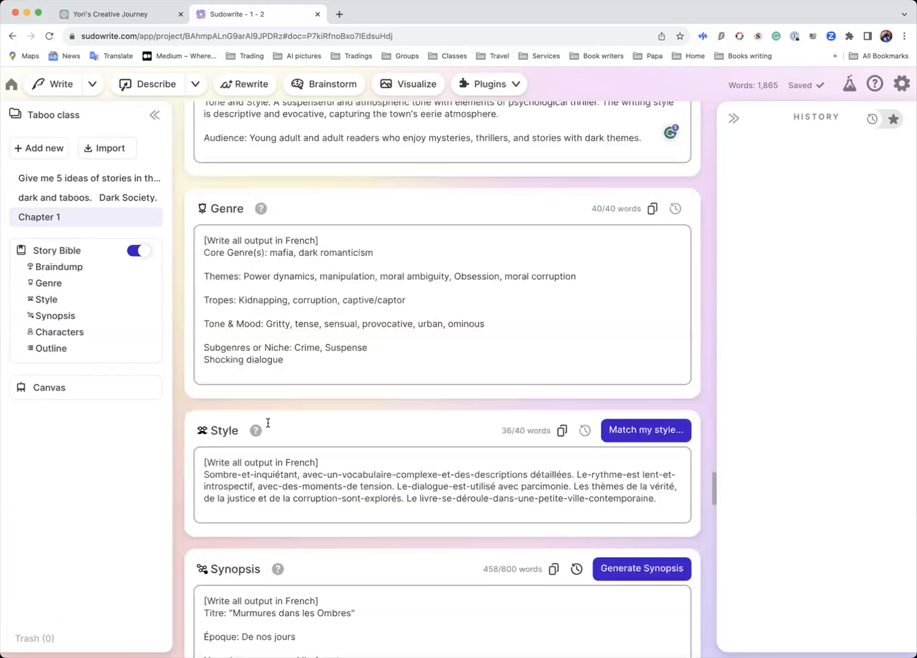
scroll(350, 379, "down", 2)
scroll(321, 259, "up", 1)
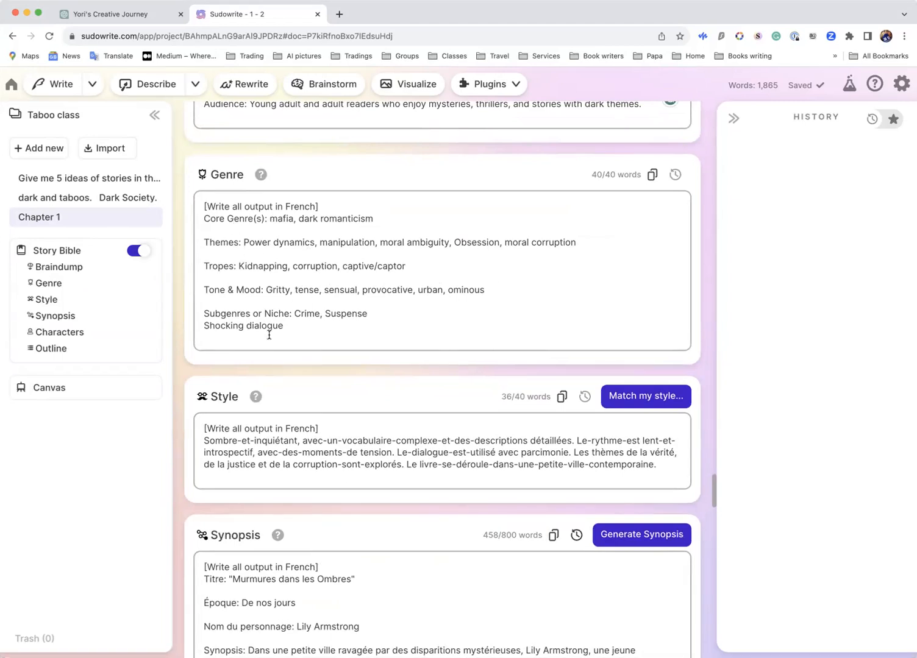
left_click_drag(297, 327, 202, 328)
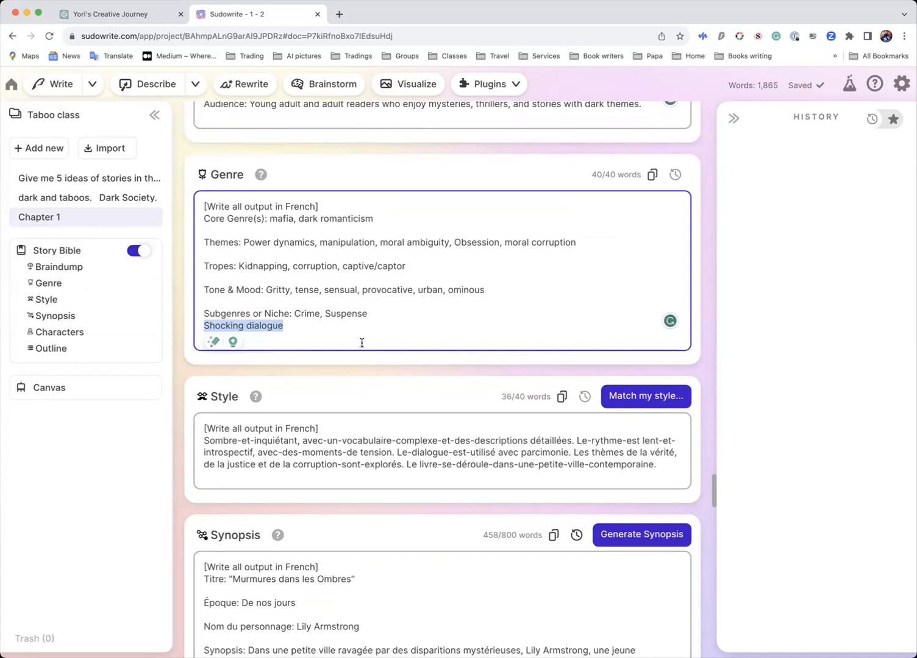
key("super+v")
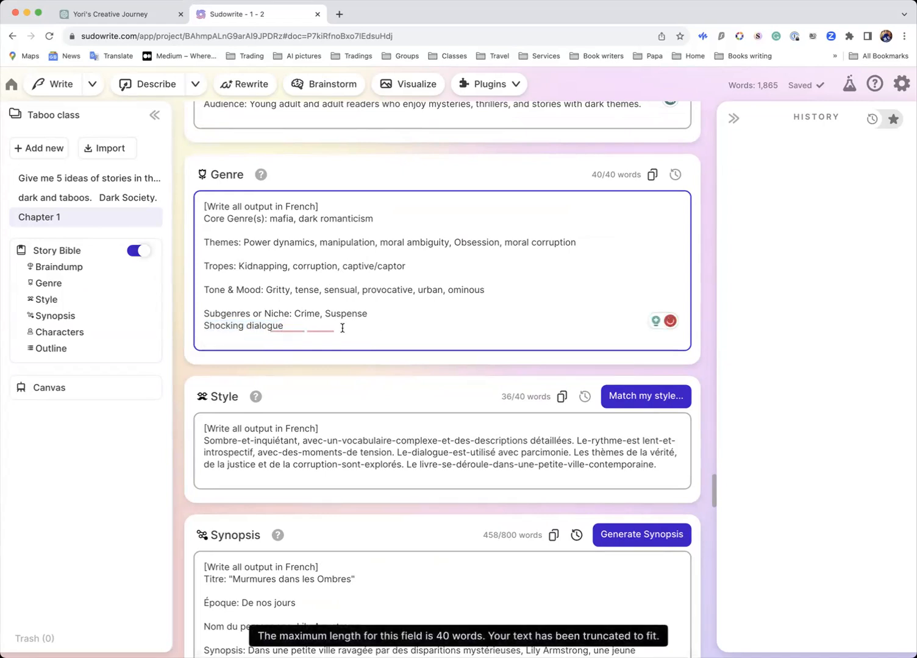
left_click_drag(328, 326, 195, 323)
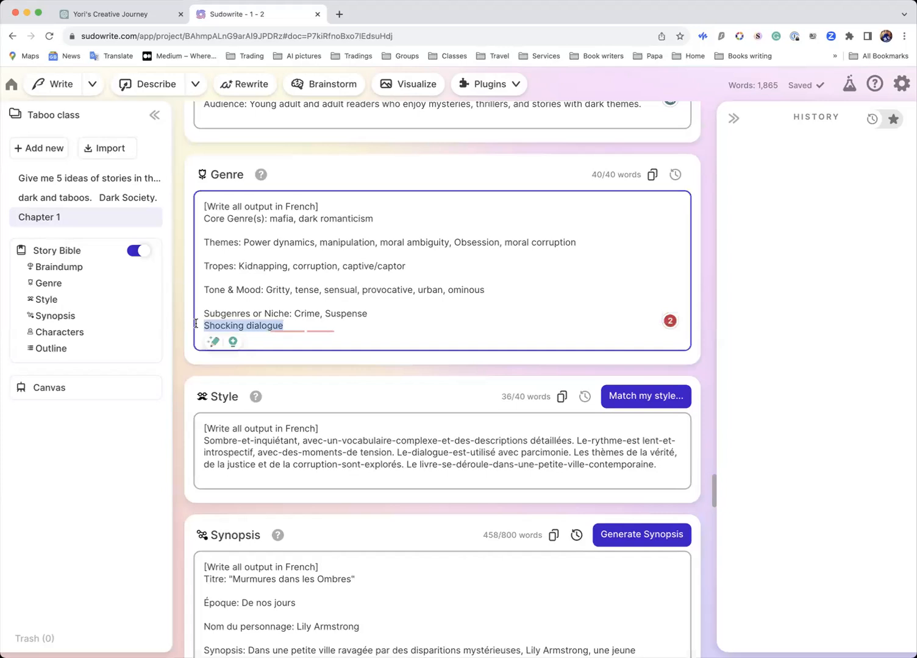
key("BackSpace")
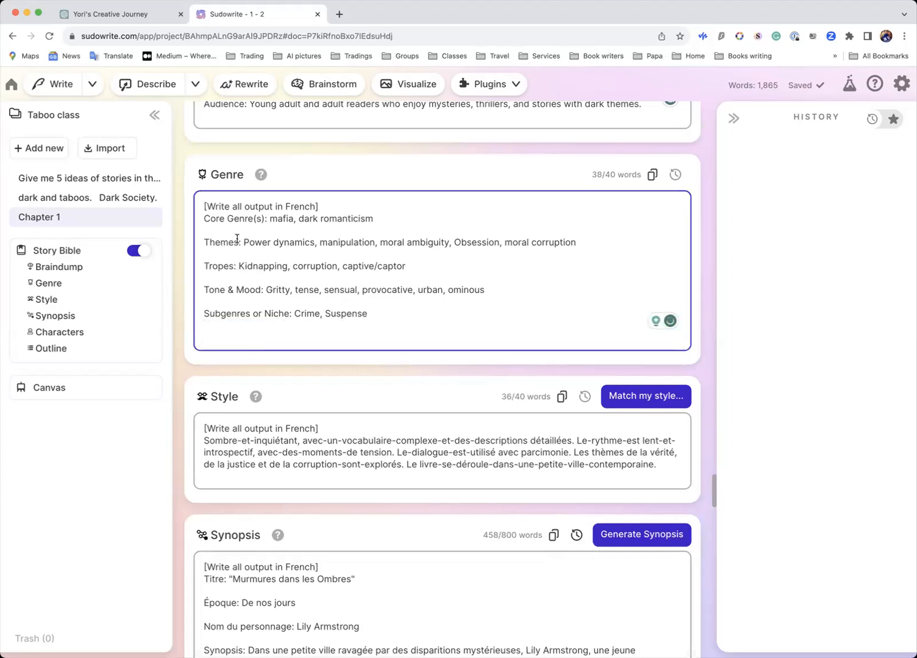
Step: Strip the "Themes:", "Tropes:" and "Tone & Mood:" labels from the Genre text, keeping the terms that follow them
left_click_drag(243, 242, 203, 241)
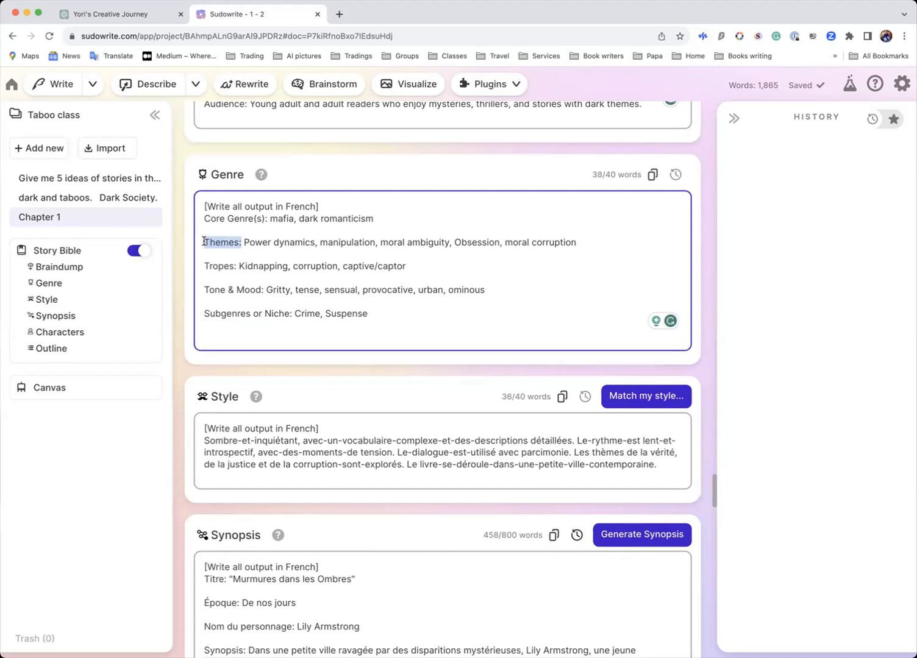
key("BackSpace")
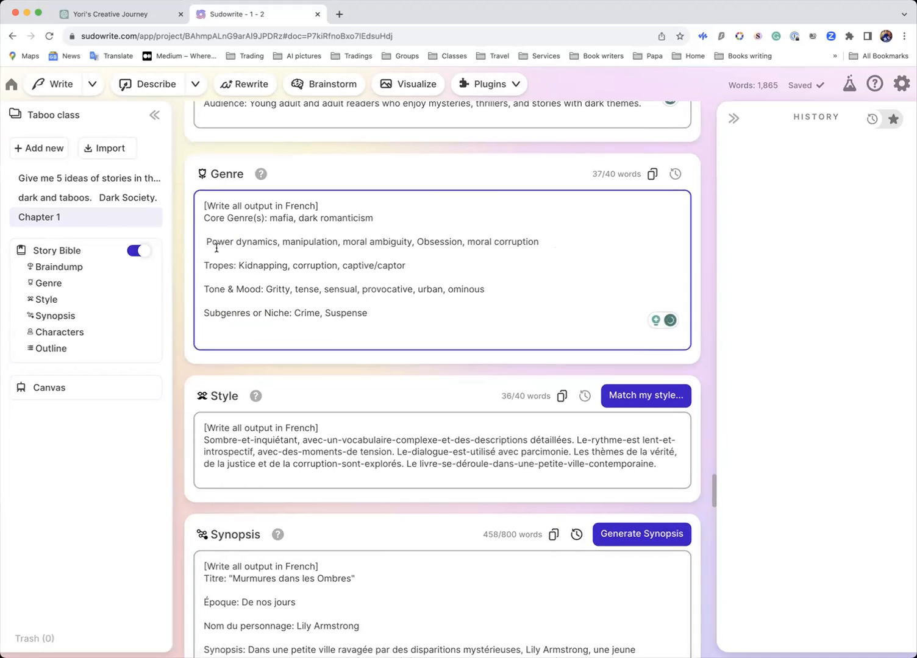
key("Delete")
left_click_drag(236, 266, 195, 268)
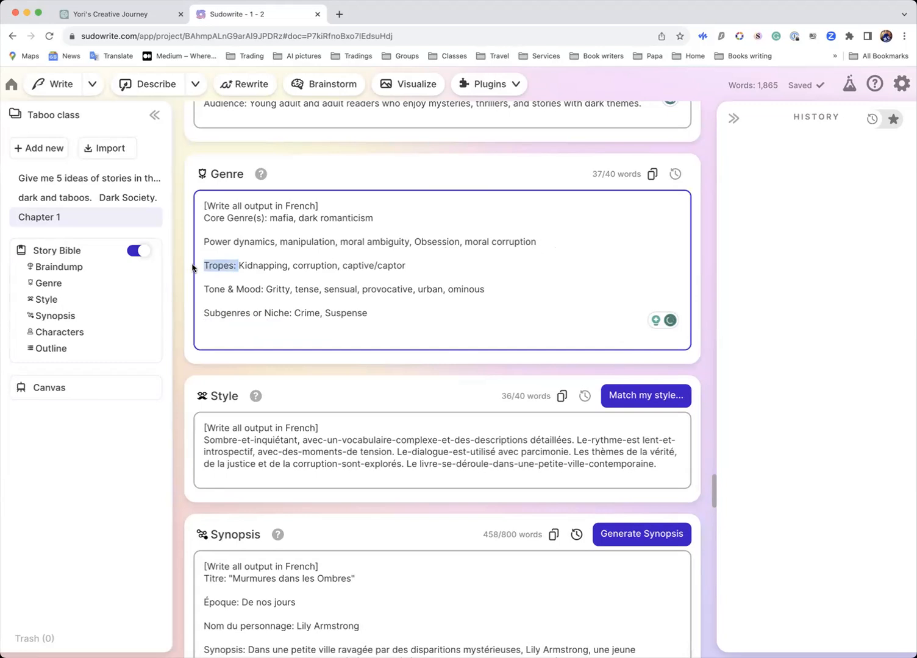
key("BackSpace")
key("Delete")
left_click_drag(265, 291, 182, 291)
key("BackSpace")
key("Delete")
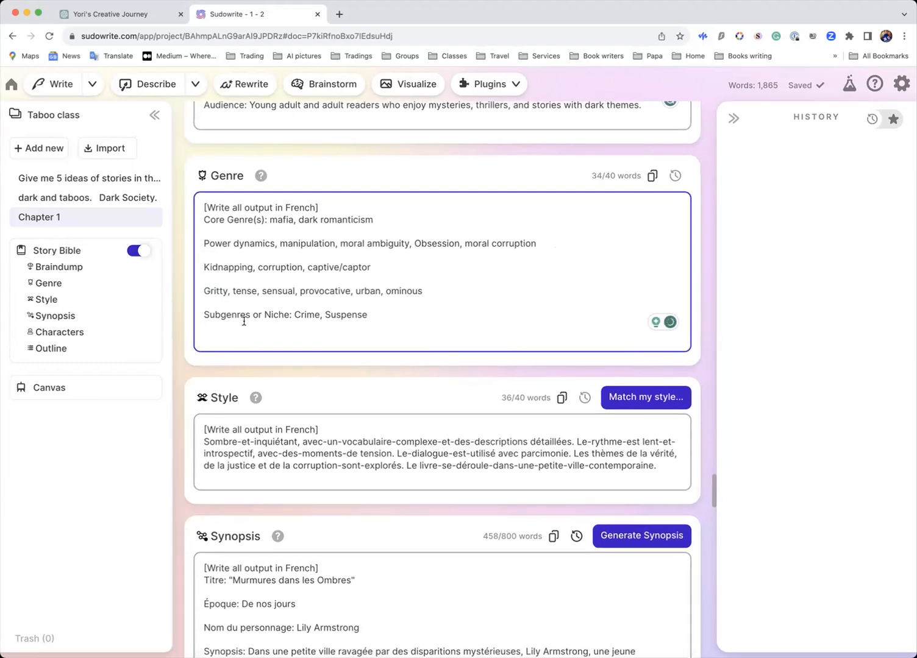
Step: Add "French is more flowery and poetic." as the last line of the Genre text and copy that line
left_click(300, 330)
type("French is more flowery, poetic.")
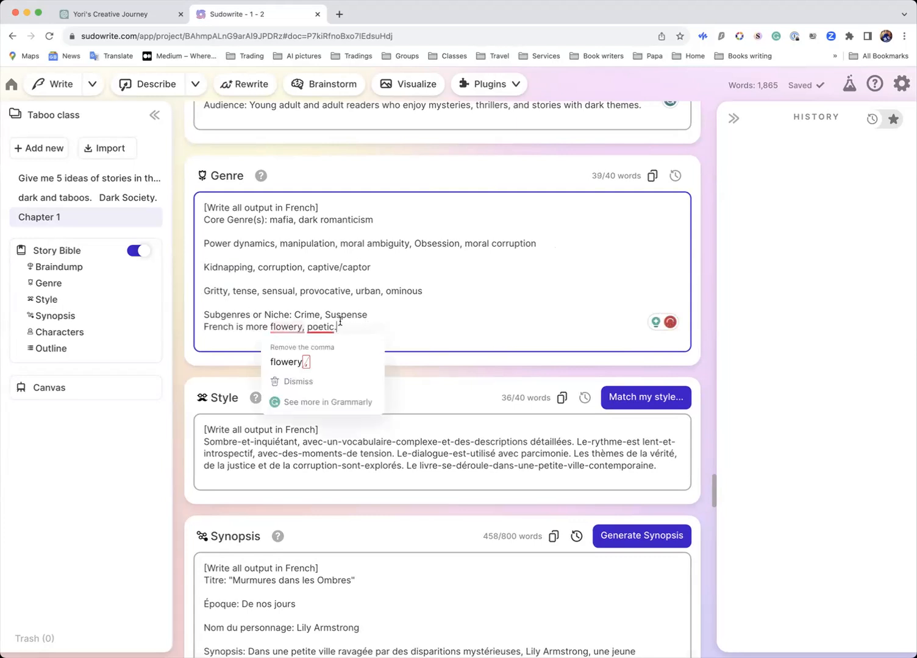
mouse_move(286, 327)
left_click(292, 363)
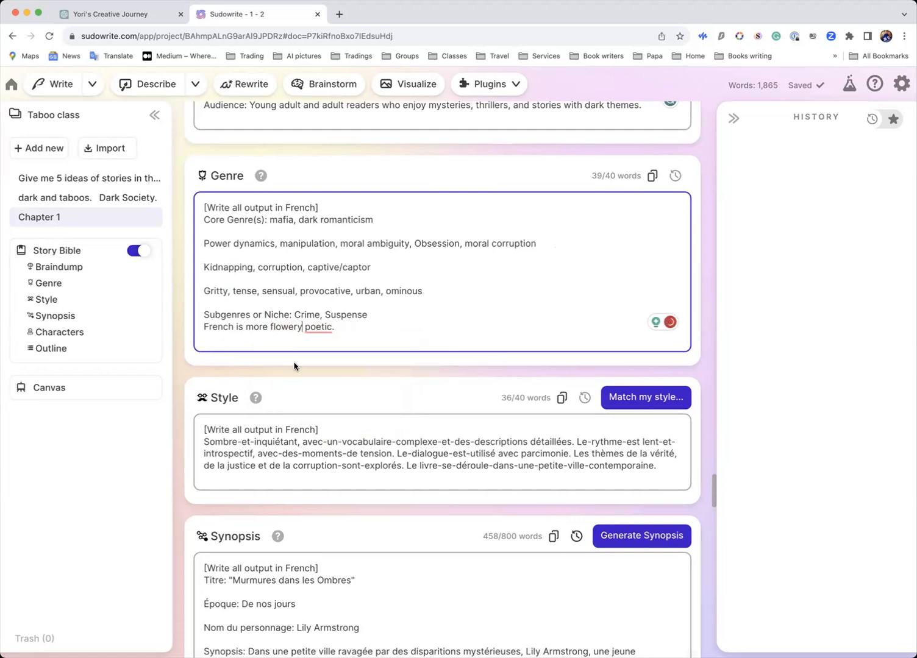
mouse_move(325, 328)
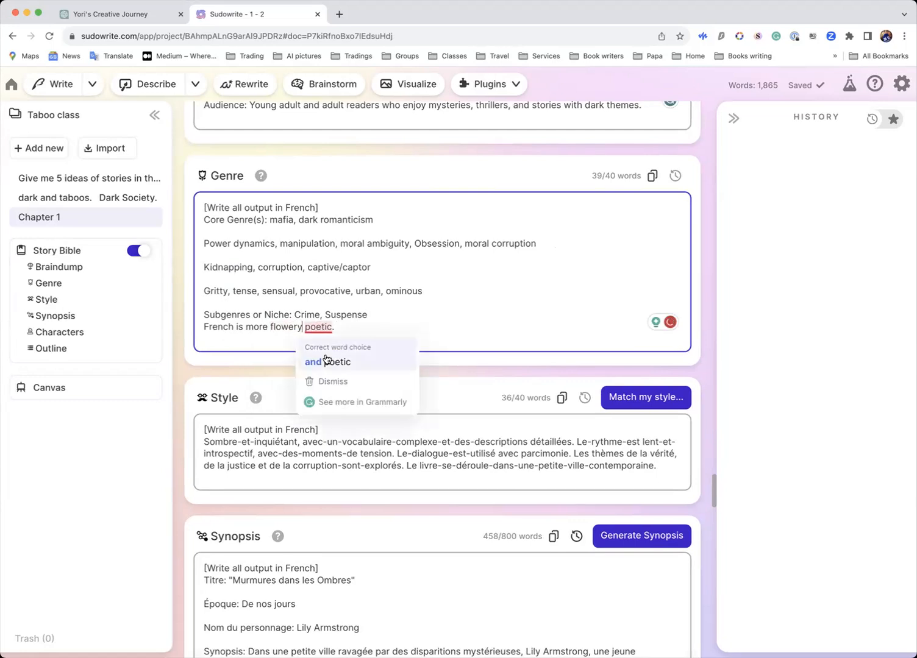
left_click(329, 364)
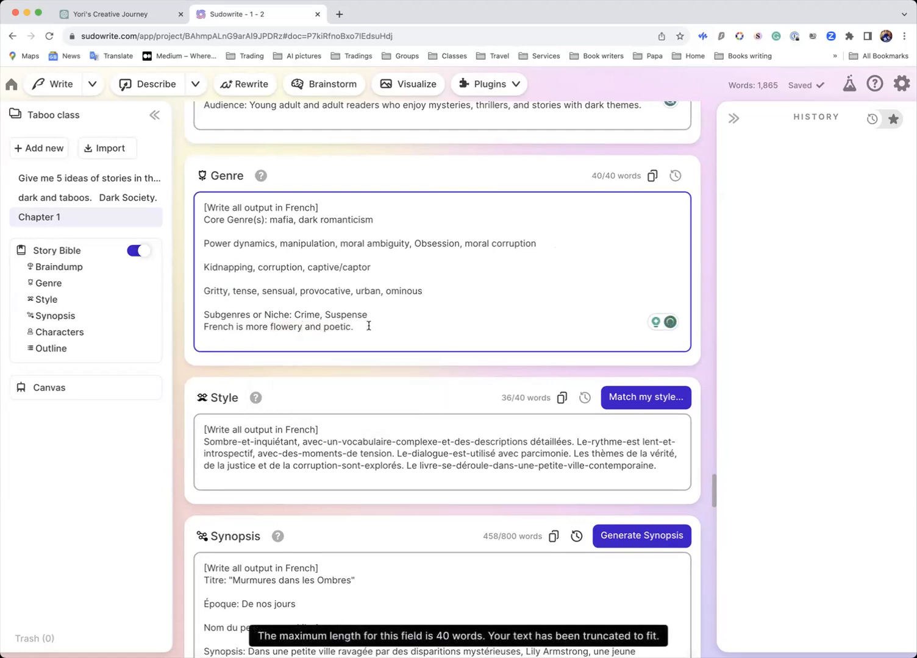
left_click_drag(365, 323, 204, 317)
key("super+c")
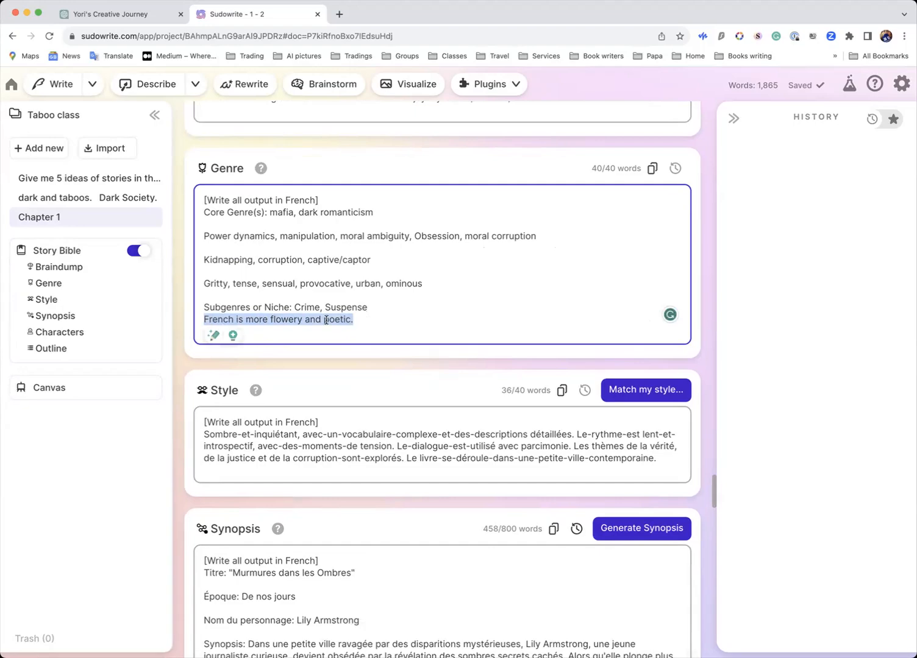
Step: Add Chapter 2 to the project and generate its beats from the outline
scroll(442, 296, "up", 12)
scroll(443, 296, "up", 15)
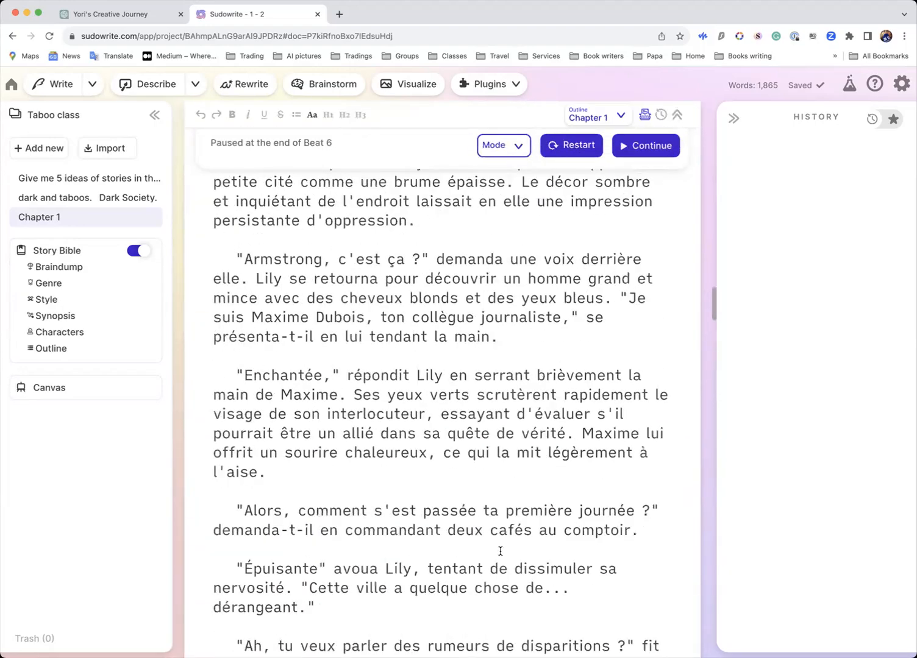
scroll(500, 551, "down", 15)
scroll(500, 550, "down", 10)
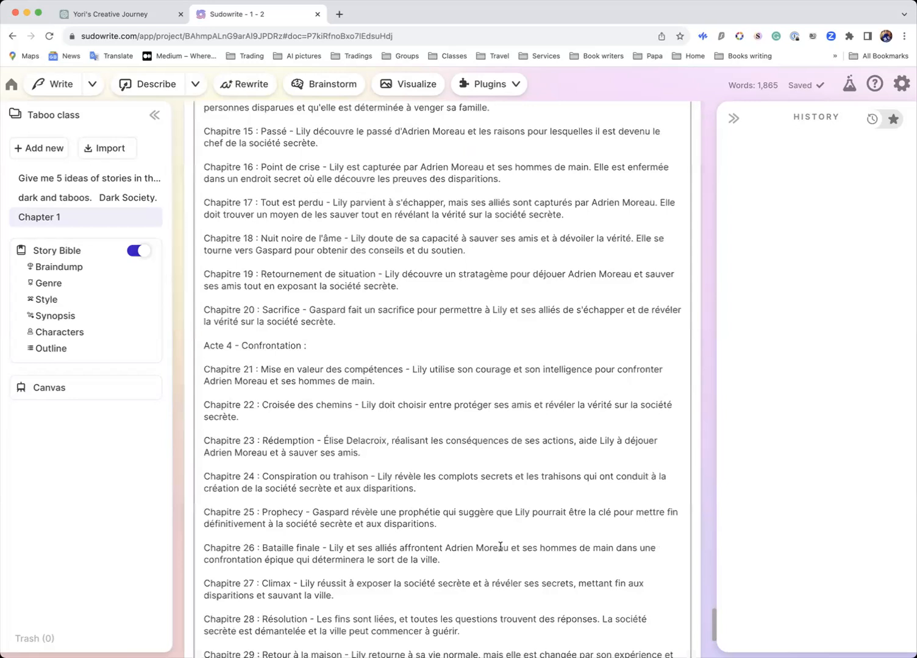
scroll(603, 624, "down", 5)
left_click(634, 617)
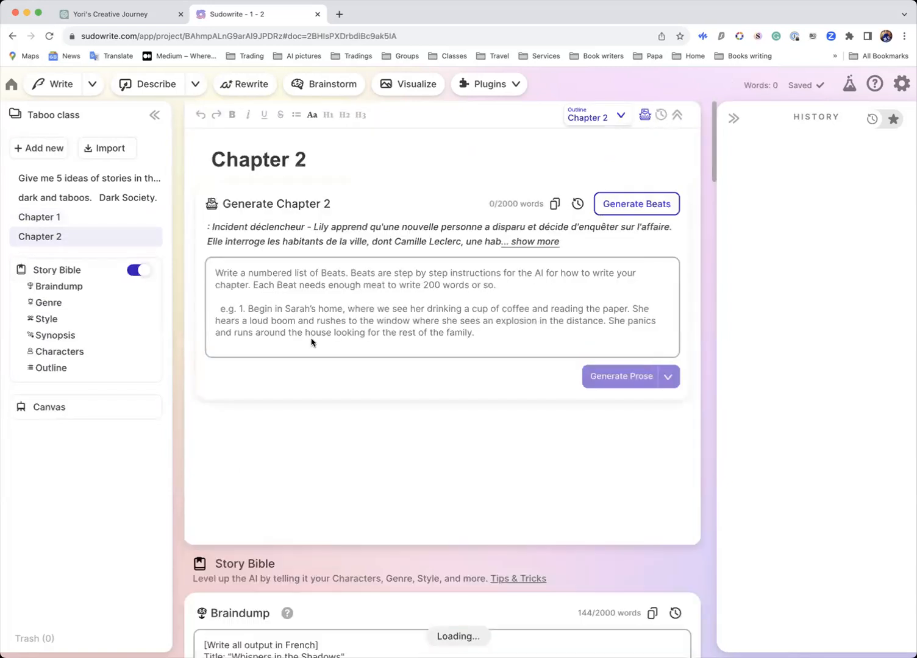
left_click(625, 209)
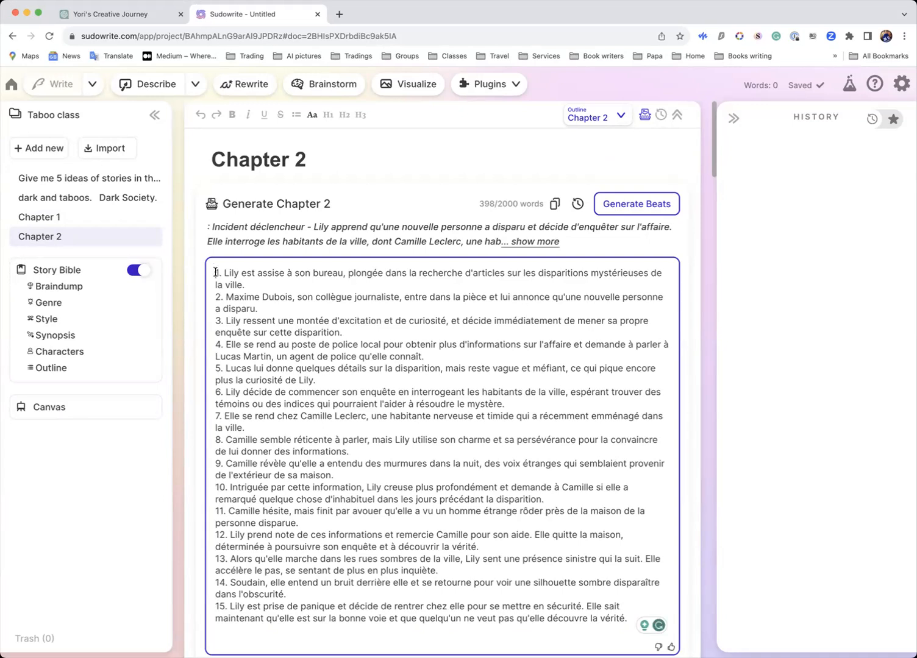
Step: Insert the copied line above beat 1 of Chapter 2 and reword it as "Use more French and flowery and poetic."
key("super+v")
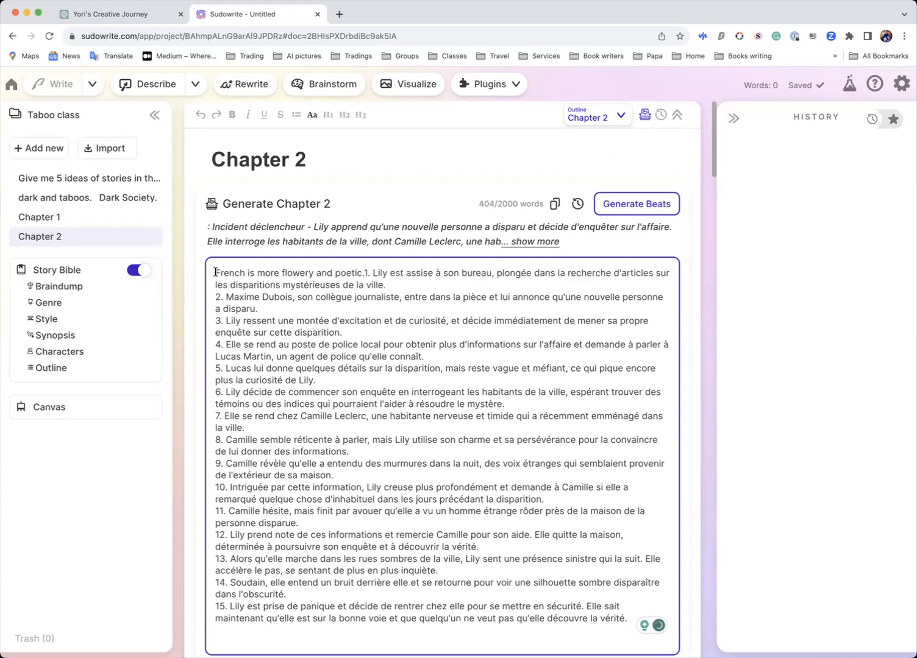
key("Return")
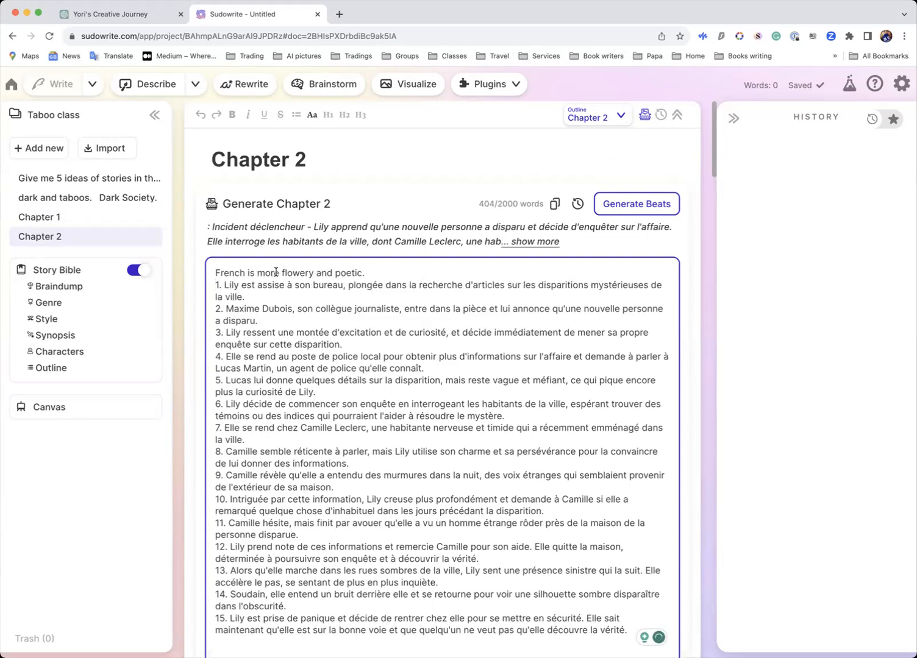
left_click(217, 272)
type("Use")
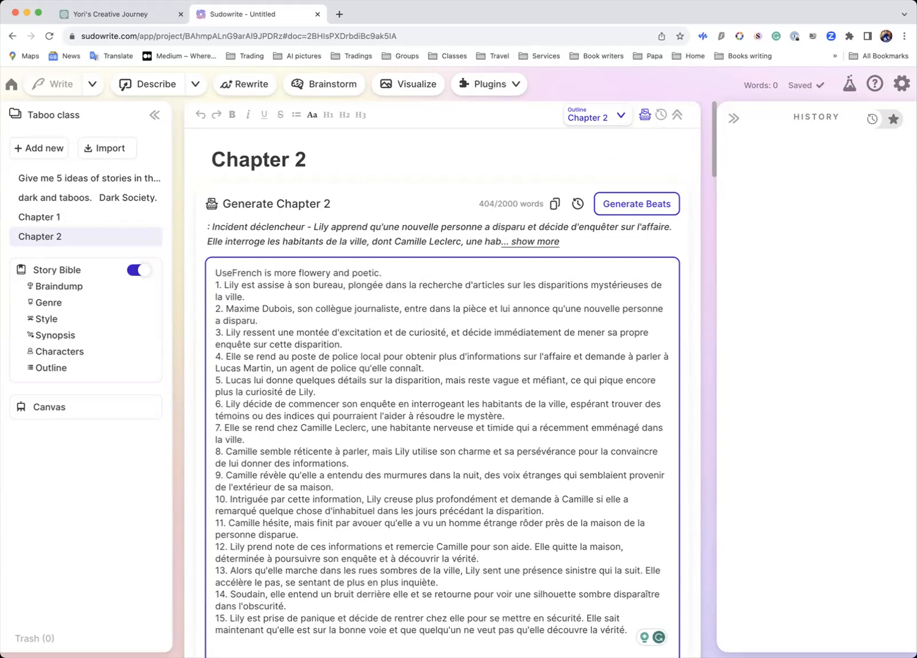
type(" more")
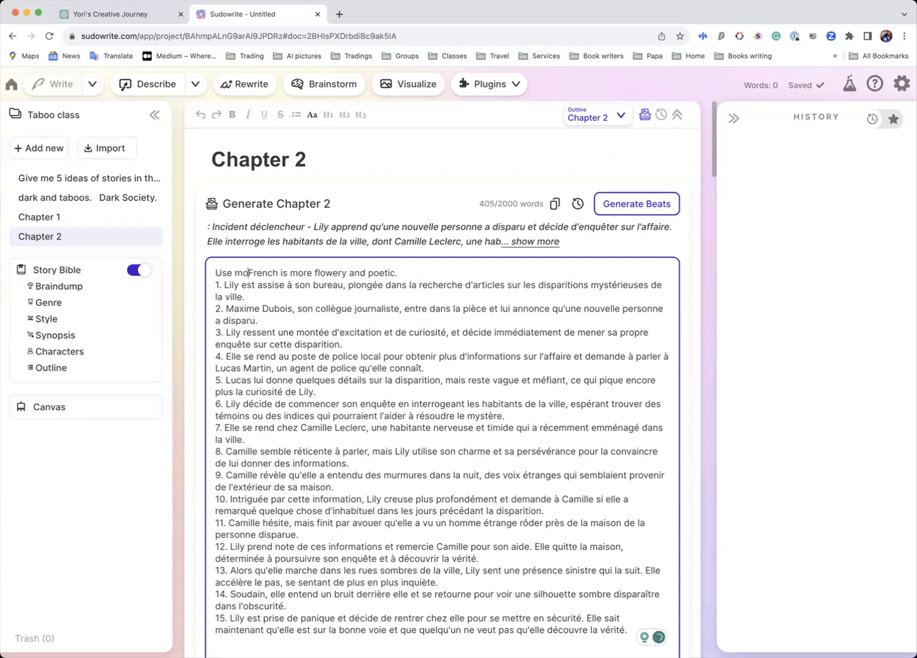
left_click_drag(324, 272, 289, 273)
key("BackSpace")
type("and")
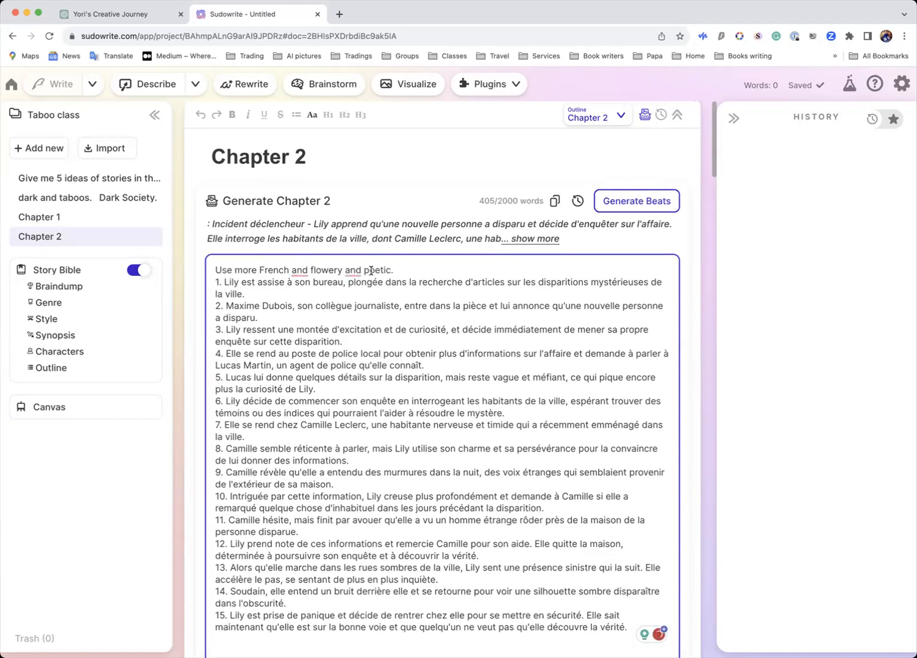
Step: Refine the instruction above the Chapter 2 beats to read "[Use more French, flowery and poetic.]"
double_click(298, 270)
key("BackSpace")
type(",")
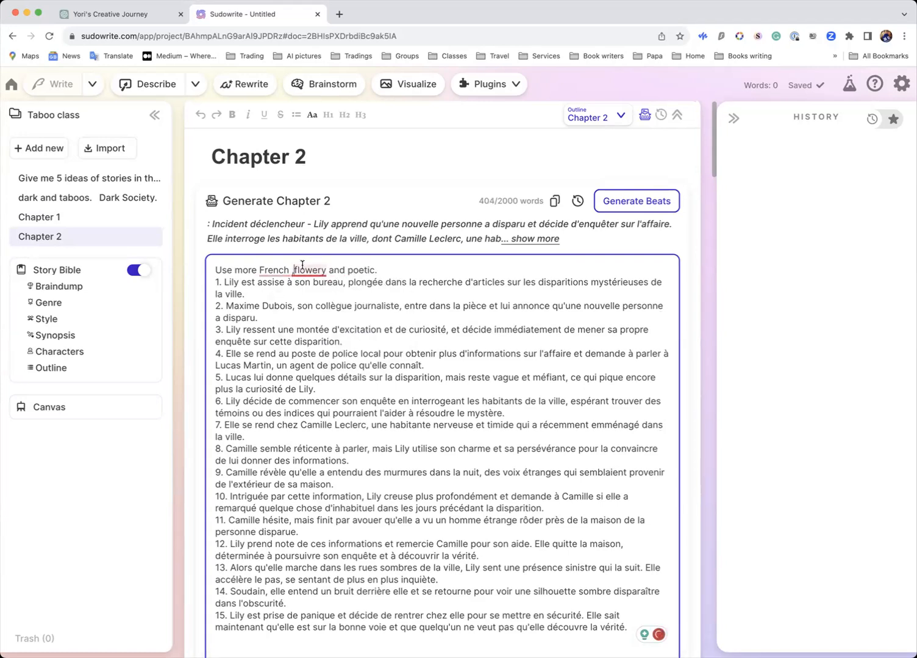
mouse_move(302, 265)
key("BackSpace")
key("BackSpace")
type(",")
left_click(378, 271)
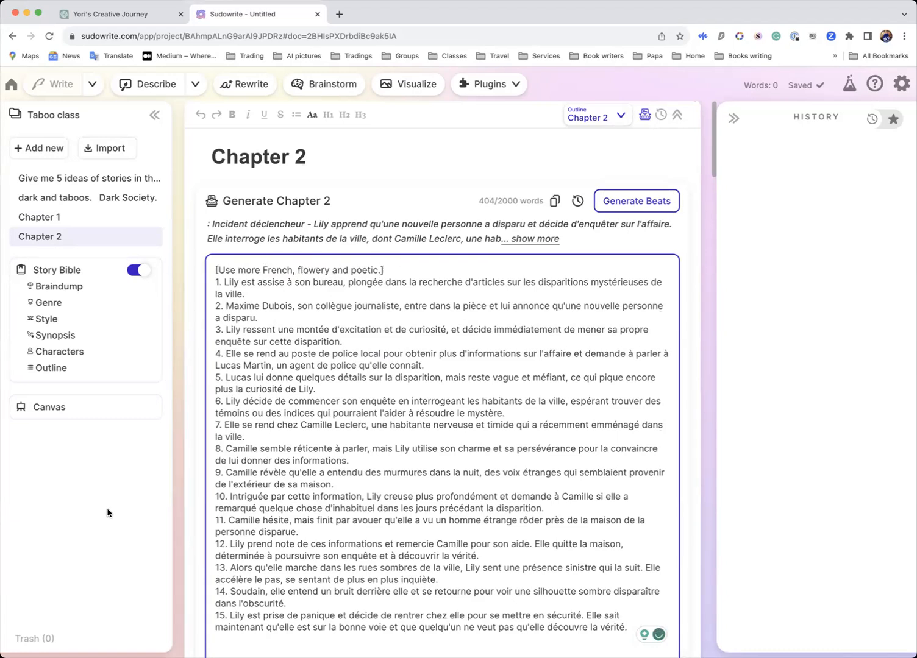
Step: Copy "[Write all output in French]" from the Braindump and insert it on its own line above the existing instruction in the Chapter 2 beats
scroll(221, 503, "down", 4)
scroll(281, 511, "down", 2)
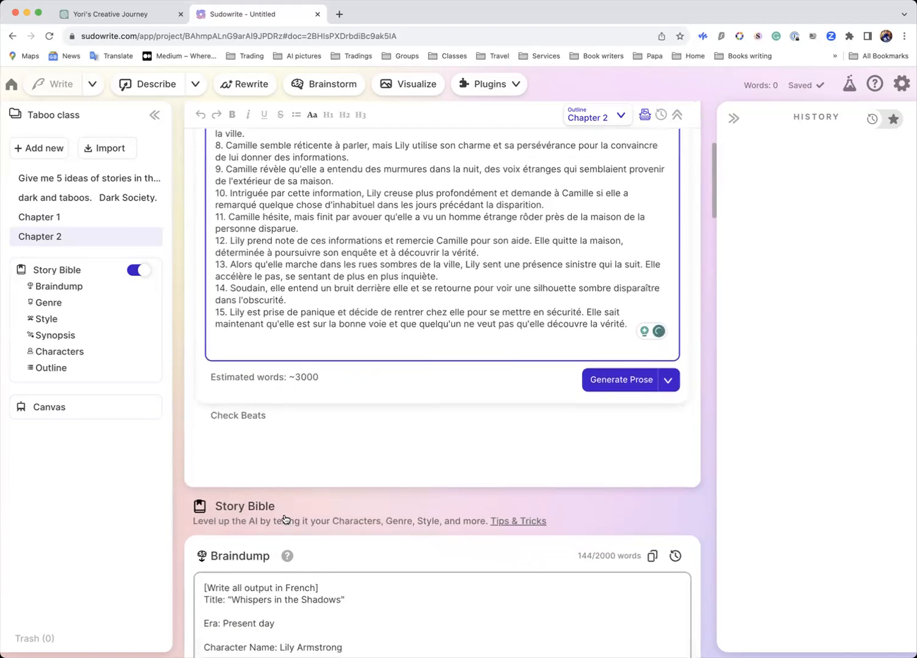
left_click_drag(334, 587, 192, 584)
key("super+c")
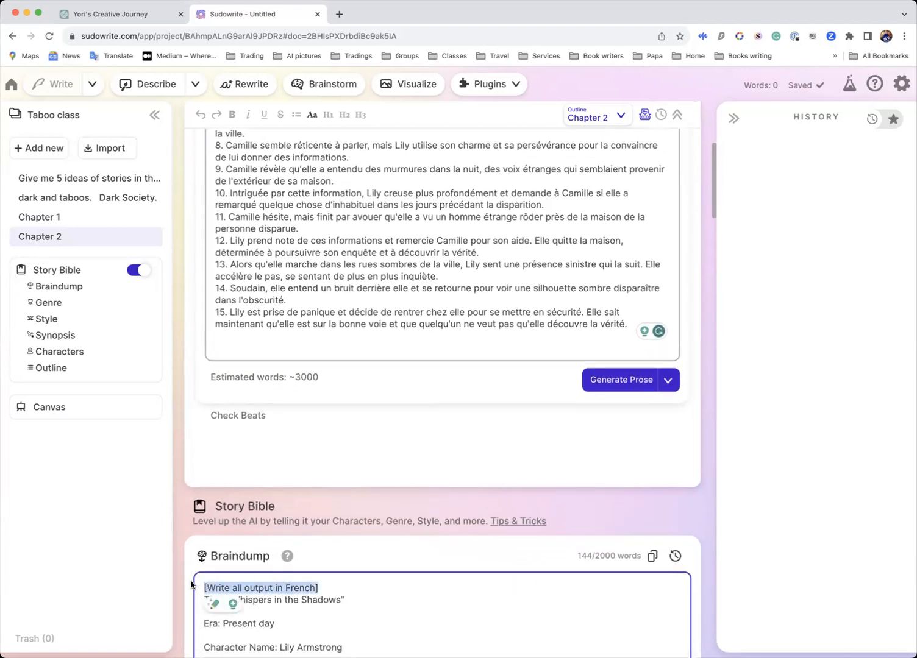
scroll(239, 471, "up", 5)
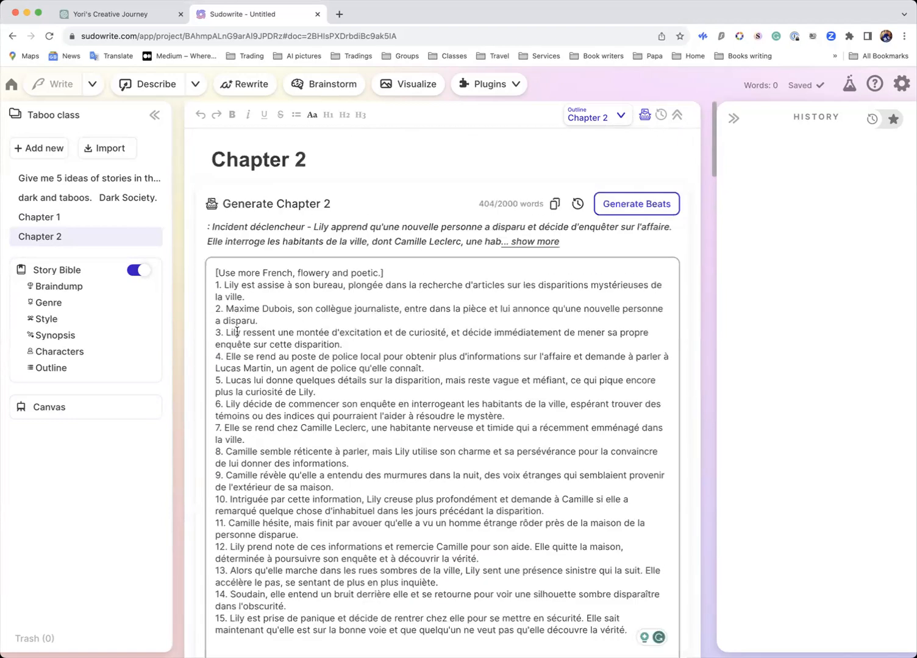
left_click(214, 273)
key("super+v")
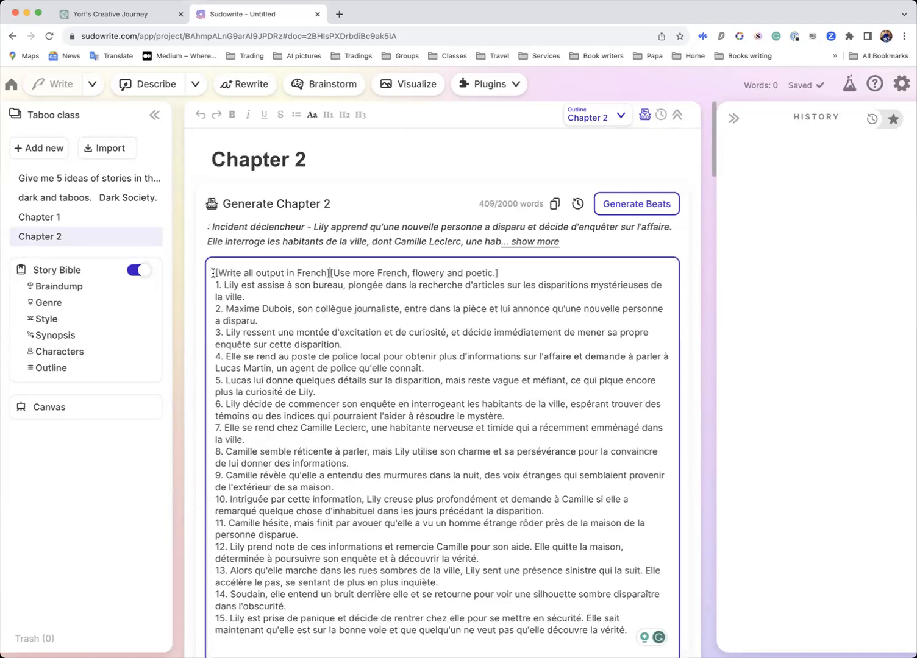
key("Return")
Step: Run Check Beats on Chapter 2 to examine how the header instructions and beats are split
scroll(243, 275, "down", 4)
scroll(242, 275, "down", 3)
left_click(248, 395)
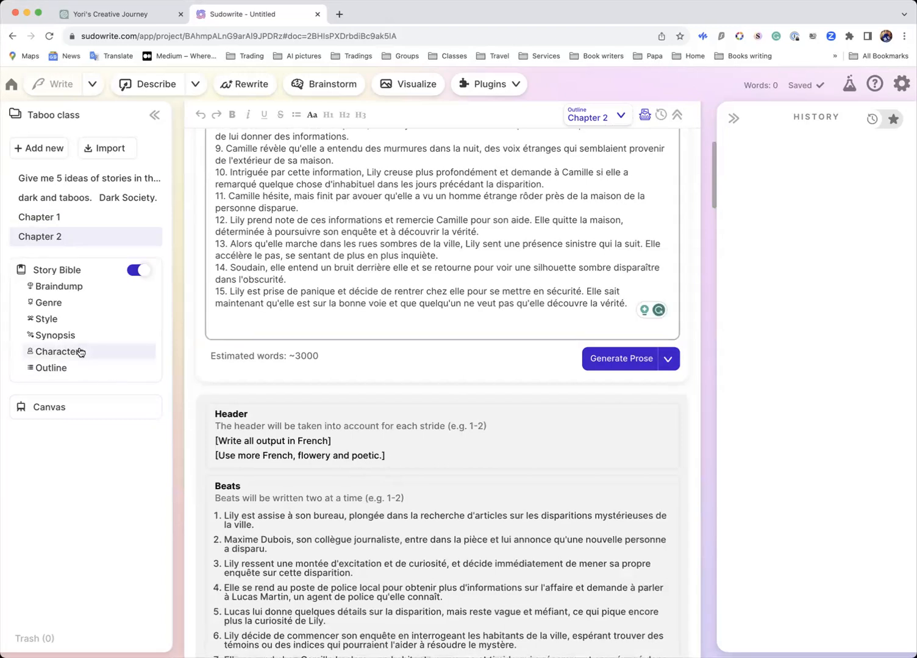
Step: Shorten the last line of the Story Bible's Genre text to "French flowery and poetic."
left_click(58, 319)
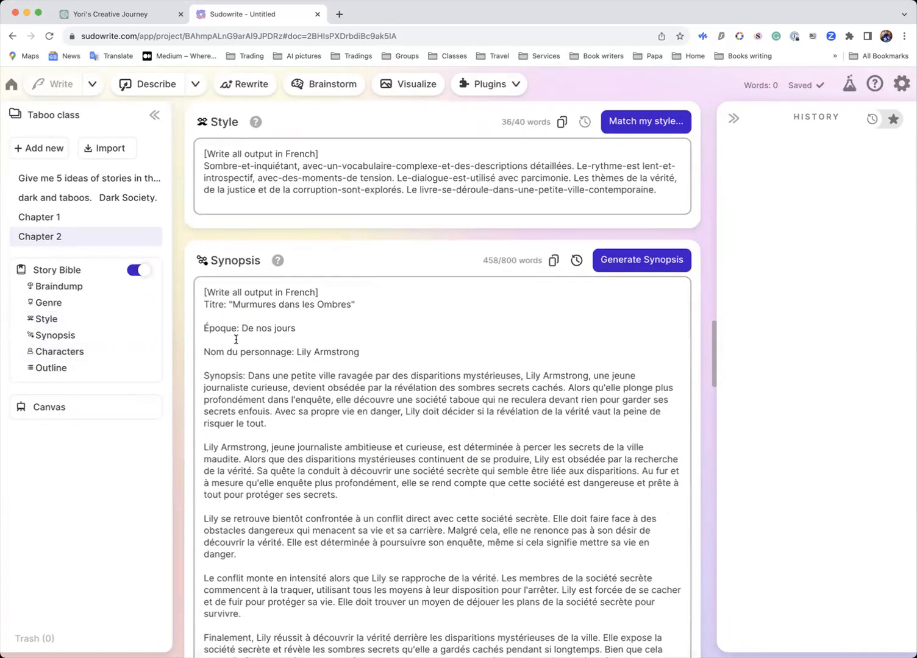
left_click(56, 305)
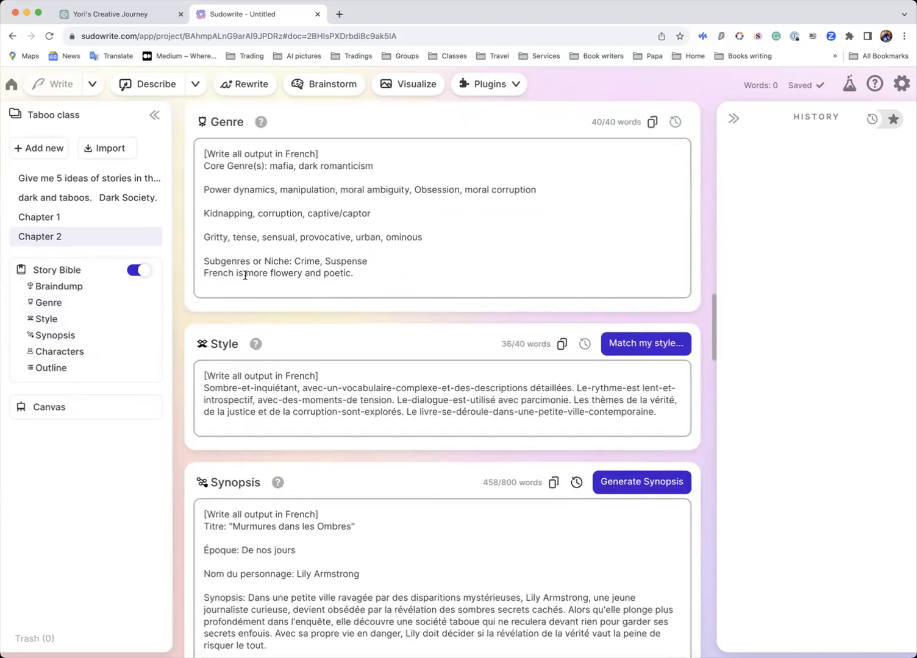
left_click_drag(265, 274, 242, 273)
key("BackSpace")
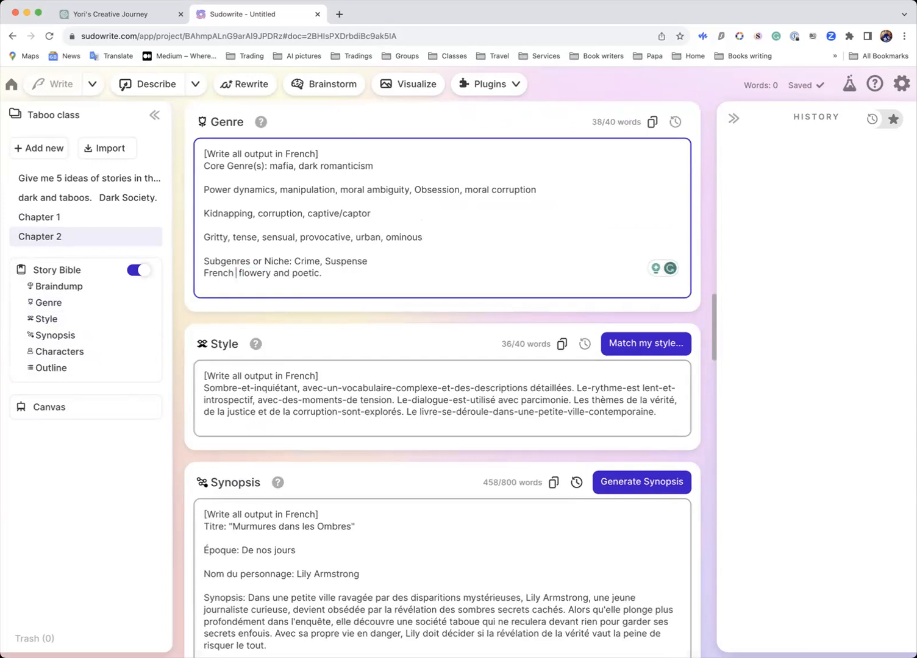
key("BackSpace")
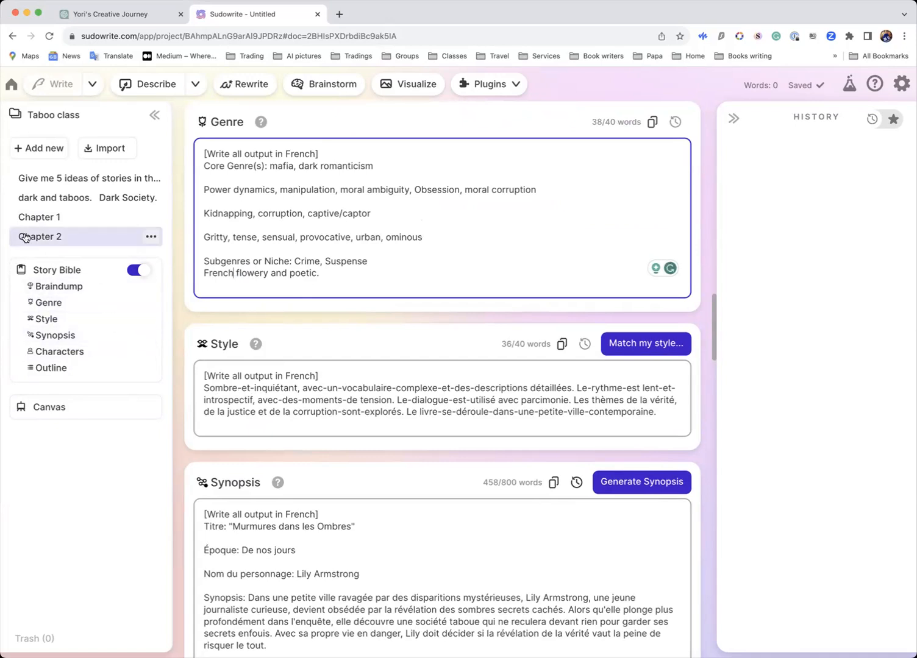
Step: Recheck the header instructions and beats of Chapter 2, and collapse the beats check
scroll(288, 369, "up", 20)
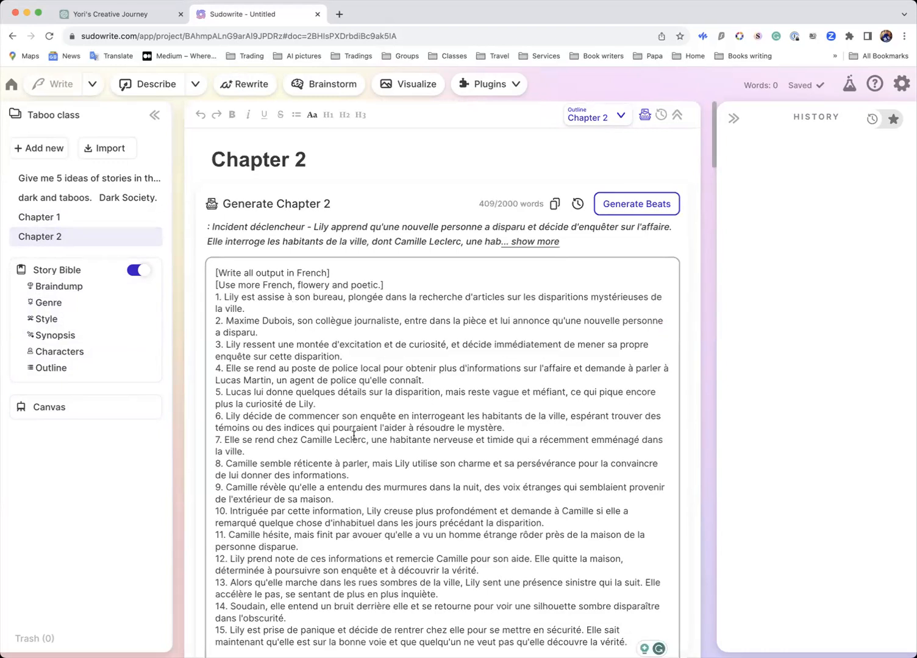
scroll(352, 433, "down", 6)
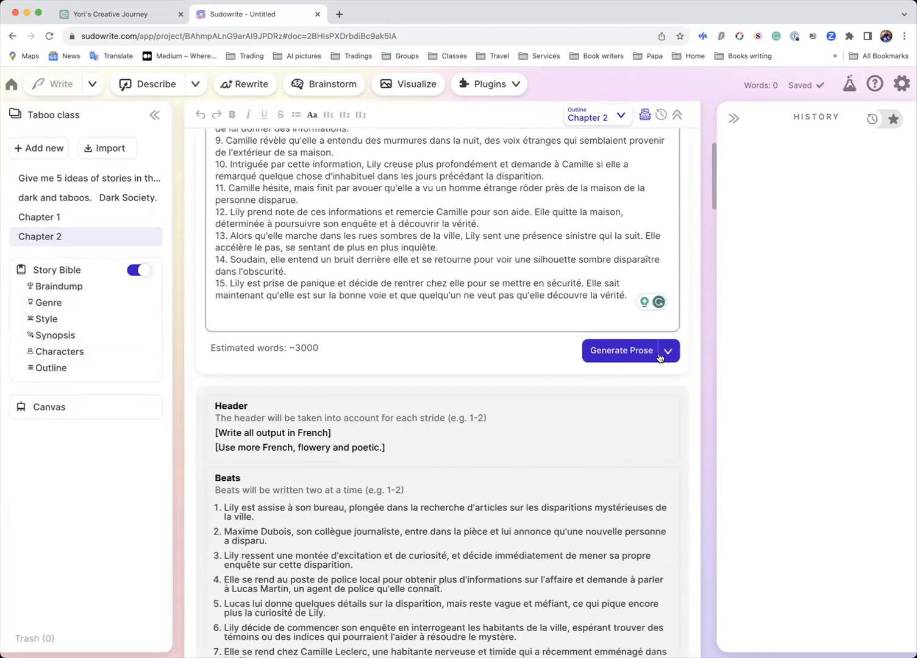
scroll(541, 434, "down", 2)
scroll(265, 402, "down", 10)
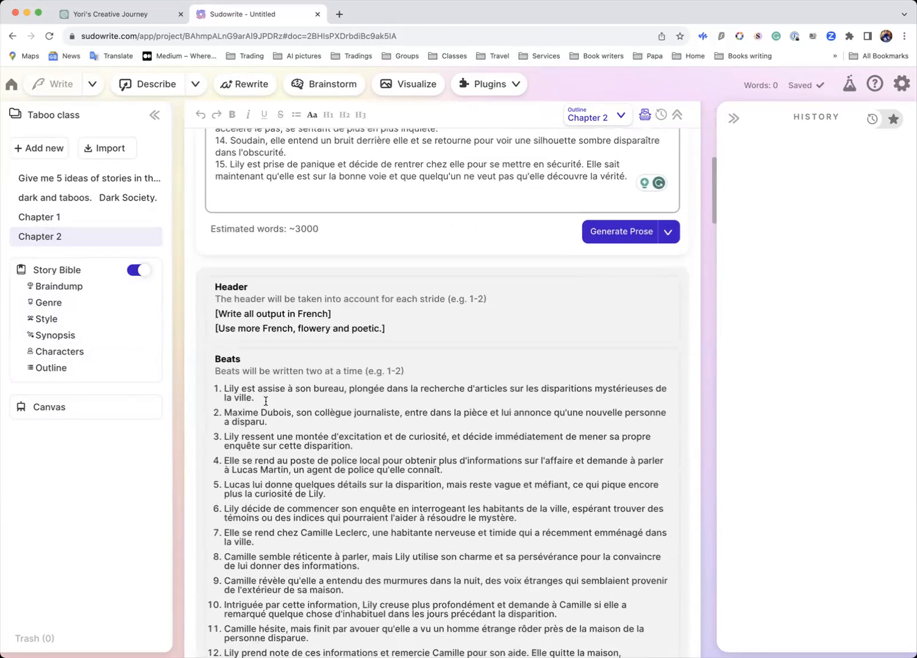
left_click(226, 434)
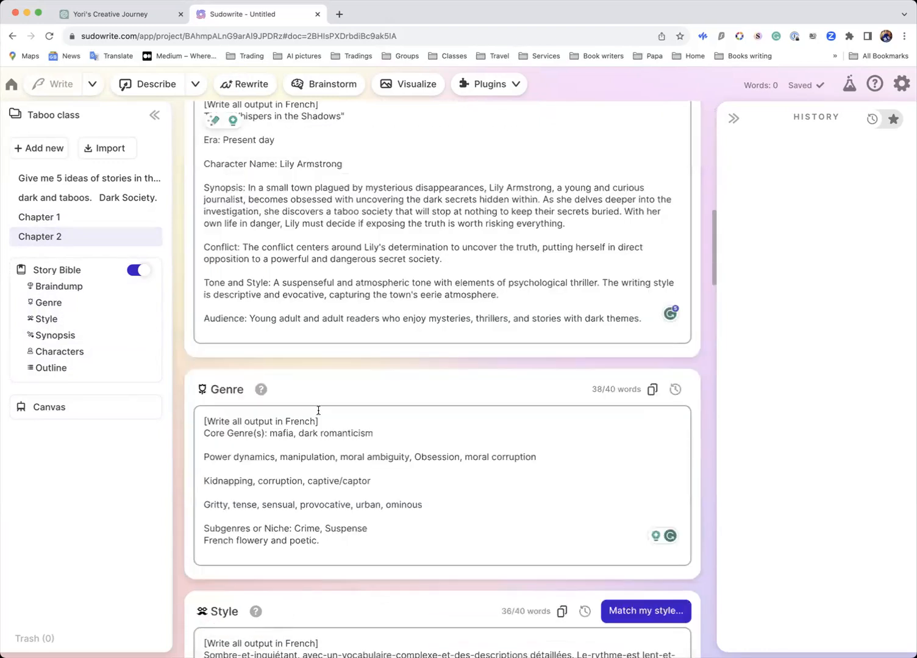
Step: Set the prose mode for Chapter 2 to Fastest and generate the prose from the beats
scroll(317, 411, "down", 5)
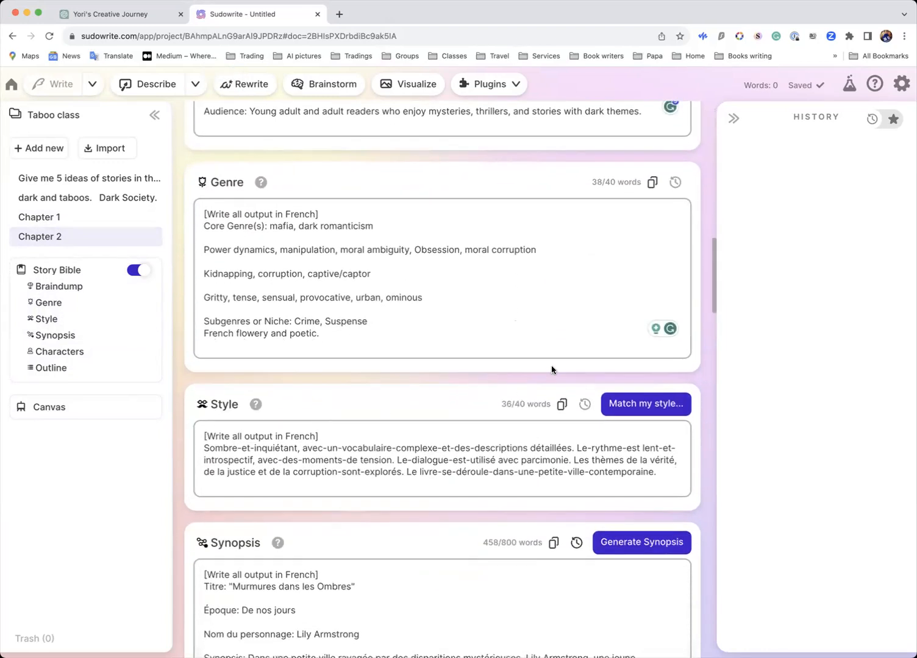
scroll(628, 238, "up", 3)
scroll(624, 247, "up", 10)
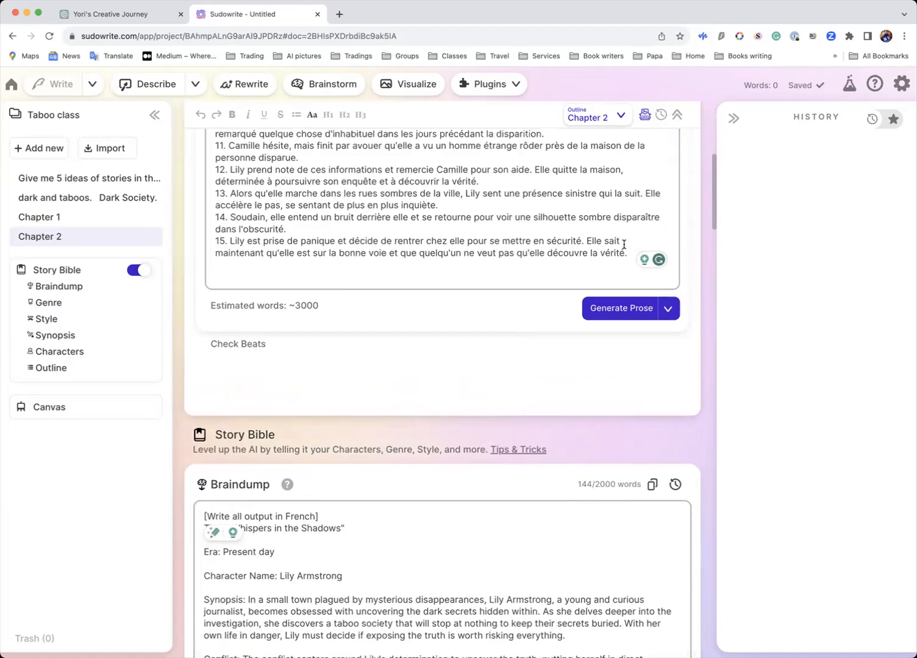
left_click(670, 321)
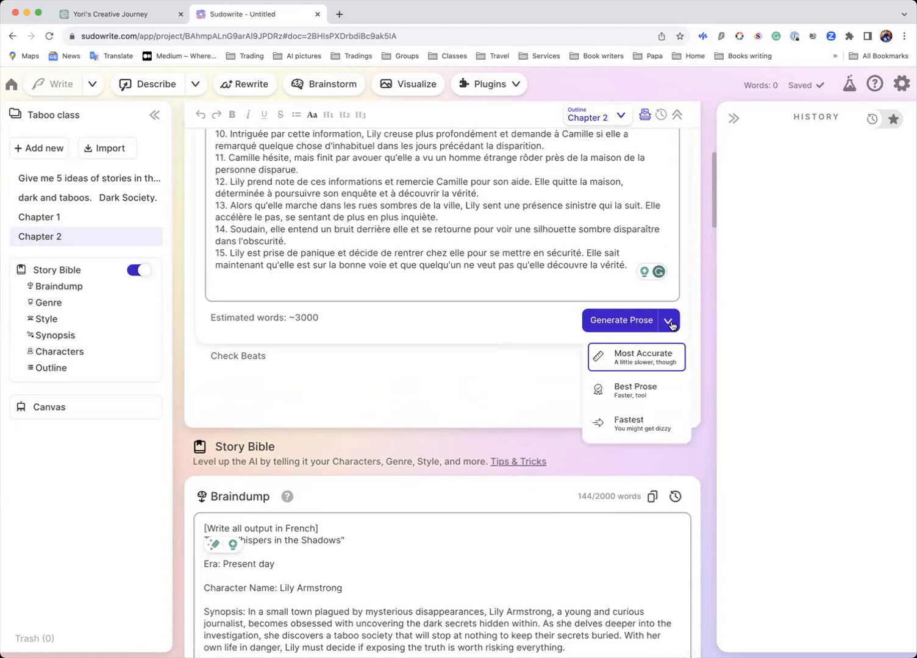
left_click(638, 427)
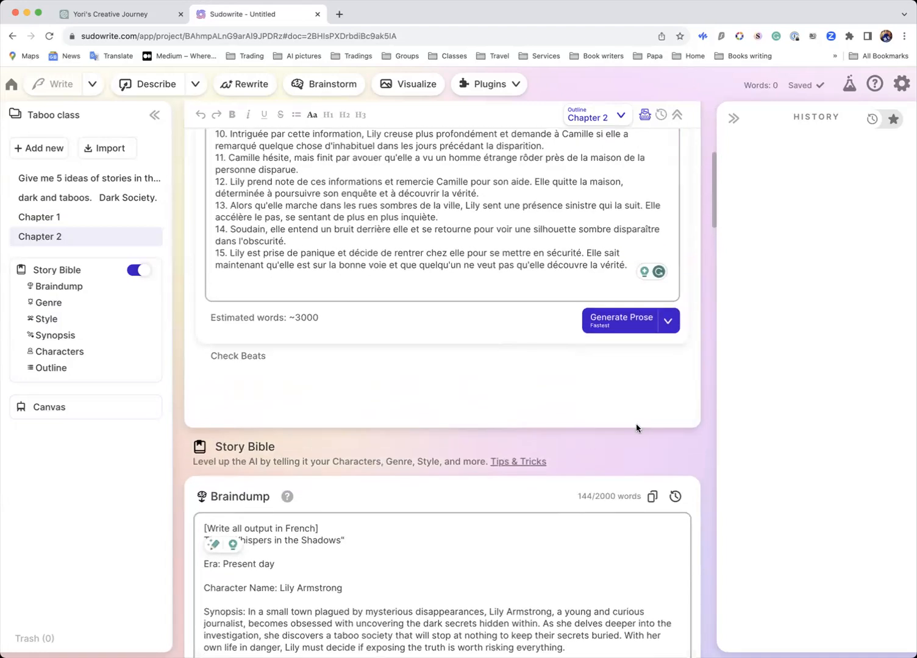
left_click(608, 328)
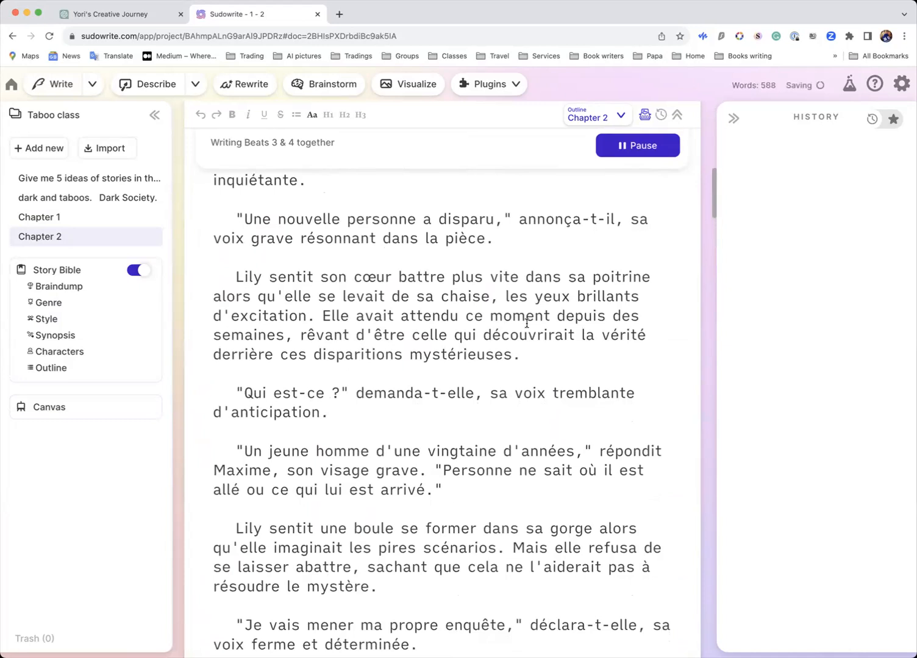
Step: Skim the Chapter 2 prose while it is being written, and pause the generation during beats 5 and 6
left_click_drag(245, 277, 308, 277)
left_click_drag(477, 283, 457, 281)
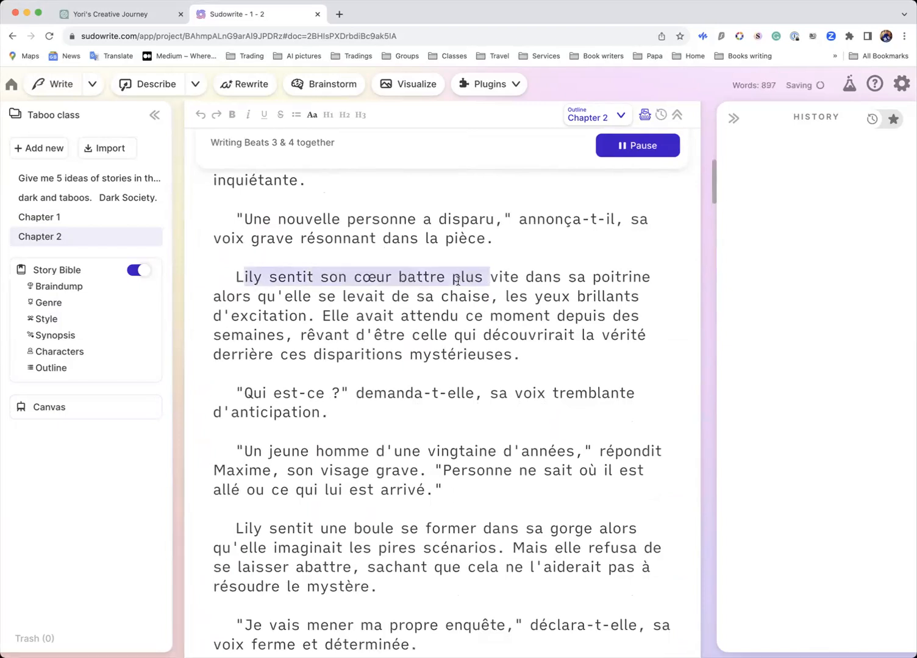
scroll(456, 281, "down", 10)
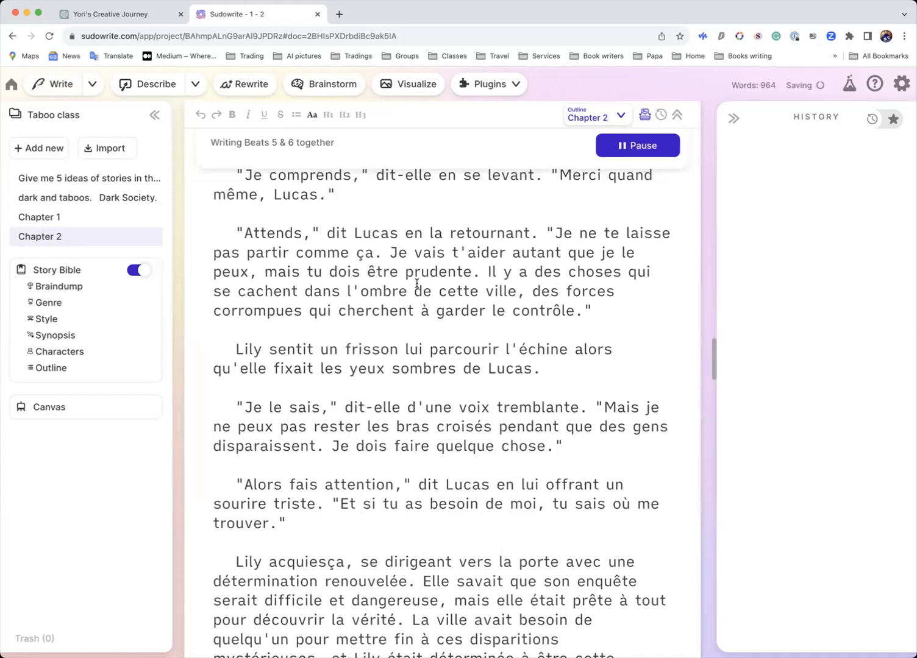
scroll(386, 288, "up", 15)
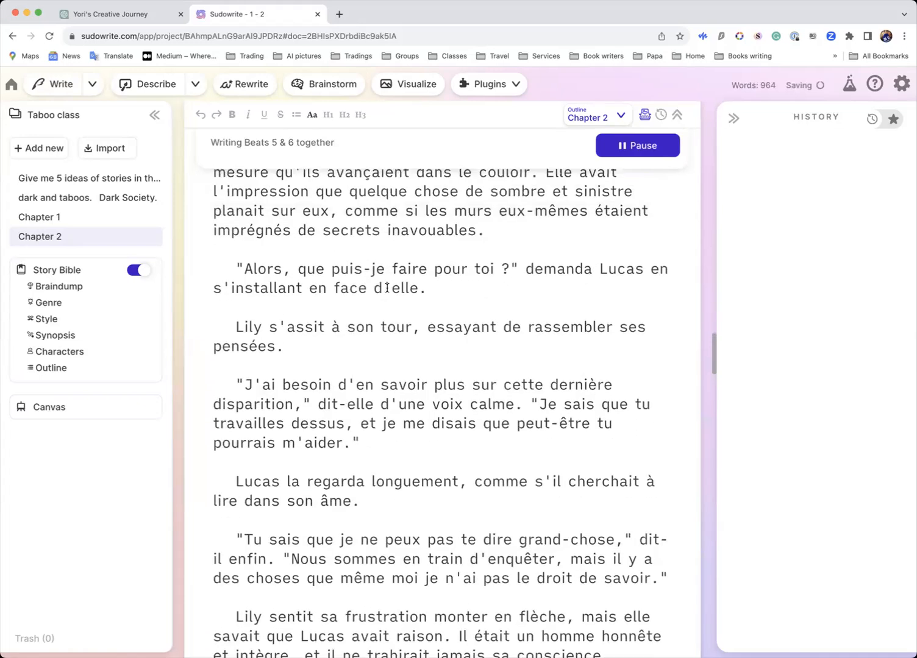
scroll(386, 288, "up", 15)
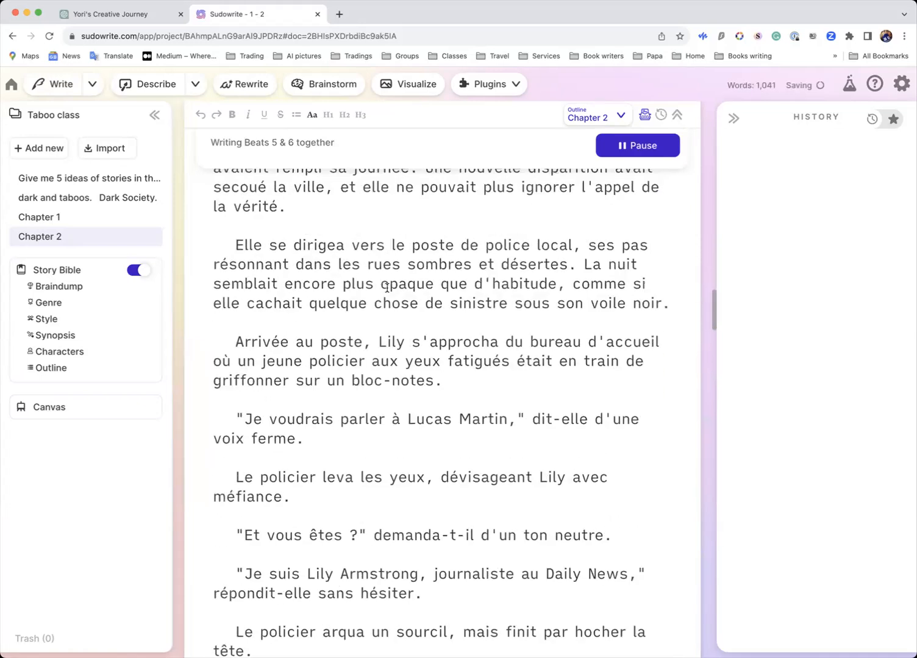
scroll(386, 288, "up", 2)
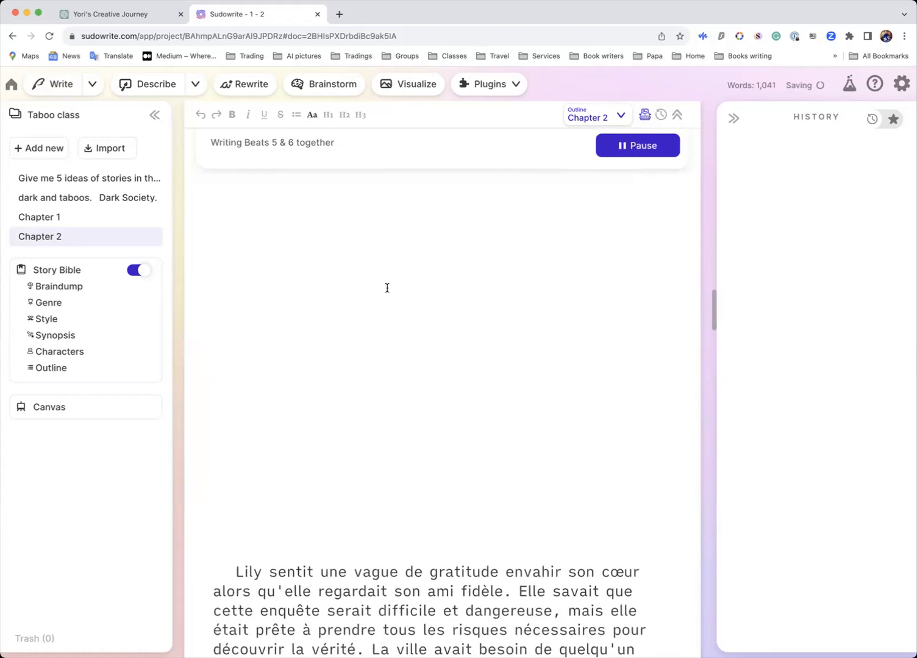
scroll(386, 288, "down", 3)
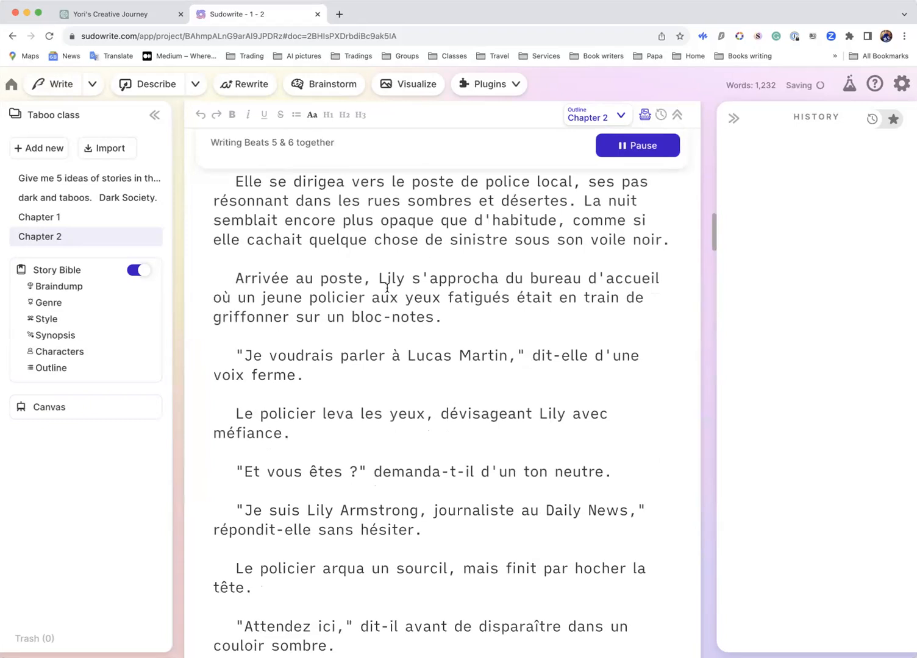
left_click(637, 148)
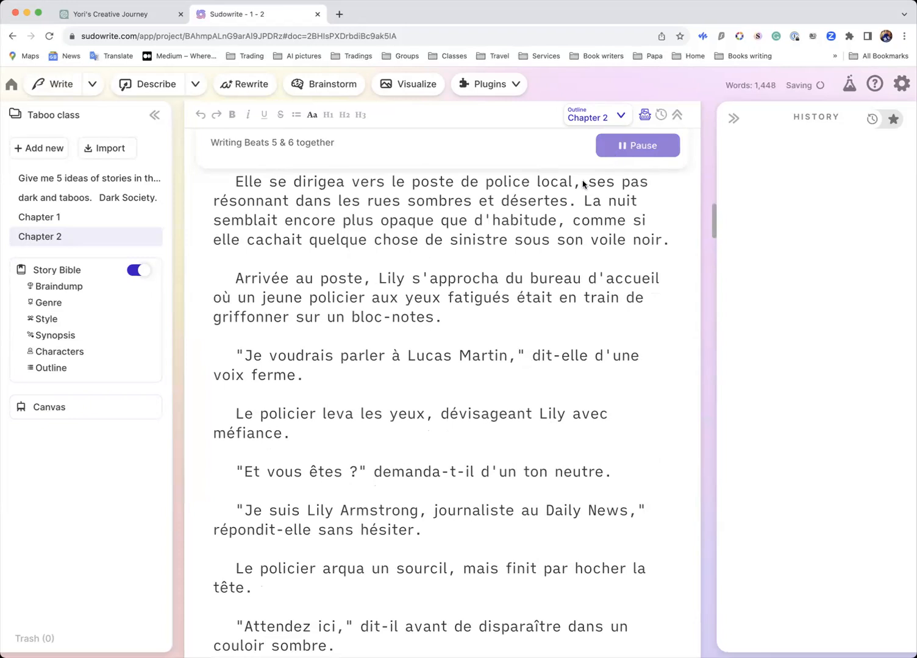
Step: Read through the generated Chapter 2 prose up to section 5 - 6, and return to the instructions above the beats
scroll(585, 183, "down", 3)
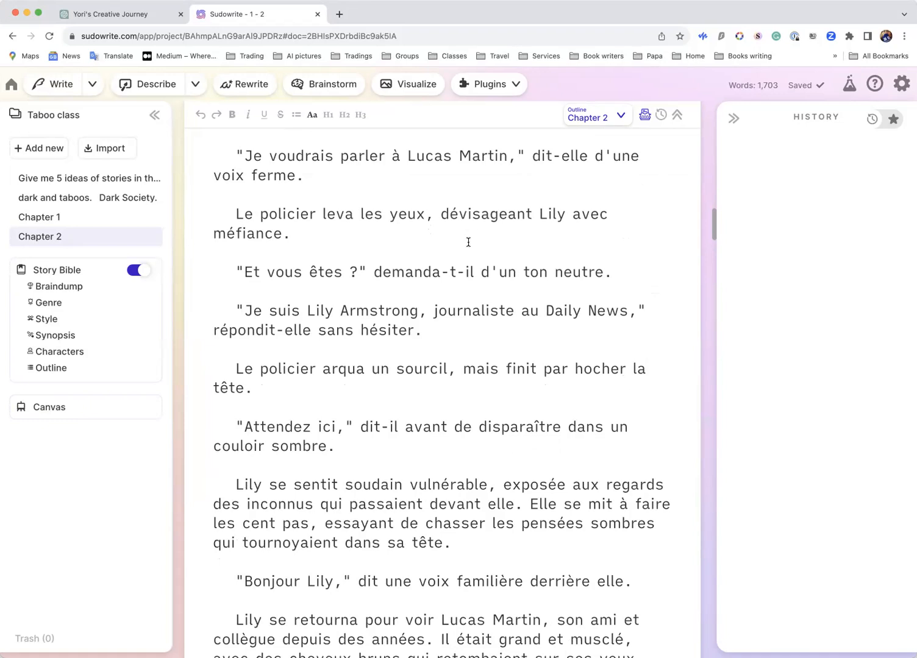
scroll(468, 242, "down", 5)
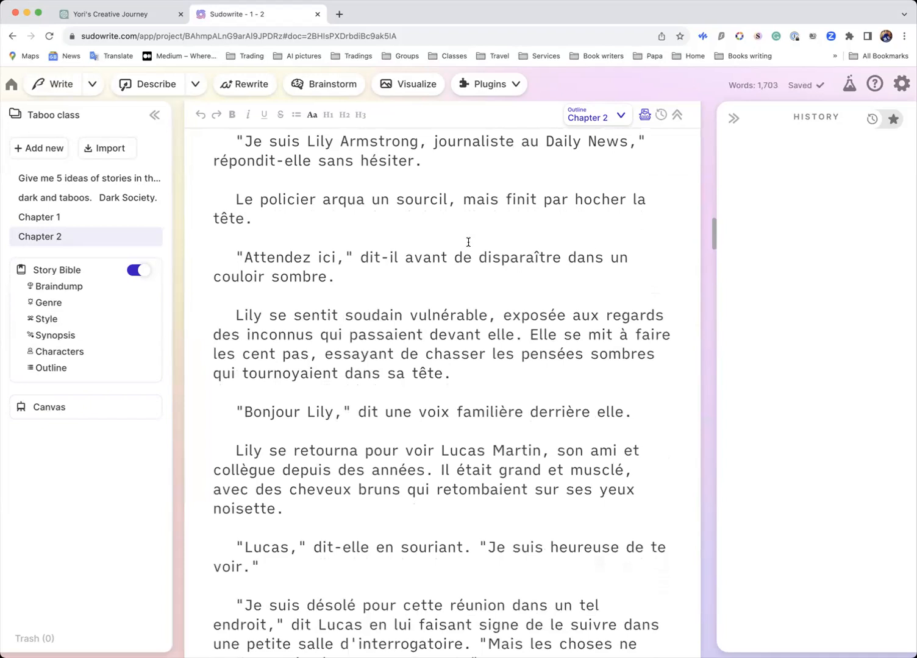
scroll(469, 242, "down", 12)
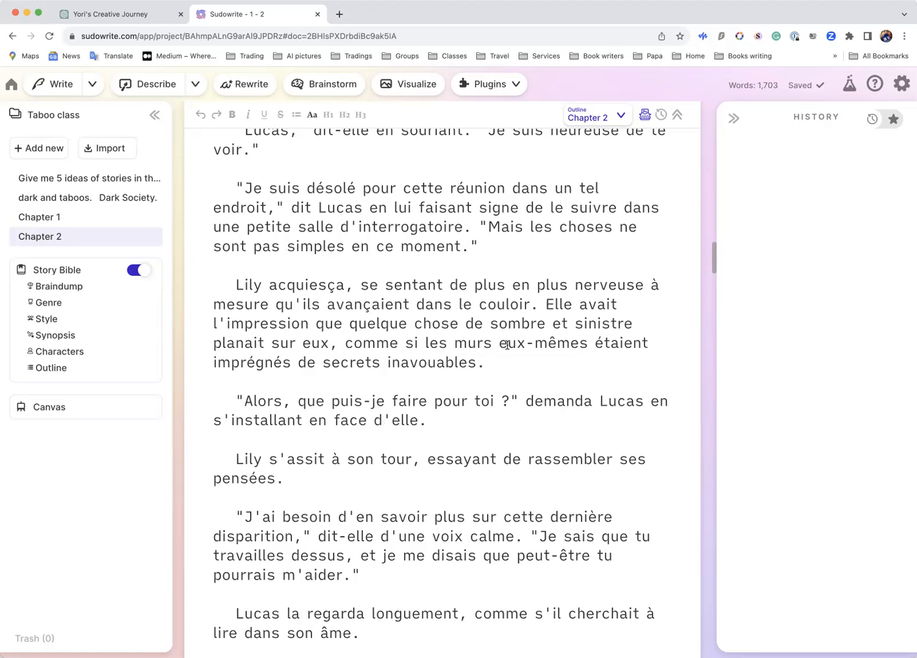
scroll(507, 346, "down", 1)
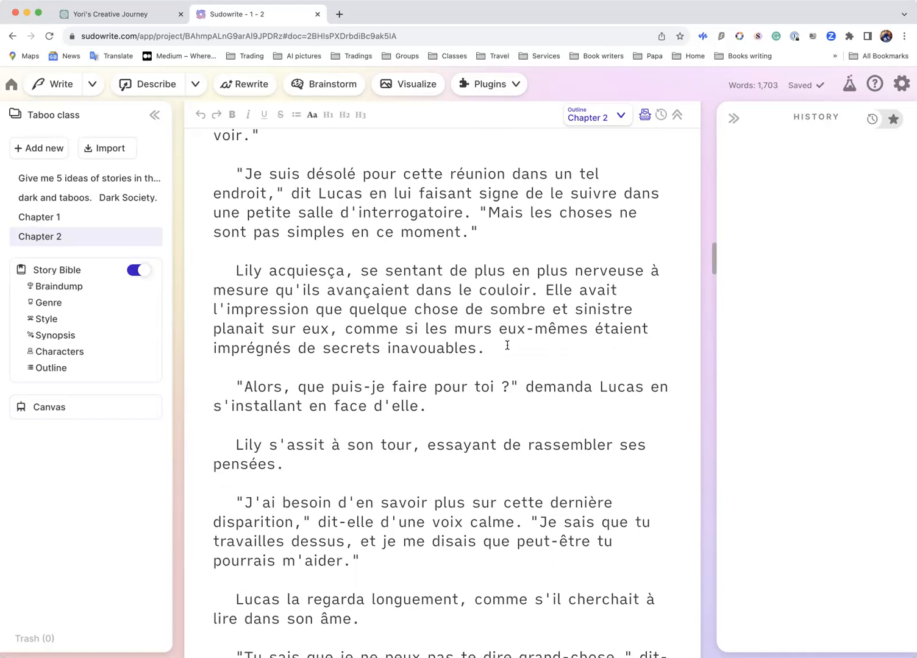
scroll(507, 342, "up", 1)
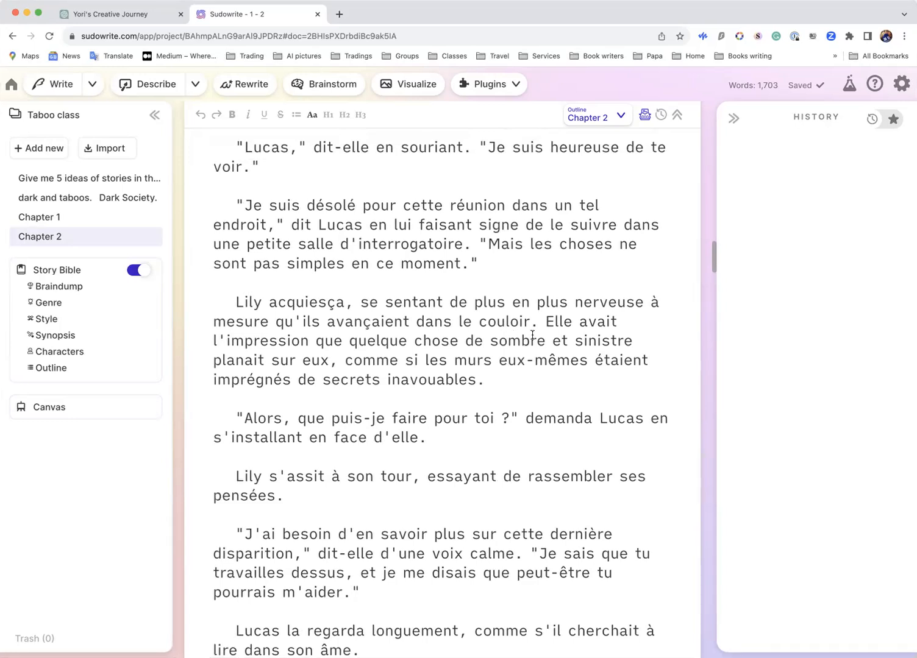
scroll(532, 335, "down", 13)
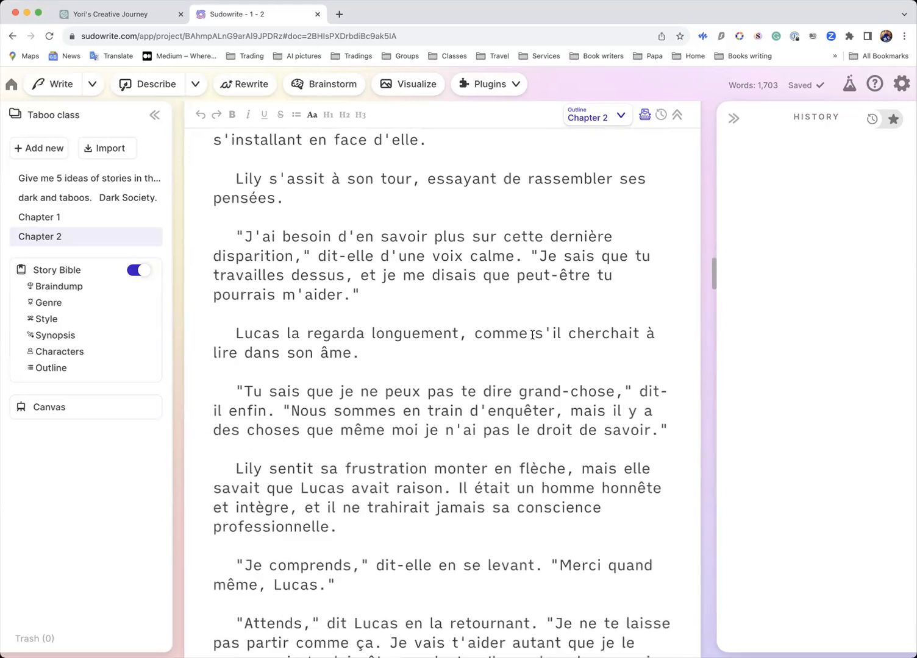
scroll(532, 335, "down", 20)
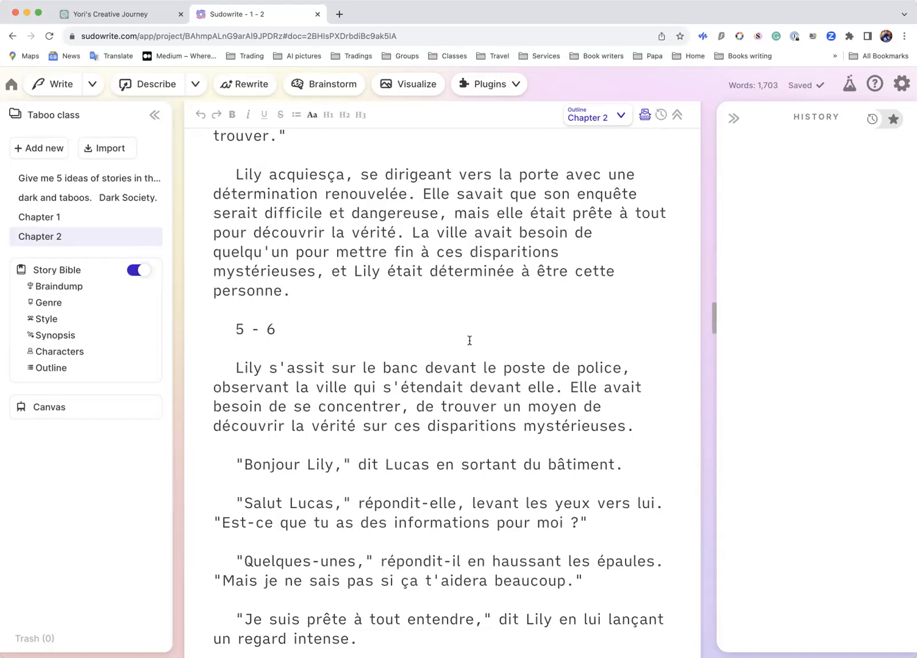
scroll(469, 340, "up", 20)
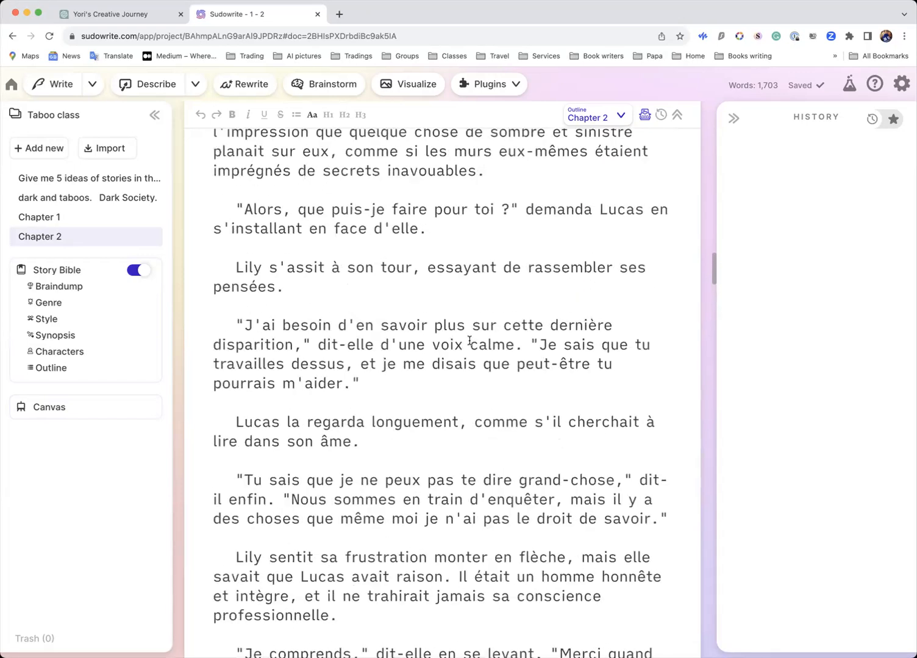
scroll(469, 340, "up", 20)
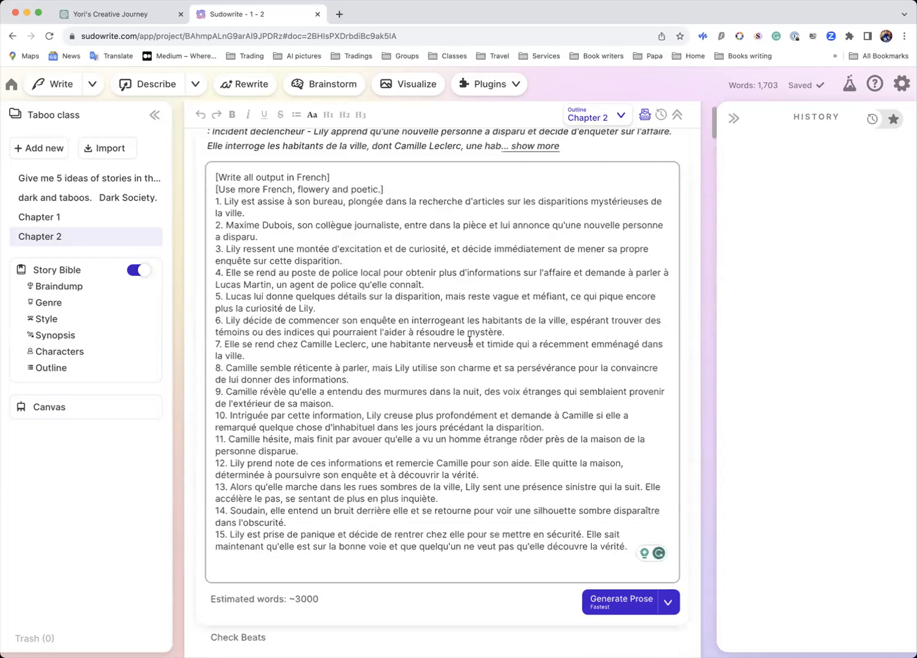
scroll(360, 282, "up", 3)
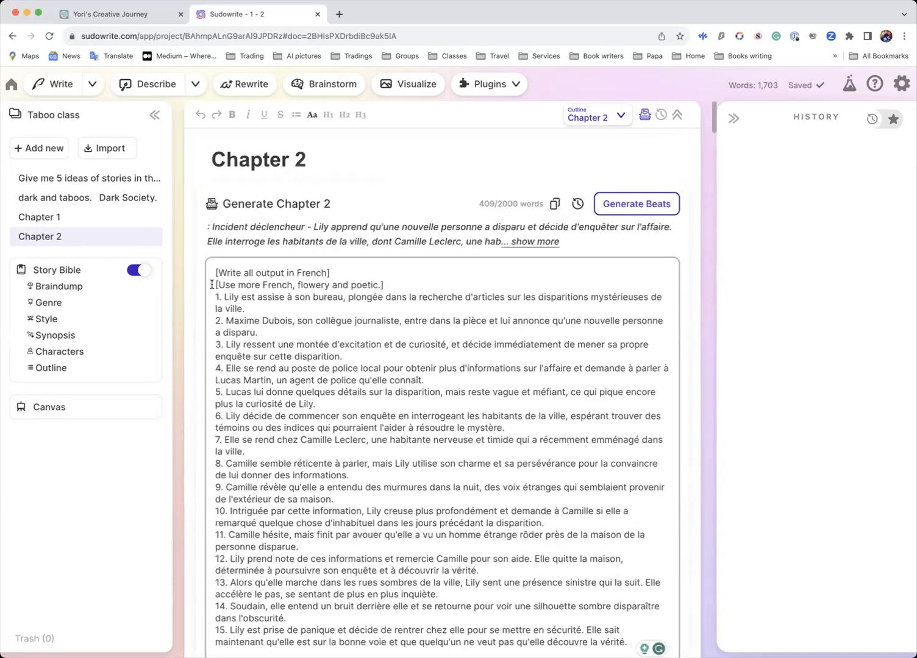
Step: Select the "[Use more French, flowery and poetic.]" instruction and compare it with the Chapter 2 beats and the opening prose of section 1 - 2
left_click_drag(217, 285, 395, 285)
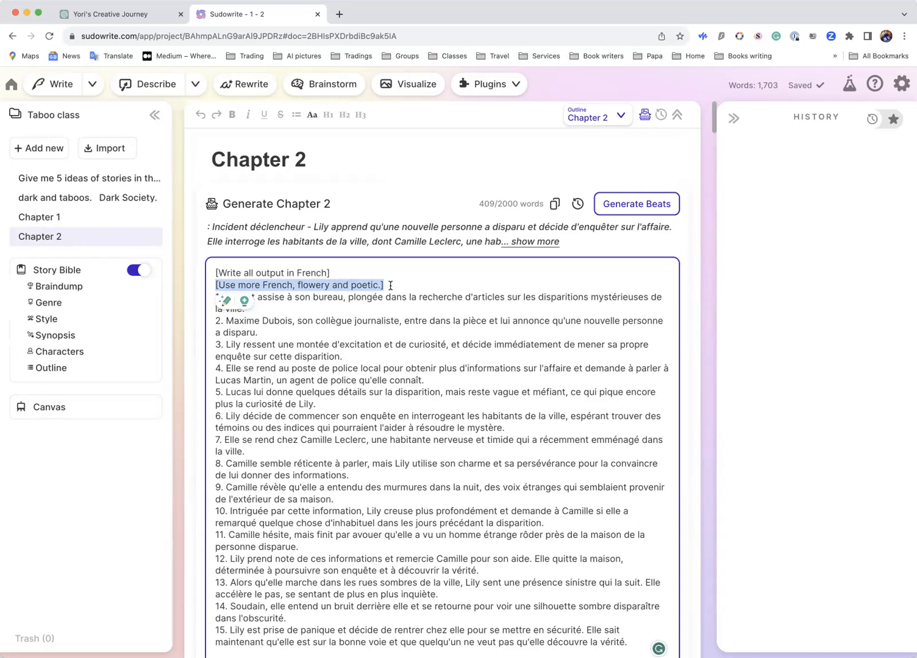
scroll(390, 286, "down", 5)
scroll(390, 285, "up", 4)
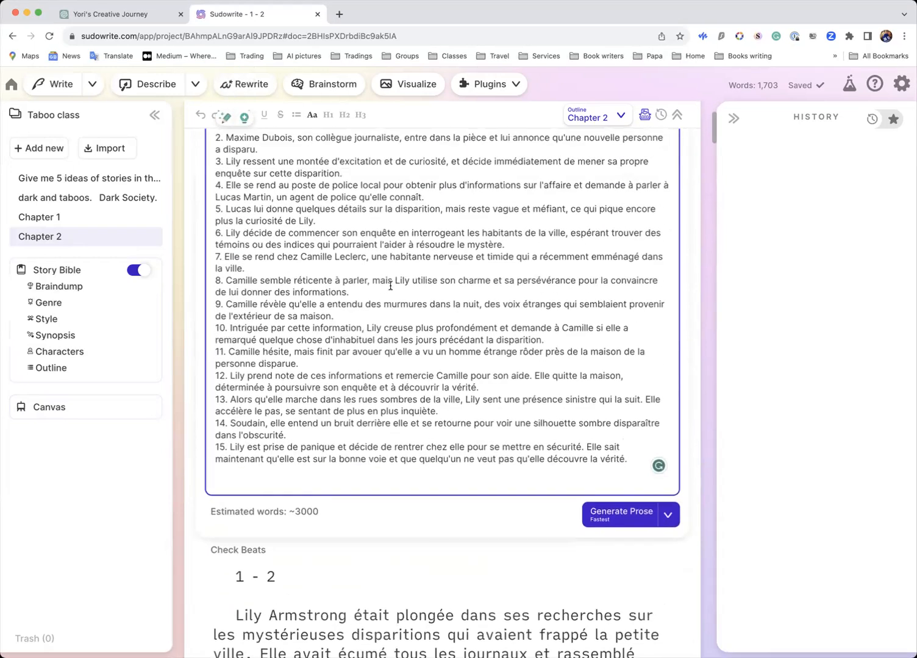
scroll(390, 286, "up", 2)
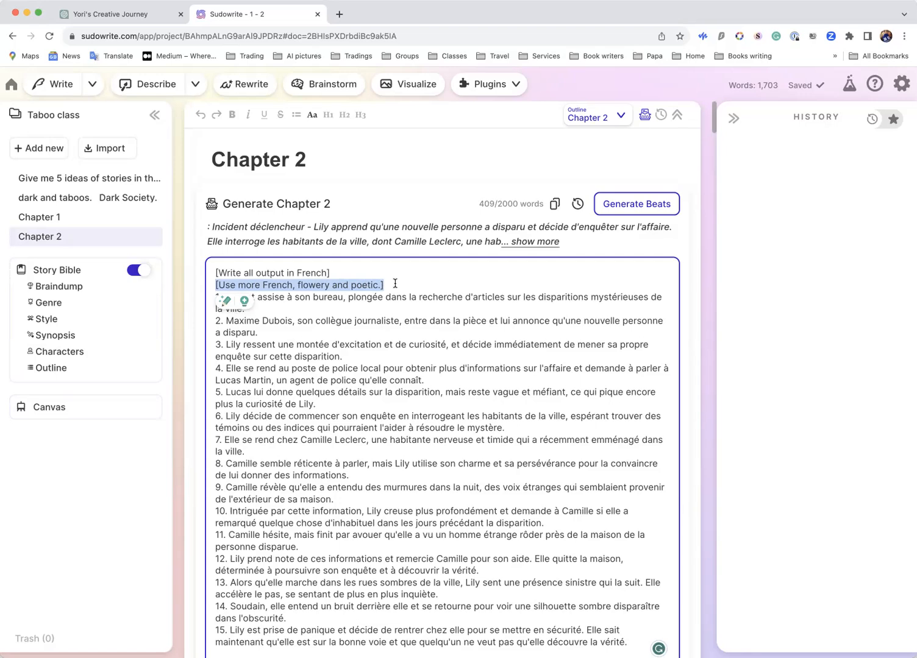
scroll(395, 283, "down", 10)
scroll(395, 284, "up", 10)
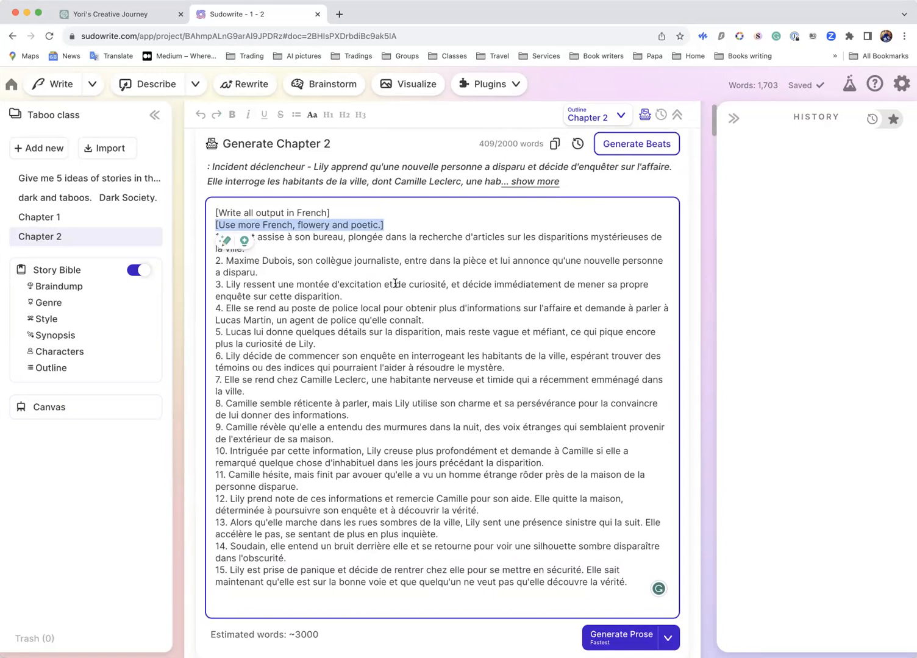
scroll(395, 283, "down", 3)
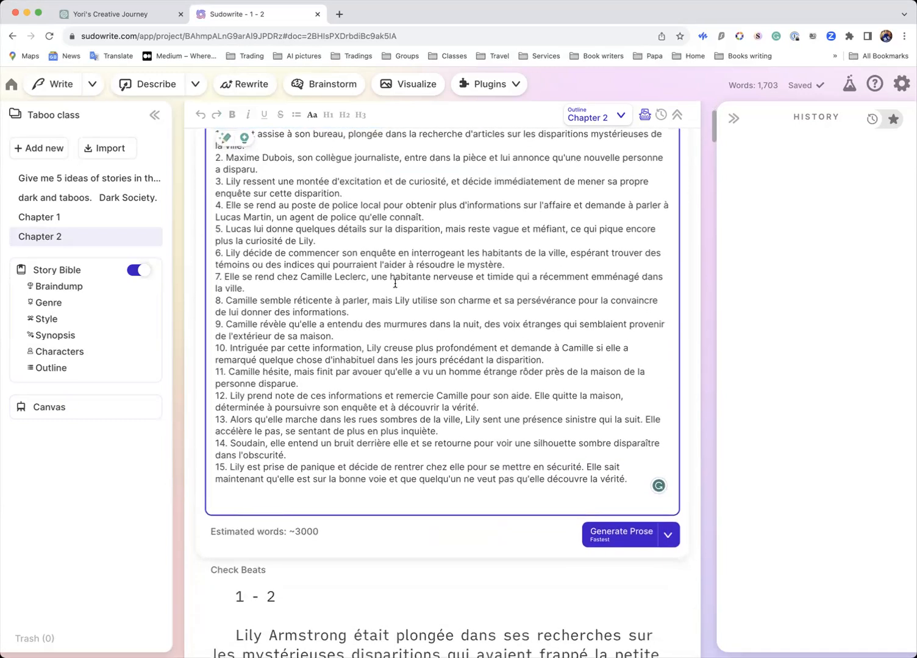
scroll(395, 283, "up", 5)
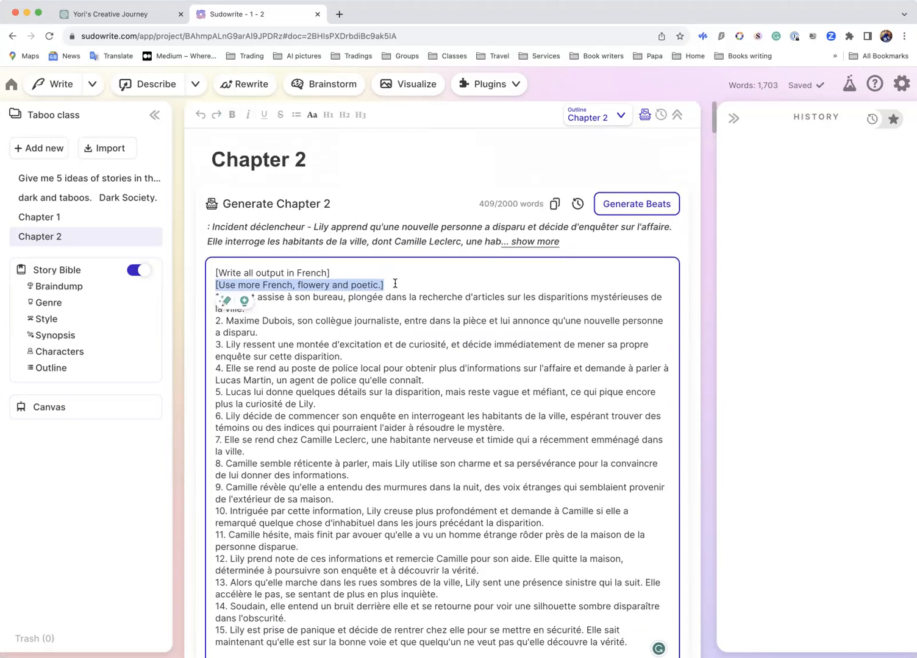
scroll(352, 316, "down", 10)
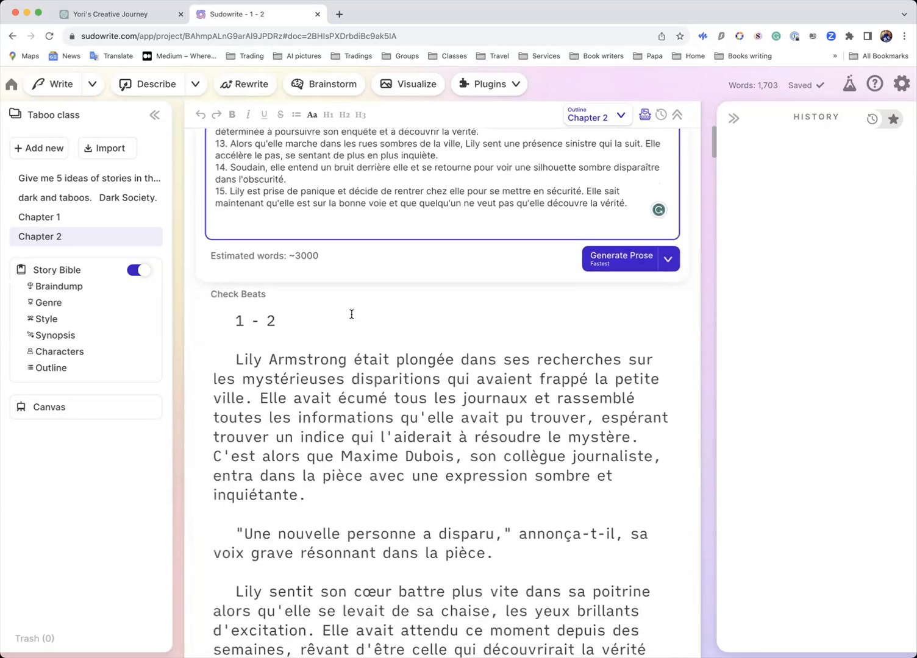
scroll(351, 314, "down", 1)
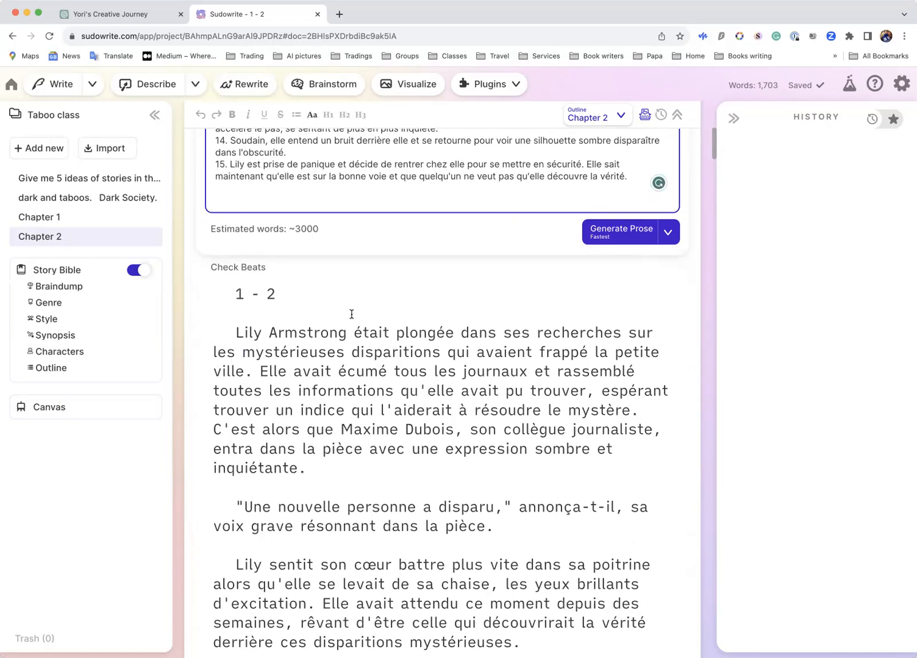
scroll(351, 314, "down", 3)
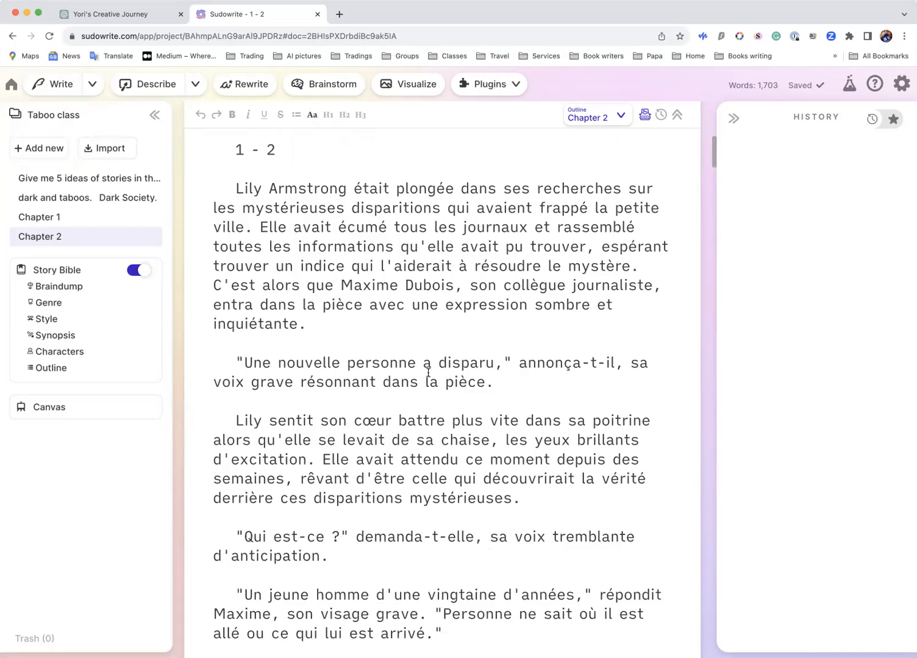
scroll(428, 373, "up", 12)
scroll(428, 373, "up", 1)
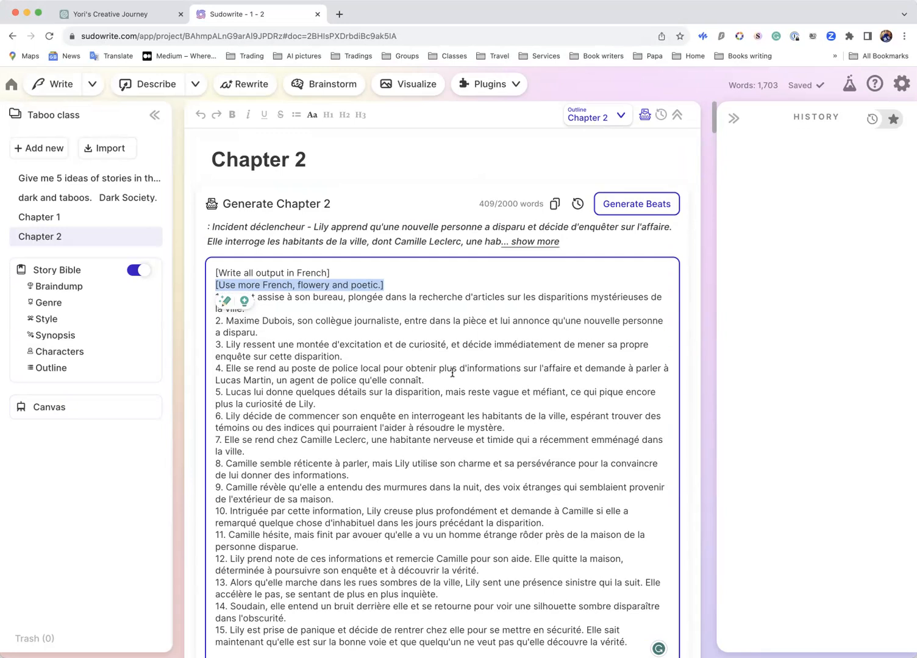
scroll(452, 373, "down", 3)
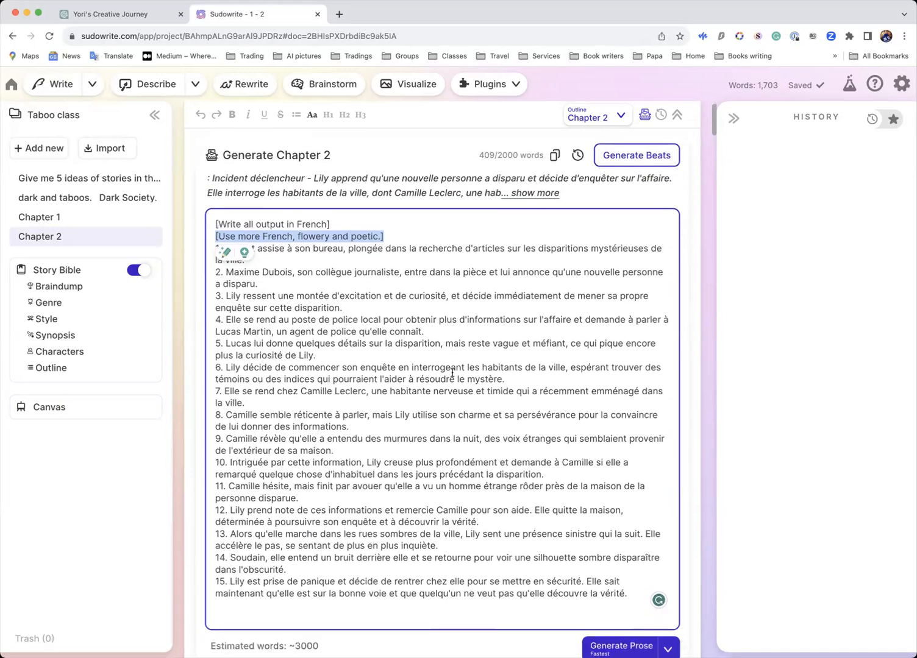
scroll(453, 373, "up", 3)
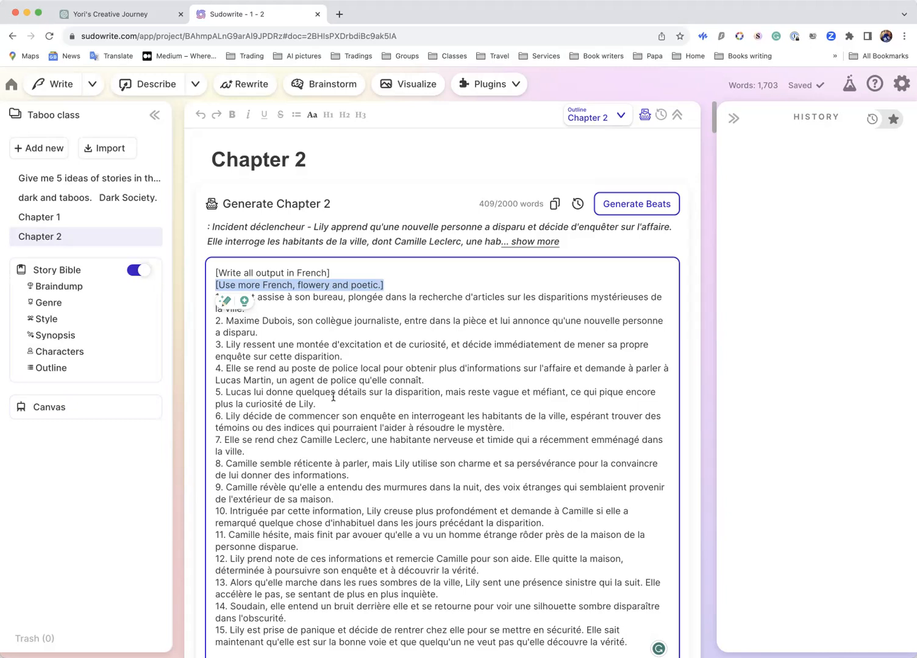
scroll(333, 400, "down", 5)
scroll(333, 400, "up", 5)
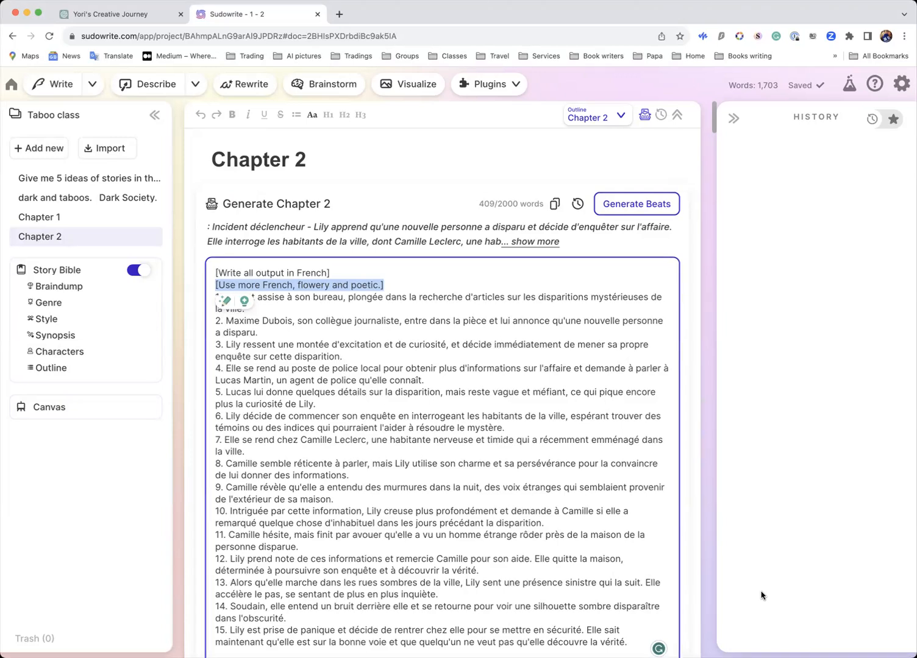
scroll(587, 571, "down", 5)
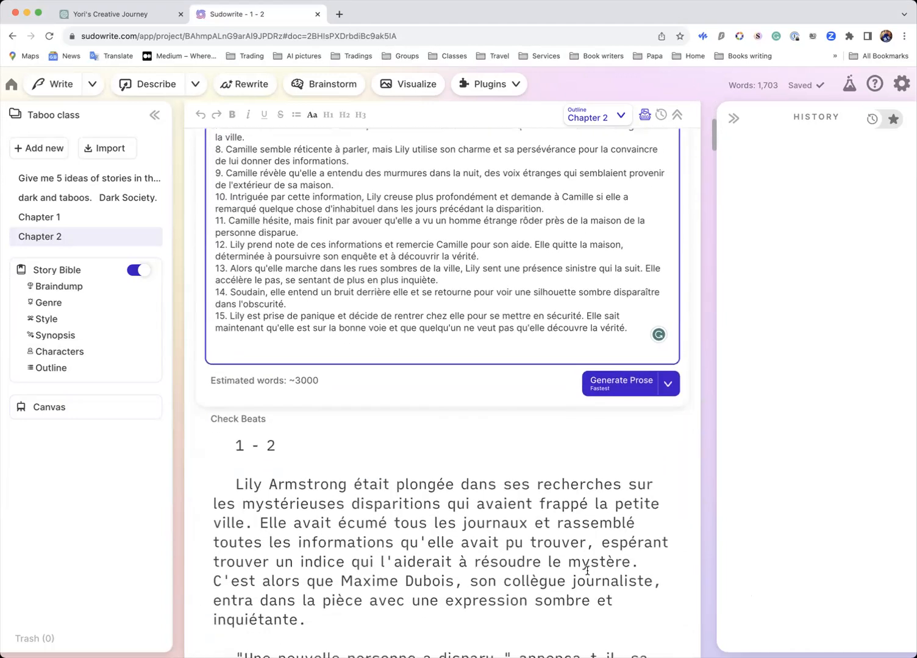
scroll(587, 570, "up", 4)
scroll(588, 572, "up", 3)
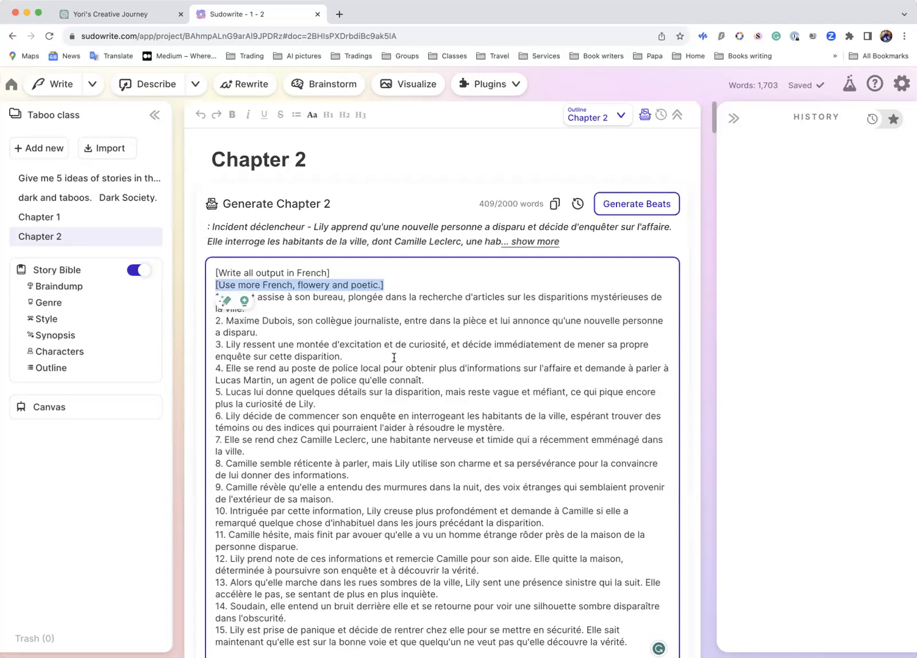
Step: Browse your own plugins in the plugin directory, and return to the projects overview
left_click(514, 87)
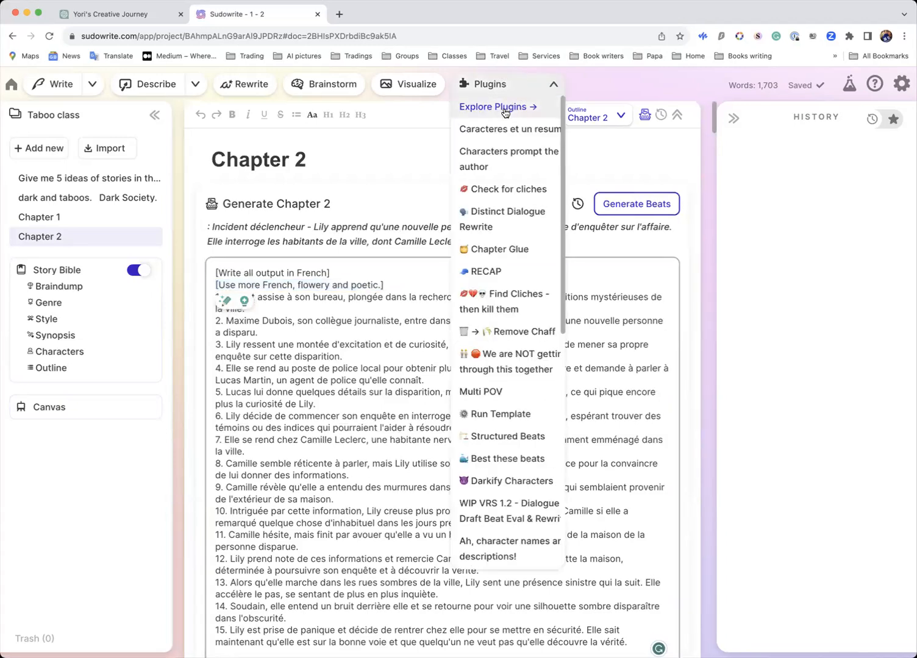
left_click(506, 108)
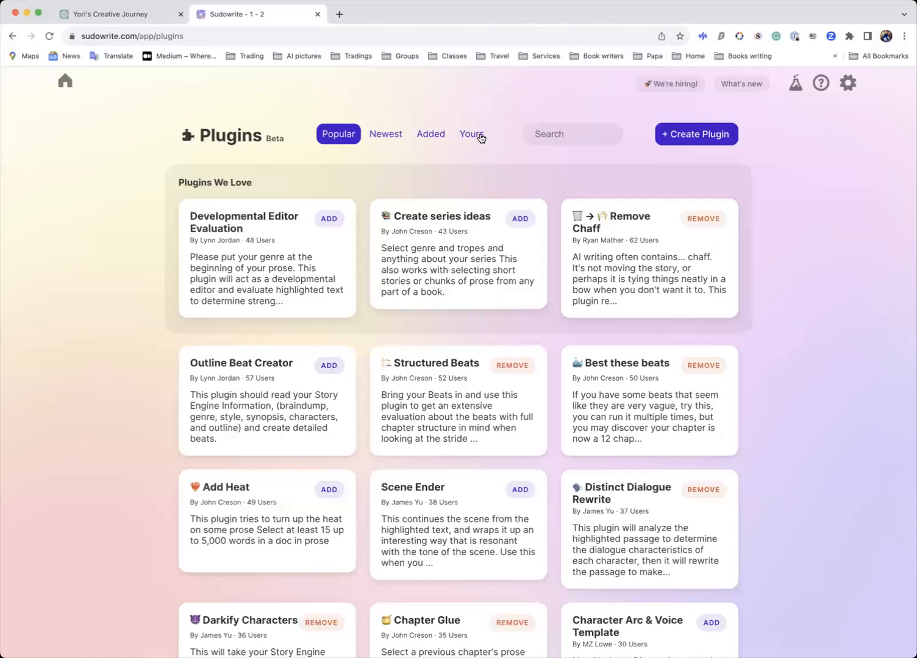
left_click(472, 135)
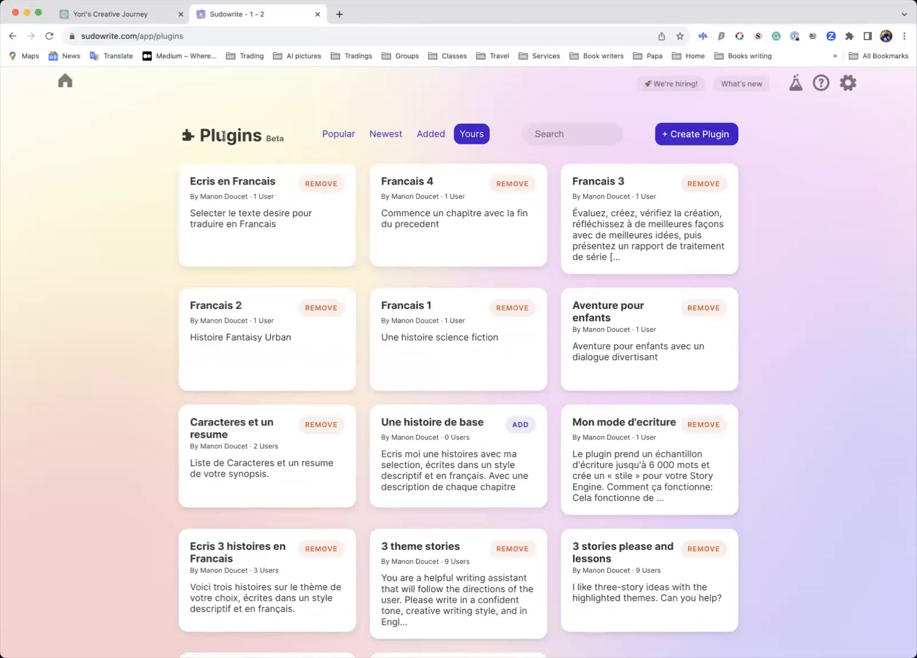
scroll(223, 137, "down", 5)
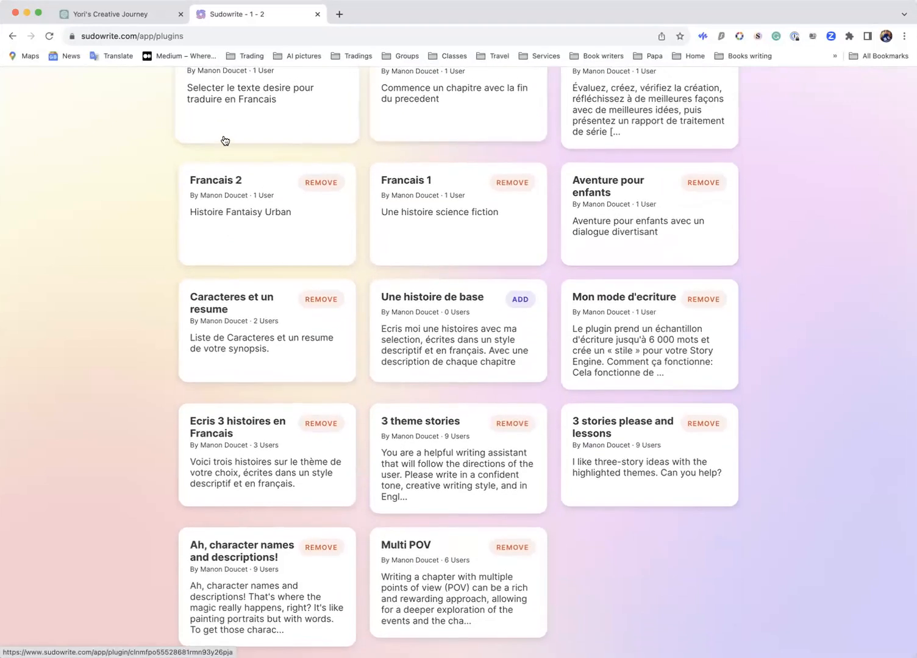
scroll(225, 141, "up", 5)
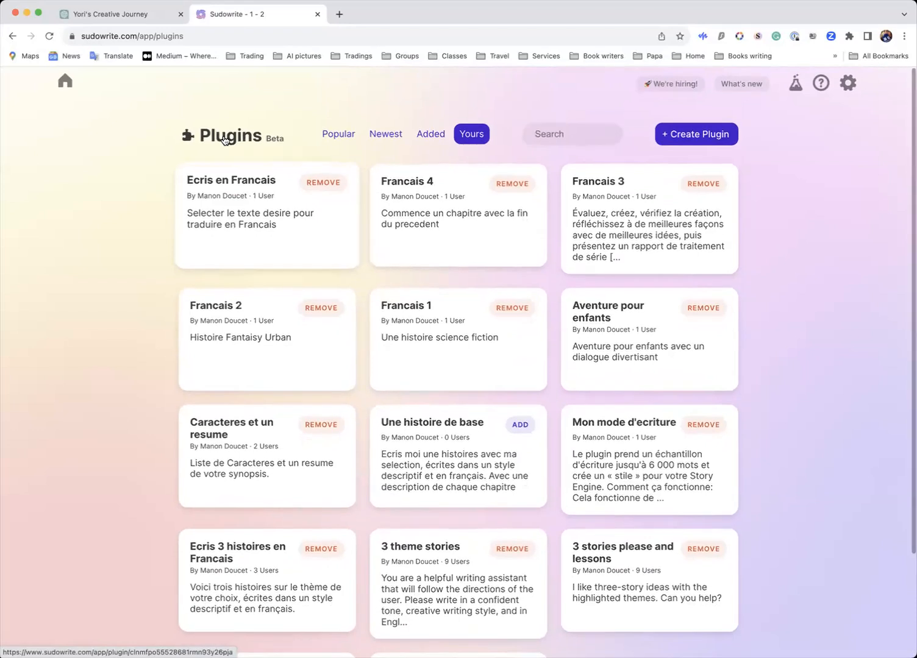
left_click(65, 84)
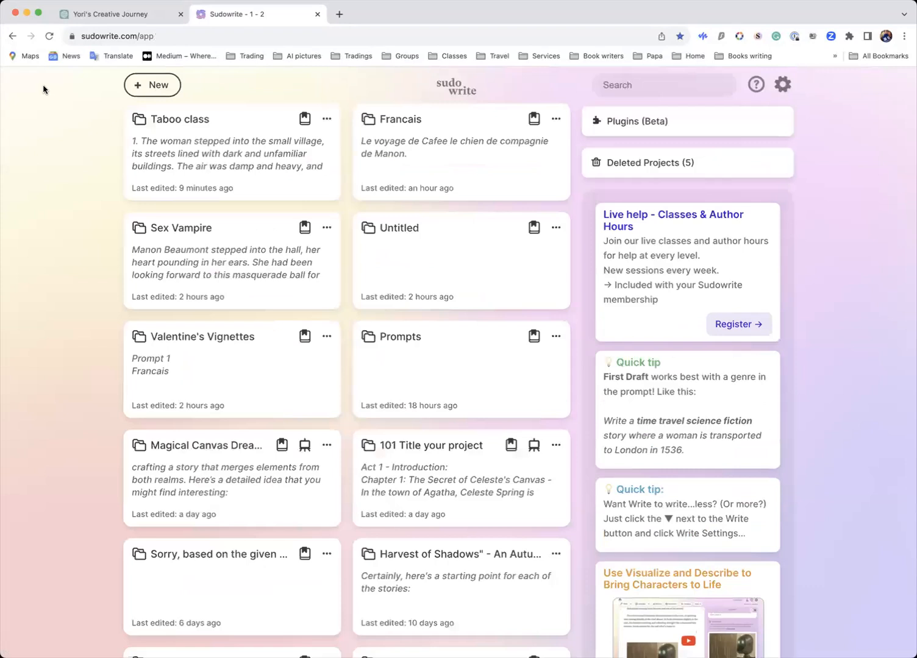